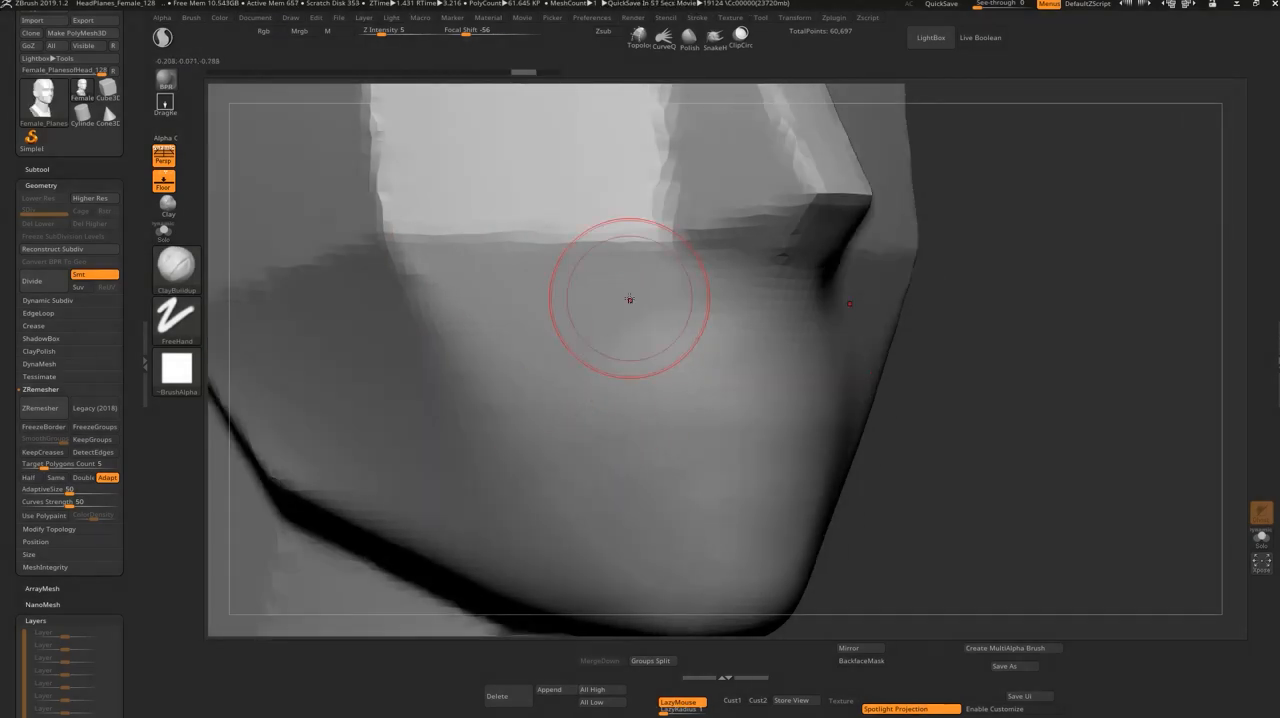
left_click_drag(510, 385, 681, 357)
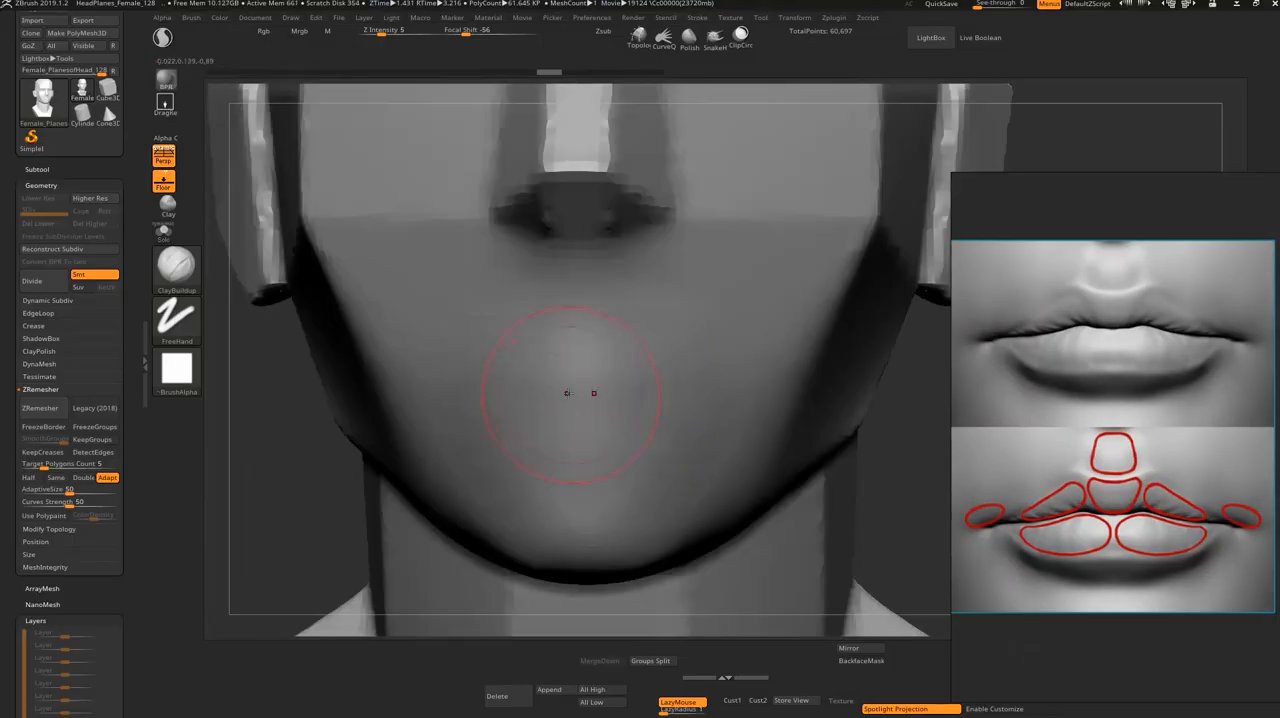
left_click_drag(567, 393, 663, 414)
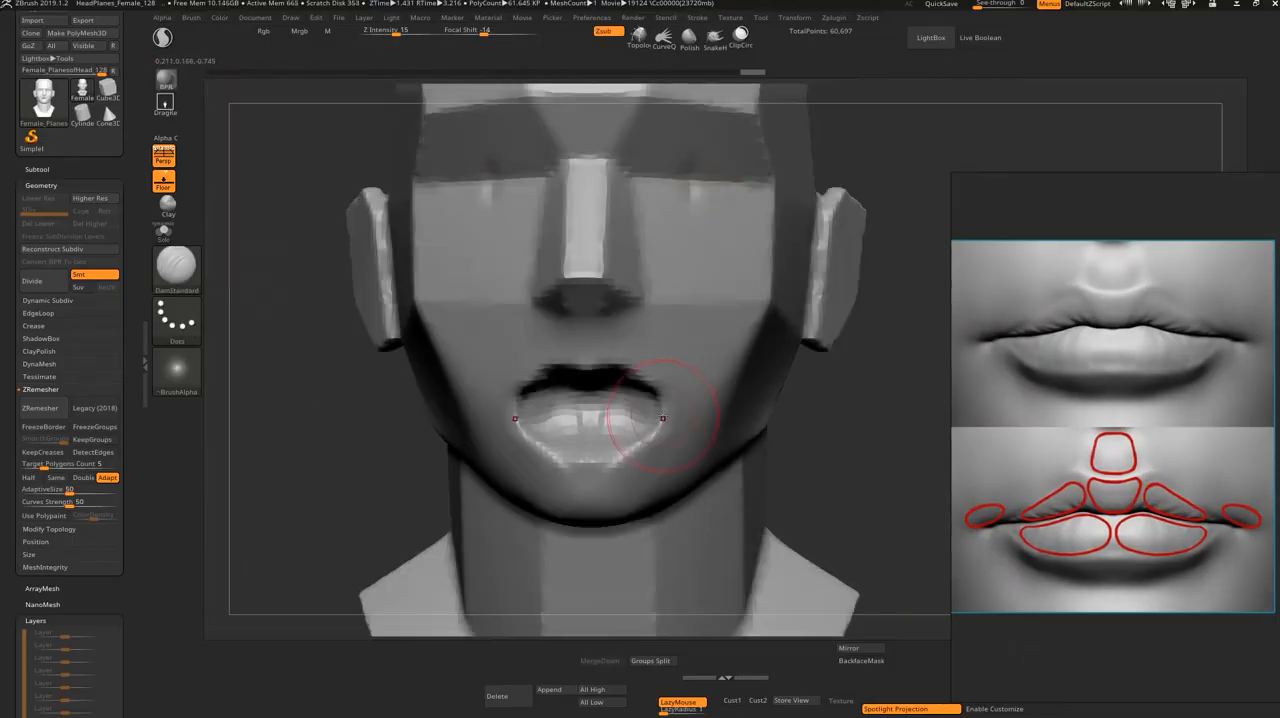
left_click_drag(800, 478, 897, 481)
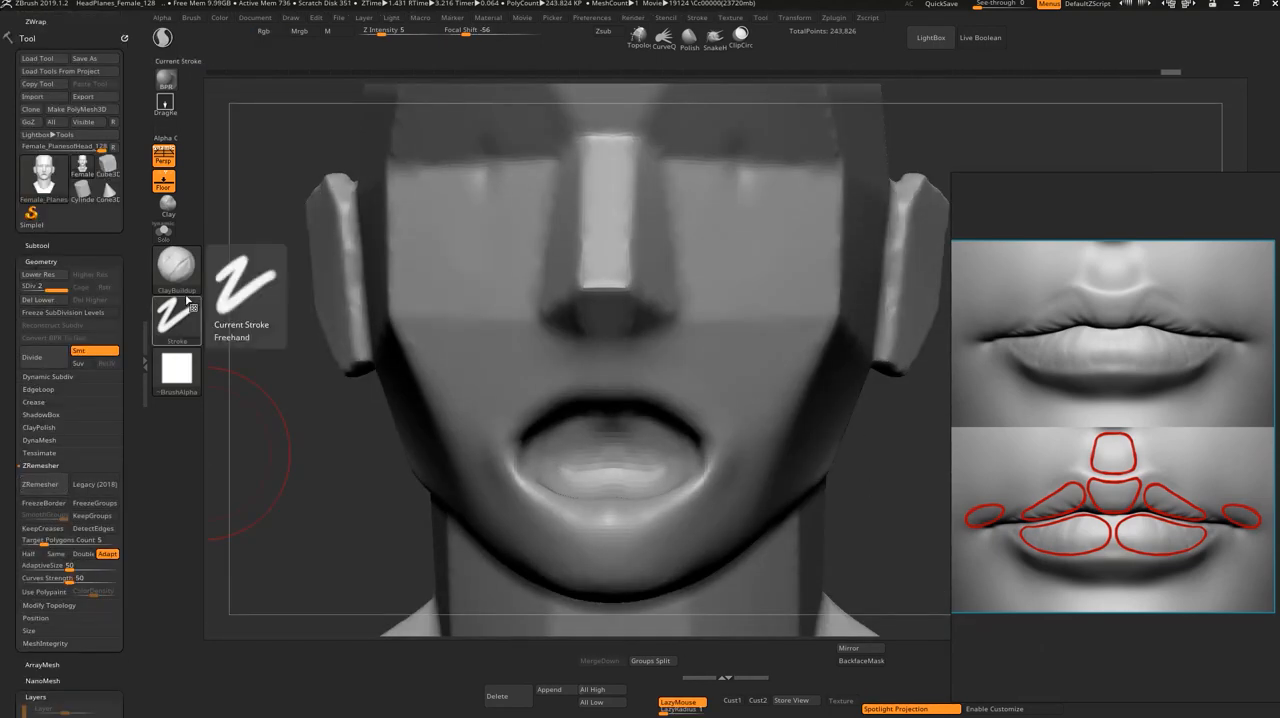
left_click_drag(520, 440, 600, 360)
left_click_drag(500, 400, 610, 350)
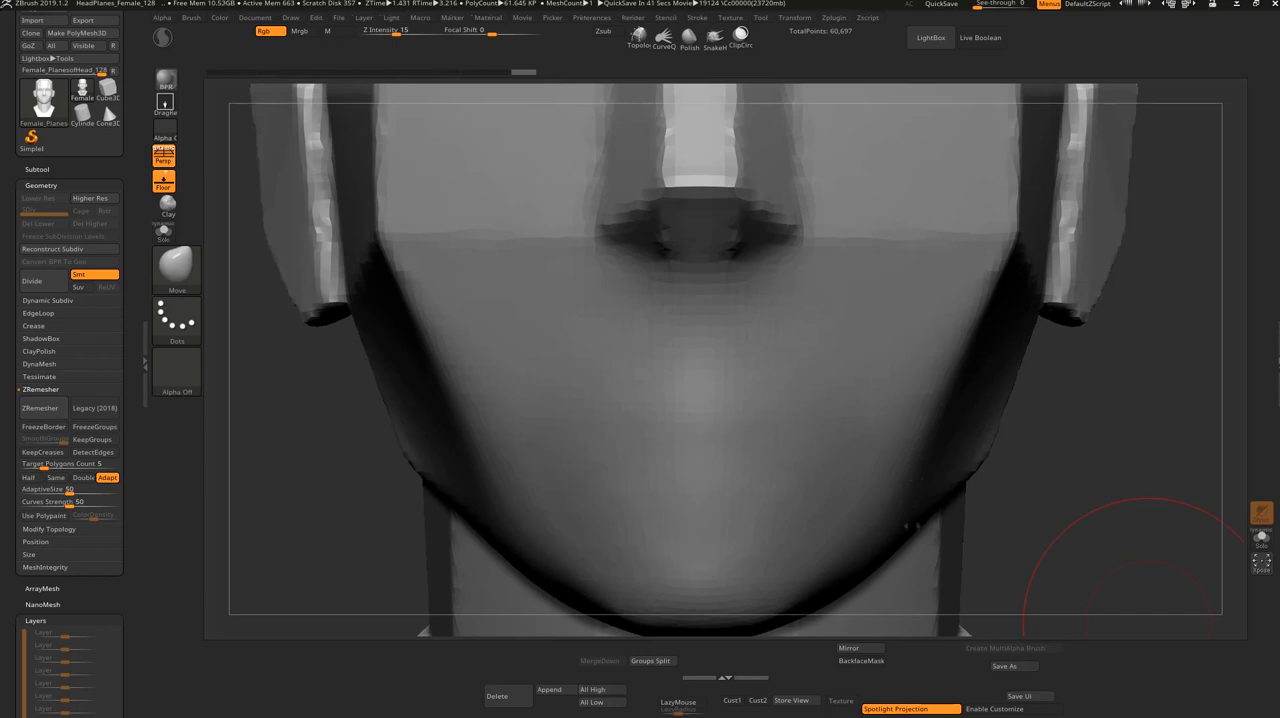
Step: Reduce the draw size and switch from the Move brush to the ClayBuildup brush in a three-quarter view of the mouth area
left_click_drag(1038, 464, 1063, 467)
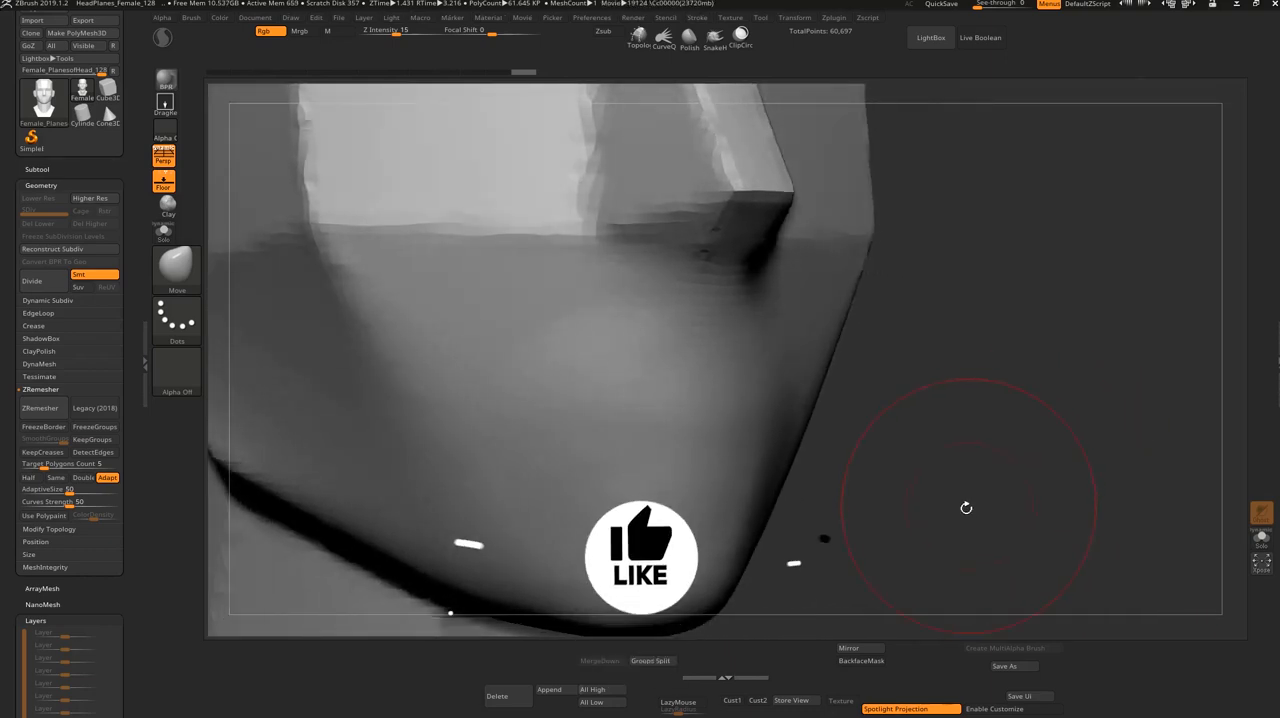
key("s")
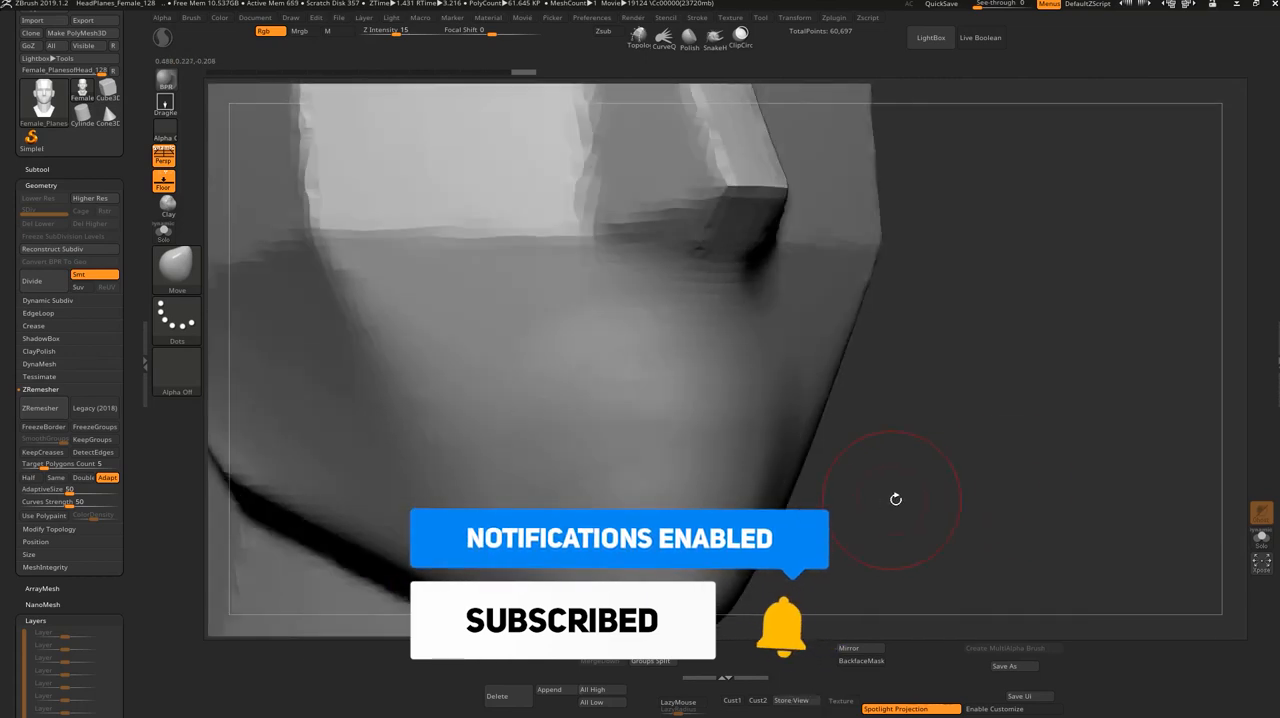
left_click_drag(894, 500, 963, 509)
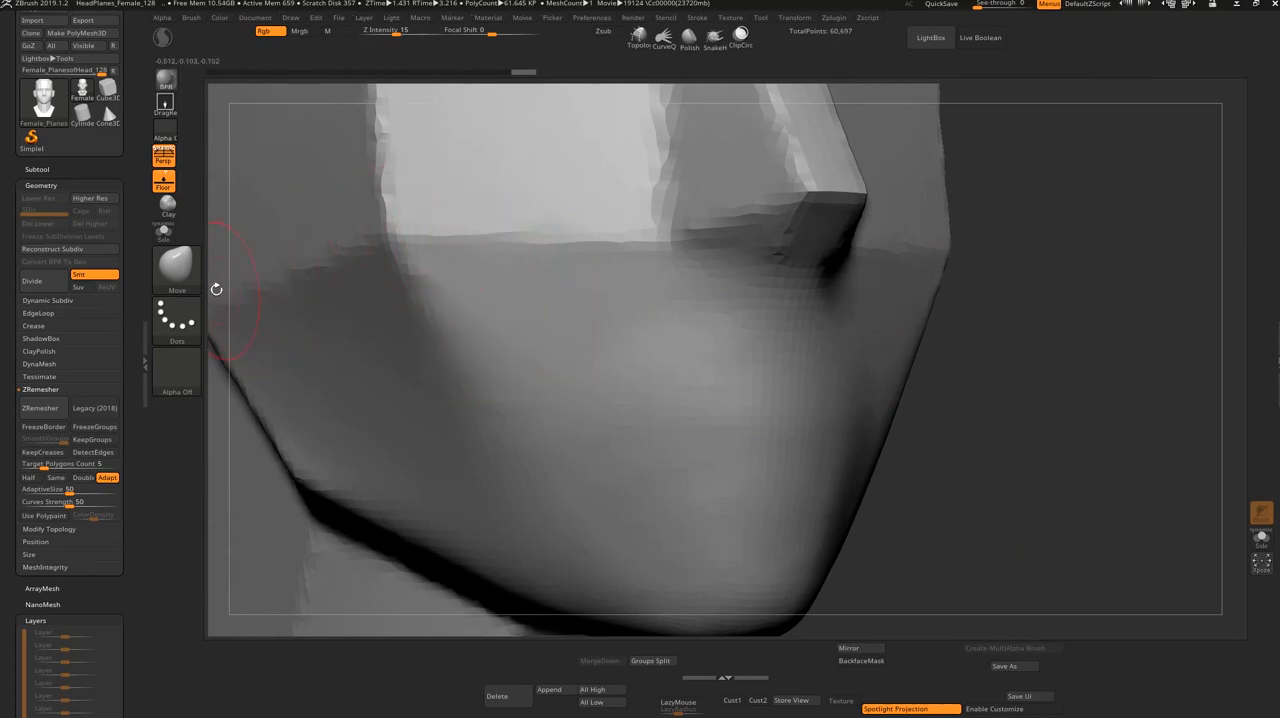
key("b")
key("c")
key("b")
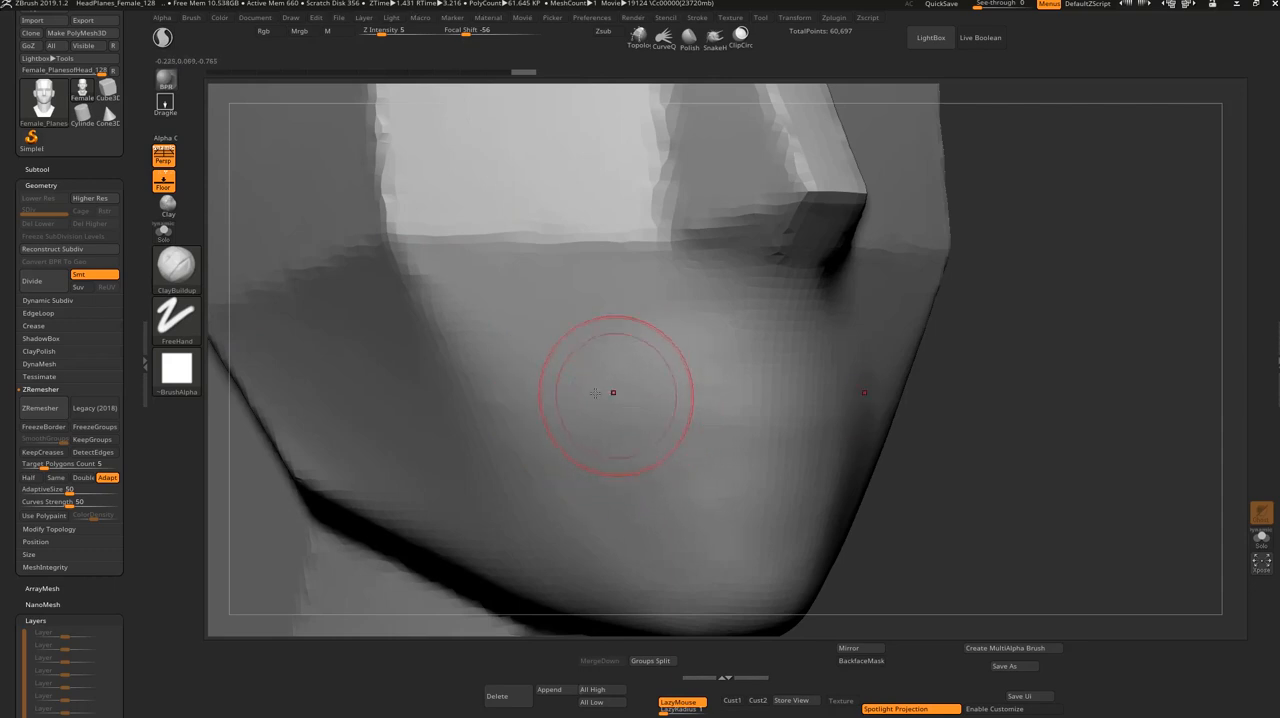
Step: Try to build up a rounded clay mass beside the mouth, mirrored on both sides of the face, with the ClayBuildup brush
left_click_drag(601, 343, 592, 352)
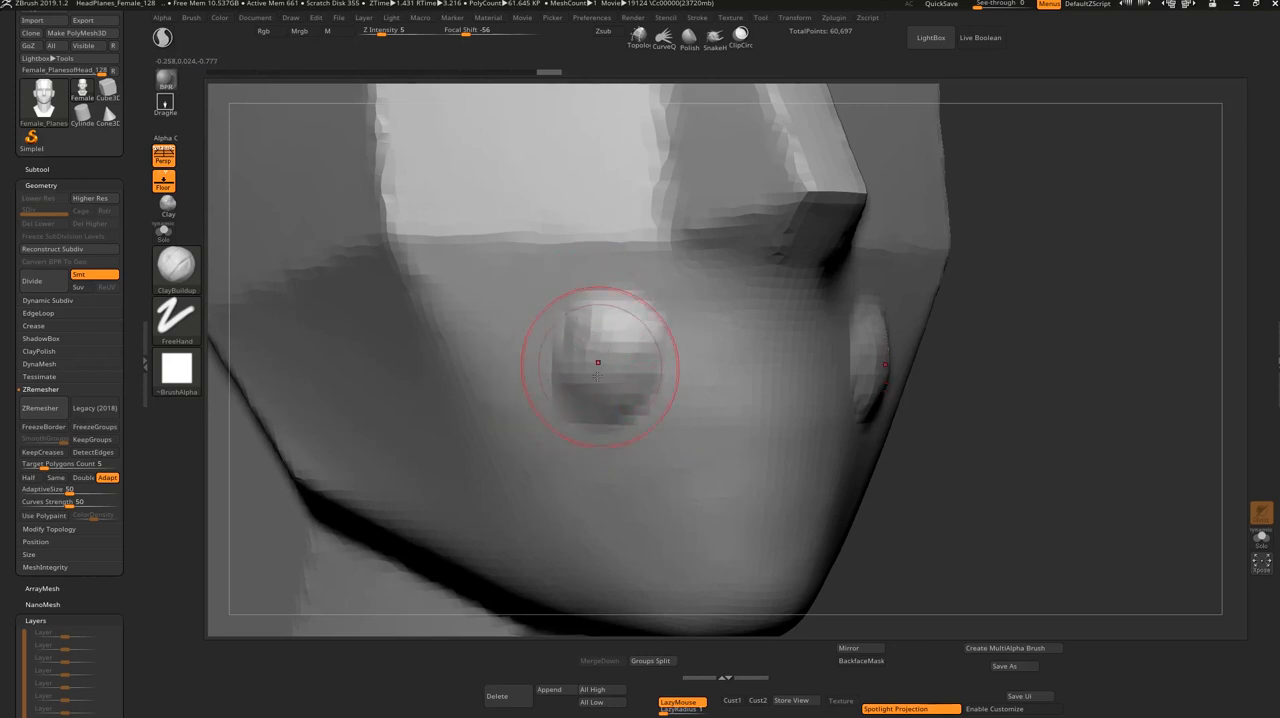
left_click_drag(991, 405, 971, 395)
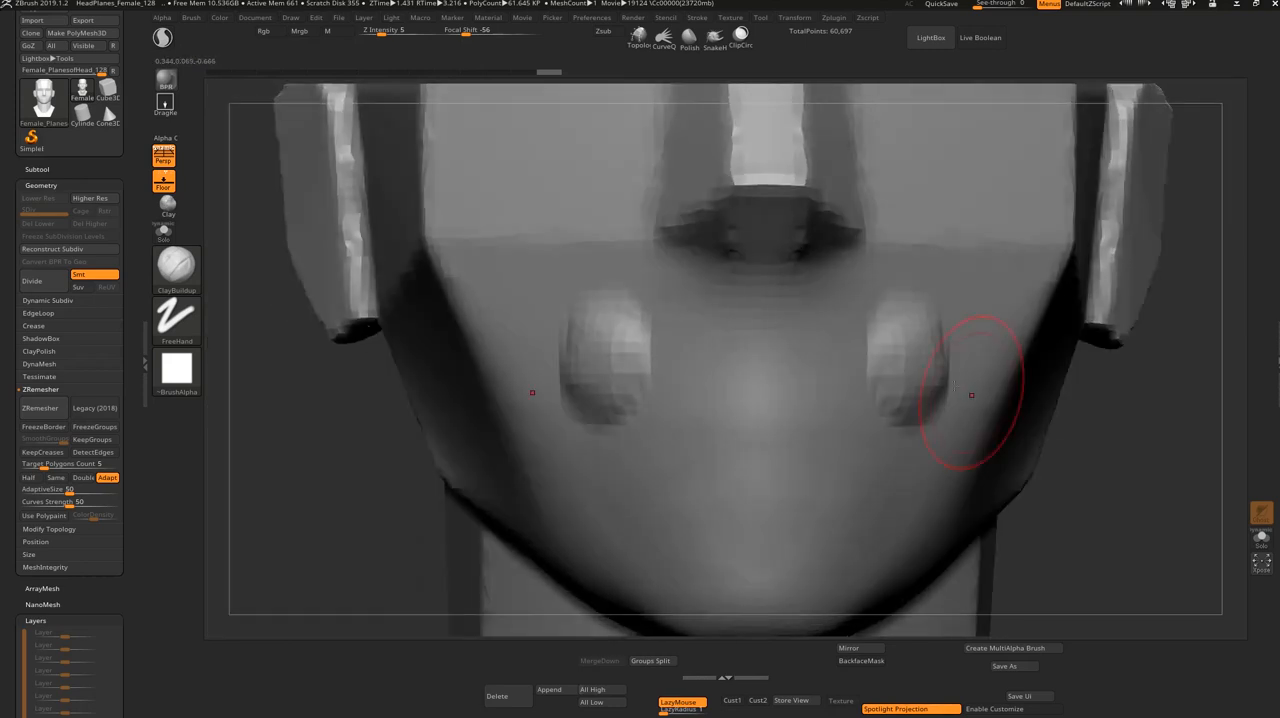
left_click_drag(315, 500, 455, 490)
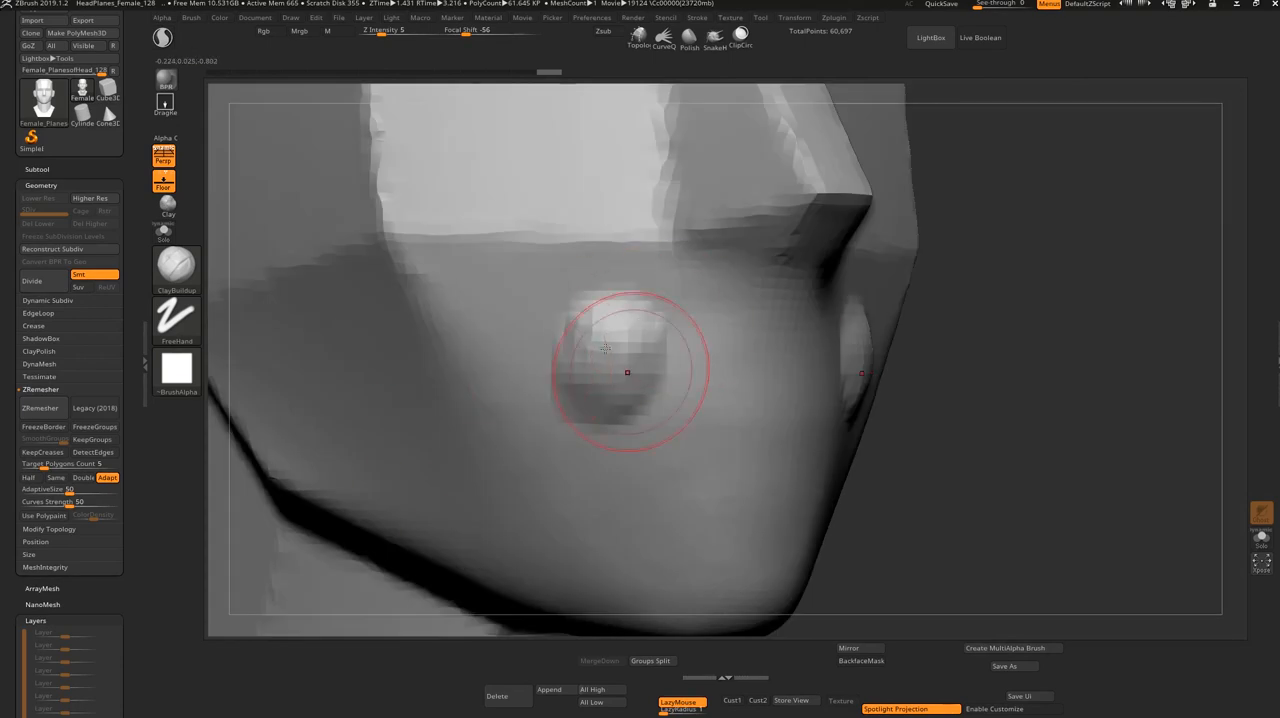
mouse_move(648, 320)
left_mouse_down("shift")
mouse_move(629, 383)
mouse_move(610, 380)
left_mouse_up("shift")
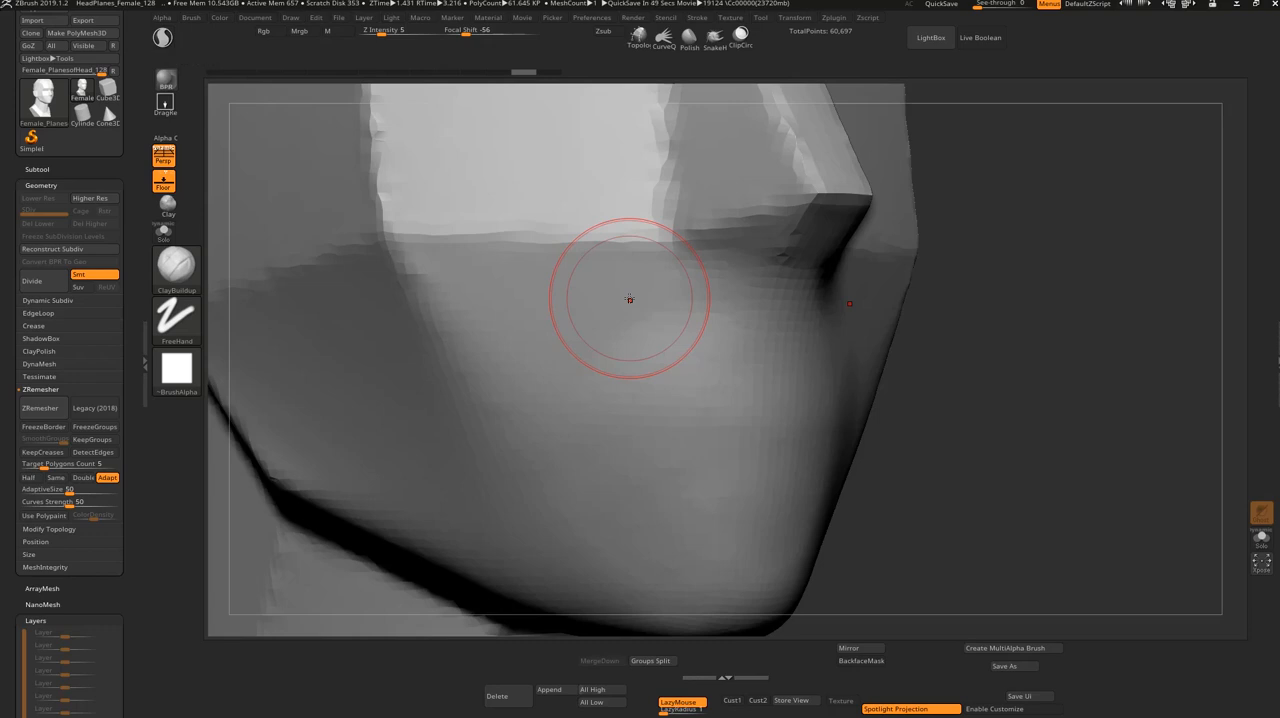
Step: Try ClayBuildup strokes over the side of the mouth area and undo the last one
left_click_drag(629, 299, 577, 463)
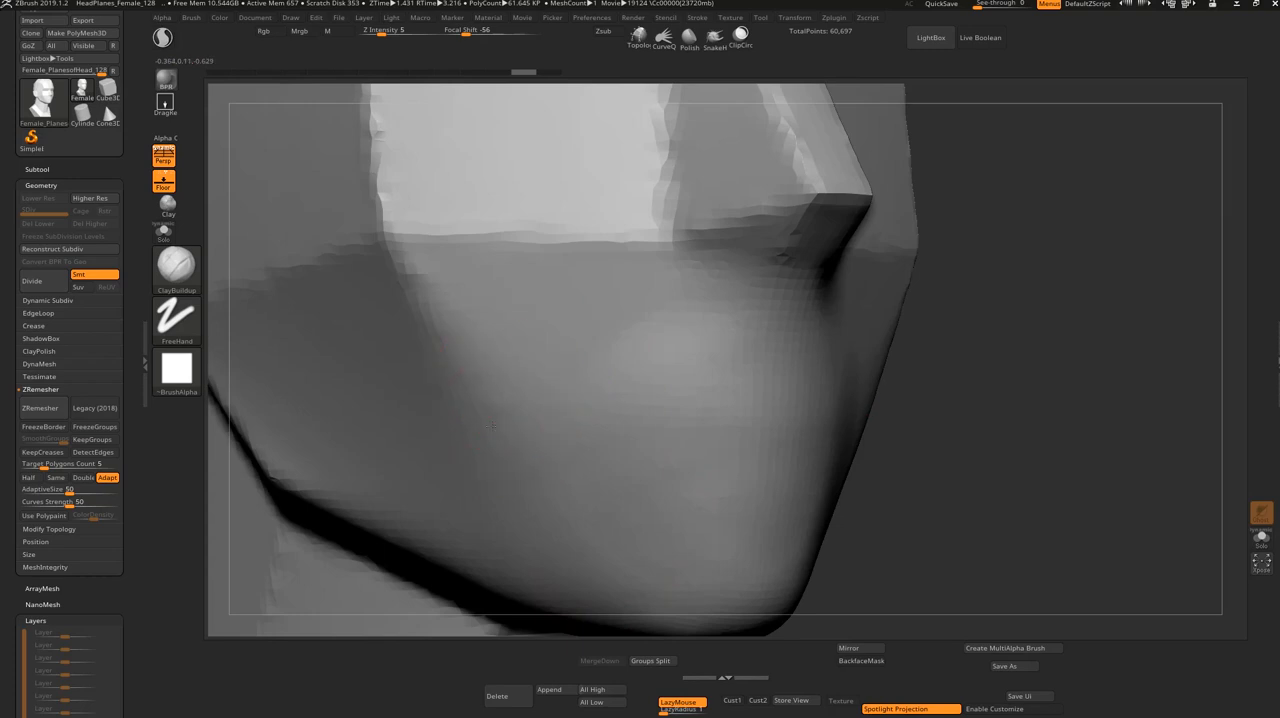
mouse_move(475, 450)
left_mouse_down()
mouse_move(660, 340)
mouse_move(490, 440)
mouse_move(591, 355)
mouse_move(560, 430)
mouse_move(620, 412)
mouse_move(600, 462)
mouse_move(630, 460)
mouse_move(655, 475)
mouse_move(645, 481)
left_mouse_up()
key("ctrl+z")
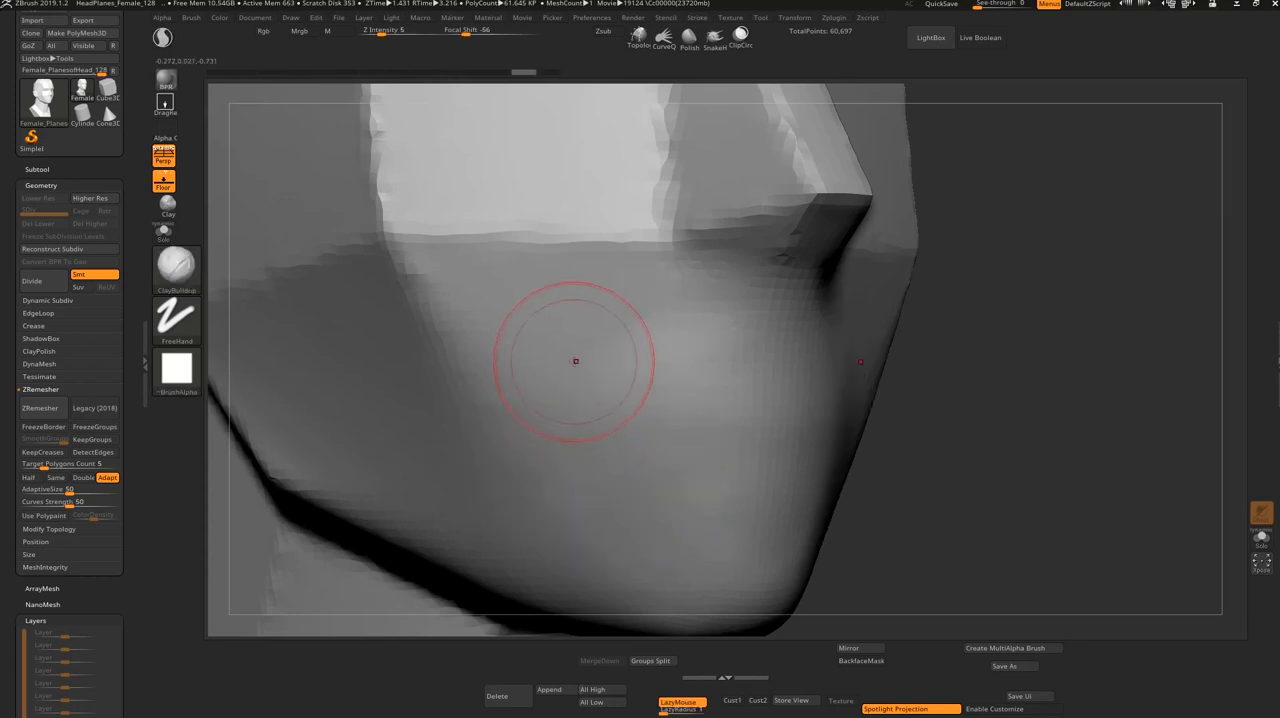
Step: Build up a horizontal lip ridge across both sides of the mouth area using a smaller ClayBuildup brush
key("s")
left_click_drag(502, 393, 492, 394)
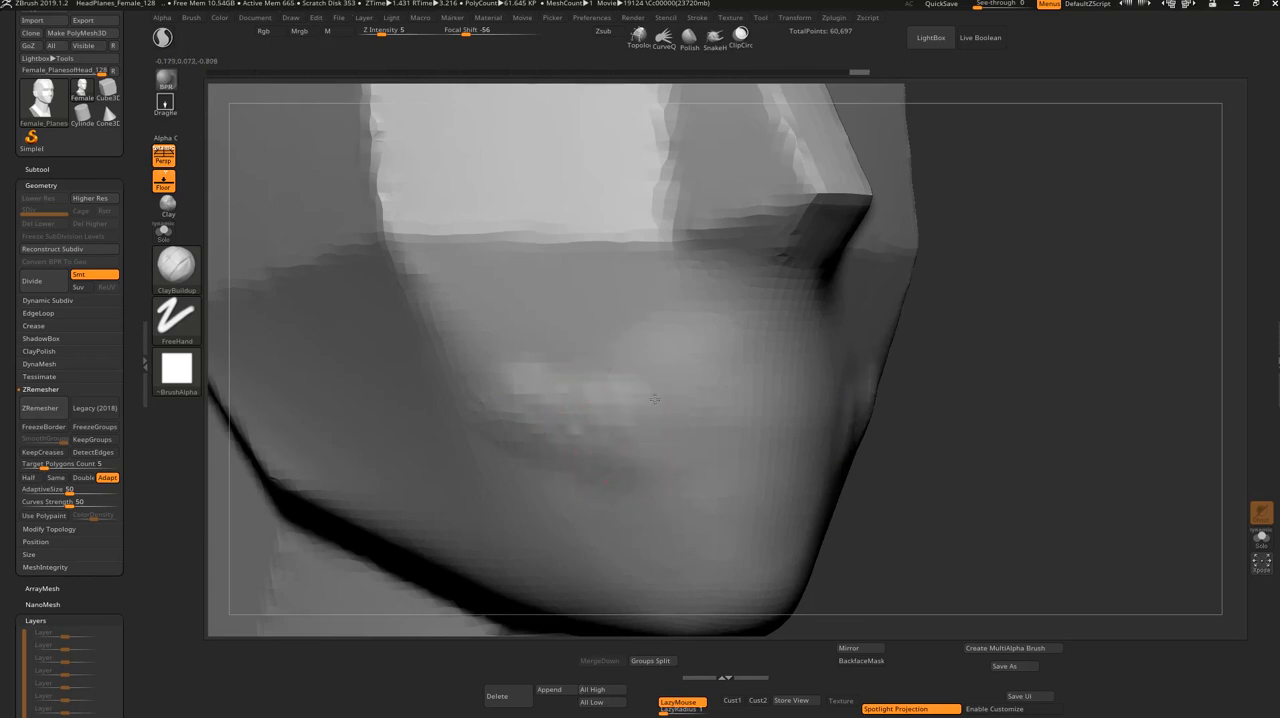
left_click_drag(663, 464, 660, 470)
mouse_move(680, 396)
left_mouse_down()
mouse_move(686, 462)
mouse_move(716, 449)
left_mouse_up()
left_click_drag(935, 375, 760, 400, "shift")
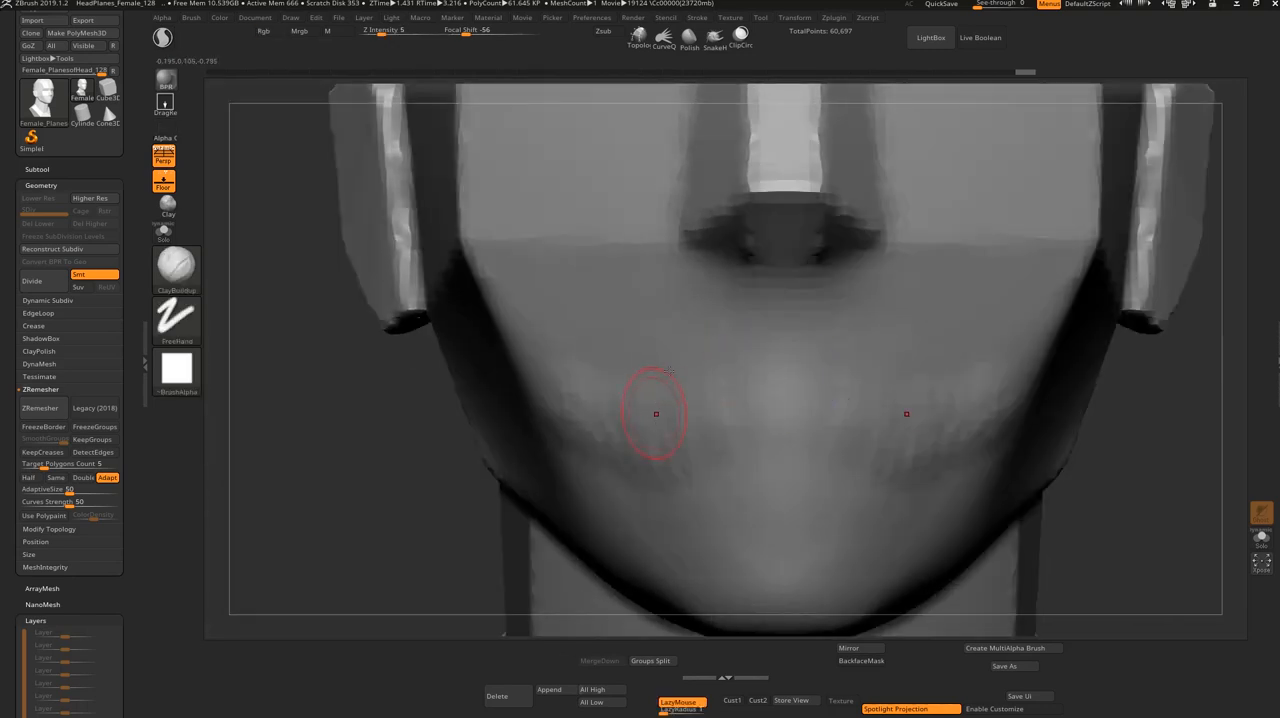
left_click_drag(280, 479, 470, 472)
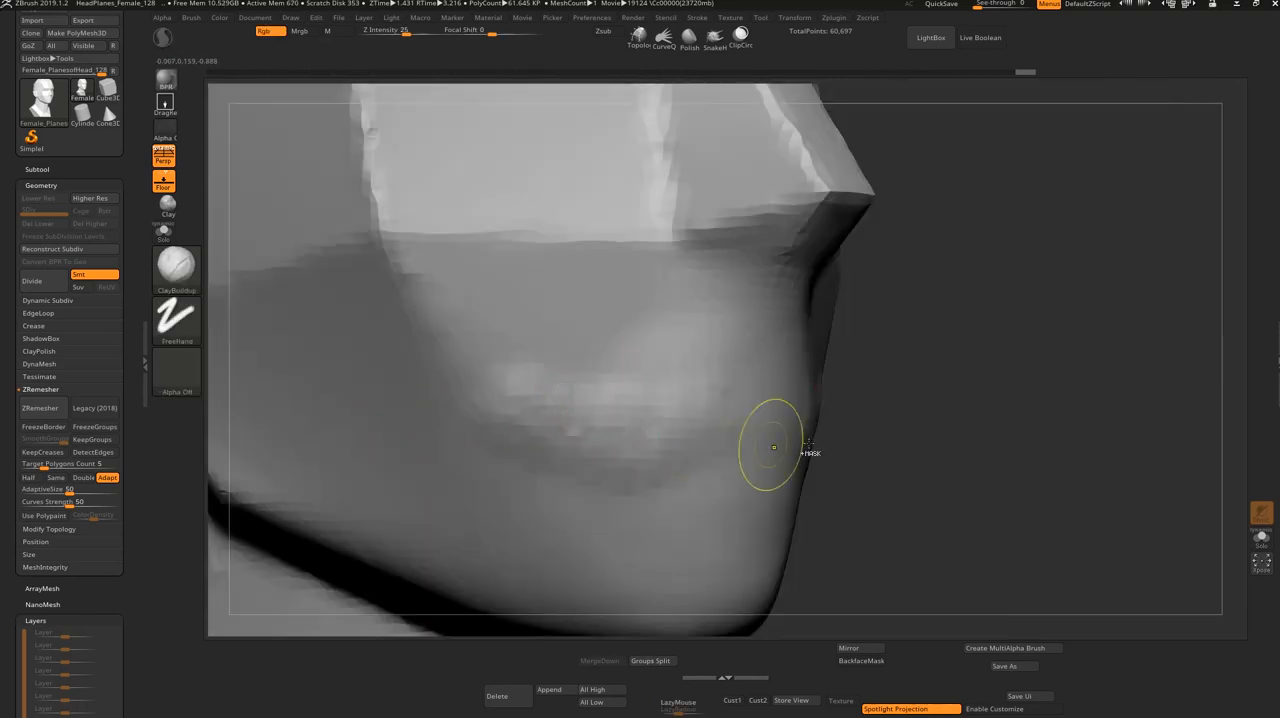
Step: Undo the horizontal ridge strokes across the mouth area
key("ctrl+z")
key("ctrl+z")
key("ctrl+z")
key("ctrl+z")
key("ctrl+z")
key("ctrl+z")
key("ctrl+z")
key("ctrl+z")
key("ctrl+z")
key("ctrl+z")
key("ctrl+z")
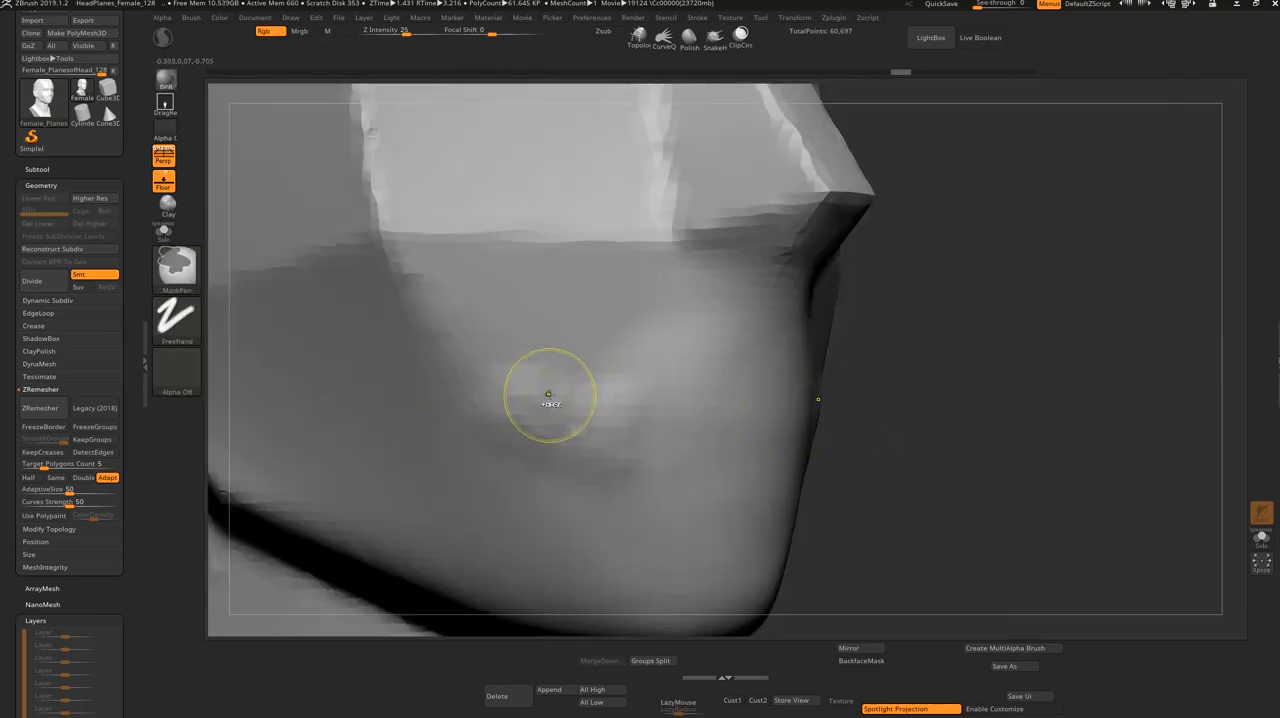
key("ctrl+z")
key("ctrl+z")
key("ctrl+z")
key("ctrl+z")
key("ctrl+z")
key("ctrl+z")
key("ctrl+z")
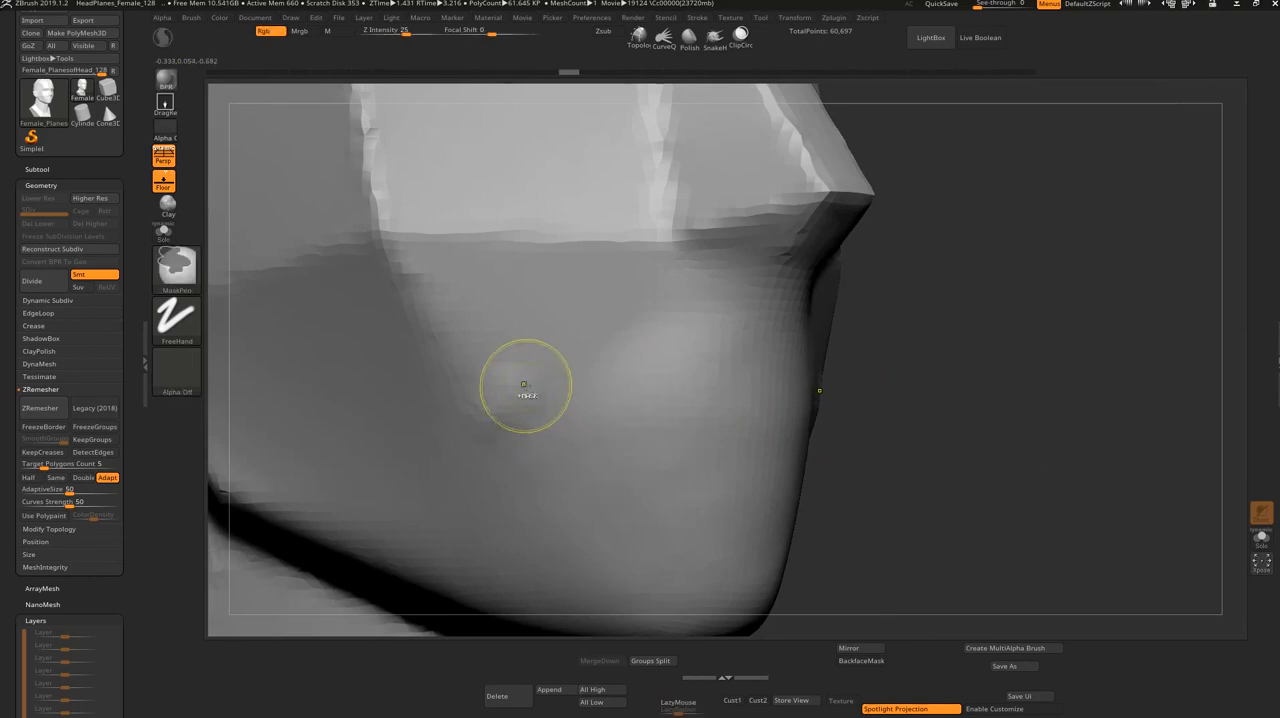
Step: Sculpt an M-shaped upper lip contour below the nose with mirrored ClayBuildup strokes
key("ctrl+shift+z")
key("ctrl+shift+z")
key("ctrl+shift+z")
key("ctrl+shift+z")
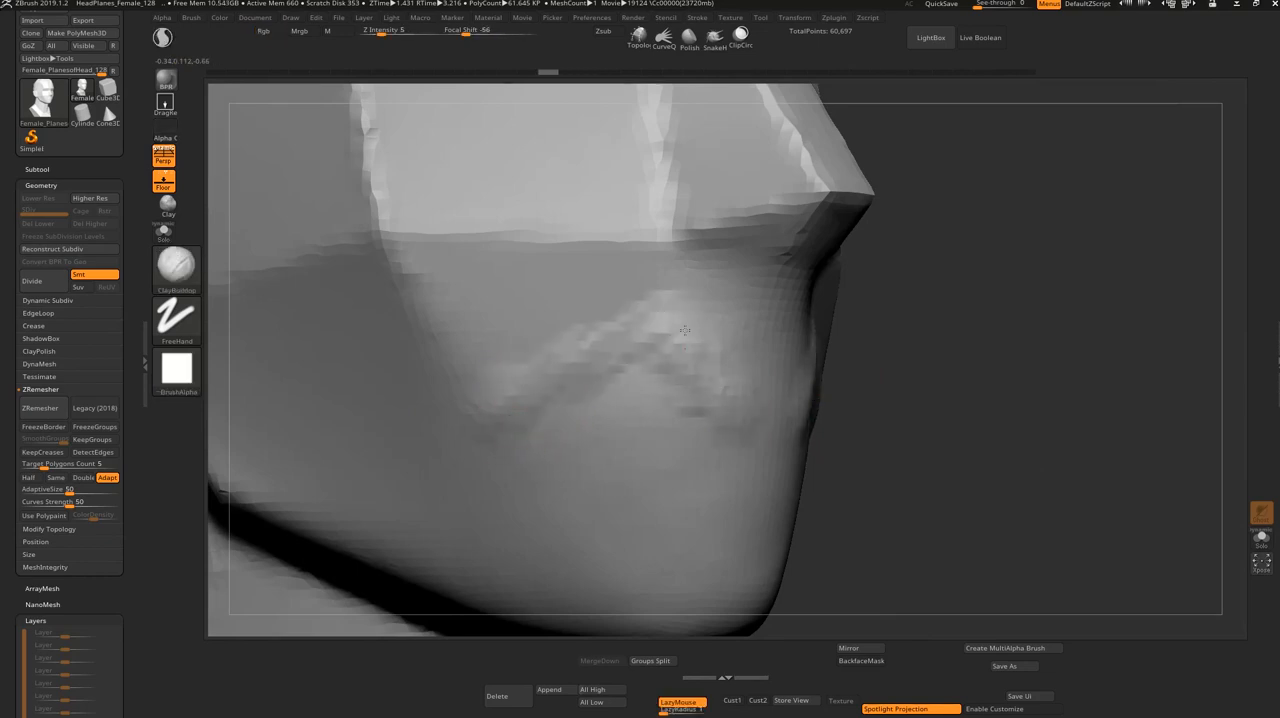
key("s")
mouse_move(544, 376)
left_mouse_down()
mouse_move(545, 350)
mouse_move(690, 295)
mouse_move(752, 421)
mouse_move(662, 298)
mouse_move(545, 330)
left_mouse_up()
left_click_drag(851, 360, 836, 350, "shift")
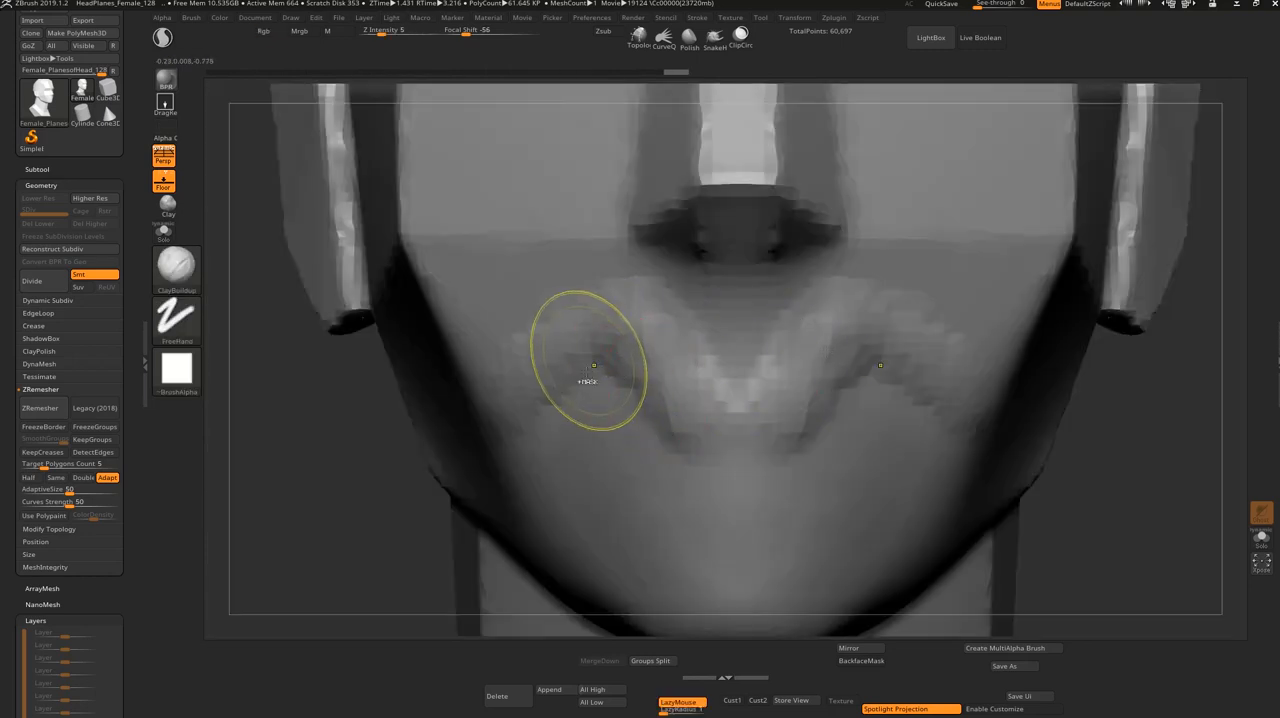
Step: Undo all the upper lip contour strokes to restore the smooth mouth area
key("ctrl+z")
key("ctrl+z")
mouse_move(334, 495)
left_mouse_down()
mouse_move(575, 345)
mouse_move(650, 320)
mouse_move(654, 376)
left_mouse_up()
key("ctrl+z")
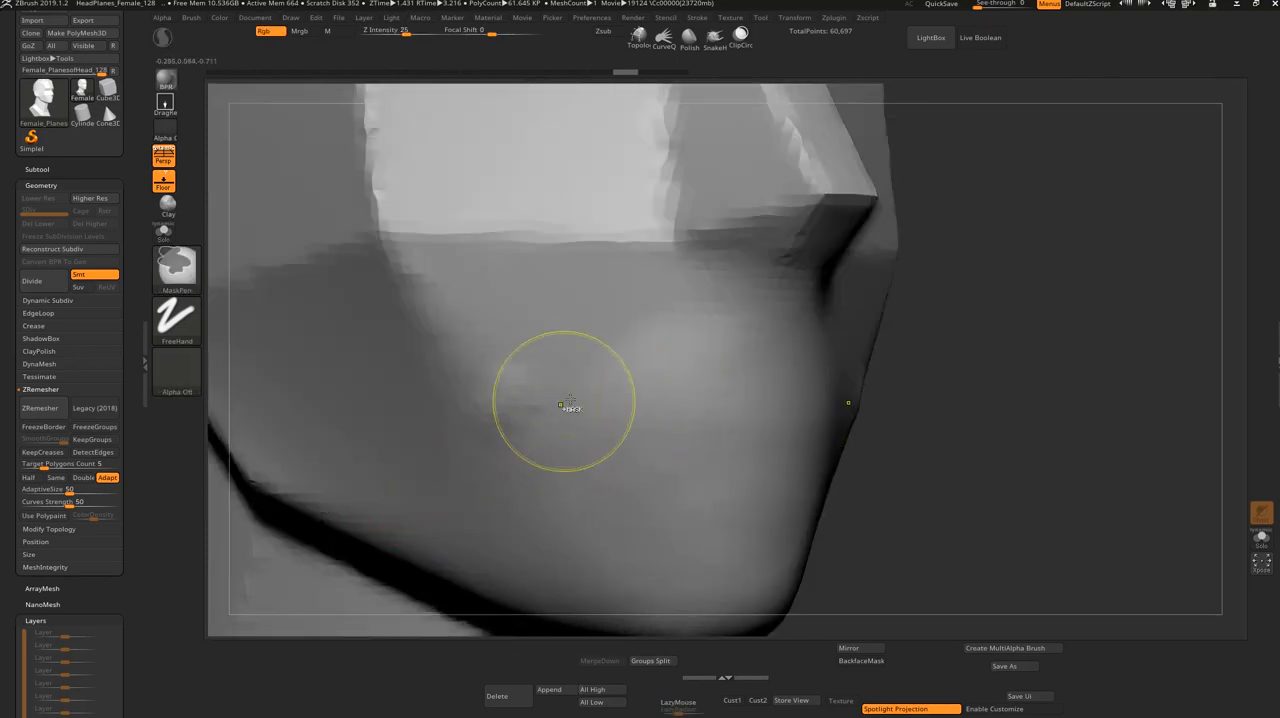
key("ctrl+z")
key("ctrl+z")
key("ctrl+z")
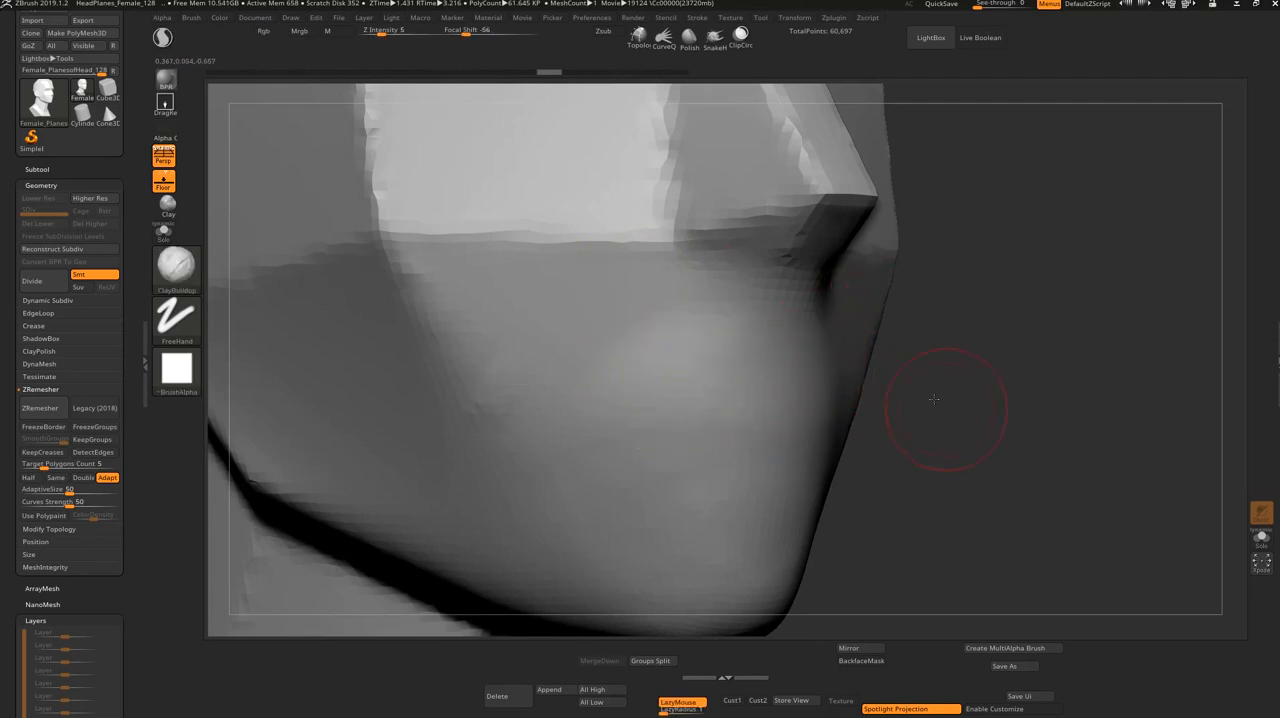
left_click_drag(934, 399, 885, 325, "alt")
left_click_drag(817, 413, 746, 402, "alt")
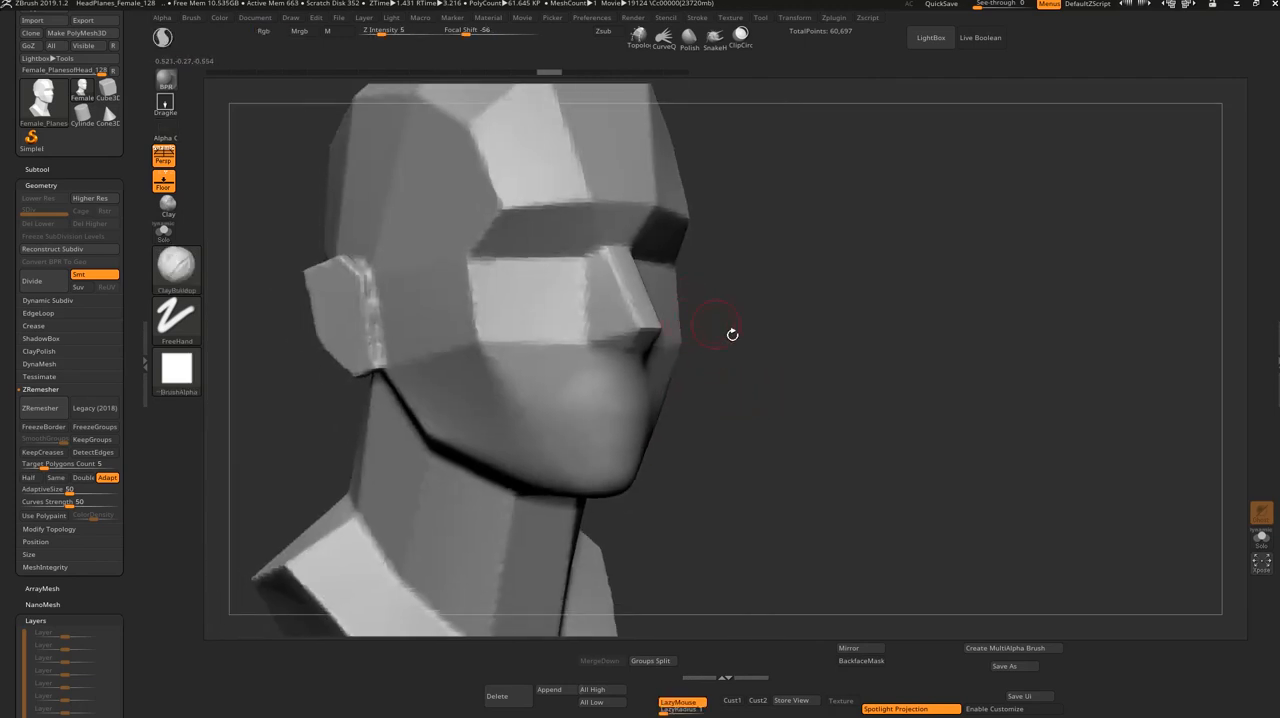
left_click_drag(732, 334, 740, 346, "alt")
mouse_move(909, 392)
left_mouse_down("alt")
mouse_move(877, 443)
mouse_move(830, 461)
left_mouse_up("alt")
left_click_drag(520, 450, 551, 458, "shift")
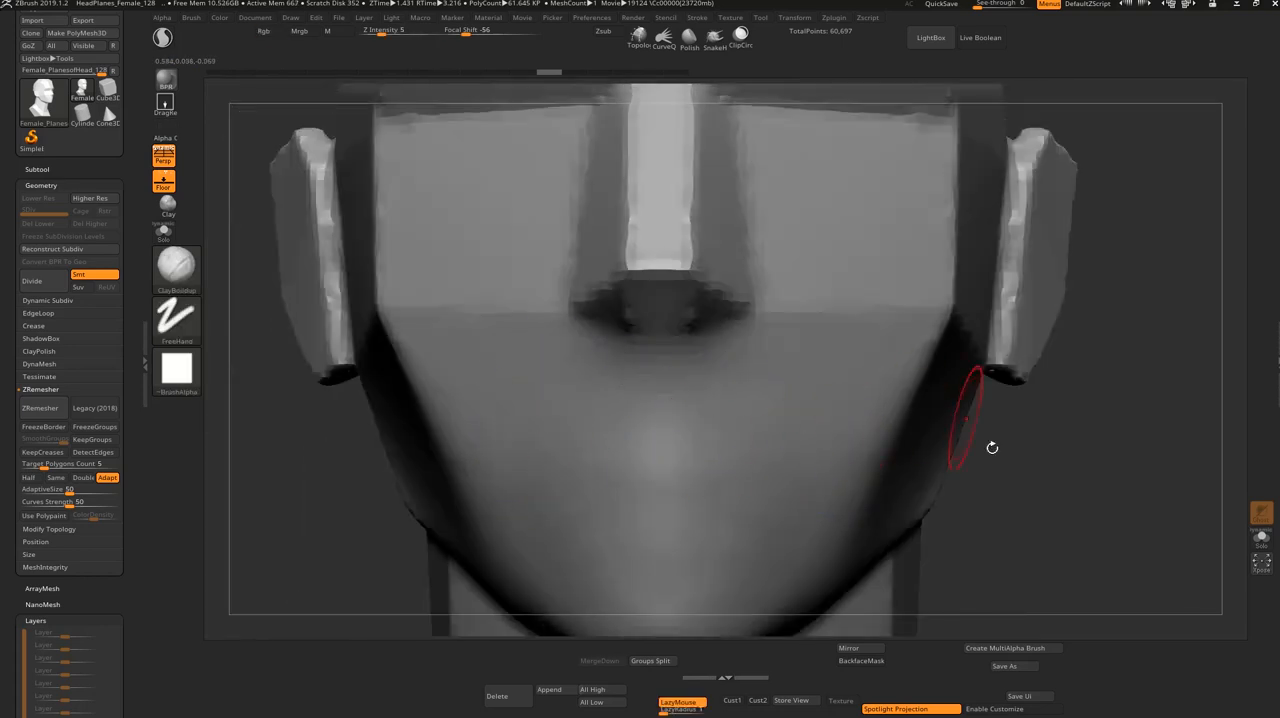
mouse_move(968, 522)
left_mouse_down("alt")
mouse_move(933, 403)
mouse_move(784, 343)
left_mouse_up("alt")
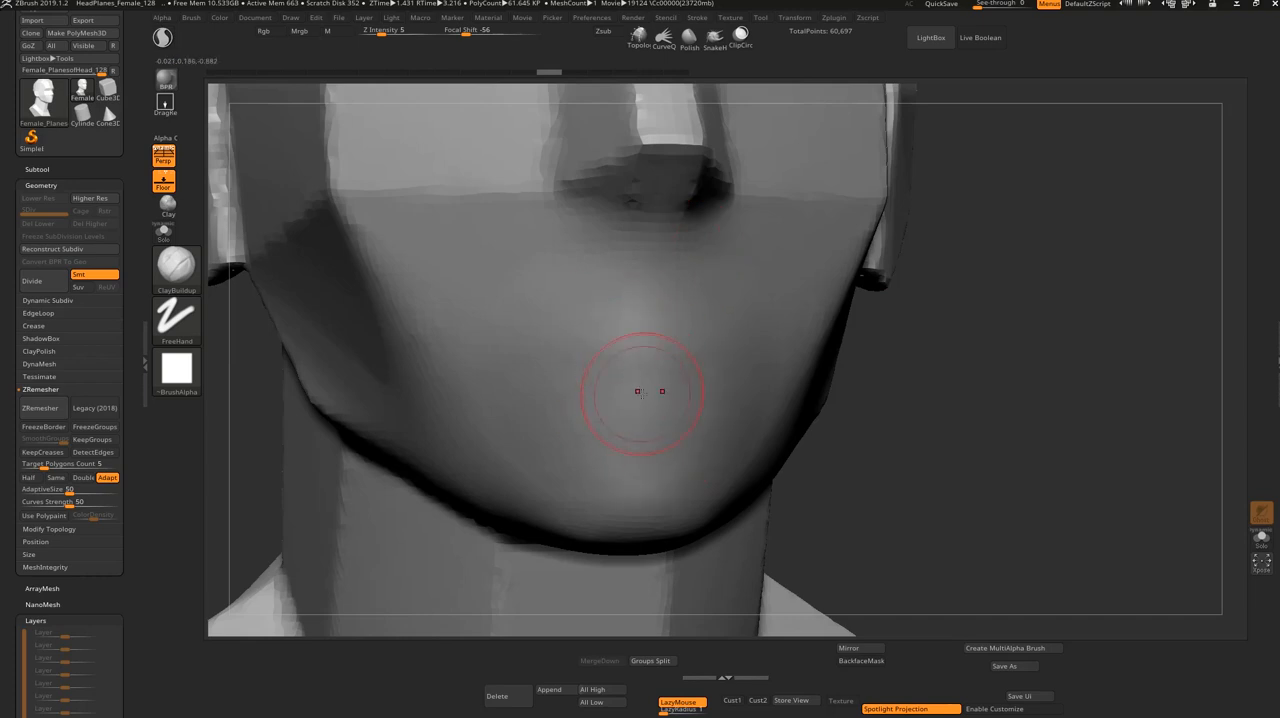
Step: Switch to the Chrome browser, search Google Images for "lips reference anatomy", and preview the grayscale lips image with red outlined shapes
key("super")
left_click(354, 650)
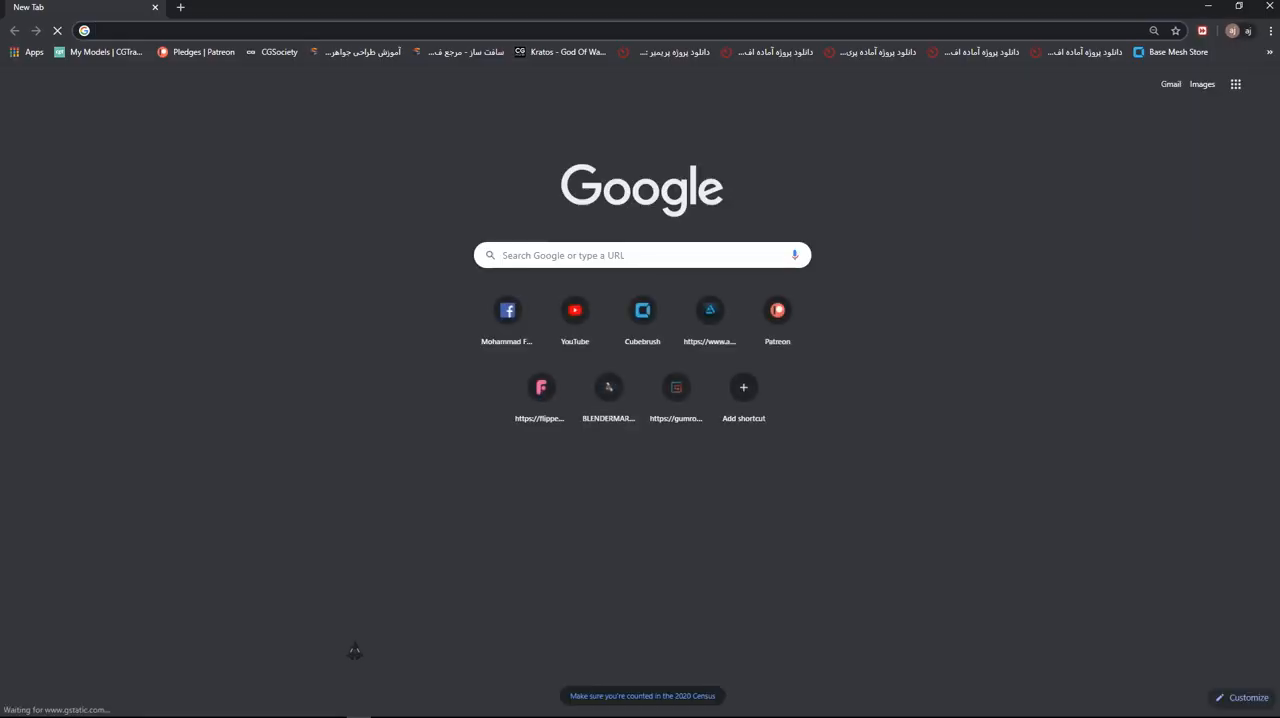
type("lips")
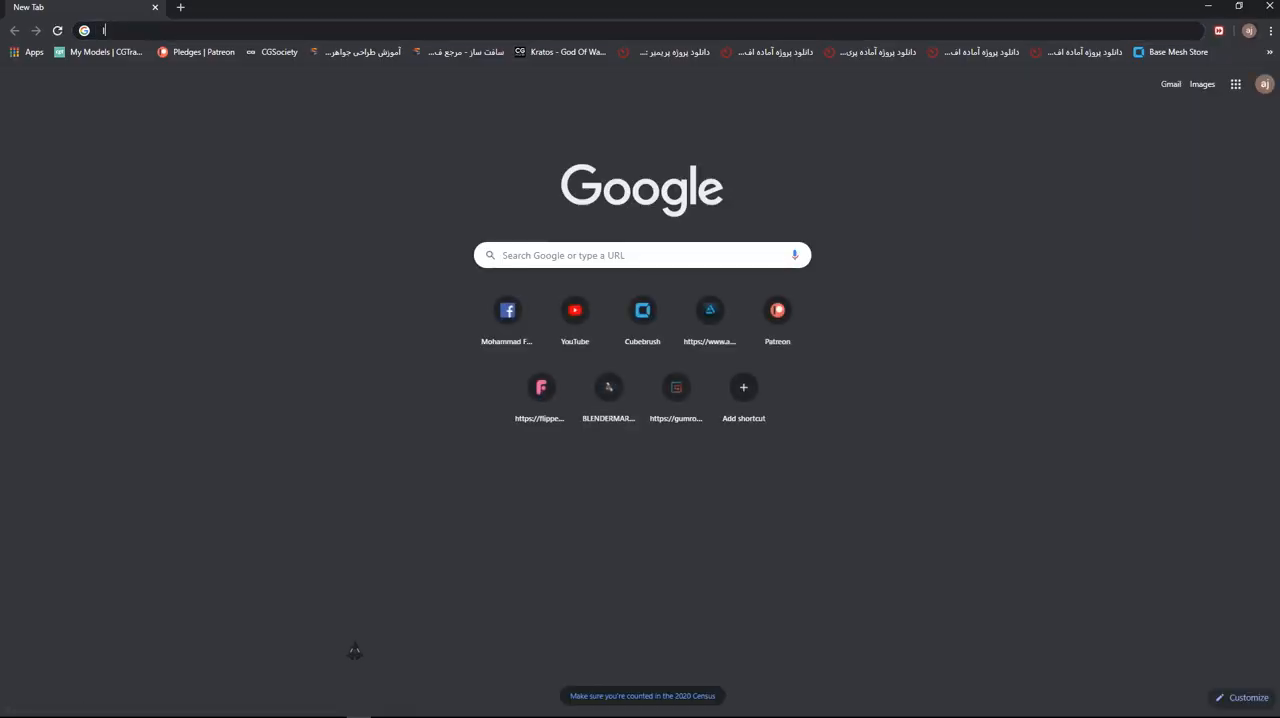
type(" refrence")
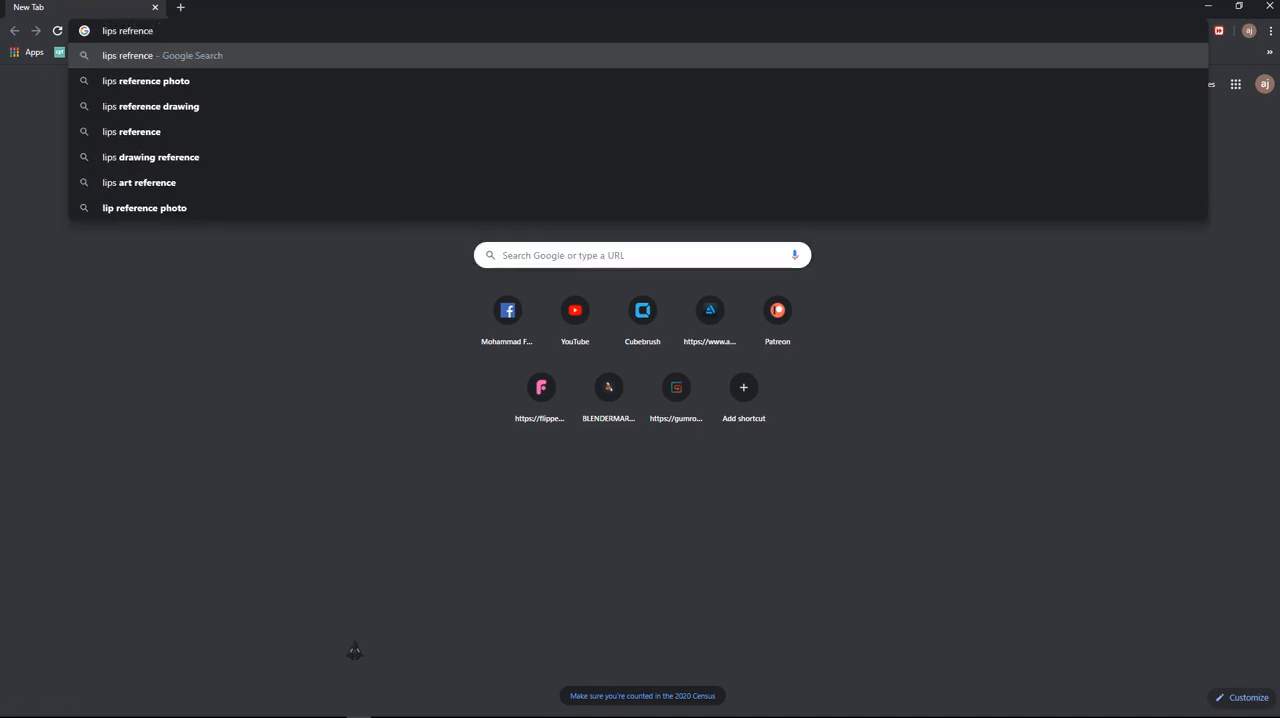
type(" anatomy")
key("Return")
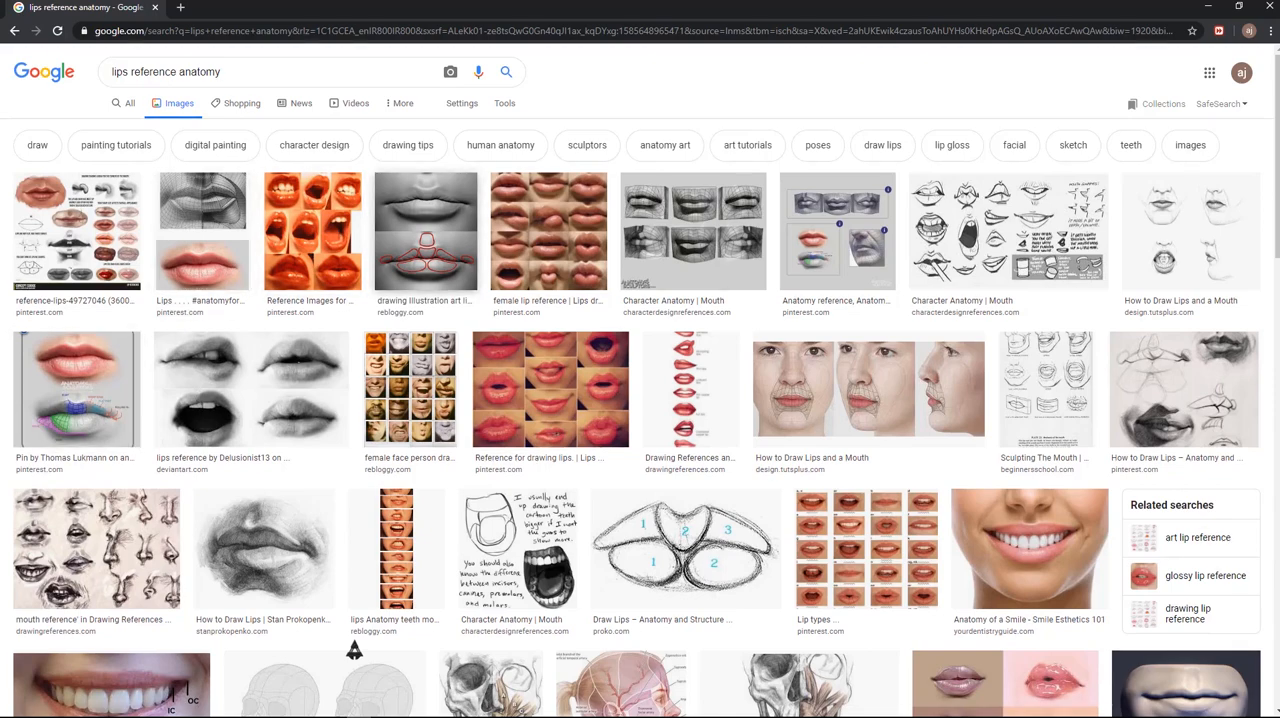
left_click(426, 240)
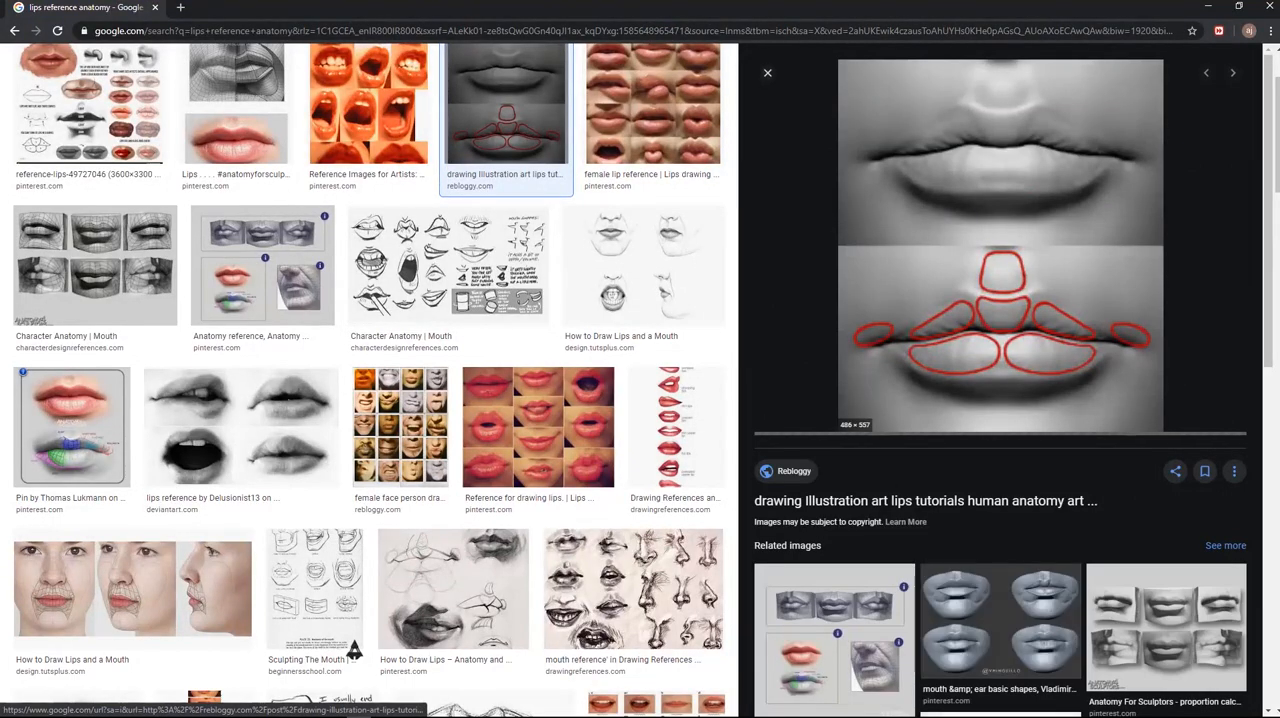
right_click(958, 165)
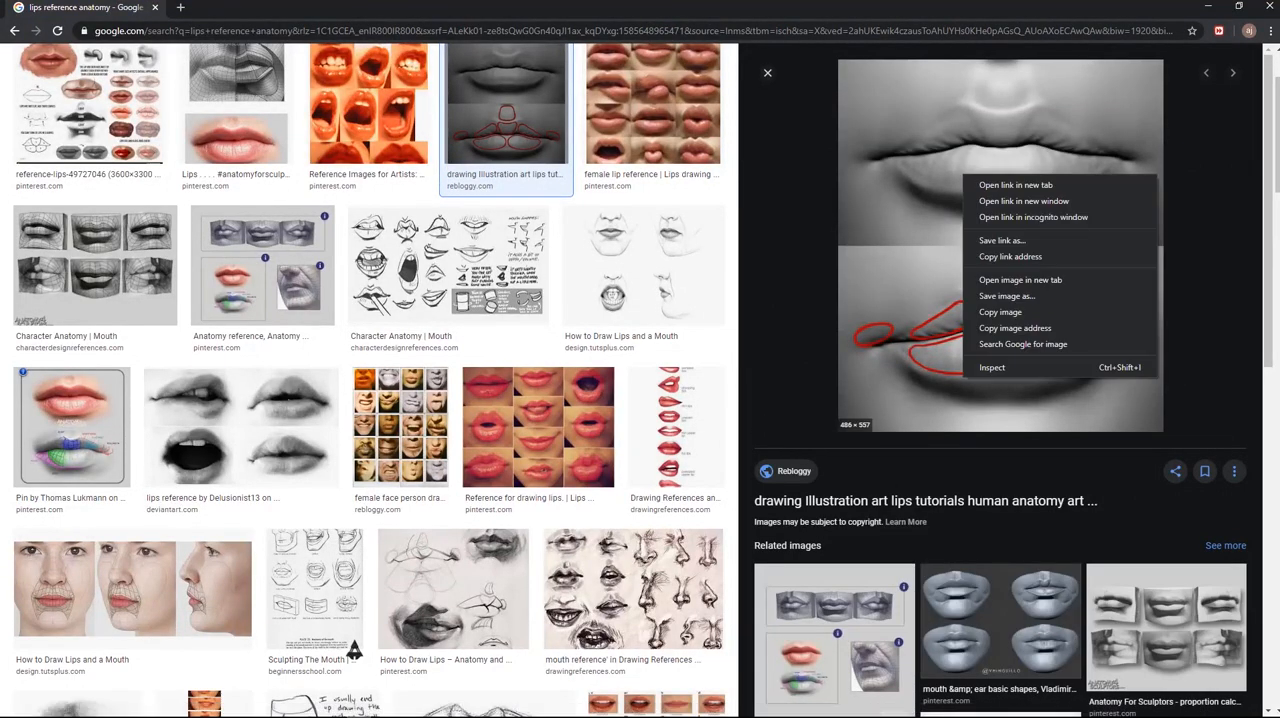
Step: Open PureRef over the browser and dismiss its update message
key("super")
left_click(234, 708)
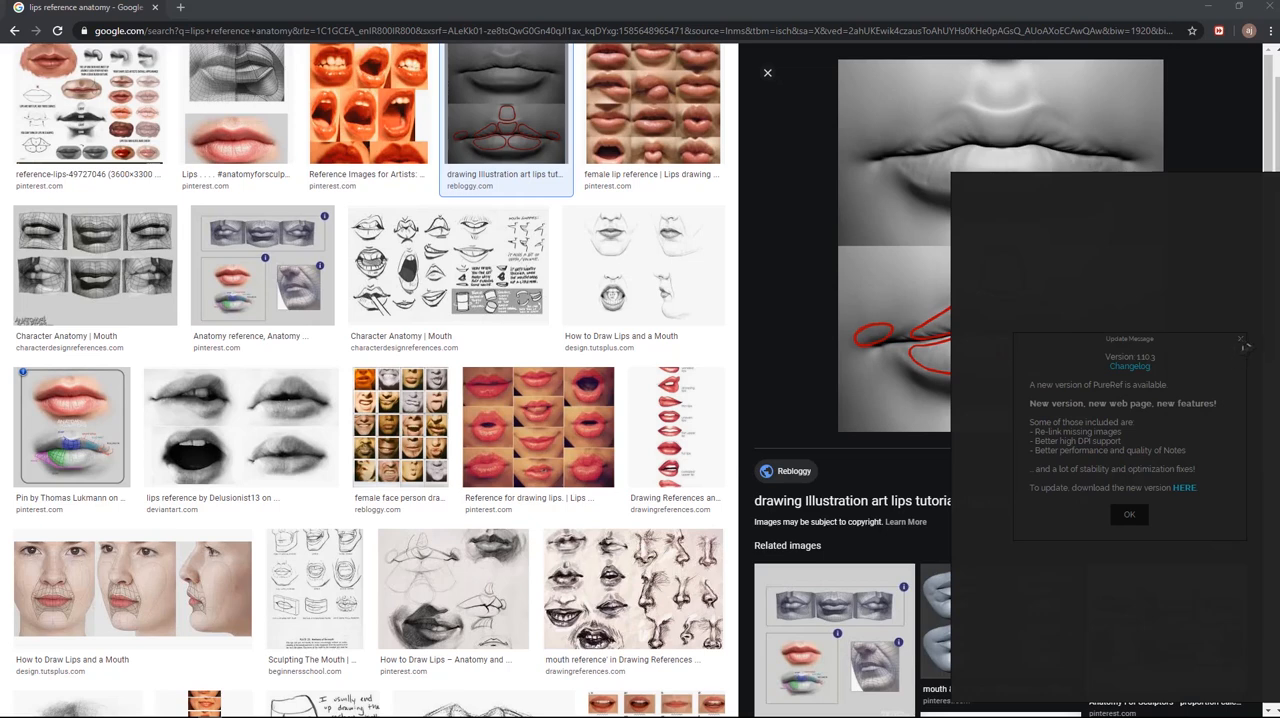
left_click(1241, 340)
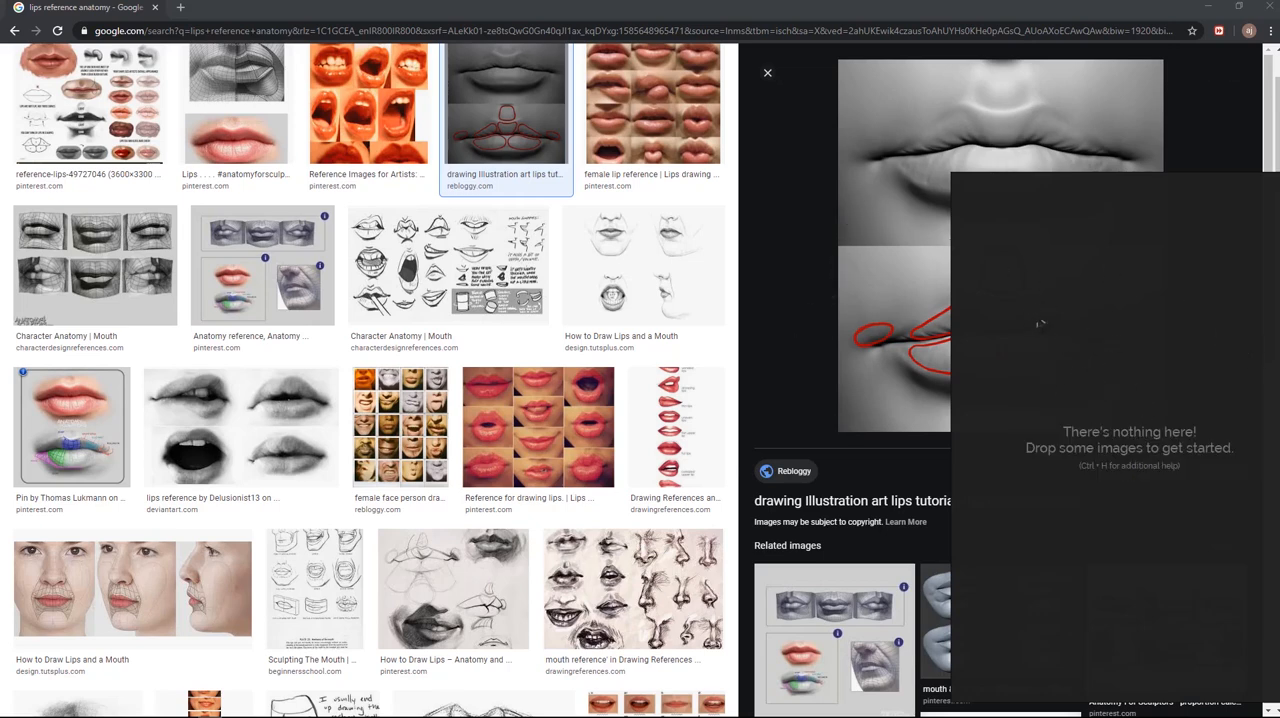
Step: Copy the red-outlined lips image into the PureRef board, close its browser preview, and switch back to ZBrush
right_click(883, 233)
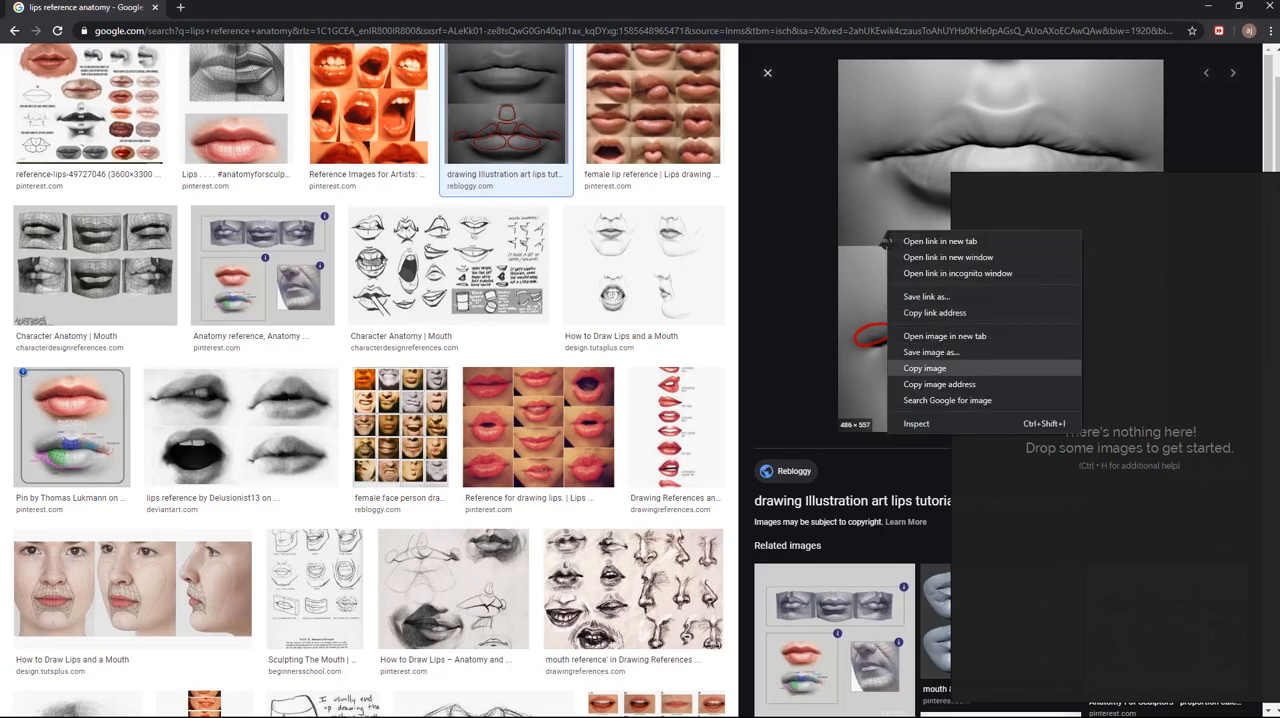
left_click(924, 368)
key("ctrl+v")
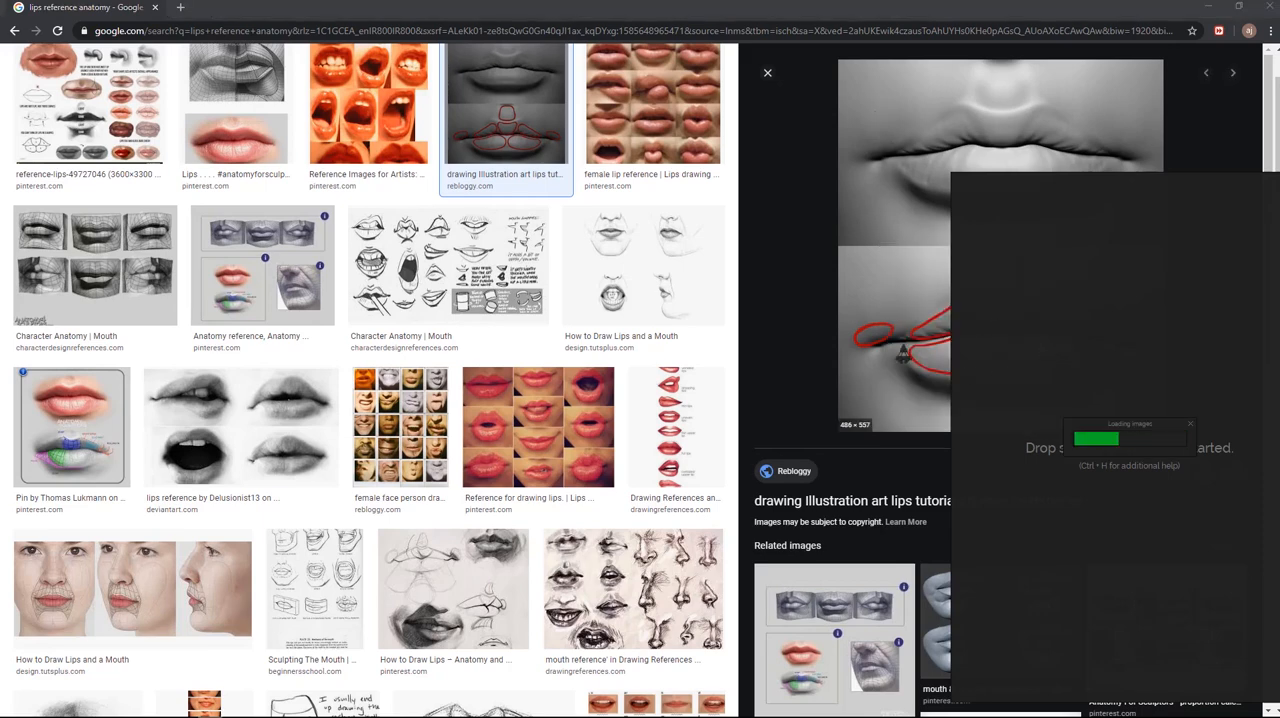
scroll(1027, 302, "up", 3)
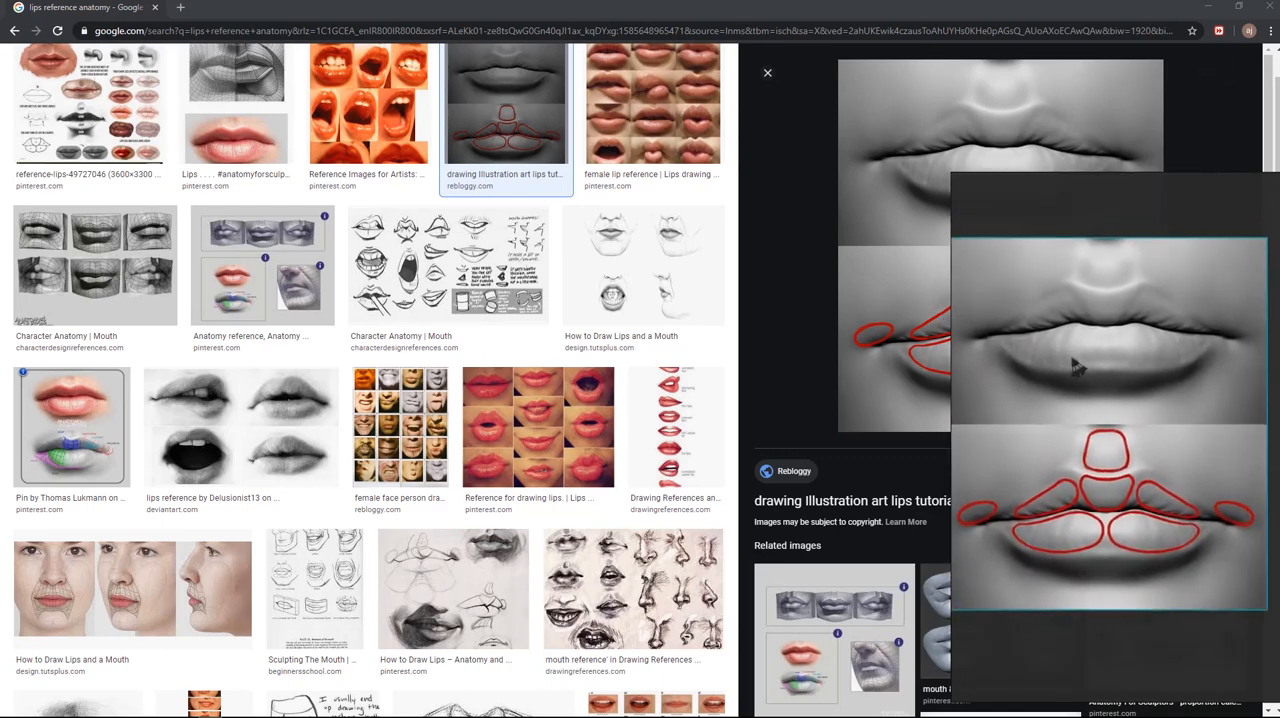
left_click(767, 72)
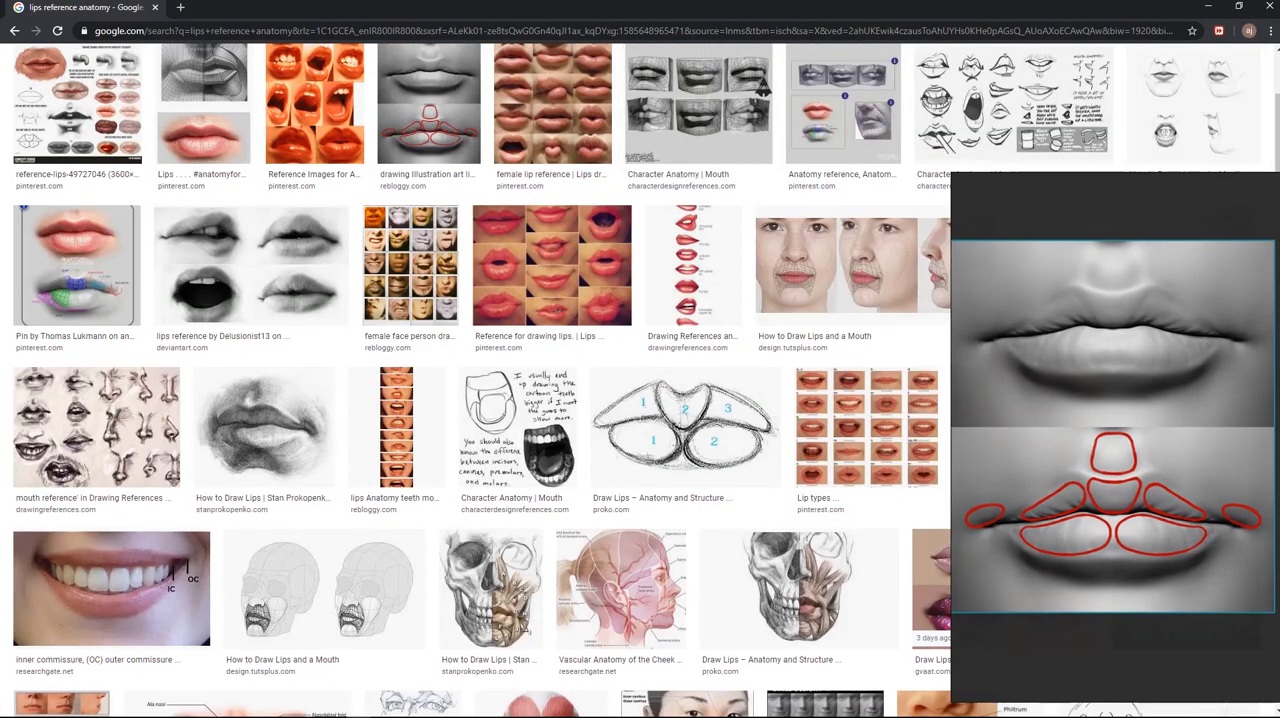
key("alt+Tab")
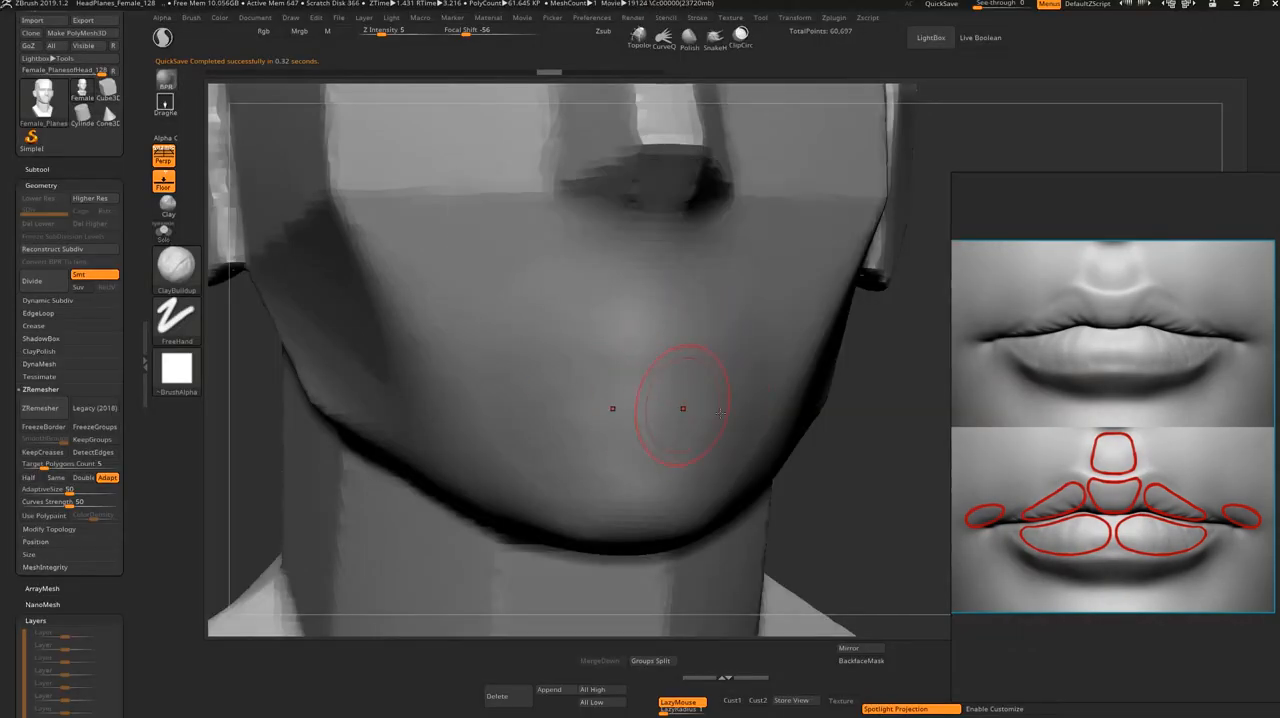
Step: Carve an open mouth cavity with a raised rim below the nose using mirrored ClayBuildup strokes
mouse_move(847, 449)
left_mouse_down()
mouse_move(820, 457)
mouse_move(757, 428)
left_mouse_up()
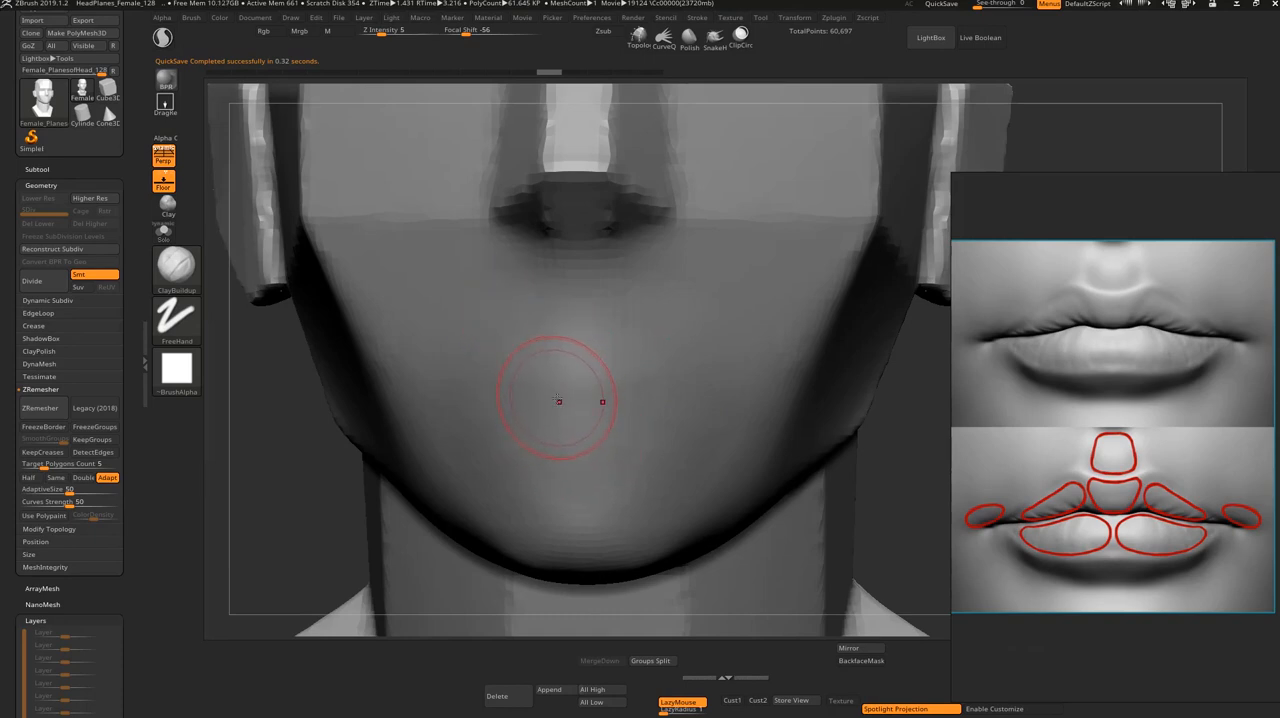
left_click_drag(571, 393, 563, 396)
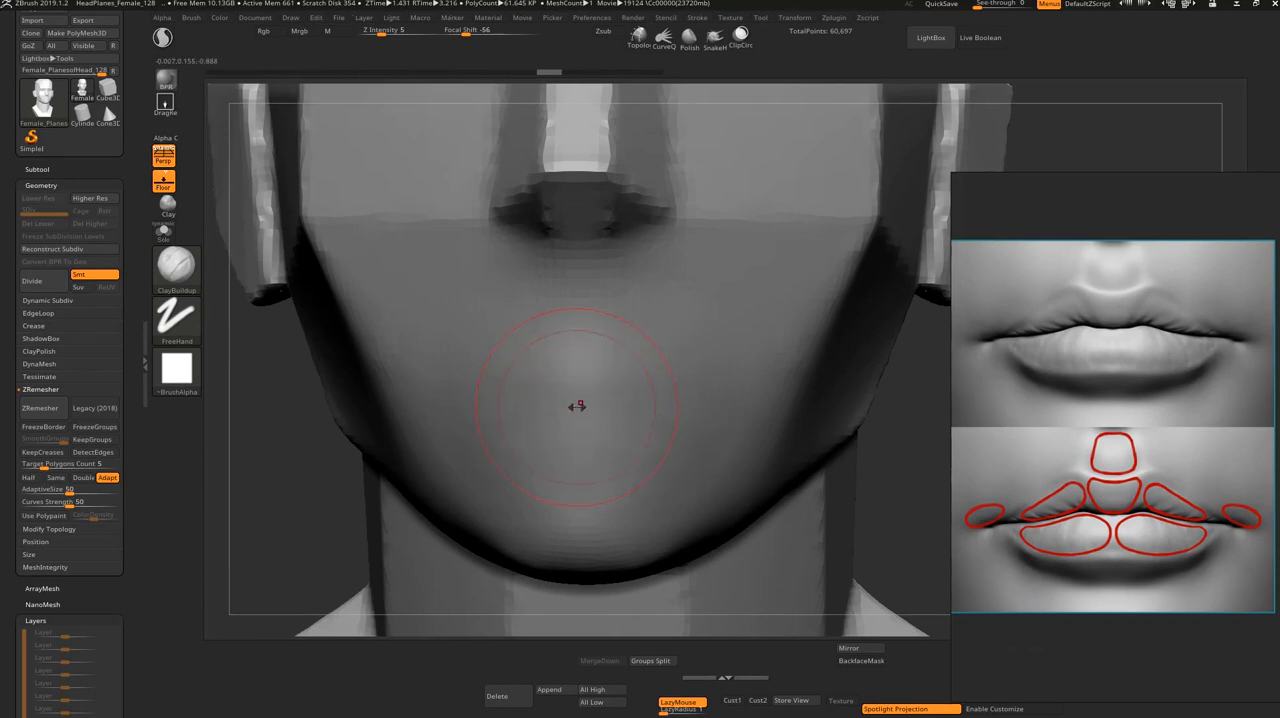
left_click_drag(877, 441, 733, 433)
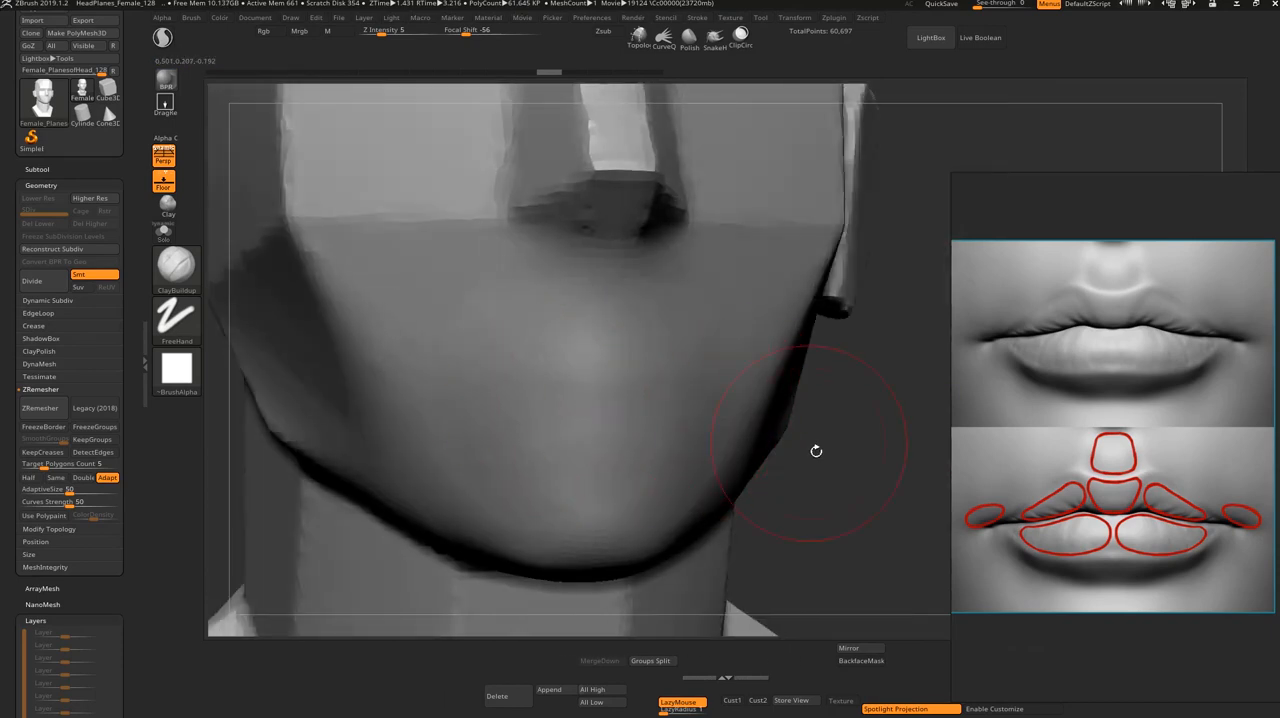
left_click_drag(816, 451, 771, 480)
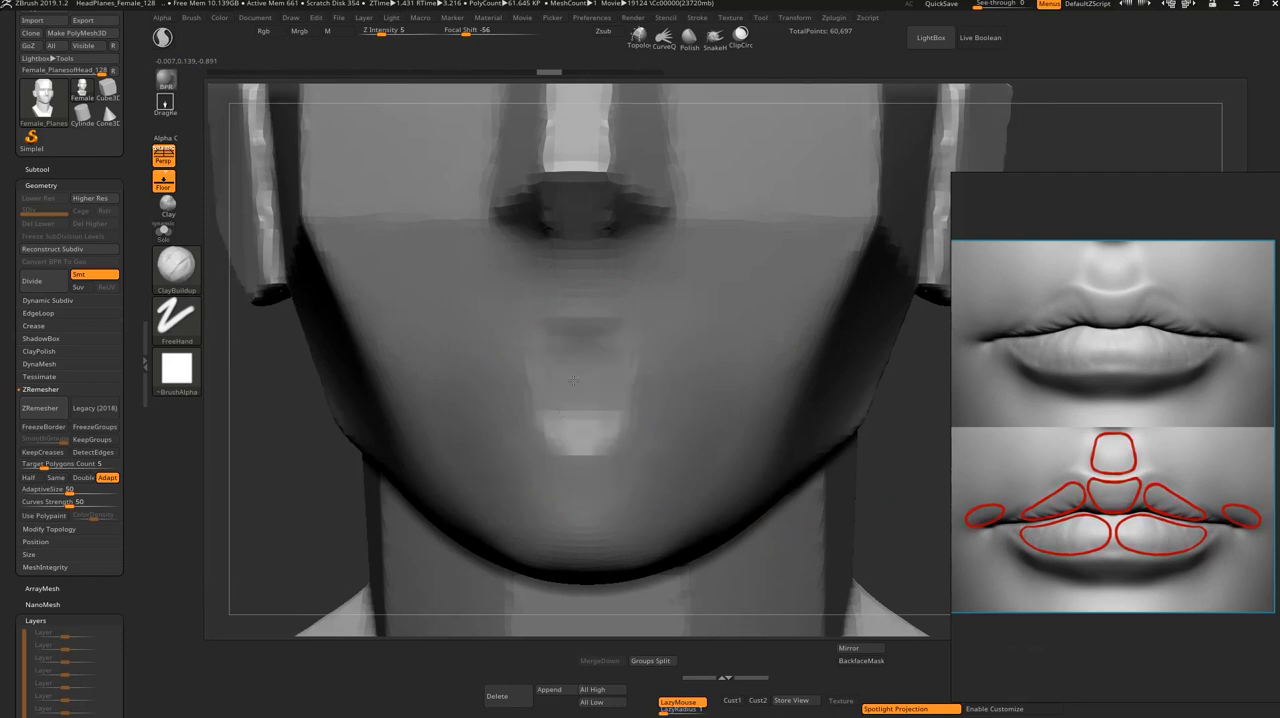
mouse_move(543, 403)
left_mouse_down()
mouse_move(567, 390)
mouse_move(505, 420)
mouse_move(600, 360)
mouse_move(660, 400)
mouse_move(529, 374)
mouse_move(590, 400)
mouse_move(518, 400)
mouse_move(587, 410)
left_mouse_up()
mouse_move(900, 432)
left_mouse_down()
mouse_move(911, 451)
mouse_move(820, 400)
mouse_move(868, 476)
left_mouse_up()
Step: Sharpen the mouth corners with the DamStandard brush and pull them slightly outward with the Move brush
key("b")
key("d")
key("s")
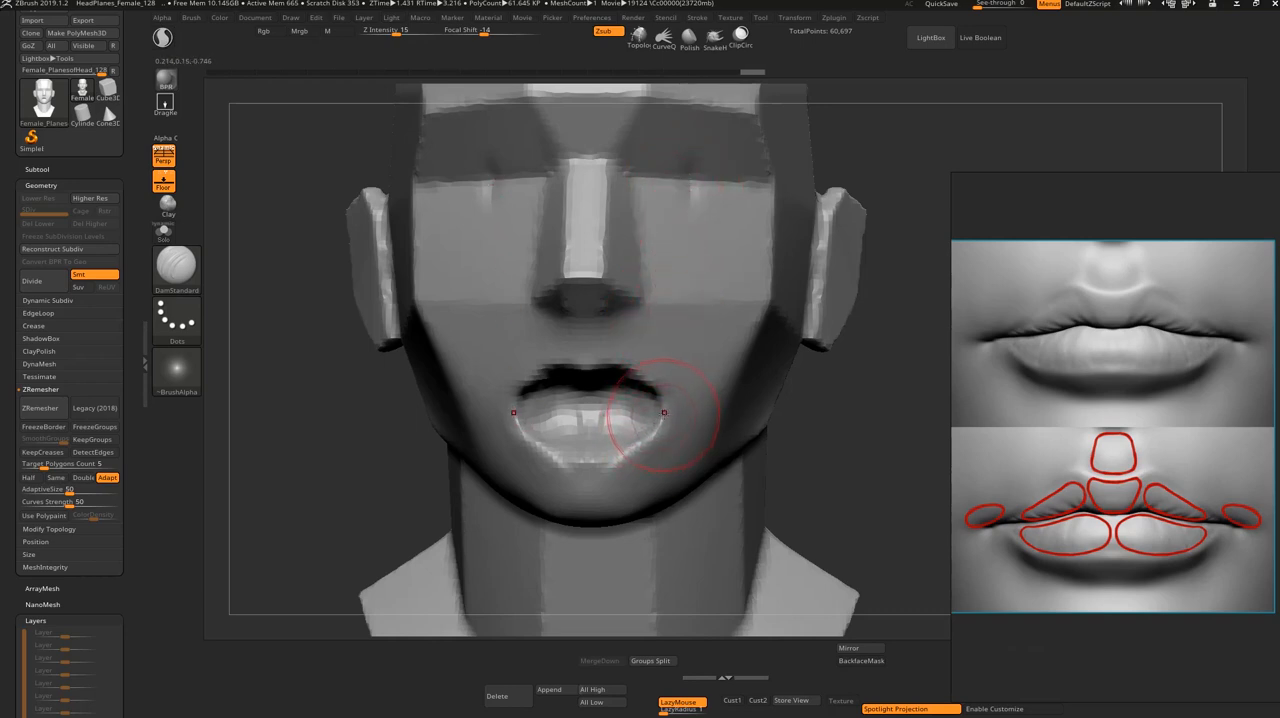
key("b")
key("m")
key("v")
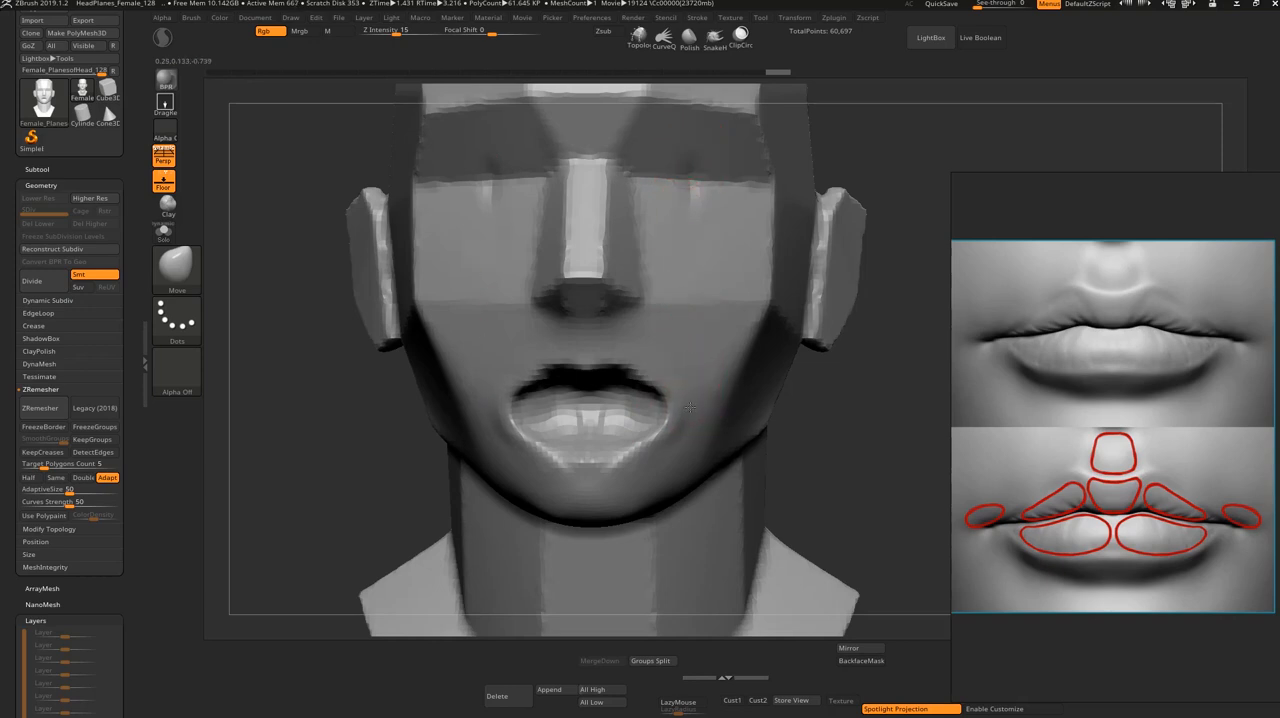
Step: Smooth the inside of the mouth opening and its lower rim, and remesh the head with DynaMesh
key("shift")
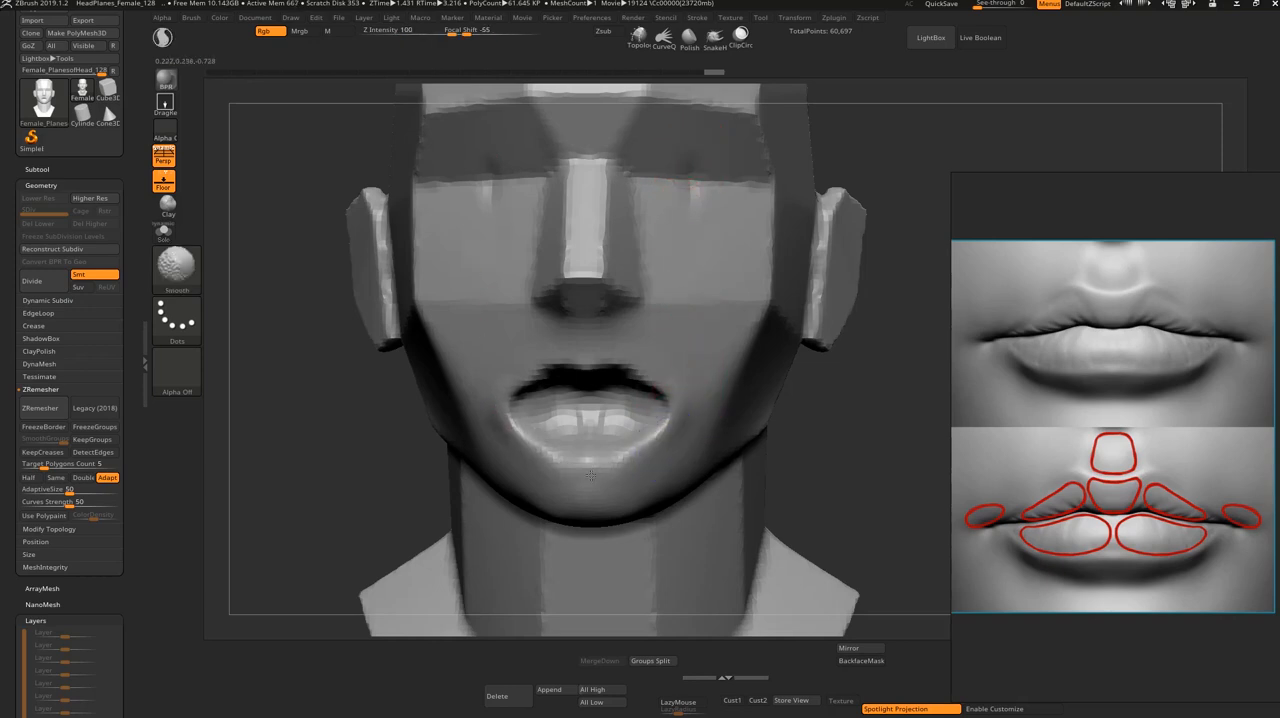
mouse_move(548, 402)
left_mouse_down("shift")
mouse_move(572, 384)
mouse_move(598, 394)
left_mouse_up("shift")
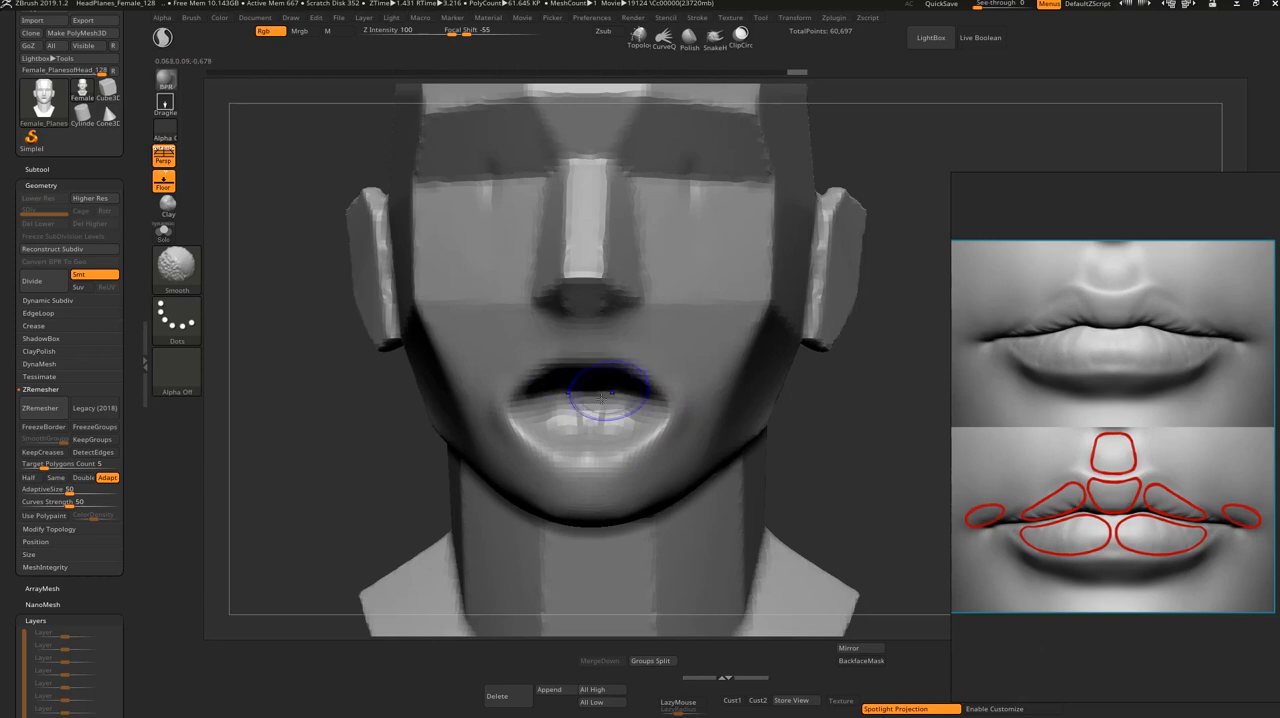
key("b")
key("c")
key("b")
left_click_drag(854, 345, 832, 490, "ctrl")
Step: Deepen and even out the inner walls of the mouth cavity with ClayBuildup strokes from below, above and the front
mouse_move(567, 412)
left_mouse_down()
mouse_move(585, 411)
mouse_move(532, 414)
left_mouse_up()
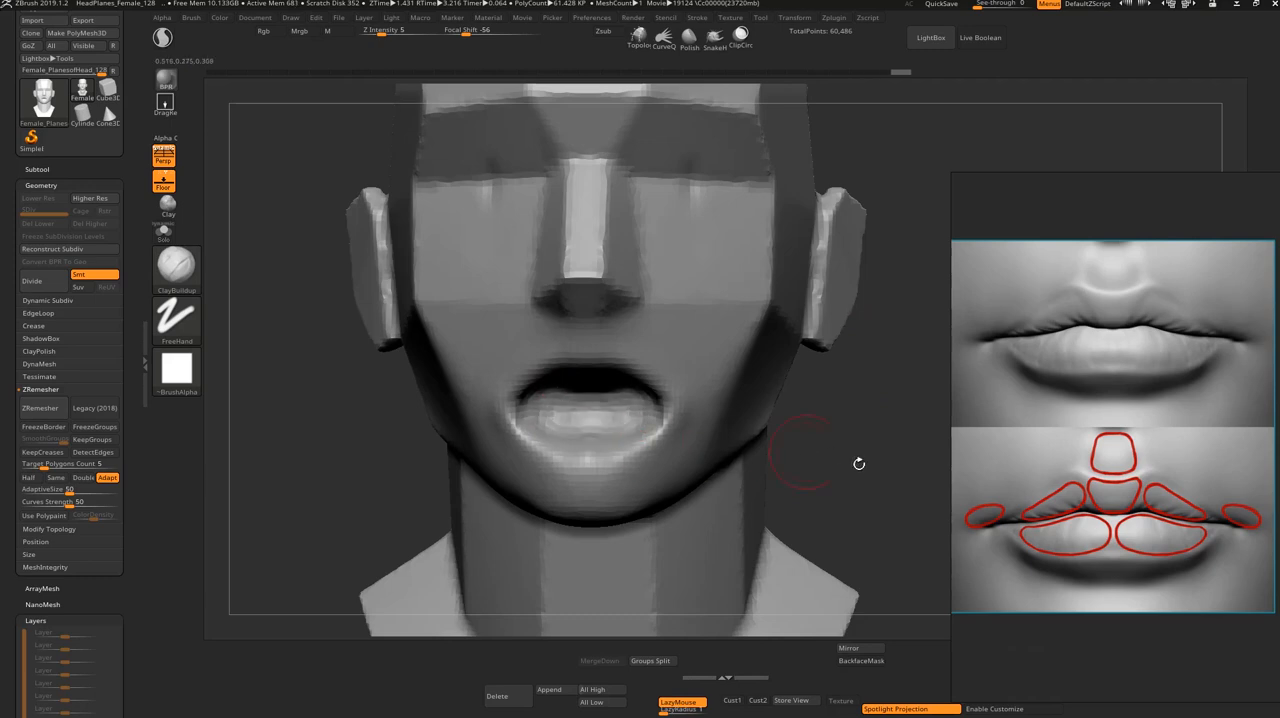
left_click_drag(857, 457, 758, 374)
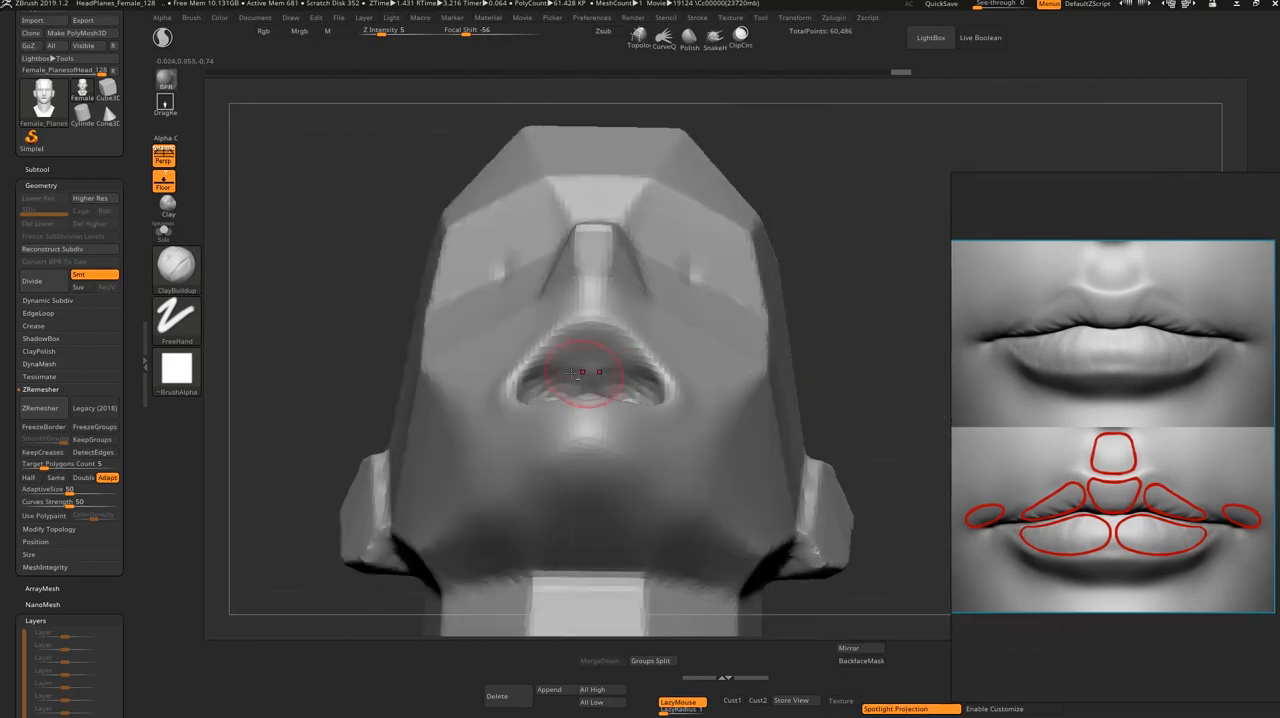
left_click_drag(576, 372, 590, 357)
mouse_move(851, 367)
left_mouse_down()
mouse_move(846, 435)
mouse_move(600, 414)
left_mouse_up()
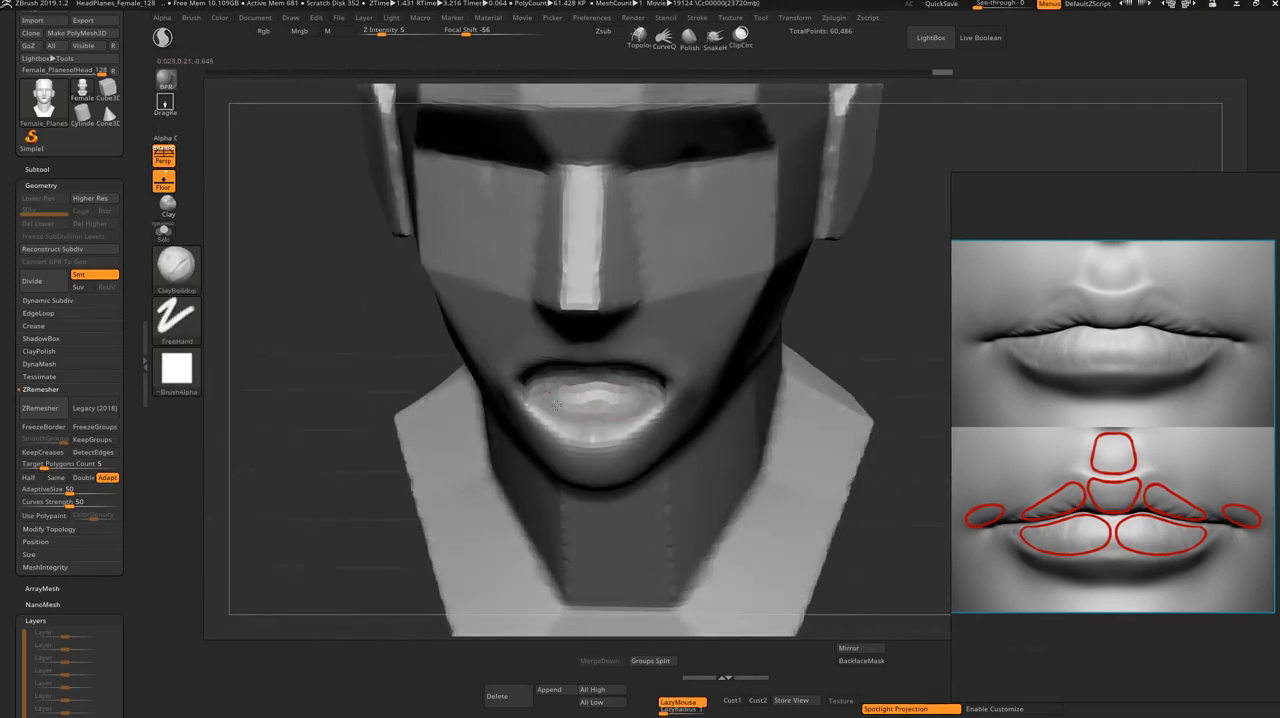
mouse_move(869, 360)
left_mouse_down("shift")
mouse_move(857, 363)
mouse_move(894, 470)
mouse_move(881, 489)
left_mouse_up("shift")
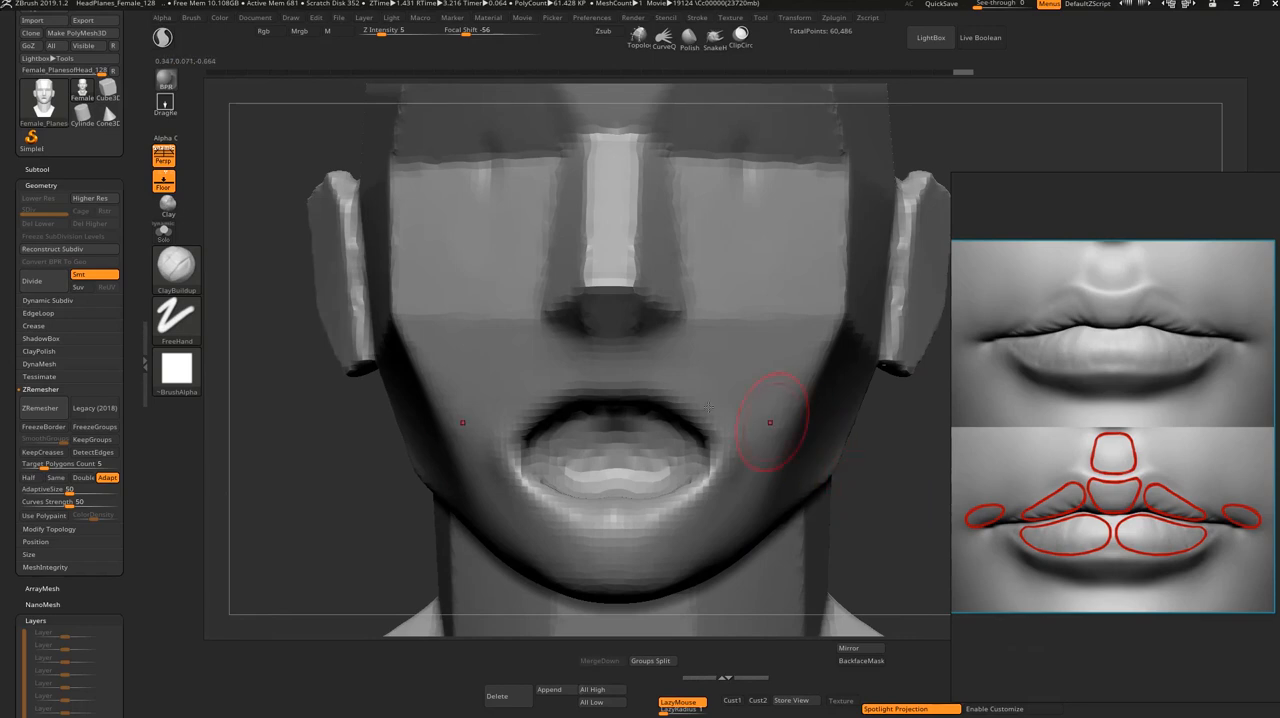
left_click_drag(882, 482, 872, 486)
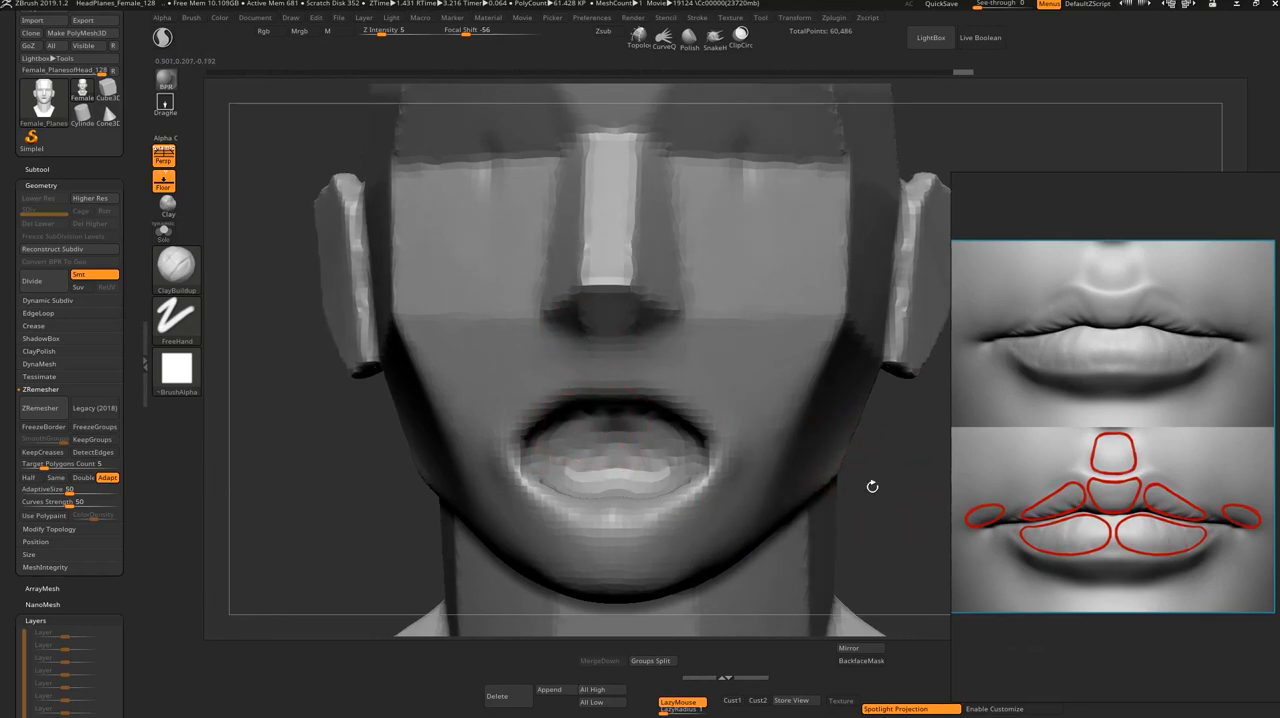
Step: Mask a band under the lower edge of the mouth and up around both corners
mouse_move(680, 508)
left_mouse_down("ctrl")
mouse_move(625, 545)
mouse_move(622, 495)
left_mouse_up("ctrl")
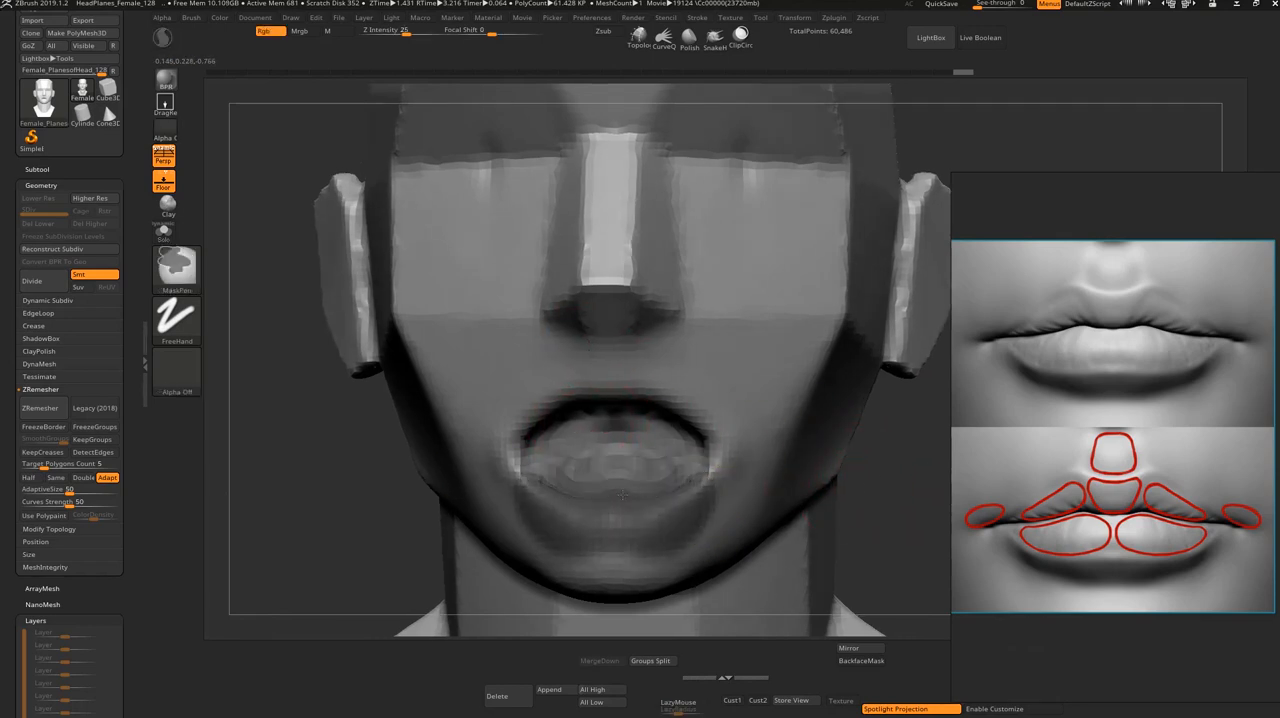
left_click_drag(536, 491, 496, 482, "ctrl")
left_click_drag(874, 513, 712, 506)
left_click_drag(838, 504, 870, 498)
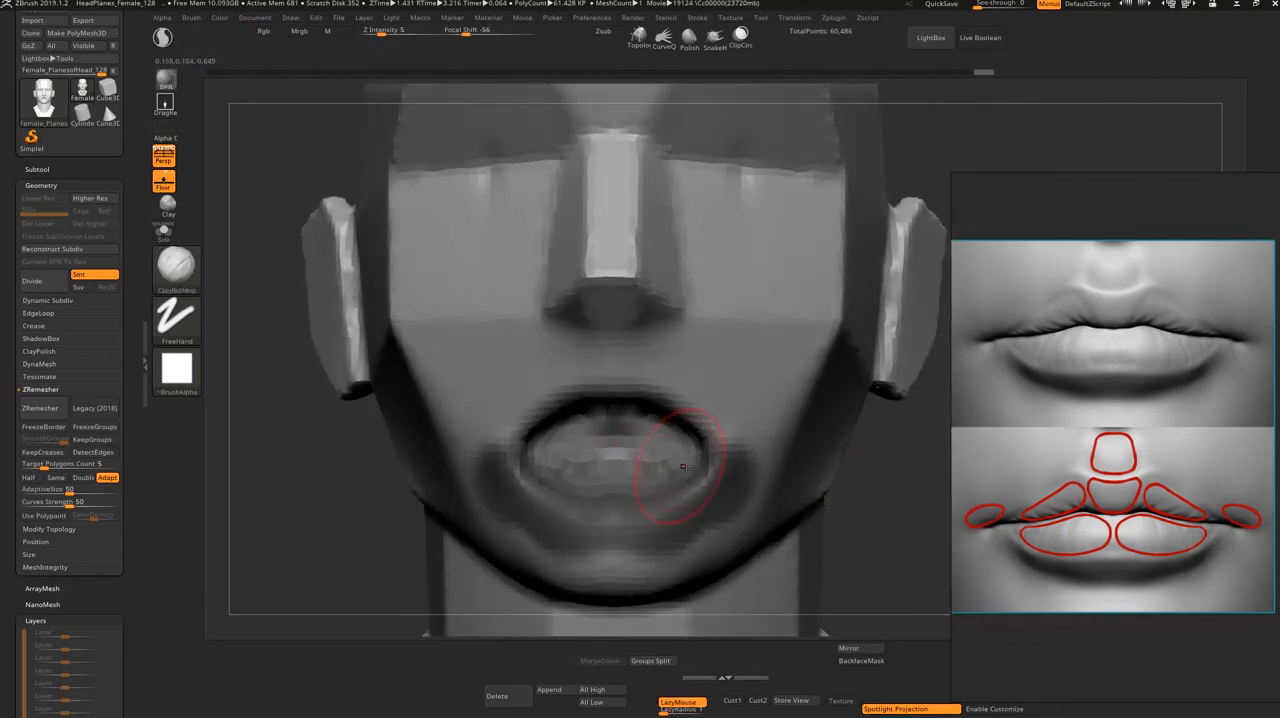
Step: Subdivide the head once and turn a masked band around the mouth's lower rim into its own polygroup
key("ctrl+shift+a")
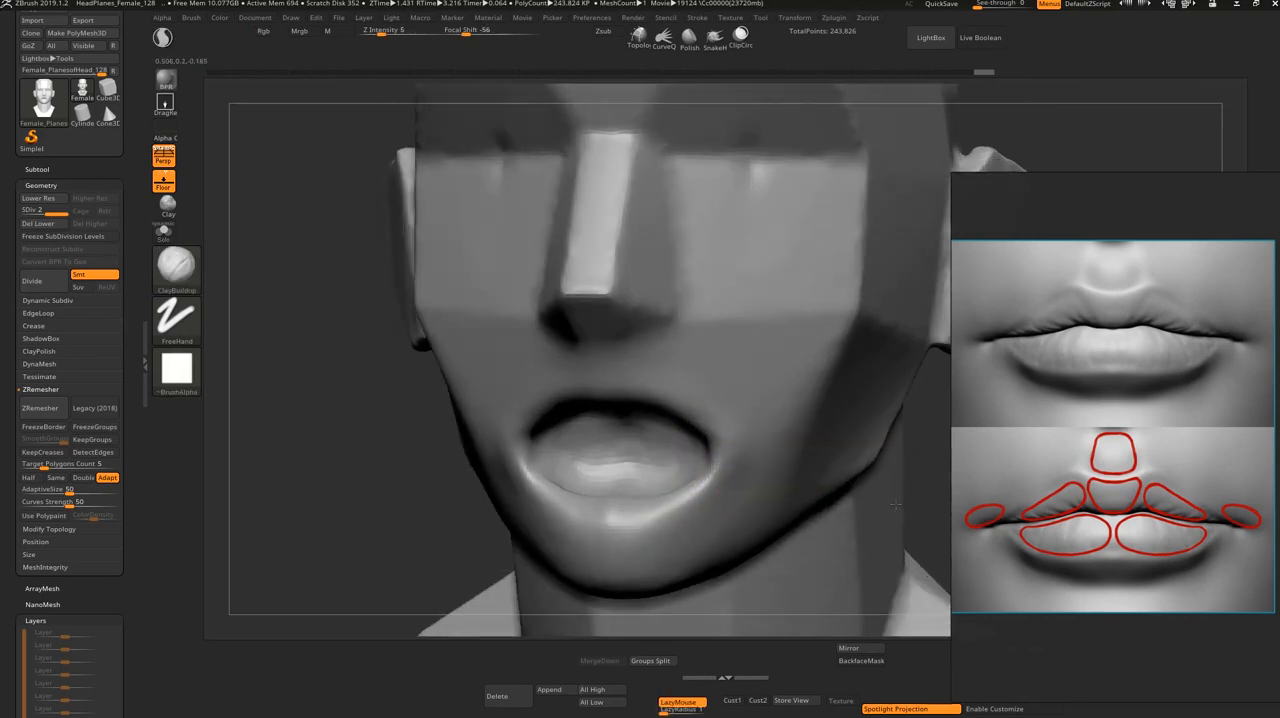
mouse_move(600, 520)
left_mouse_down("ctrl")
mouse_move(612, 528)
mouse_move(527, 489)
mouse_move(593, 495)
mouse_move(521, 482)
left_mouse_up("ctrl")
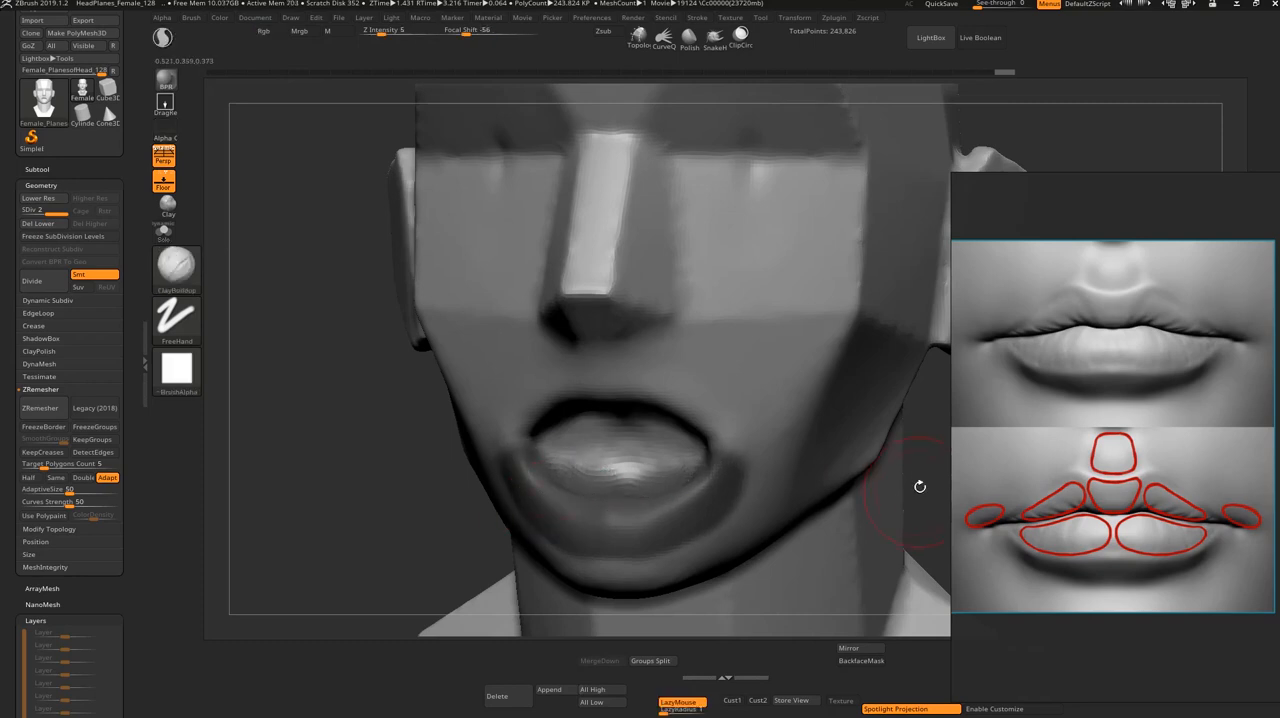
left_click_drag(914, 486, 894, 471)
left_click_drag(618, 486, 604, 503, "ctrl")
key("ctrl+w")
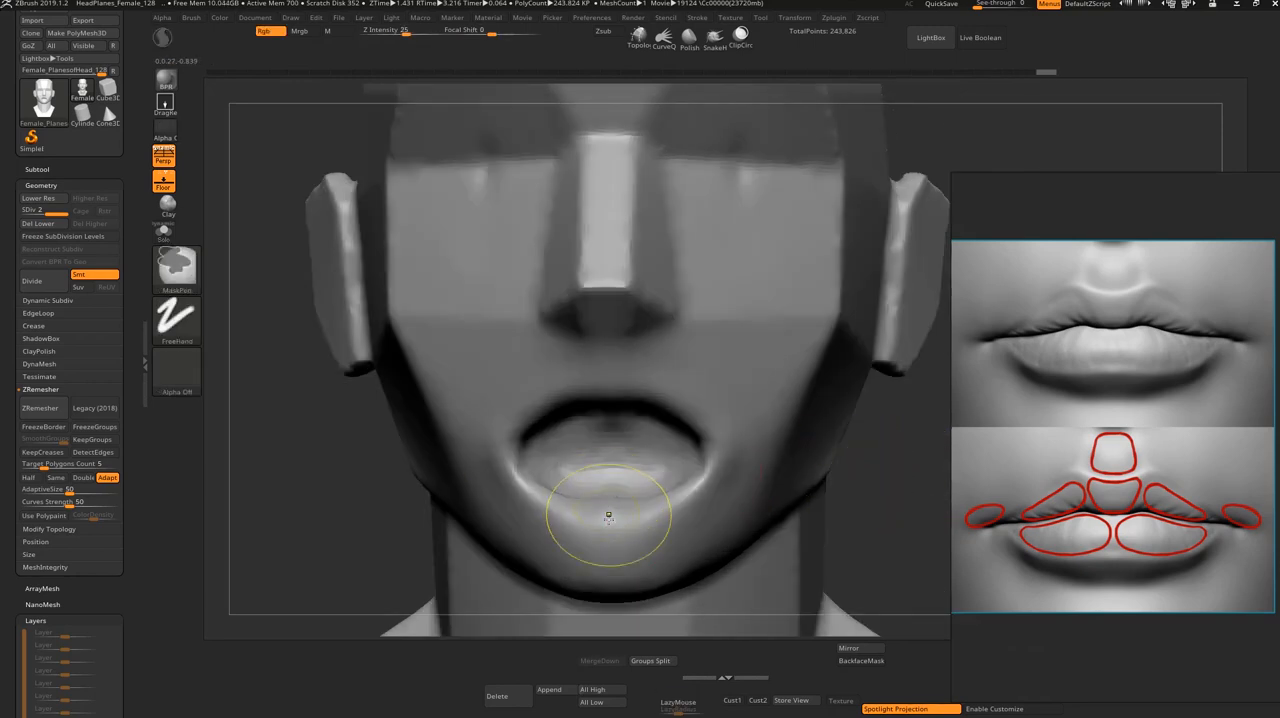
left_click(607, 525, "ctrl+shift")
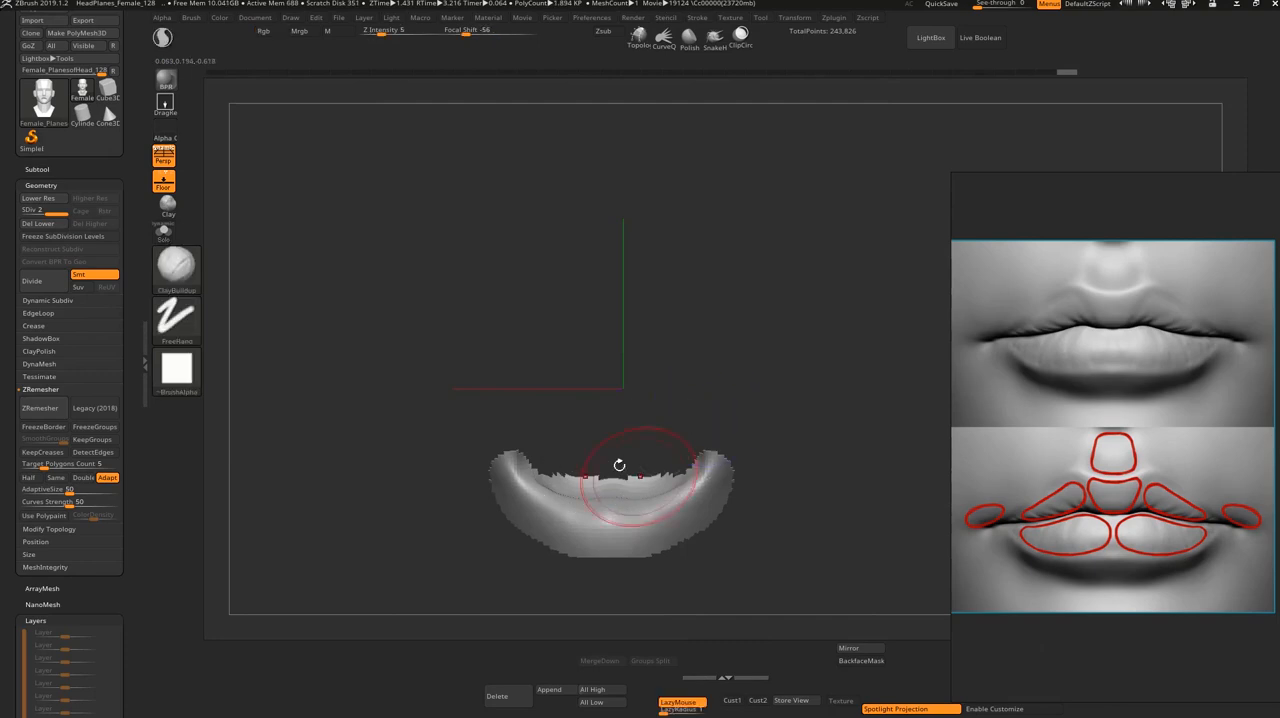
left_click(665, 459, "ctrl+shift")
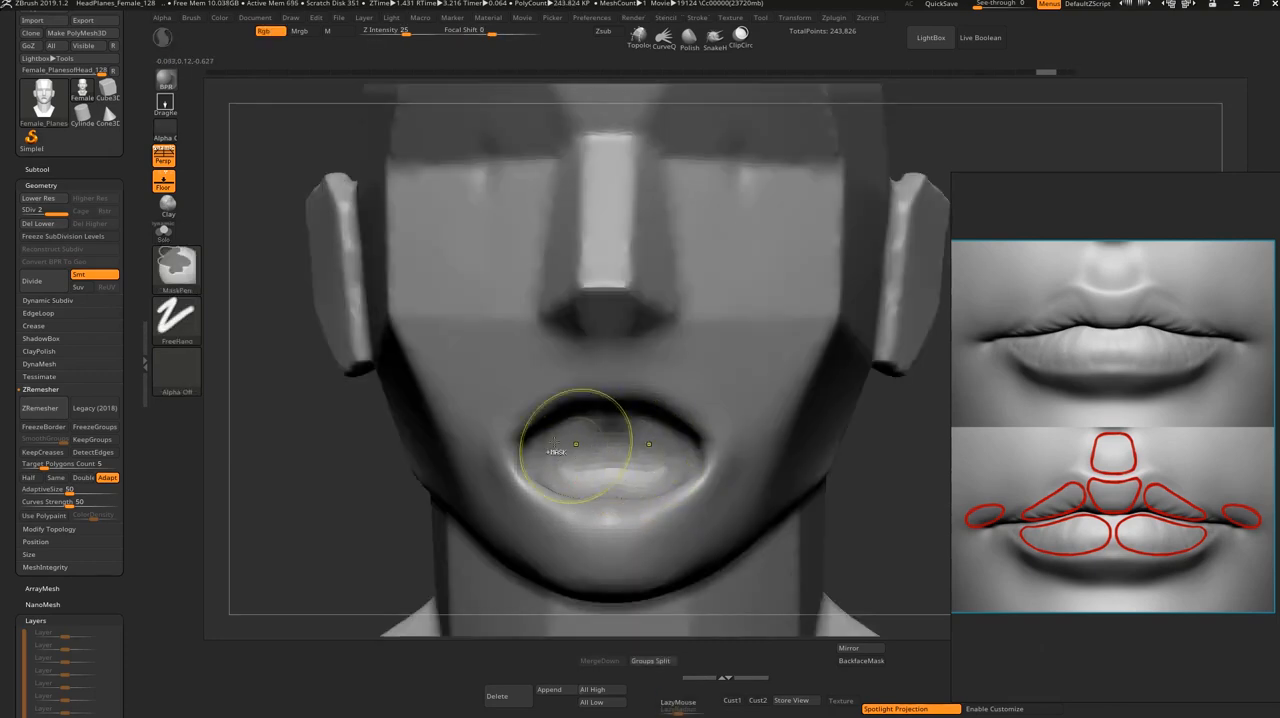
Step: Mask the inside of the mouth, convert it into a separate polygroup, and toggle the visibility of the mouth polygroups
mouse_move(530, 420)
left_mouse_down("ctrl")
mouse_move(603, 440)
mouse_move(601, 406)
mouse_move(554, 409)
mouse_move(574, 443)
left_mouse_up("ctrl")
key("ctrl+w")
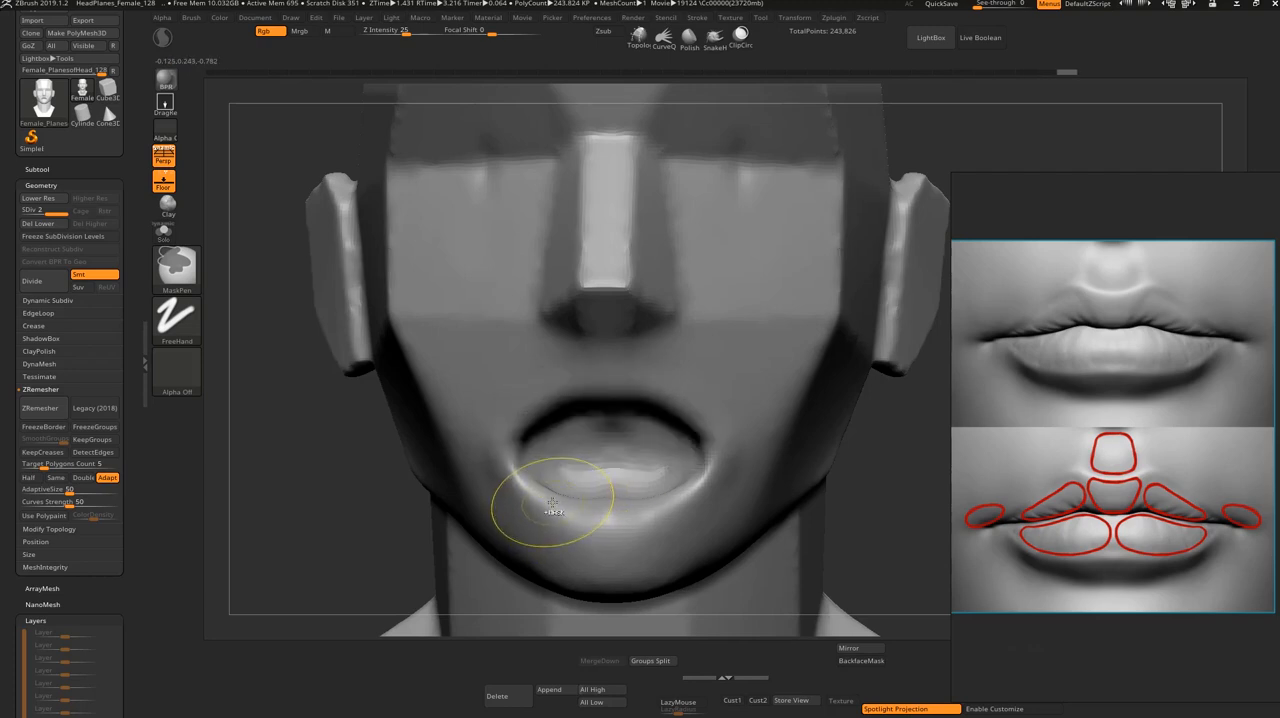
left_click(573, 432, "ctrl+shift")
left_click(562, 528, "ctrl+shift")
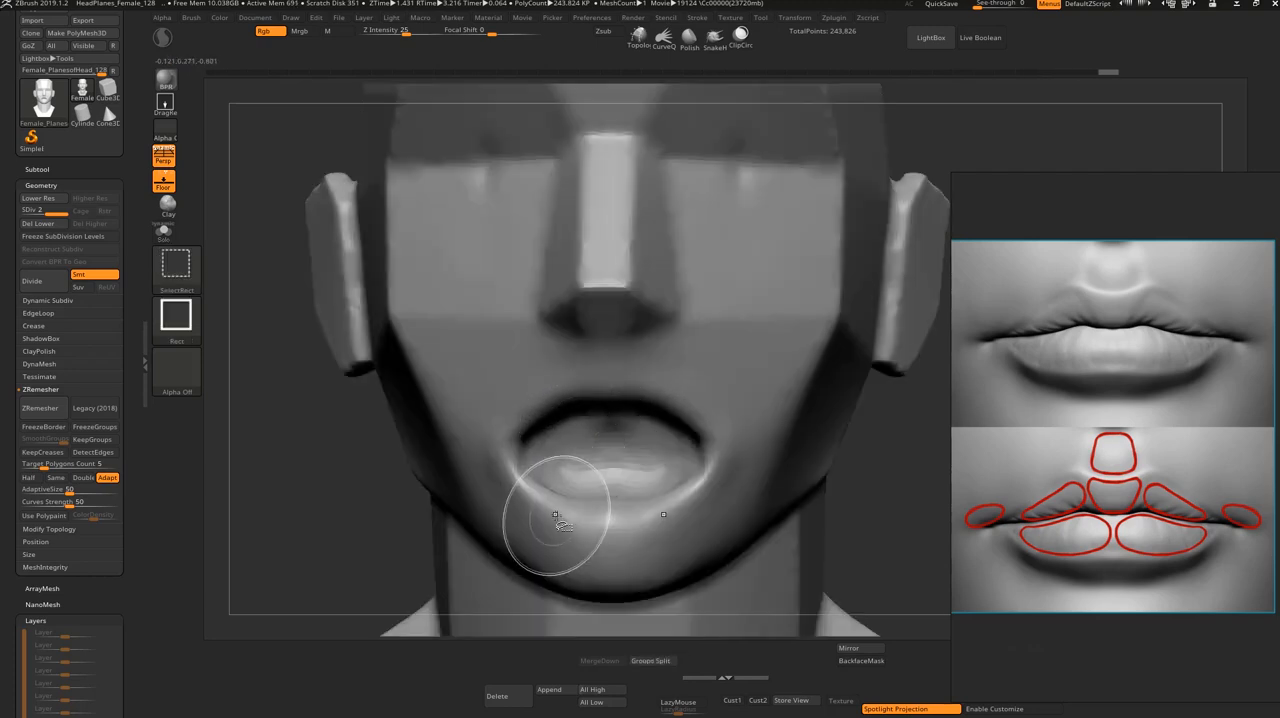
left_click(543, 515, "ctrl+shift")
left_click(557, 548, "ctrl+shift")
left_click_drag(668, 461, 684, 464, "shift")
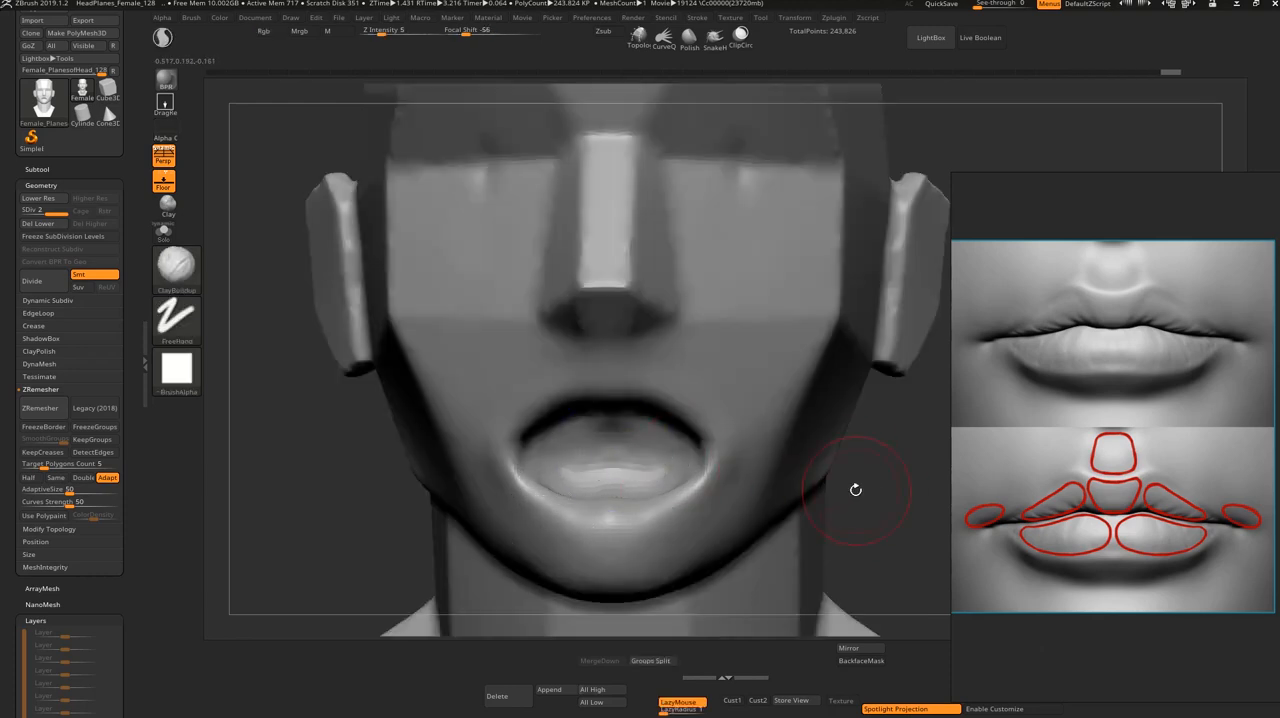
left_click_drag(861, 497, 906, 478)
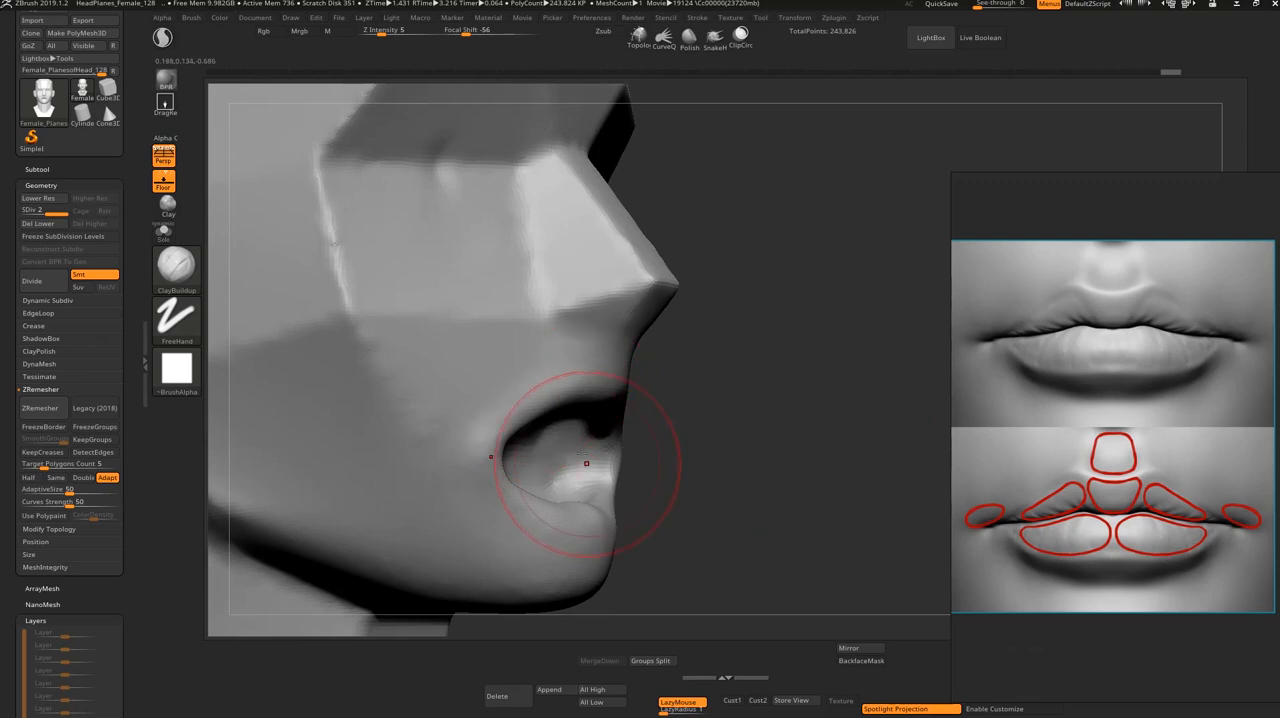
left_click_drag(640, 446, 600, 462)
mouse_move(859, 492)
left_mouse_down()
mouse_move(860, 410)
mouse_move(820, 460)
mouse_move(861, 486)
left_mouse_up()
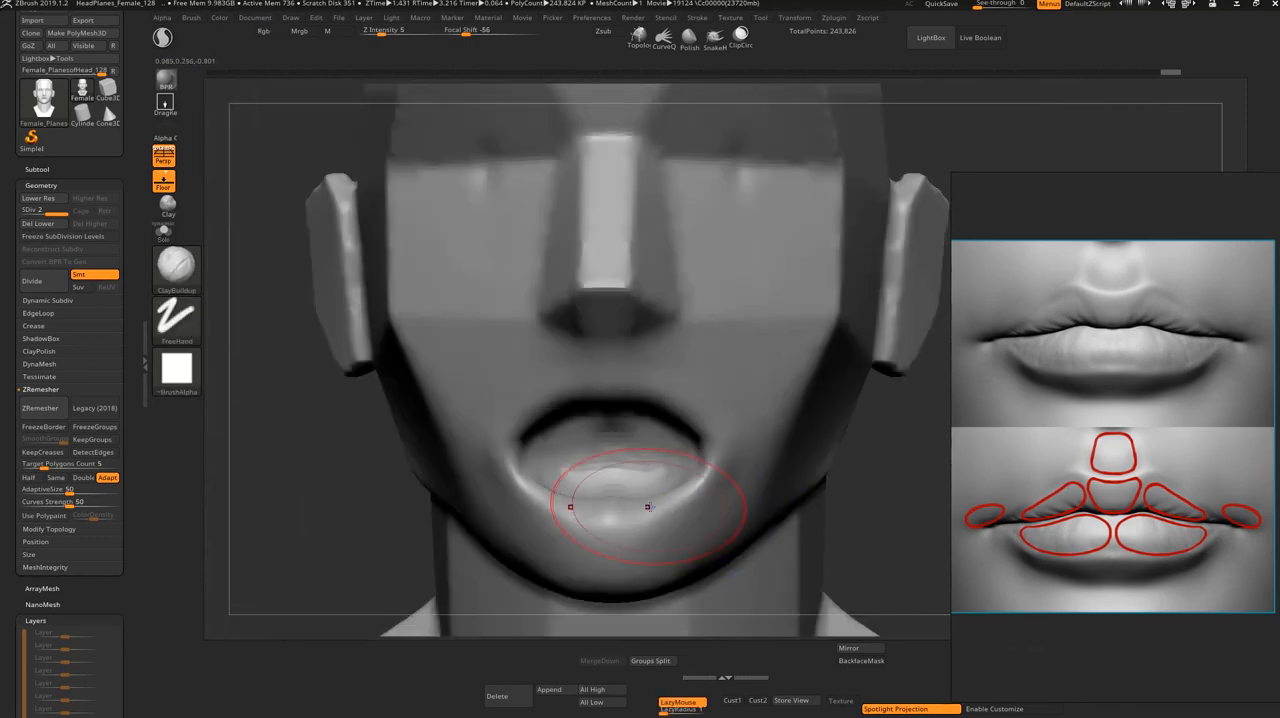
Step: Switch from the ClayBuildup brush to the ZRemesherGuides brush
mouse_move(1, 491)
left_mouse_down()
mouse_move(1, 344)
mouse_move(1, 513)
left_mouse_up()
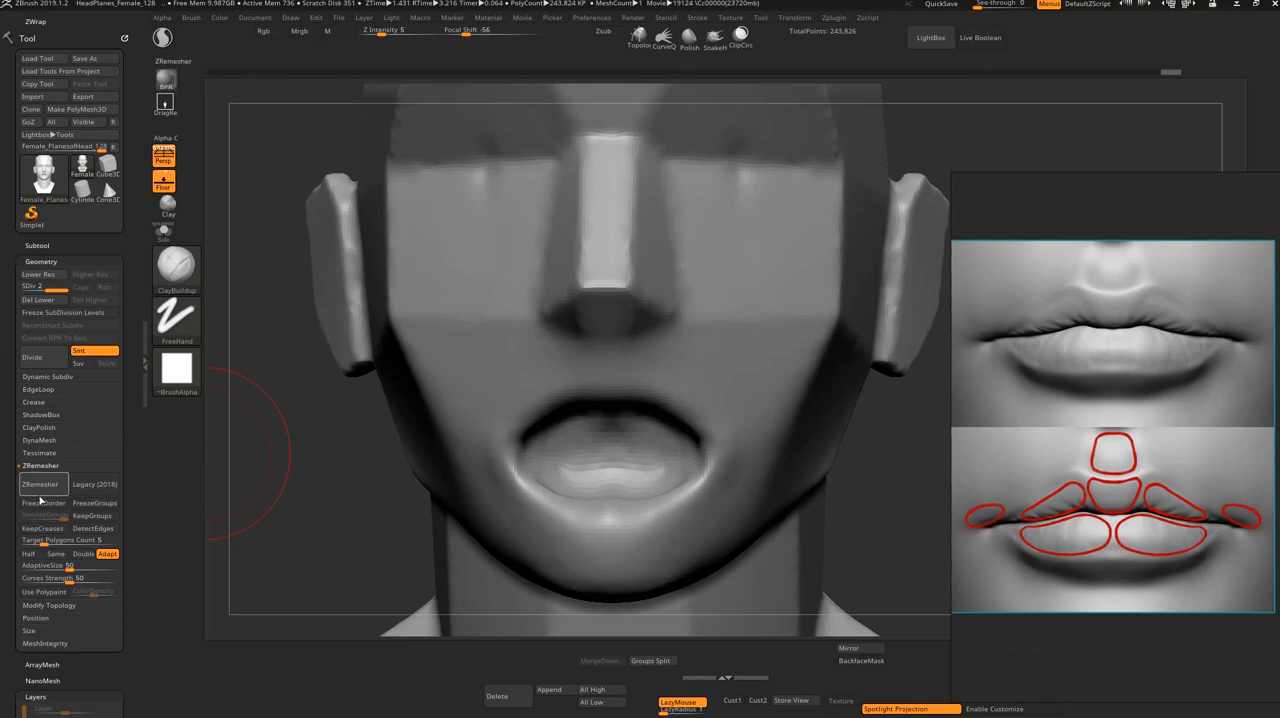
left_click(184, 285)
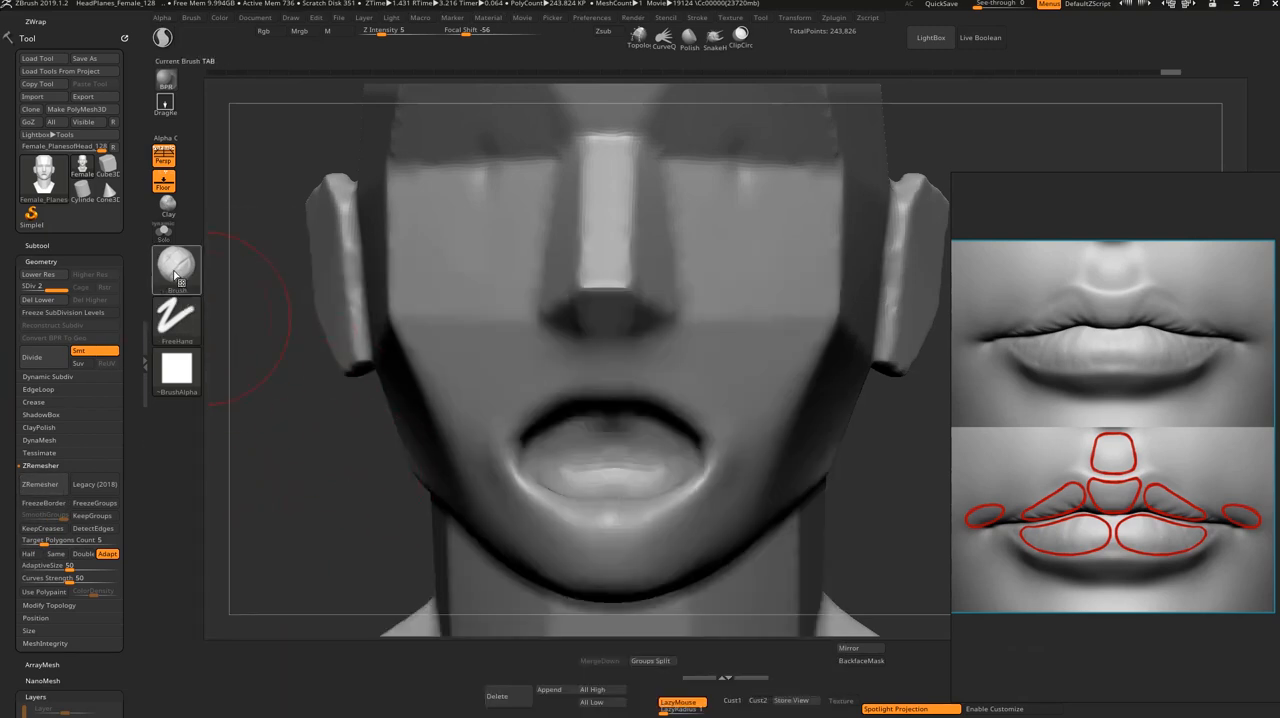
left_click(176, 276)
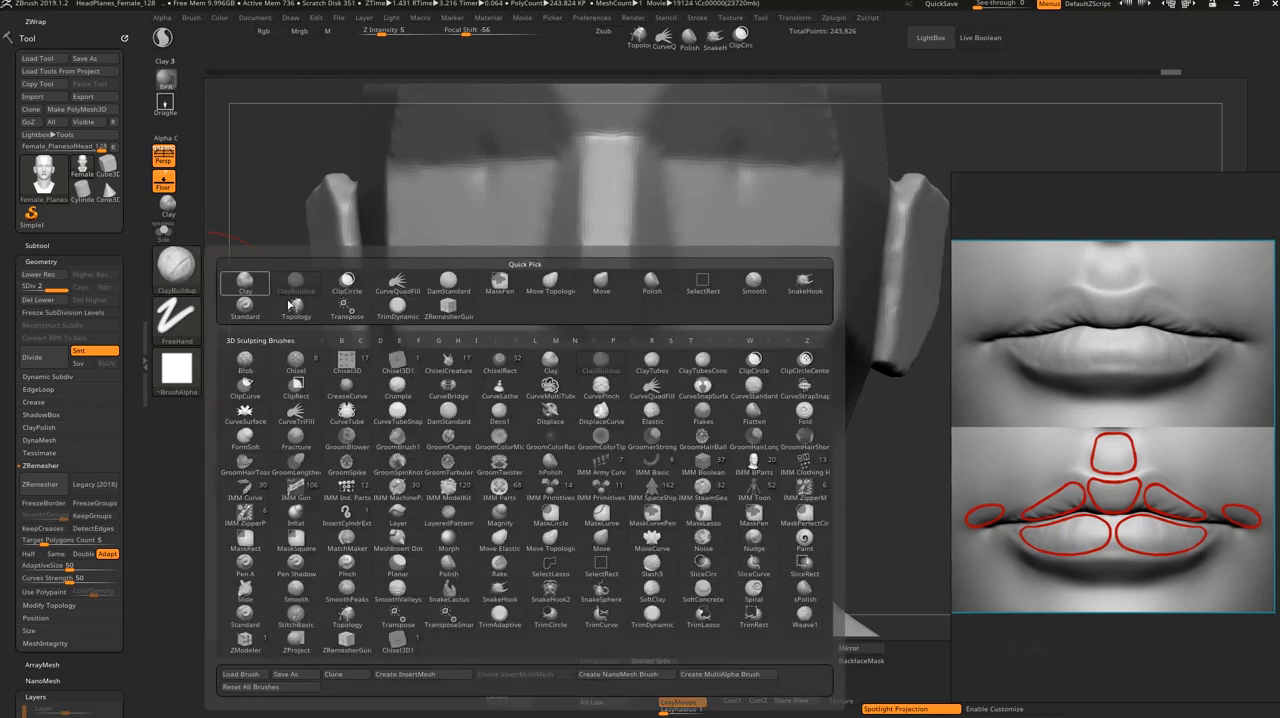
left_click(354, 648)
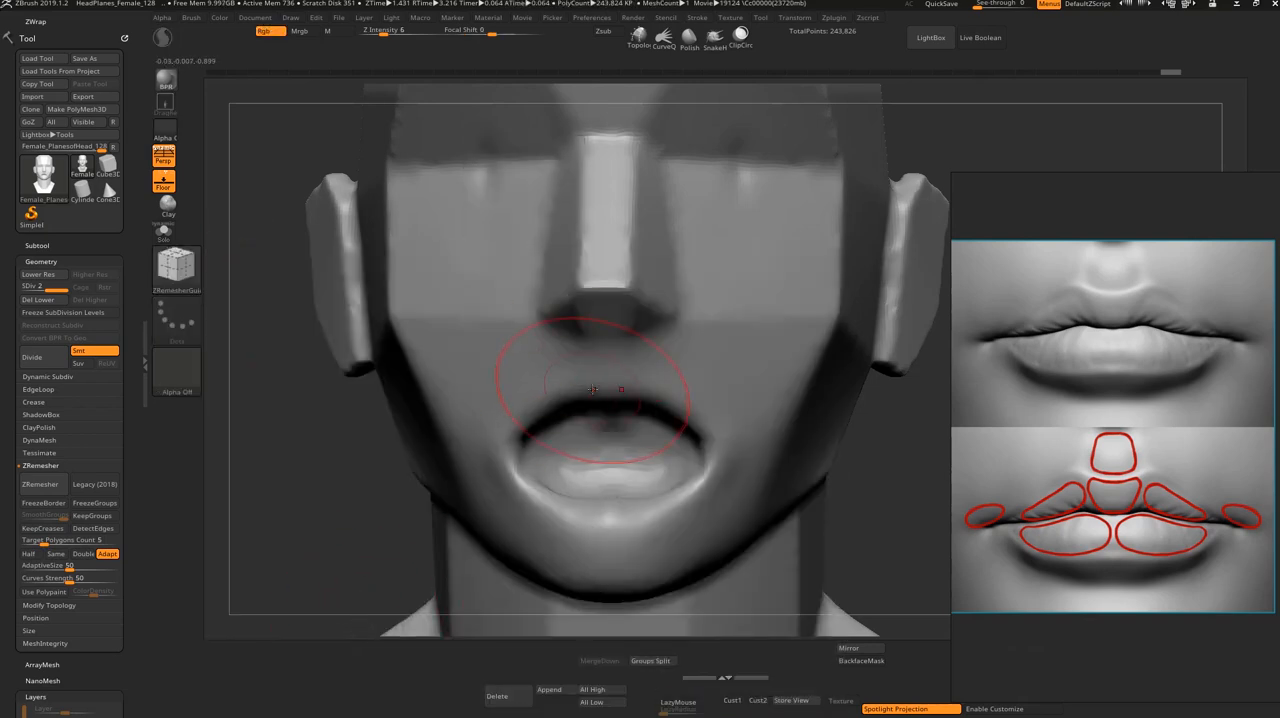
Step: Try drawing concentric ZRemesher guide curves around the mouth with a smaller brush, and undo them
key("s")
left_click_drag(593, 390, 583, 388)
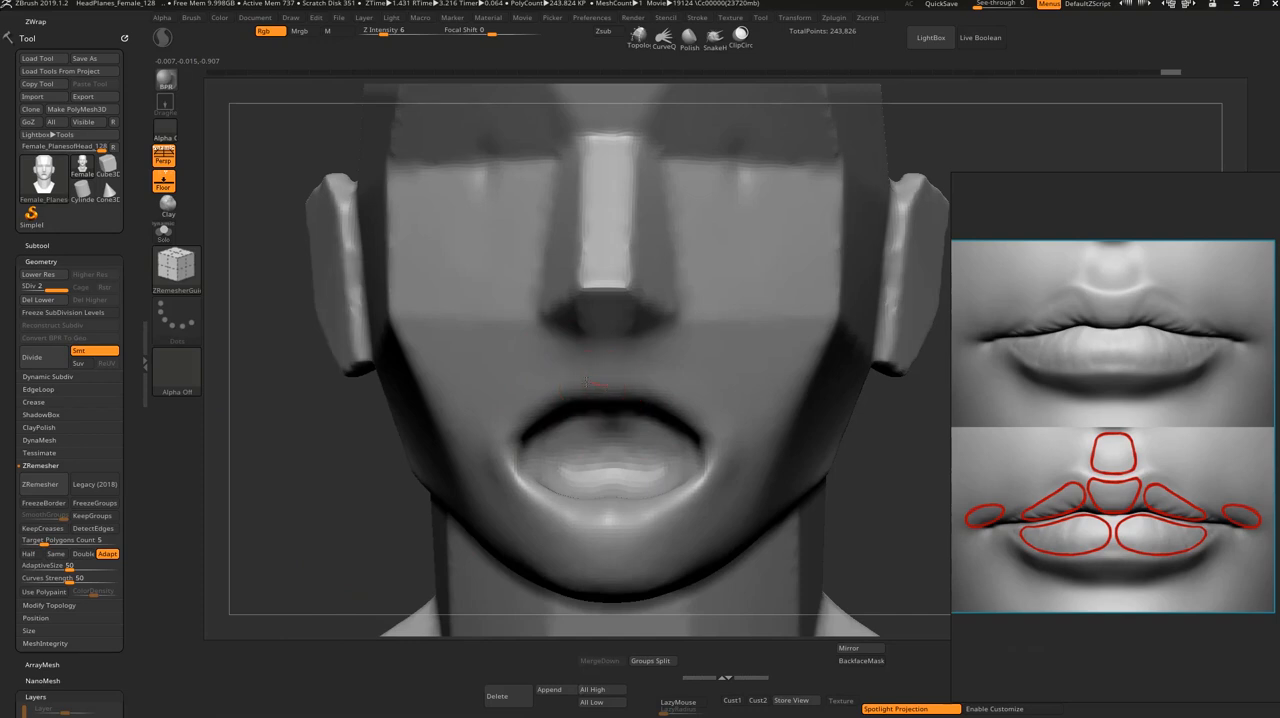
key("s")
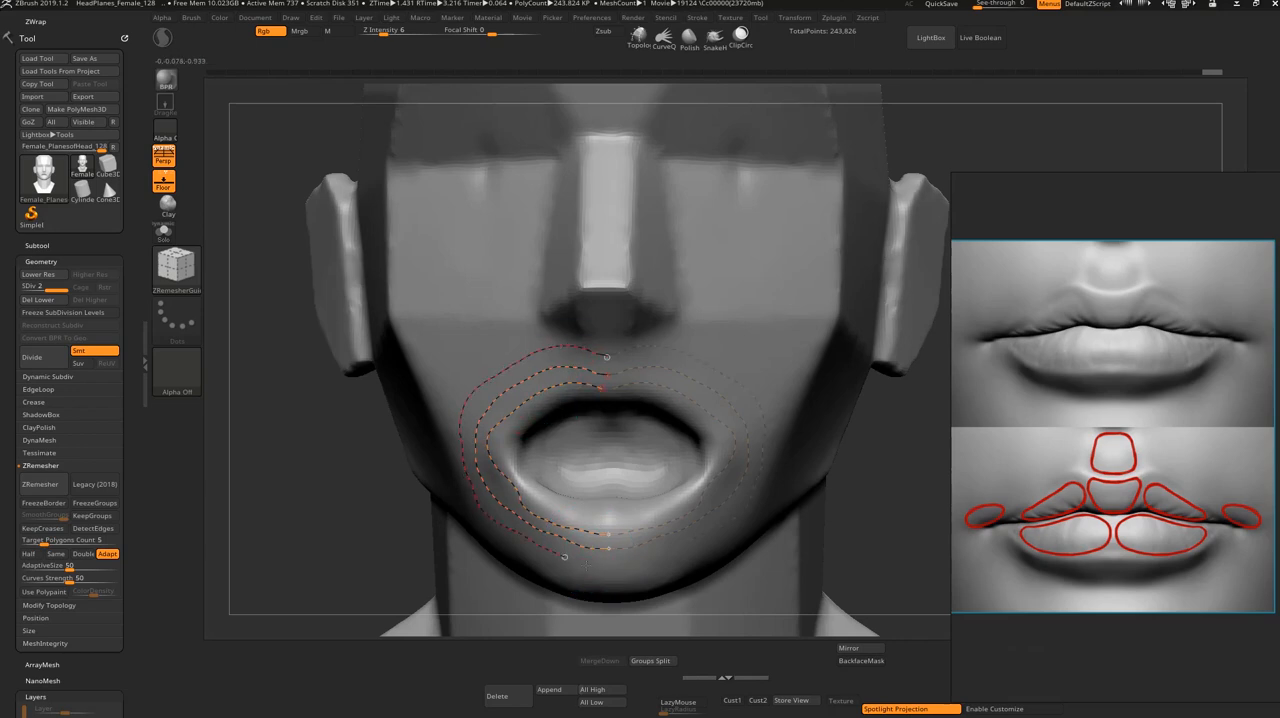
key("ctrl+z")
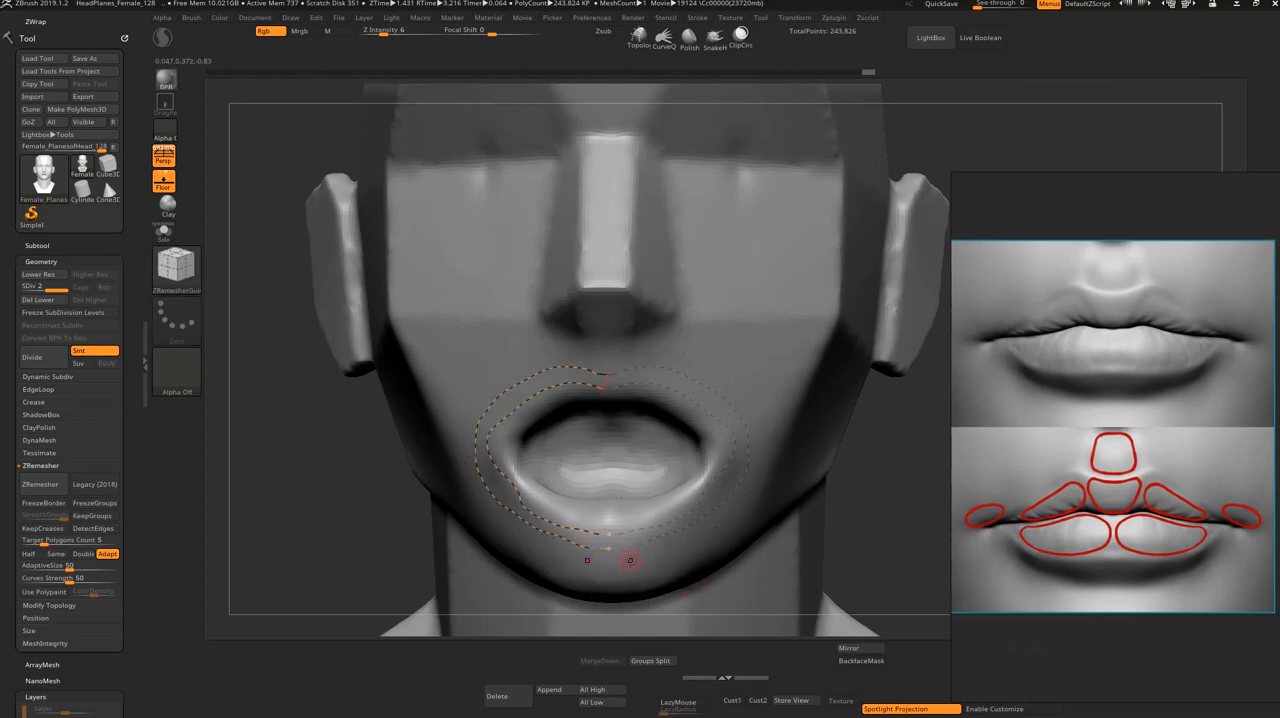
key("ctrl+z")
Step: Draw three concentric ZRemesher guide curves around the mouth, from nose base to chin, and remesh the head with ZRemesher
left_click_drag(606, 350, 627, 381)
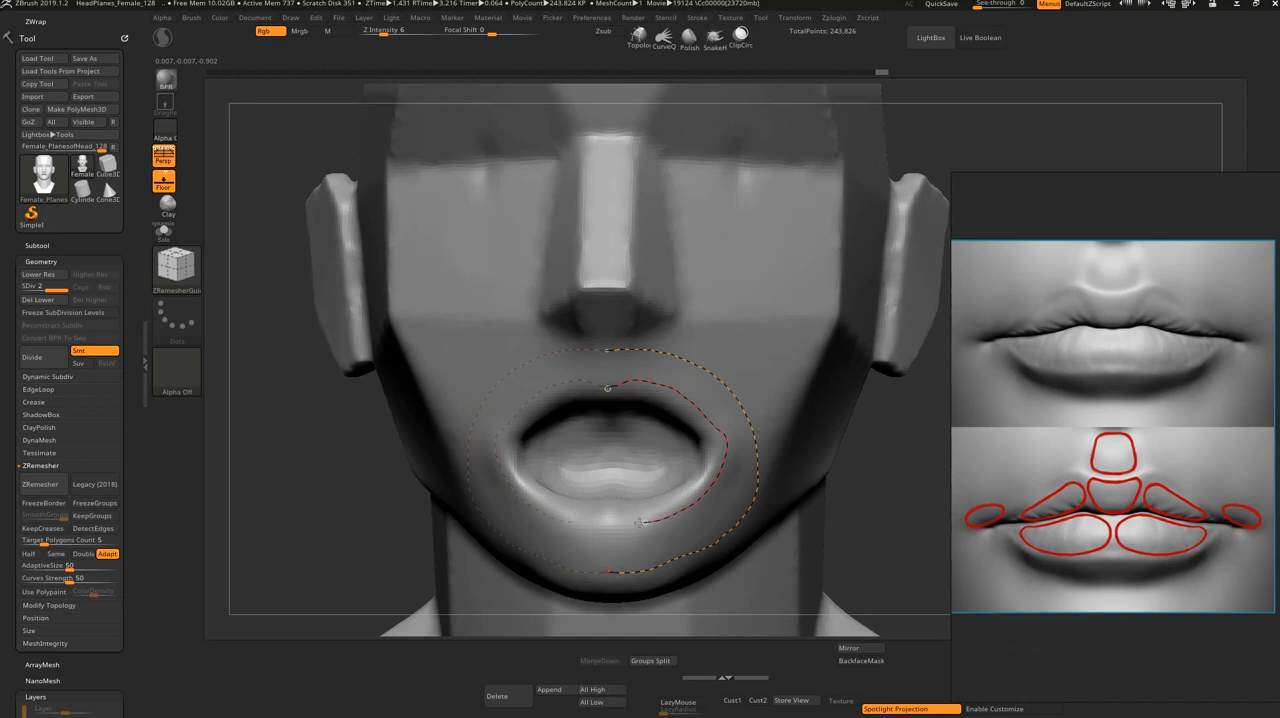
left_click_drag(612, 525, 609, 526)
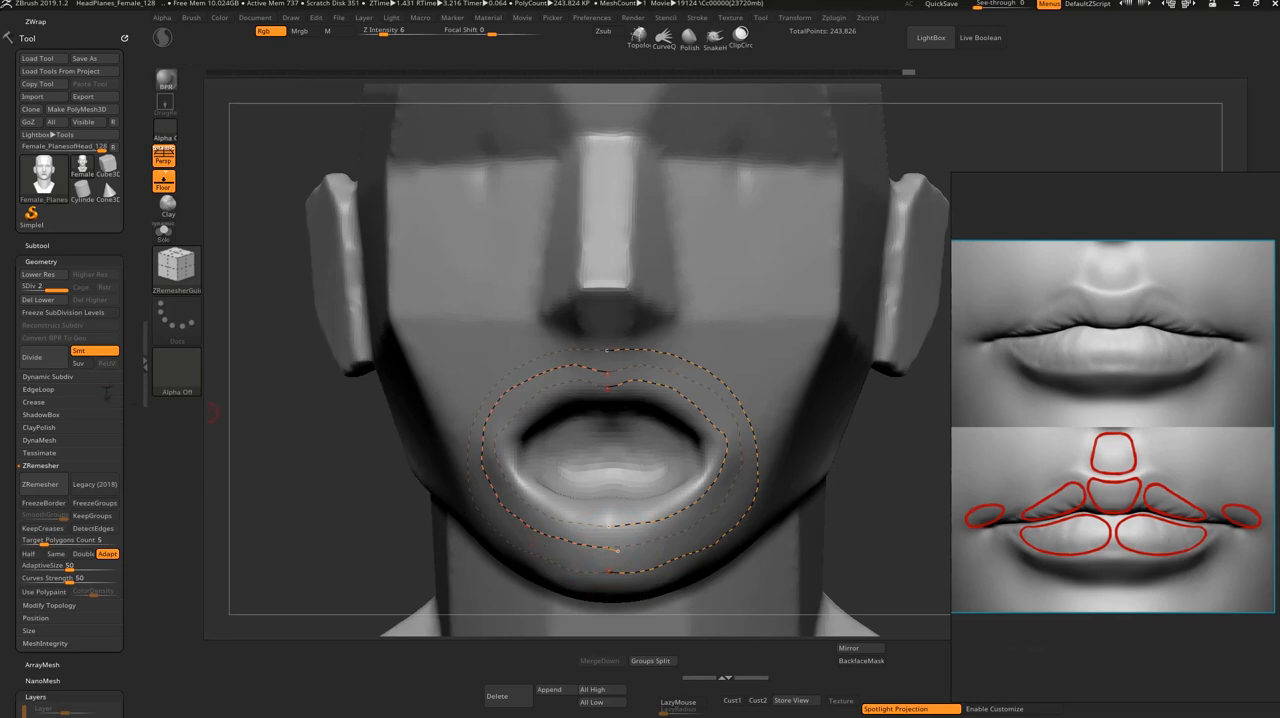
left_click(42, 485)
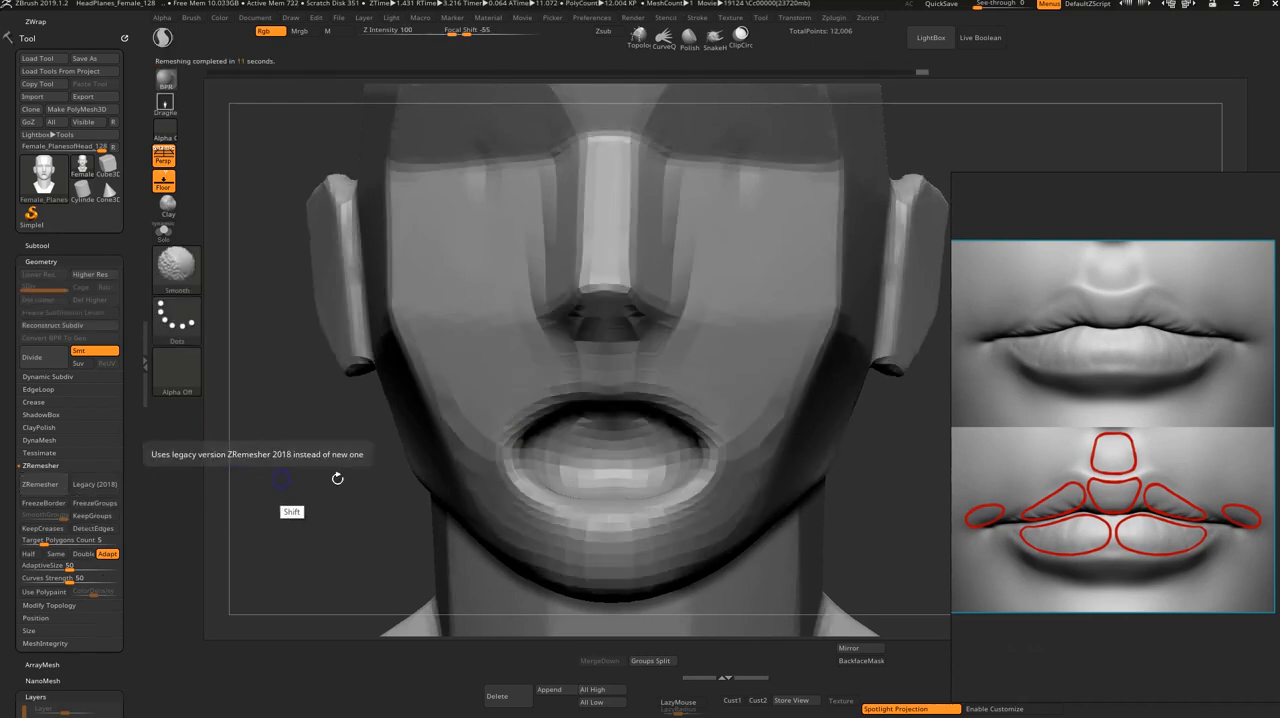
Step: Display the polygon wireframe to check the edge flow and subdivide the remeshed head once
key("shift+f")
key("shift+f")
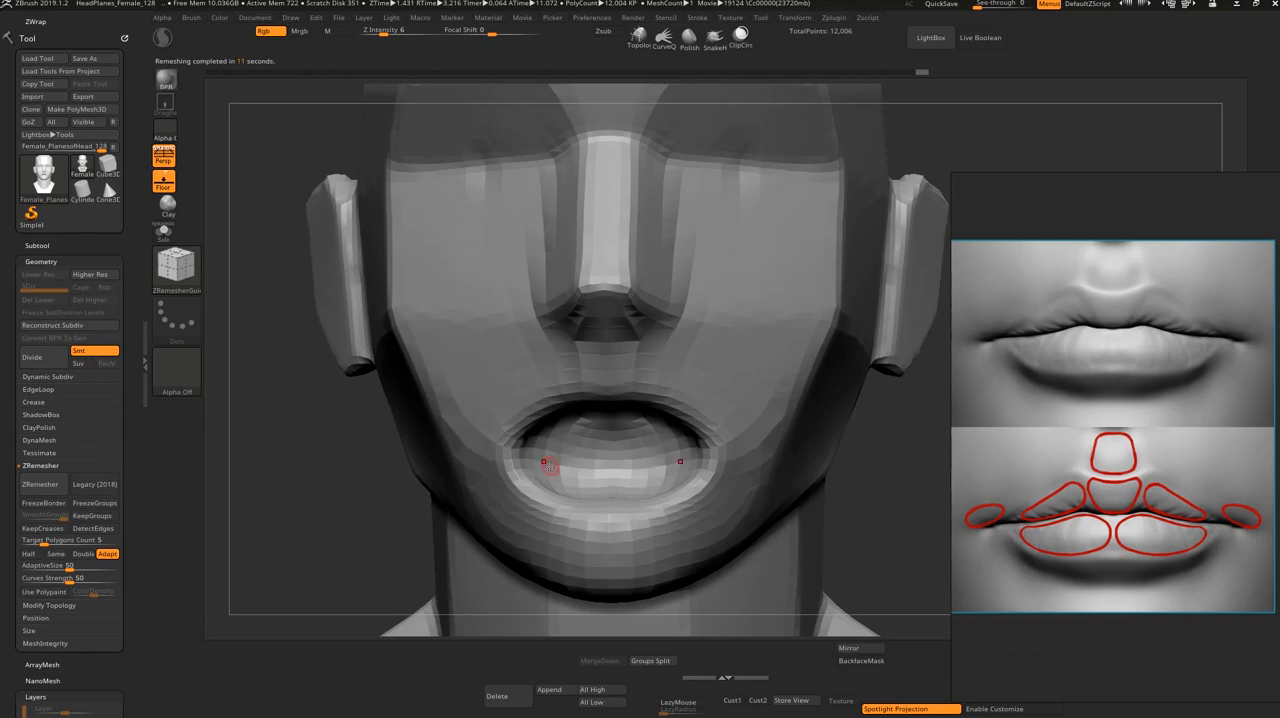
key("shift+f")
key("s")
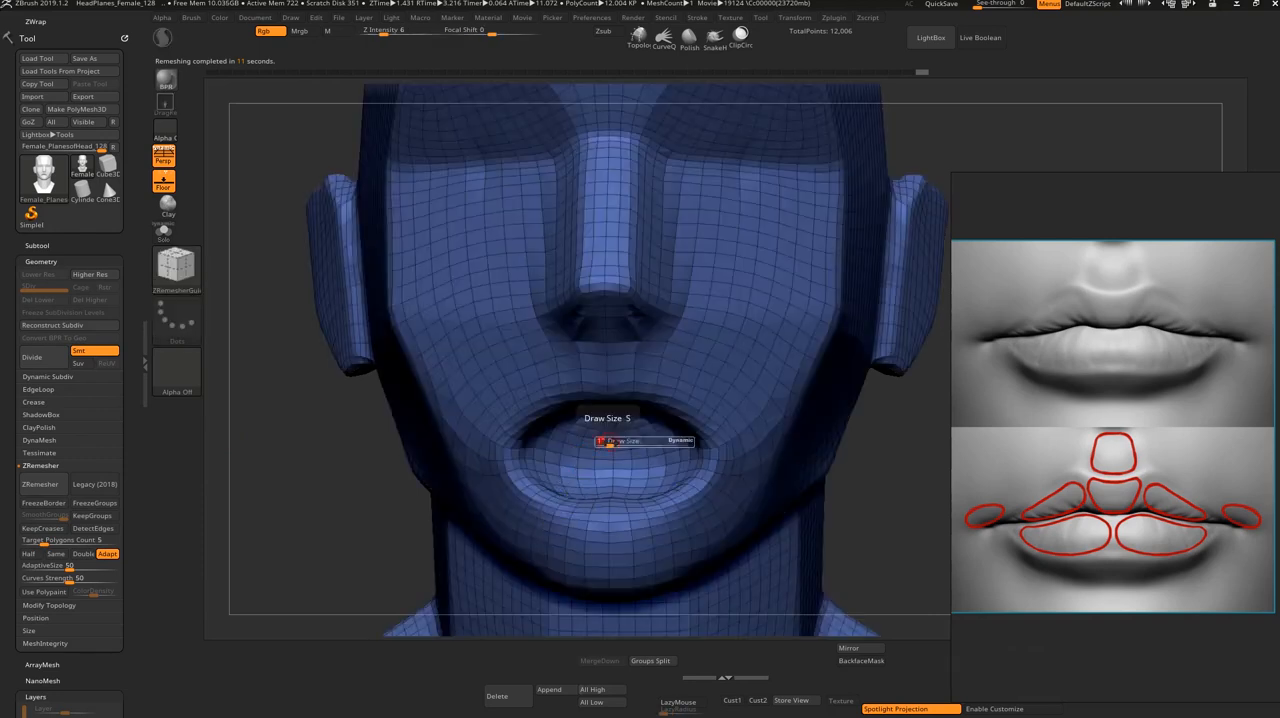
key("ctrl+d")
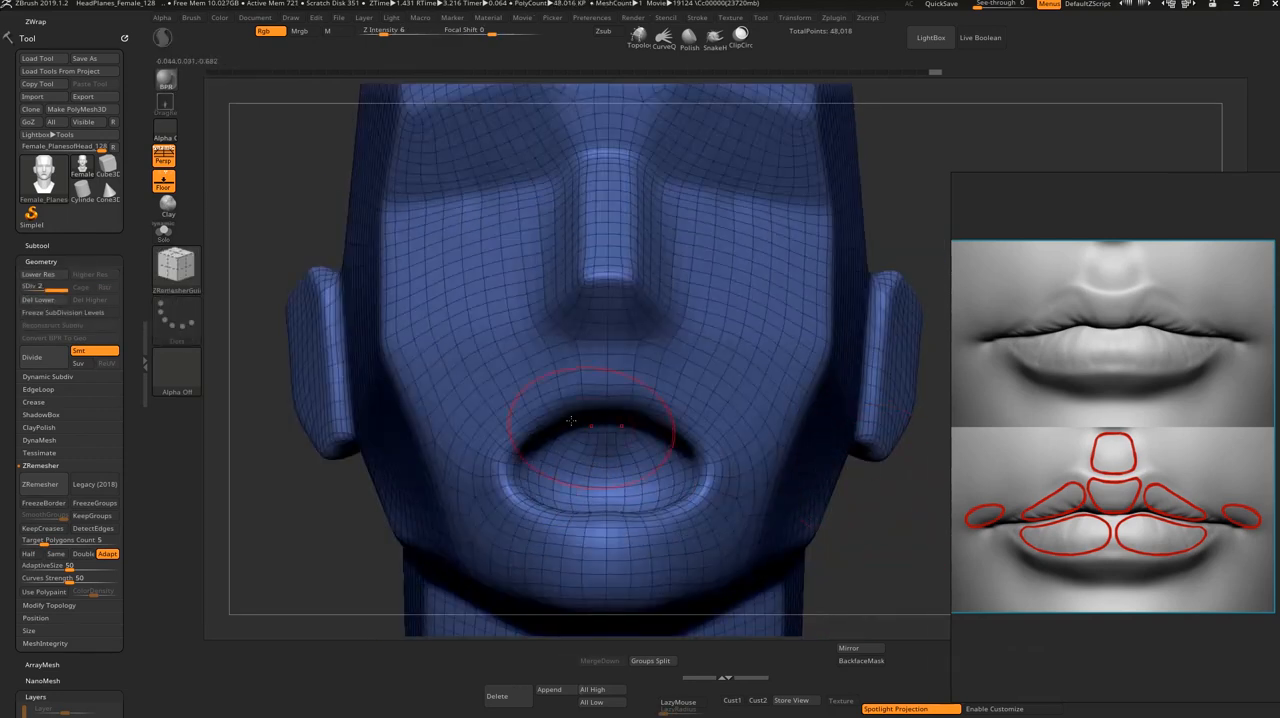
Step: Switch to the ClayBuildup brush and mask a band over the upper lip, reaching around both mouth corners
mouse_move(578, 428)
left_mouse_down()
mouse_move(566, 430)
mouse_move(575, 452)
mouse_move(593, 445)
mouse_move(600, 413)
mouse_move(540, 448)
mouse_move(603, 454)
mouse_move(524, 452)
mouse_move(557, 442)
mouse_move(540, 421)
mouse_move(575, 400)
left_mouse_up()
key("b")
key("c")
key("b")
key("s")
left_click_drag(921, 244, 921, 294, "shift")
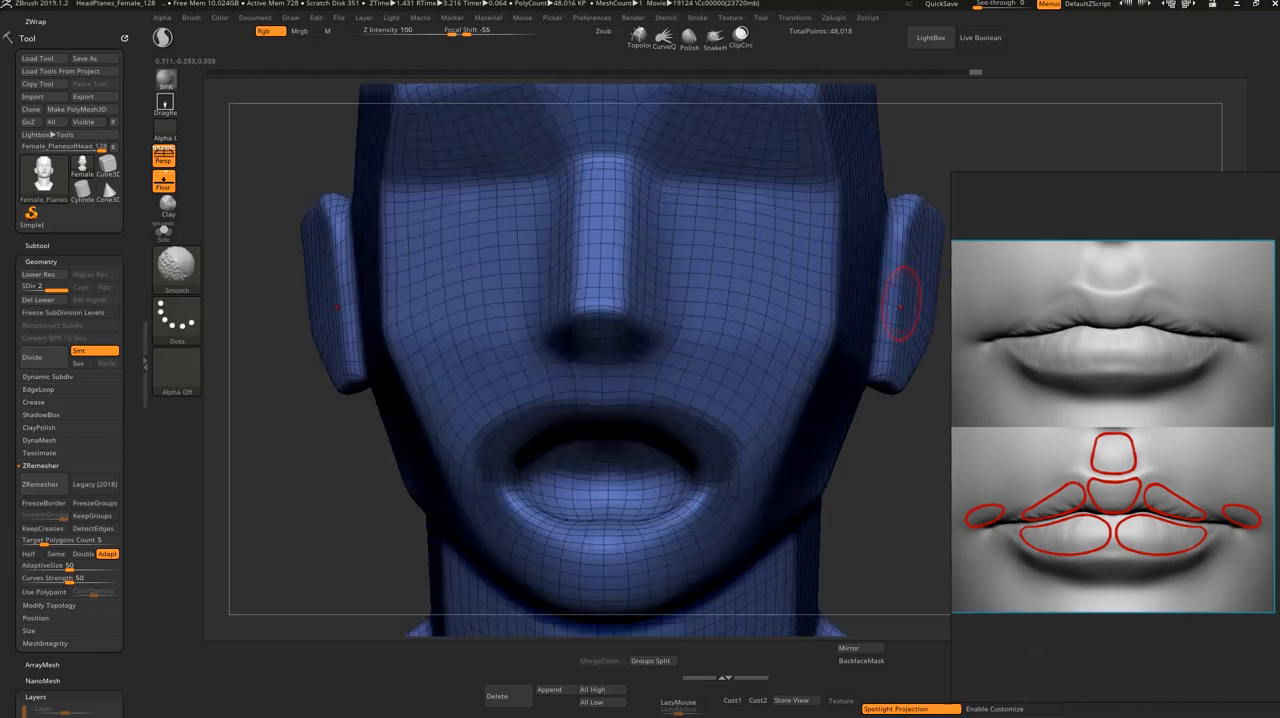
Step: Extend the upper-lip mask toward the nose and convert the masked band into its own polygroup
key("ctrl+w")
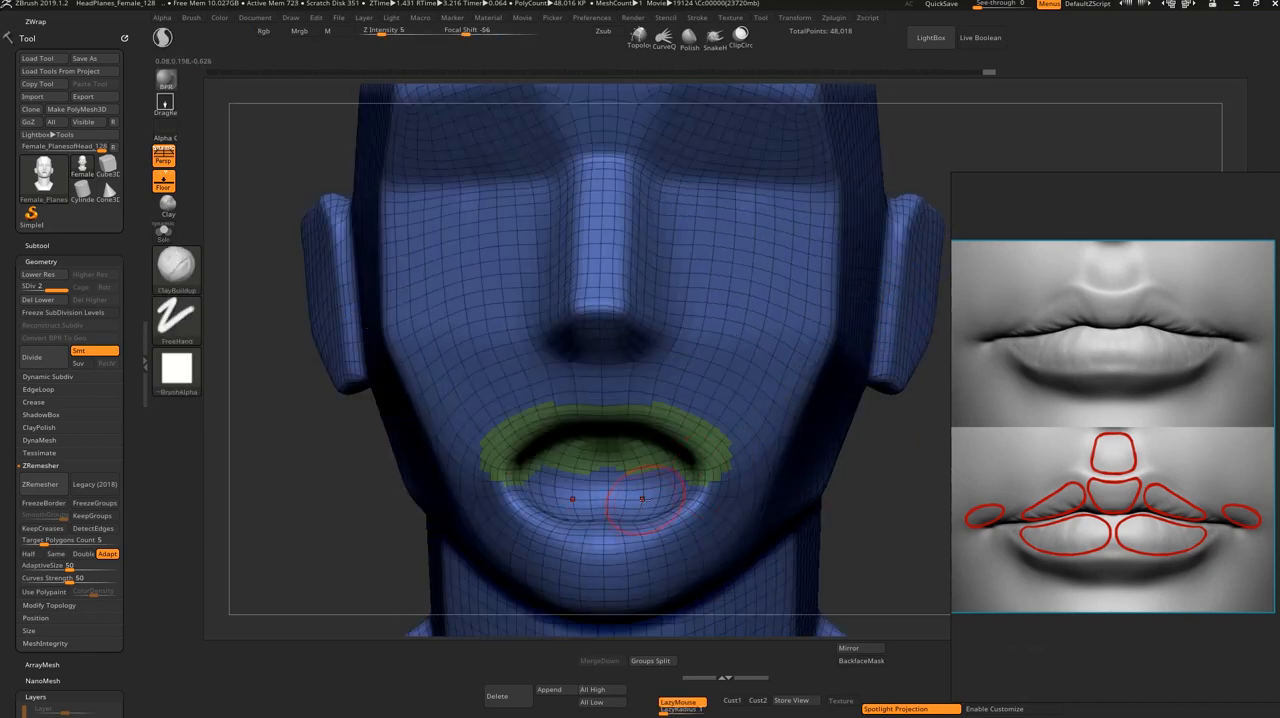
key("ctrl+z")
left_click_drag(592, 404, 526, 433, "ctrl")
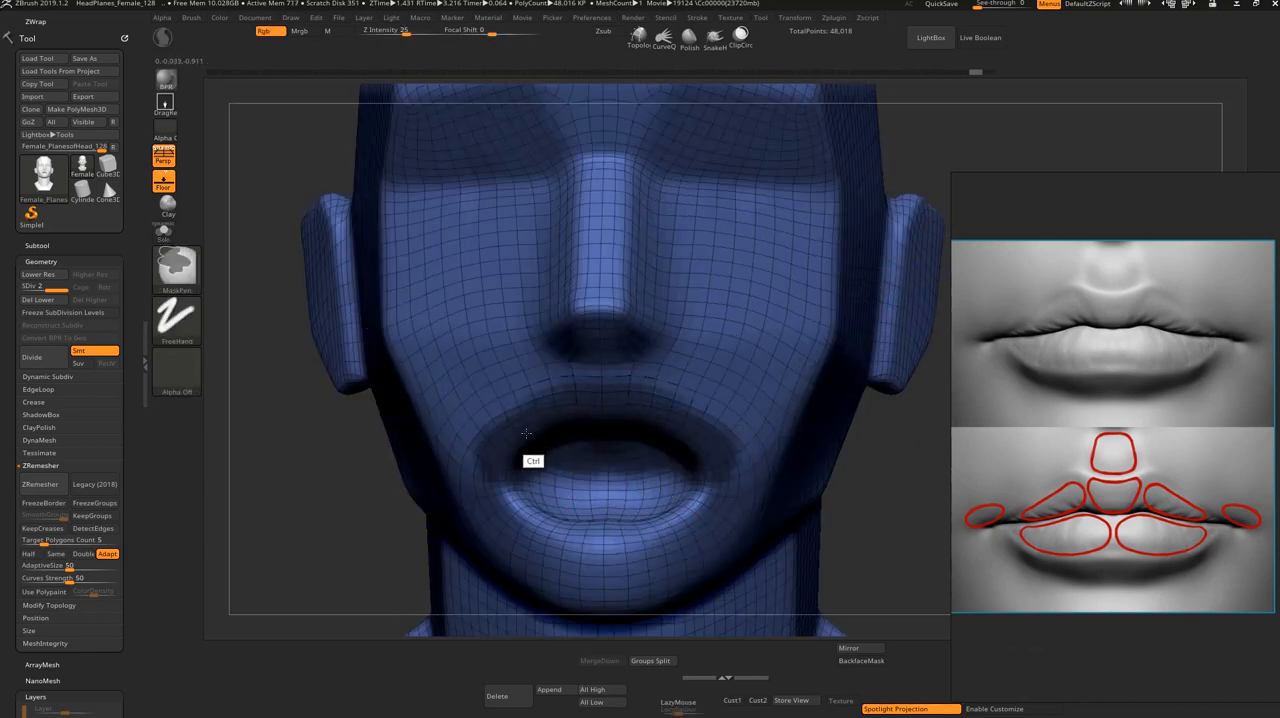
key("ctrl+w")
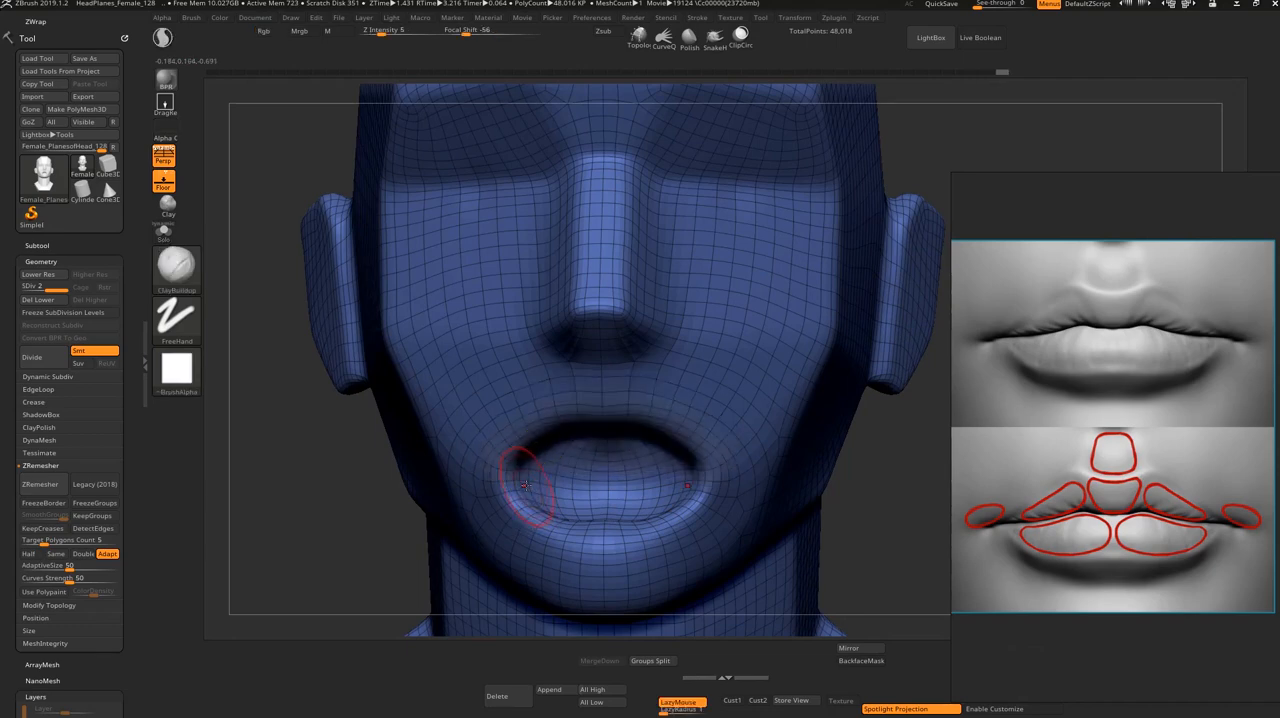
key("shift+f")
key("shift+f")
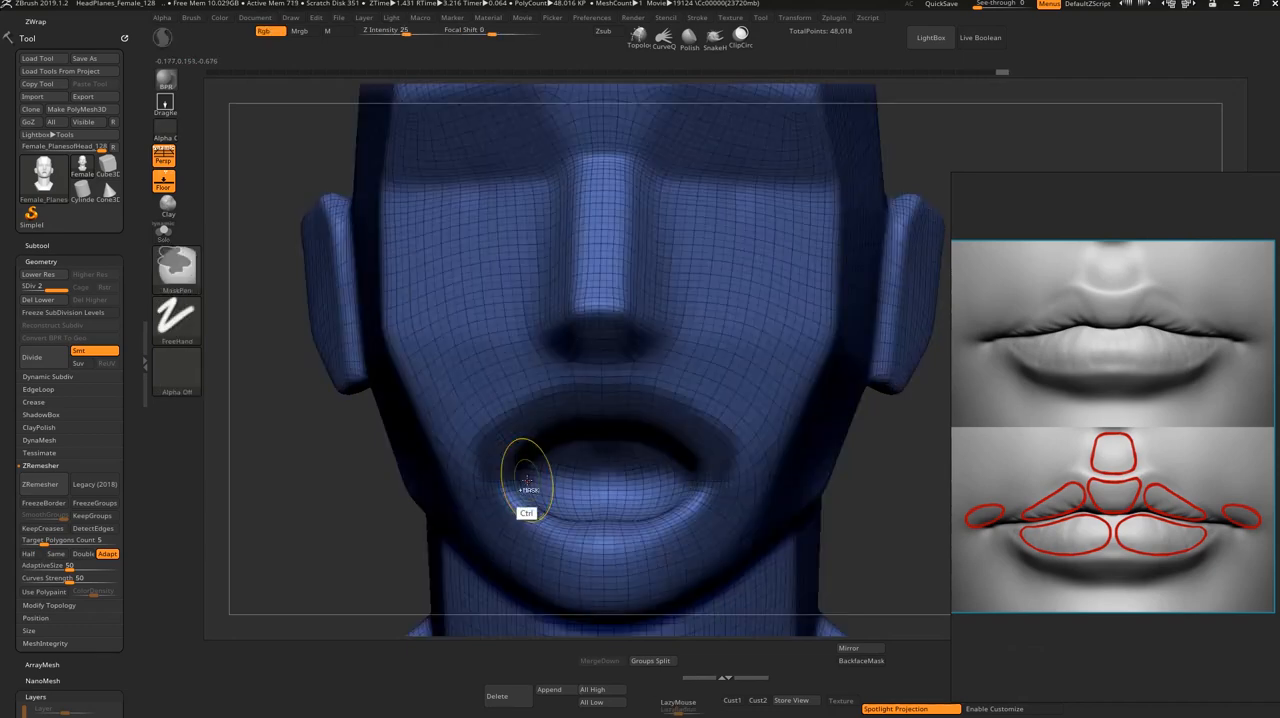
key("ctrl+w")
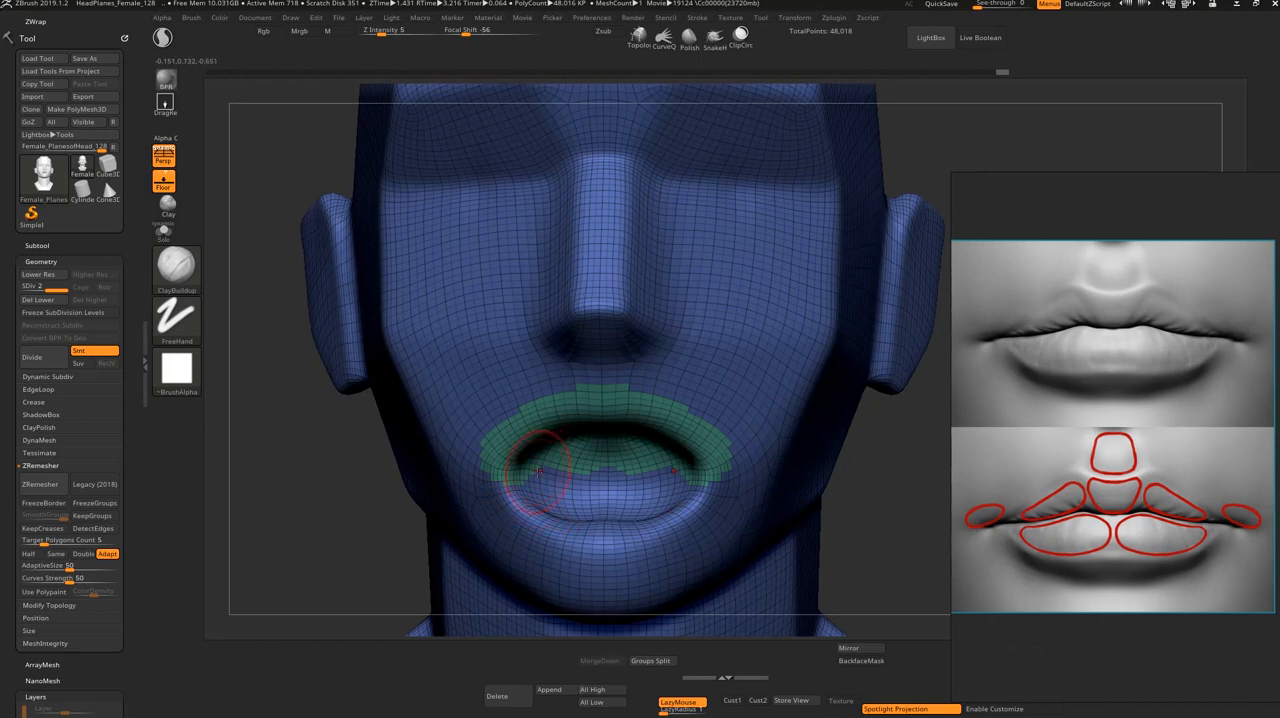
Step: Hide the wireframe, mask a band along the lower lip and around both corners, and turn it into a separate polygroup
key("ctrl")
key("shift+f")
mouse_move(520, 512)
left_mouse_down("ctrl")
mouse_move(532, 524)
mouse_move(576, 516)
mouse_move(561, 524)
mouse_move(514, 501)
mouse_move(605, 509)
mouse_move(497, 511)
left_mouse_up("ctrl")
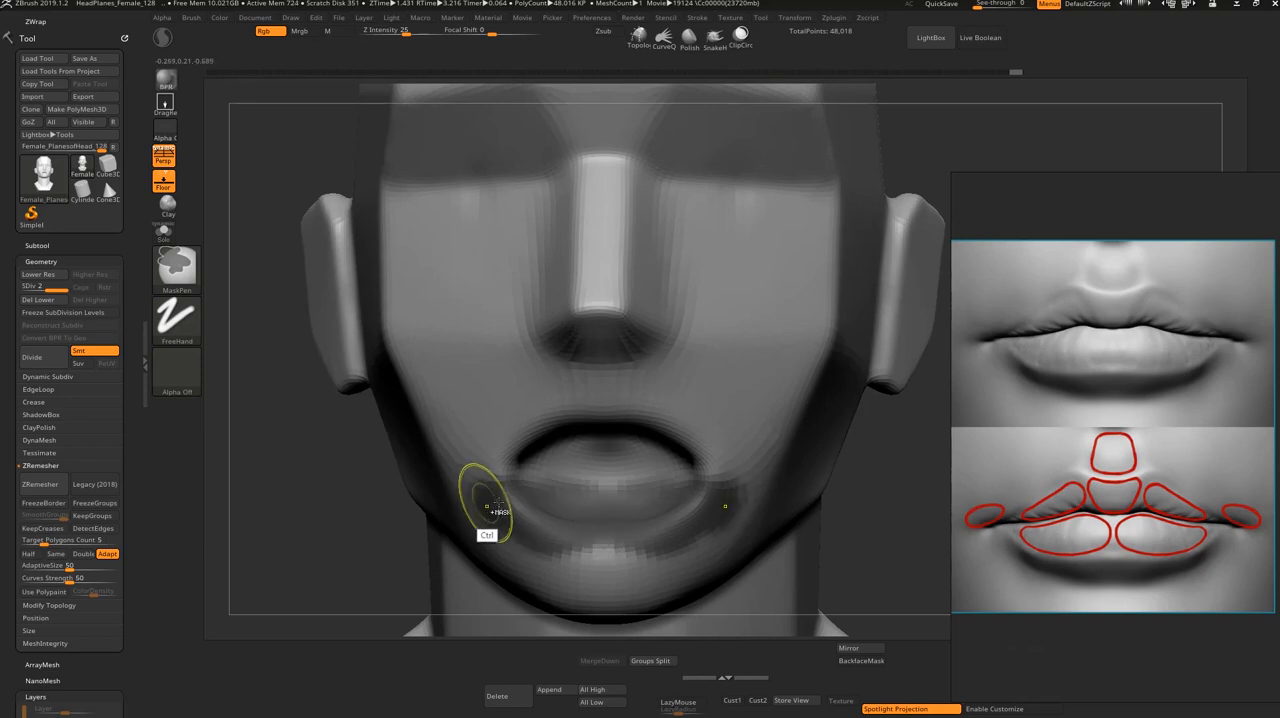
key("ctrl+w")
left_click(571, 516, "ctrl+shift")
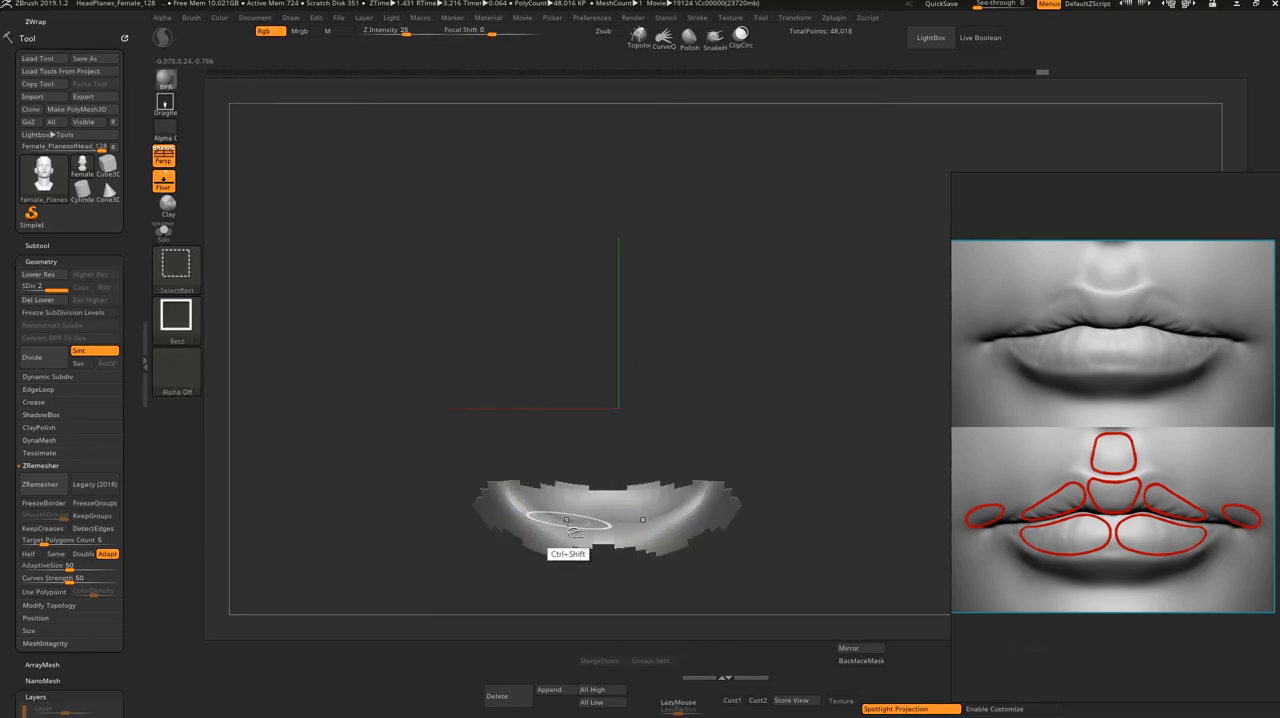
left_click(520, 600, "ctrl+shift")
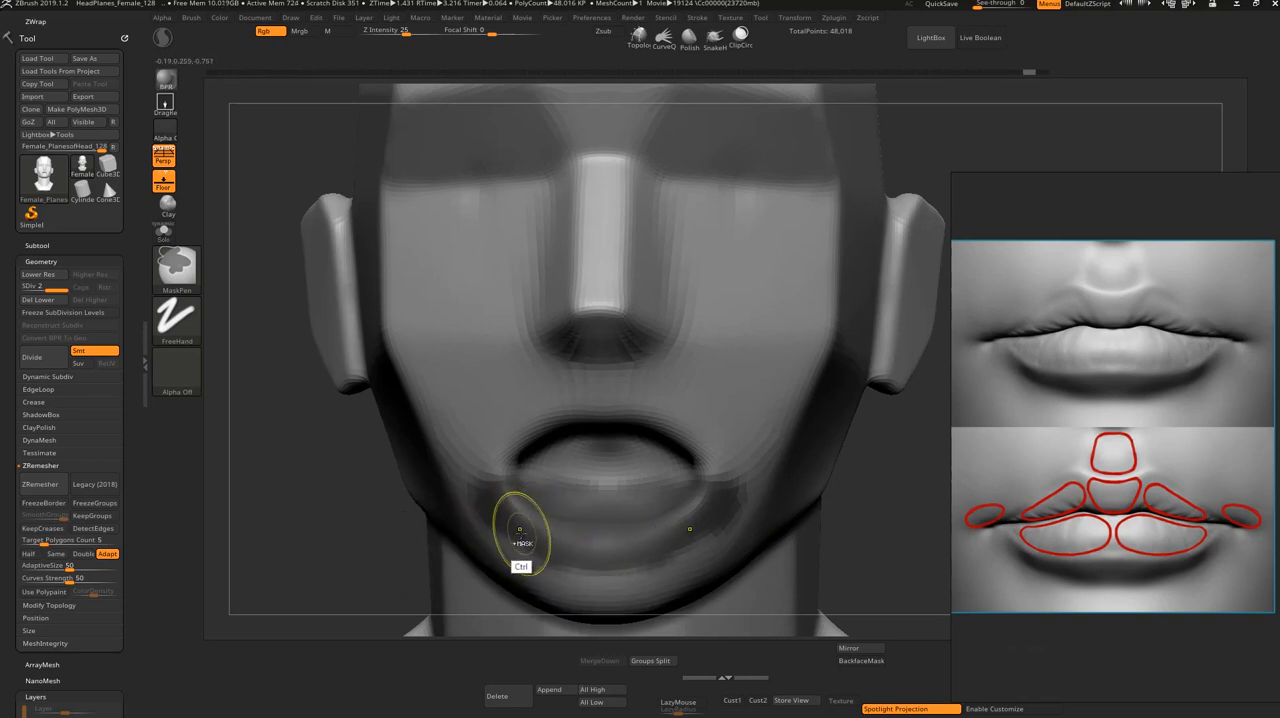
Step: Isolate the lower-lip and upper-lip polygroups one at a time and show the whole head again
left_click(548, 518, "ctrl+shift")
left_click(457, 555, "ctrl+shift")
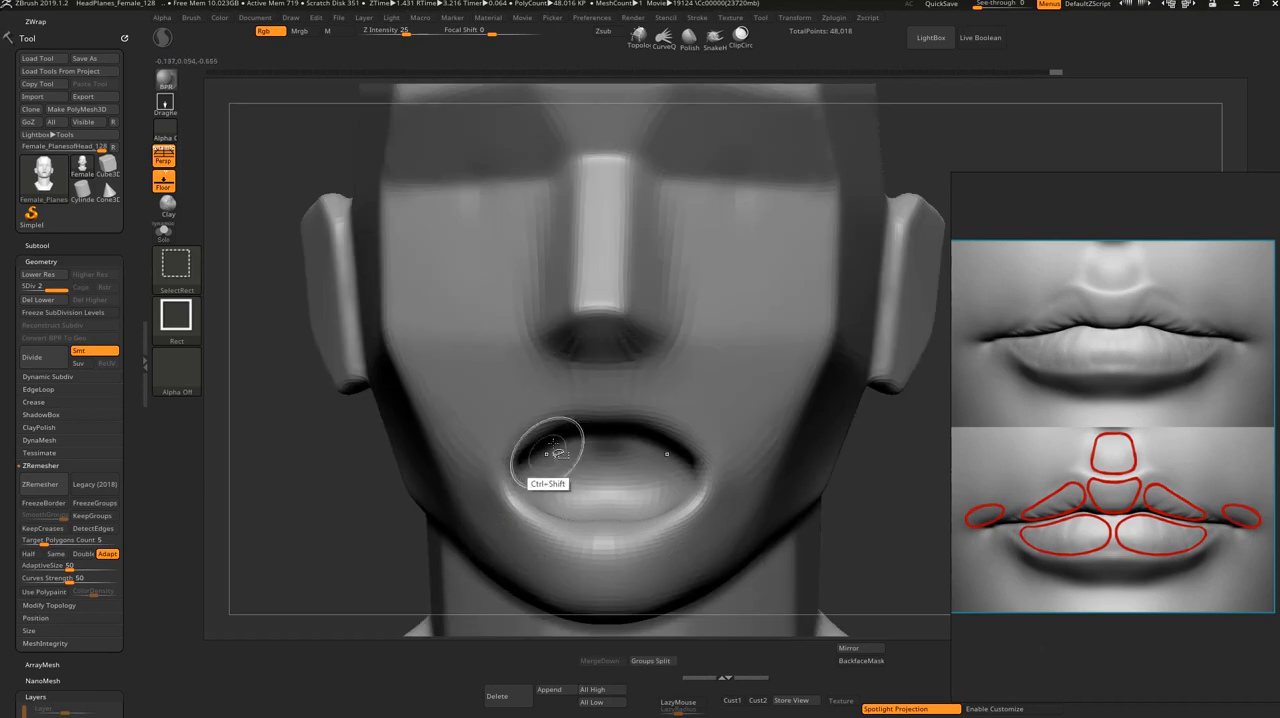
left_click(548, 442, "ctrl+shift")
left_click(505, 535, "ctrl+shift")
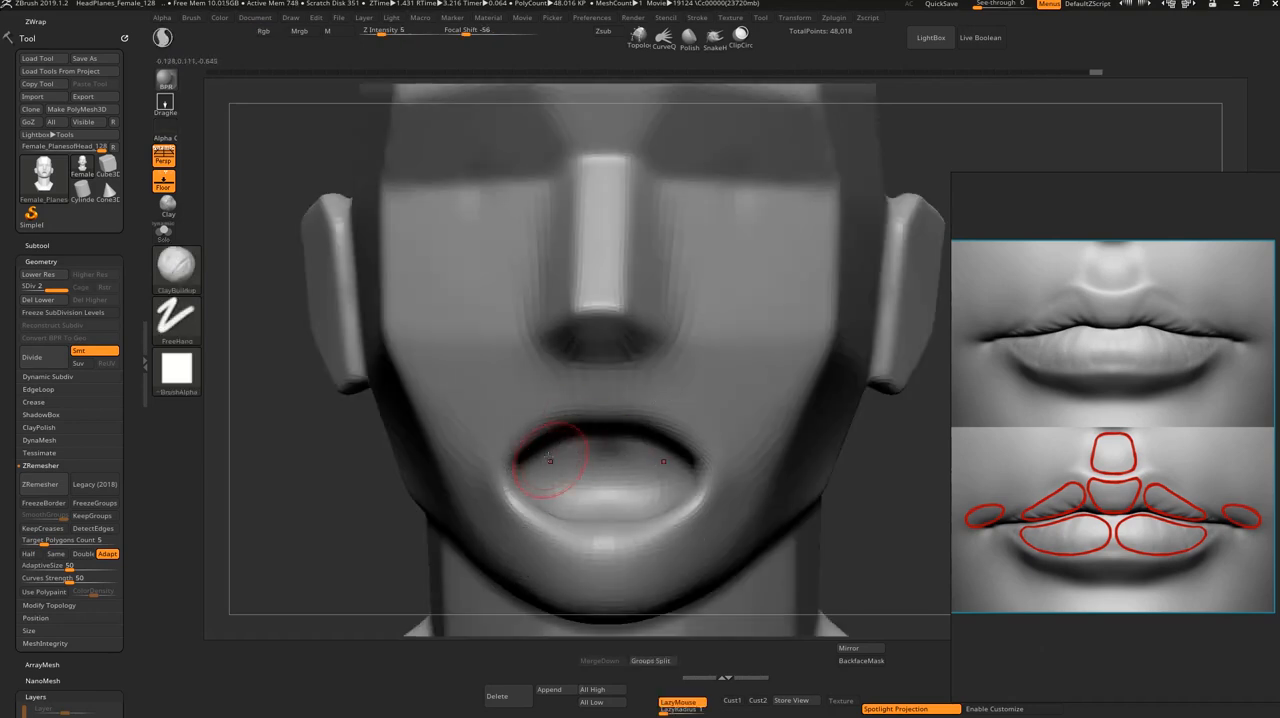
Step: Narrow the mouth opening with the Move brush by raising the lower lip and pulling the upper lip down
key("b")
key("m")
key("v")
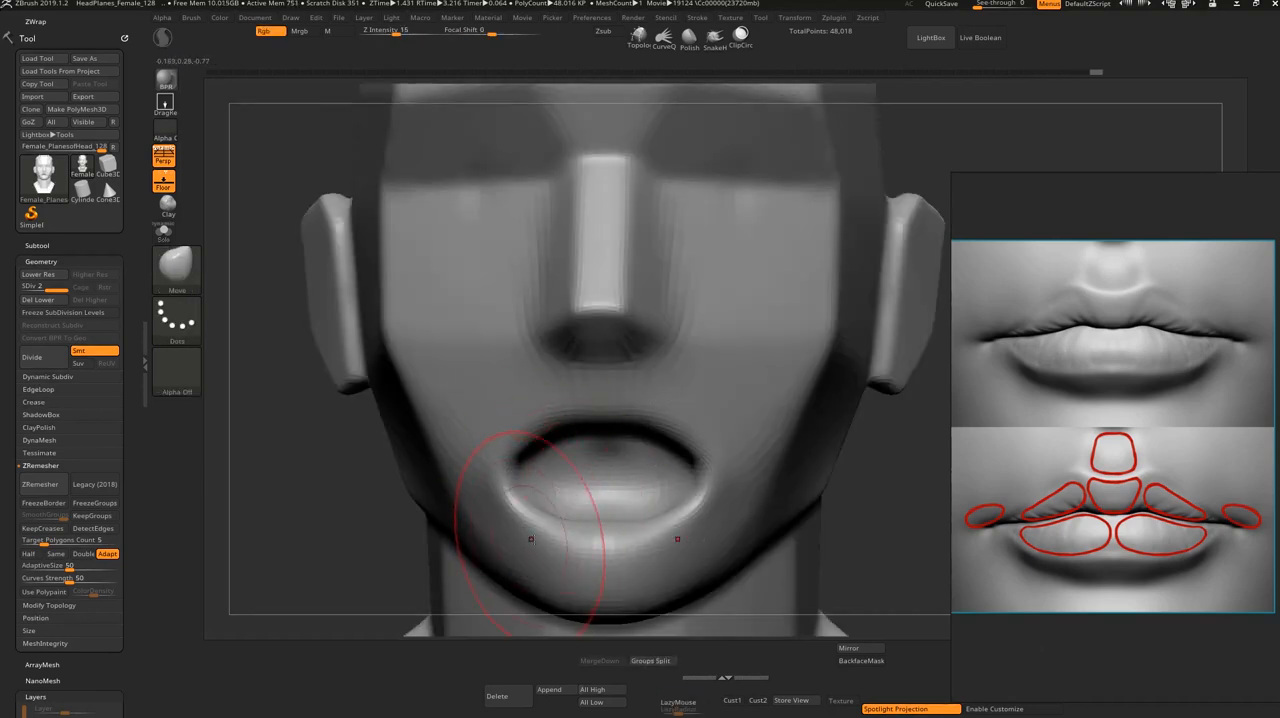
left_click_drag(551, 519, 561, 515)
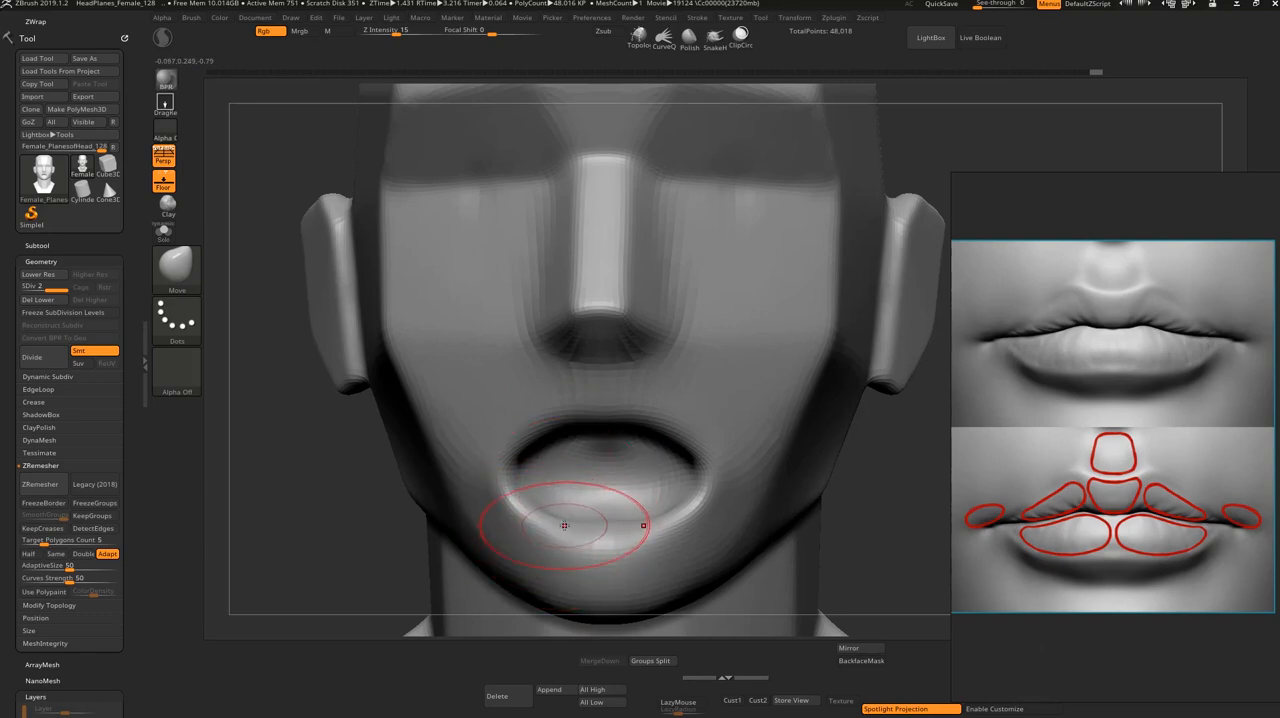
left_click_drag(565, 524, 566, 486)
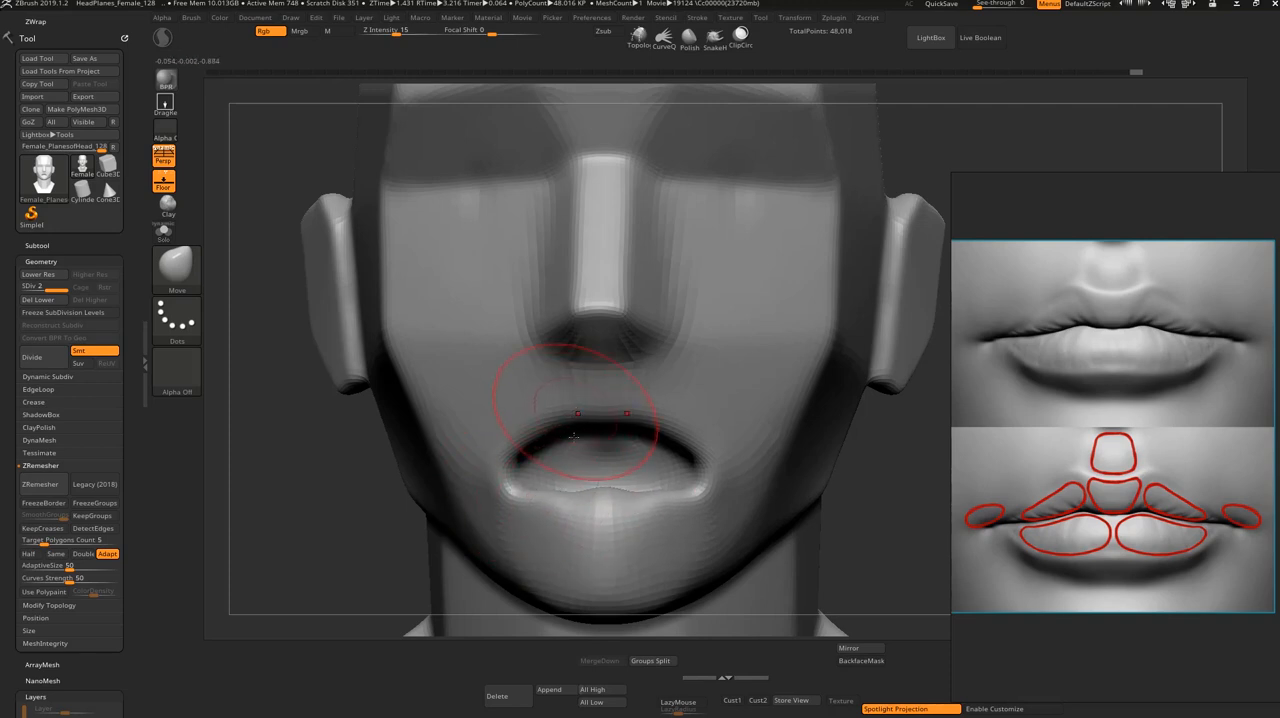
left_click_drag(543, 403, 558, 515)
mouse_move(536, 432)
left_mouse_down()
mouse_move(551, 482)
mouse_move(582, 427)
left_mouse_up()
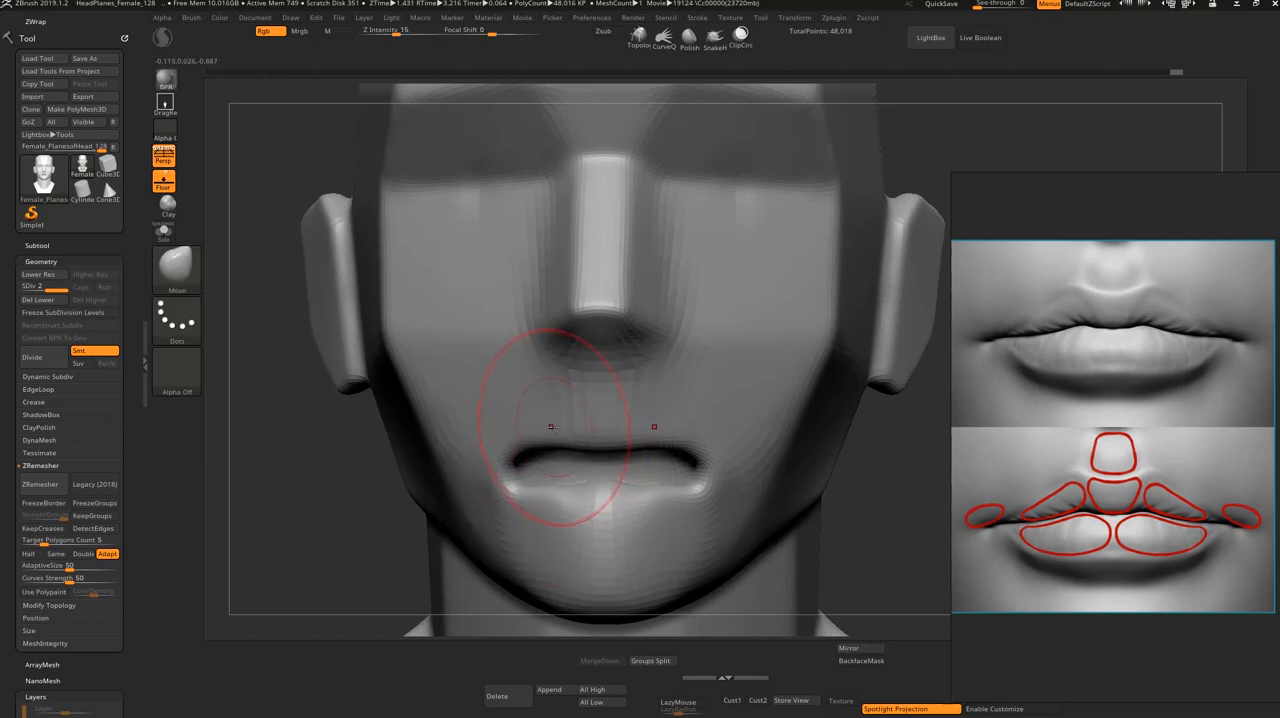
Step: Pull the upper lip down toward the lower lip with the Move Topological brush, closing the mouth to a thin slit
key("b")
key("m")
key("t")
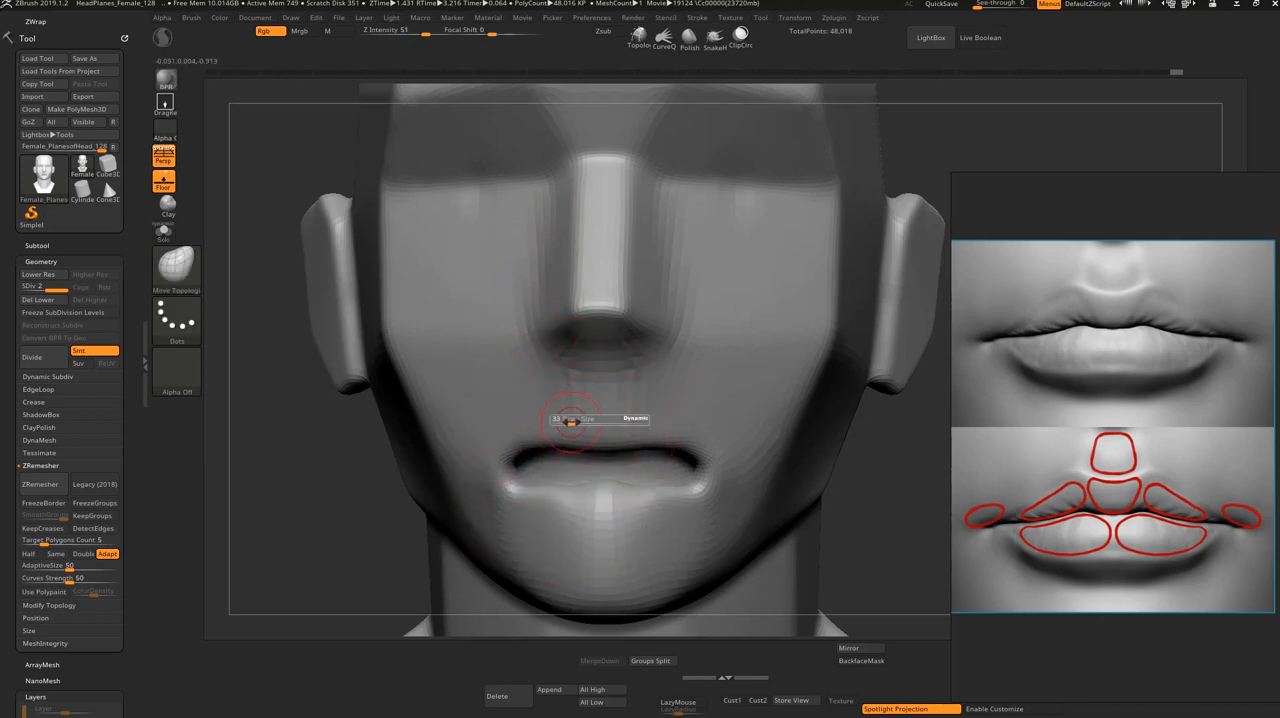
left_click_drag(544, 445, 545, 469)
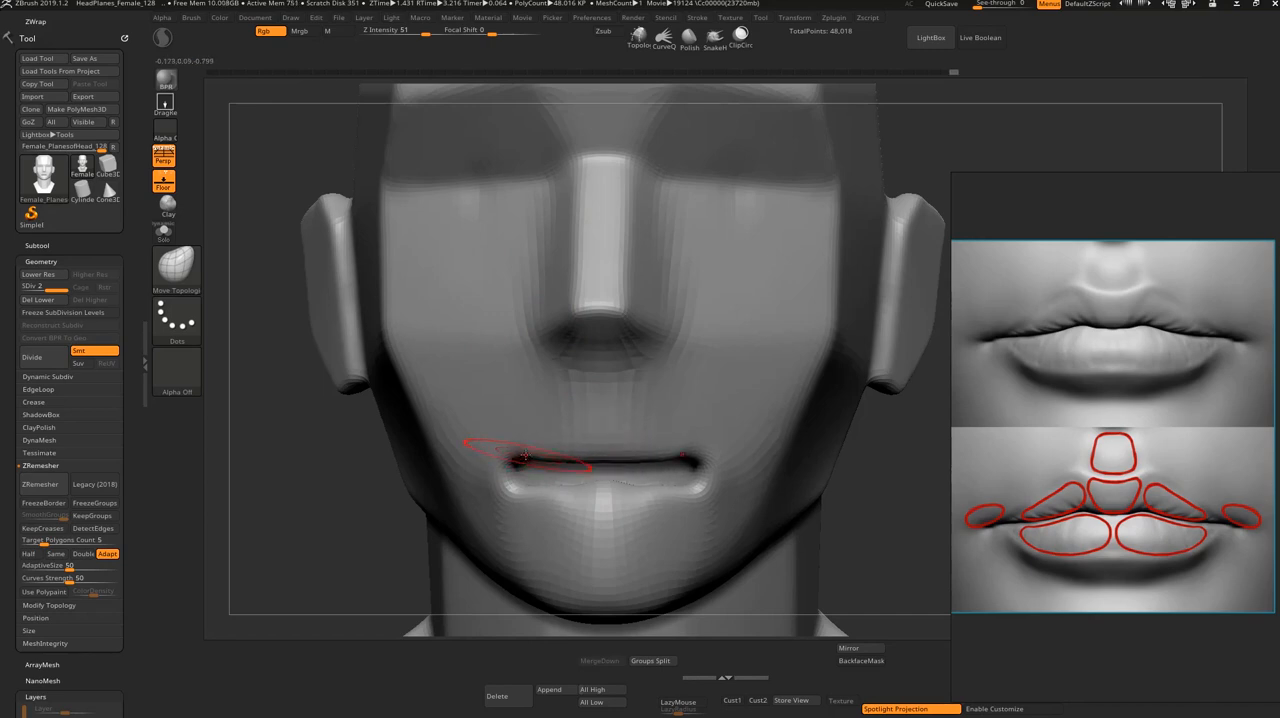
left_click_drag(517, 452, 525, 472)
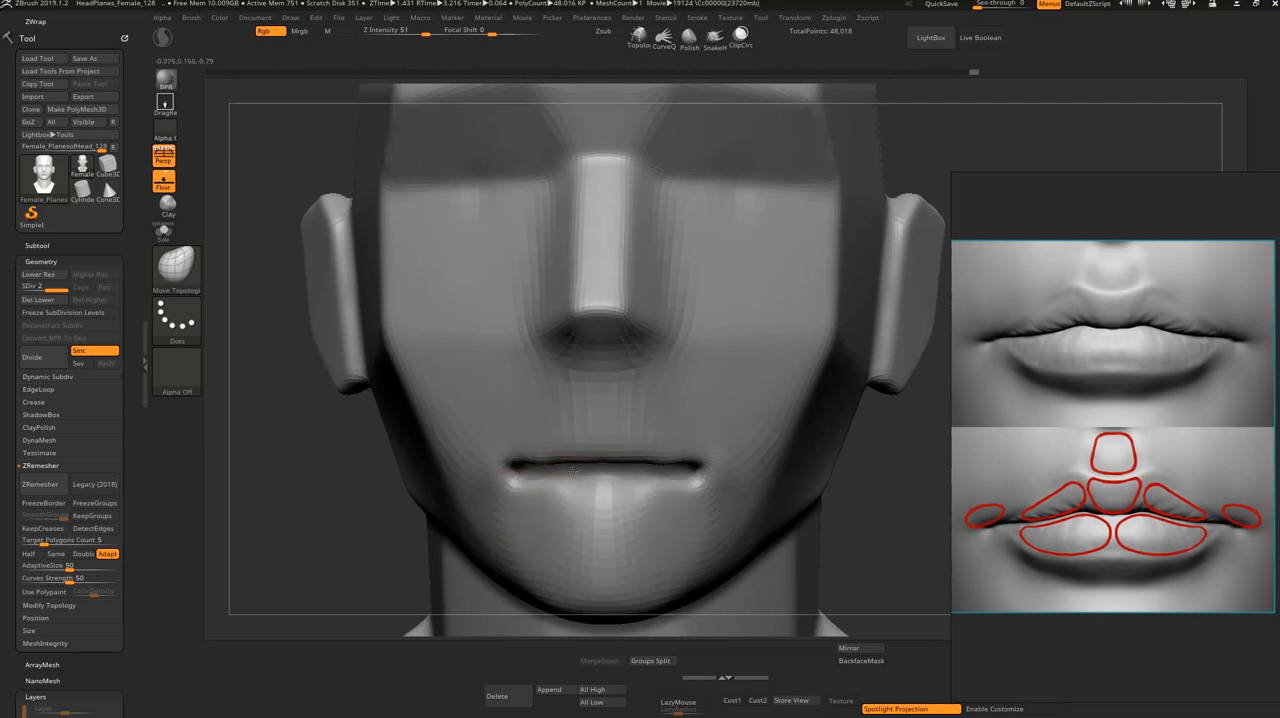
Step: Smooth the lip seam and the area below the lower lip, and turn the head to its side profile
key("shift")
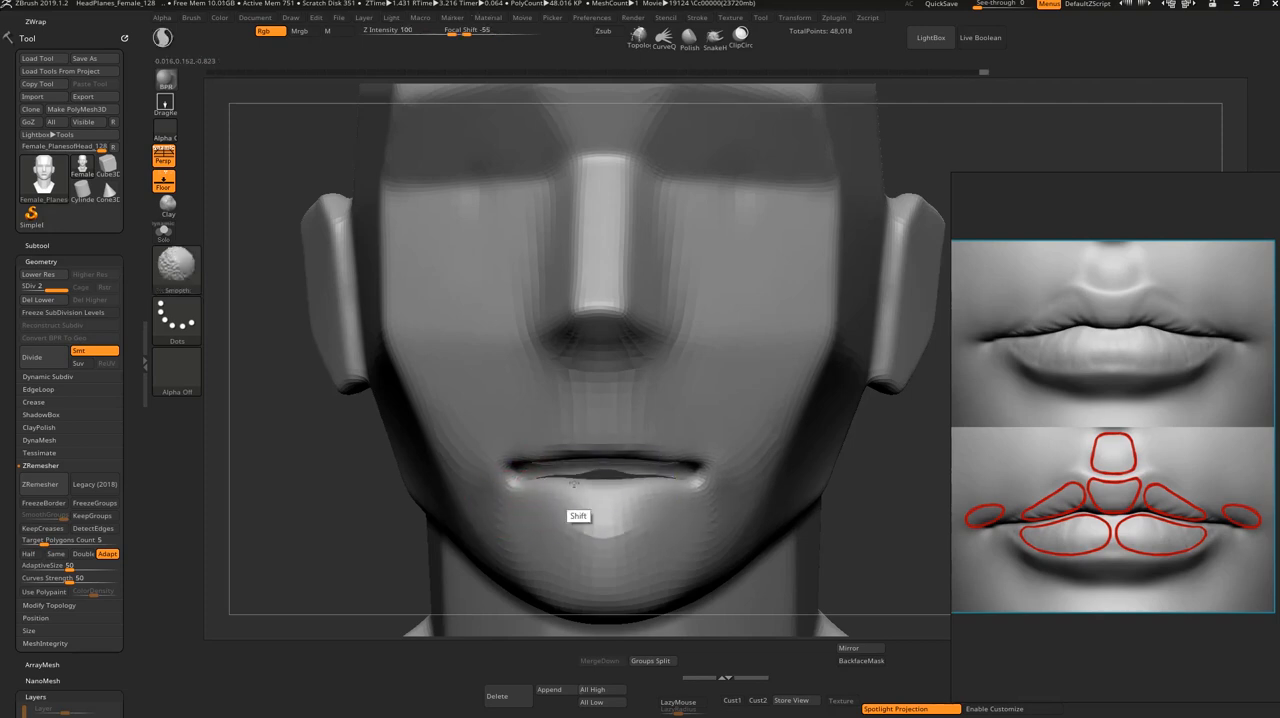
mouse_move(574, 484)
left_mouse_down("shift")
mouse_move(557, 494)
mouse_move(501, 460)
mouse_move(512, 460)
left_mouse_up("shift")
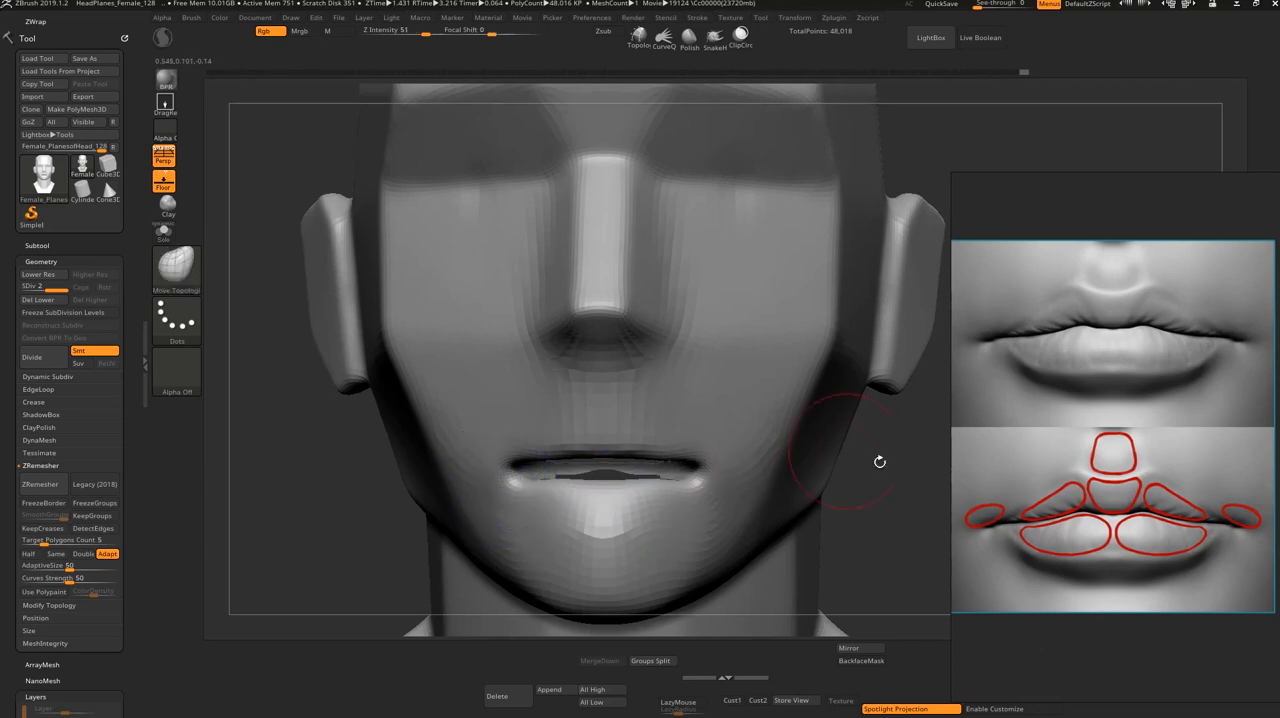
left_click_drag(886, 520, 859, 473)
left_click_drag(400, 500, 490, 515)
key("shift")
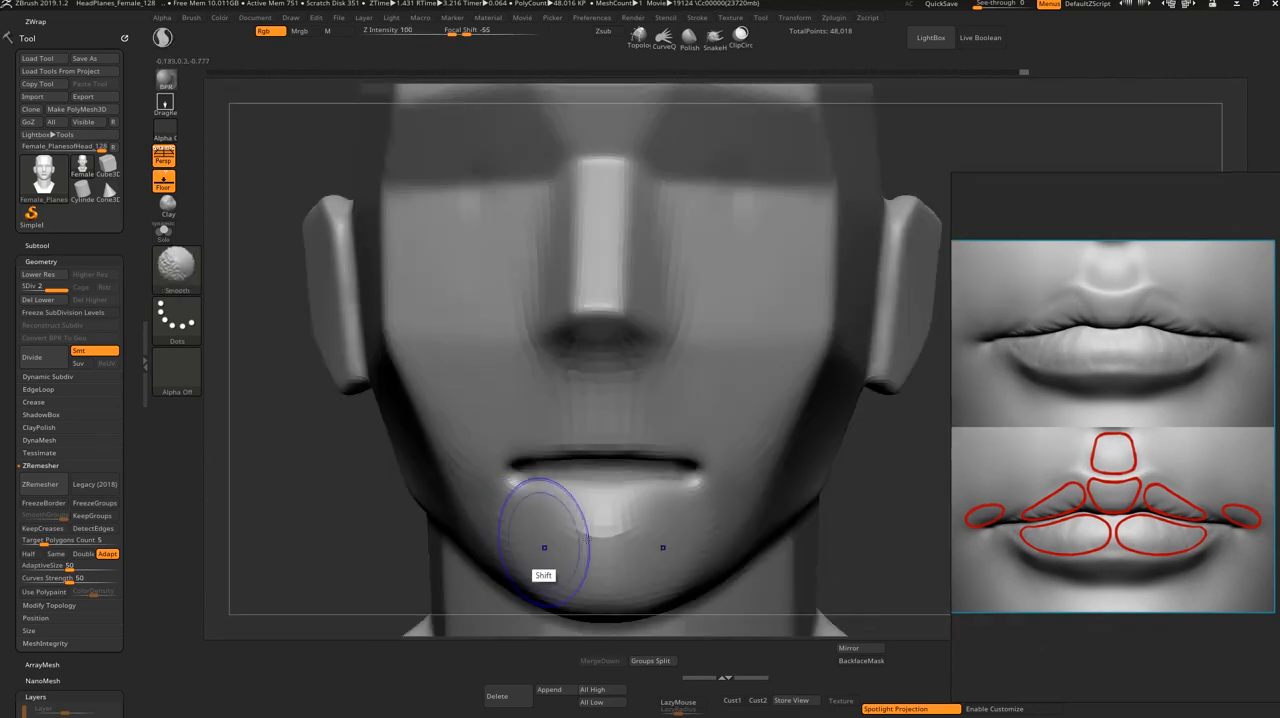
mouse_move(854, 523)
left_mouse_down()
mouse_move(646, 500)
mouse_move(711, 484)
mouse_move(684, 566)
left_mouse_up()
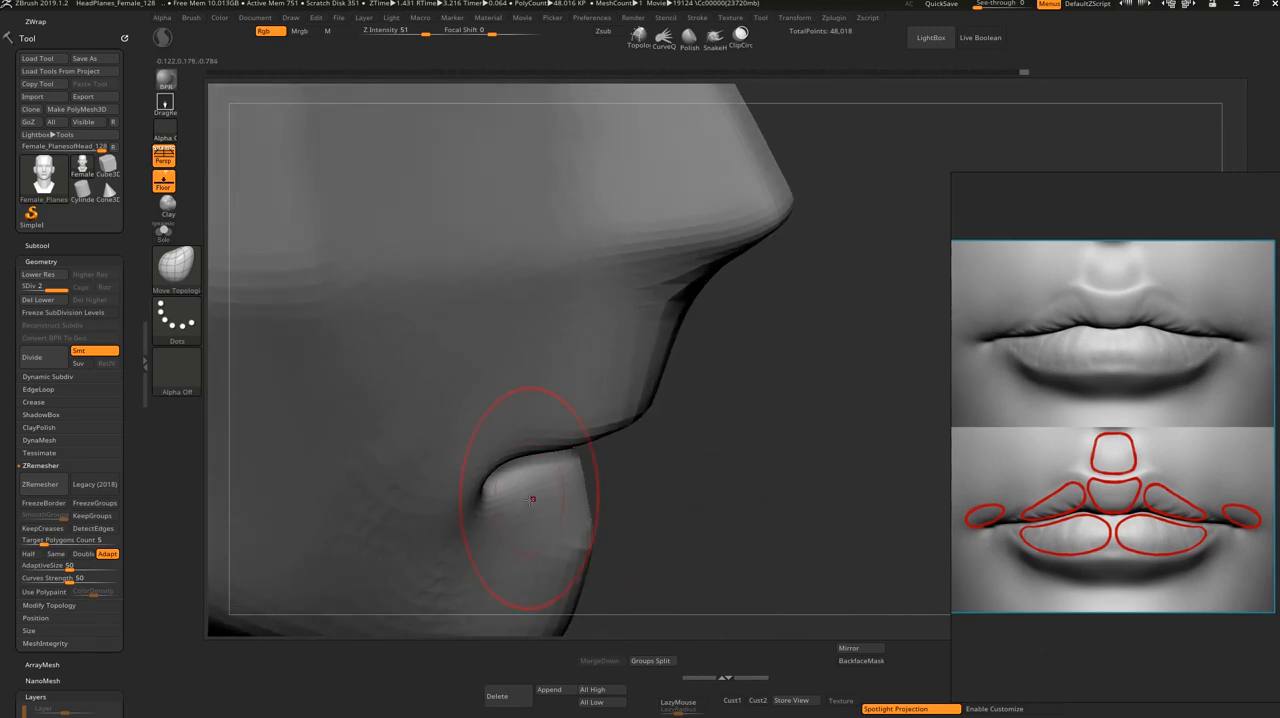
Step: Push the lower lip forward in profile and round the lips' curve from below with the Move Topological brush
left_click_drag(532, 499, 552, 497)
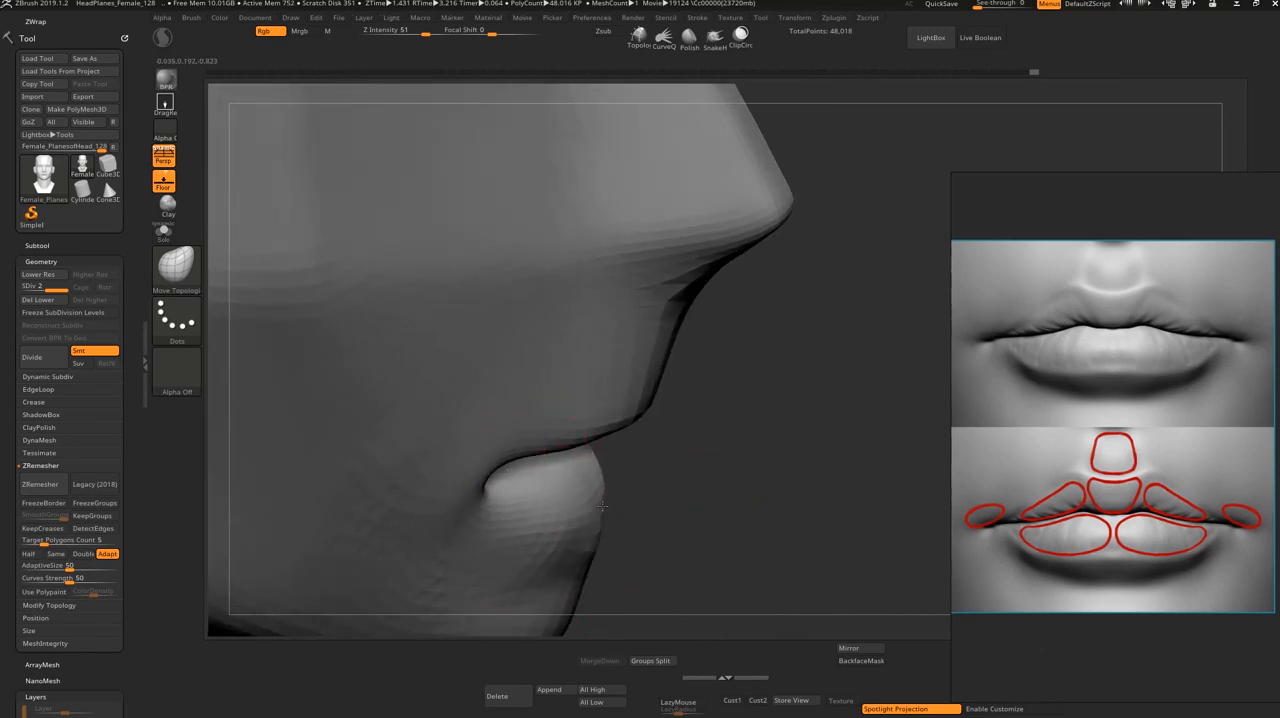
left_click_drag(663, 506, 634, 543, "shift")
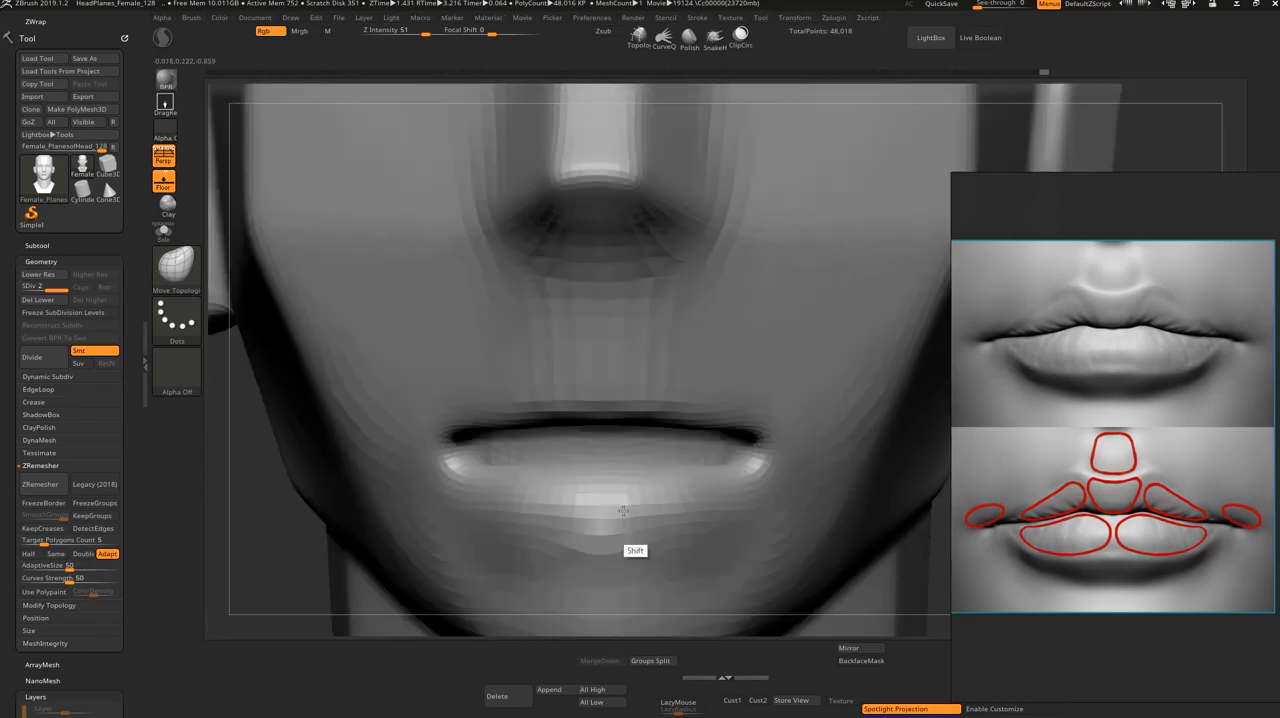
left_click_drag(940, 552, 938, 402)
left_click_drag(518, 465, 515, 447)
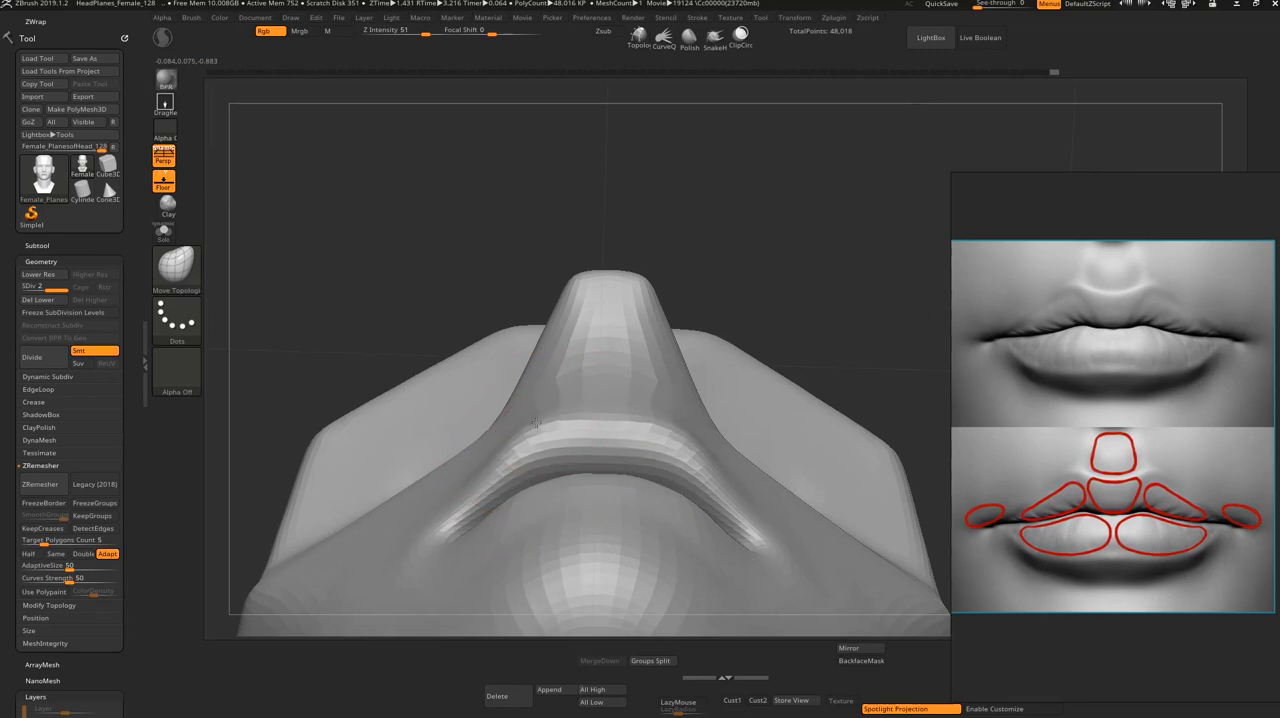
left_click_drag(829, 214, 835, 385, "shift")
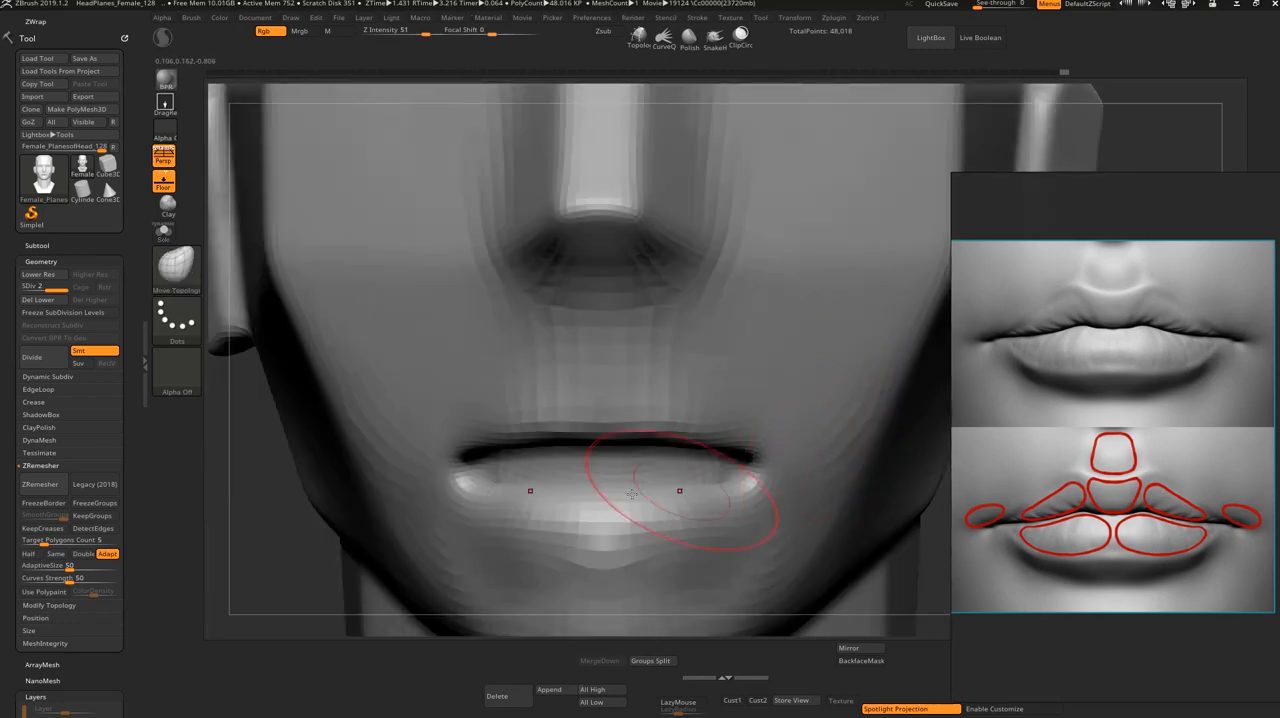
Step: Isolate the lower-lip polygroup, raise its outer corners toward the lip seam, and show the whole head again
left_click(500, 447, "ctrl+shift")
left_click(486, 515, "ctrl+shift")
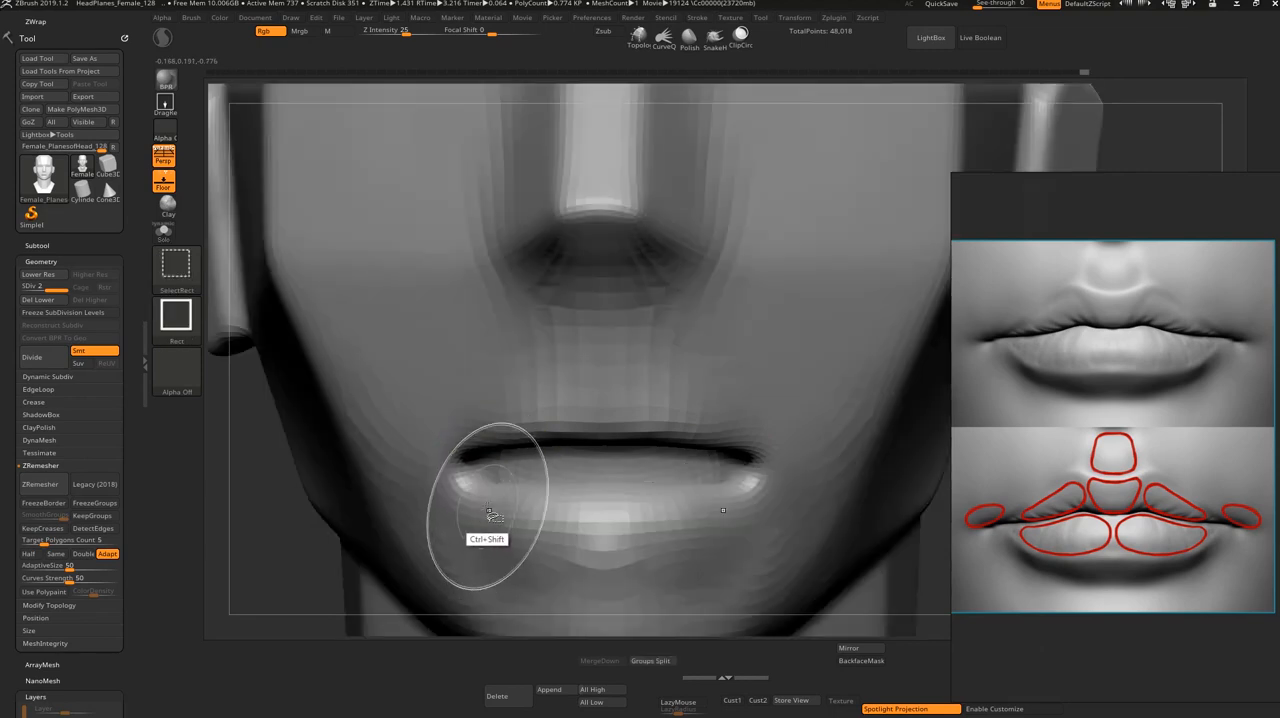
left_click(472, 500, "ctrl+shift")
mouse_move(468, 494)
left_mouse_down()
mouse_move(487, 473)
mouse_move(550, 469)
left_mouse_up()
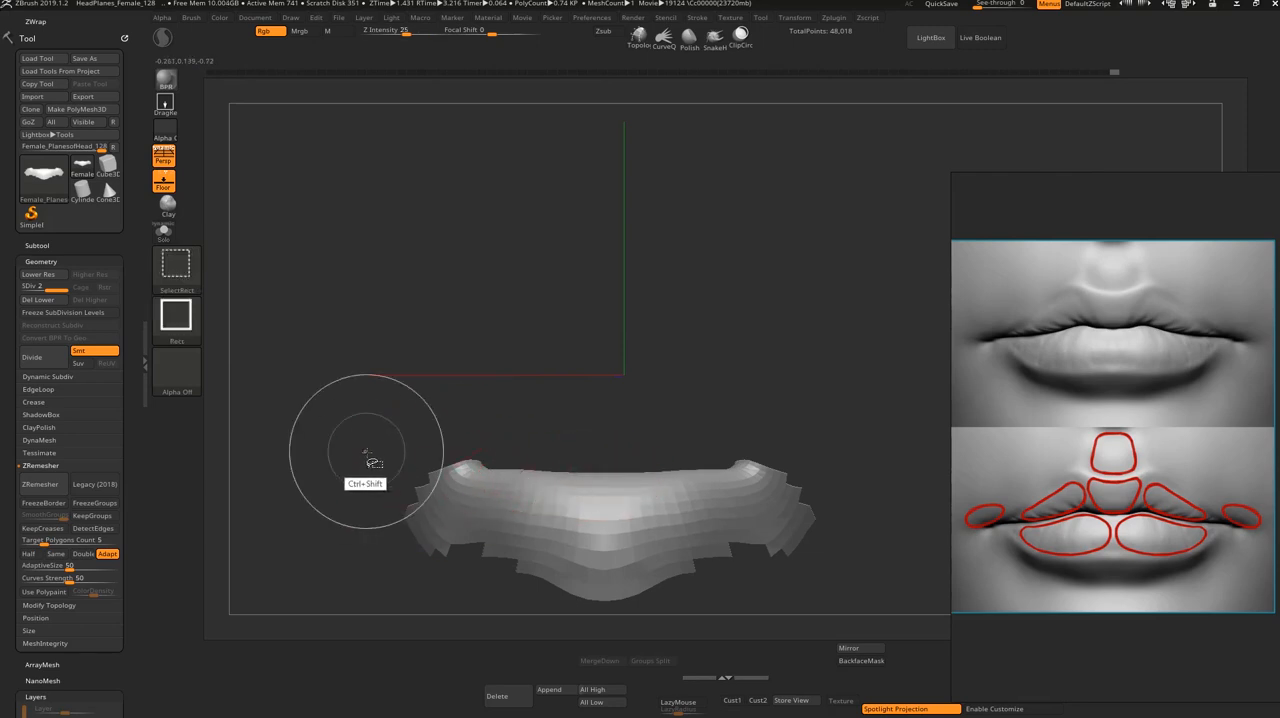
left_click(366, 457, "ctrl+shift")
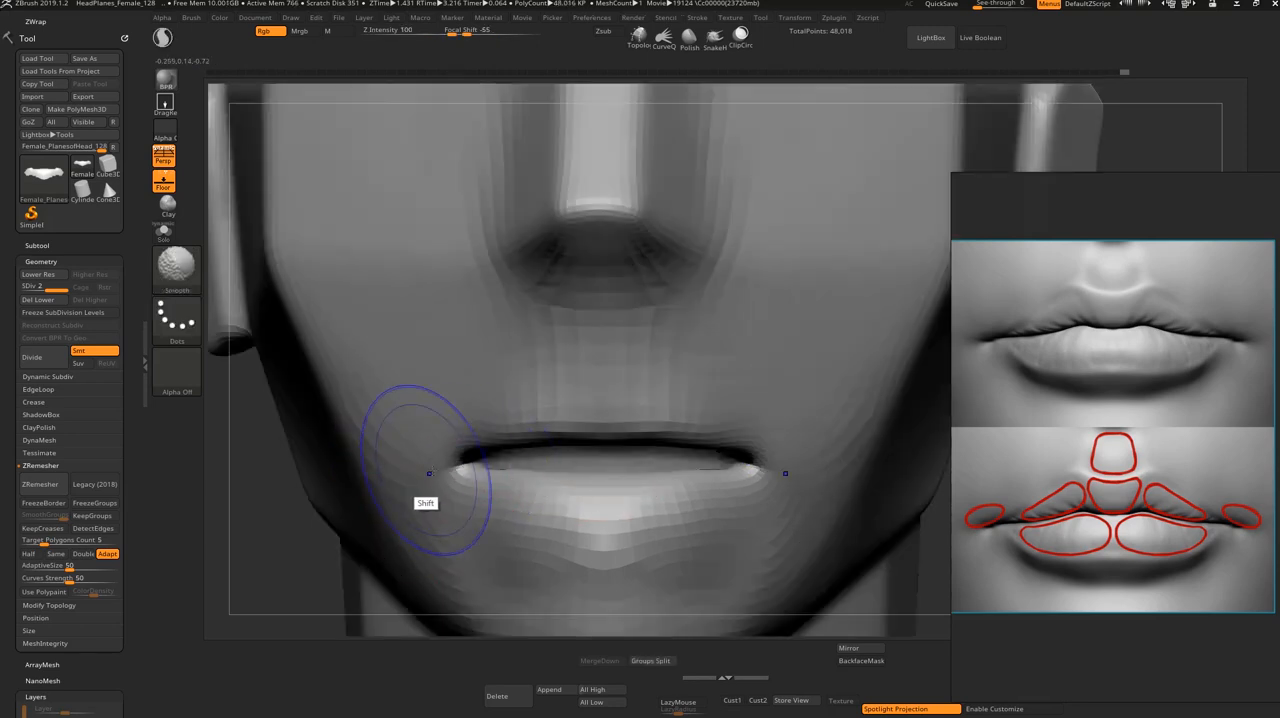
Step: Isolate the upper-lip polygroup, pull its corners down with the Move Topological brush, and return to the whole head
left_click(515, 440, "ctrl+shift")
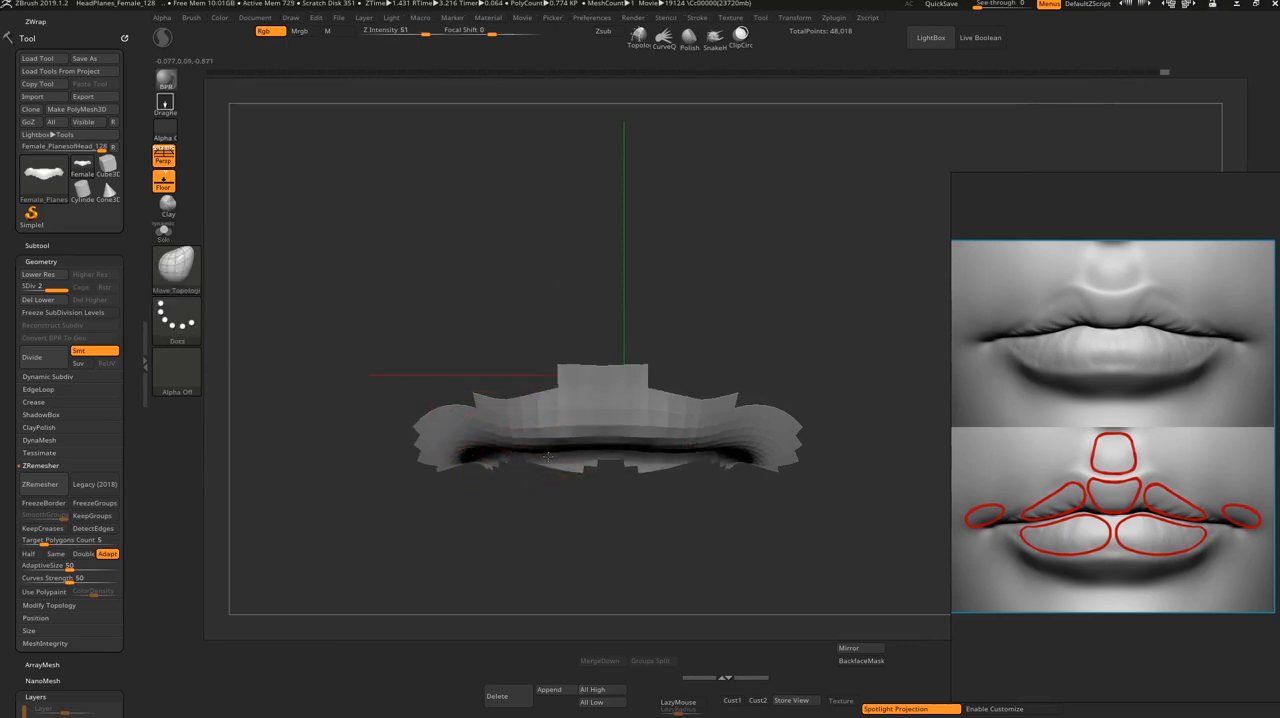
left_click_drag(486, 449, 482, 470)
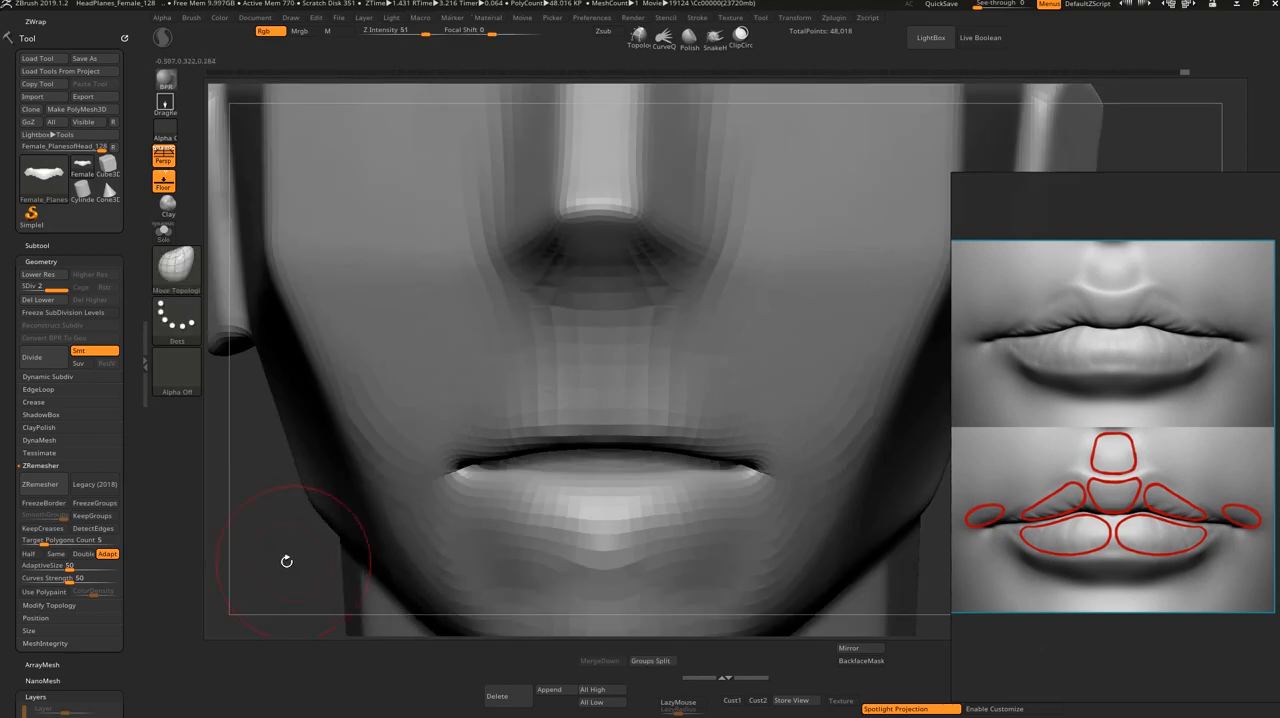
left_click_drag(286, 560, 329, 515, "alt")
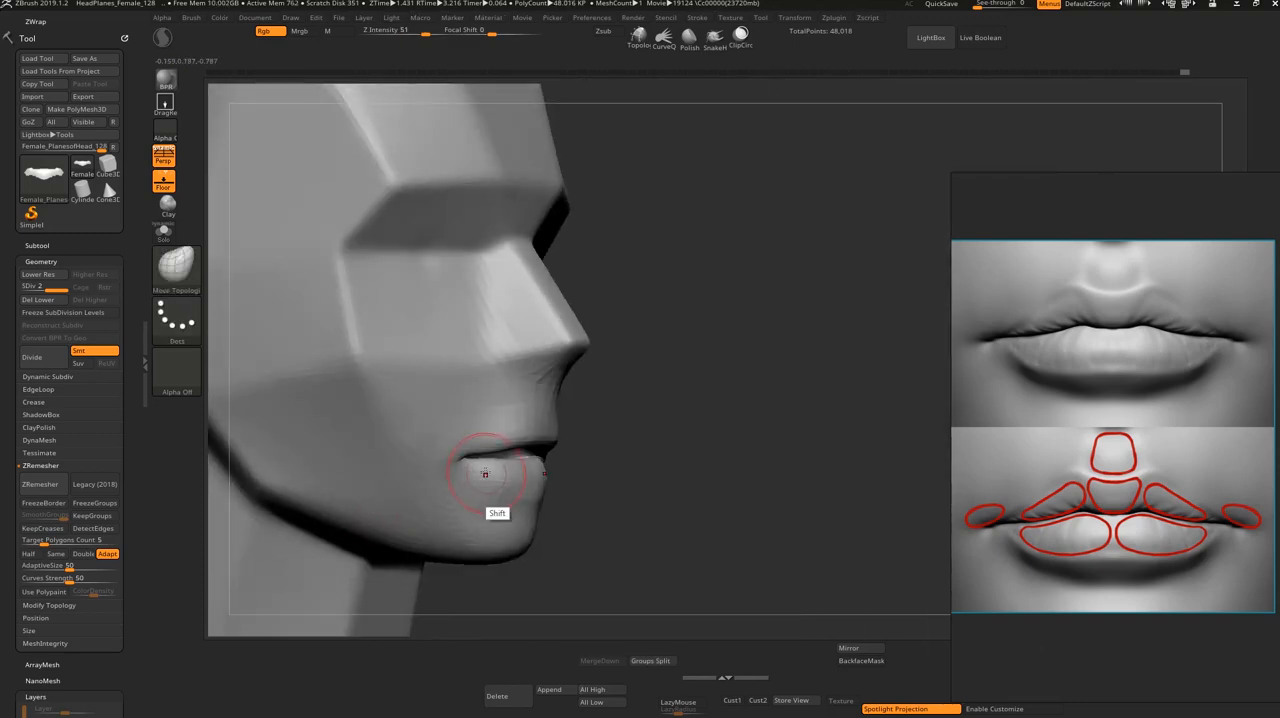
key("shift")
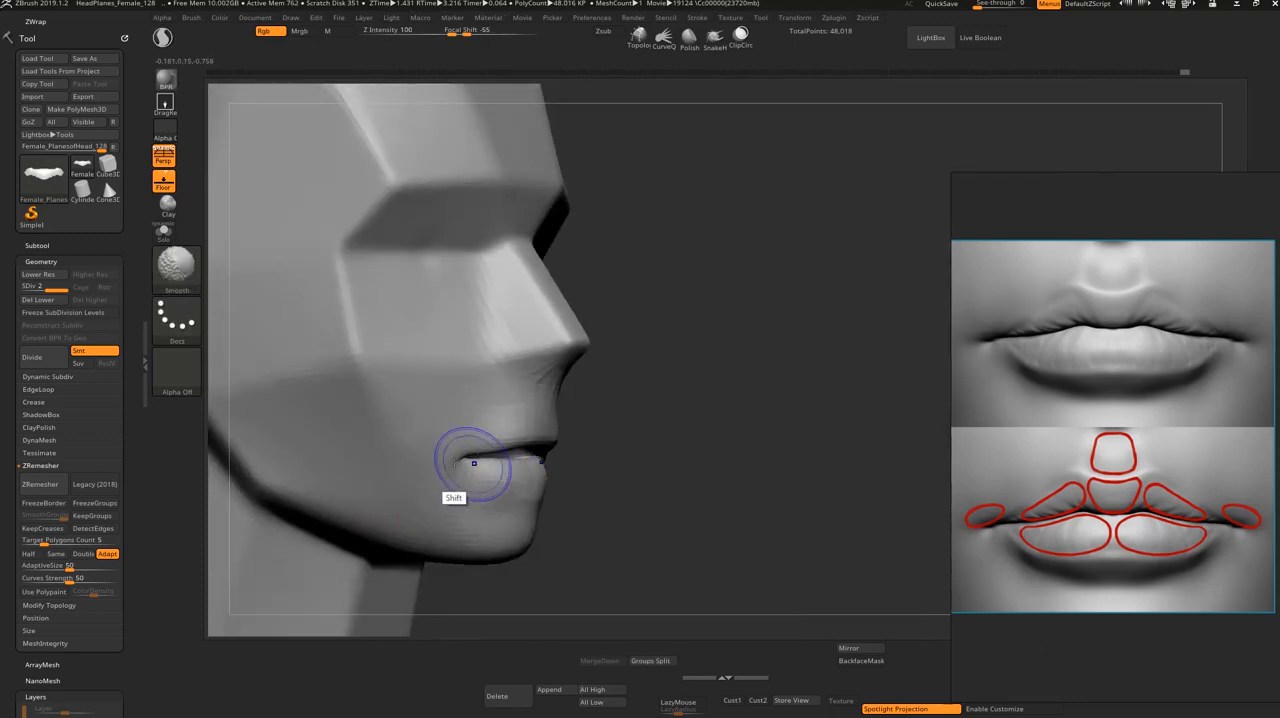
mouse_move(651, 486)
left_mouse_down("shift")
mouse_move(774, 480)
mouse_move(685, 449)
left_mouse_up("shift")
left_click_drag(391, 489, 434, 583, "shift")
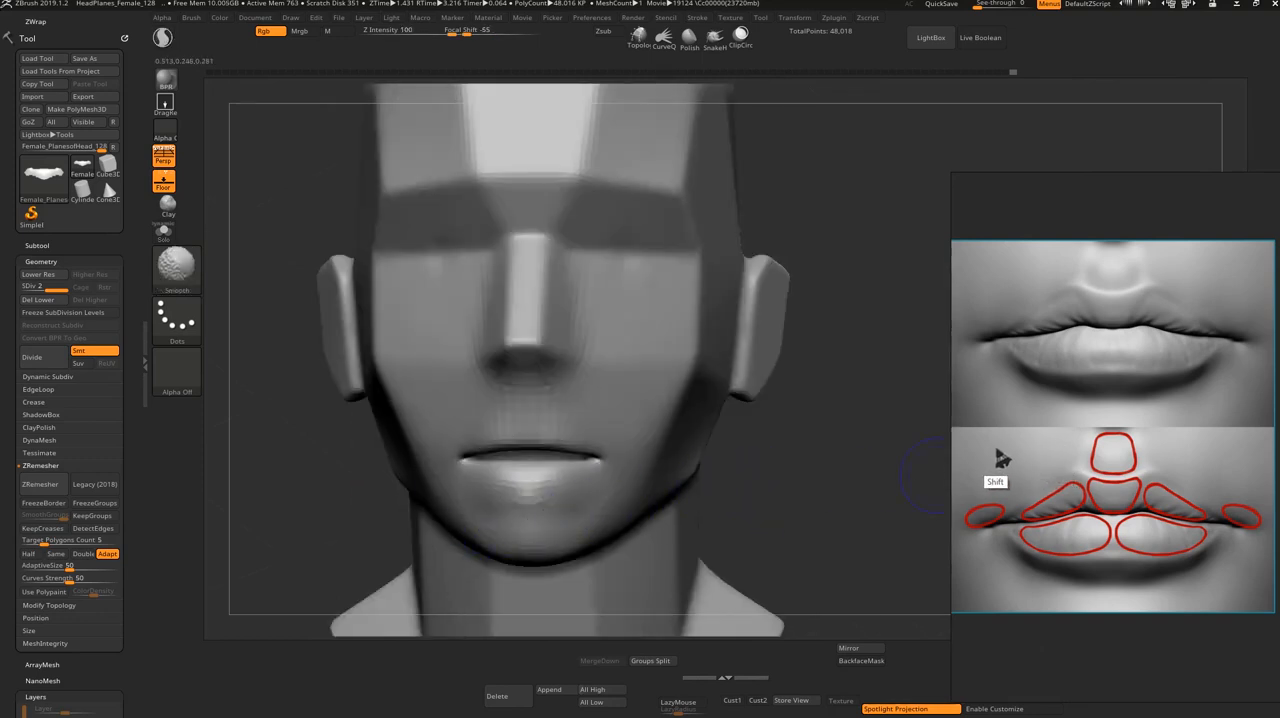
Step: Refine the isolated upper lip's lower edge, restore the whole head, and subdivide it to level 3
mouse_move(757, 466)
left_mouse_down("alt")
mouse_move(766, 449)
mouse_move(758, 565)
left_mouse_up("alt")
left_click(608, 357, "ctrl+shift")
key("s")
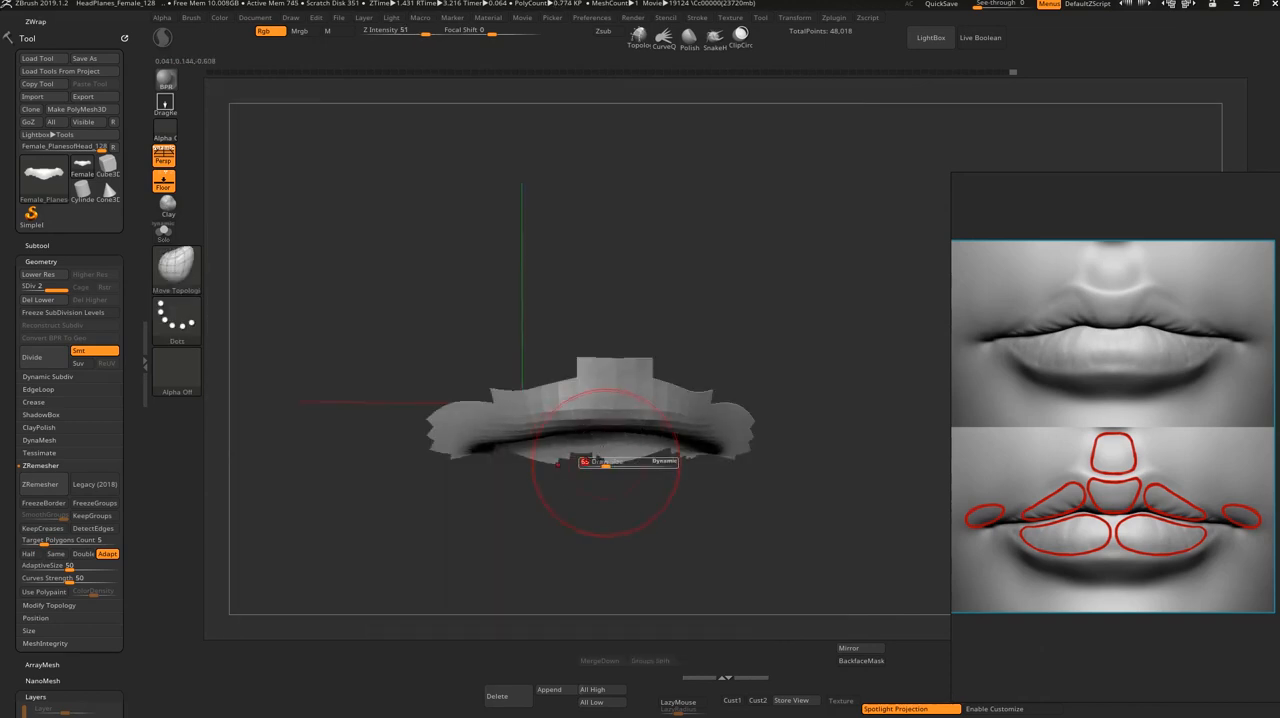
left_click_drag(603, 461, 608, 461)
left_click(560, 527, "ctrl+shift")
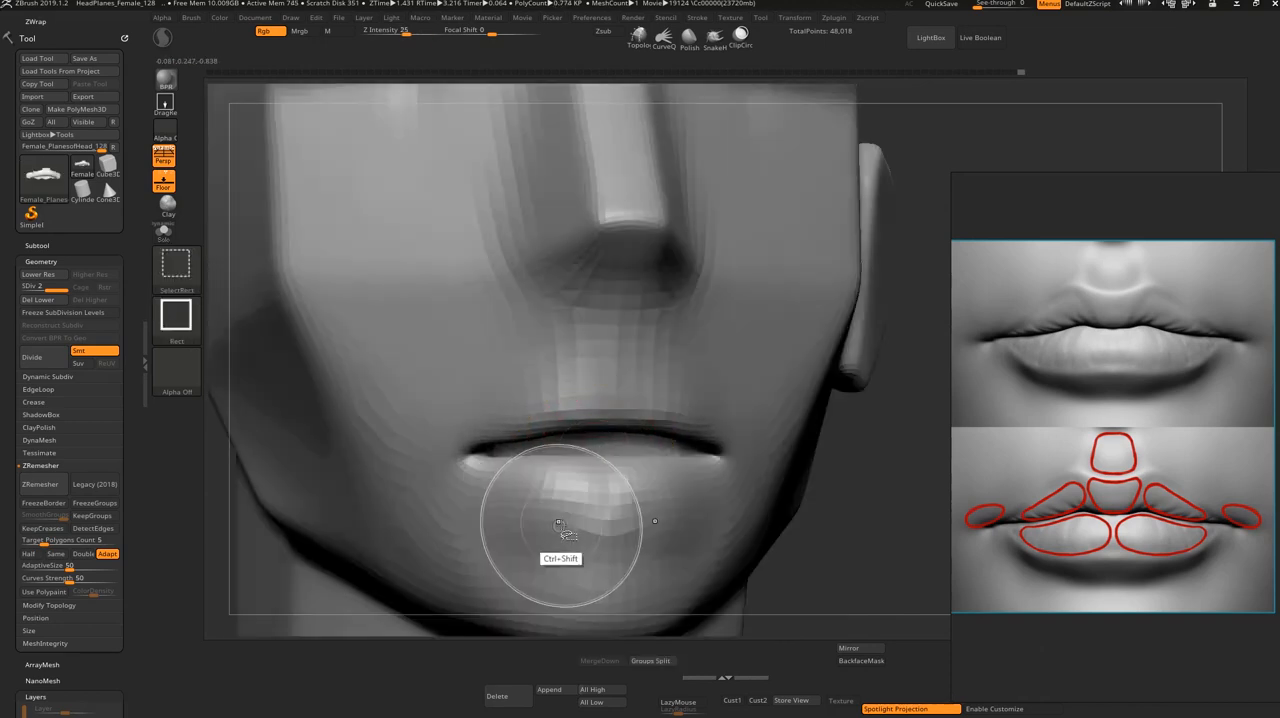
key("ctrl+d")
Step: Raise a ridge along the upper lip's outline, from Cupid's bow to the mouth corners, with the inverted DamStandard brush
key("s")
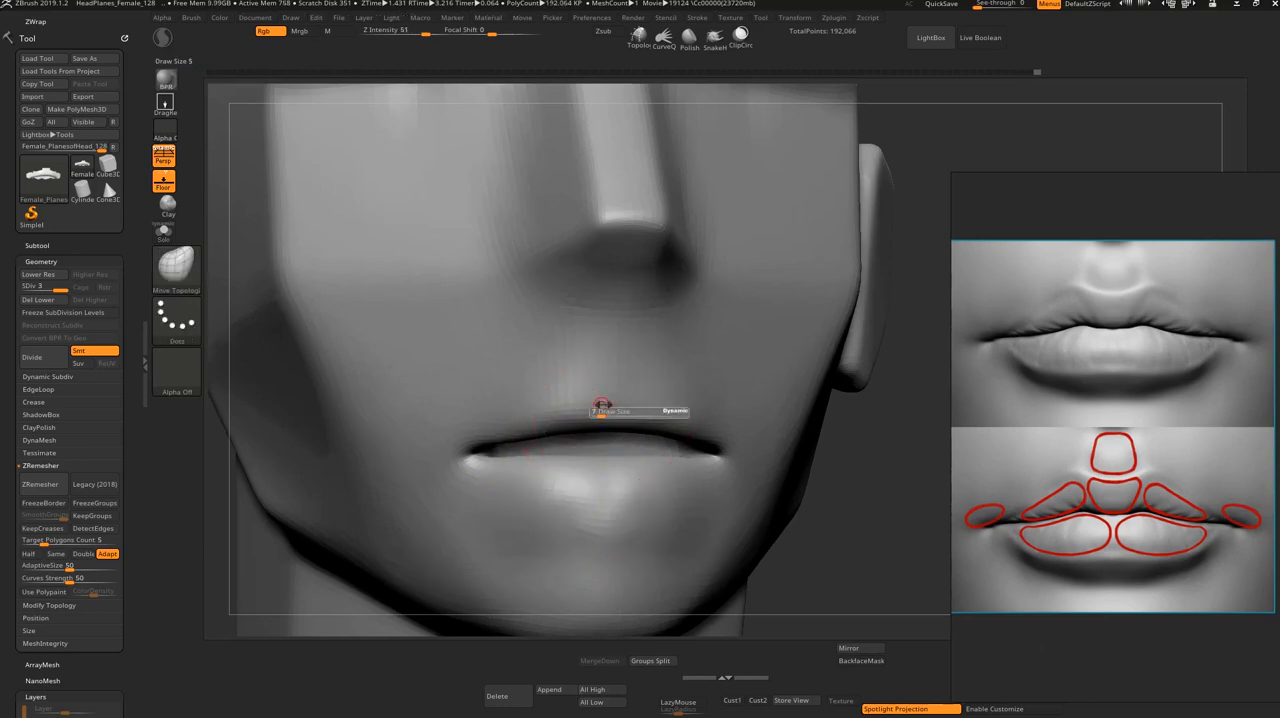
key("b")
key("d")
key("s")
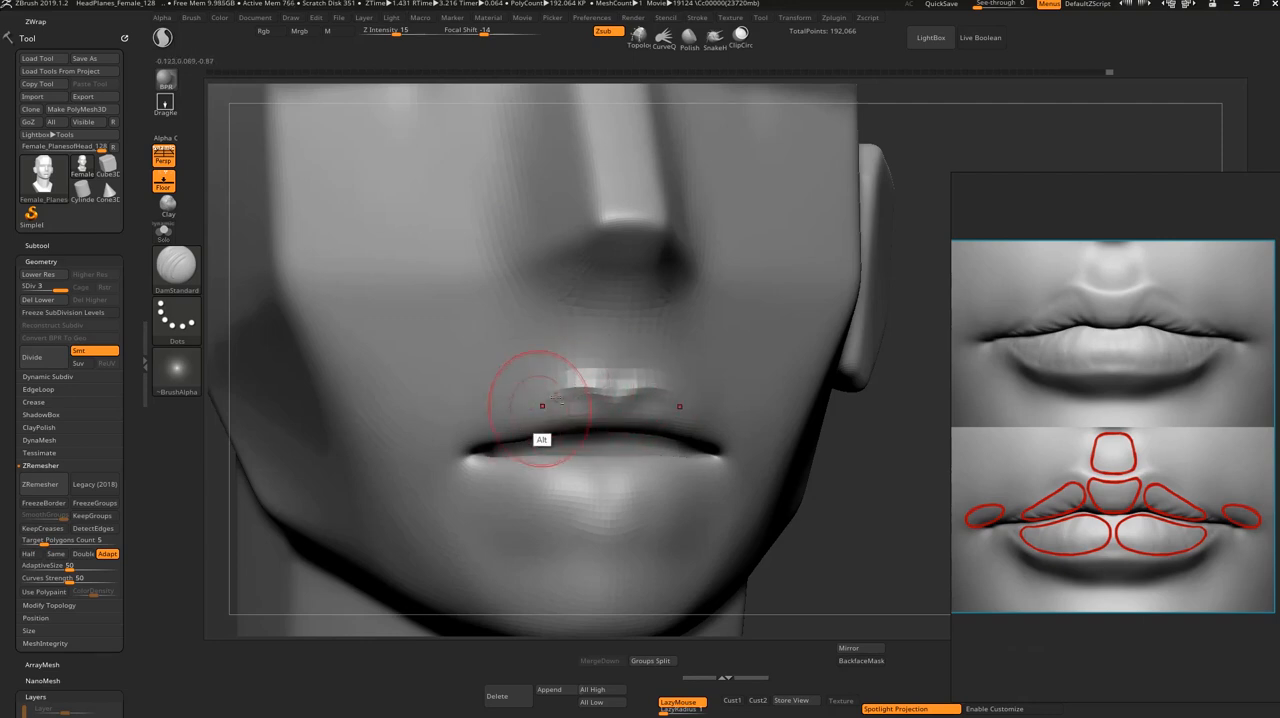
left_click_drag(542, 406, 459, 448, "alt")
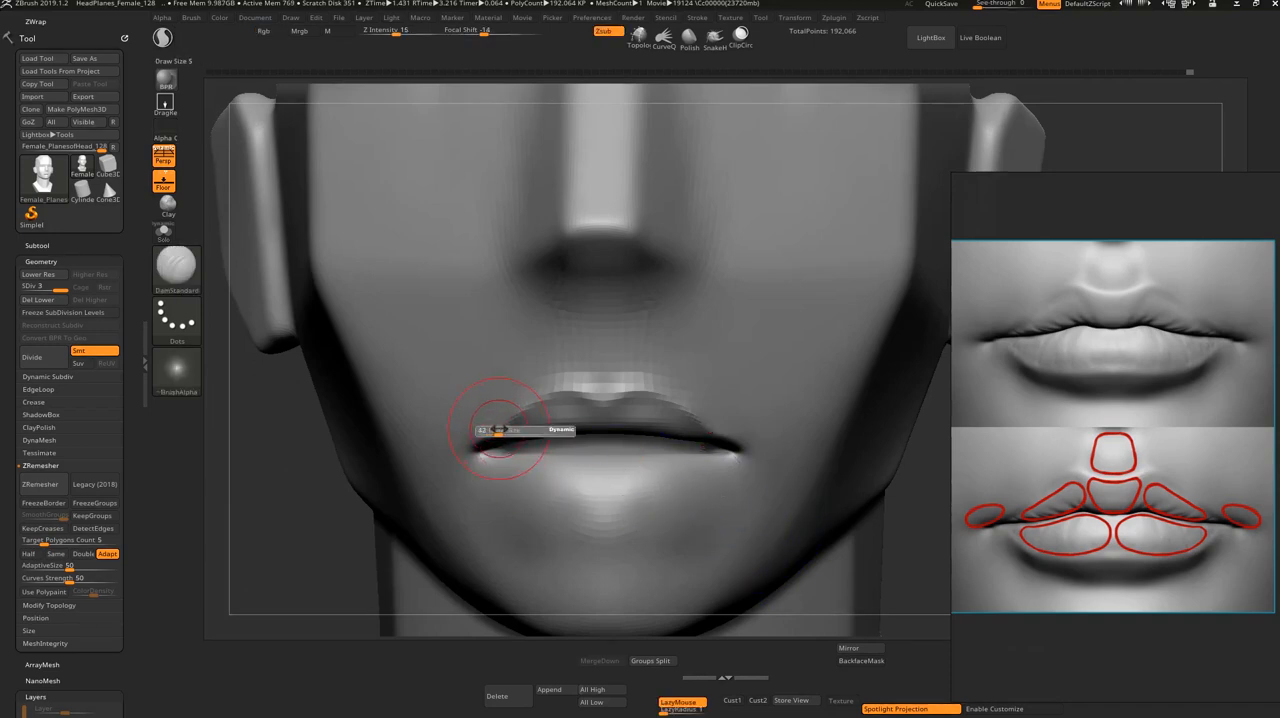
Step: Isolate the upper-lip polygroup and build up volume along both of its sides with the ClayBuildup brush
key("b")
key("m")
key("v")
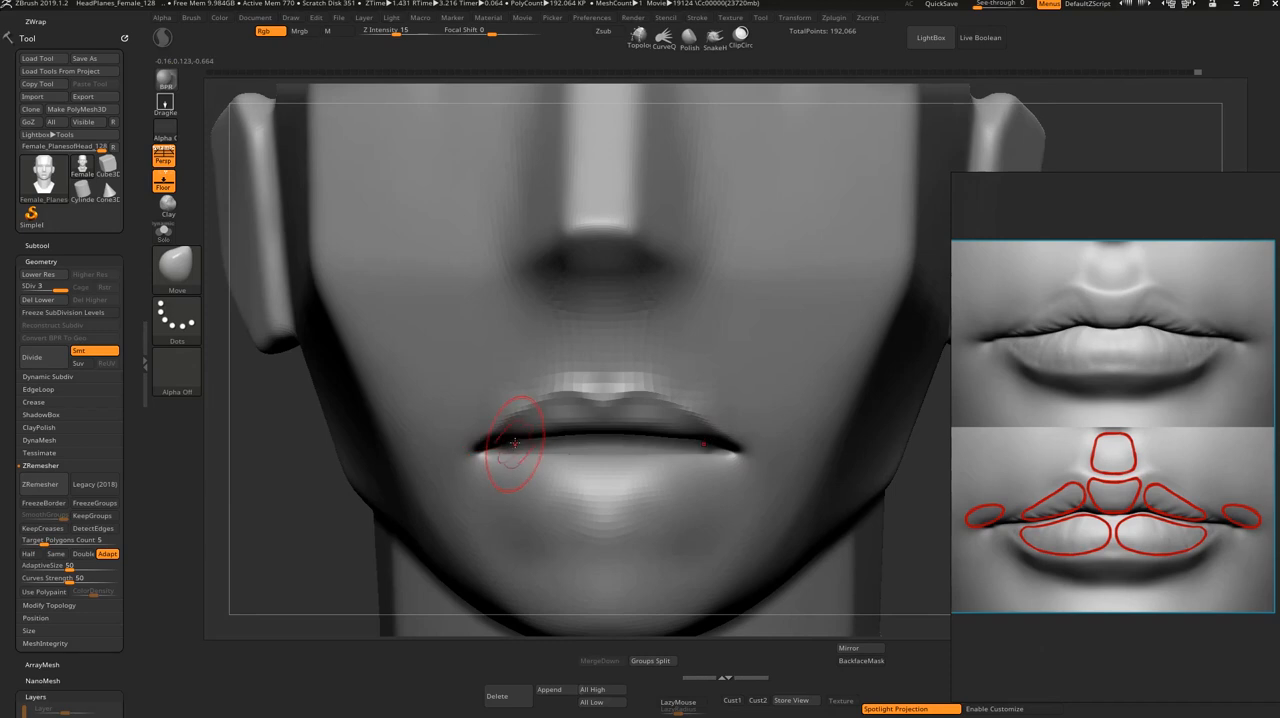
left_click(543, 423, "ctrl+shift")
left_click_drag(414, 554, 428, 456)
left_click_drag(823, 355, 817, 426, "alt")
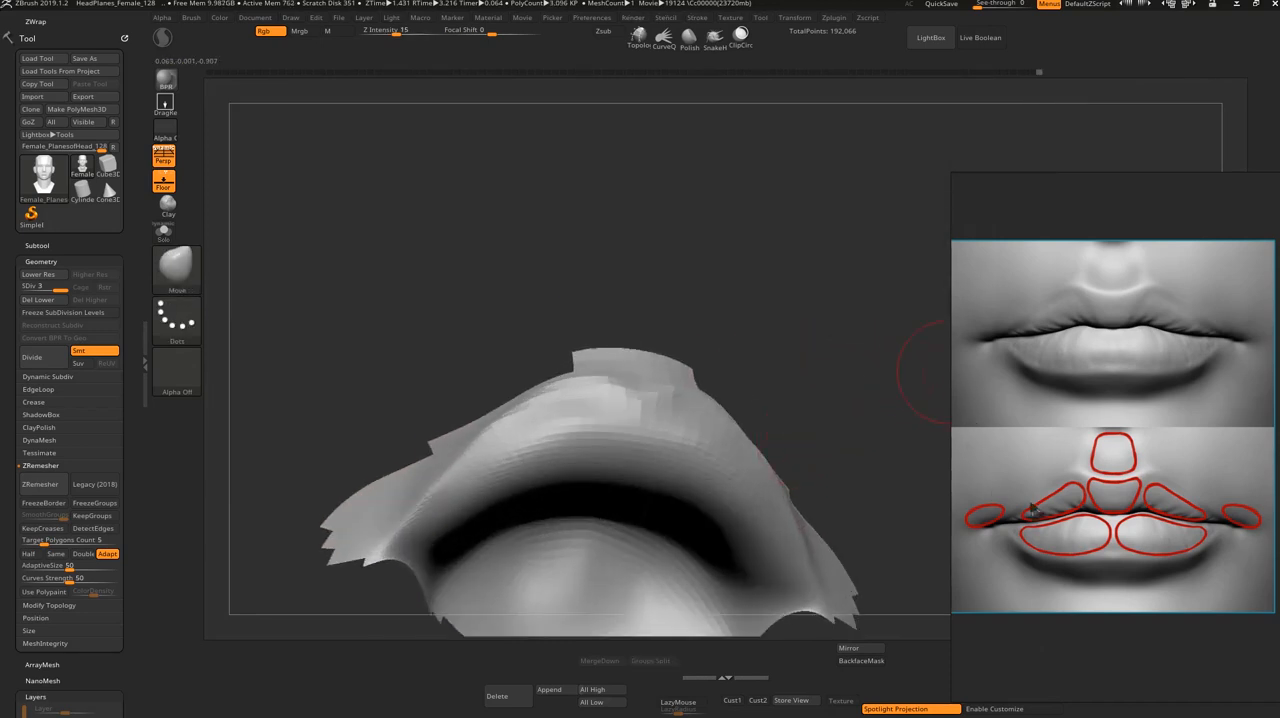
left_click_drag(825, 349, 836, 354)
key("b")
key("c")
key("b")
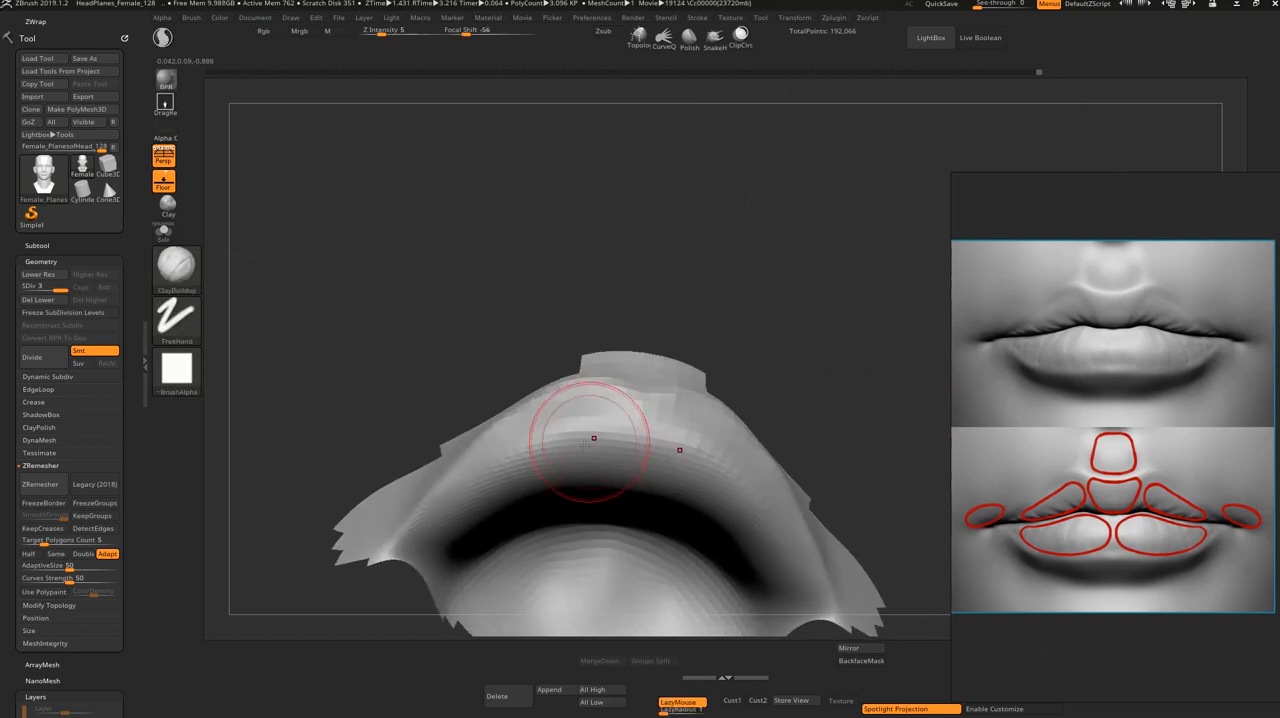
left_click_drag(580, 437, 560, 459, "shift")
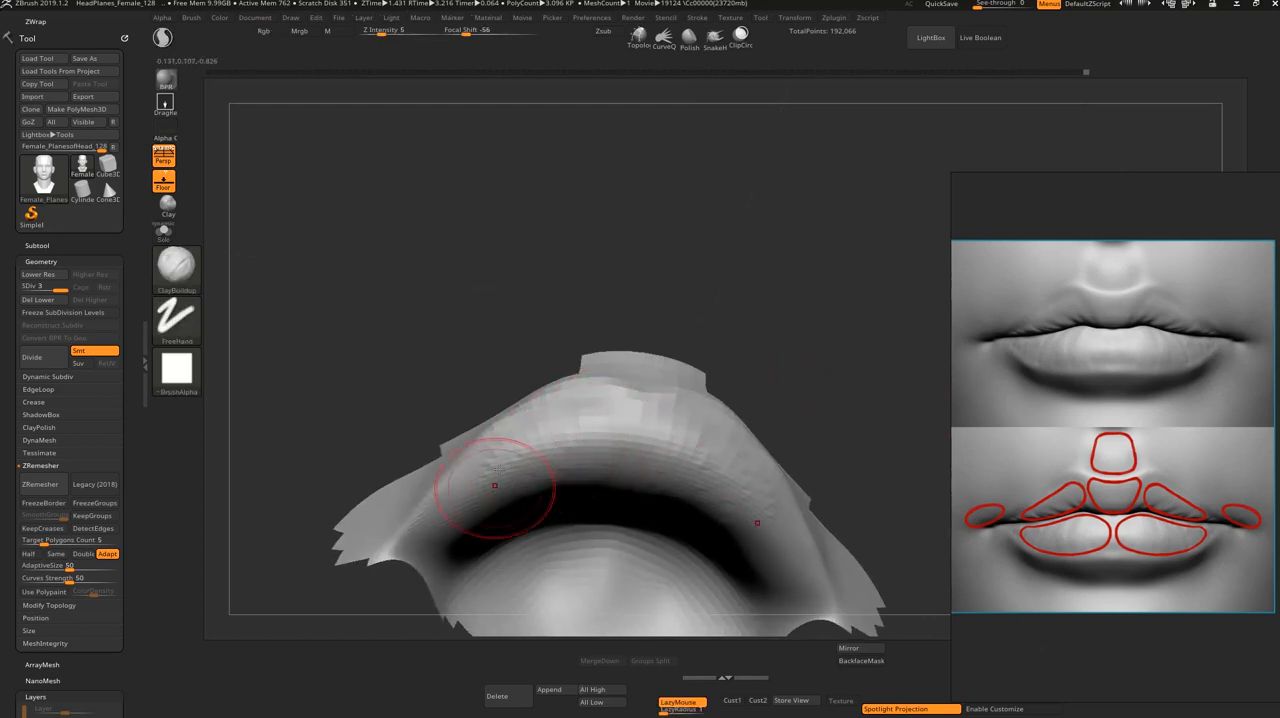
left_click_drag(827, 302, 766, 437)
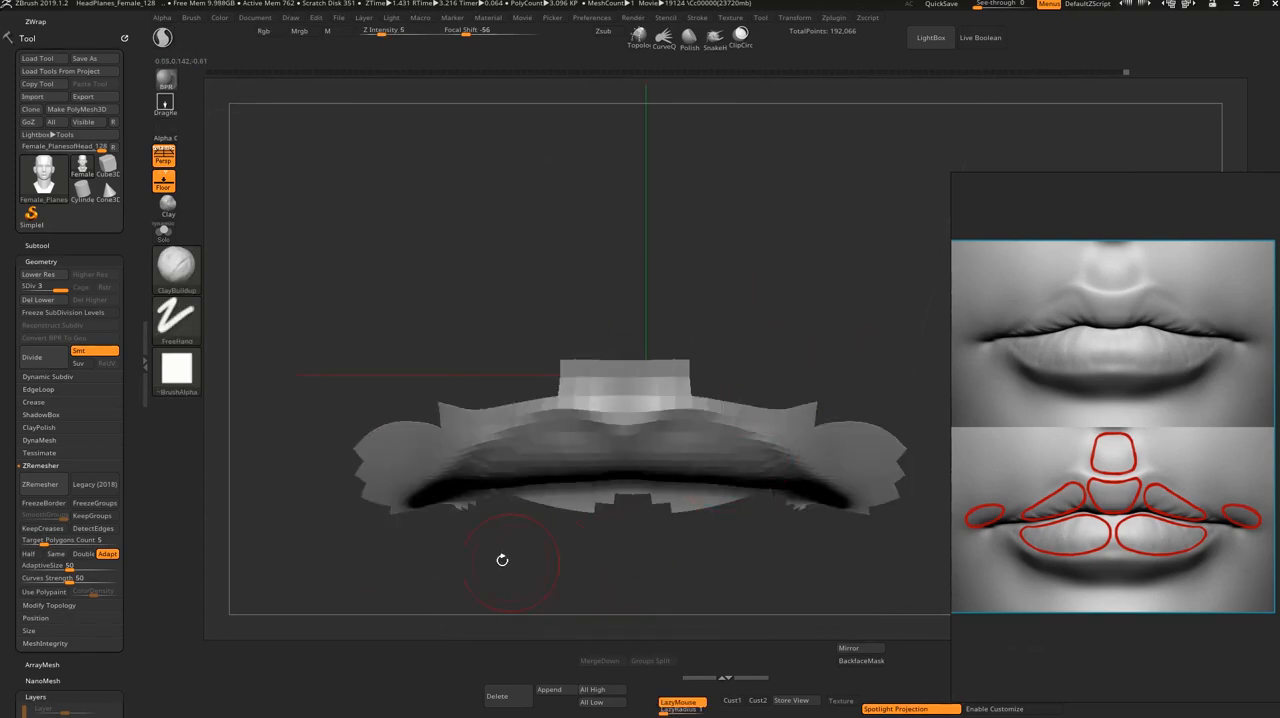
Step: Thicken the upper lip's sides, build up its central tubercle with the ClayBuildup brush, and show the whole head
left_click_drag(500, 557, 470, 520)
key("s")
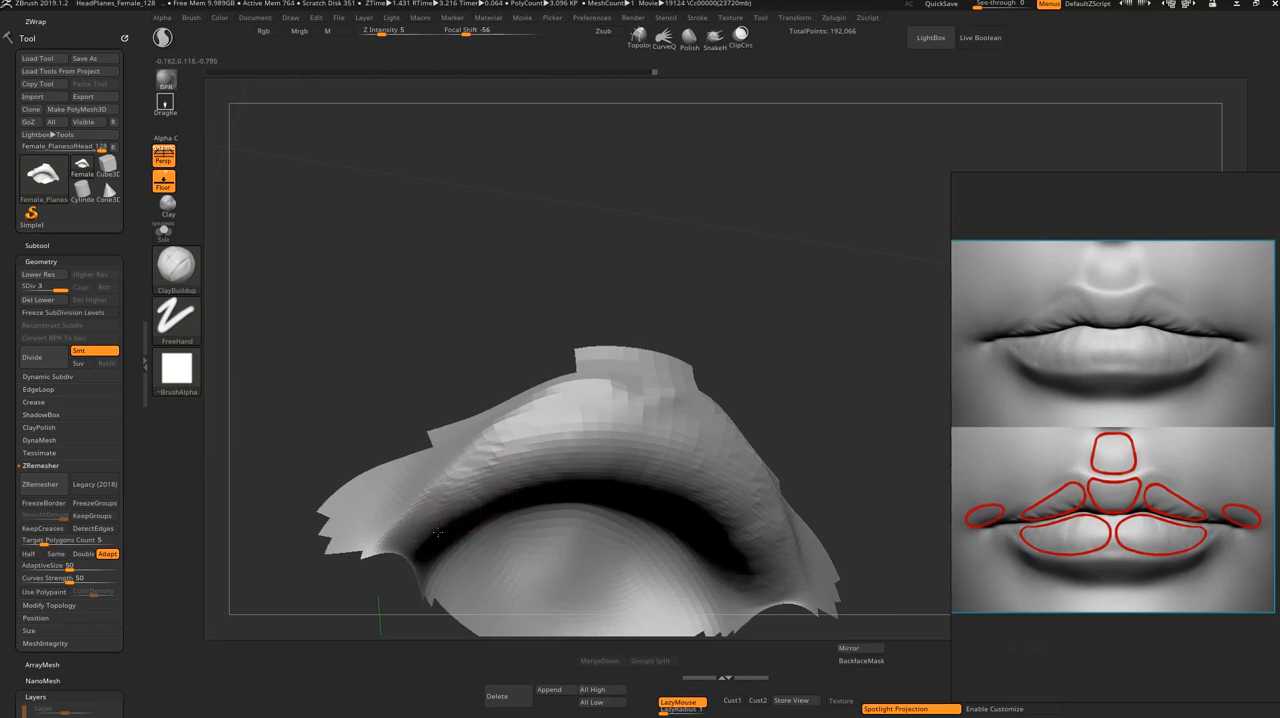
left_click_drag(810, 350, 813, 406, "shift")
left_click_drag(543, 605, 542, 512)
left_click_drag(591, 441, 580, 436)
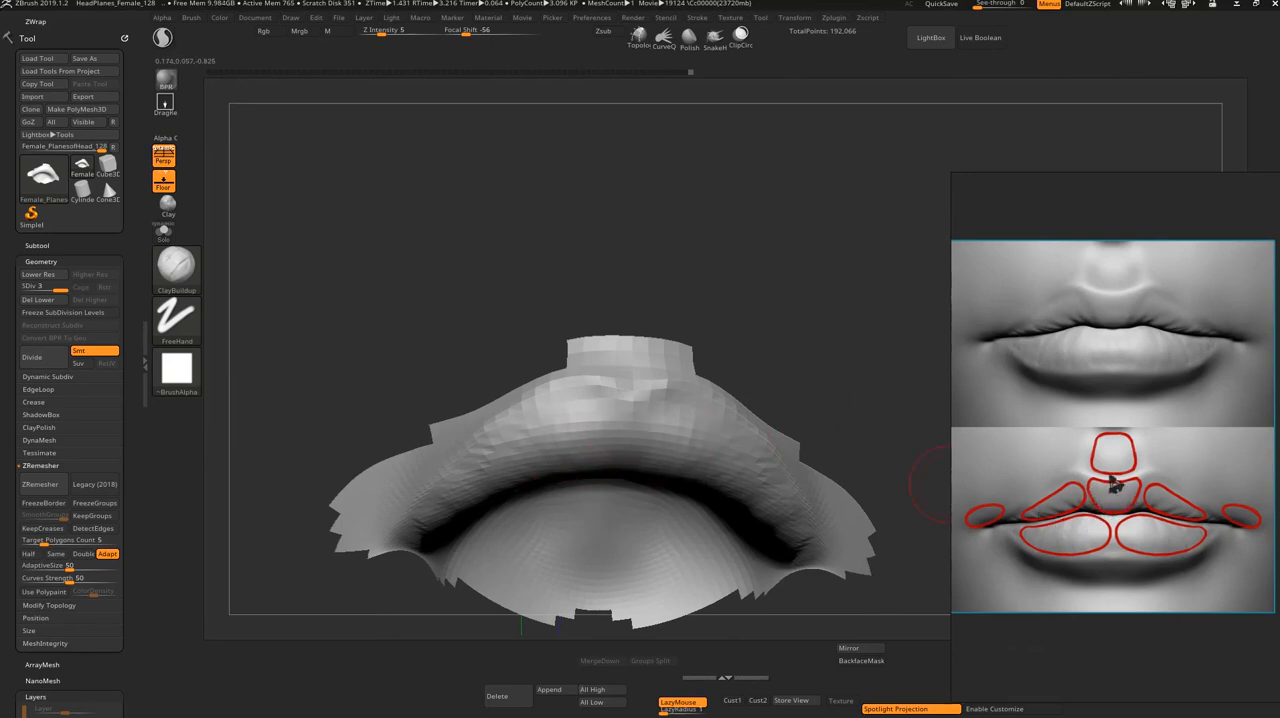
left_click_drag(822, 399, 800, 405)
mouse_move(666, 410)
left_mouse_down()
mouse_move(642, 411)
mouse_move(648, 421)
mouse_move(605, 457)
mouse_move(674, 460)
left_mouse_up()
left_click_drag(800, 368, 811, 414, "shift")
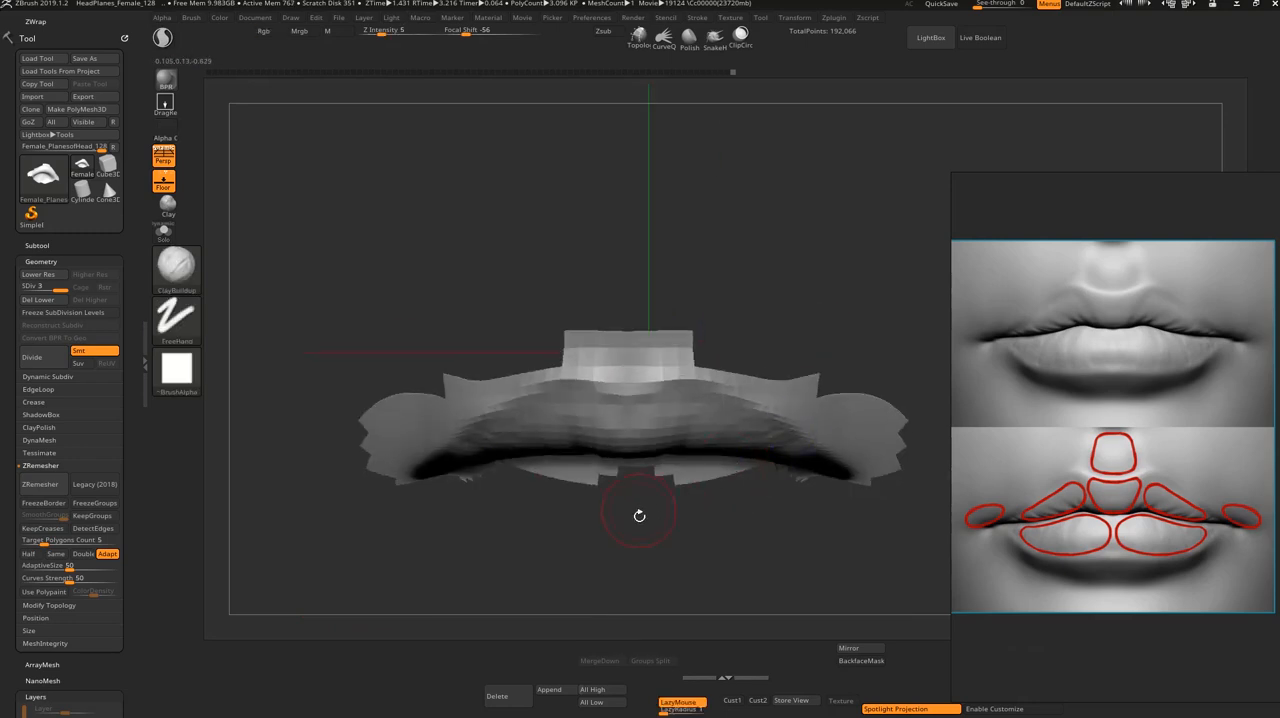
mouse_move(640, 514)
left_mouse_down()
mouse_move(680, 438)
mouse_move(664, 434)
left_mouse_up()
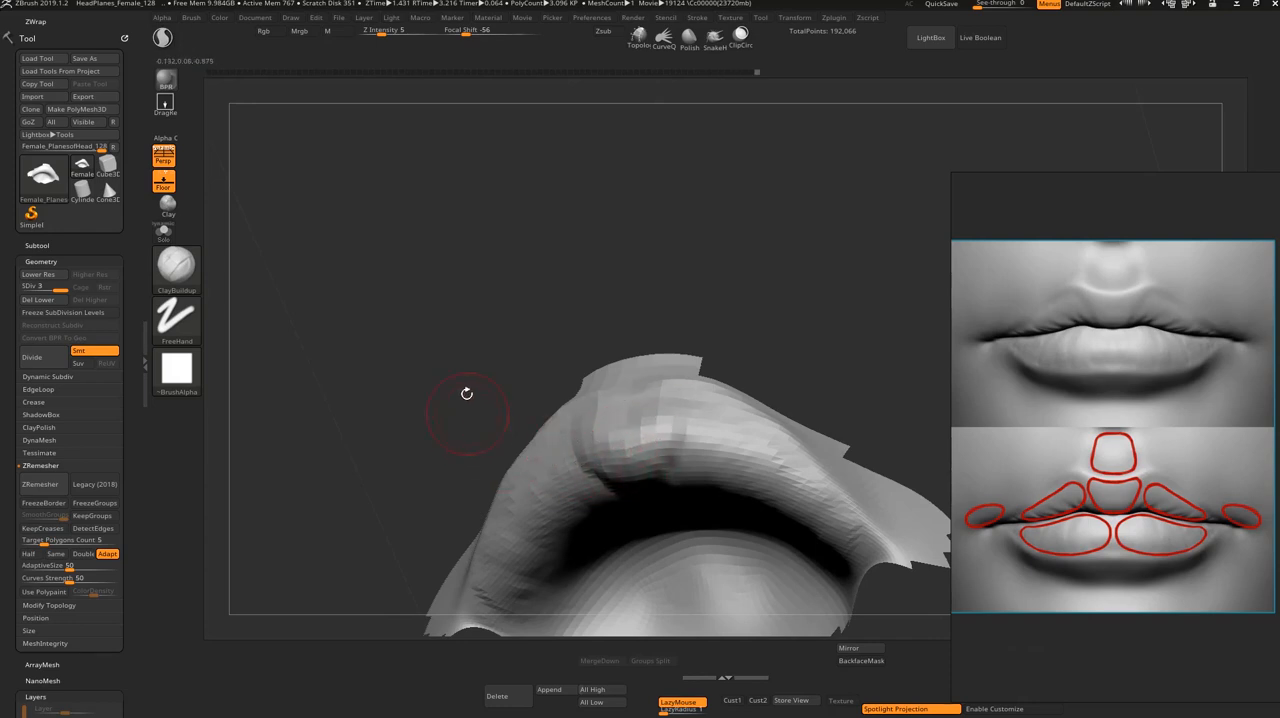
left_click_drag(466, 394, 663, 573, "shift")
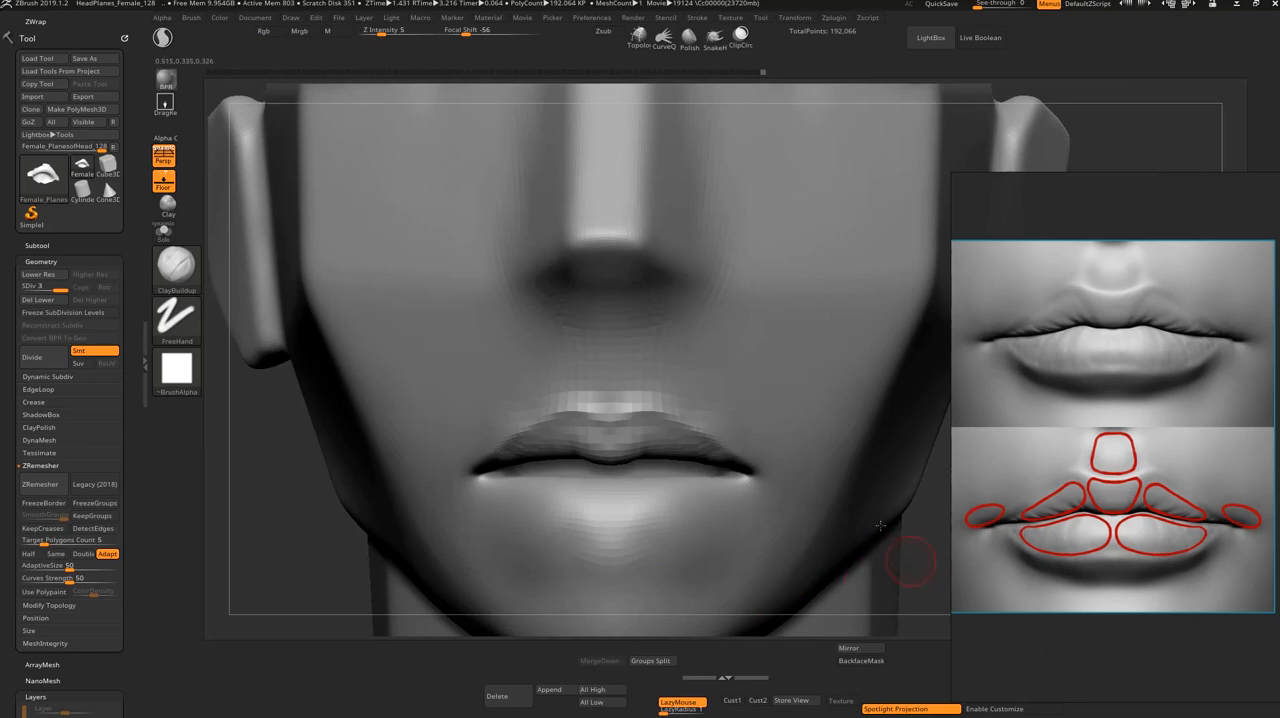
Step: Fill the upper lip beside its center with ClayBuildup and lift the peaks of Cupid's bow with the Move brush
left_click_drag(578, 433, 602, 424)
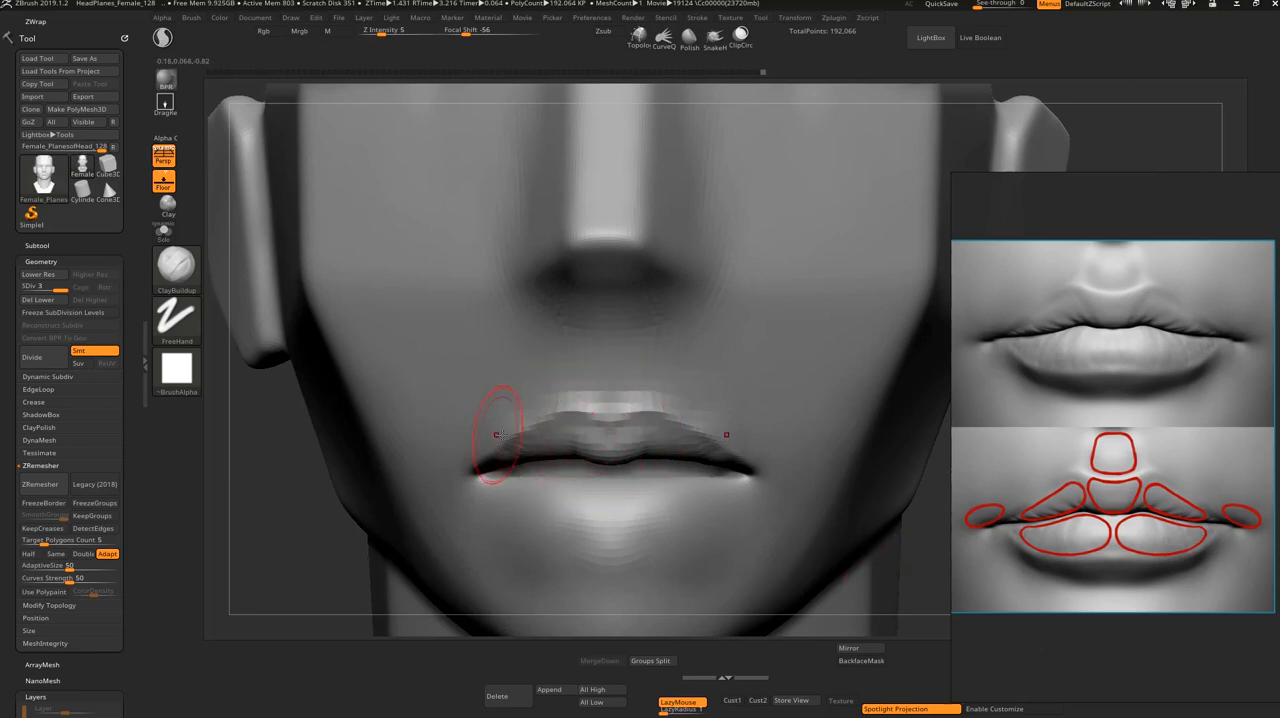
key("b")
key("m")
key("v")
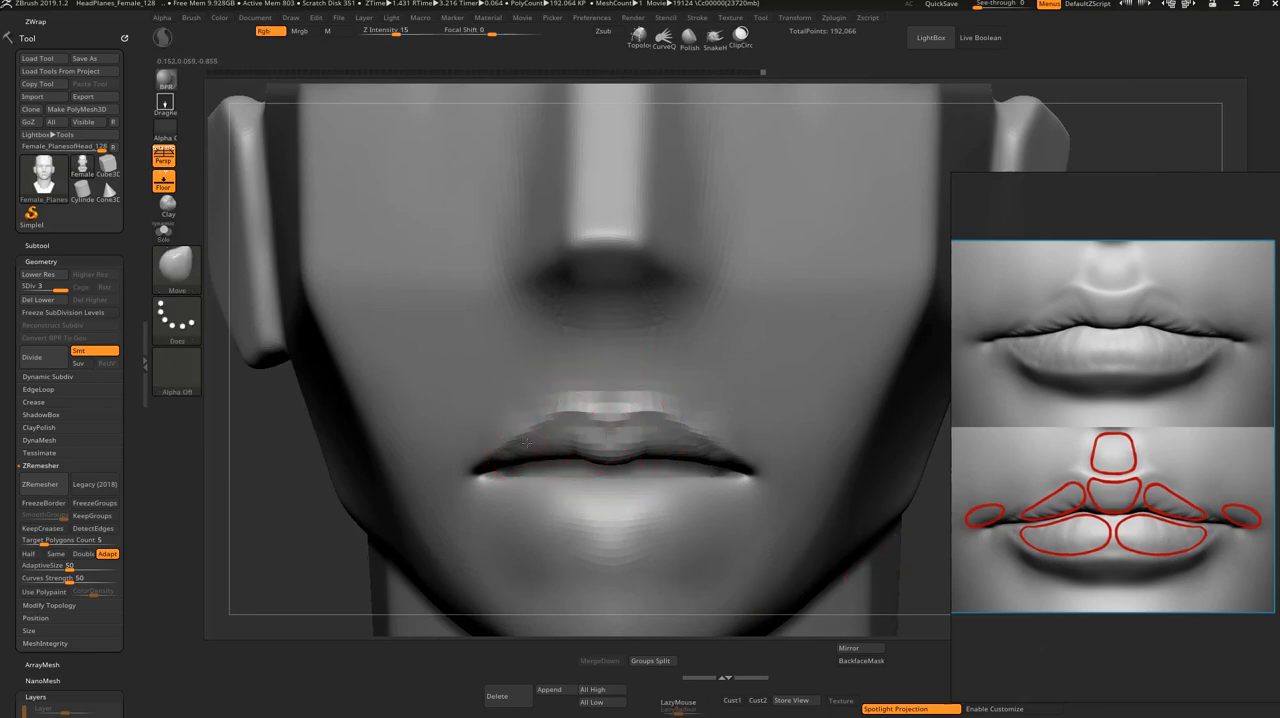
left_click_drag(579, 409, 570, 389)
Step: Adjust the lip seam and the mouth corners with the Move brush, working from the profile and front views
left_click_drag(885, 541, 847, 575)
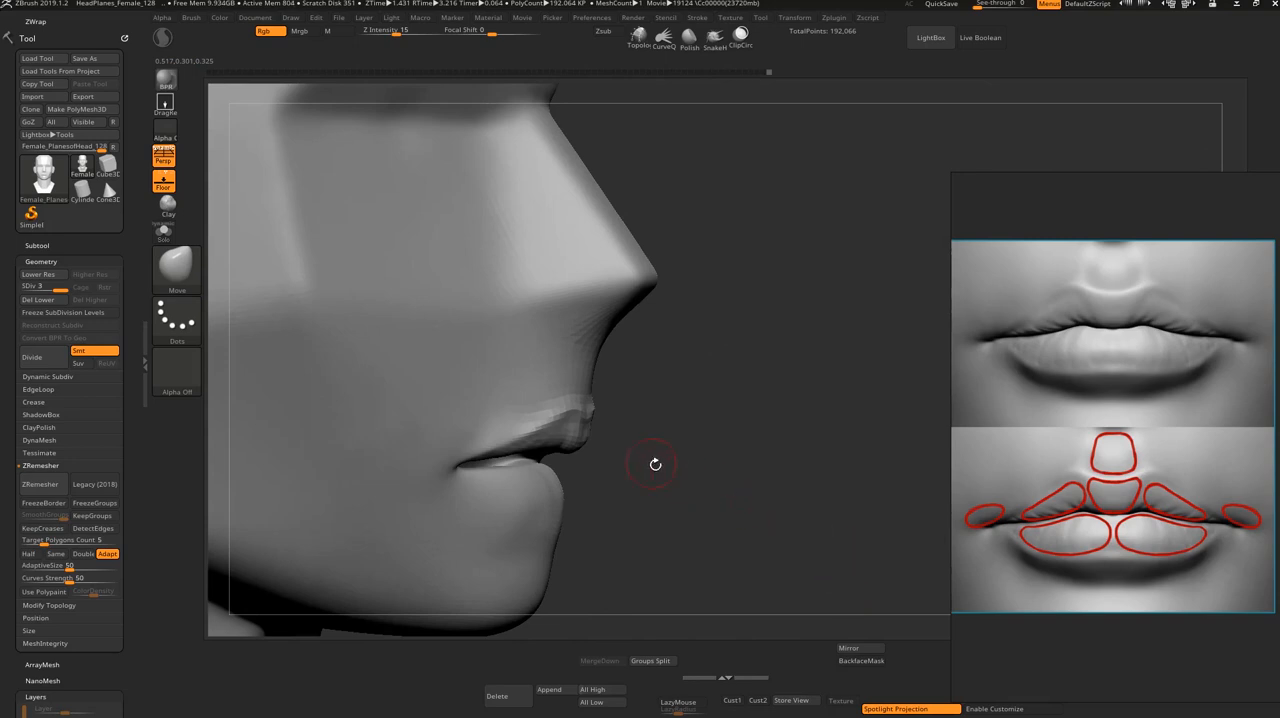
mouse_move(655, 464)
left_mouse_down()
mouse_move(677, 440)
mouse_move(631, 468)
mouse_move(620, 455)
left_mouse_up()
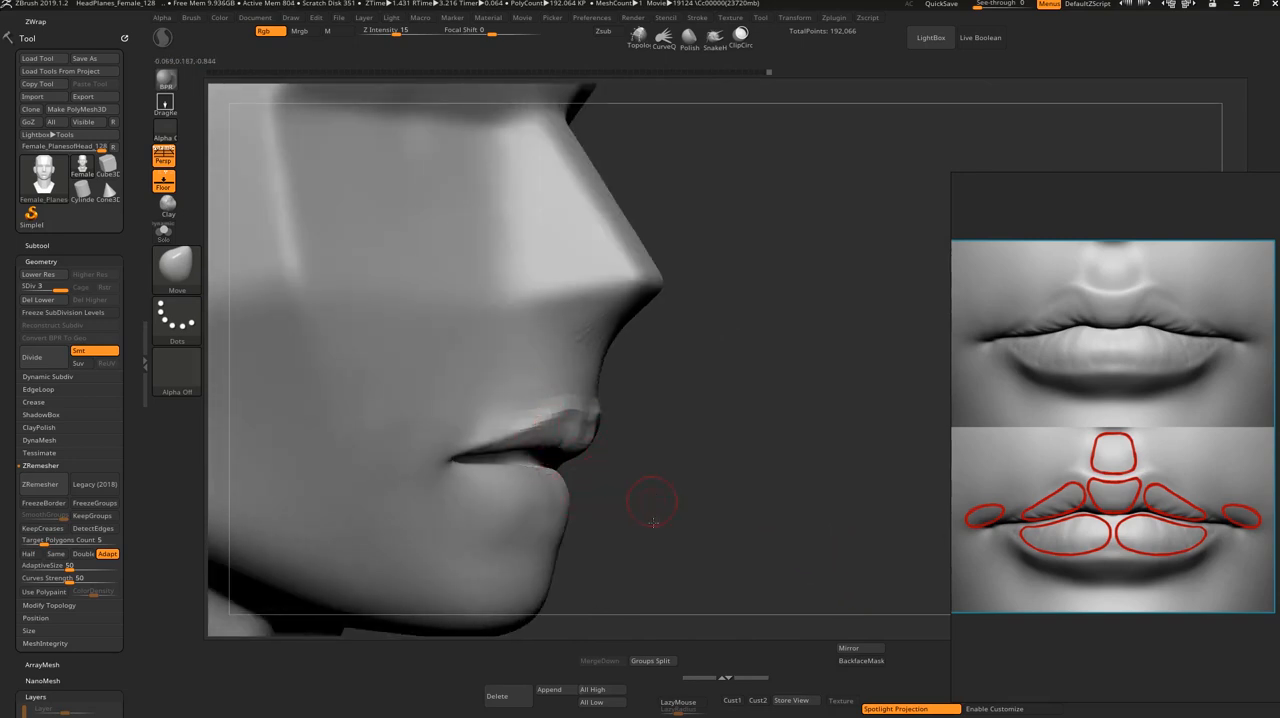
left_click_drag(652, 522, 562, 459)
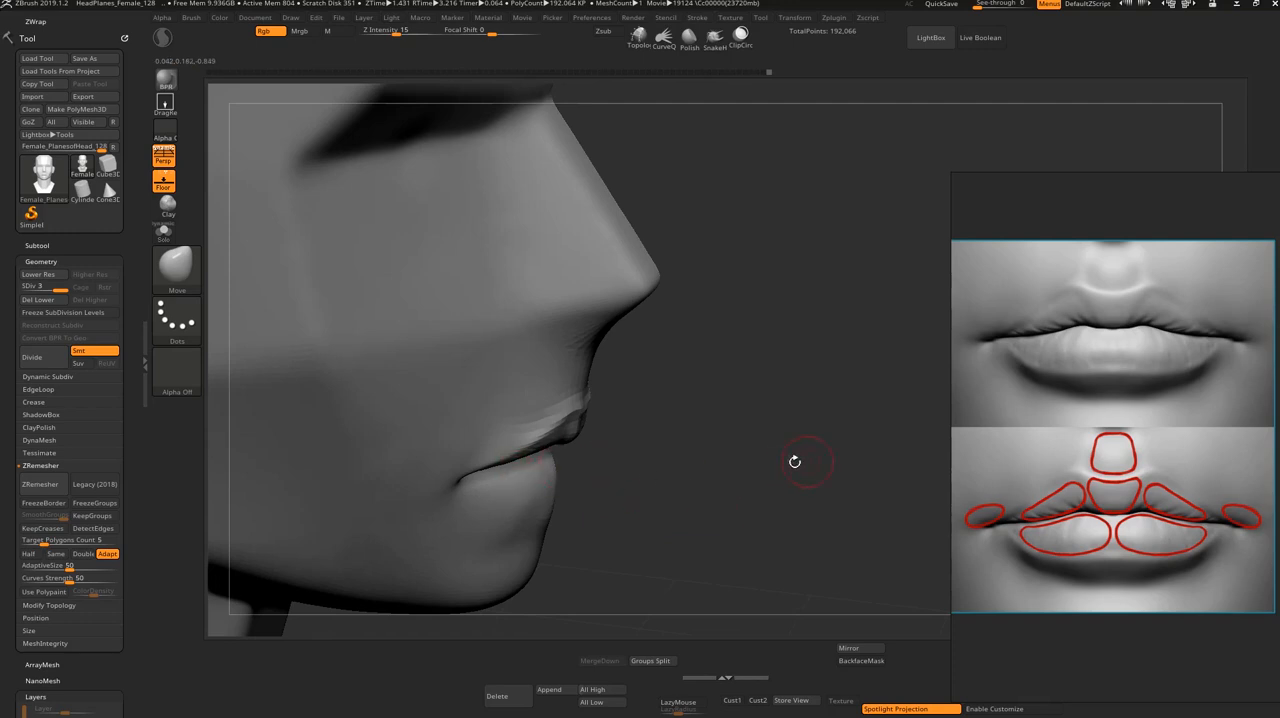
left_click_drag(645, 510, 623, 480, "shift")
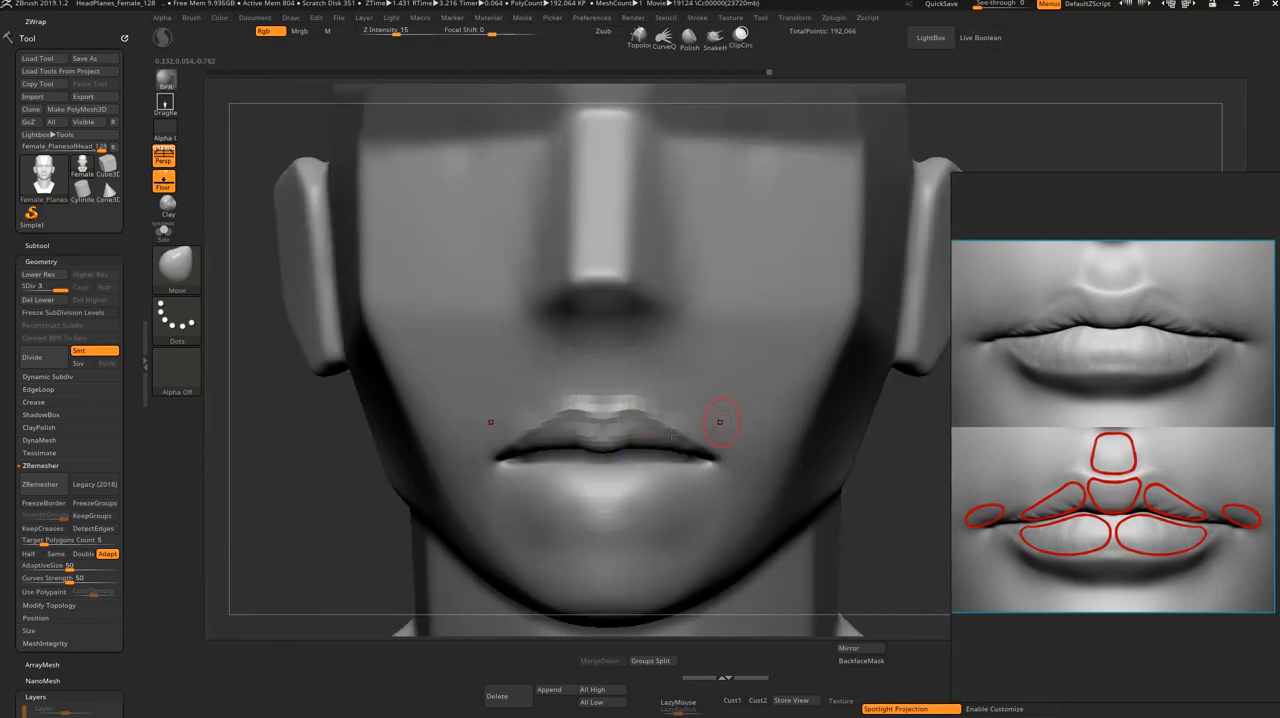
left_click_drag(871, 519, 860, 556)
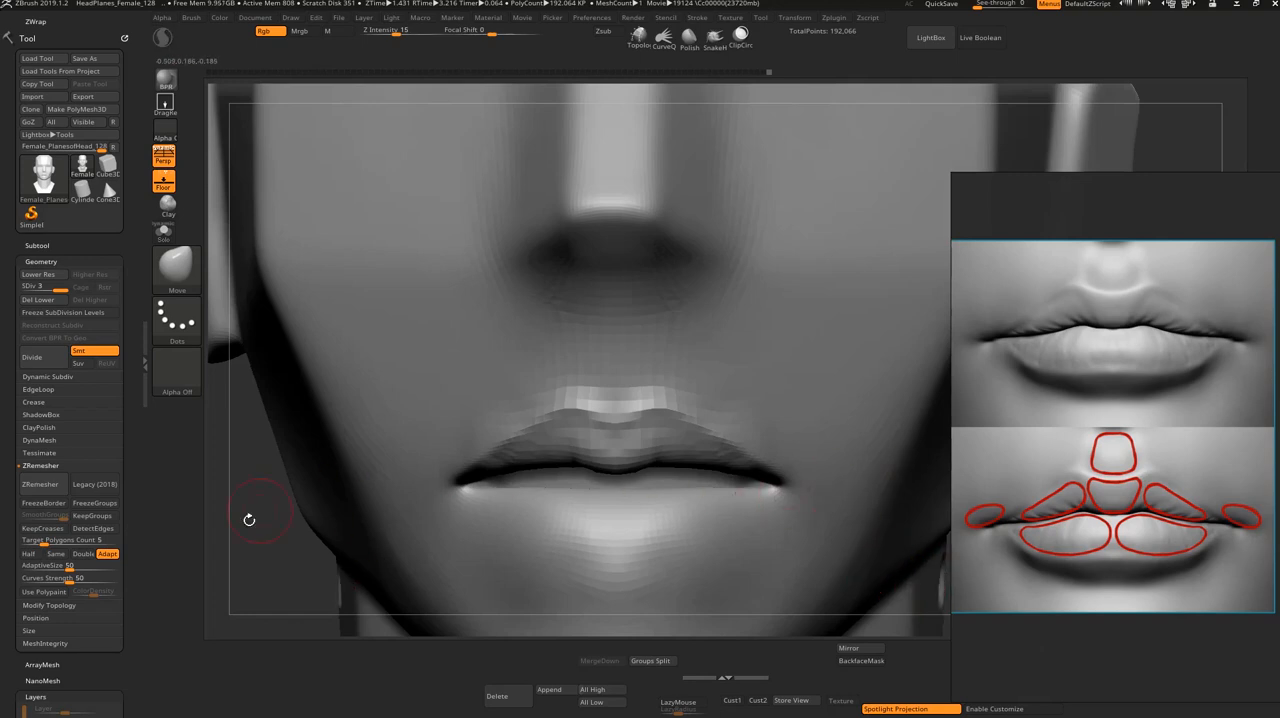
left_click_drag(243, 540, 335, 453)
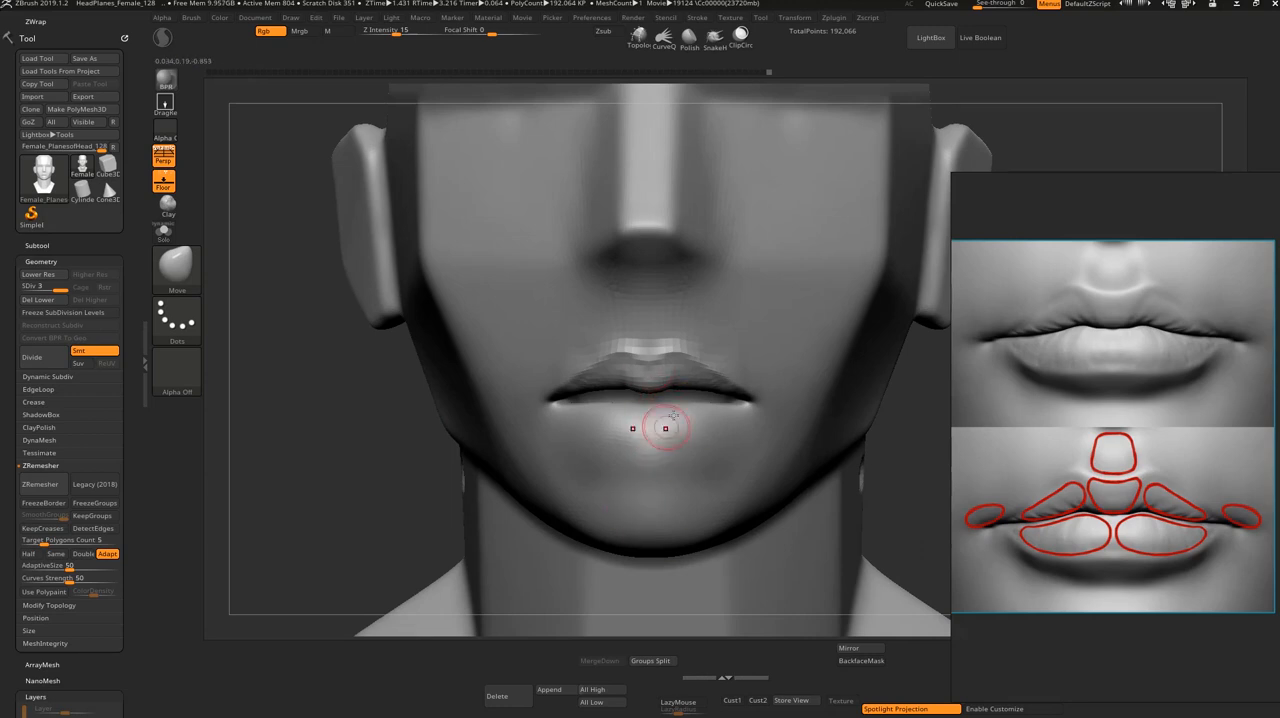
Step: Isolate the lower-lip polygroup, define the lip's lower edge with the DamStandard brush, and smooth its outer ends on the whole head
key("ctrl+shift")
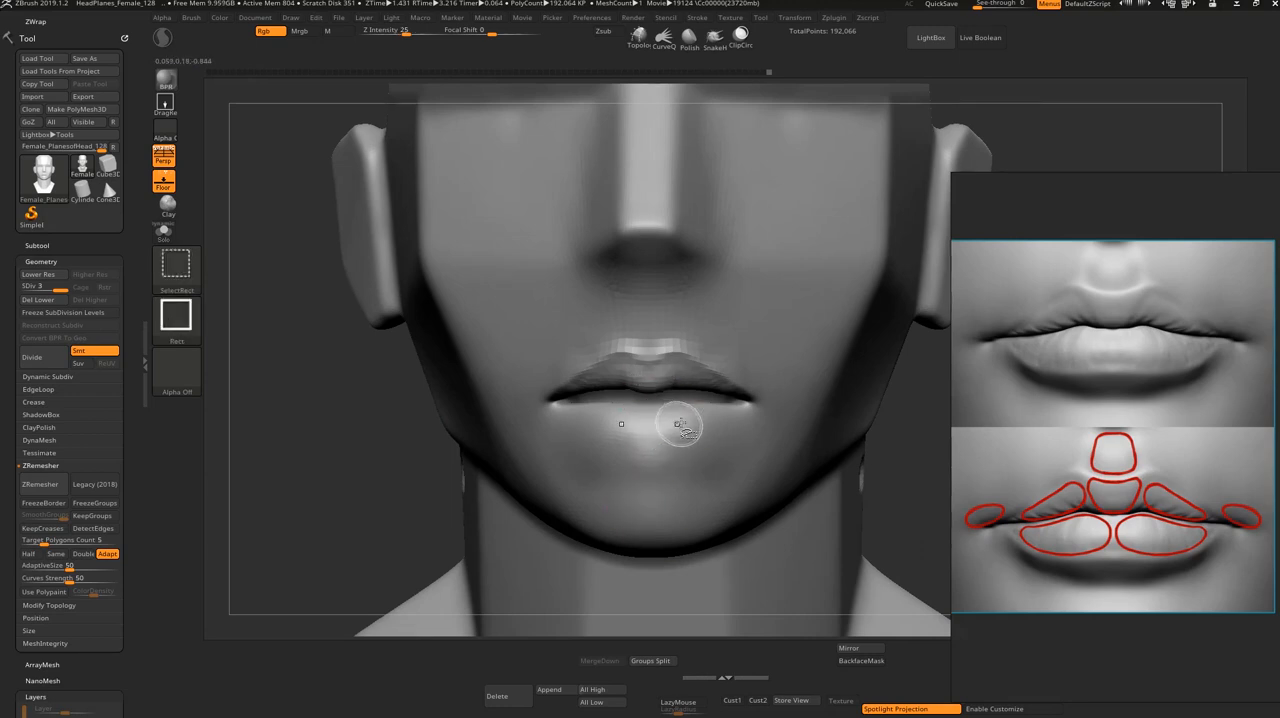
left_click(674, 428, "ctrl+shift")
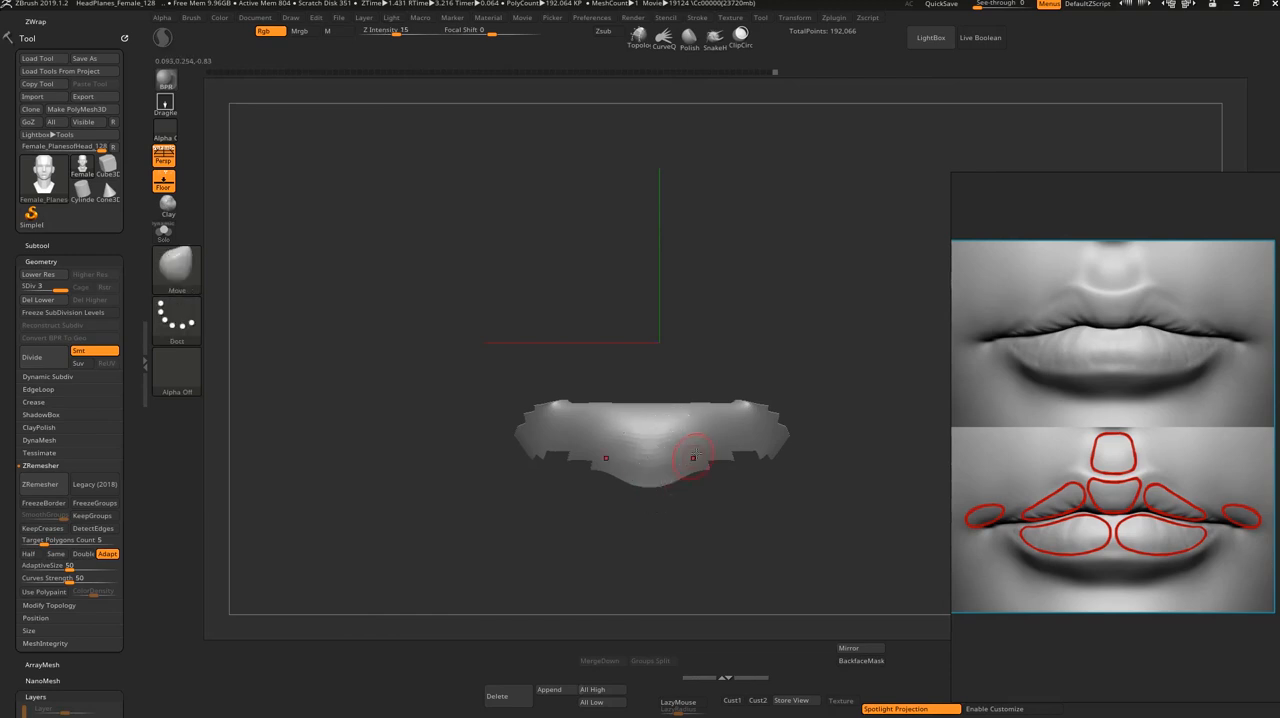
key("b")
key("d")
key("s")
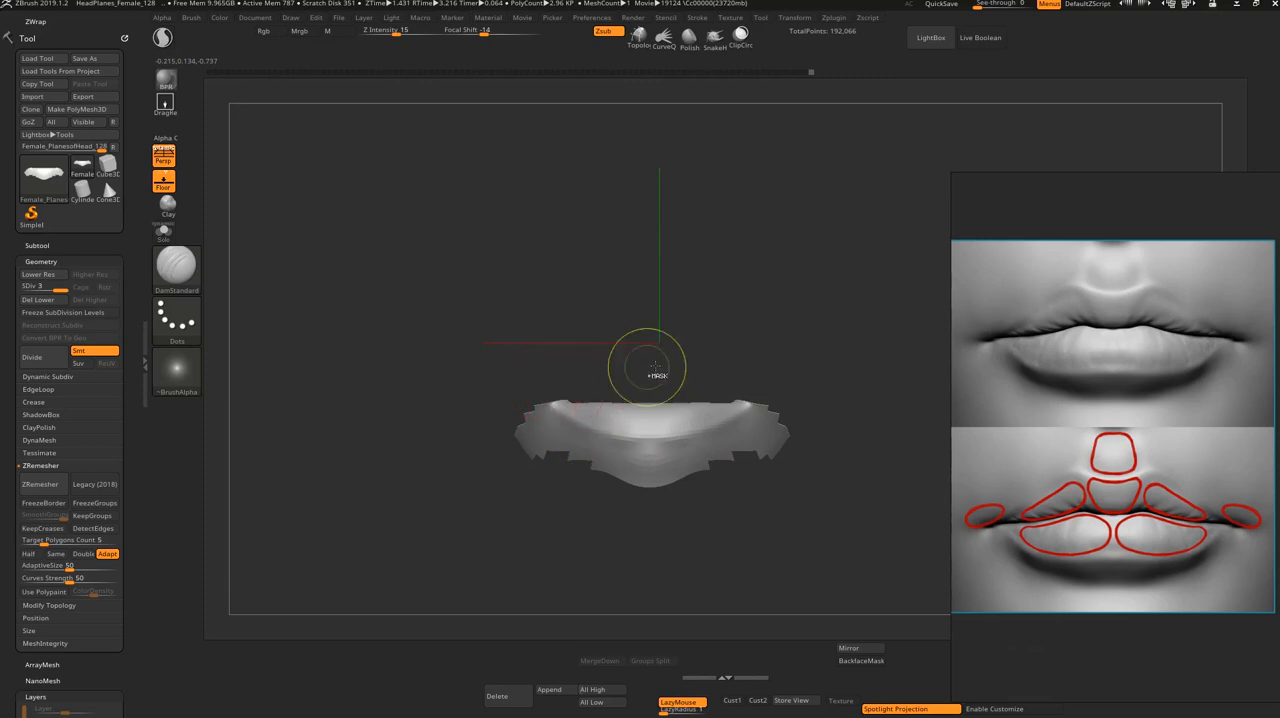
left_click(646, 366, "ctrl+shift")
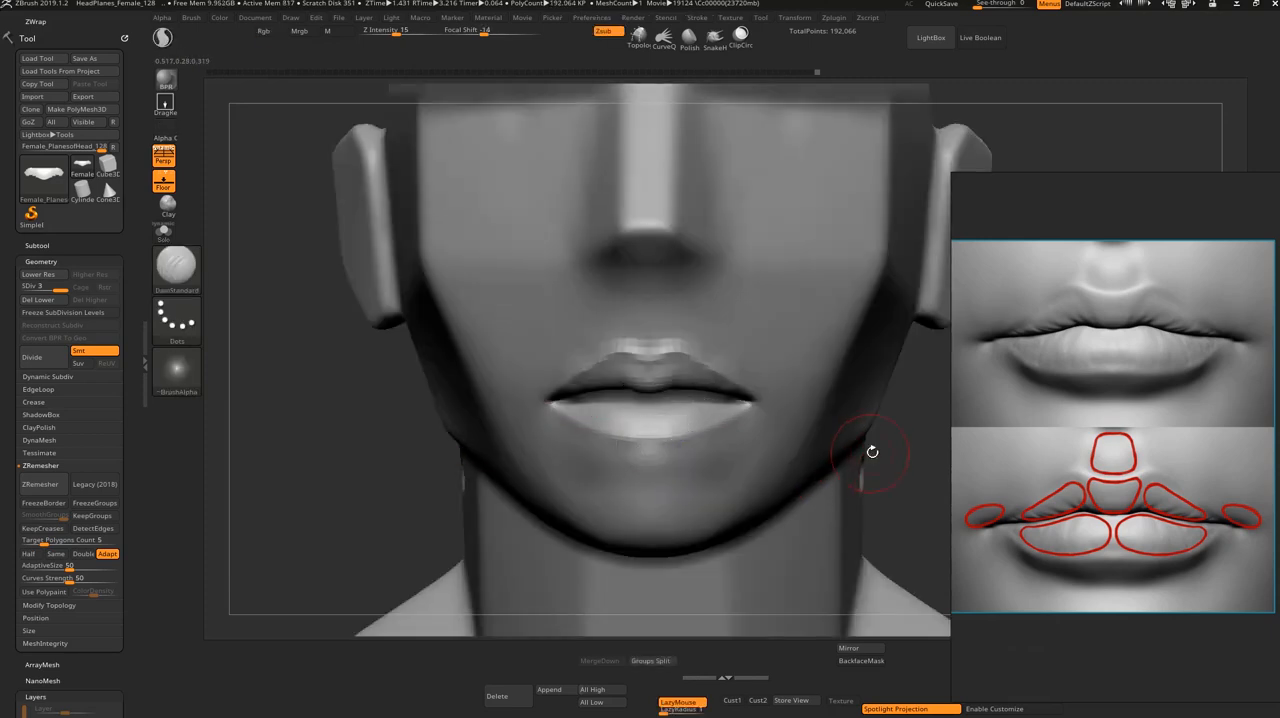
left_click_drag(872, 452, 904, 450, "alt")
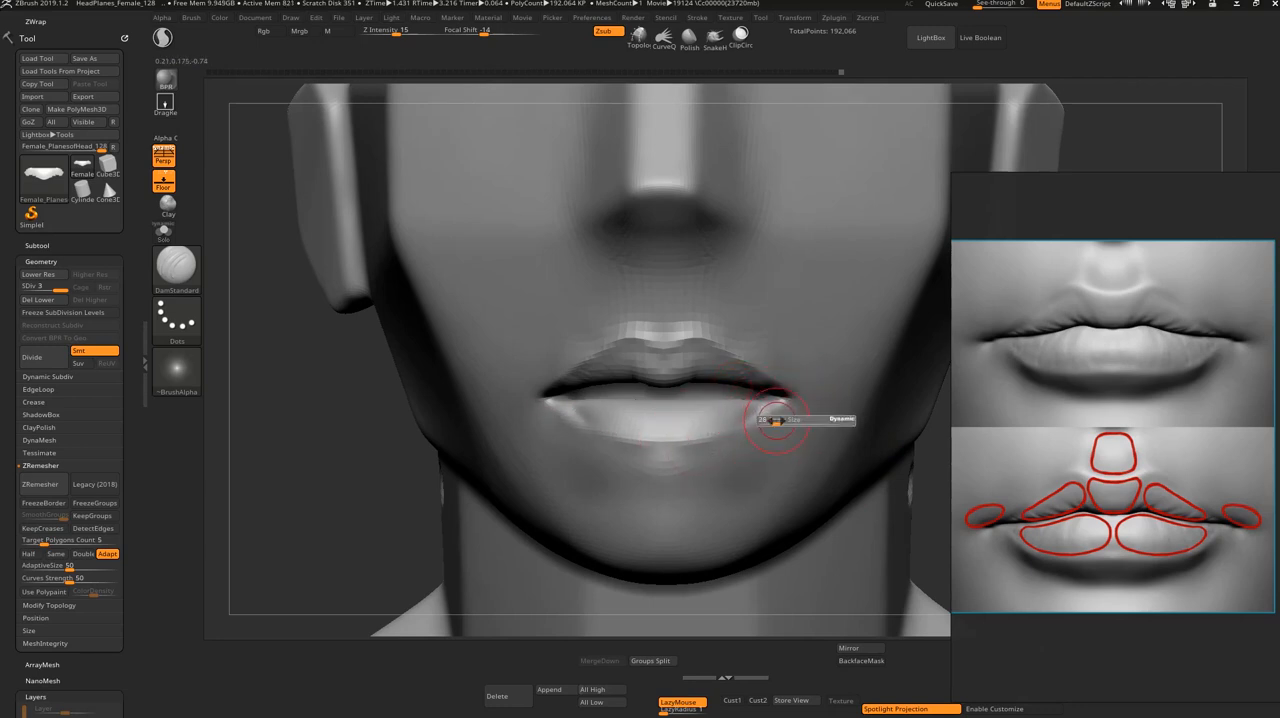
left_click_drag(777, 412, 760, 446, "shift")
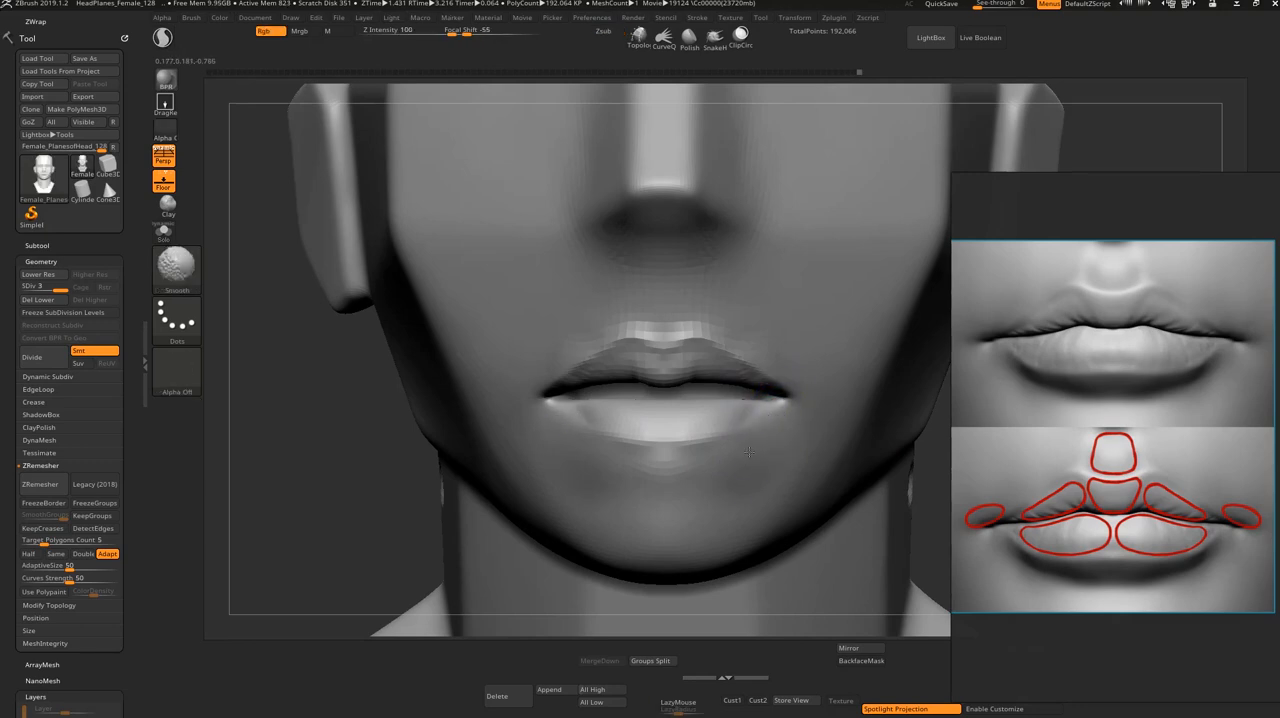
Step: Build up the two rounded pads of the lower lip on either side of its center with the ClayBuildup brush
mouse_move(940, 520)
left_mouse_down()
mouse_move(1010, 524)
mouse_move(1010, 600)
left_mouse_up()
key("b")
key("c")
key("b")
key("s")
left_click_drag(612, 391, 608, 390)
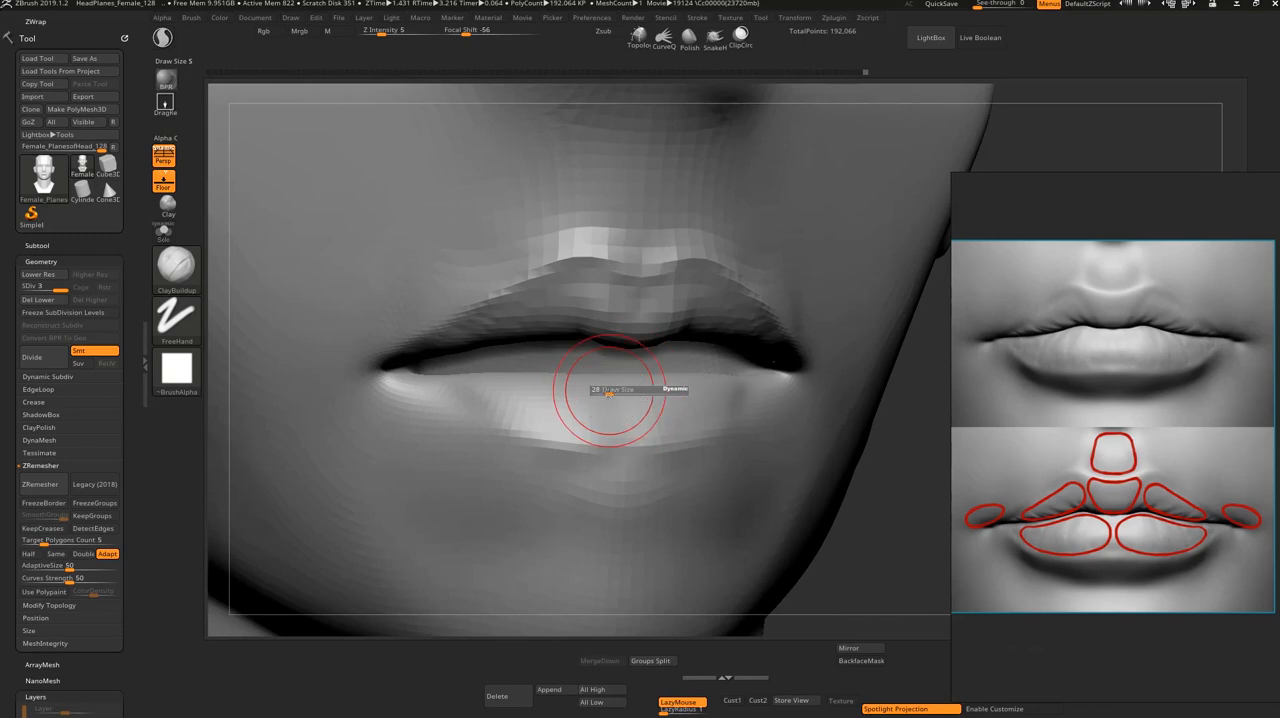
left_click_drag(860, 500, 878, 434)
mouse_move(612, 391)
left_mouse_down()
mouse_move(591, 431)
mouse_move(544, 424)
left_mouse_up()
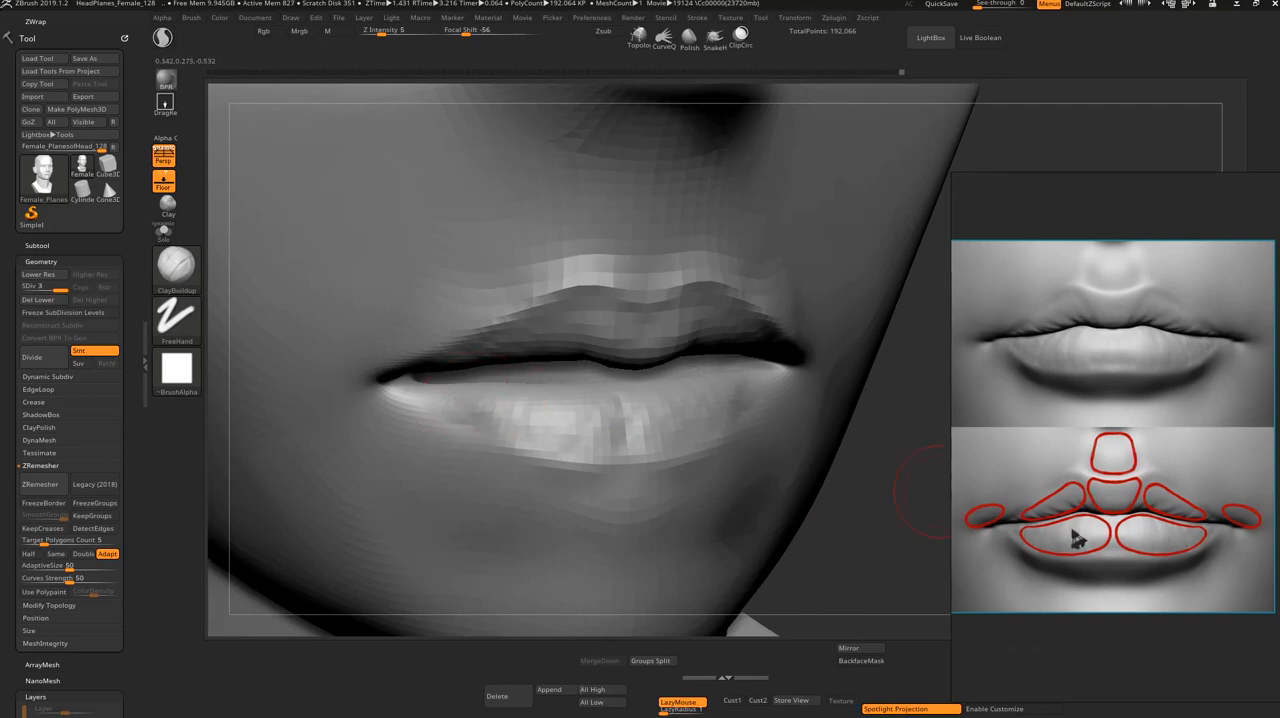
left_click_drag(606, 396, 597, 422)
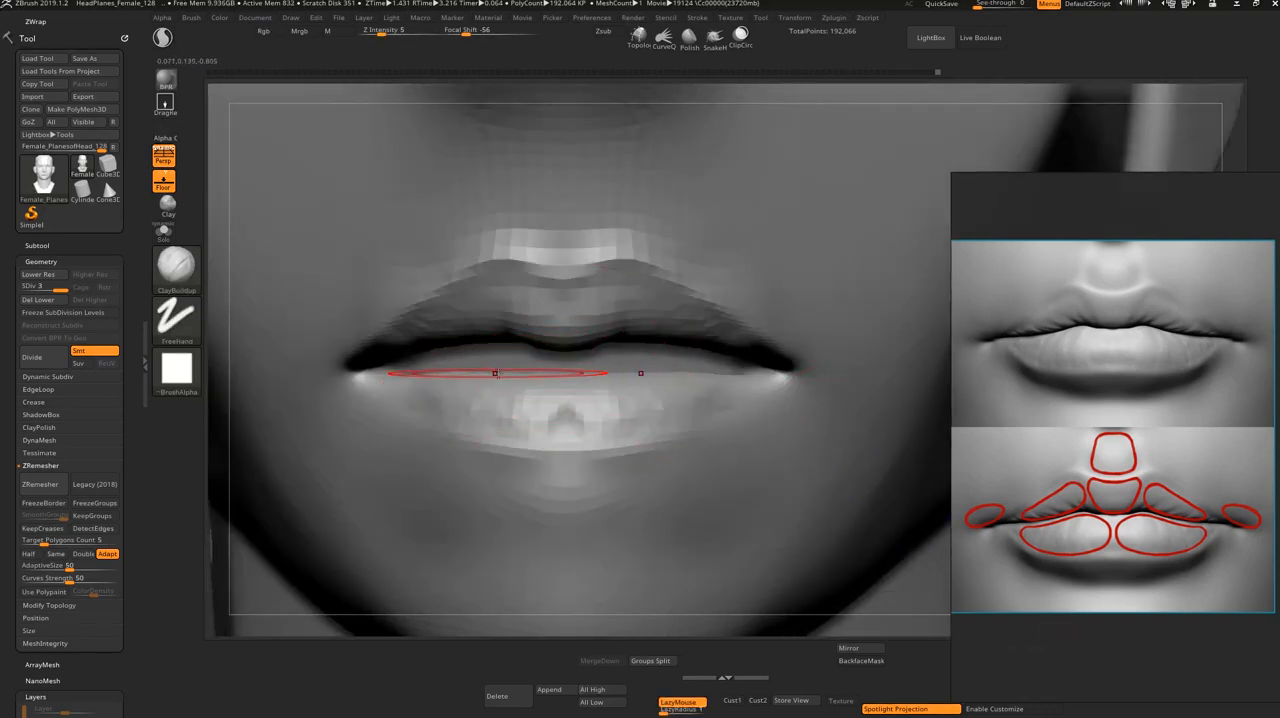
Step: Isolate the upper-lip polygroup, mask it, and bring back the rest of the head
key("ctrl")
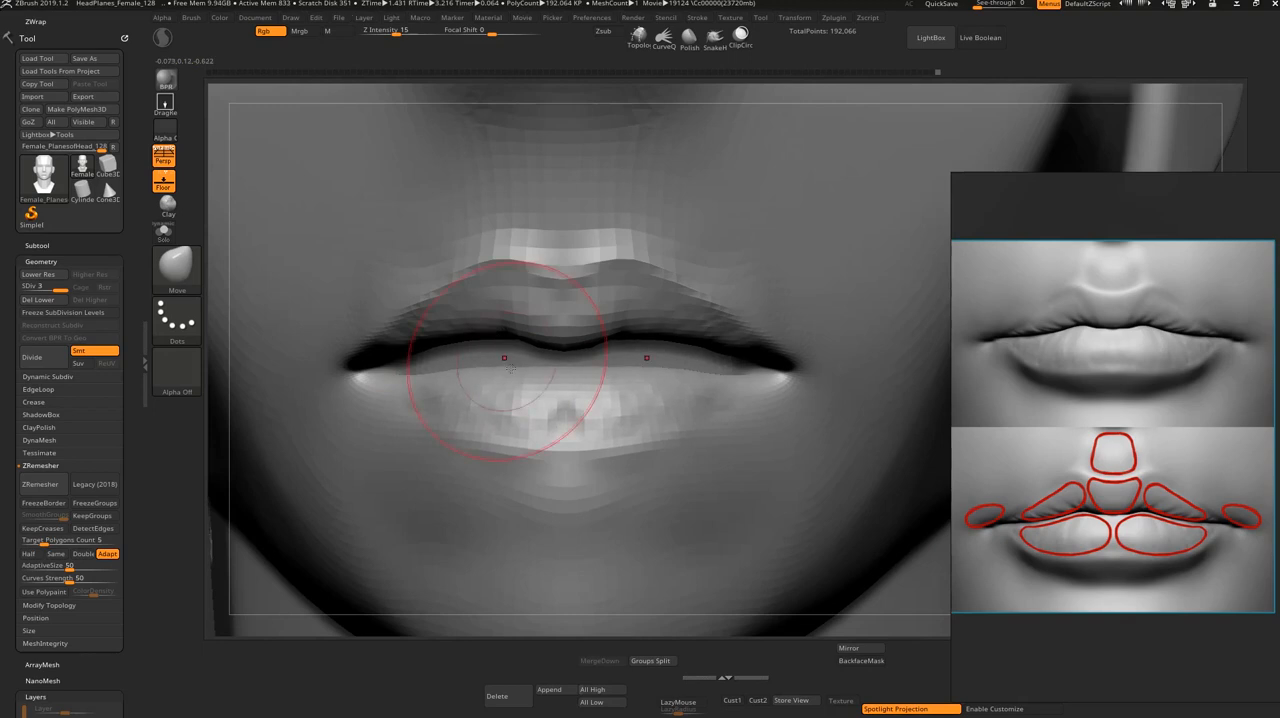
left_click(508, 347, "ctrl+shift")
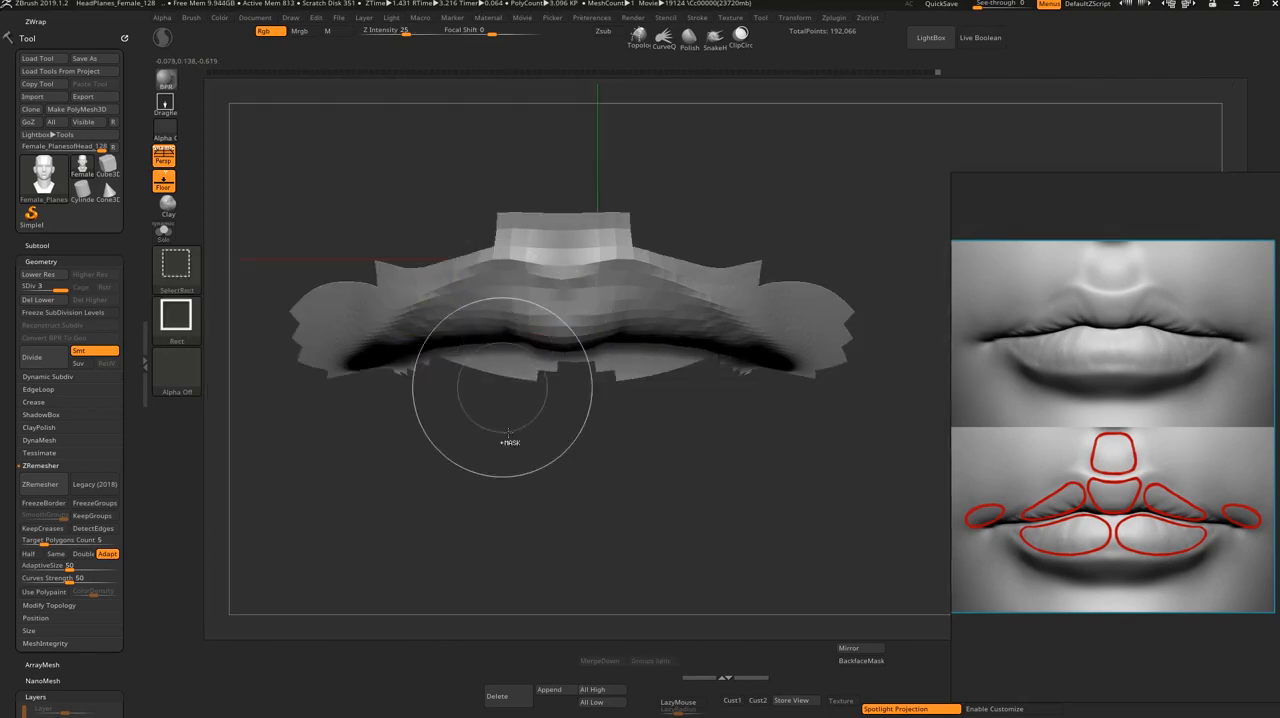
left_click_drag(863, 483, 208, 179, "ctrl")
left_click(486, 505, "ctrl+shift")
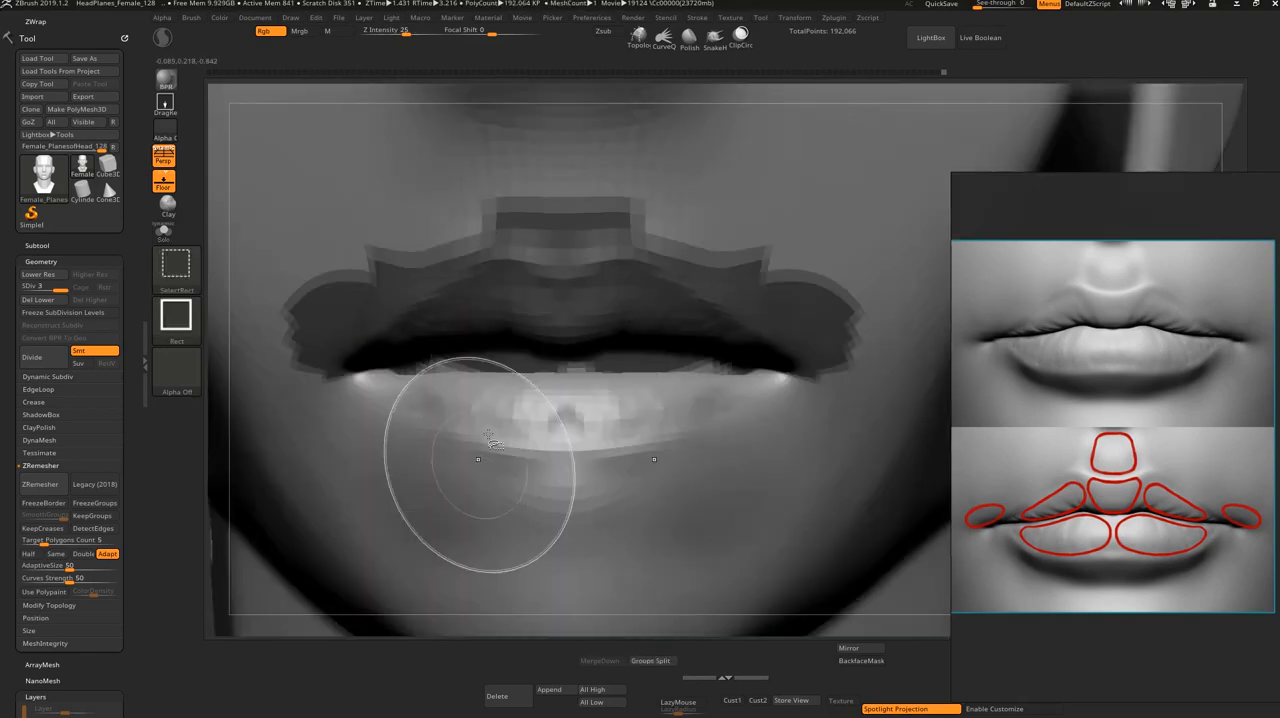
Step: Raise the lower lip's upper edge toward the masked upper lip with the Move brush, along the center and at the corners
left_click_drag(503, 371, 505, 339)
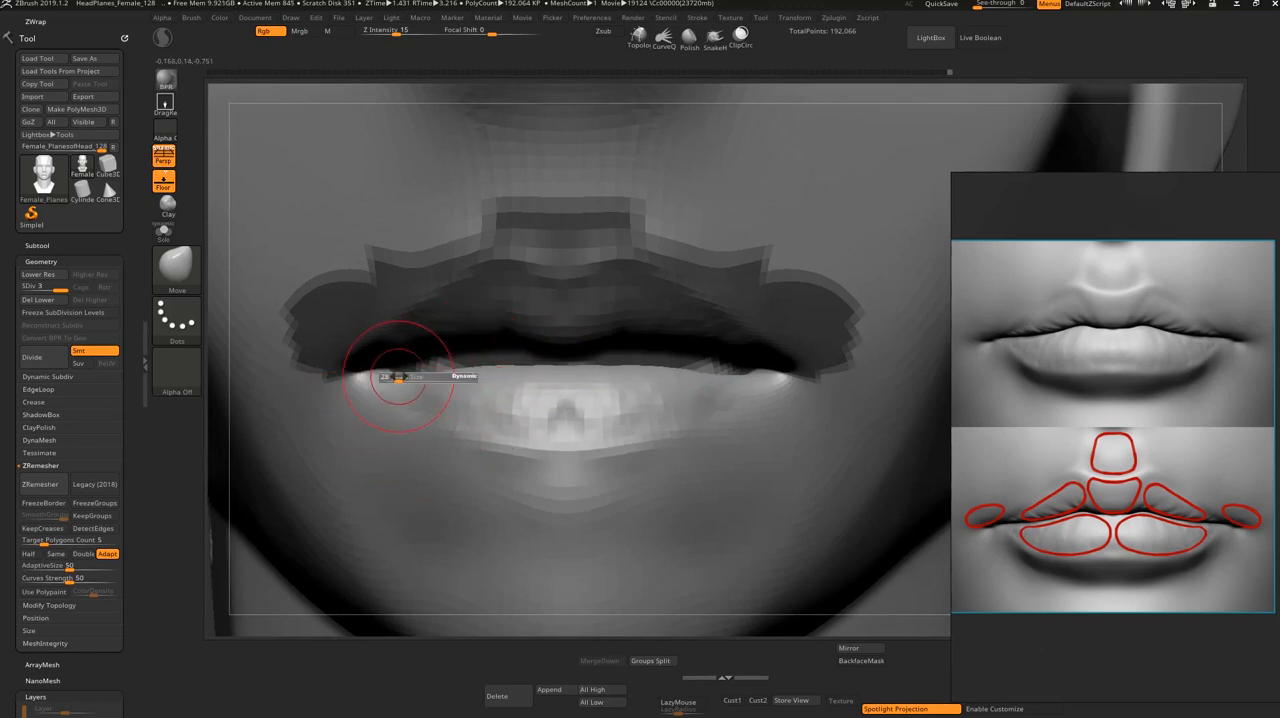
left_click_drag(397, 376, 397, 339)
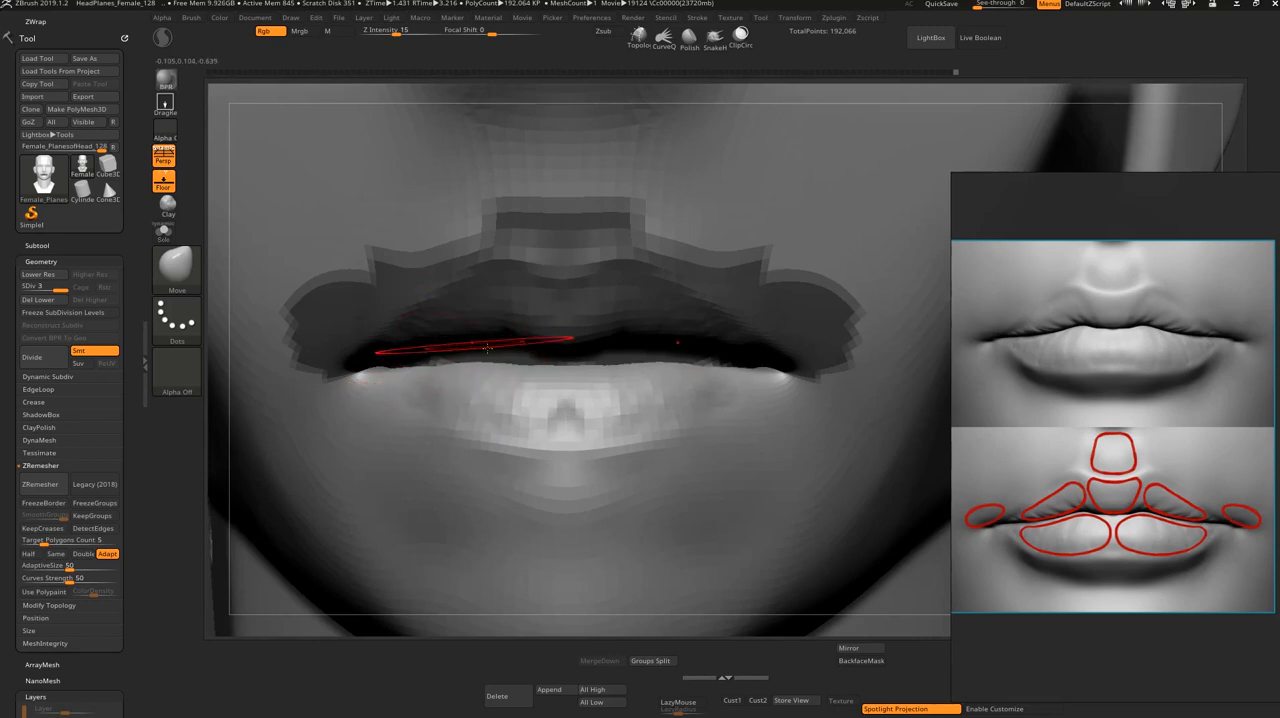
mouse_move(547, 417)
left_mouse_down()
mouse_move(544, 358)
mouse_move(543, 369)
left_mouse_up()
left_click_drag(402, 375, 399, 365)
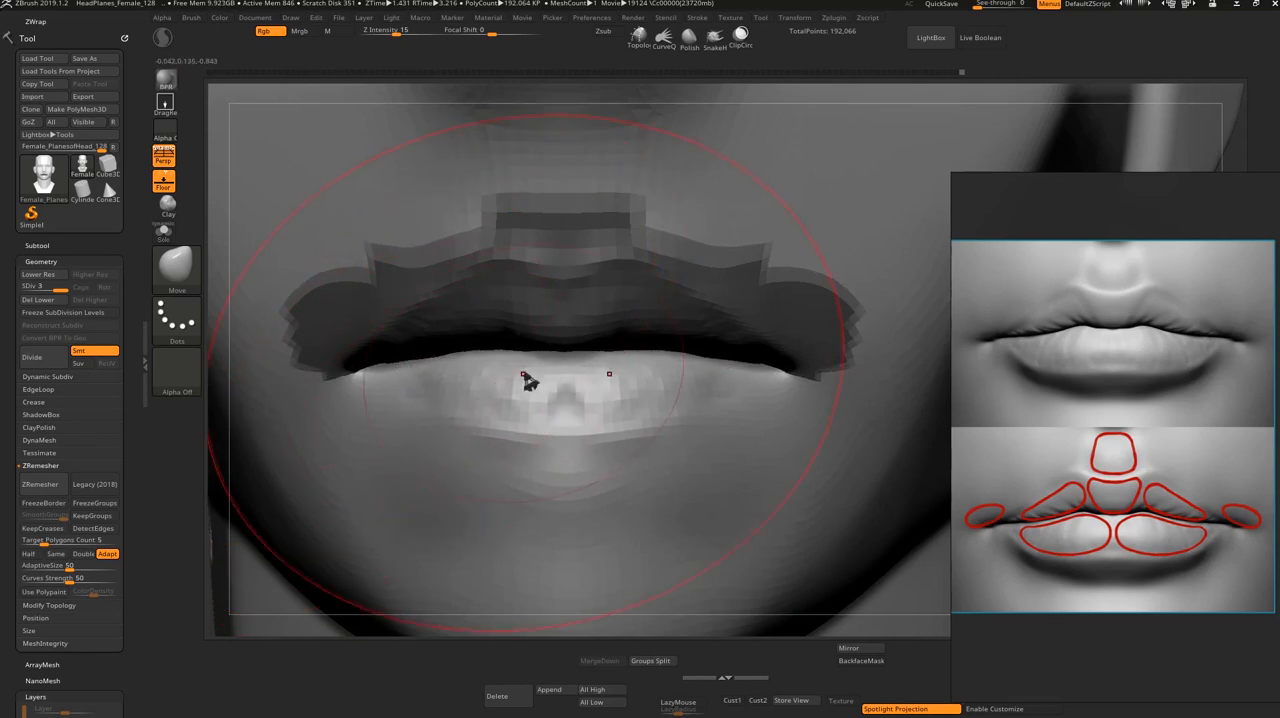
key("s")
left_click_drag(529, 377, 512, 370)
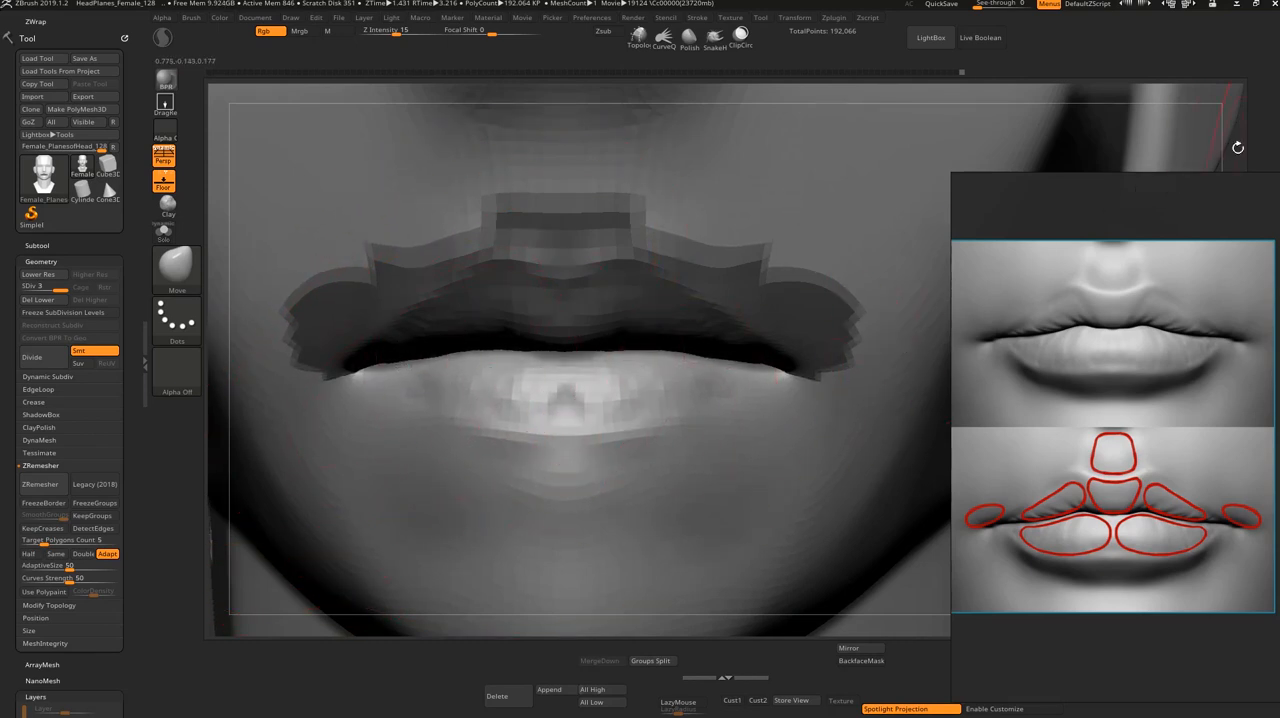
Step: Pull the lower lip up and forward against the upper lip in profile, and adjust its sides from above with the Move brush
left_click_drag(1238, 147, 1271, 157)
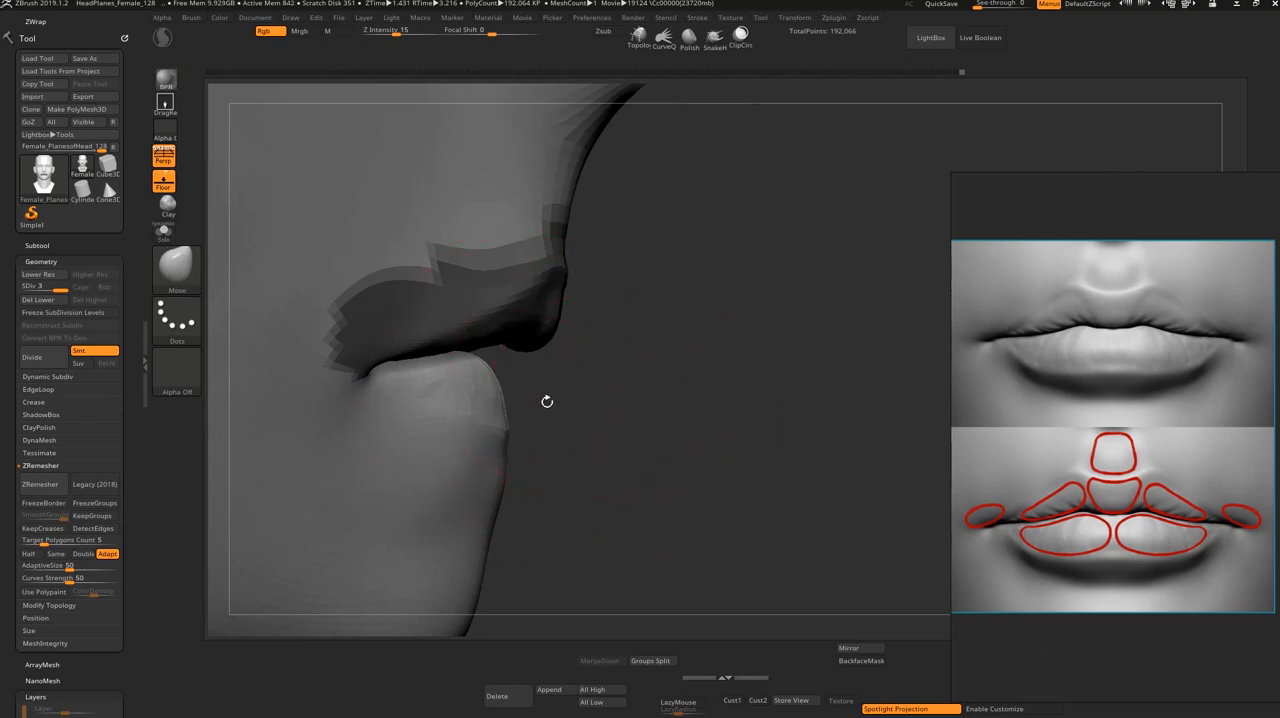
left_click_drag(547, 401, 507, 395)
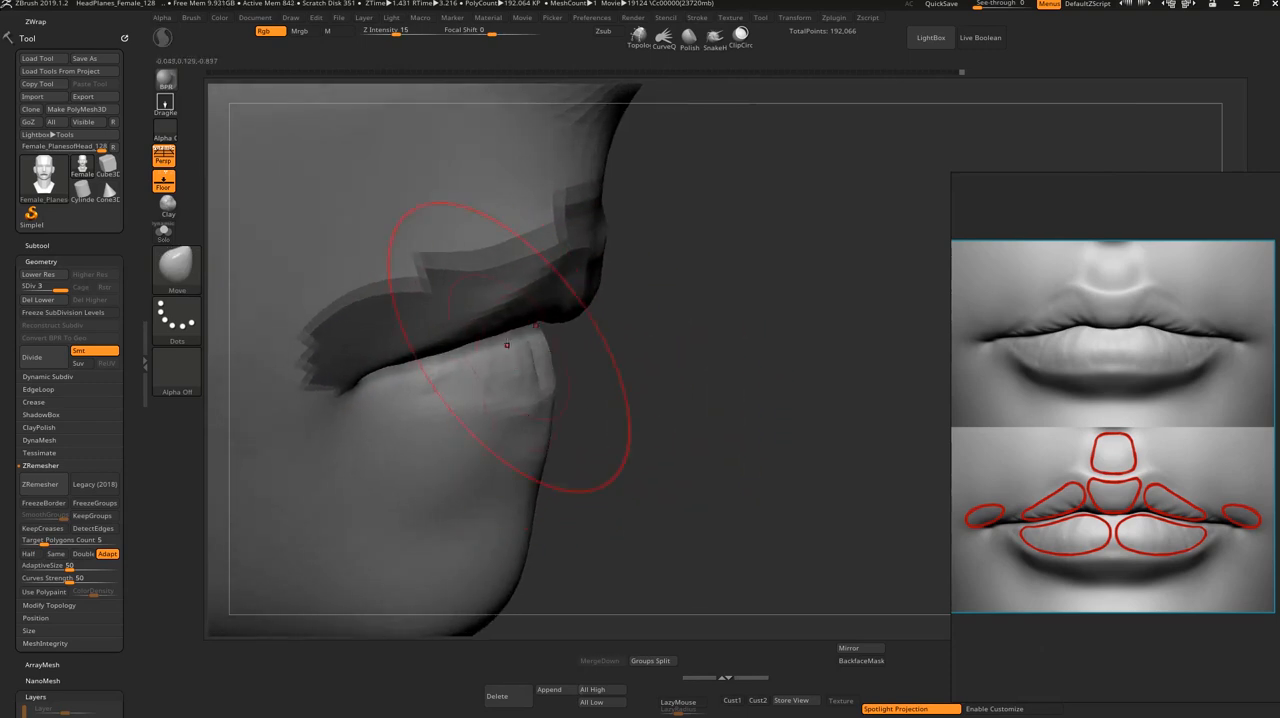
mouse_move(509, 345)
left_mouse_down()
mouse_move(669, 377)
mouse_move(529, 400)
left_mouse_up()
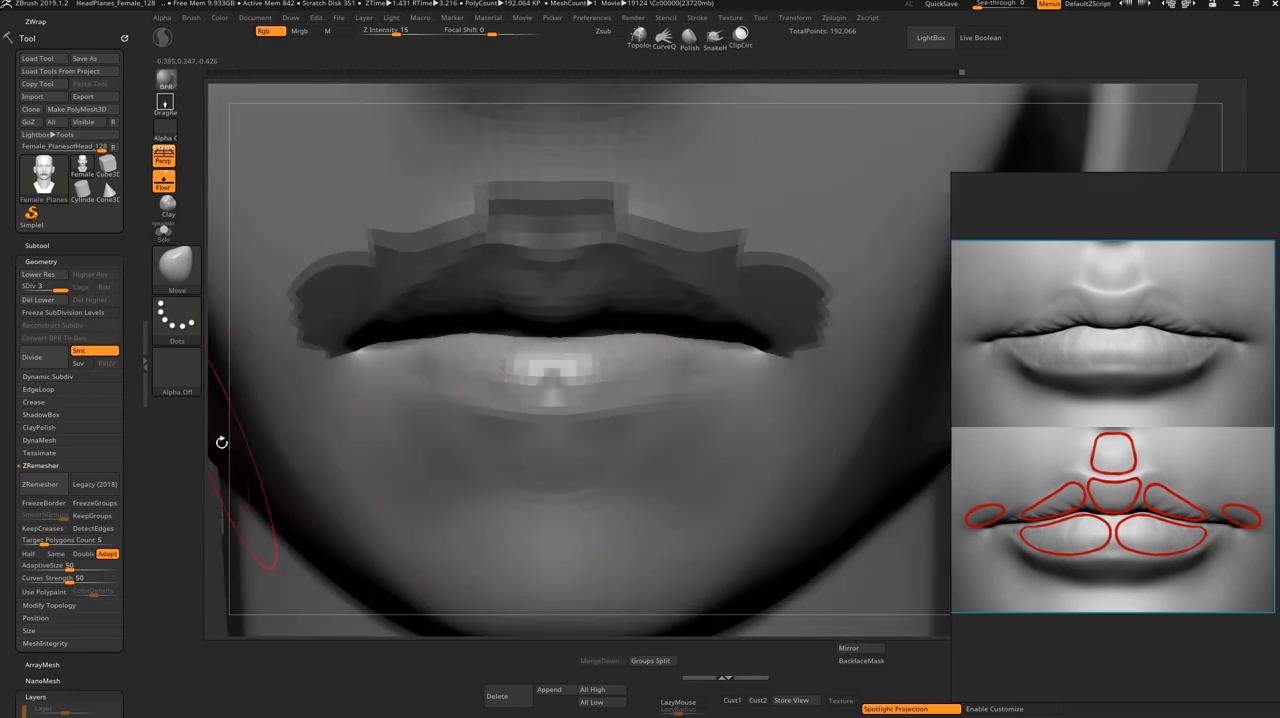
left_click_drag(222, 442, 286, 429)
left_click_drag(354, 403, 332, 375)
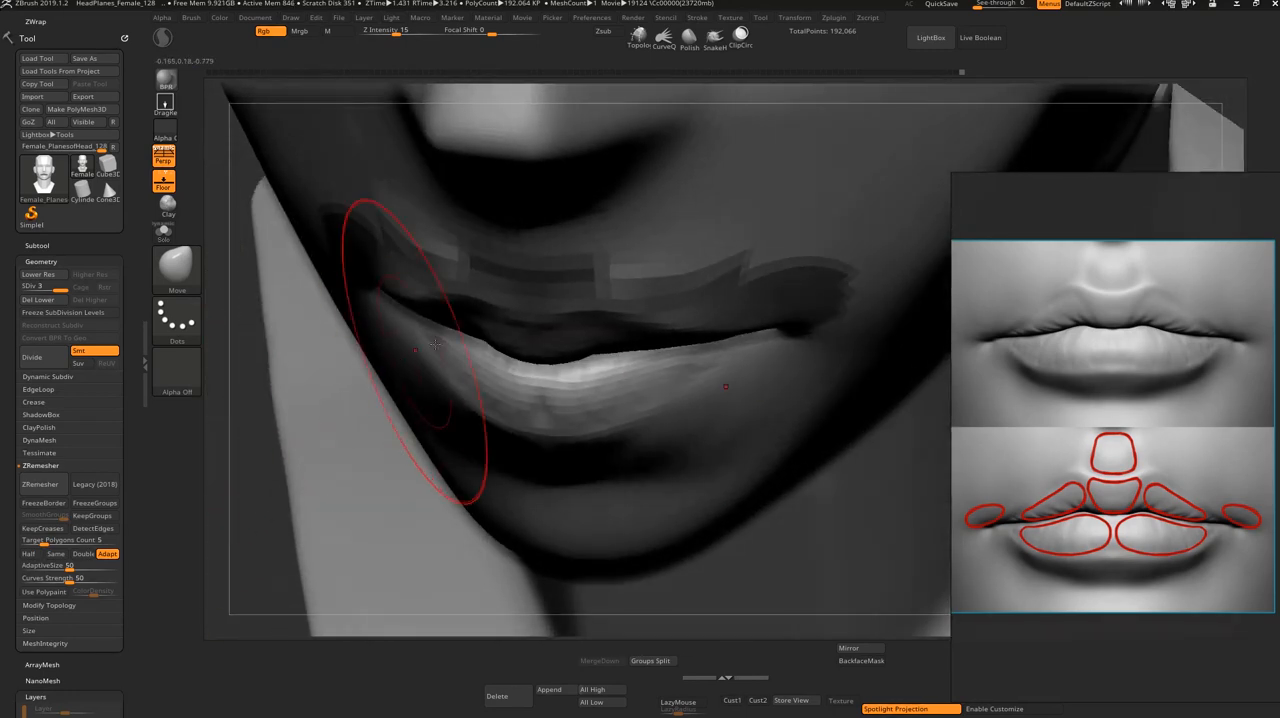
mouse_move(448, 366)
left_mouse_down()
mouse_move(386, 381)
mouse_move(388, 349)
mouse_move(375, 356)
left_mouse_up()
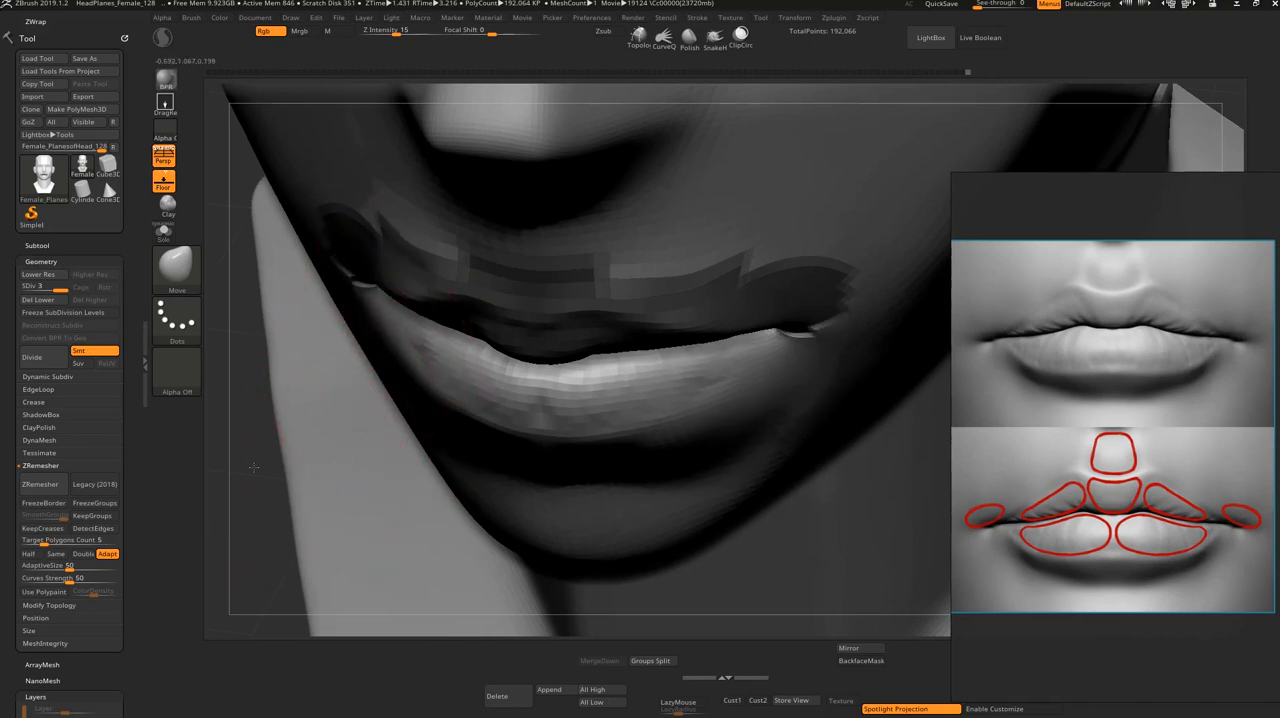
left_click_drag(265, 498, 290, 510, "shift")
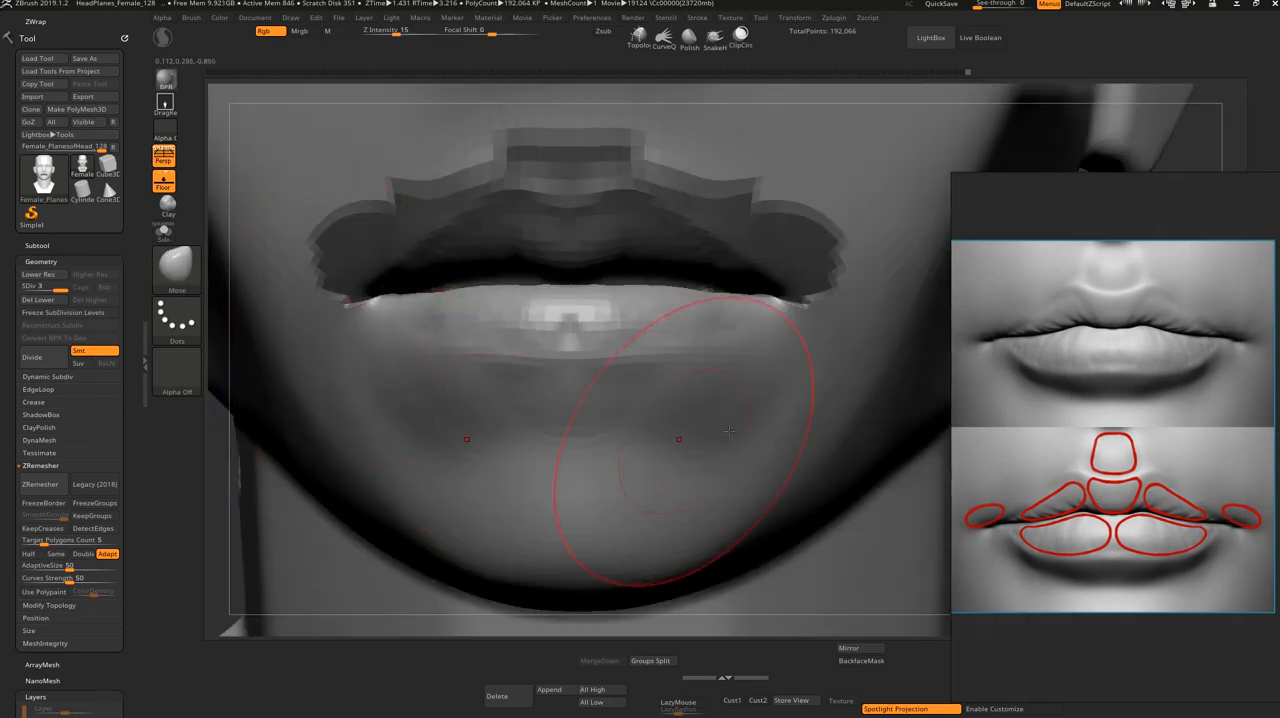
Step: Check and adjust the lower lip's curve from below with the Move brush, and clear the mask from the upper lip
left_click_drag(1212, 158, 1160, 105, "alt")
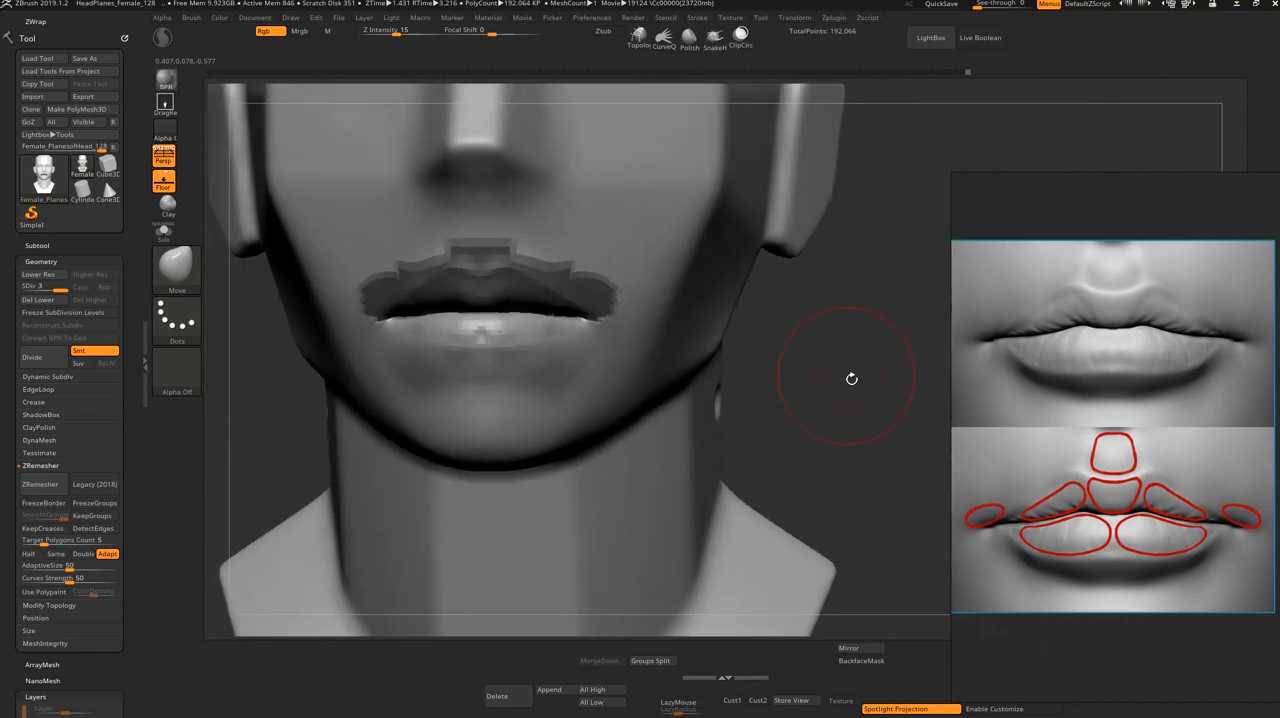
mouse_move(851, 377)
left_mouse_down()
mouse_move(857, 263)
mouse_move(823, 274)
mouse_move(857, 370)
left_mouse_up()
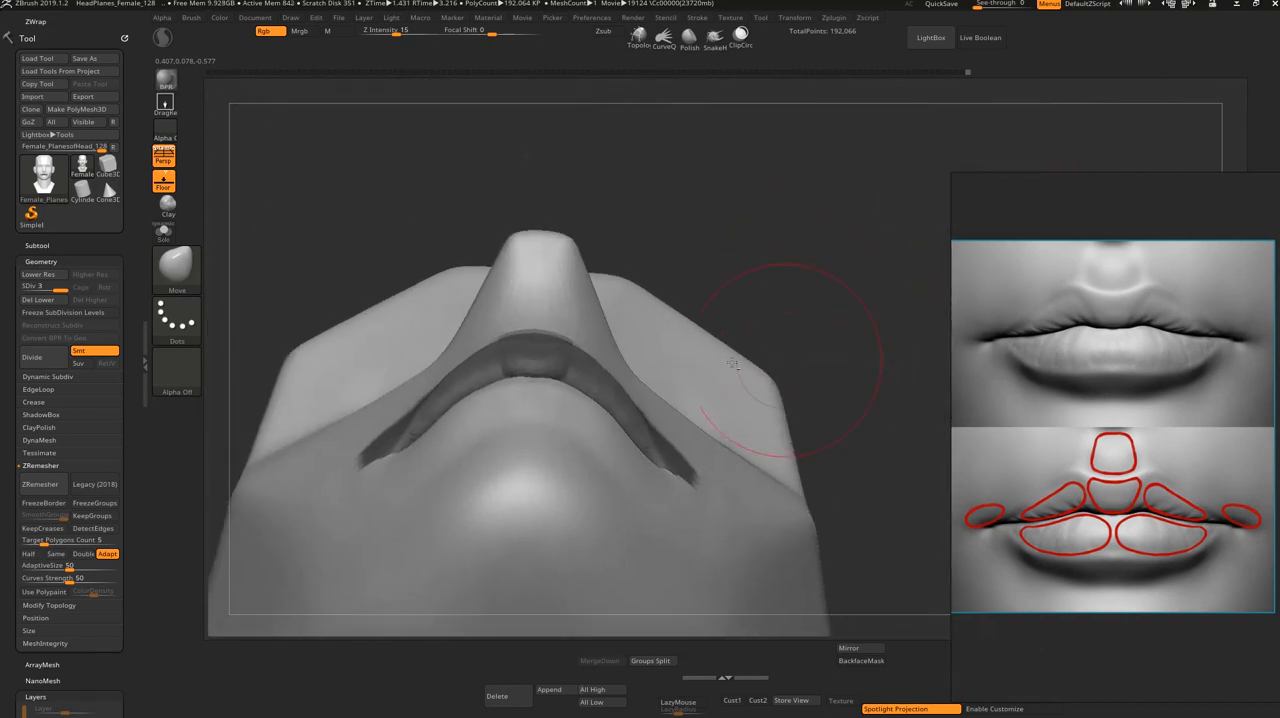
key("s")
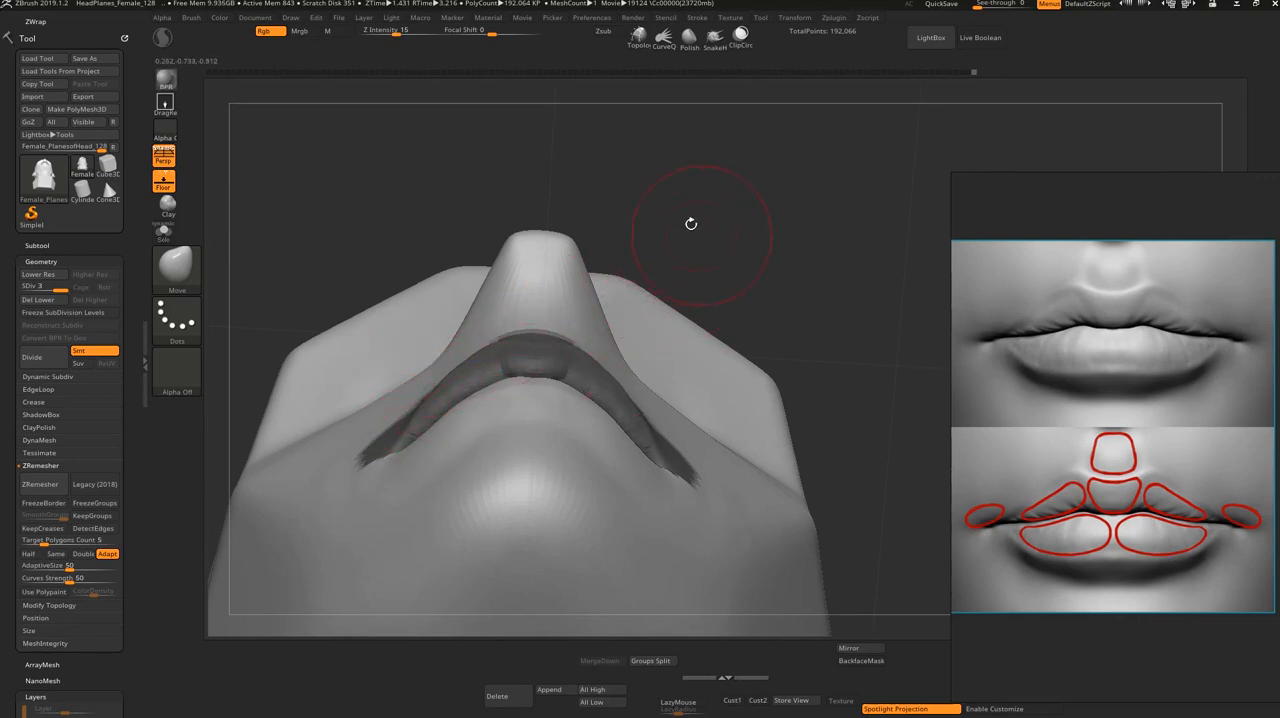
left_click_drag(691, 224, 700, 343)
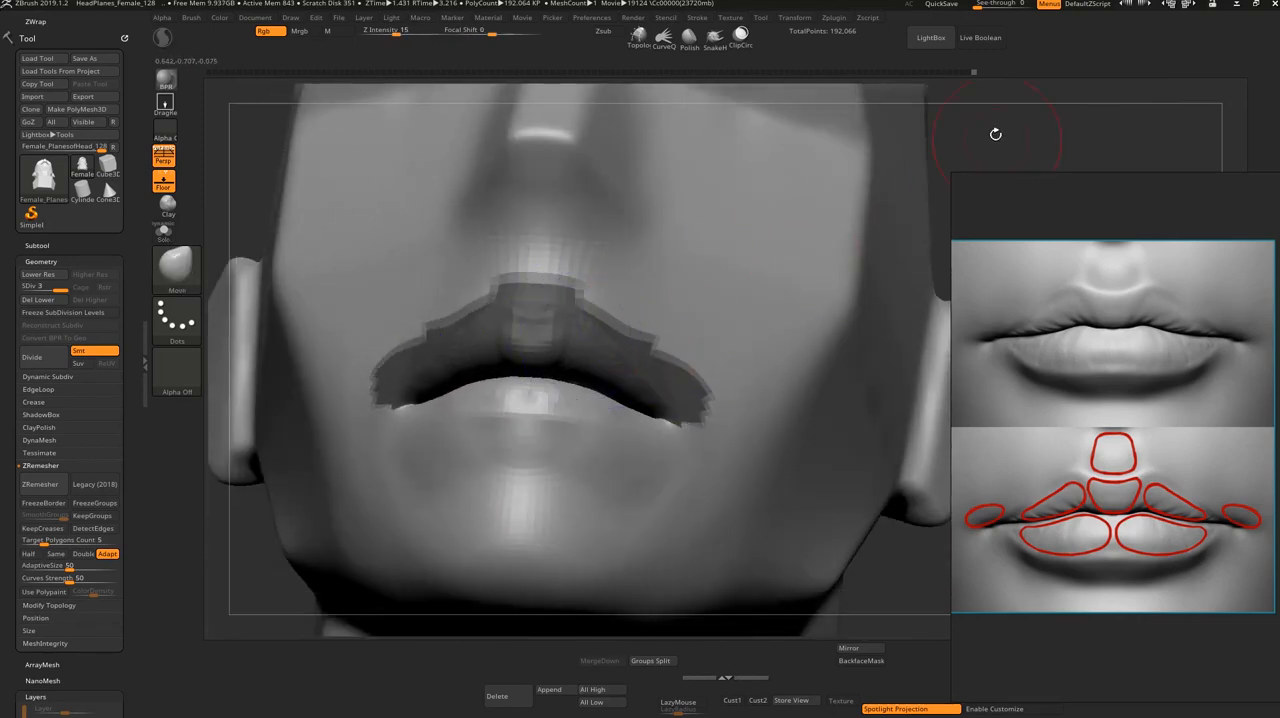
left_click_drag(995, 134, 950, 220, "shift")
left_click_drag(868, 436, 948, 425)
mouse_move(820, 416)
left_mouse_down("ctrl")
mouse_move(812, 464)
mouse_move(768, 446)
mouse_move(777, 438)
left_mouse_up("ctrl")
mouse_move(683, 448)
left_mouse_down()
mouse_move(700, 447)
mouse_move(643, 432)
mouse_move(605, 446)
left_mouse_up()
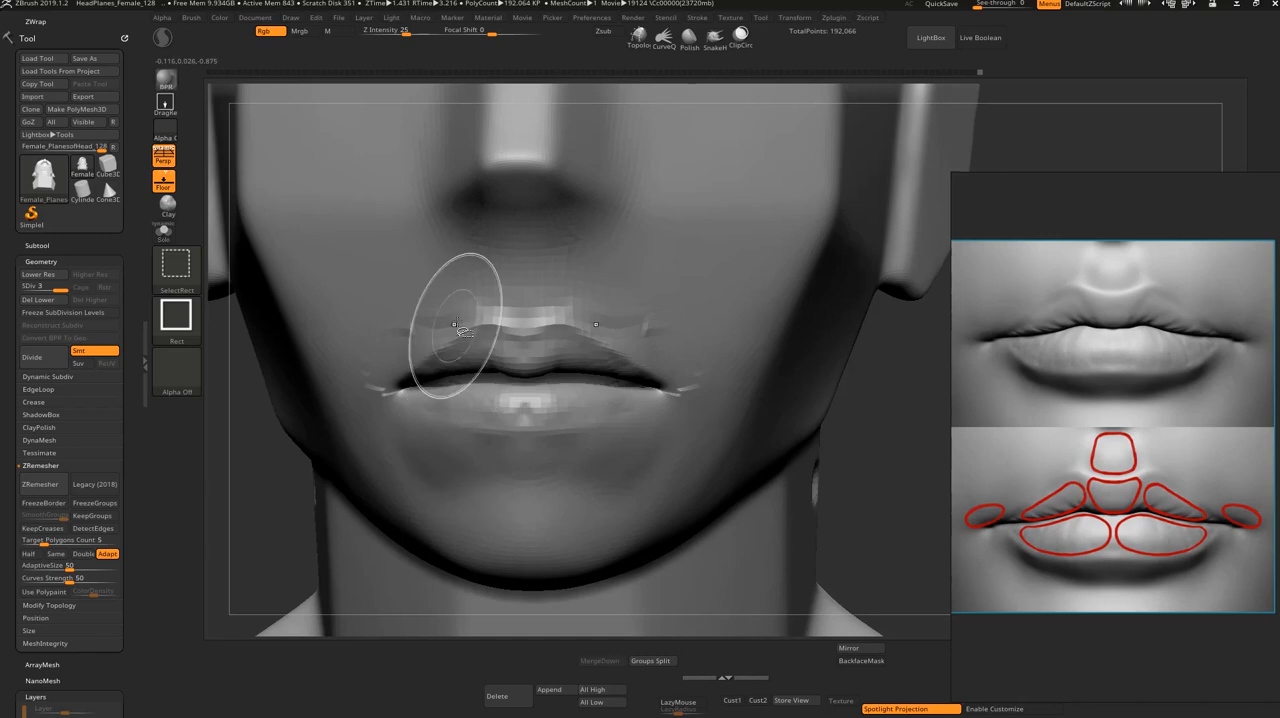
Step: Isolate the lower-lip polygroup, mask it, and show the whole head again
left_click(476, 417, "ctrl+shift")
left_click_drag(794, 517, 322, 308, "ctrl")
left_click(385, 355, "ctrl+shift")
Step: Adjust the sides of the upper lip's lower edge against the masked lower lip with the Move brush, from front and side views
key("s")
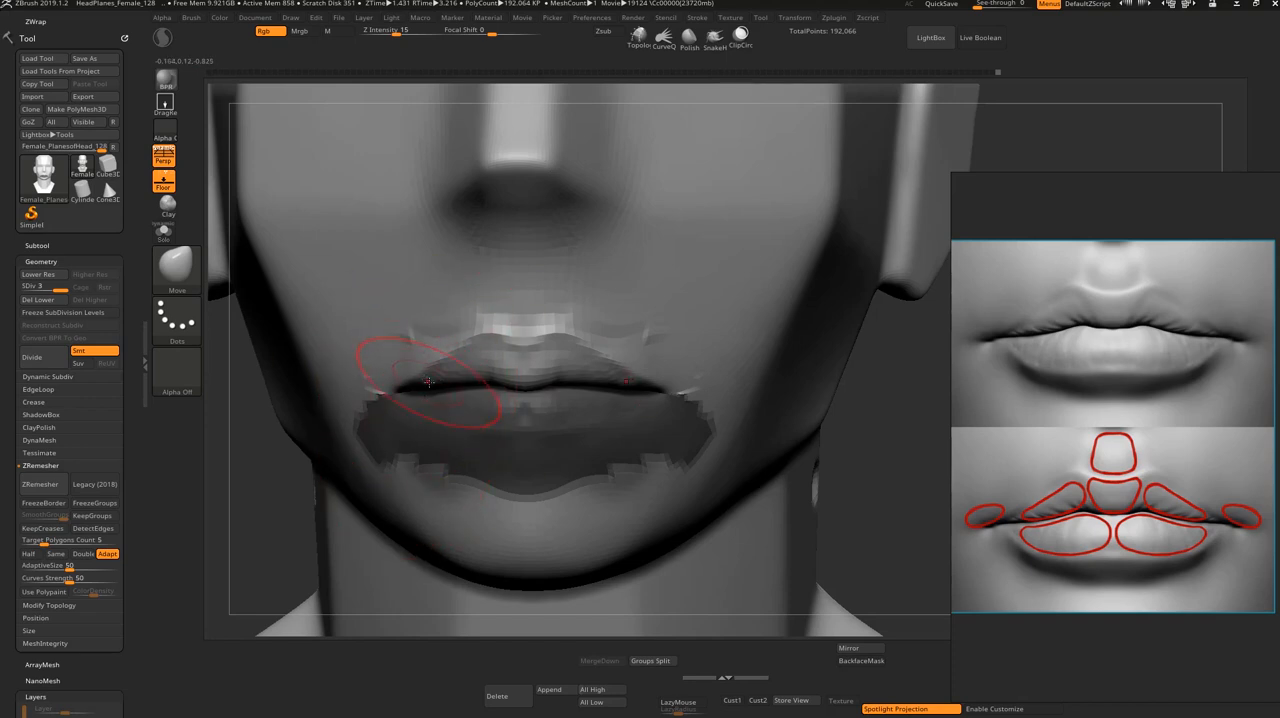
left_click_drag(428, 381, 421, 367)
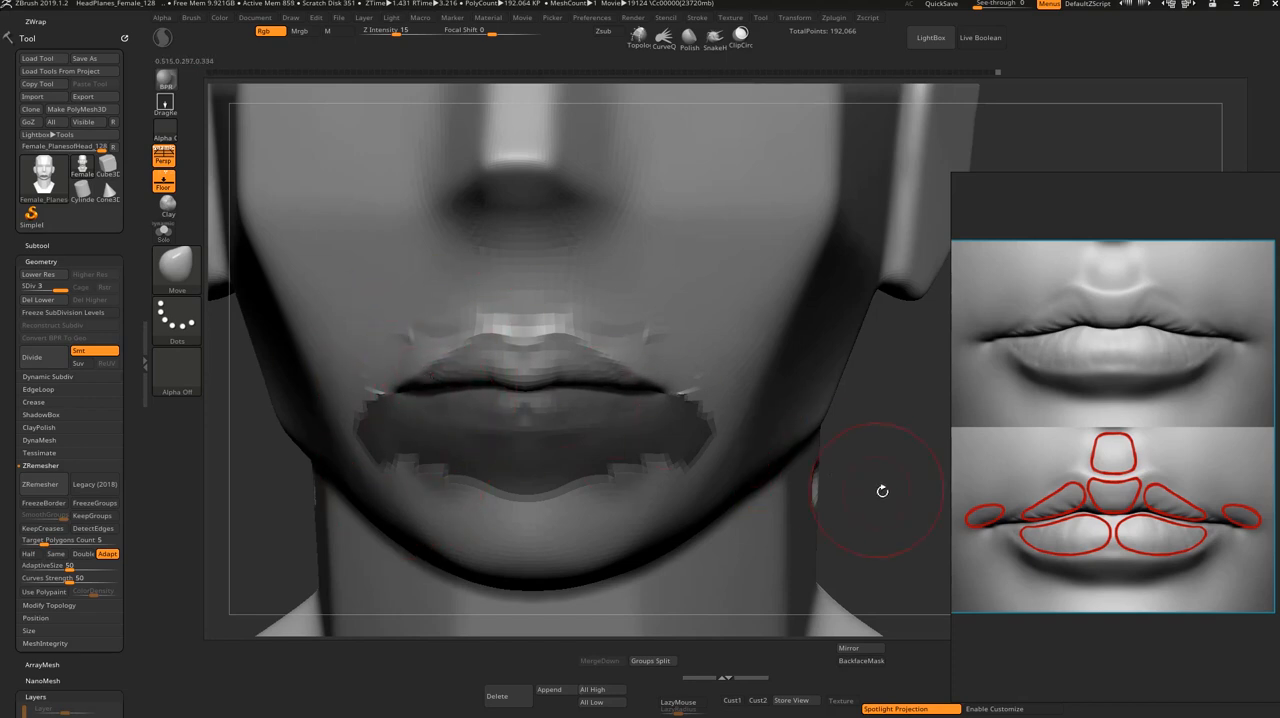
left_click_drag(882, 491, 600, 441)
left_click_drag(616, 489, 583, 466)
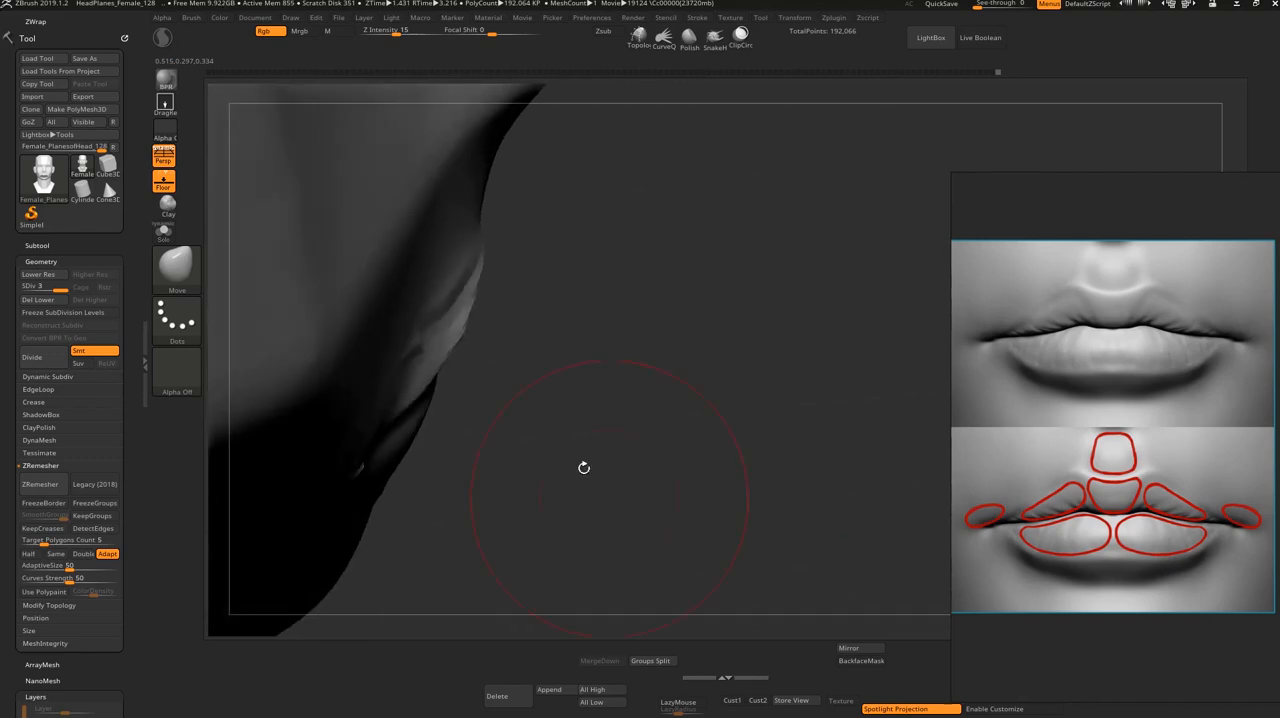
mouse_move(423, 382)
left_mouse_down()
mouse_move(388, 352)
mouse_move(429, 345)
mouse_move(418, 385)
left_mouse_up()
left_click_drag(491, 409, 405, 420, "shift")
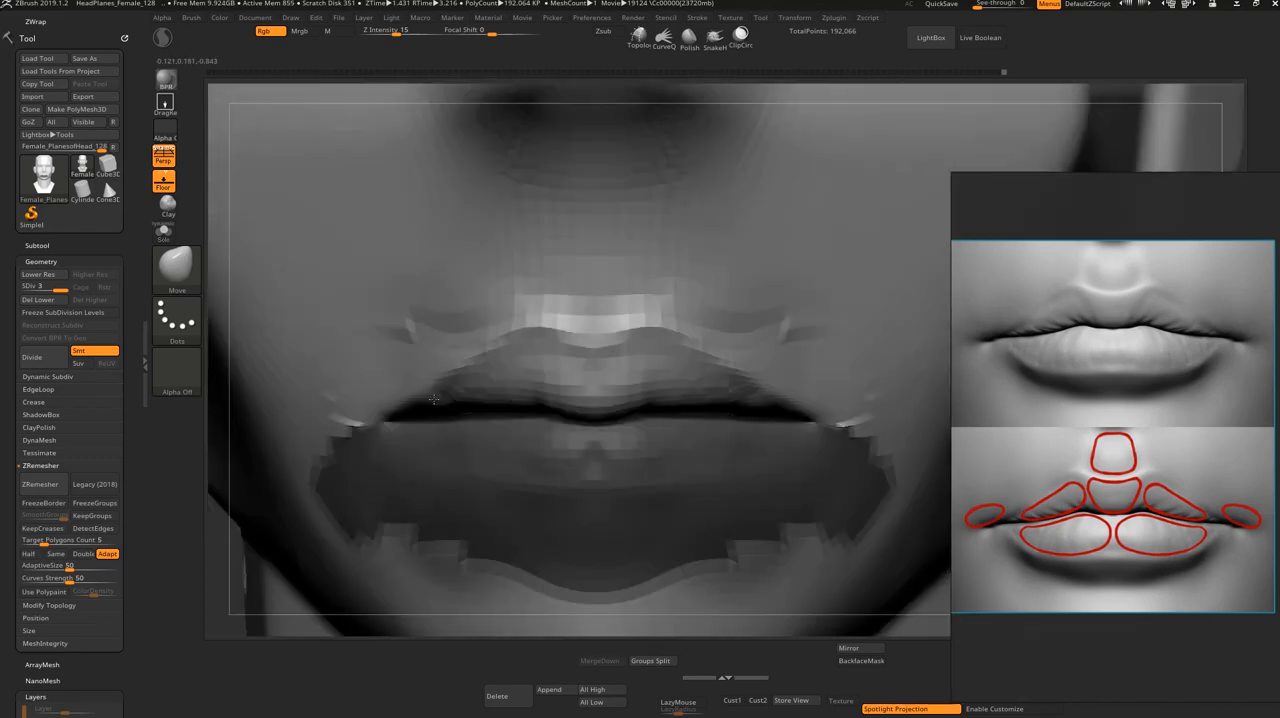
left_click_drag(1229, 126, 1096, 34, "alt")
Step: Refine the upper lip's form beside its center with the Move brush from a three-quarter view, and clear the lower-lip mask
mouse_move(791, 371)
left_mouse_down("alt")
mouse_move(793, 425)
mouse_move(805, 418)
mouse_move(789, 437)
left_mouse_up("alt")
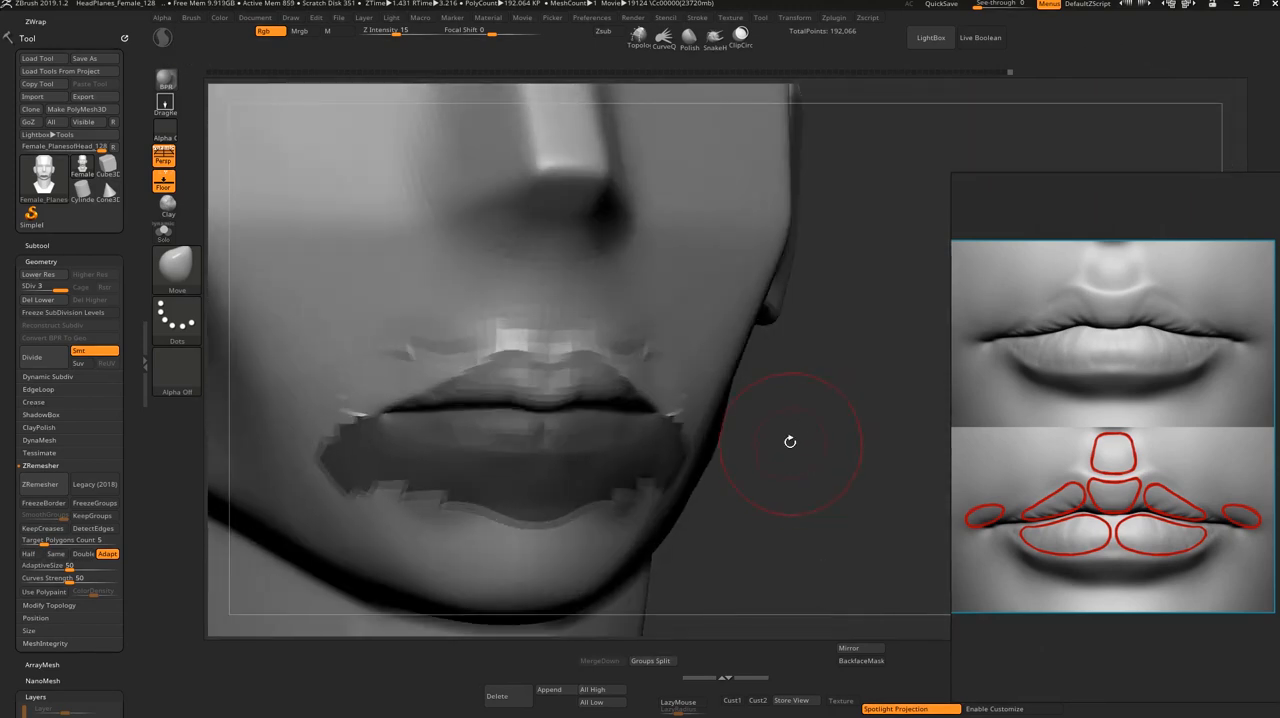
left_click_drag(491, 366, 488, 373)
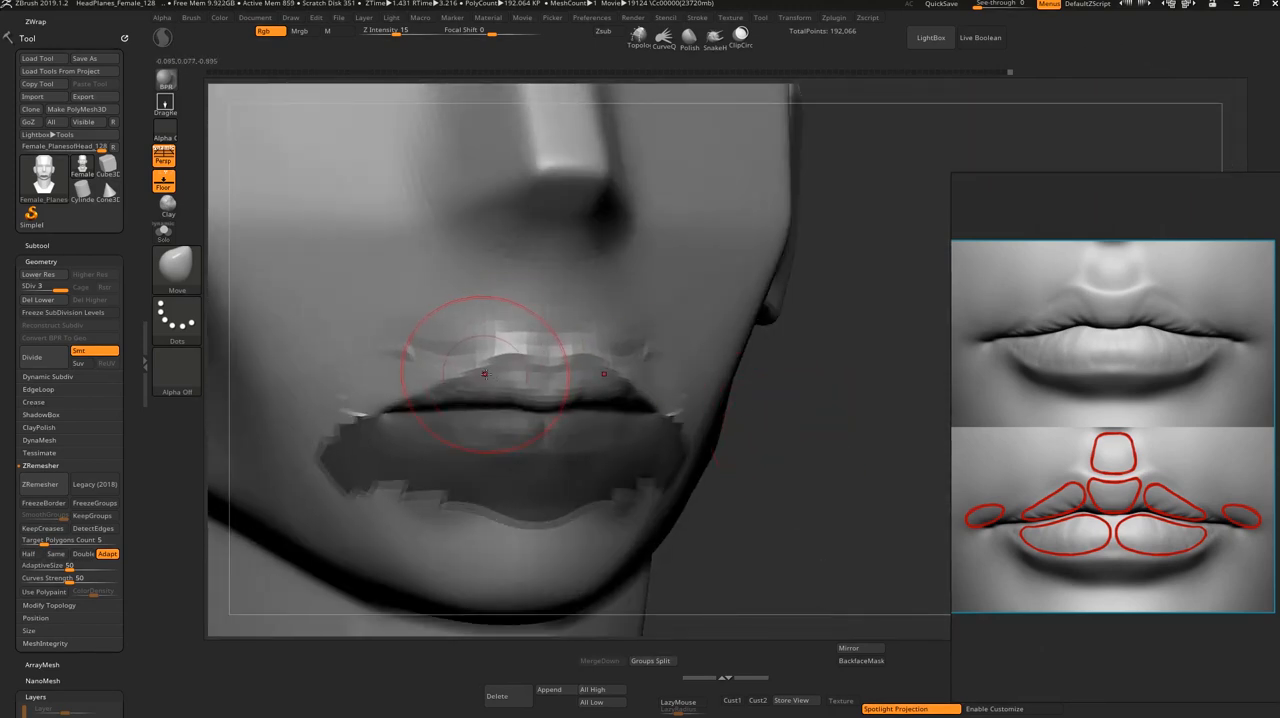
left_click_drag(763, 451, 780, 458, "shift")
mouse_move(883, 397)
left_mouse_down("alt")
mouse_move(792, 442)
mouse_move(788, 431)
mouse_move(822, 412)
left_mouse_up("alt")
left_click_drag(465, 492, 390, 478, "shift")
mouse_move(430, 305)
left_mouse_down("shift")
mouse_move(415, 338)
mouse_move(334, 380)
mouse_move(397, 374)
mouse_move(435, 390)
left_mouse_up("shift")
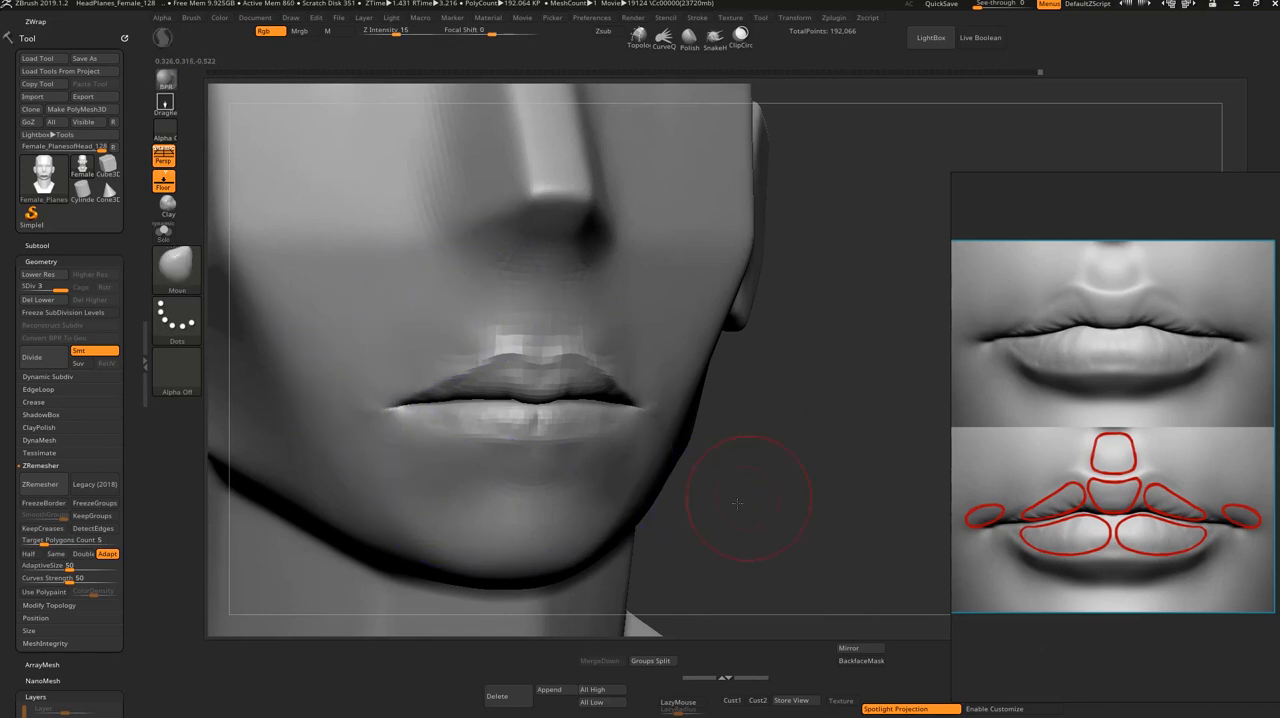
Step: Adjust the seam between the lips with the Move brush and smooth the center of the lower lip
left_click_drag(737, 500, 706, 494, "shift")
key("s")
left_click_drag(682, 437, 670, 440)
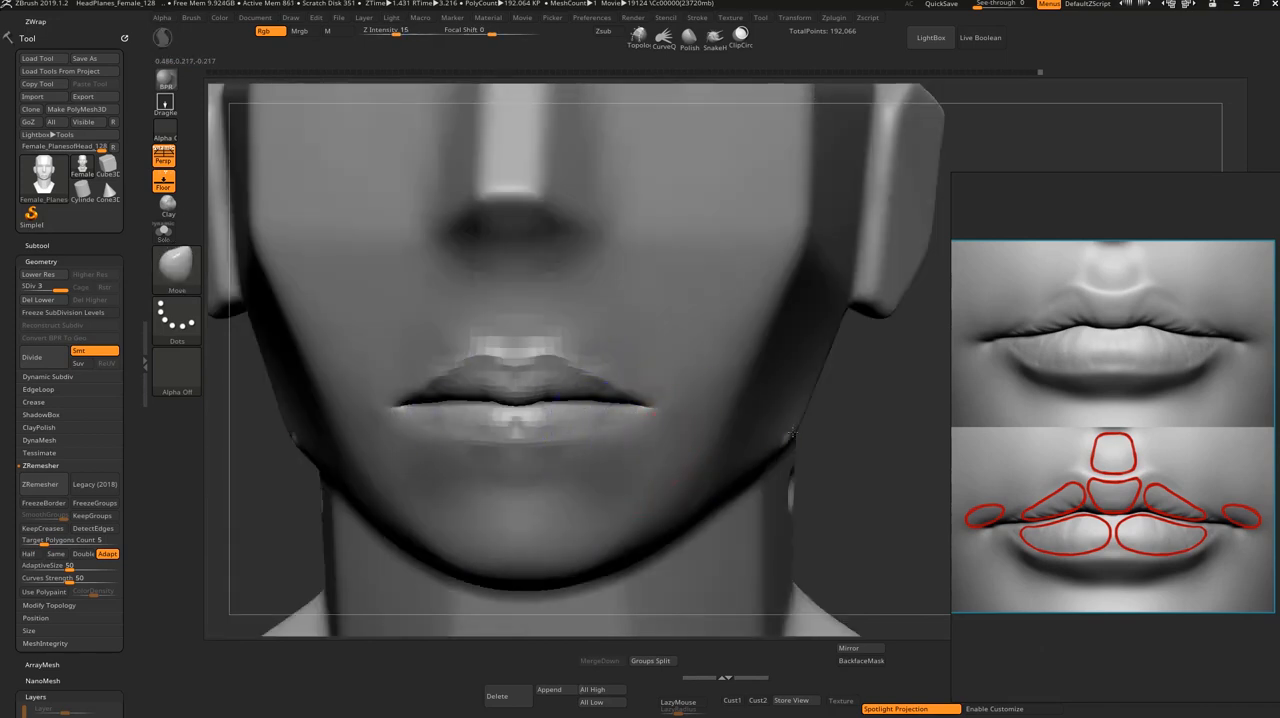
left_click_drag(880, 450, 862, 439)
left_click_drag(560, 385, 538, 414)
left_click_drag(845, 452, 770, 438, "shift")
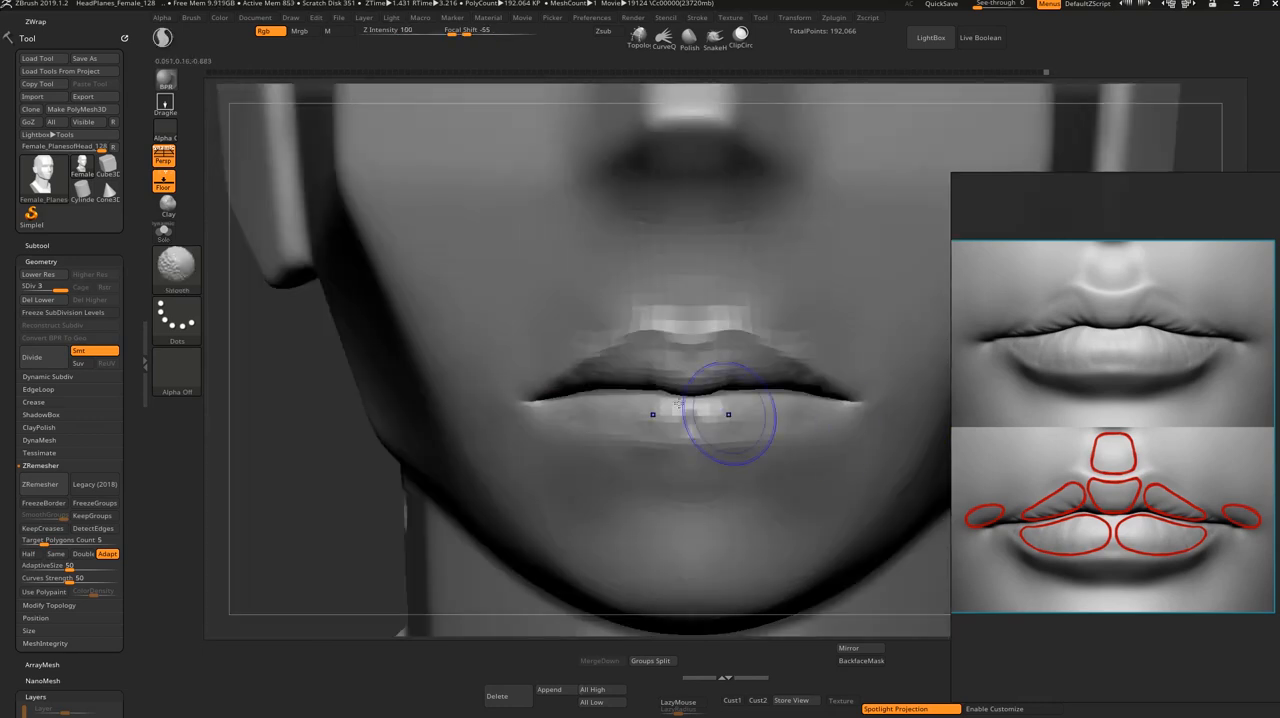
Step: Refine the profile of the lips with the Move brush from a side view
key("ctrl+shift")
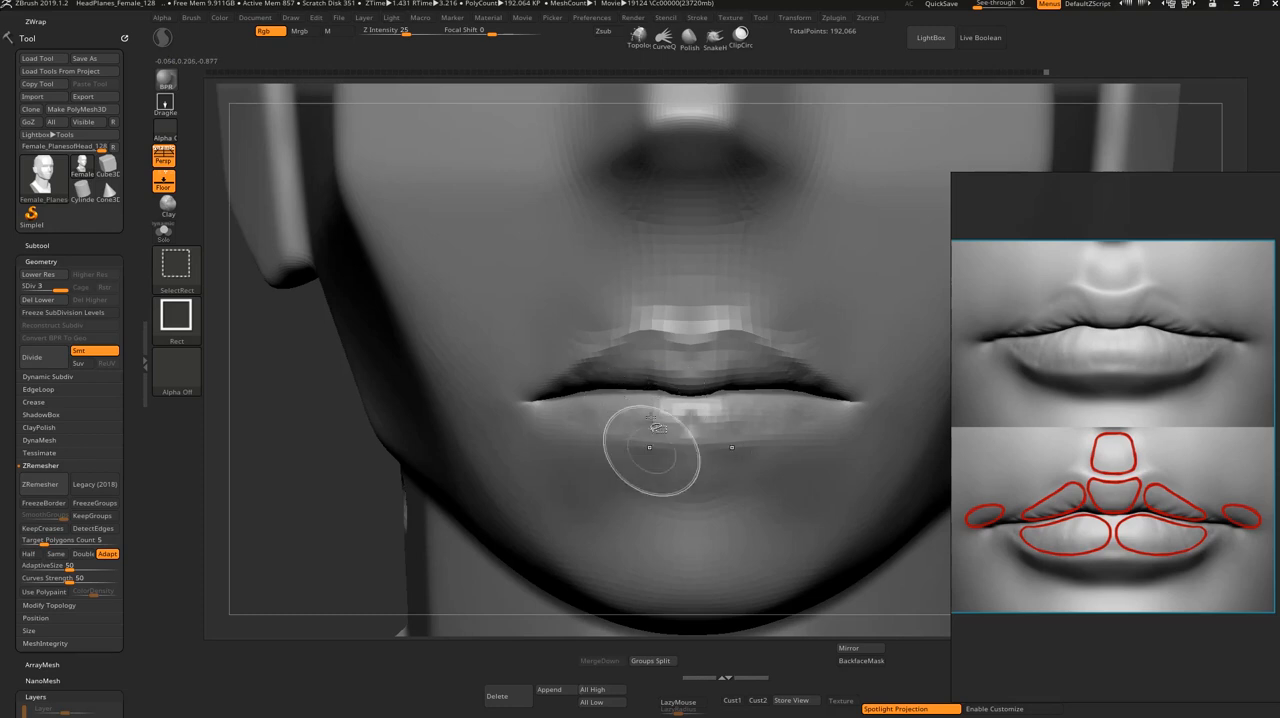
left_click_drag(340, 467, 491, 471)
left_click_drag(698, 450, 760, 440)
left_click_drag(732, 360, 711, 511, "alt")
mouse_move(641, 403)
left_mouse_down()
mouse_move(658, 402)
mouse_move(625, 398)
left_mouse_up()
key("s")
key("s")
mouse_move(626, 397)
left_mouse_down()
mouse_move(540, 391)
mouse_move(570, 370)
left_mouse_up()
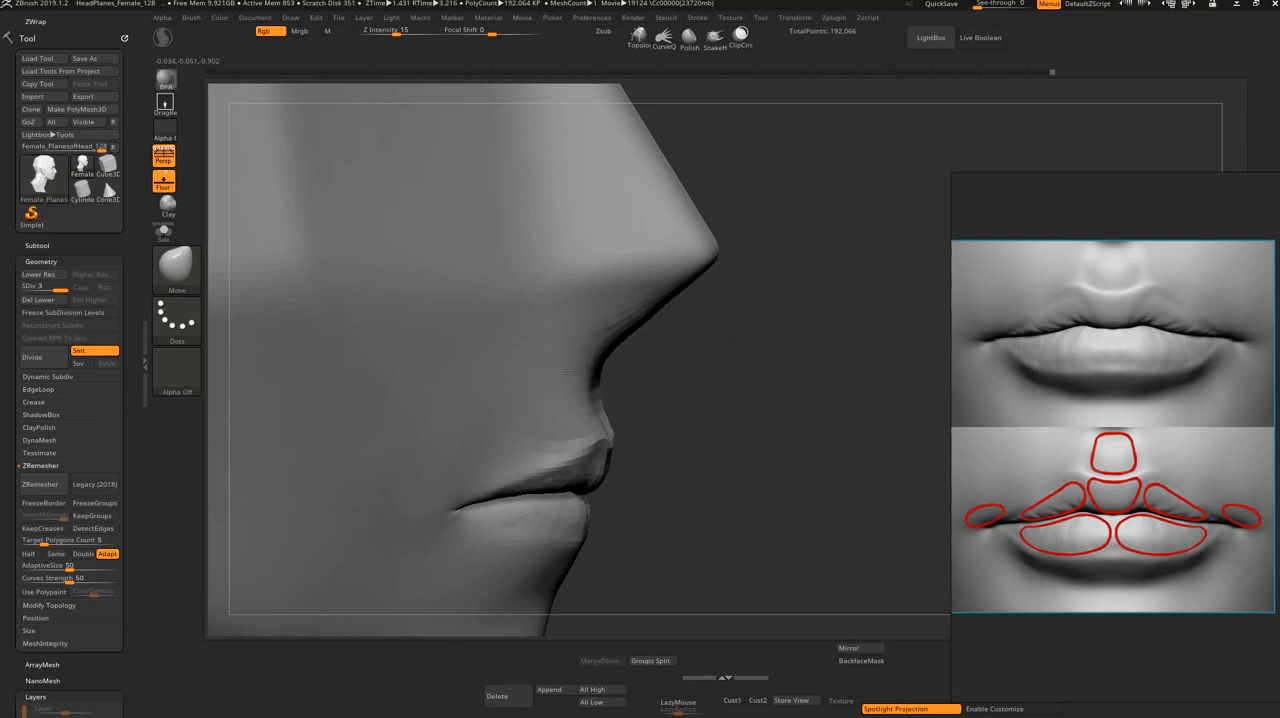
Step: Build up the skin around the mouth corners and below the lower lip with ClayBuildup, and smooth it
mouse_move(717, 494)
left_mouse_down()
mouse_move(620, 469)
mouse_move(604, 488)
left_mouse_up()
key("s")
key("b")
key("d")
key("s")
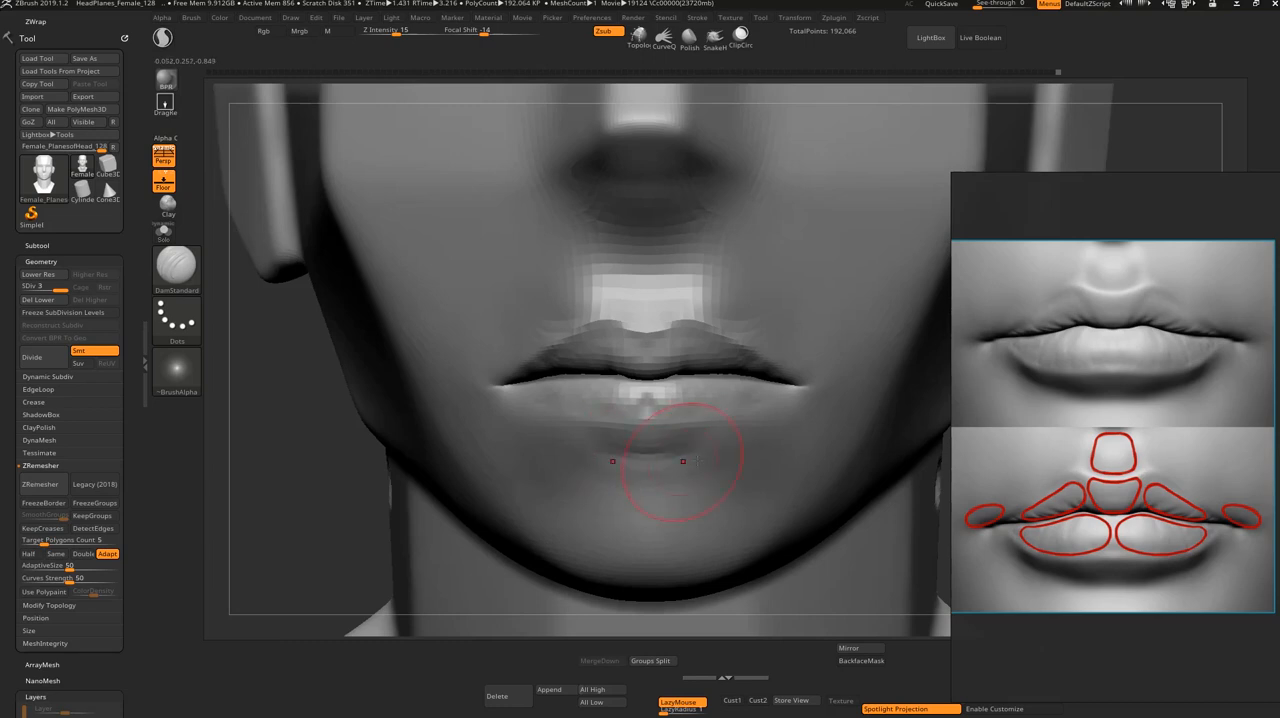
mouse_move(588, 461)
left_mouse_down()
mouse_move(646, 452)
mouse_move(608, 476)
mouse_move(650, 477)
mouse_move(630, 481)
mouse_move(654, 448)
mouse_move(600, 486)
left_mouse_up()
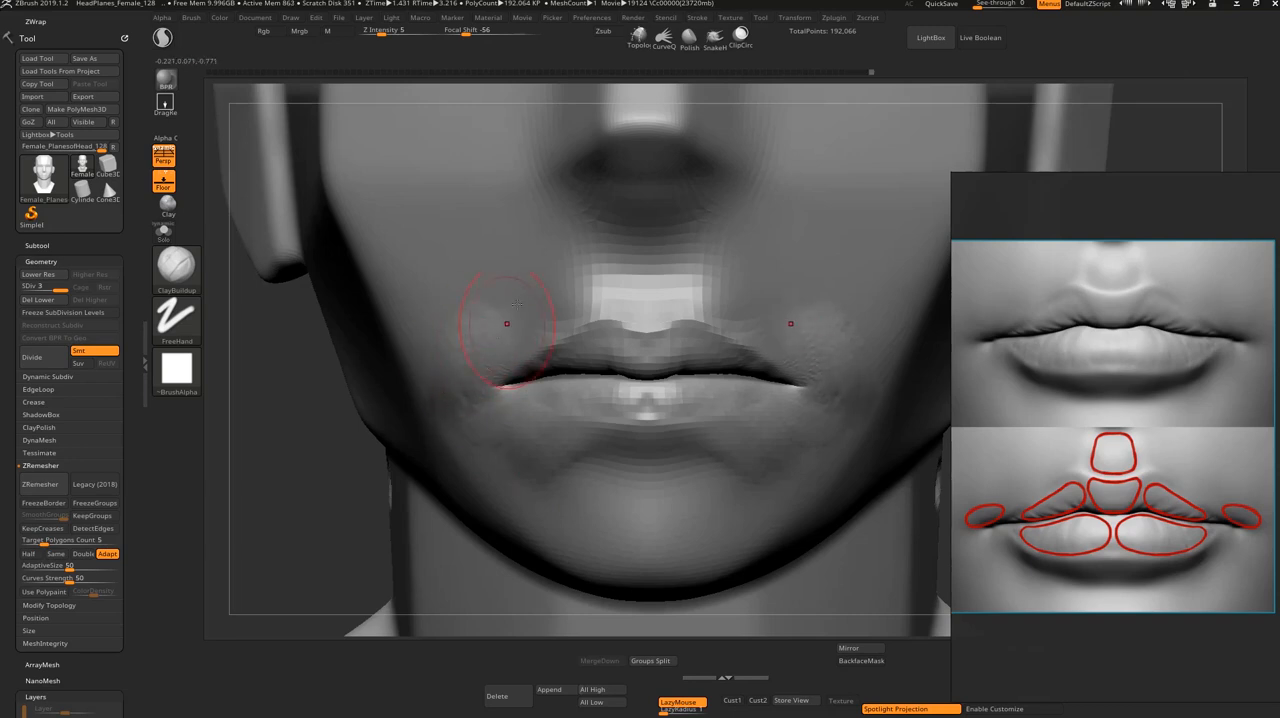
key("shift")
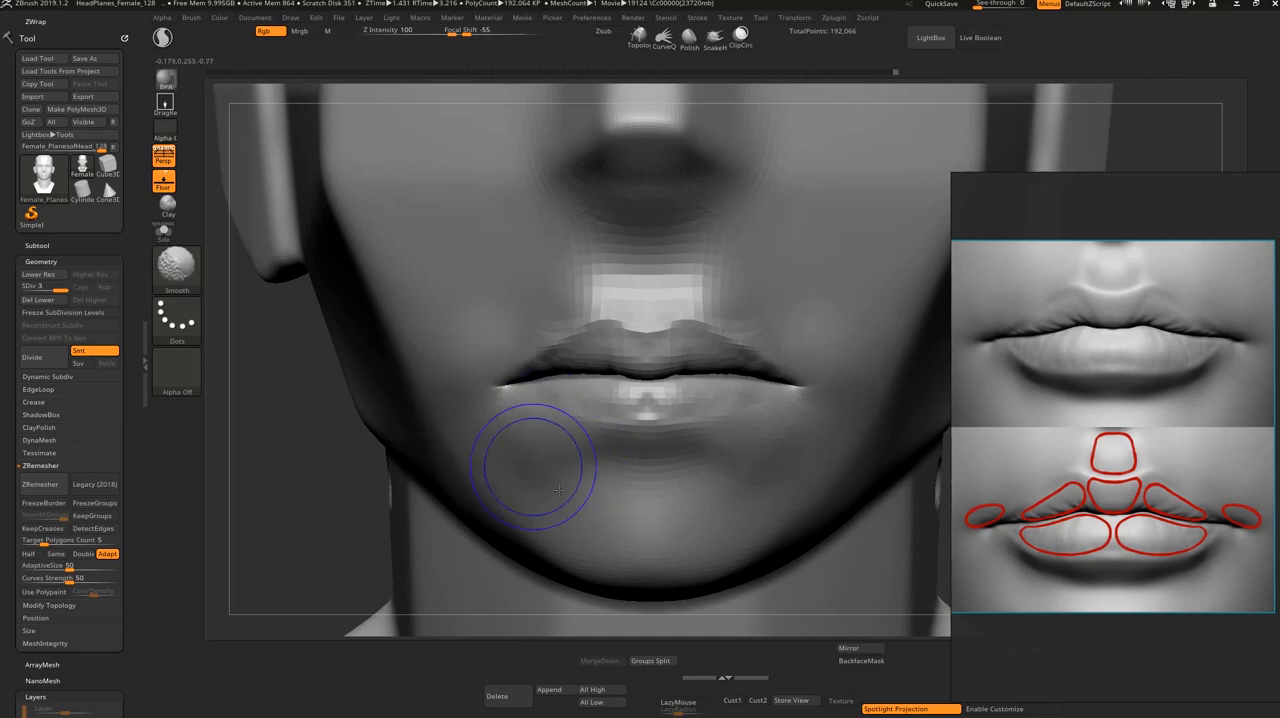
mouse_move(312, 500)
left_mouse_down("alt")
mouse_move(349, 474)
mouse_move(300, 486)
mouse_move(356, 498)
mouse_move(362, 518)
left_mouse_up("alt")
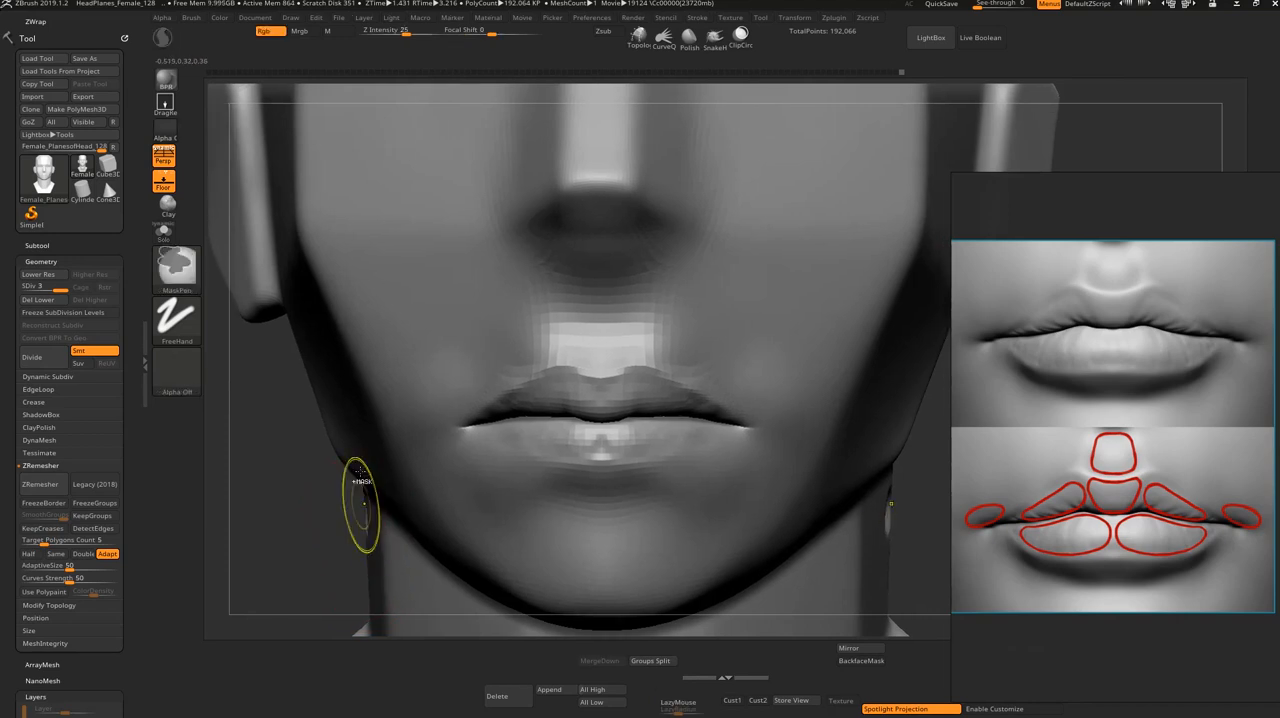
Step: Subdivide the head to level 4 and adjust the upper lip's border and cupid's bow with the Move brush
key("ctrl+d")
key("s")
left_click_drag(605, 399, 609, 386)
key("s")
key("b")
key("m")
key("v")
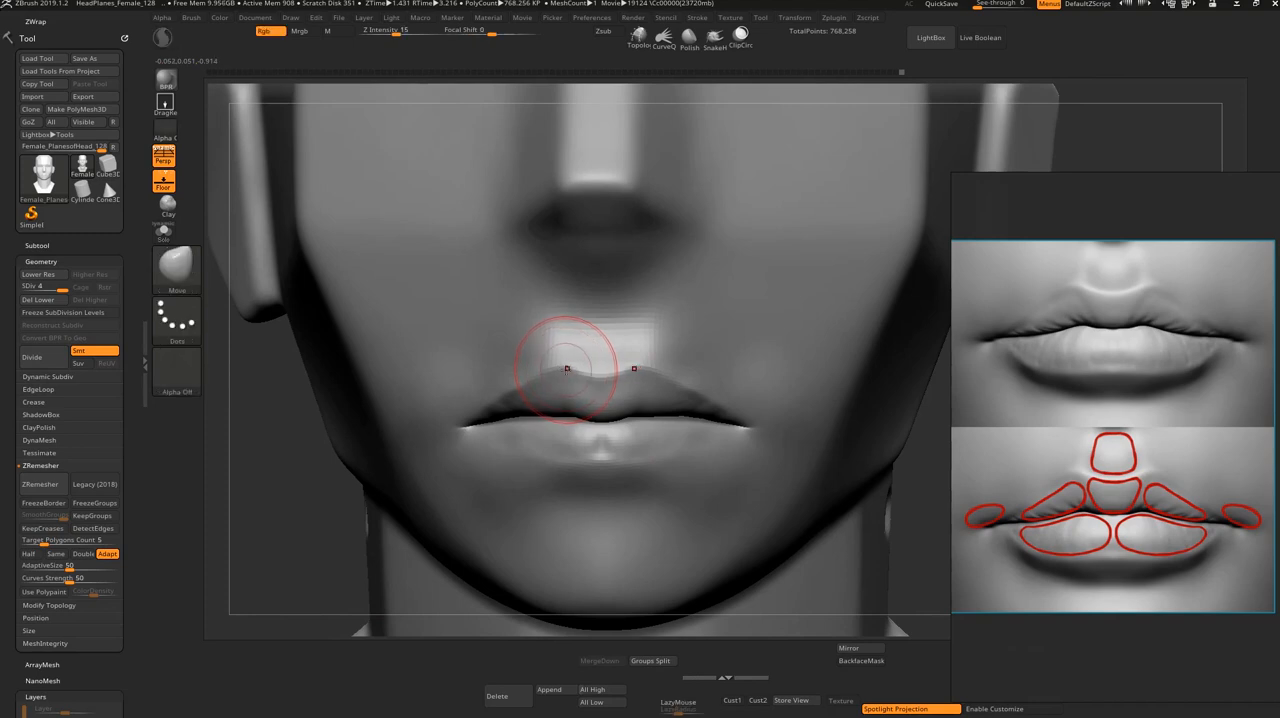
mouse_move(538, 394)
left_mouse_down()
mouse_move(513, 397)
mouse_move(573, 381)
mouse_move(550, 391)
left_mouse_up()
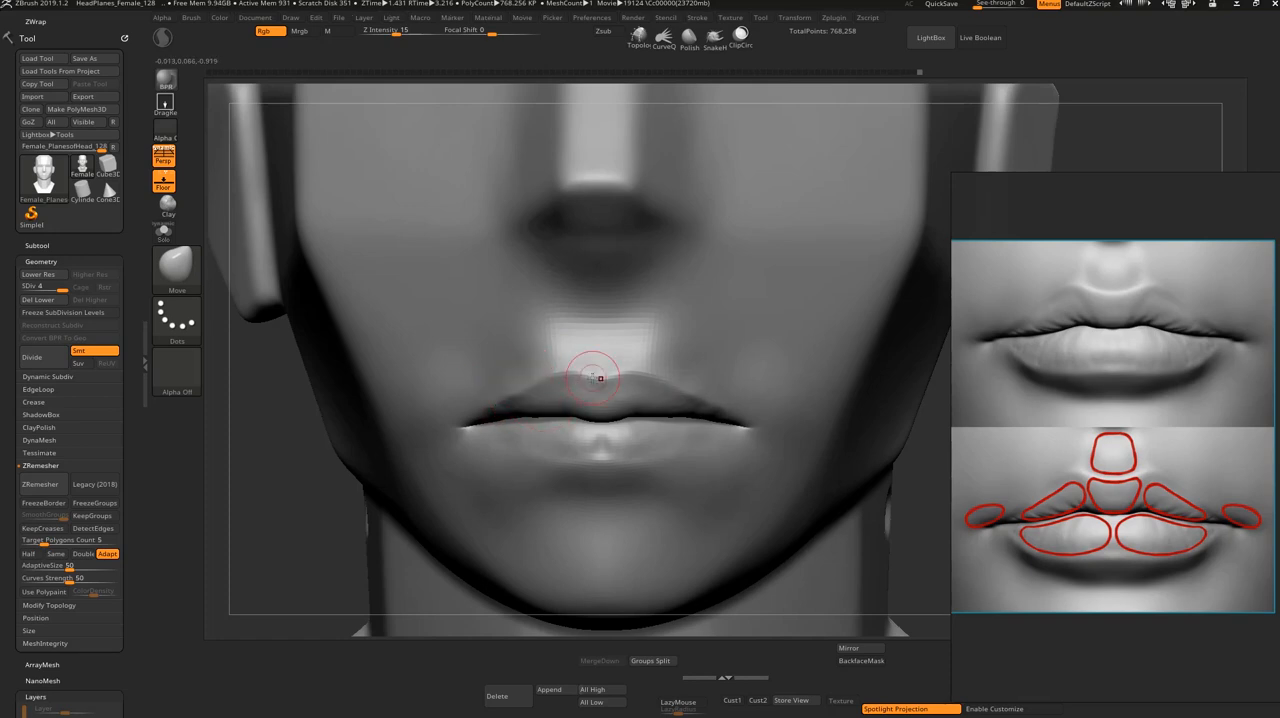
Step: Sharpen the outlines of the upper and lower lips with the DamStandard brush, undoing one stroke and smoothing near the mouth corners
key("b")
key("d")
key("s")
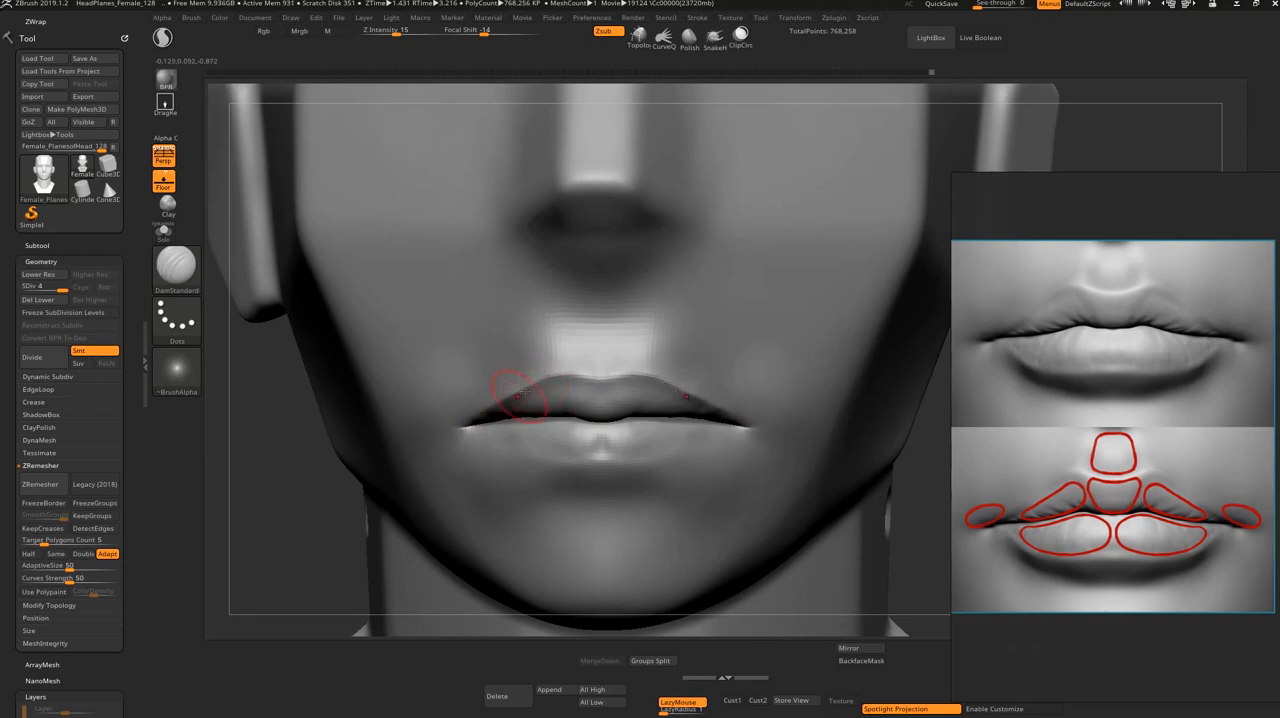
key("ctrl+z")
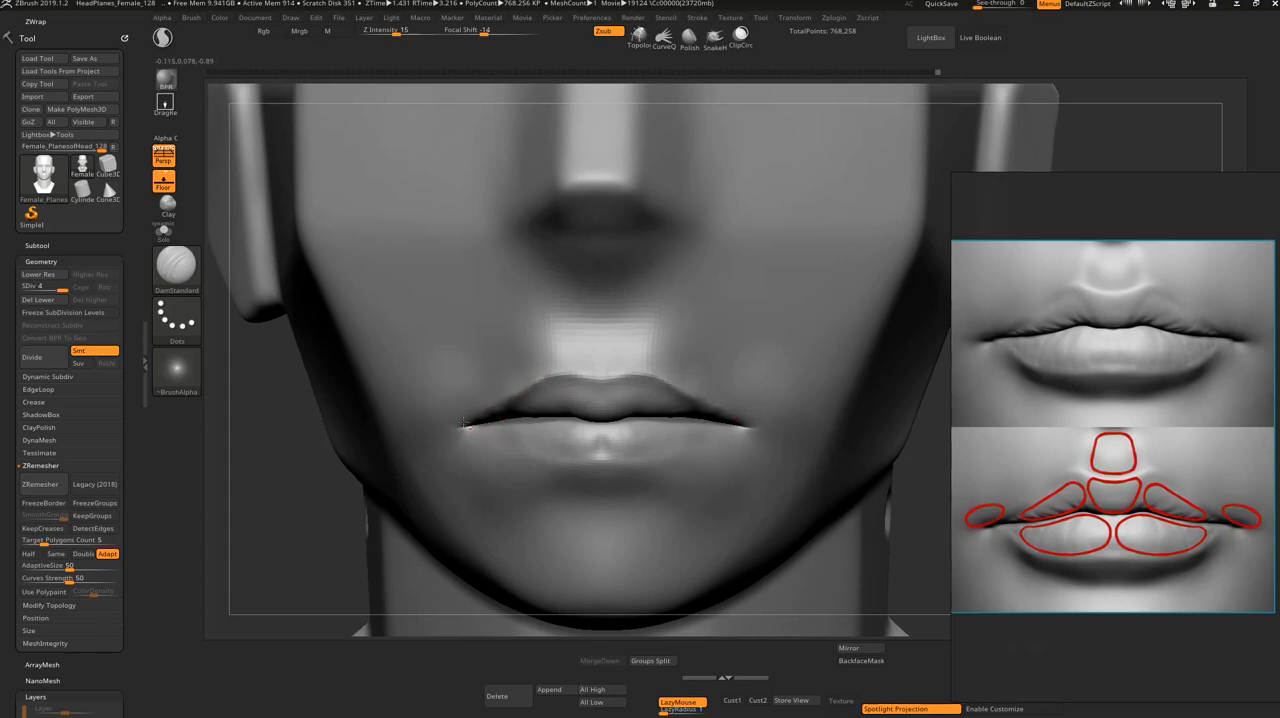
key("shift")
left_click_drag(720, 434, 738, 427)
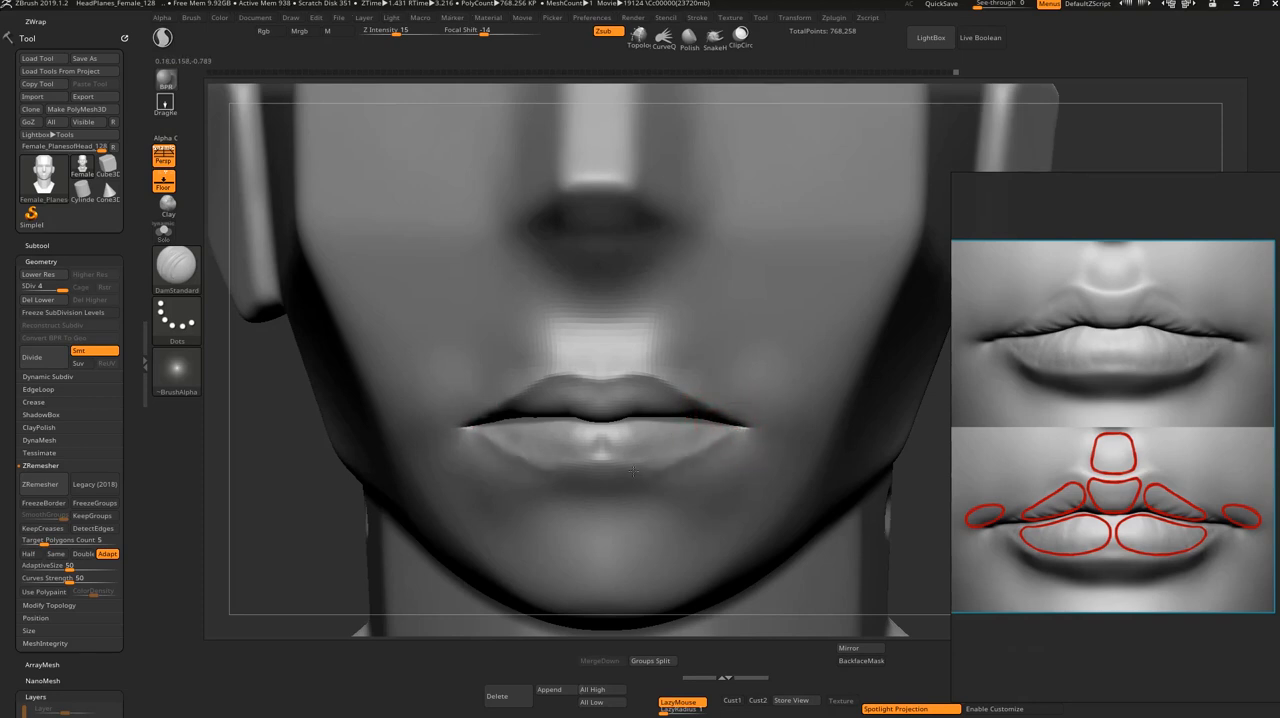
Step: Smooth the lower lip at subdivision level 2, and return to level 4 to soften its lower edge
key("ctrl")
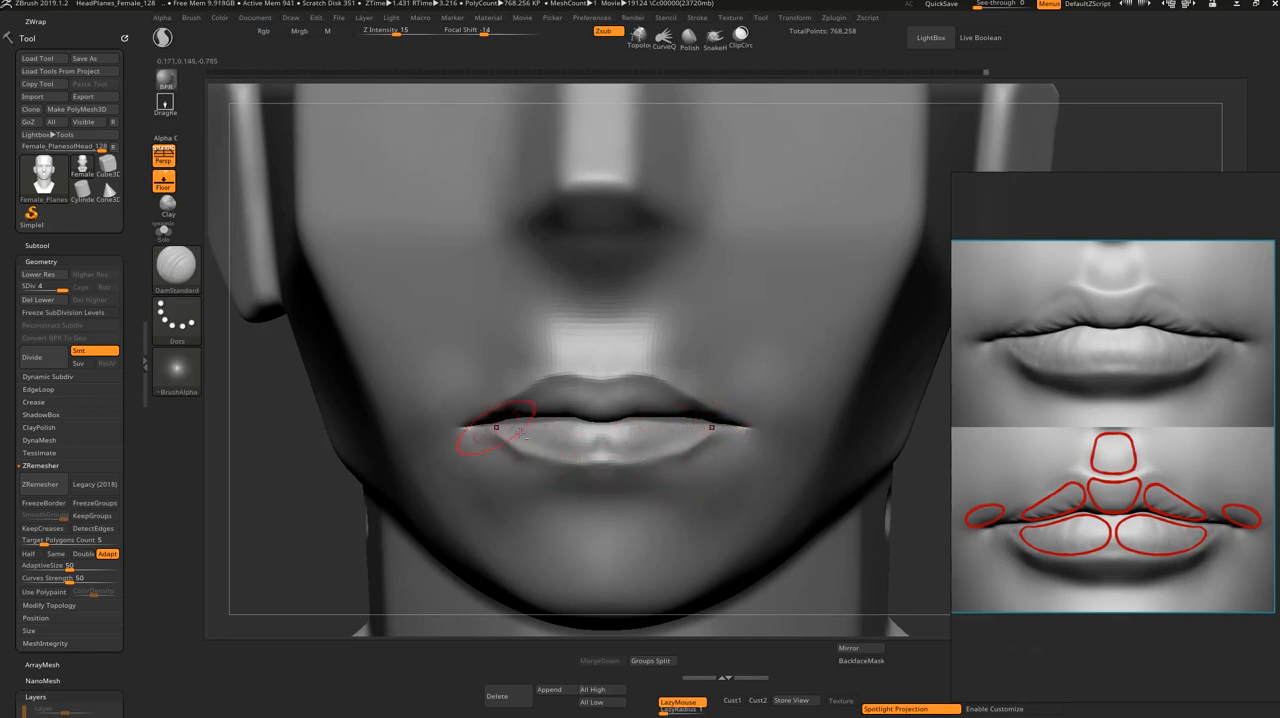
key("shift+d")
key("shift+d")
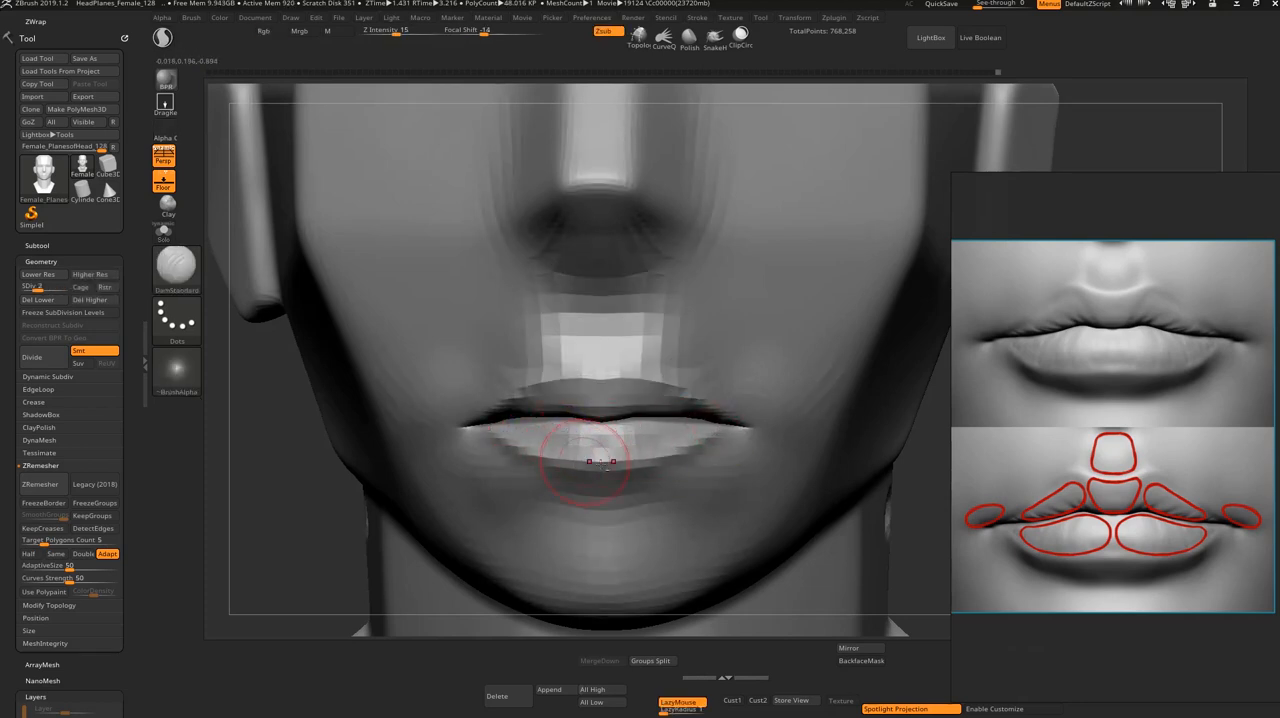
left_click_drag(514, 447, 549, 451)
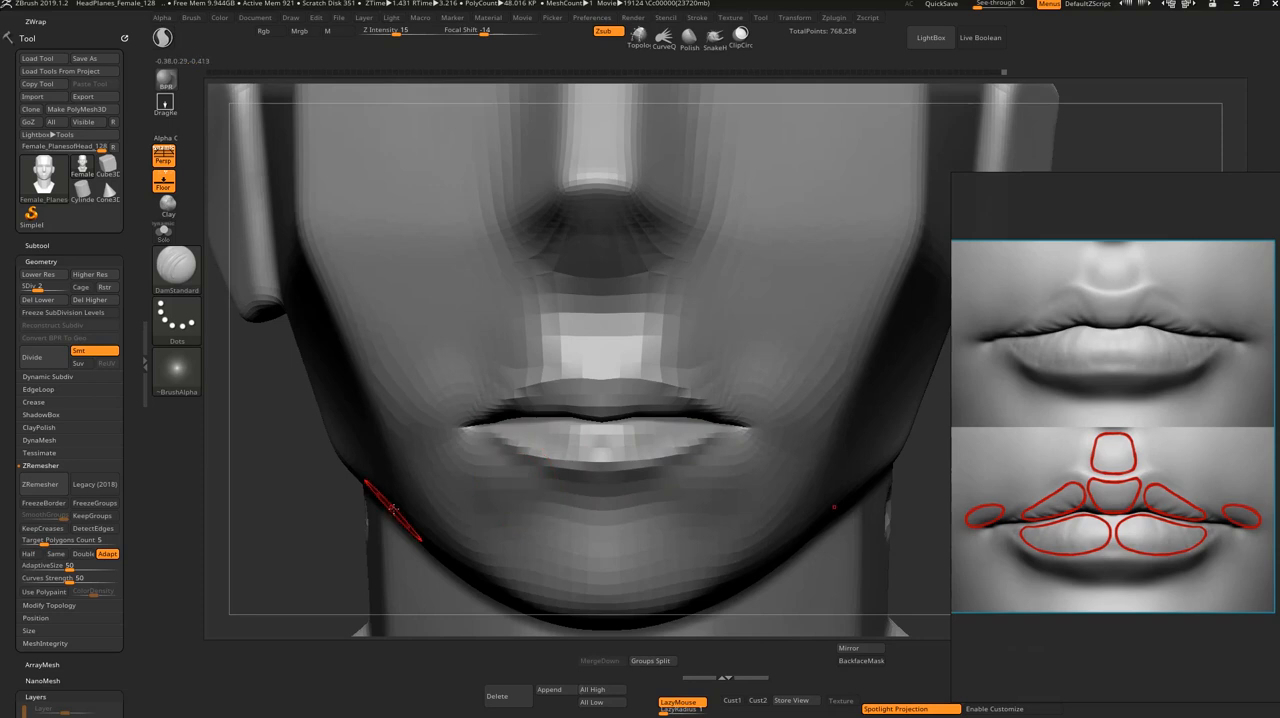
key("d")
key("d")
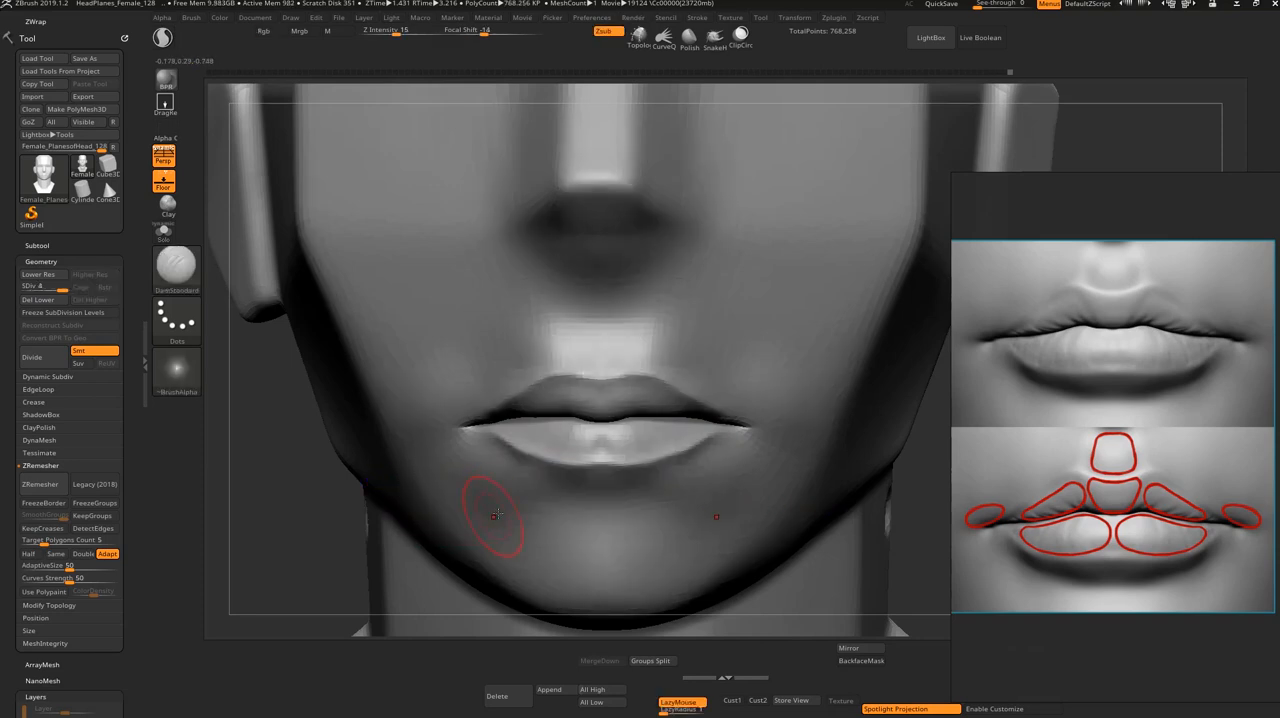
mouse_move(490, 454)
left_mouse_down("shift")
mouse_move(565, 453)
mouse_move(552, 462)
left_mouse_up("shift")
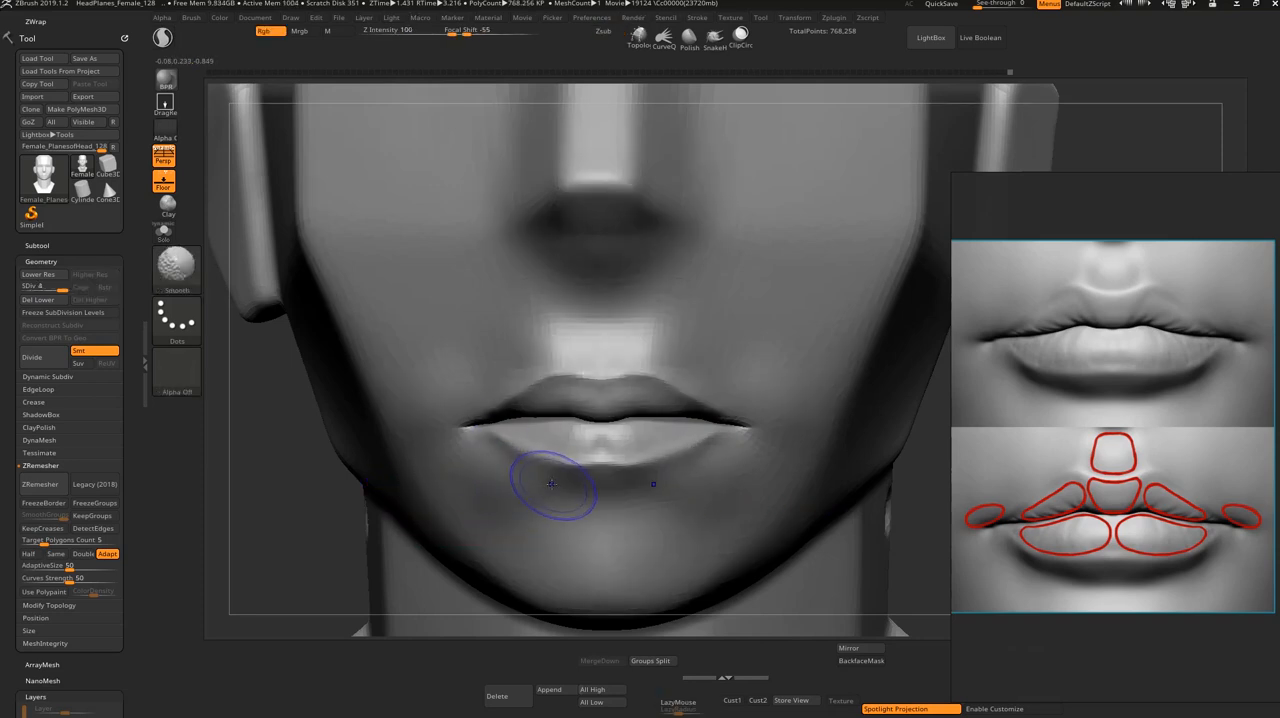
Step: Add volume to the sides of the lower lip with the Standard brush, and smooth it
key("b")
key("s")
key("t")
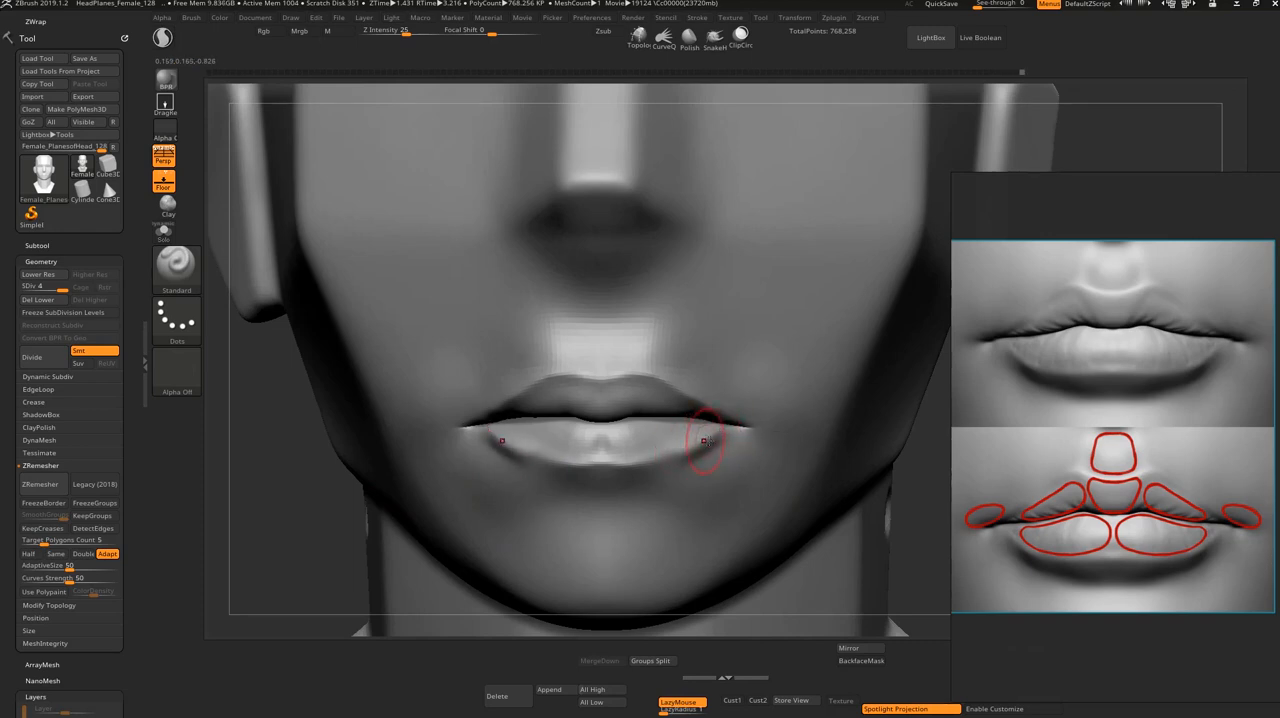
key("shift")
key("ctrl+shift")
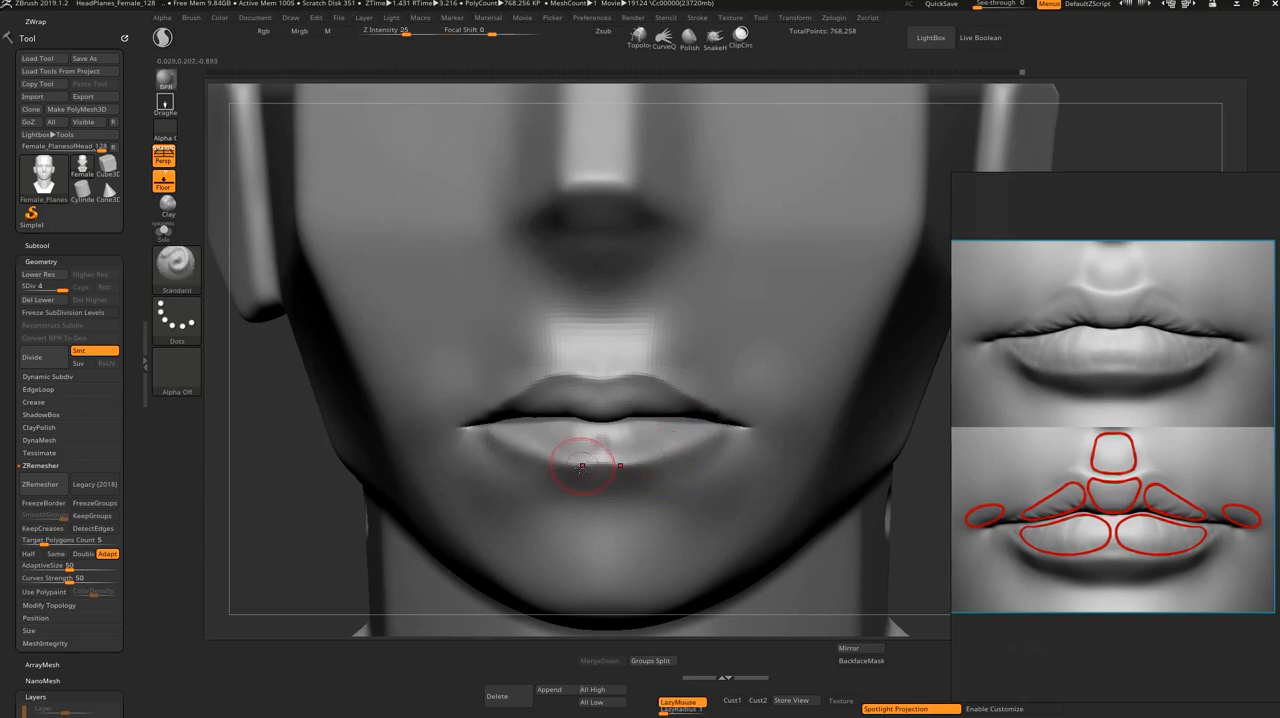
key("l")
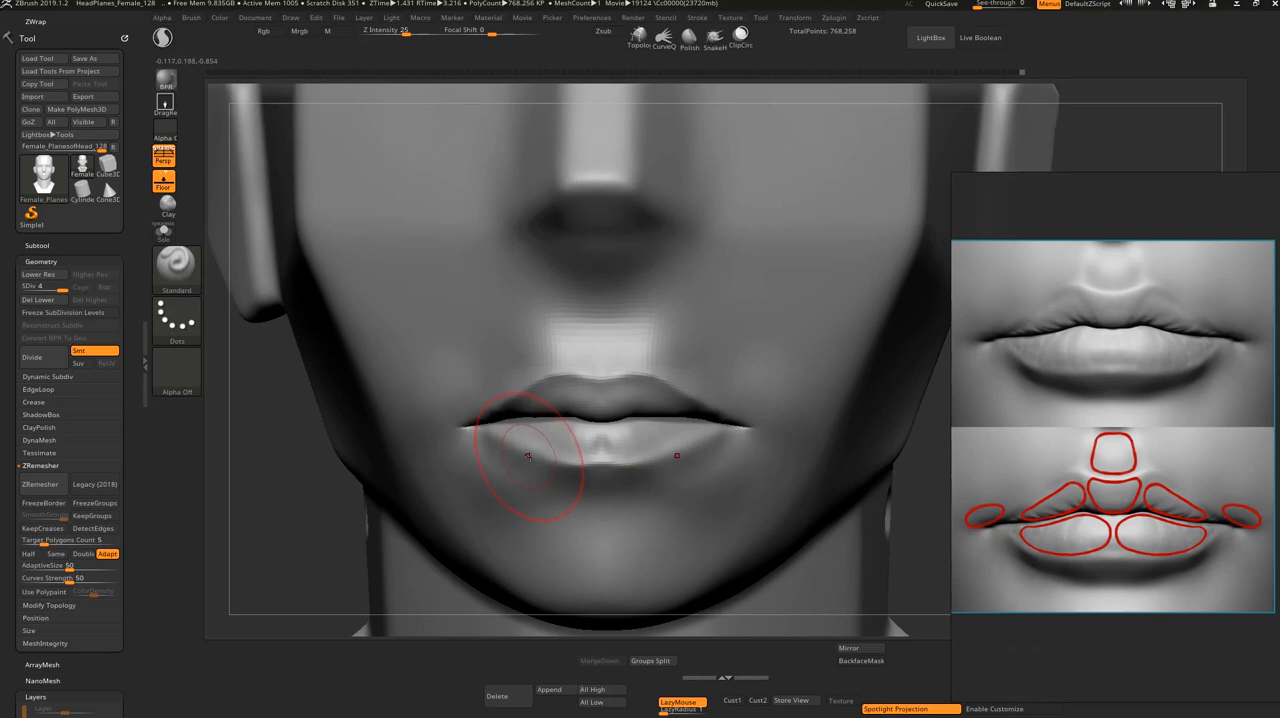
Step: Reshape the lower lip's bottom outline with the Move brush, undoing one adjustment
key("b")
key("m")
key("v")
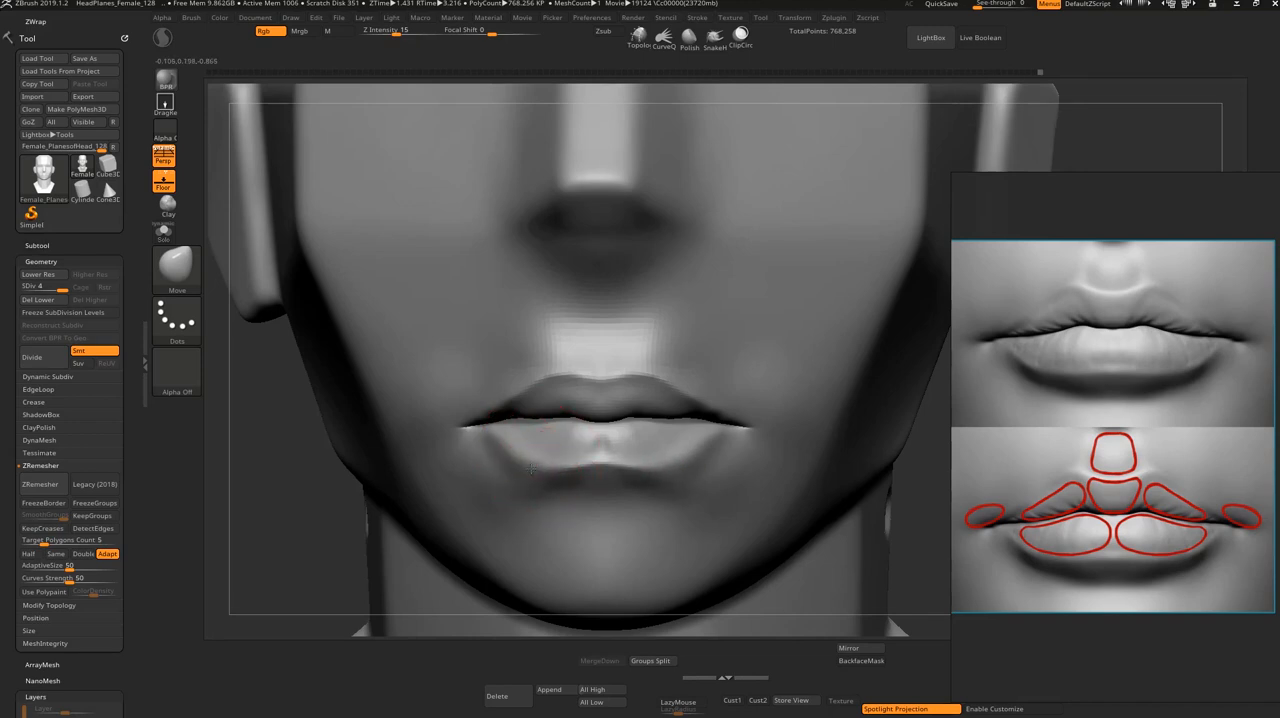
left_click_drag(527, 461, 533, 473)
key("ctrl+z")
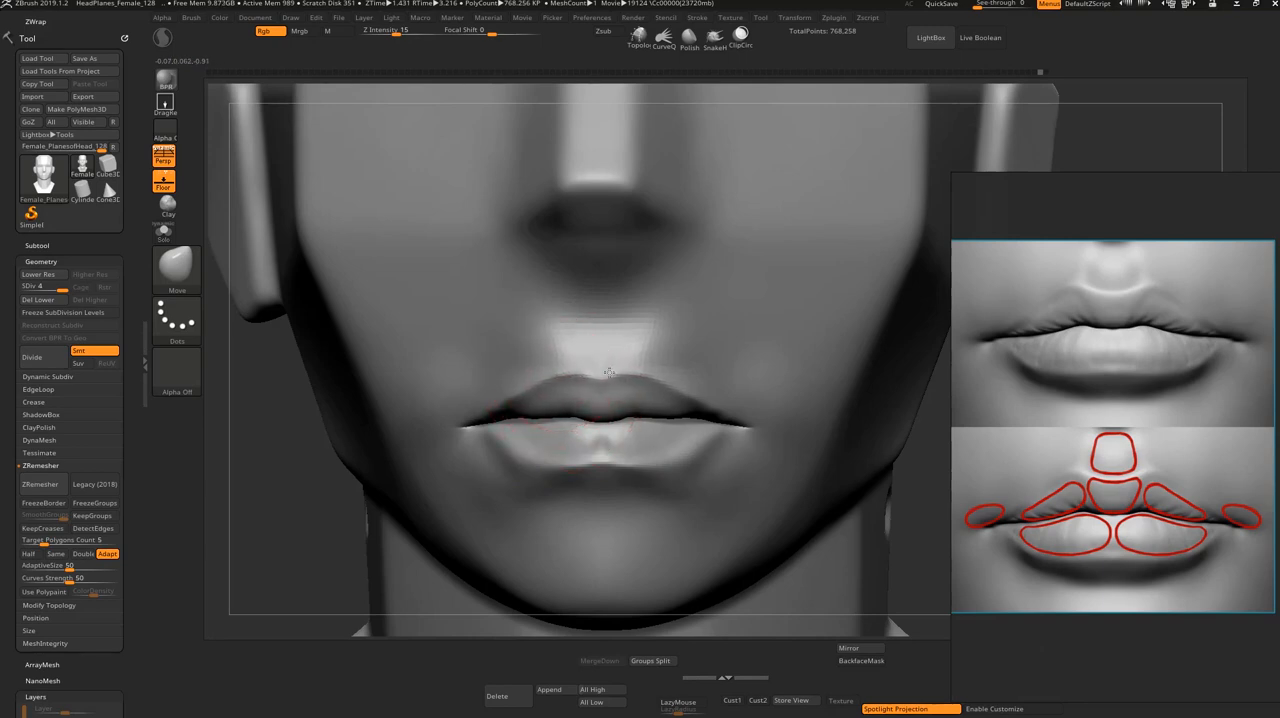
Step: Form the philtrum between nose and upper lip with ClayBuildup, define its ridges with DamStandard, and smooth it
key("b")
key("c")
key("b")
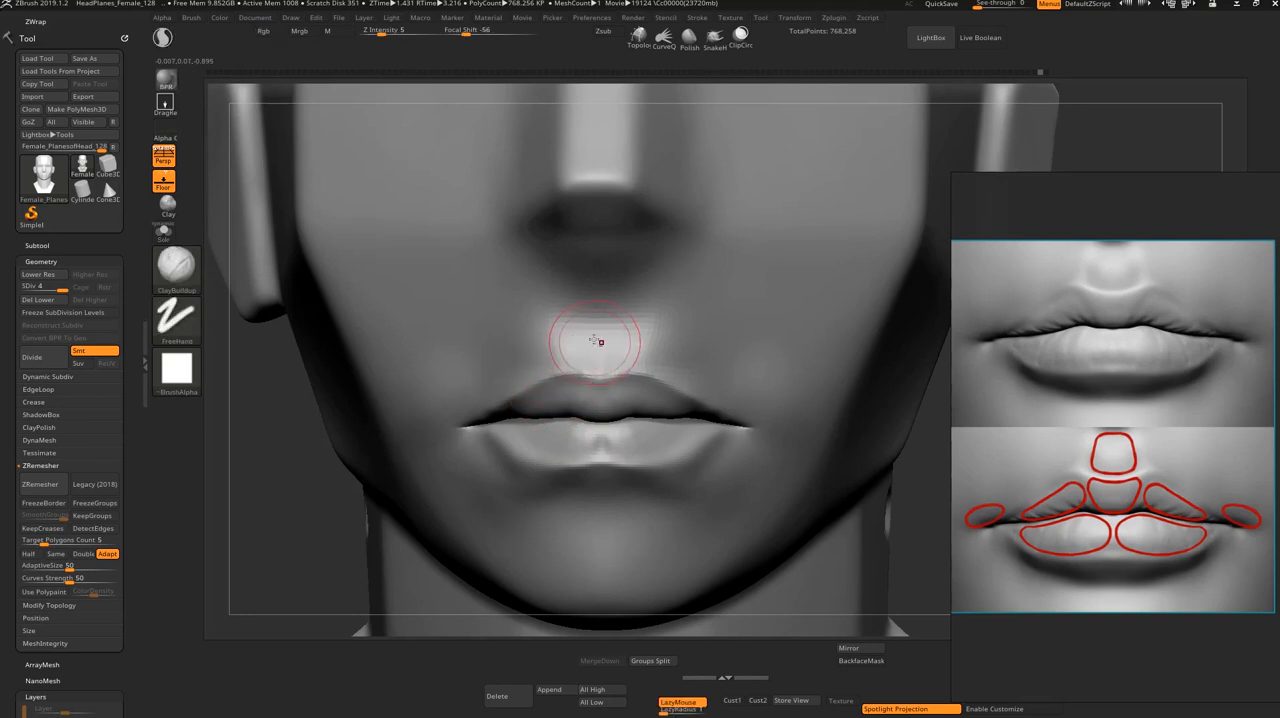
mouse_move(590, 318)
left_mouse_down()
mouse_move(590, 358)
mouse_move(582, 340)
left_mouse_up()
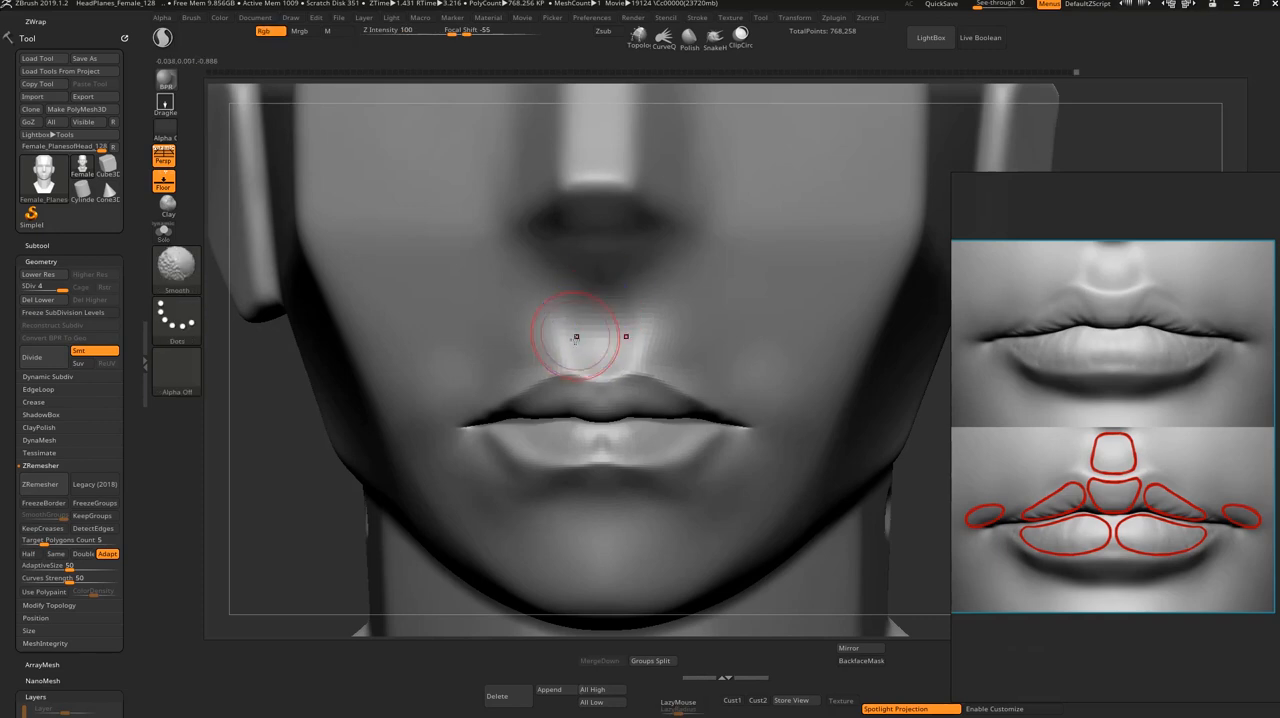
key("s")
key("b")
key("d")
key("s")
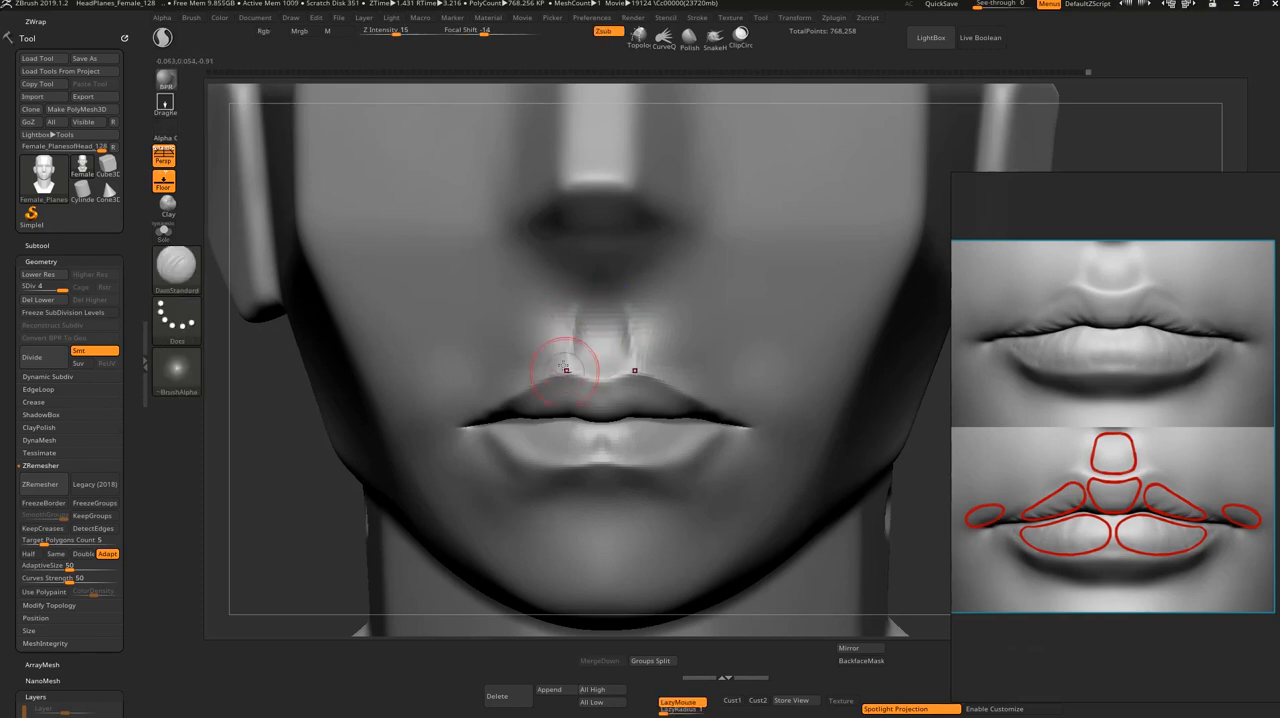
key("shift")
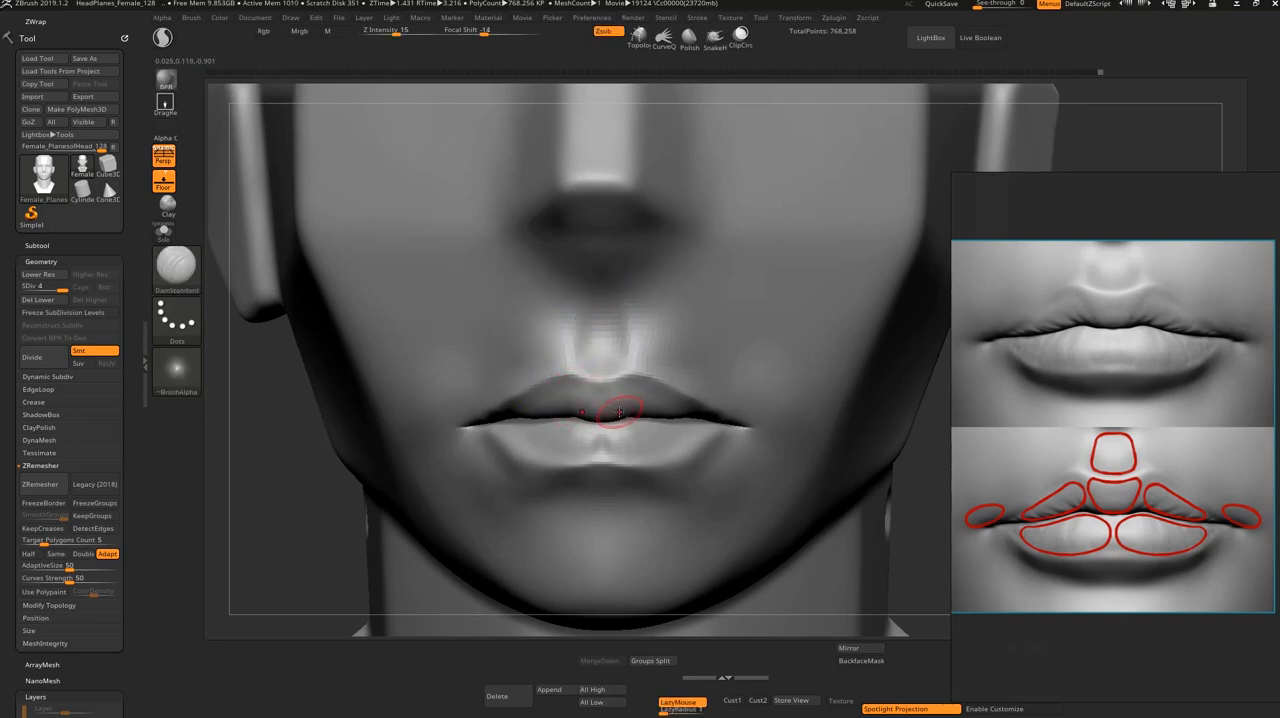
Step: Isolate the lower-lip polygroup and start building up its volume with ClayBuildup from a three-quarter view
left_click(578, 455, "ctrl+shift")
mouse_move(743, 345)
left_mouse_down("alt")
mouse_move(763, 340)
mouse_move(757, 368)
left_mouse_up("alt")
key("b")
key("c")
key("b")
key("s")
left_click_drag(599, 425, 585, 425)
mouse_move(640, 318)
left_mouse_down()
mouse_move(565, 362)
mouse_move(580, 385)
mouse_move(577, 367)
mouse_move(533, 378)
mouse_move(537, 335)
left_mouse_up()
mouse_move(792, 190)
left_mouse_down("alt")
mouse_move(748, 316)
mouse_move(657, 429)
left_mouse_up("alt")
left_click_drag(655, 378, 677, 357)
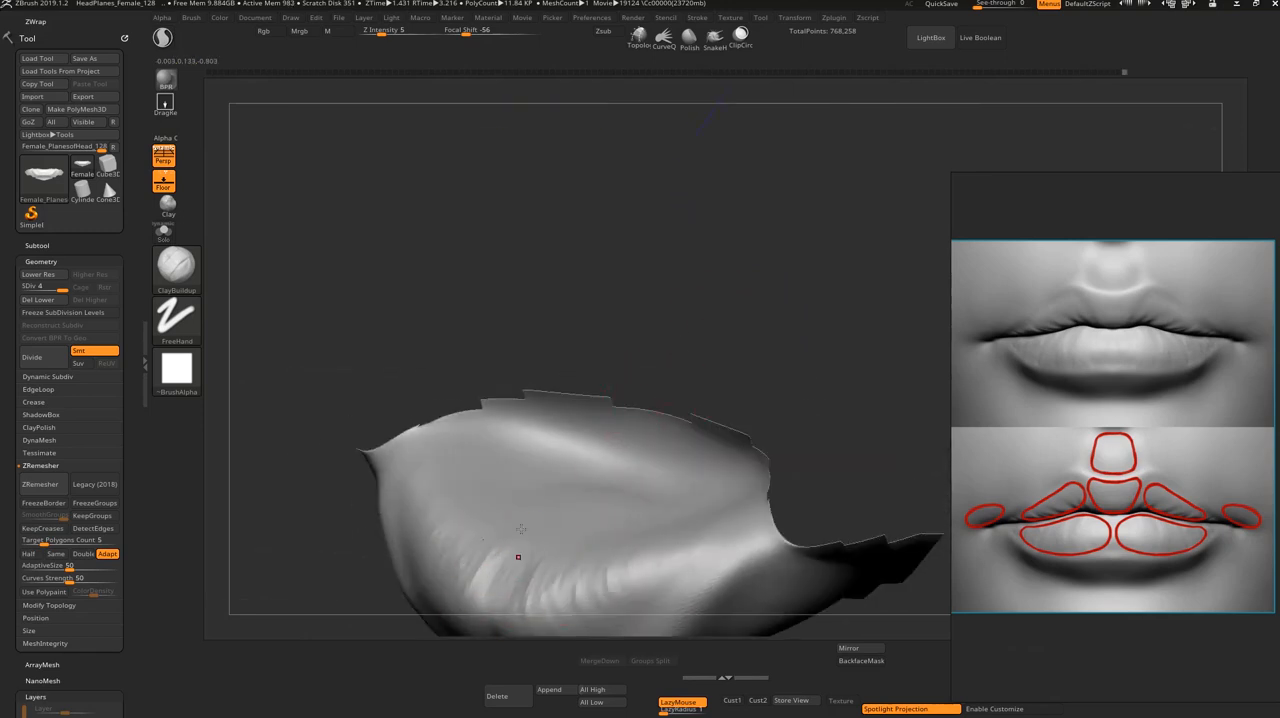
Step: Build up the front of the isolated lower lip on both sides of its center with ClayBuildup
mouse_move(747, 357)
left_mouse_down()
mouse_move(812, 311)
mouse_move(768, 368)
left_mouse_up()
mouse_move(506, 480)
left_mouse_down()
mouse_move(454, 497)
mouse_move(458, 472)
mouse_move(424, 486)
mouse_move(404, 441)
left_mouse_up()
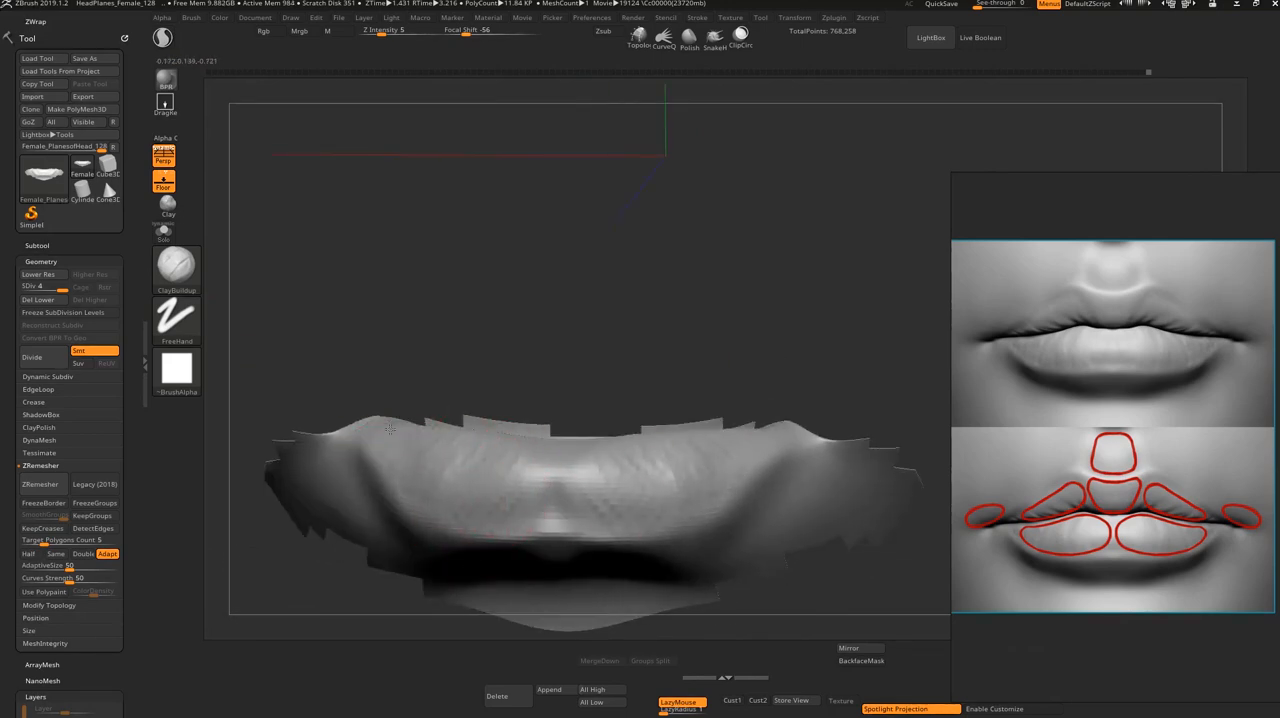
mouse_move(453, 492)
left_mouse_down()
mouse_move(430, 470)
mouse_move(488, 500)
mouse_move(550, 487)
left_mouse_up()
right_click_drag(578, 481, 528, 485)
left_click_drag(570, 470, 562, 498)
right_click_drag(488, 480, 512, 478)
mouse_move(508, 474)
left_mouse_down()
mouse_move(486, 478)
mouse_move(503, 462)
mouse_move(449, 446)
mouse_move(426, 457)
mouse_move(451, 441)
mouse_move(450, 472)
left_mouse_up()
right_click_drag(578, 385, 597, 335)
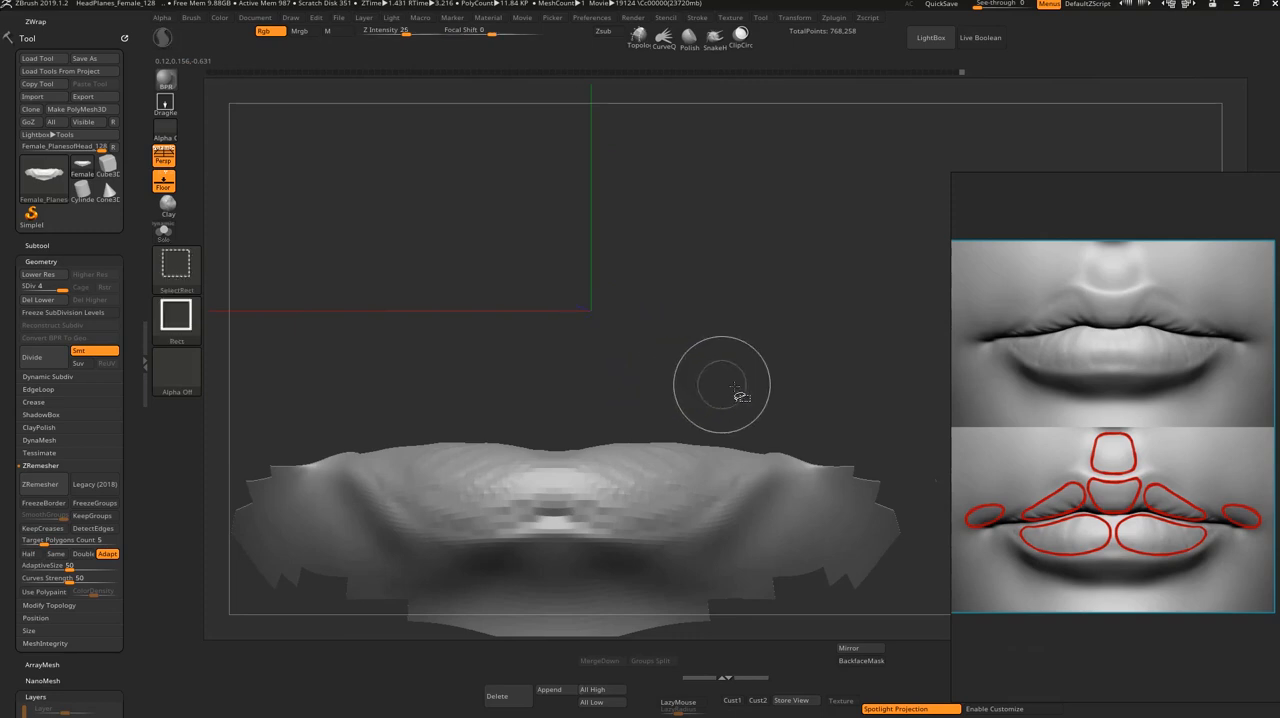
Step: Show the whole head, isolate the upper-lip polygroup, and build up its side and central volumes with ClayBuildup
left_click(844, 394, "ctrl+shift")
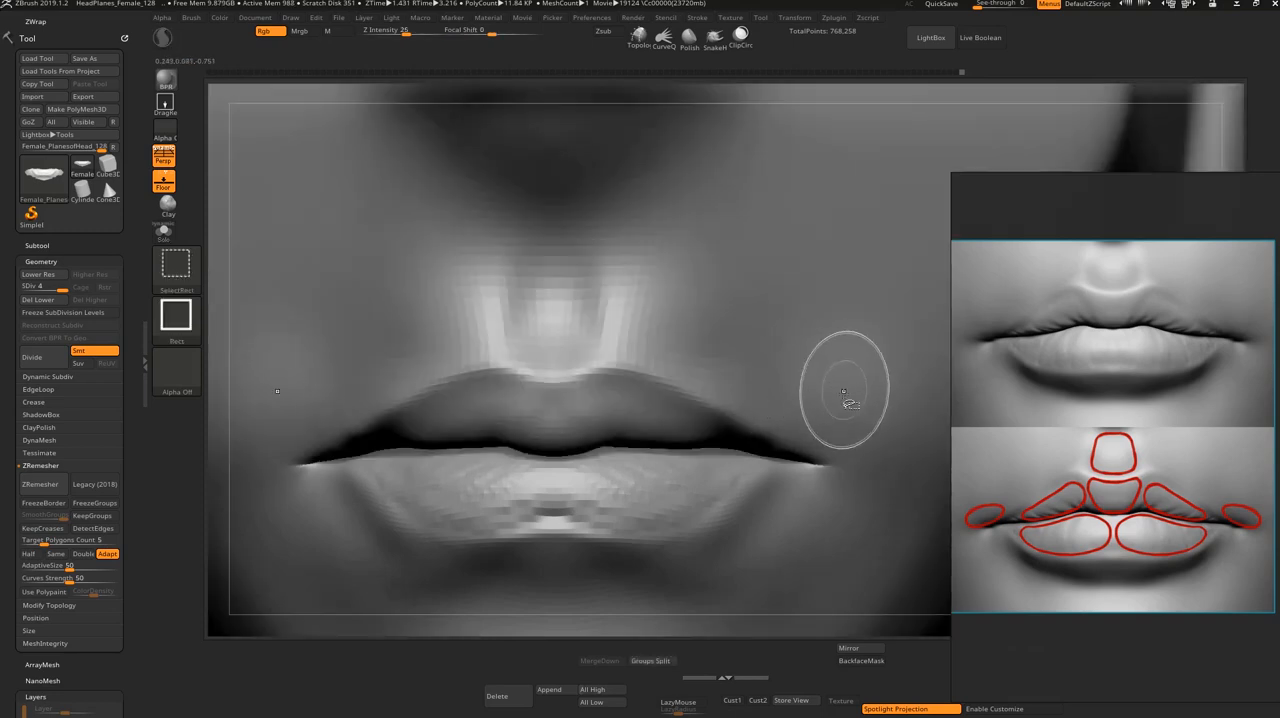
left_click(548, 414, "ctrl+shift")
right_click_drag(517, 526, 522, 449)
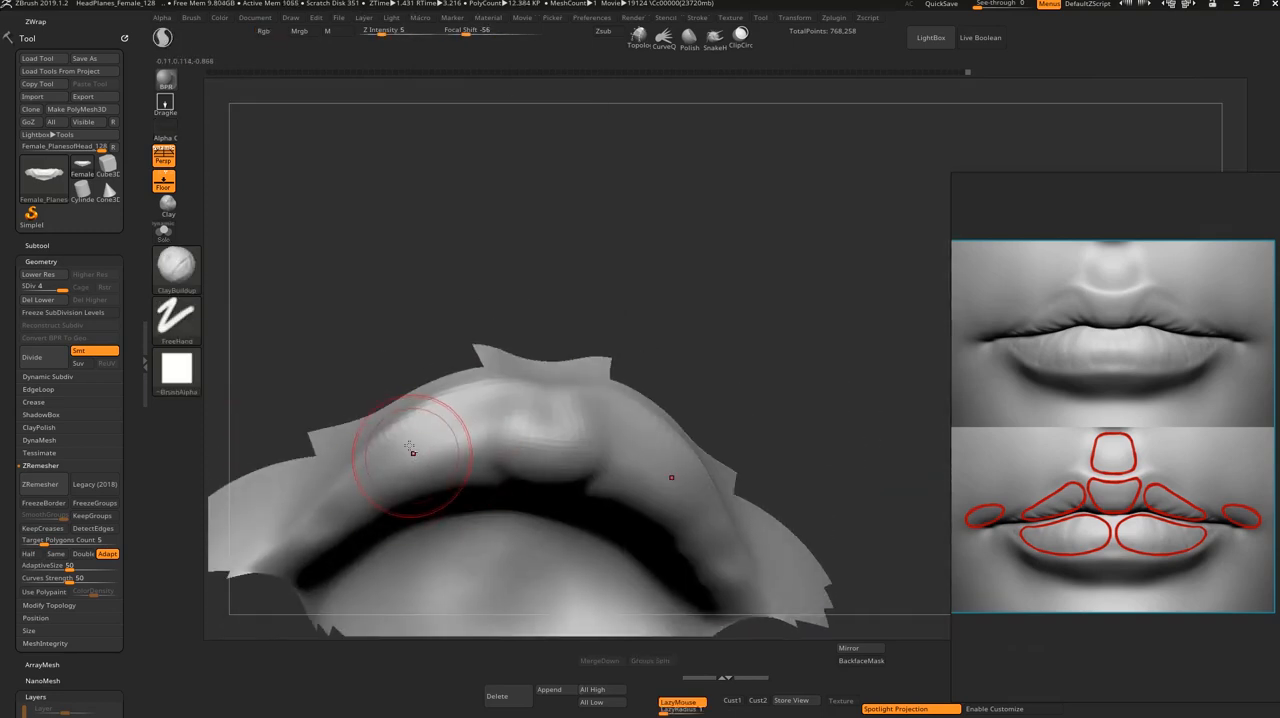
mouse_move(444, 430)
left_mouse_down()
mouse_move(500, 429)
mouse_move(490, 455)
left_mouse_up()
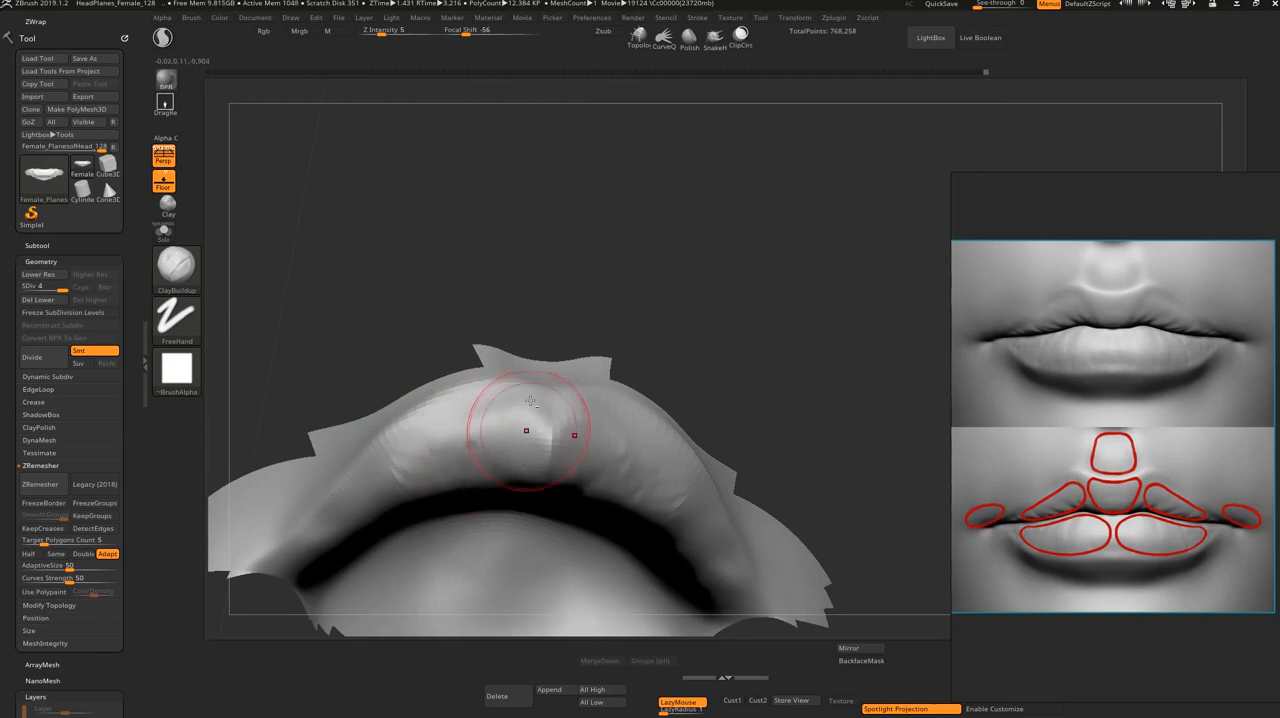
right_click_drag(551, 389, 627, 407, "shift")
Step: Build up the side volumes of the isolated upper lip toward the mouth corners with ClayBuildup
mouse_move(471, 509)
left_mouse_down()
mouse_move(505, 335)
mouse_move(543, 243)
mouse_move(520, 260)
left_mouse_up()
key("s")
mouse_move(408, 427)
left_mouse_down()
mouse_move(402, 408)
mouse_move(424, 403)
mouse_move(397, 445)
left_mouse_up()
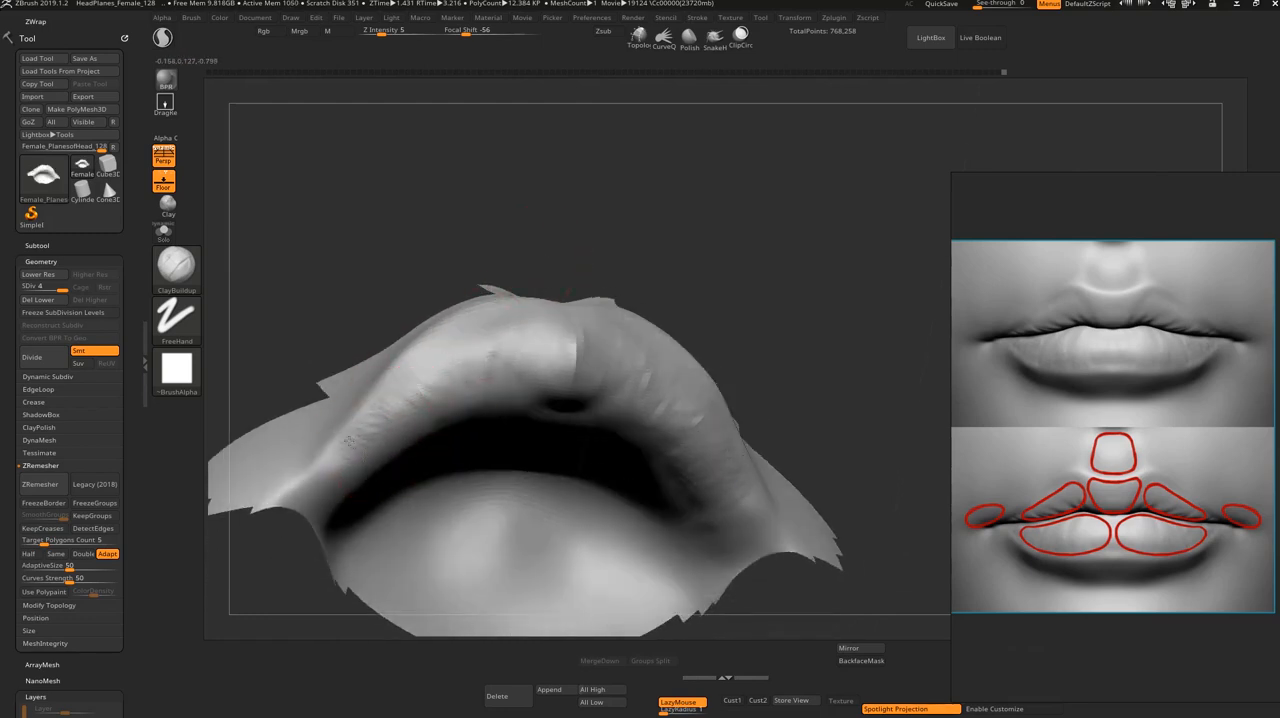
mouse_move(343, 492)
left_mouse_down()
mouse_move(323, 476)
mouse_move(325, 509)
mouse_move(357, 467)
left_mouse_up()
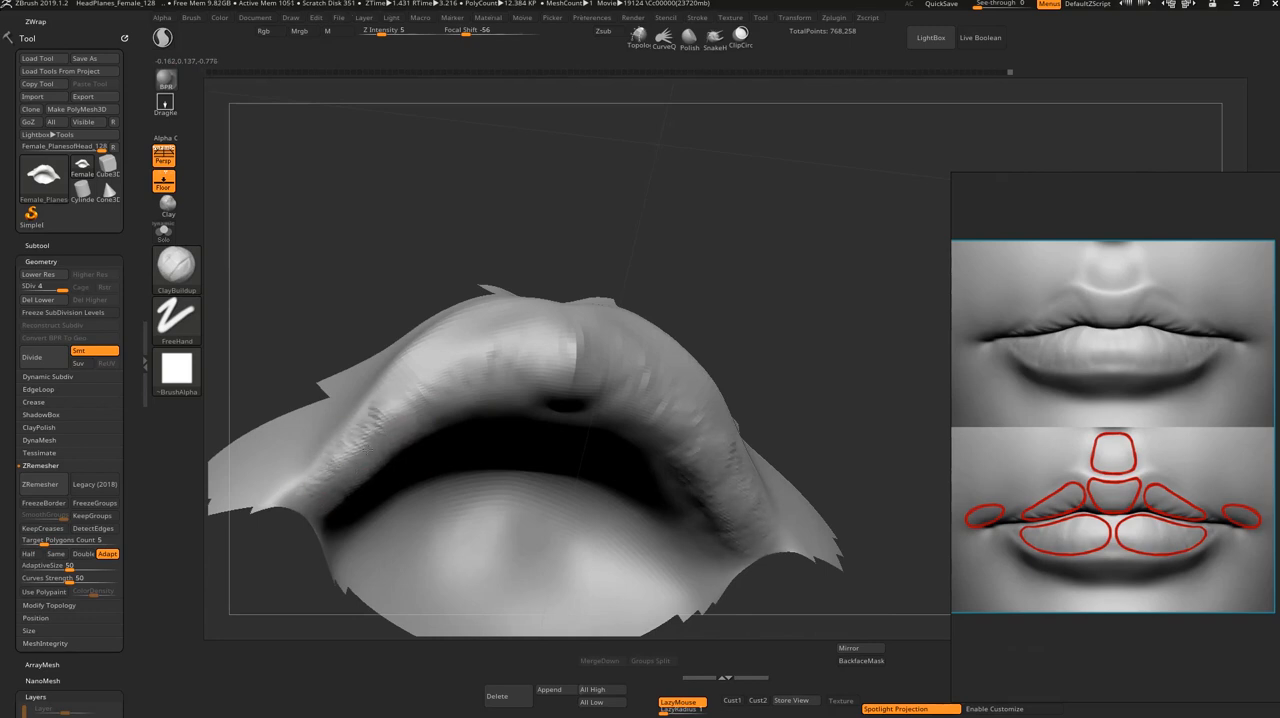
Step: Fill the transitions between the upper lip's side and central volumes with ClayBuildup, working from a low front view
left_click_drag(503, 248, 514, 337, "shift")
left_click_drag(414, 543, 417, 422)
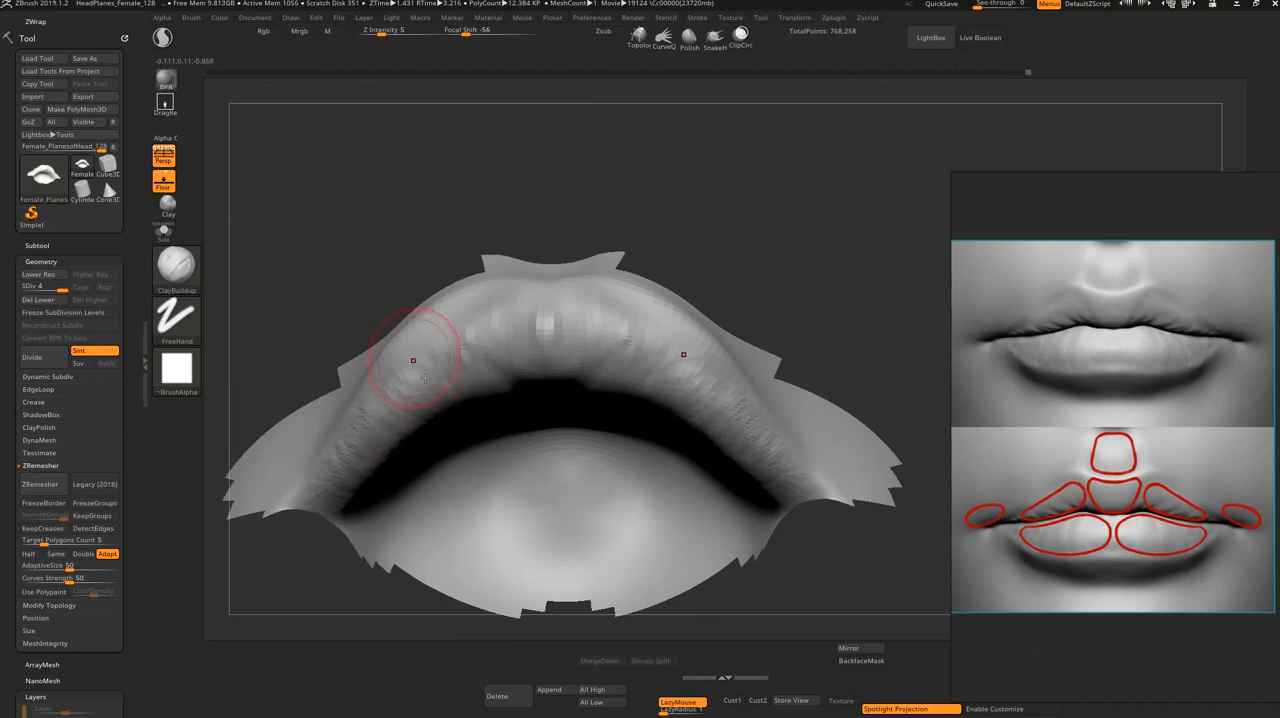
left_click_drag(479, 371, 481, 384)
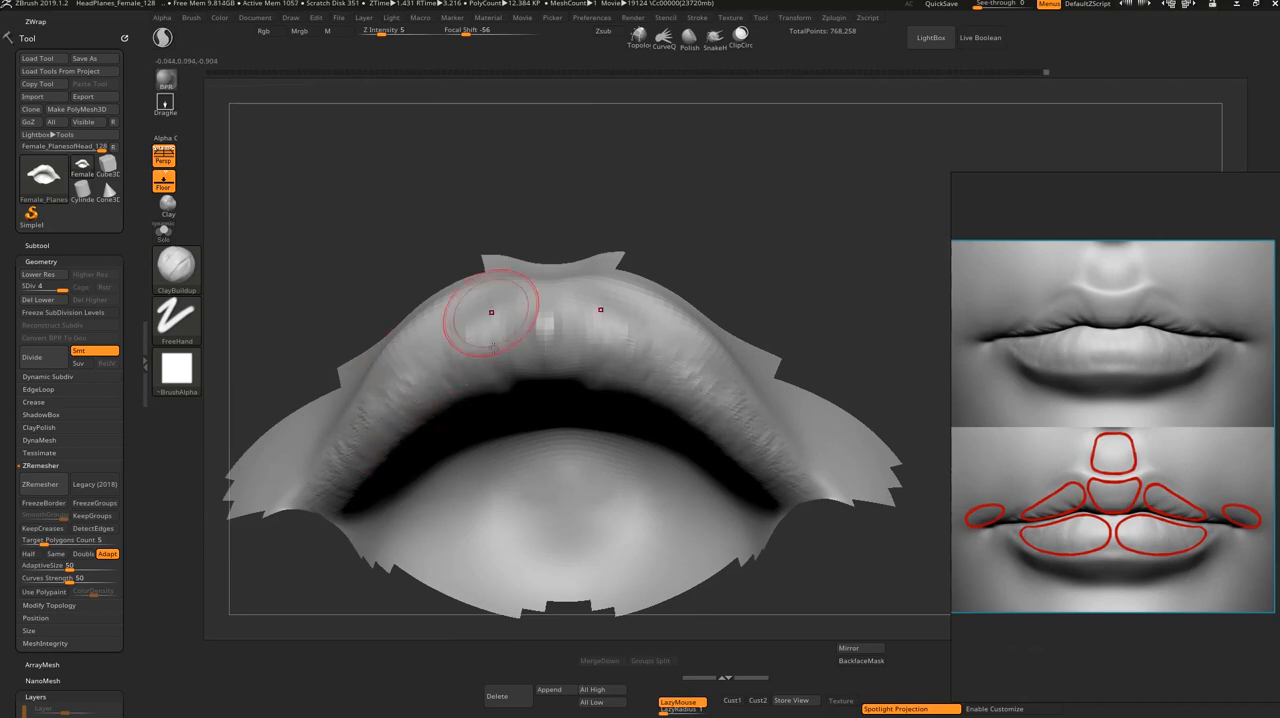
left_click_drag(499, 311, 504, 362)
mouse_move(562, 246)
left_mouse_down("shift")
mouse_move(549, 378)
mouse_move(541, 258)
left_mouse_up("shift")
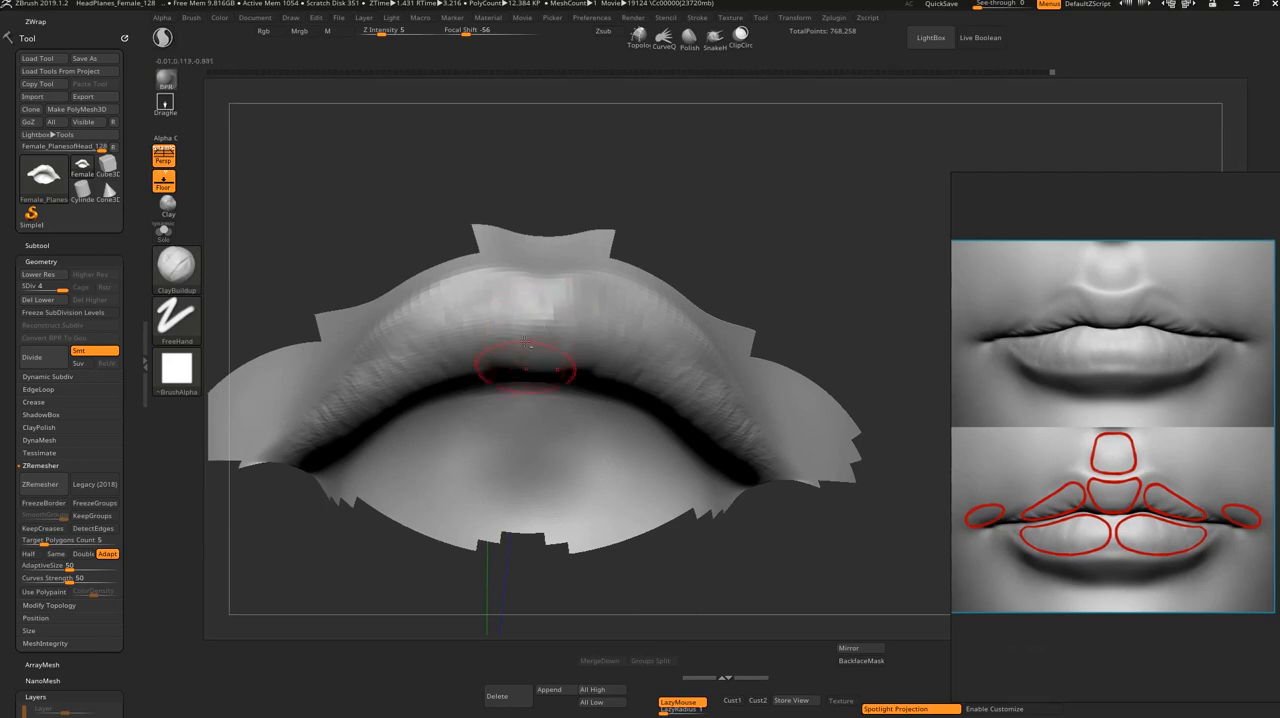
Step: Refine the central volume and inner edge of the isolated upper lip with ClayBuildup from several angles
left_click_drag(640, 195, 736, 155)
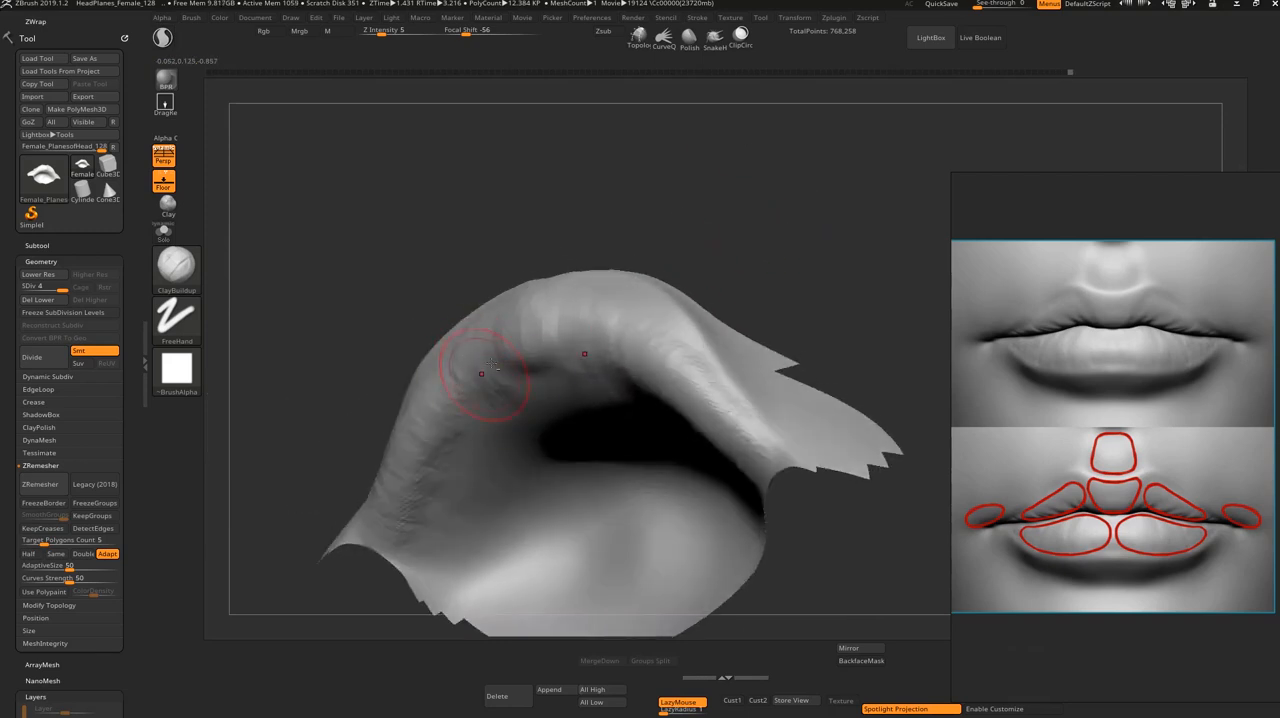
left_click_drag(820, 235, 745, 325)
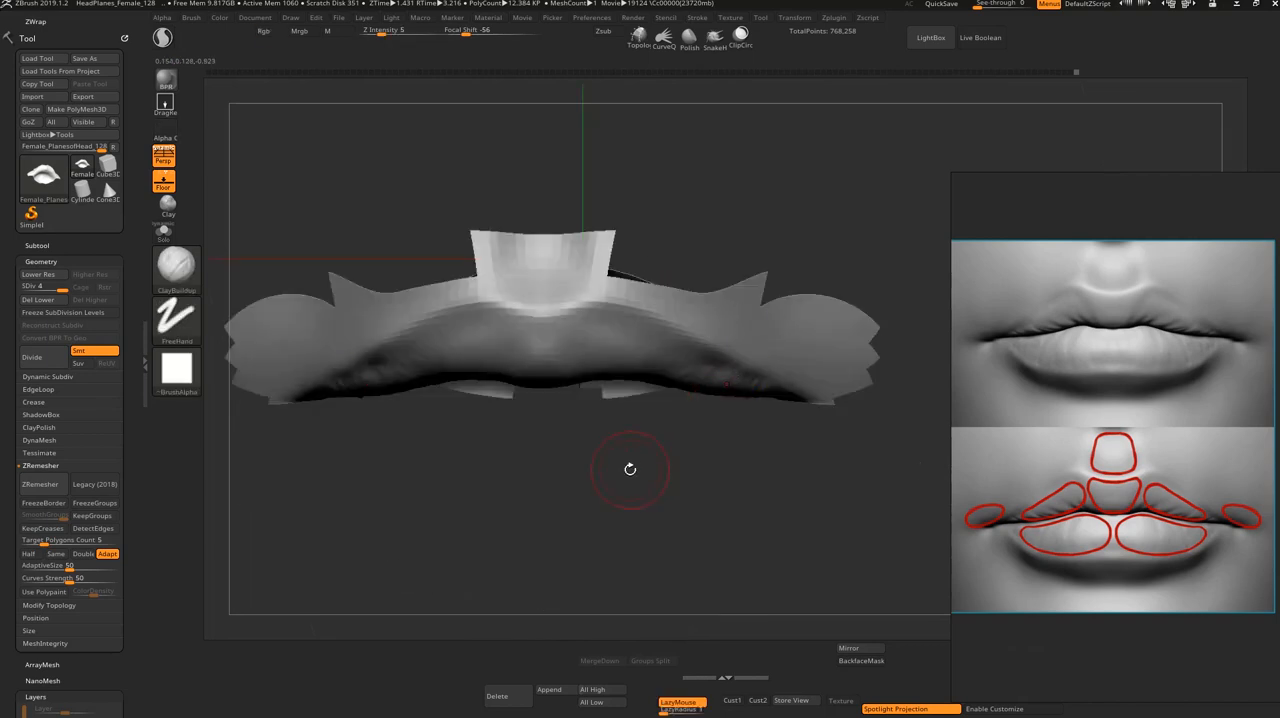
mouse_move(629, 468)
left_mouse_down()
mouse_move(627, 487)
mouse_move(530, 505)
mouse_move(471, 386)
left_mouse_up()
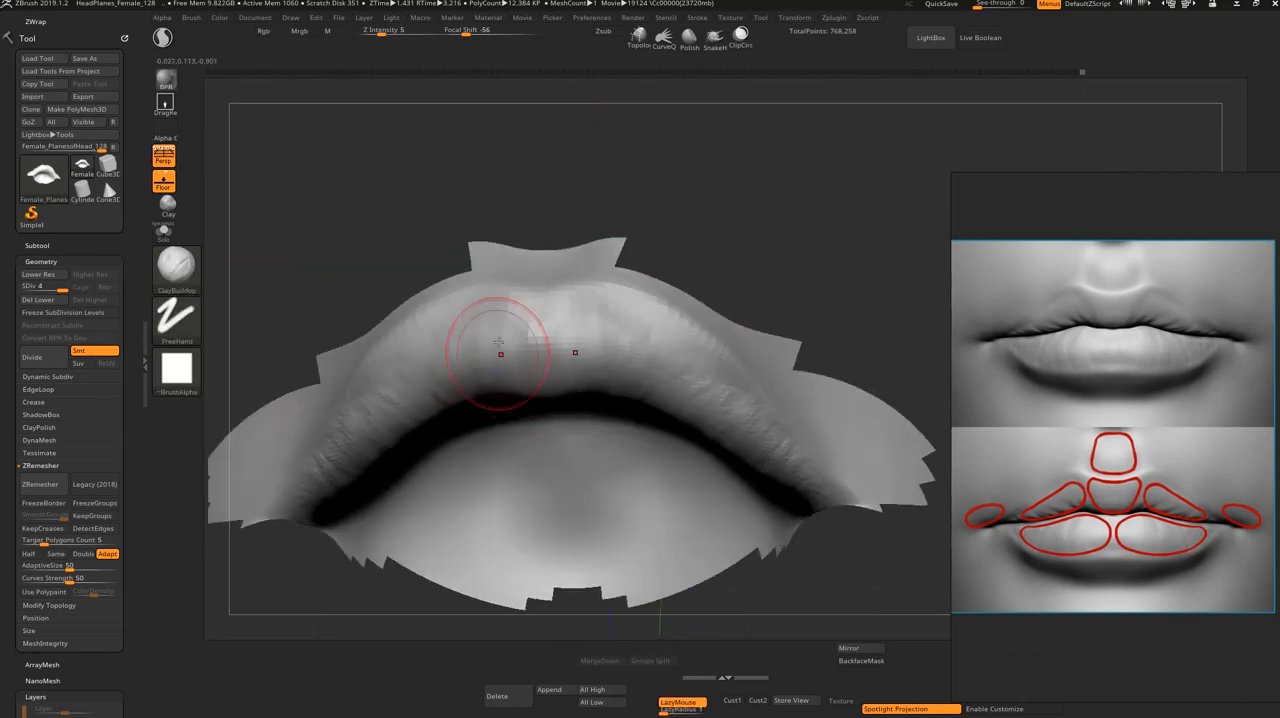
mouse_move(498, 343)
left_mouse_down()
mouse_move(530, 336)
mouse_move(512, 330)
left_mouse_up()
left_click_drag(588, 309, 566, 313)
Step: Show the whole head again and frame the mouth from the front
left_click_drag(735, 218, 760, 322, "shift")
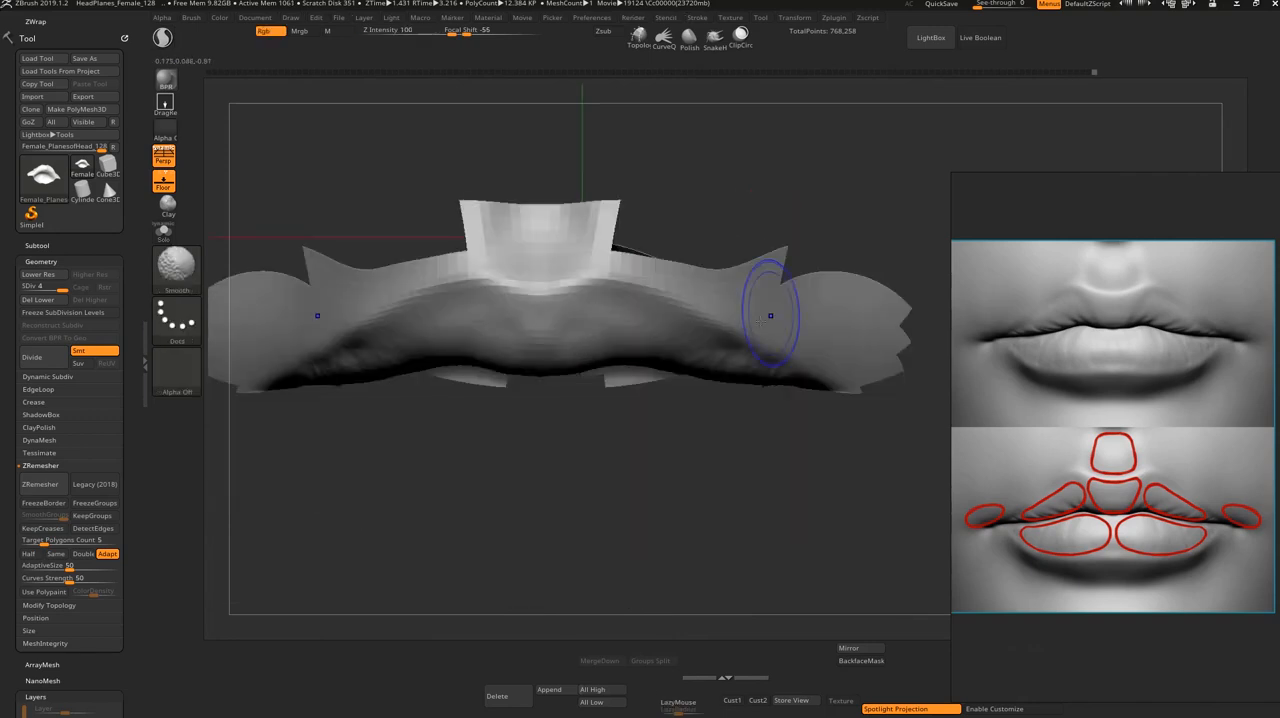
mouse_move(780, 404)
left_mouse_down()
mouse_move(771, 449)
mouse_move(813, 495)
left_mouse_up()
left_click_drag(858, 348, 840, 455, "shift")
left_click(765, 602, "ctrl+shift")
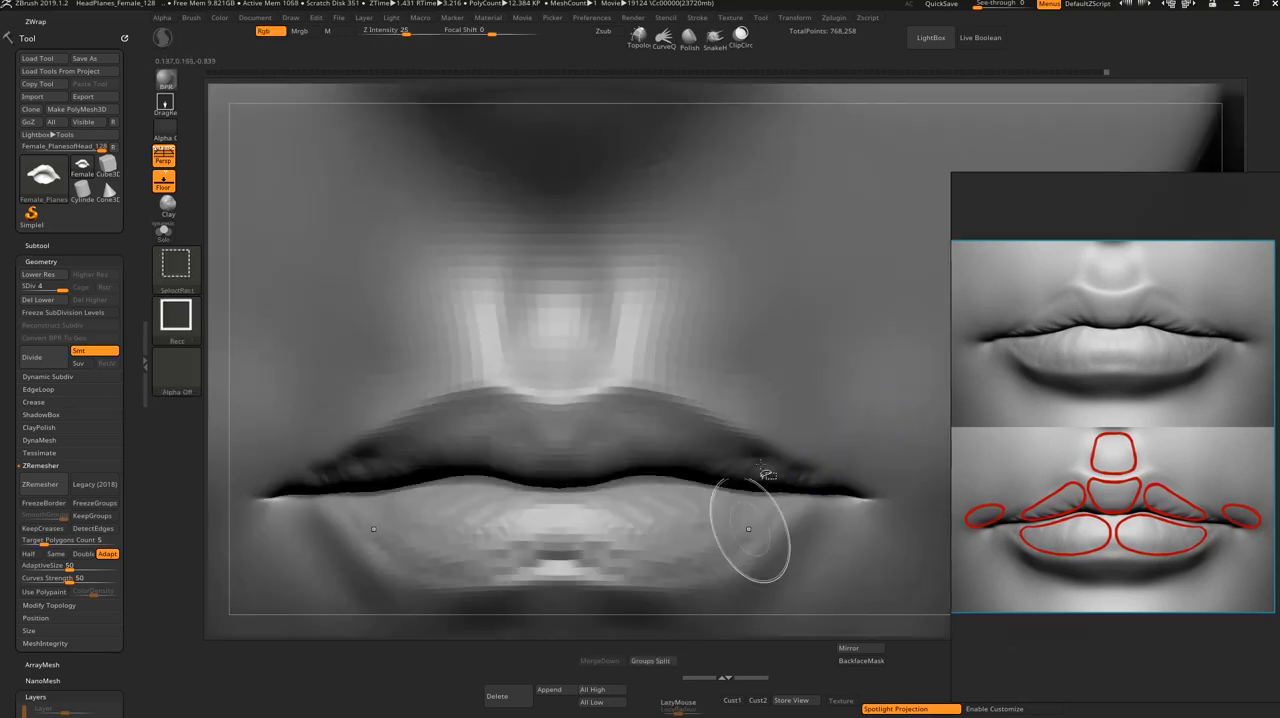
mouse_move(477, 614)
left_mouse_down("alt")
mouse_move(409, 463)
mouse_move(423, 497)
mouse_move(297, 493)
mouse_move(345, 592)
left_mouse_up("alt")
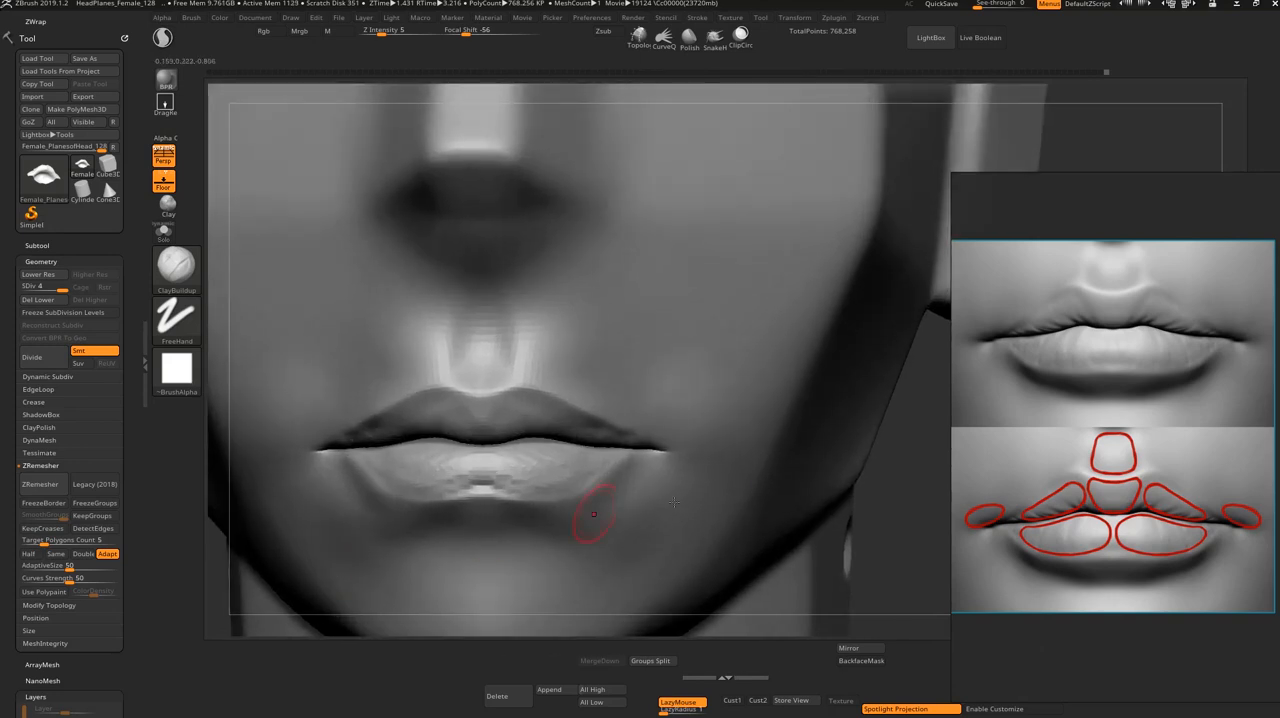
Step: Refine the upper lip from a three-quarter view with ClayBuildup and smooth its surface toward the corners
left_click_drag(928, 479, 864, 434)
left_click_drag(864, 434, 838, 524, "alt")
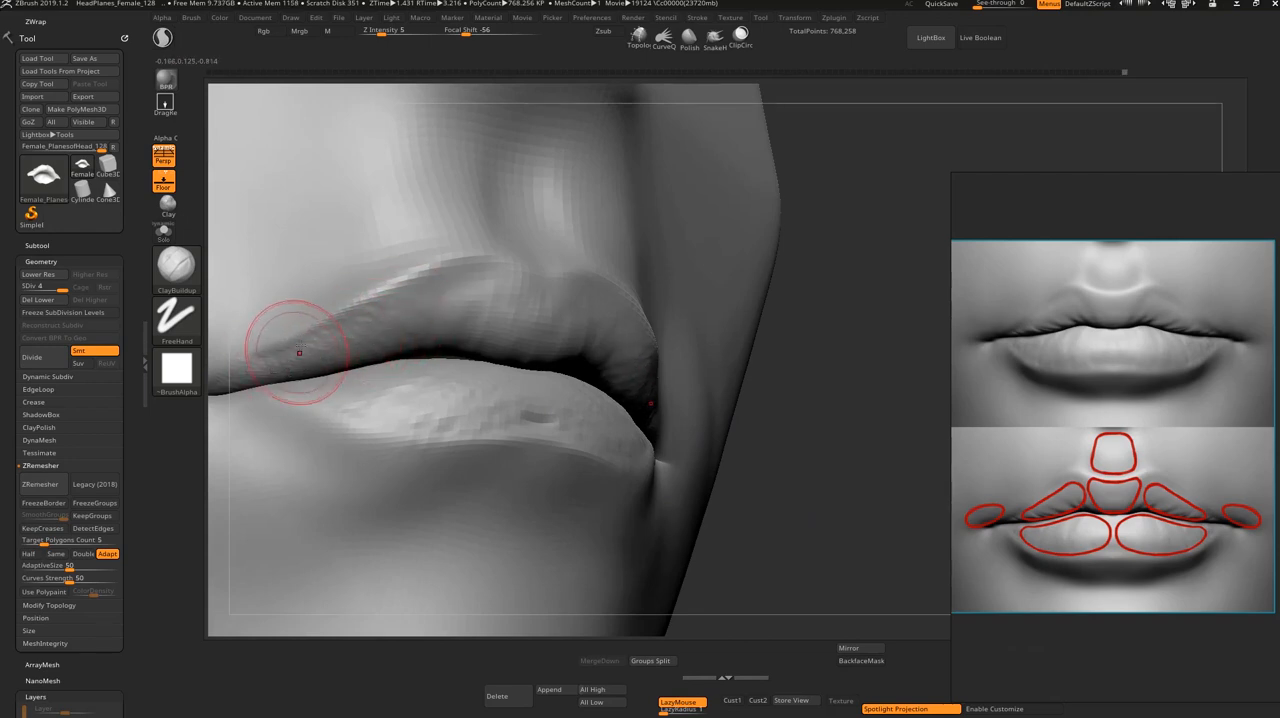
key("shift")
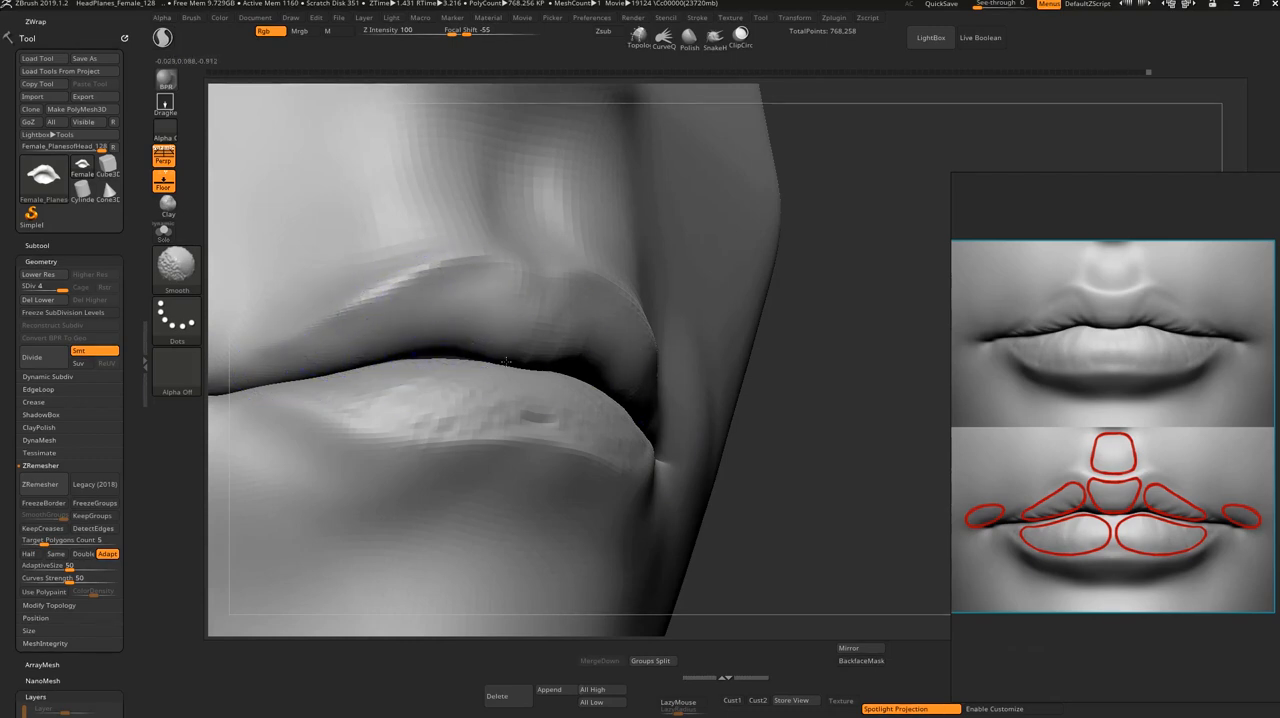
left_click_drag(800, 440, 870, 513, "shift")
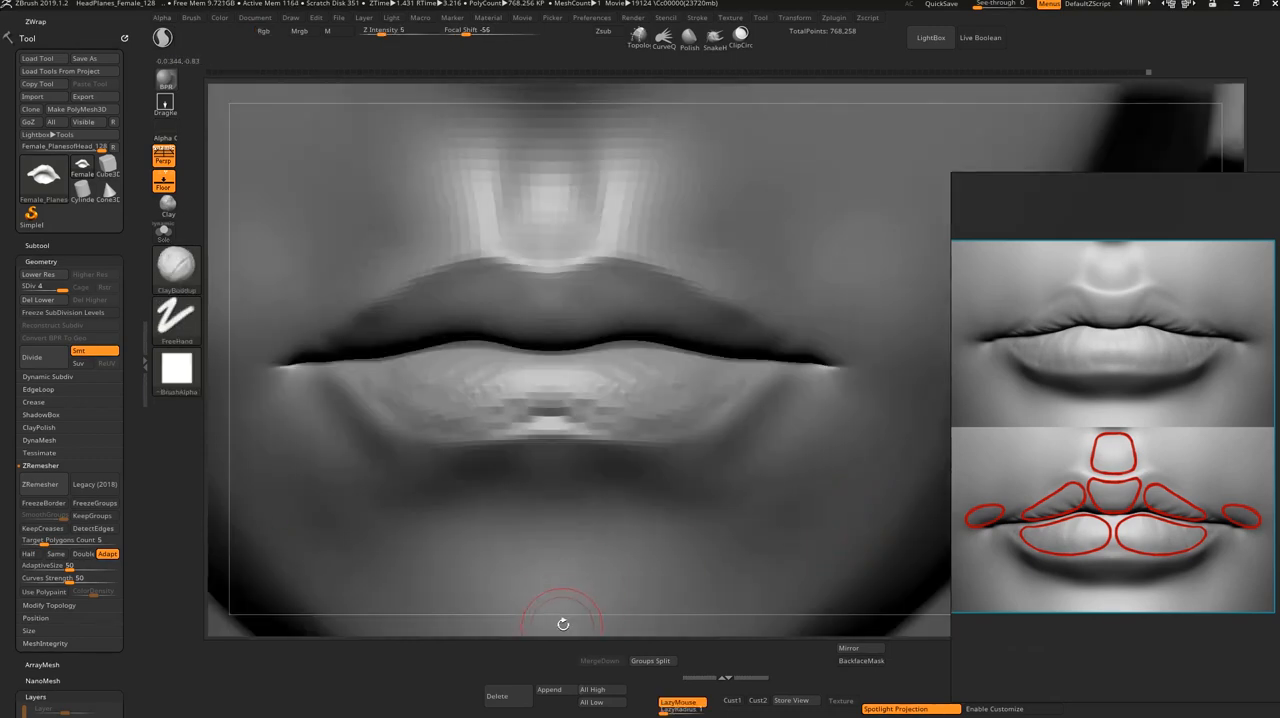
left_click_drag(563, 623, 510, 538, "alt")
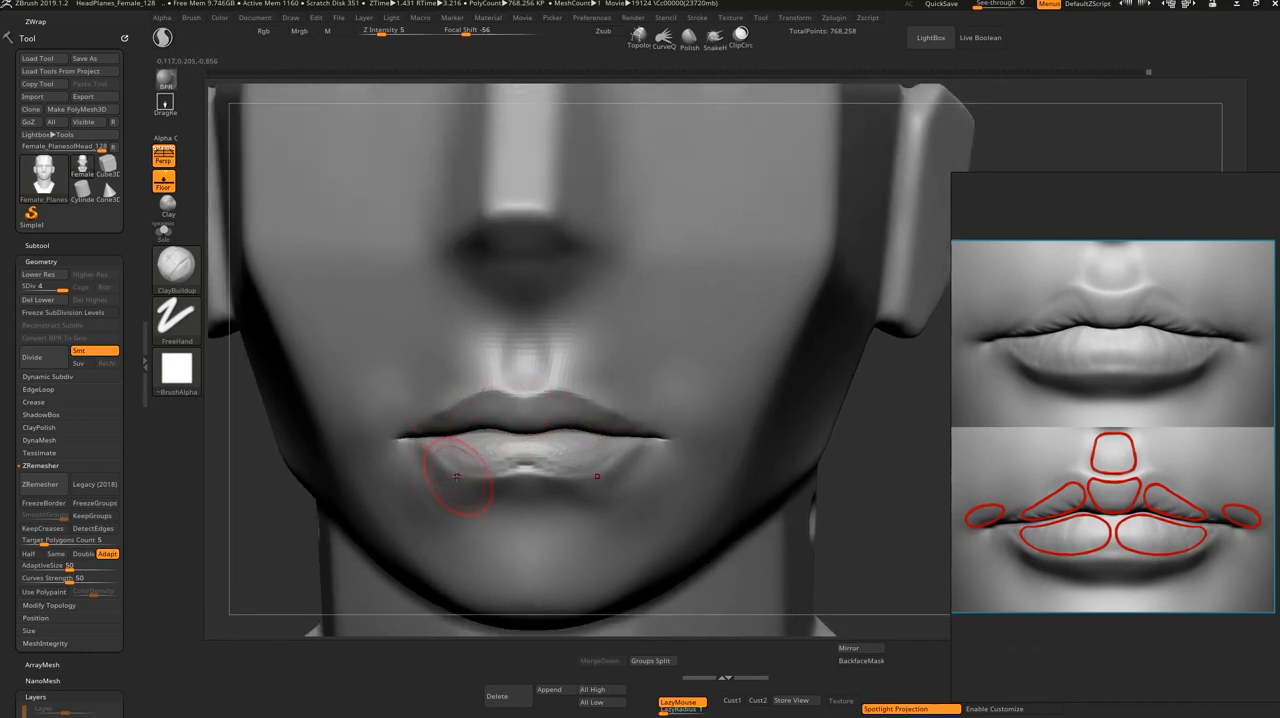
Step: Build up the sides of the lower lip and the area beneath the mouth corners with ClayBuildup, adjusting the brush size
left_click_drag(418, 464, 428, 470, "shift")
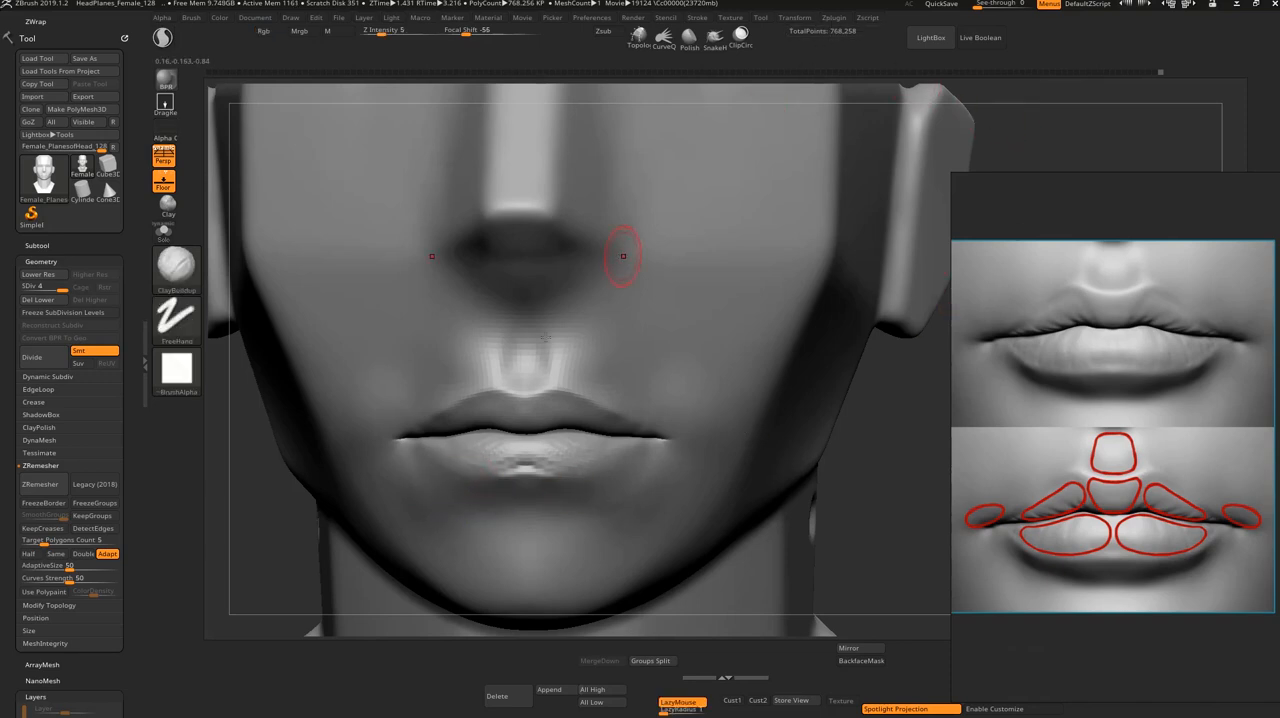
key("s")
left_click_drag(568, 457, 617, 452)
key("s")
left_click_drag(902, 428, 822, 434)
Step: Rework the center of the lower lip near its lower border with short DamStandard strokes
key("b")
key("d")
key("s")
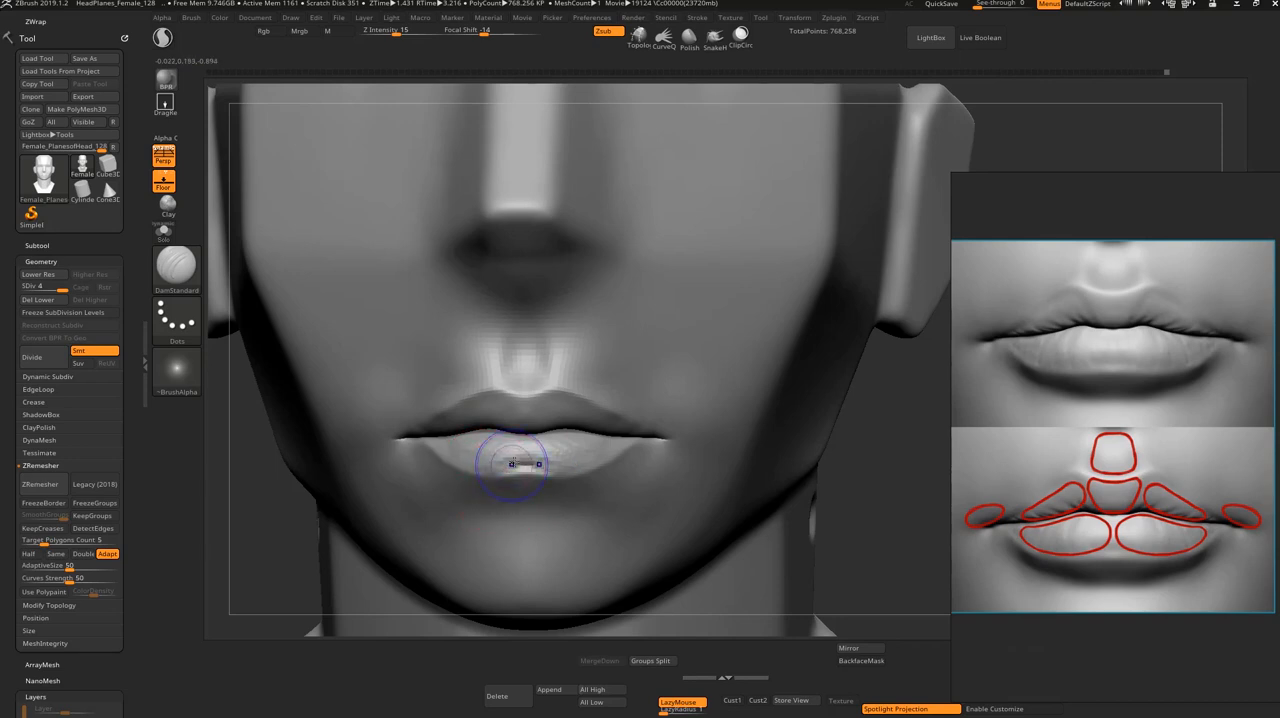
left_click_drag(512, 464, 515, 468, "shift")
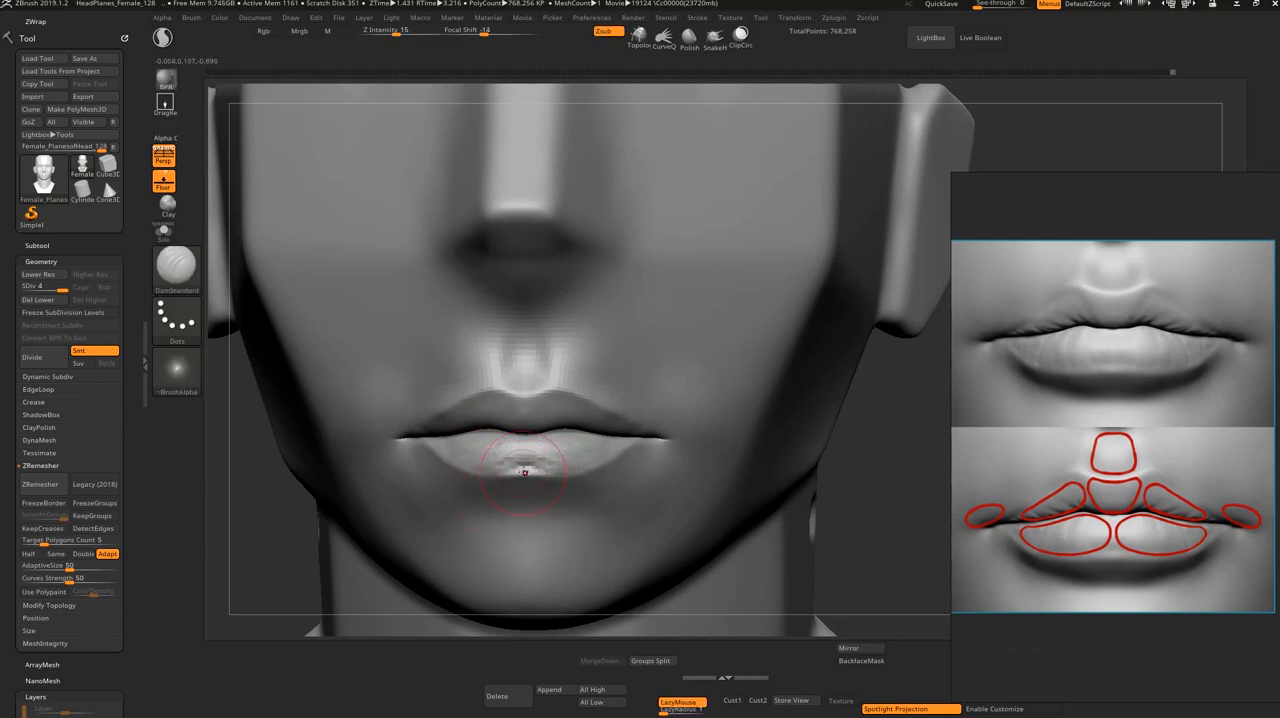
left_click_drag(523, 462, 527, 467, "shift")
Step: Fill the center of the lower lip with ClayBuildup and smooth the lip surface
key("b")
key("c")
key("b")
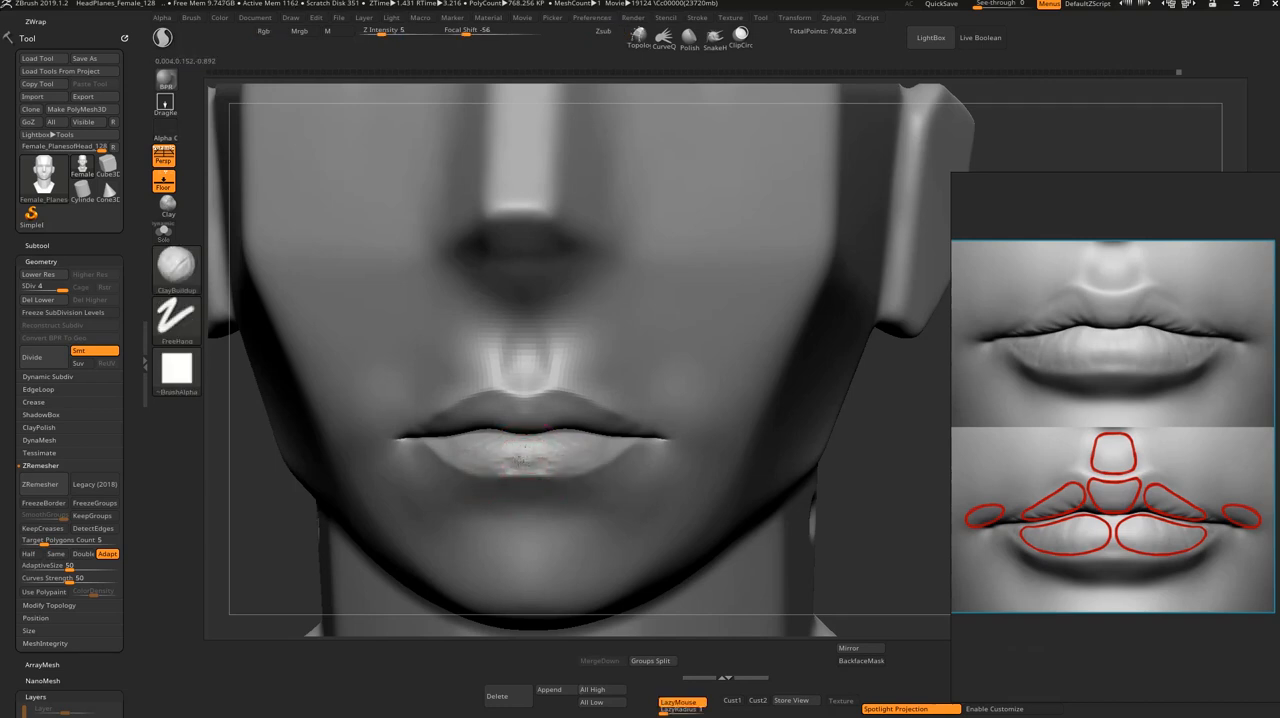
key("shift")
left_click_drag(487, 457, 460, 444, "shift")
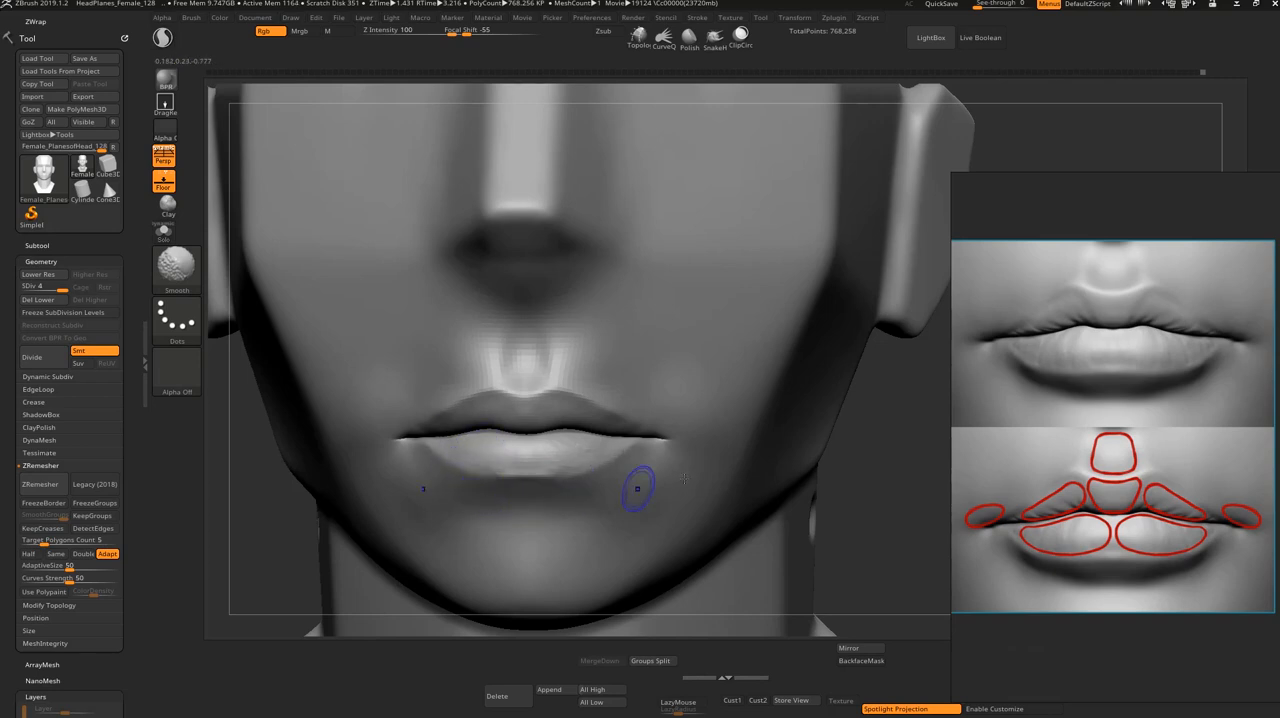
Step: Start shaping the area directly beneath the center of the lower lip with ClayBuildup
mouse_move(846, 460)
left_mouse_down()
mouse_move(864, 440)
mouse_move(760, 450)
left_mouse_up()
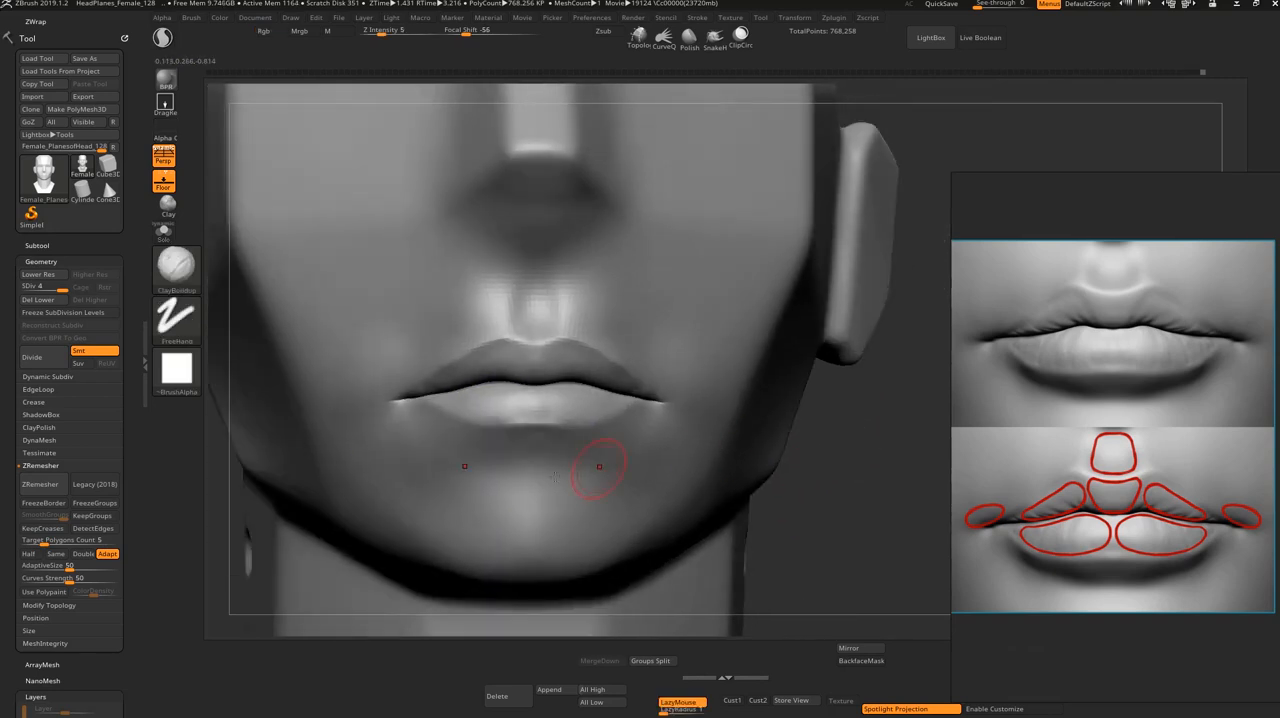
left_click_drag(515, 448, 522, 451)
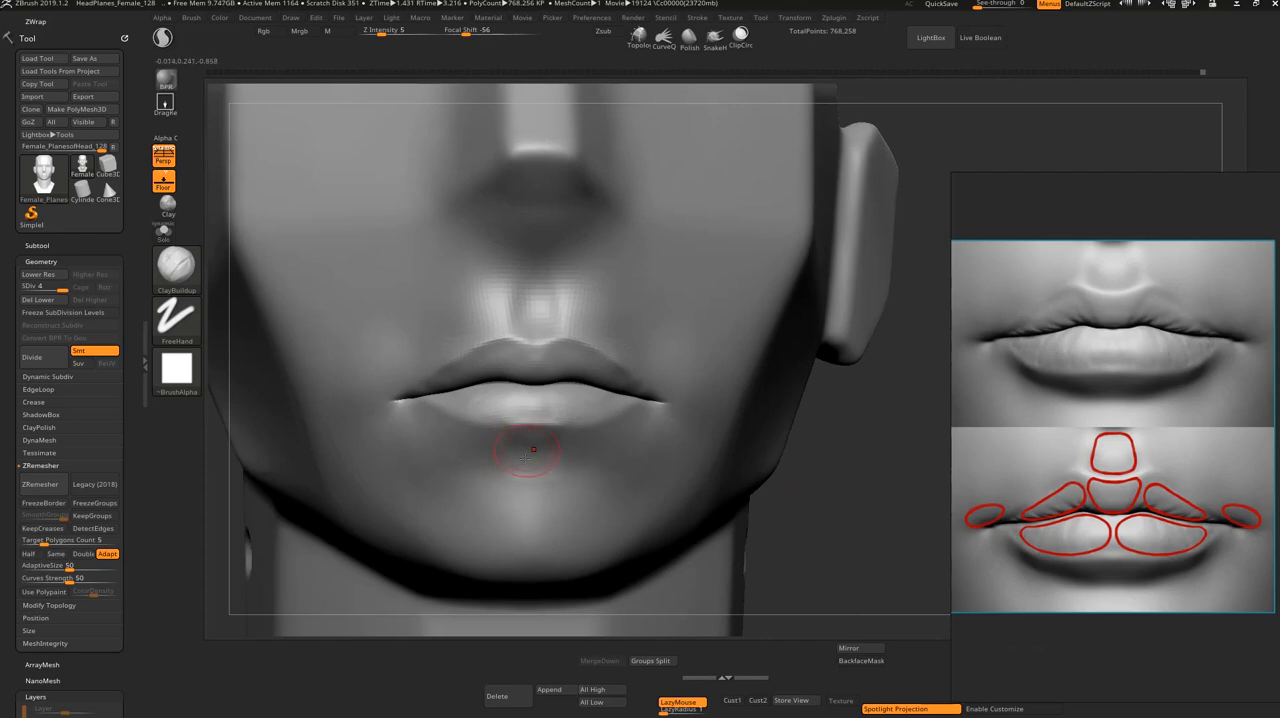
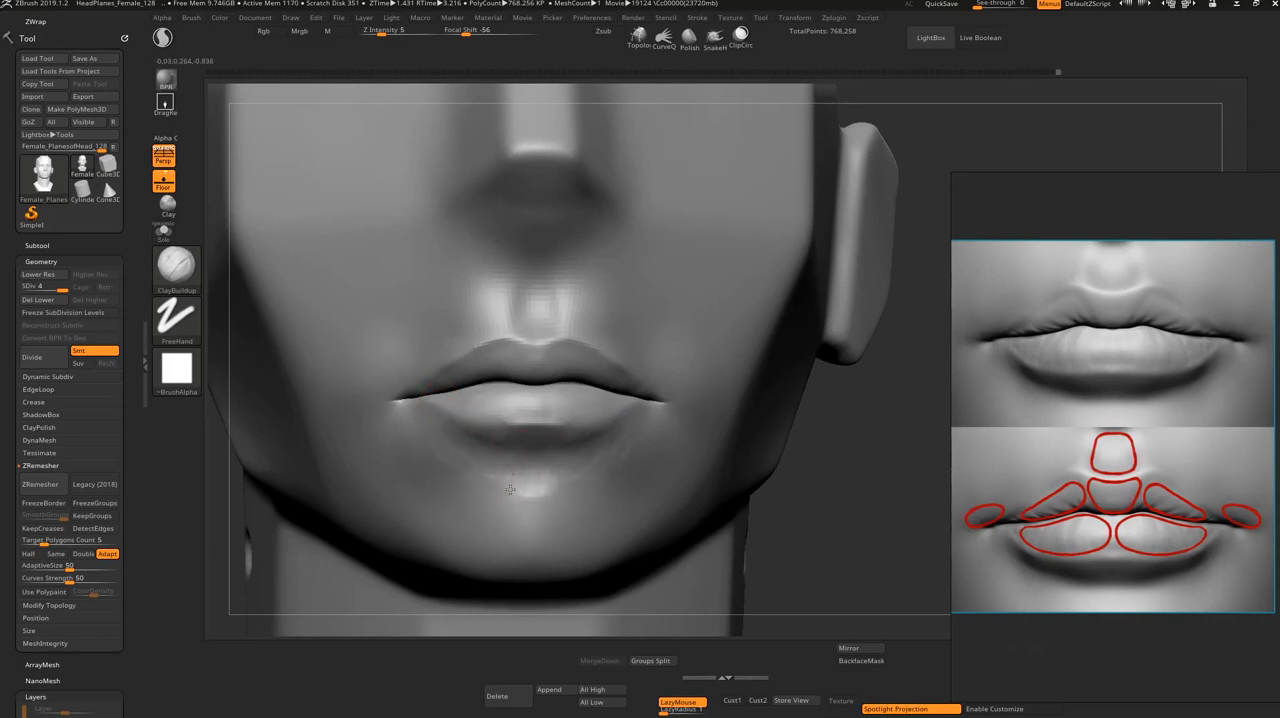
Step: Smooth the built-up area directly beneath the center of the lower lip into the chin
key("shift")
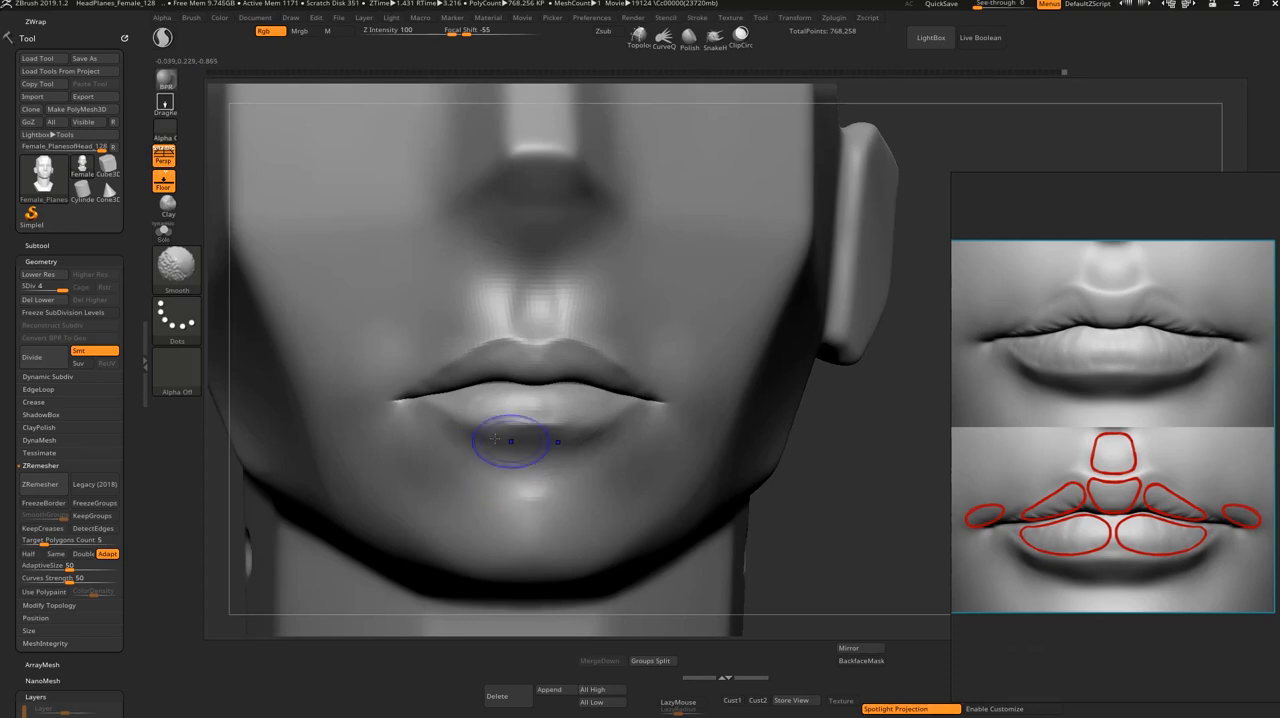
left_click_drag(521, 461, 478, 446, "shift")
left_click_drag(843, 517, 847, 549, "shift")
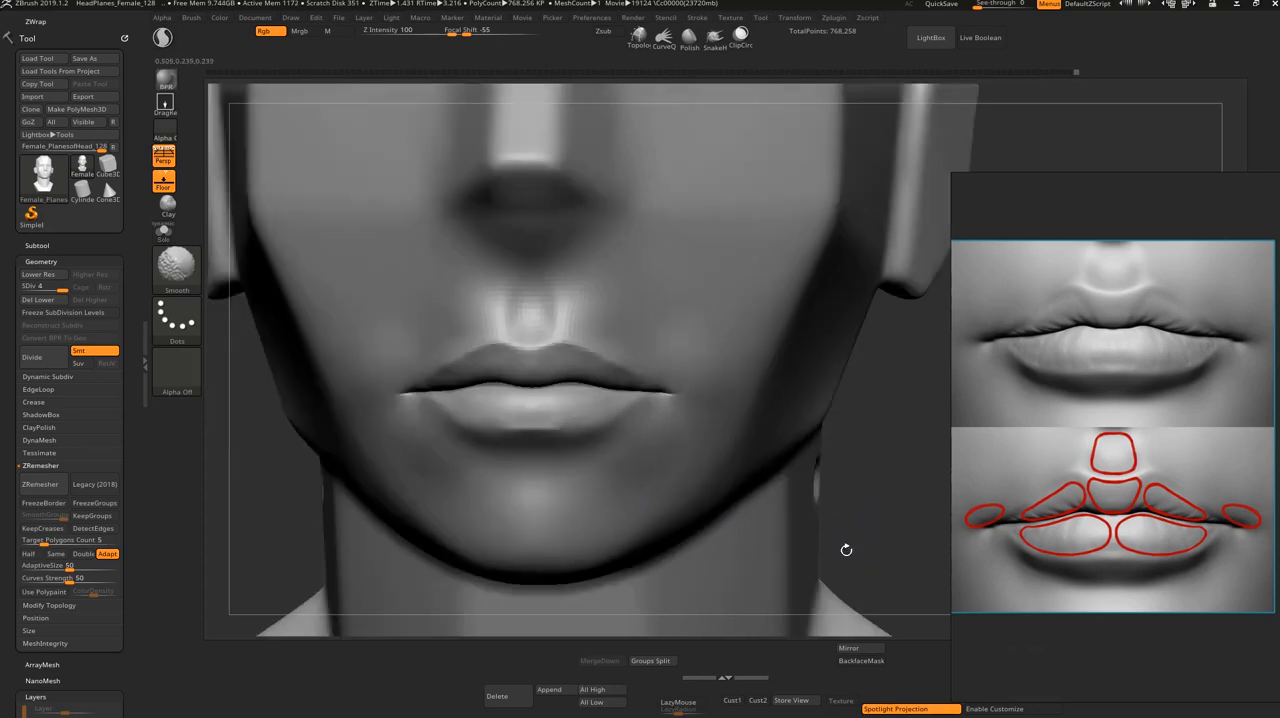
mouse_move(833, 389)
left_mouse_down("alt")
mouse_move(787, 404)
mouse_move(808, 431)
mouse_move(790, 440)
mouse_move(831, 440)
mouse_move(820, 453)
left_mouse_up("alt")
Step: Lower the mesh to subdivision level 2 and adjust the front of the lips from a side angle with a resized Move brush
mouse_move(782, 523)
left_mouse_down("alt")
mouse_move(772, 606)
mouse_move(743, 494)
mouse_move(715, 506)
mouse_move(754, 504)
mouse_move(651, 484)
left_mouse_up("alt")
key("shift+d")
key("shift+d")
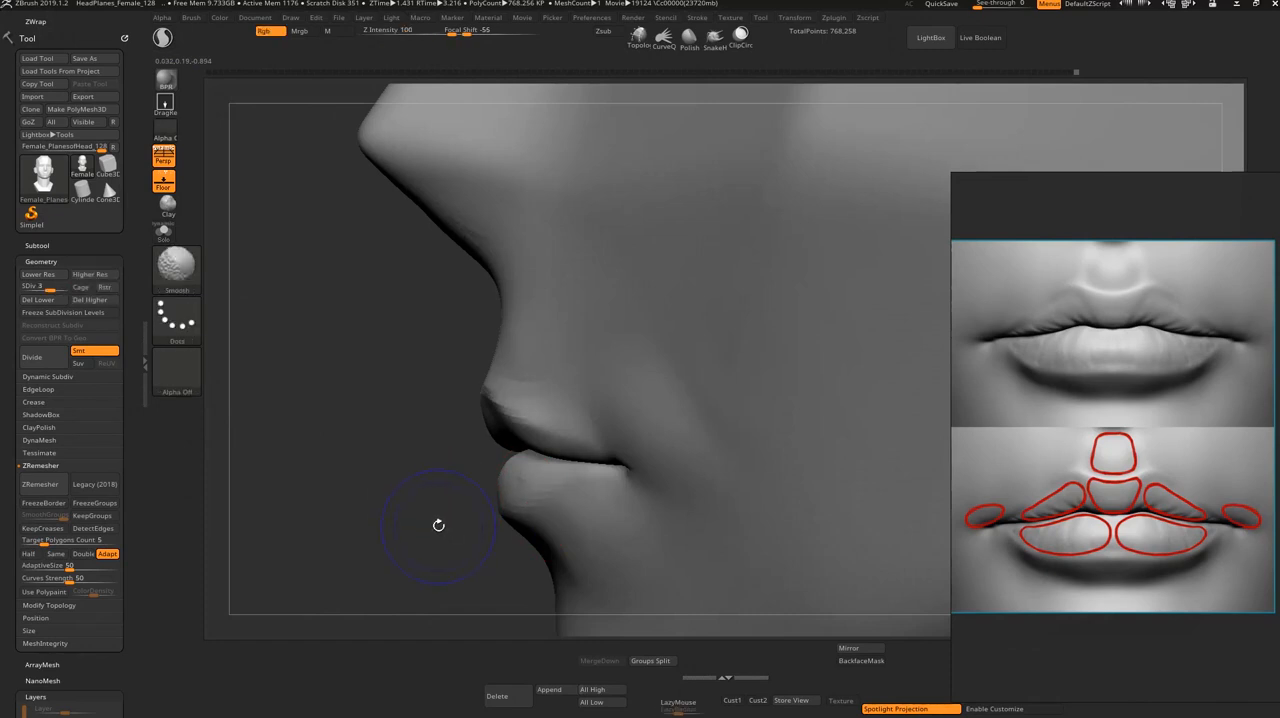
mouse_move(429, 500)
left_mouse_down()
mouse_move(432, 563)
mouse_move(433, 548)
left_mouse_up()
key("s")
key("s")
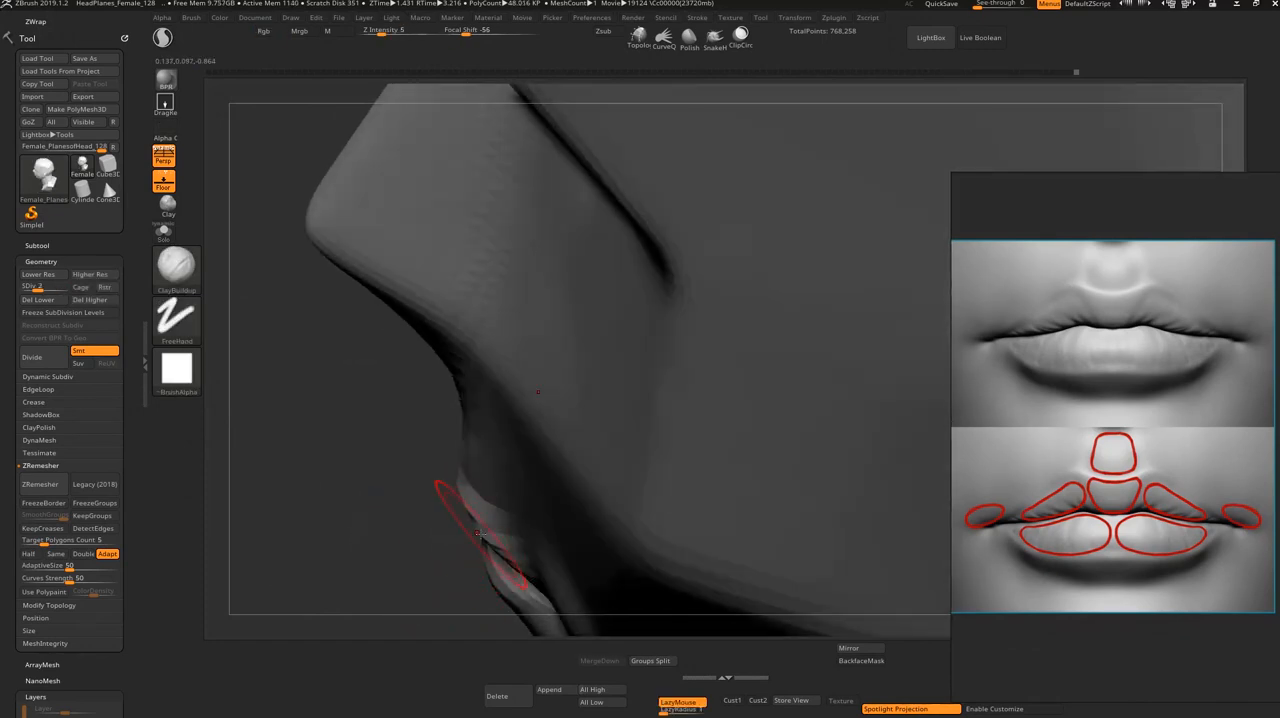
key("b")
key("m")
key("v")
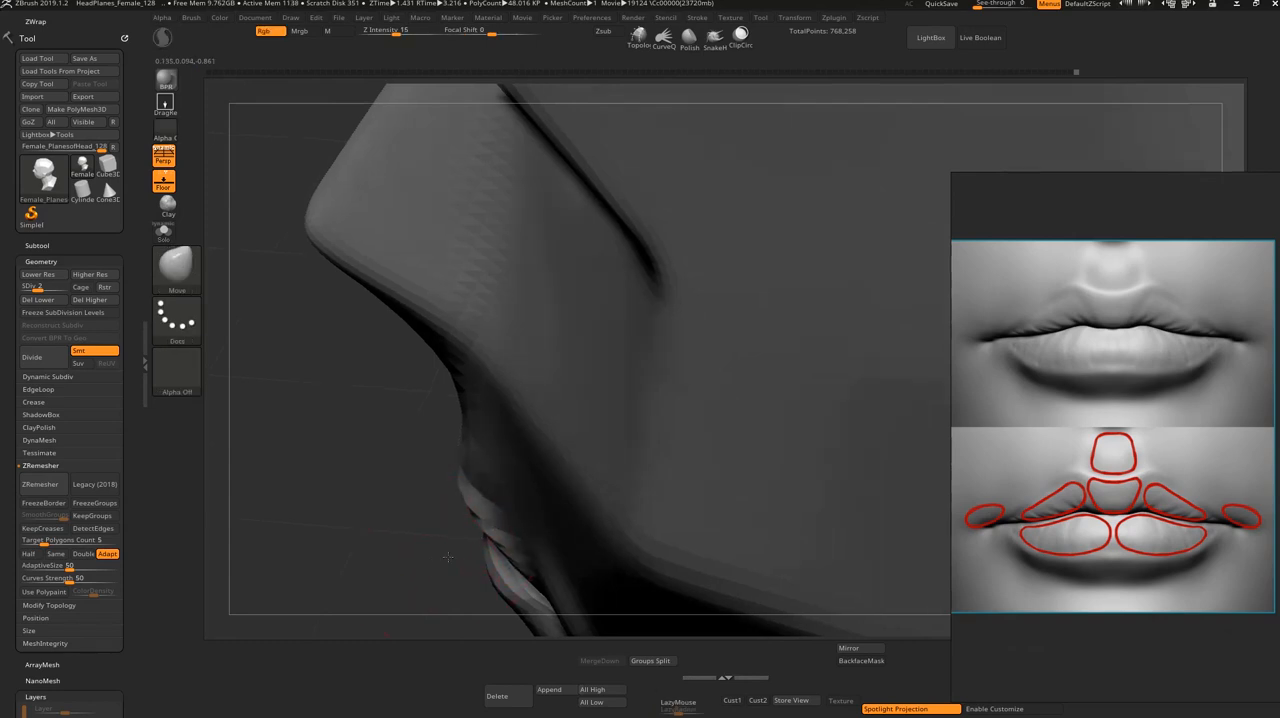
left_click_drag(446, 556, 486, 536, "shift")
left_click_drag(868, 531, 858, 430, "alt")
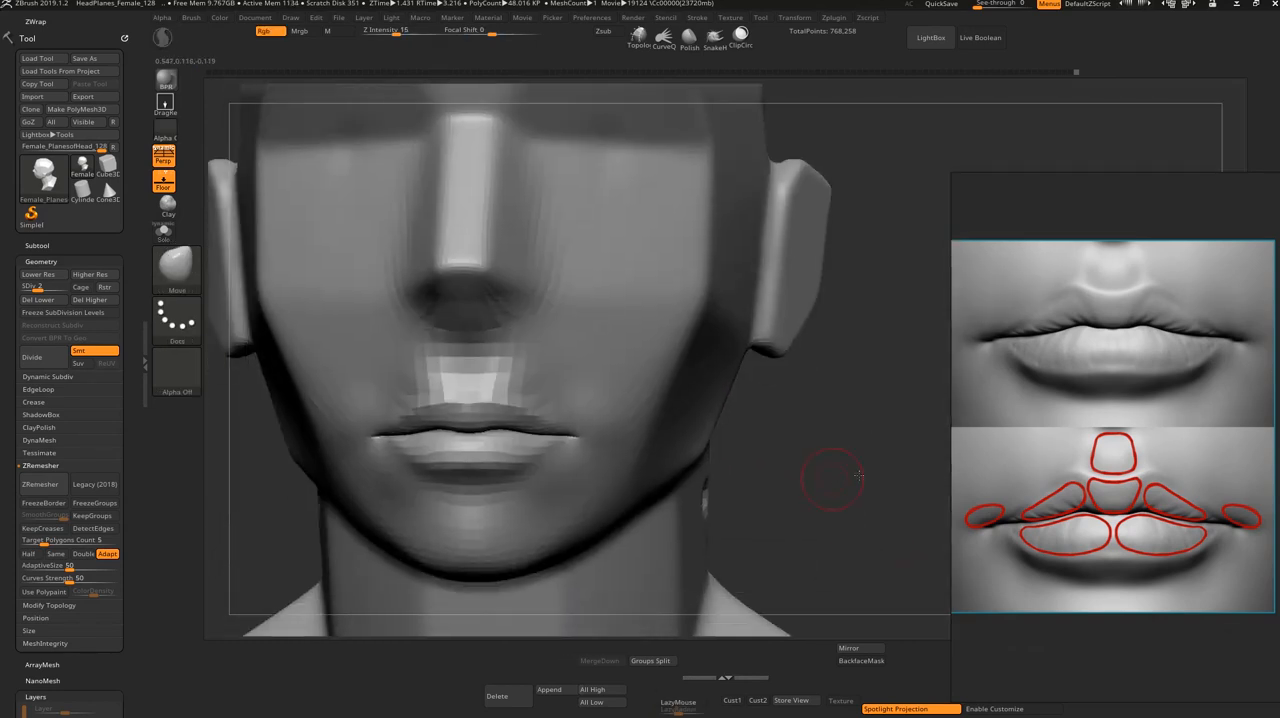
mouse_move(831, 477)
left_mouse_down()
mouse_move(908, 484)
mouse_move(786, 494)
left_mouse_up()
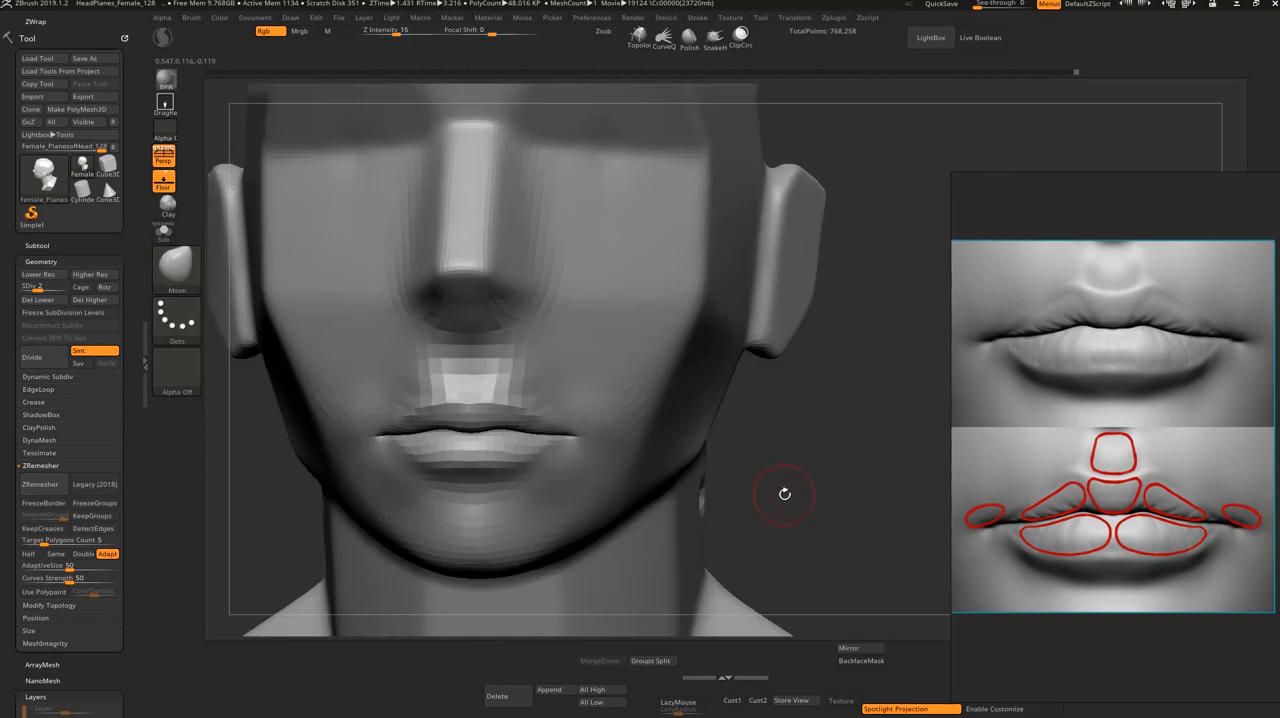
Step: Build up the lips and mouth corners with ClayBuildup, raising the mesh to subdivision level 3, and smooth the lower lip
key("b")
key("c")
key("b")
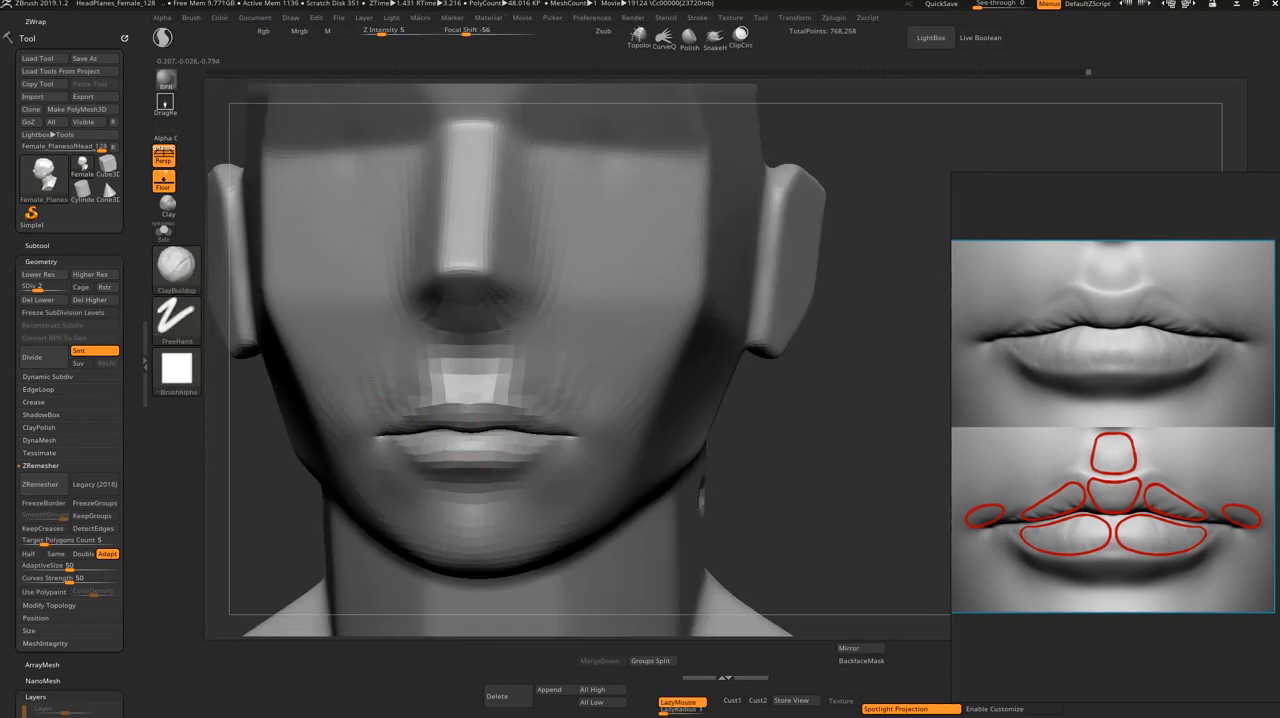
key("d")
key("shift")
key("l")
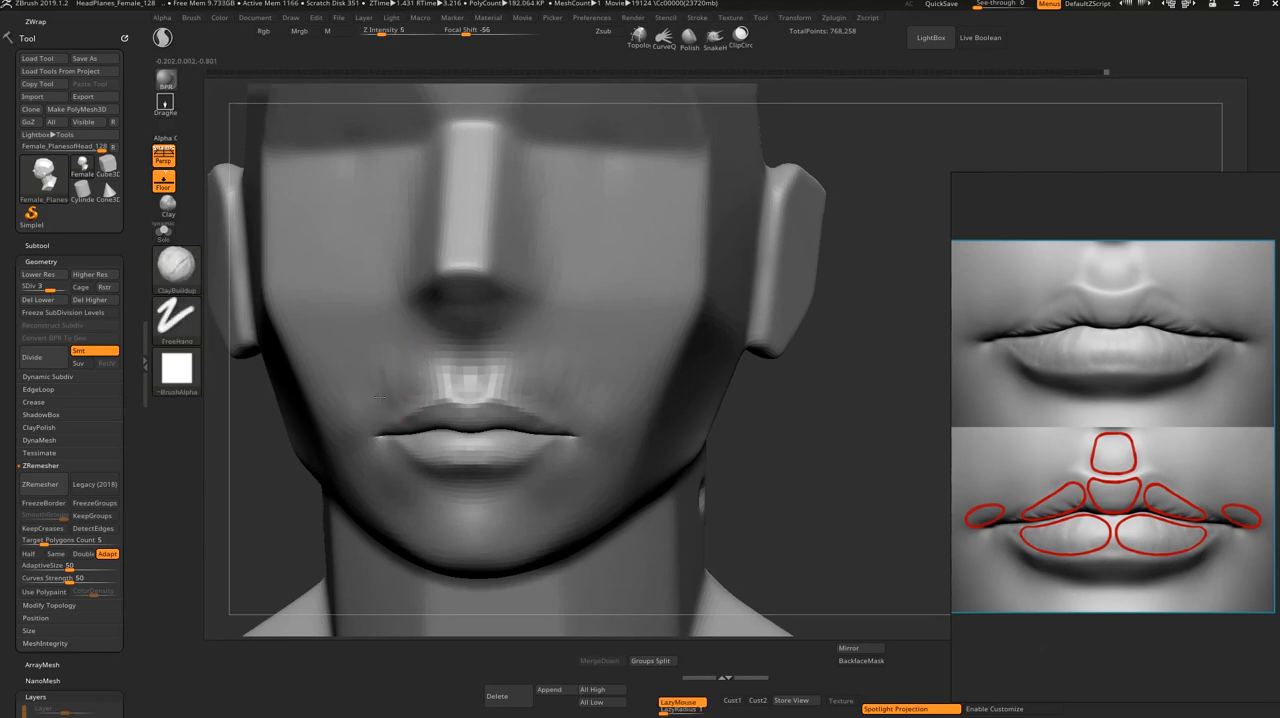
key("shift")
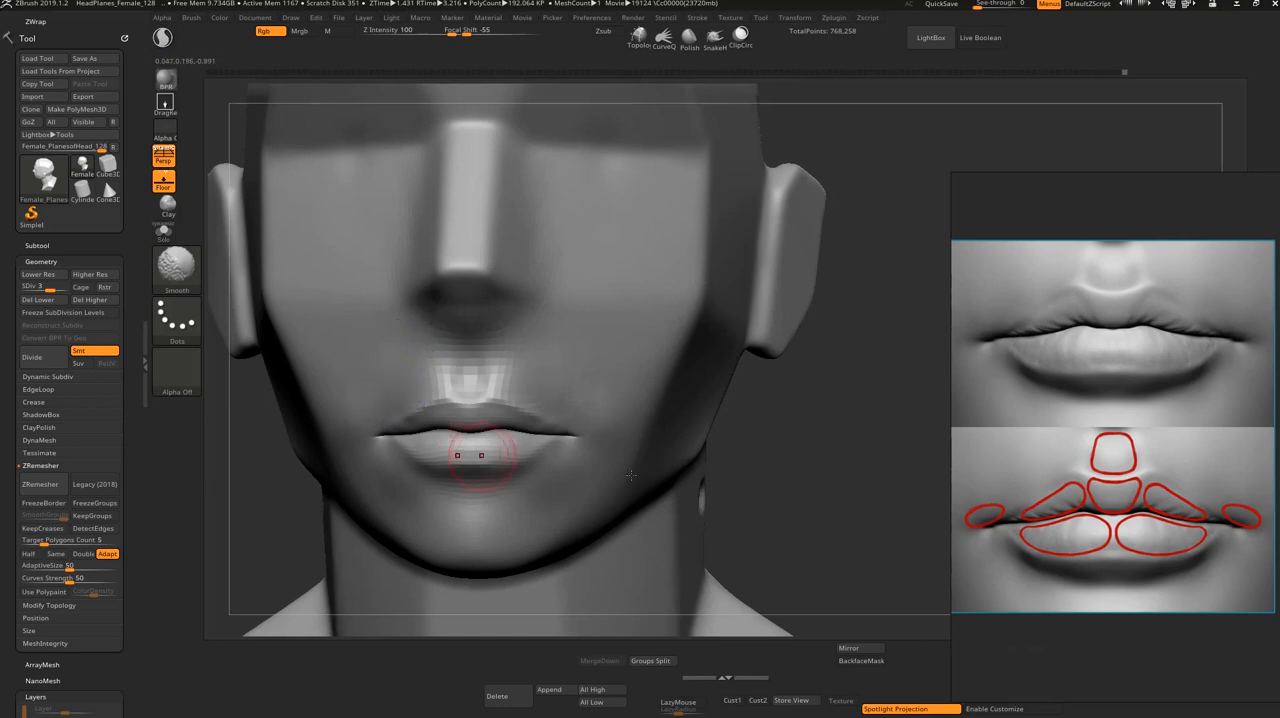
left_click_drag(784, 436, 799, 464)
left_click_drag(762, 569, 686, 474)
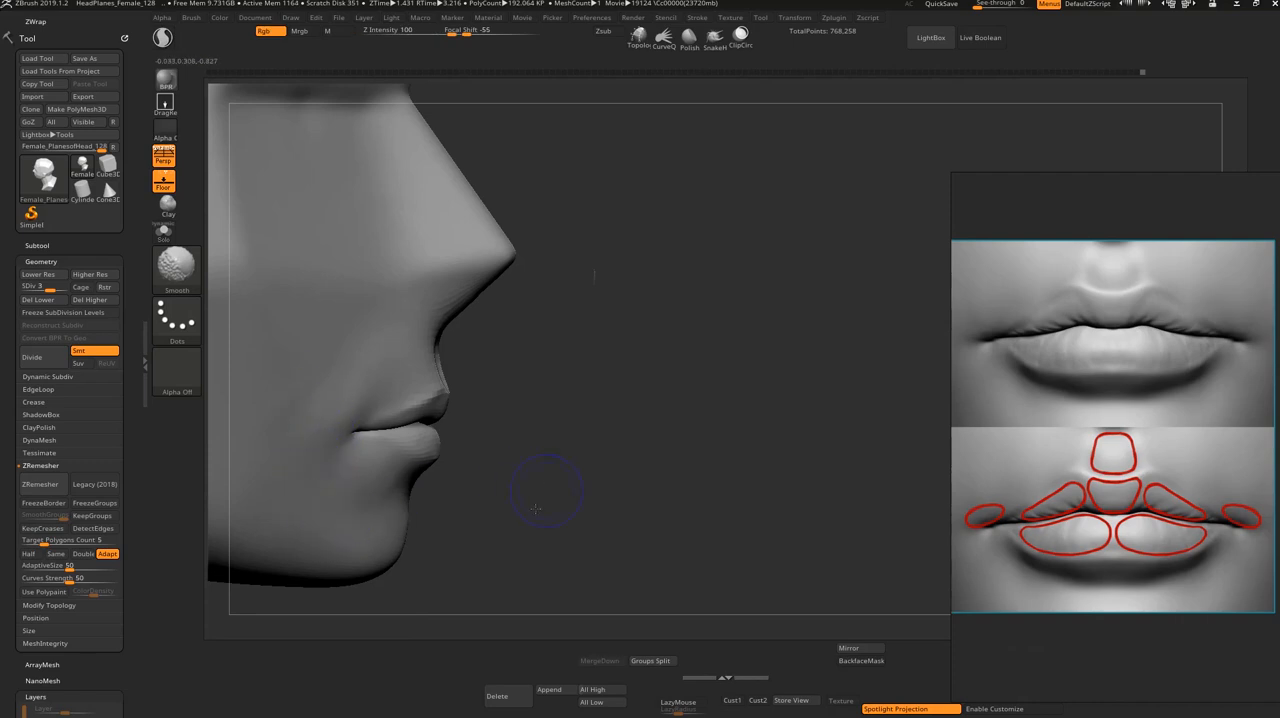
Step: Build up the upper lip's side border in three-quarter view with a resized ClayBuildup brush and smooth the strokes
left_click_drag(540, 518, 502, 520)
left_click_drag(825, 465, 798, 551, "alt")
mouse_move(775, 478)
left_mouse_down()
mouse_move(808, 477)
mouse_move(709, 486)
left_mouse_up()
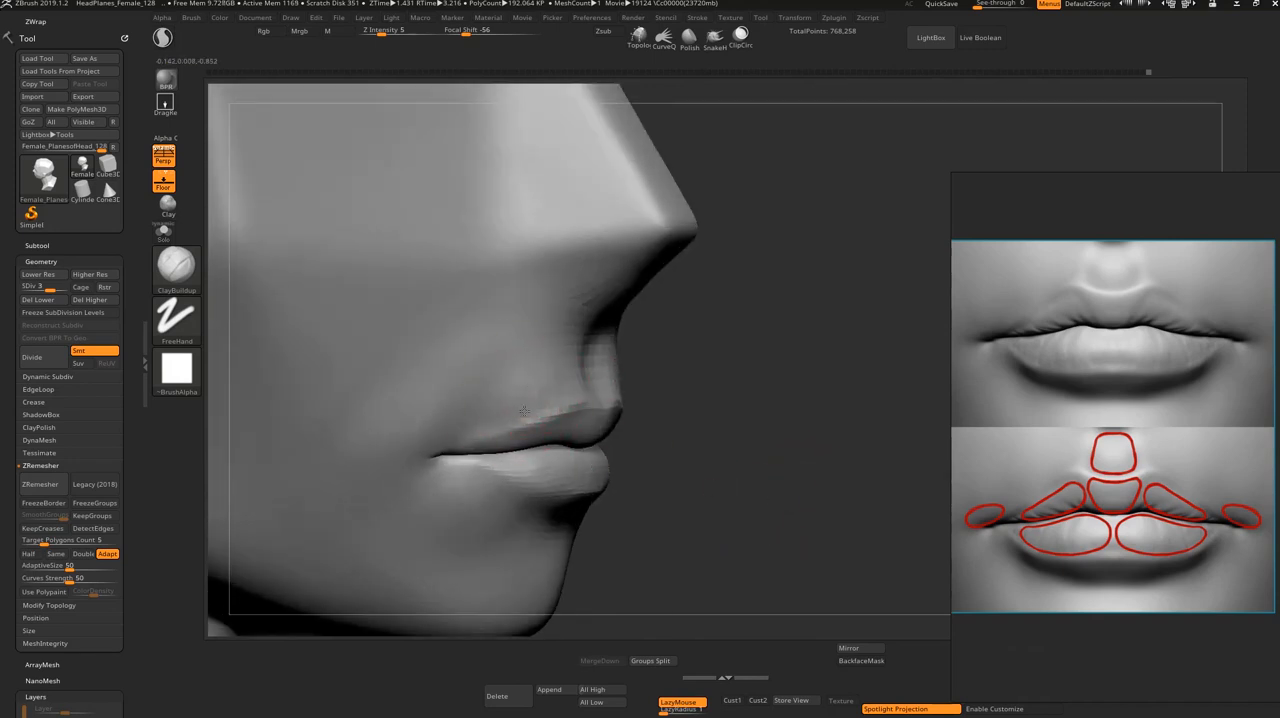
key("s")
left_click_drag(552, 419, 526, 451)
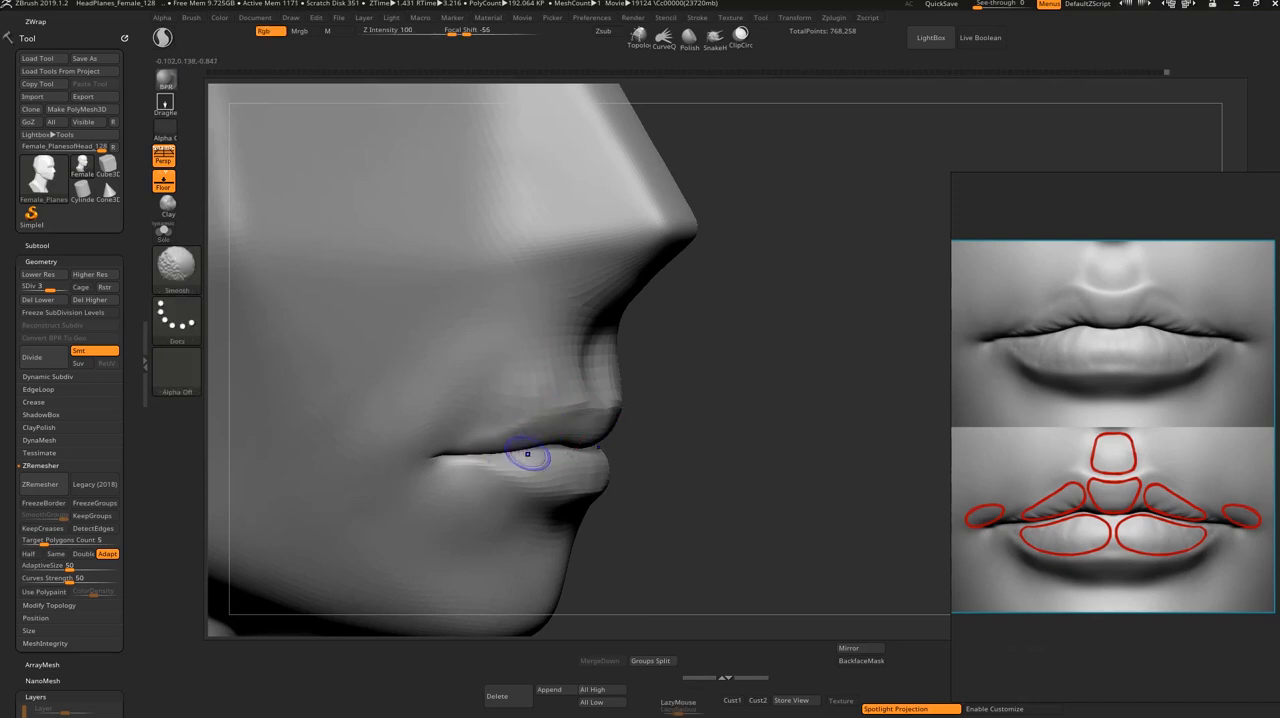
Step: Smooth the area above the side of the upper lip to blend it into the cheek
left_click_drag(780, 482, 690, 495, "shift")
left_click_drag(911, 535, 829, 492, "alt")
key("shift")
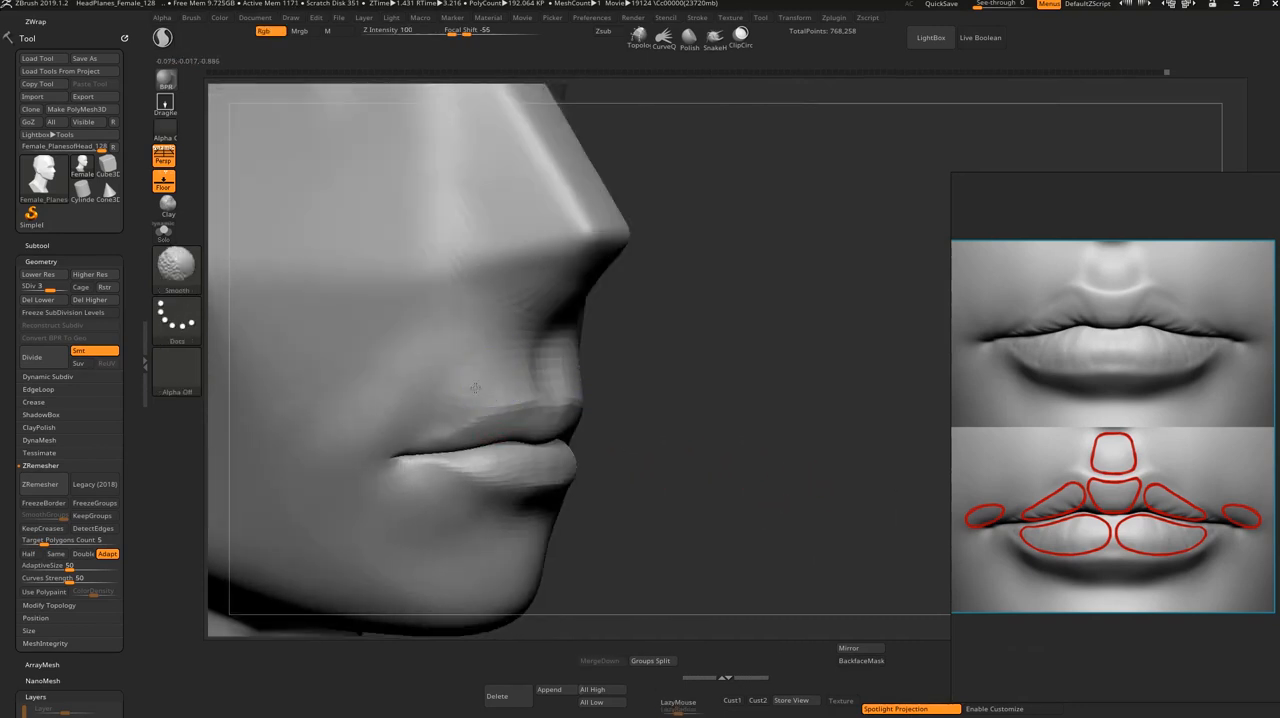
mouse_move(497, 385)
left_mouse_down("shift")
mouse_move(449, 415)
mouse_move(465, 422)
left_mouse_up("shift")
mouse_move(915, 505)
left_mouse_down("shift")
mouse_move(809, 481)
mouse_move(860, 472)
mouse_move(877, 474)
mouse_move(778, 495)
left_mouse_up("shift")
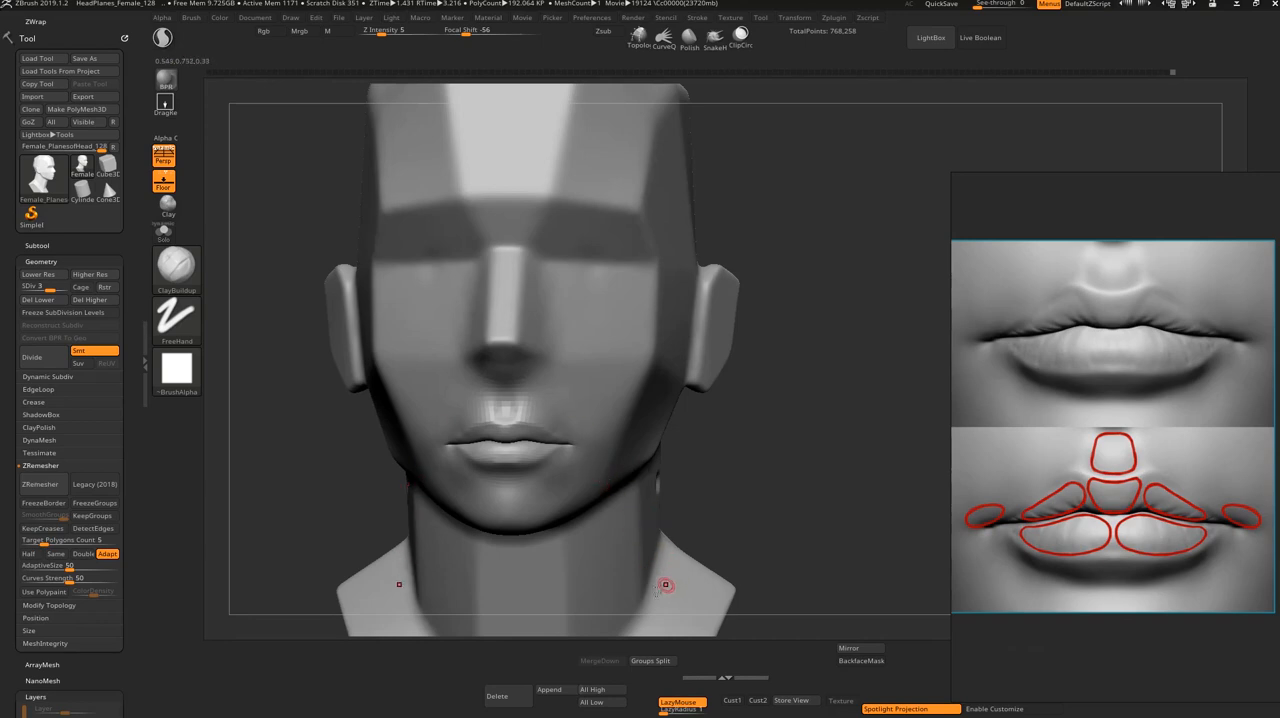
left_click(551, 689)
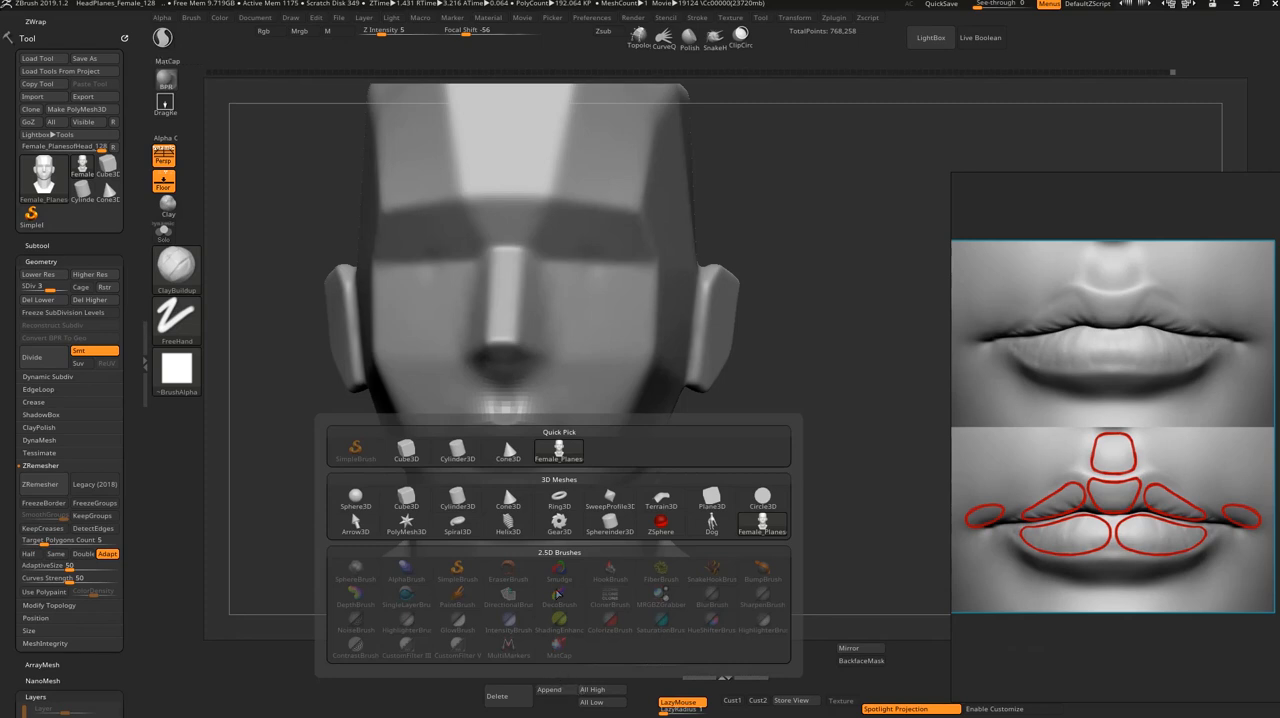
mouse_move(579, 533)
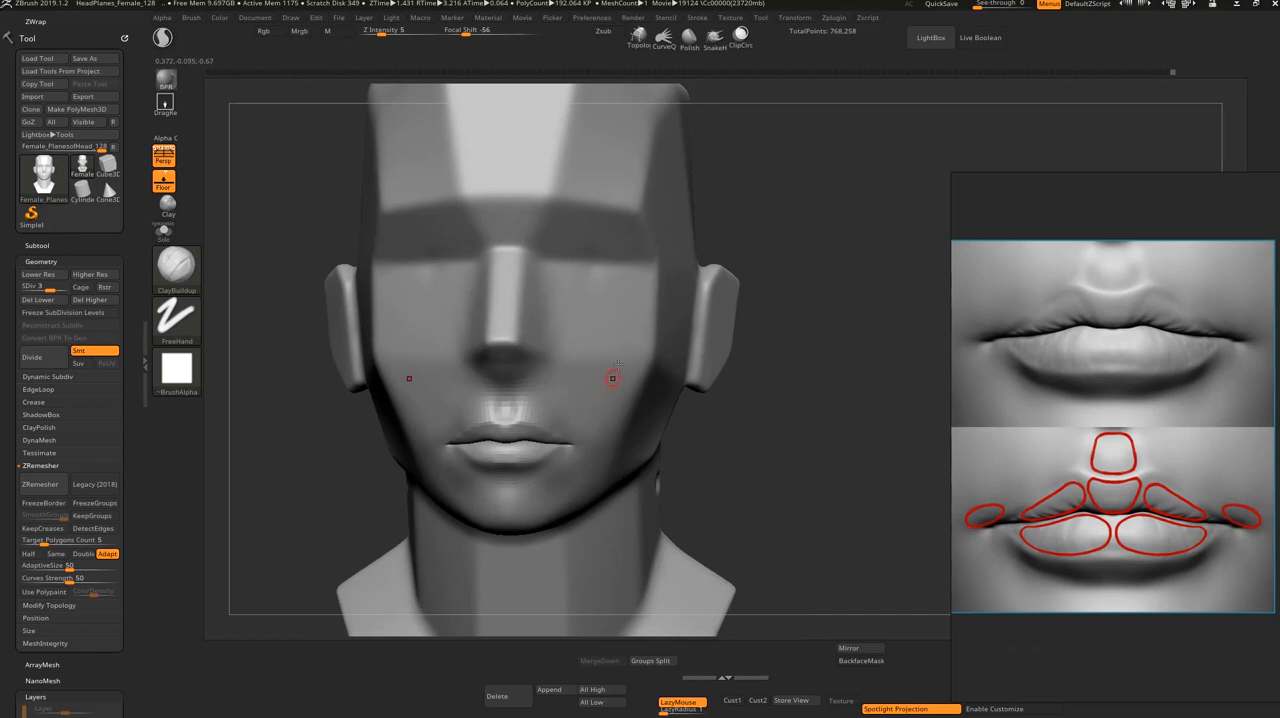
left_click_drag(815, 444, 791, 428, "alt")
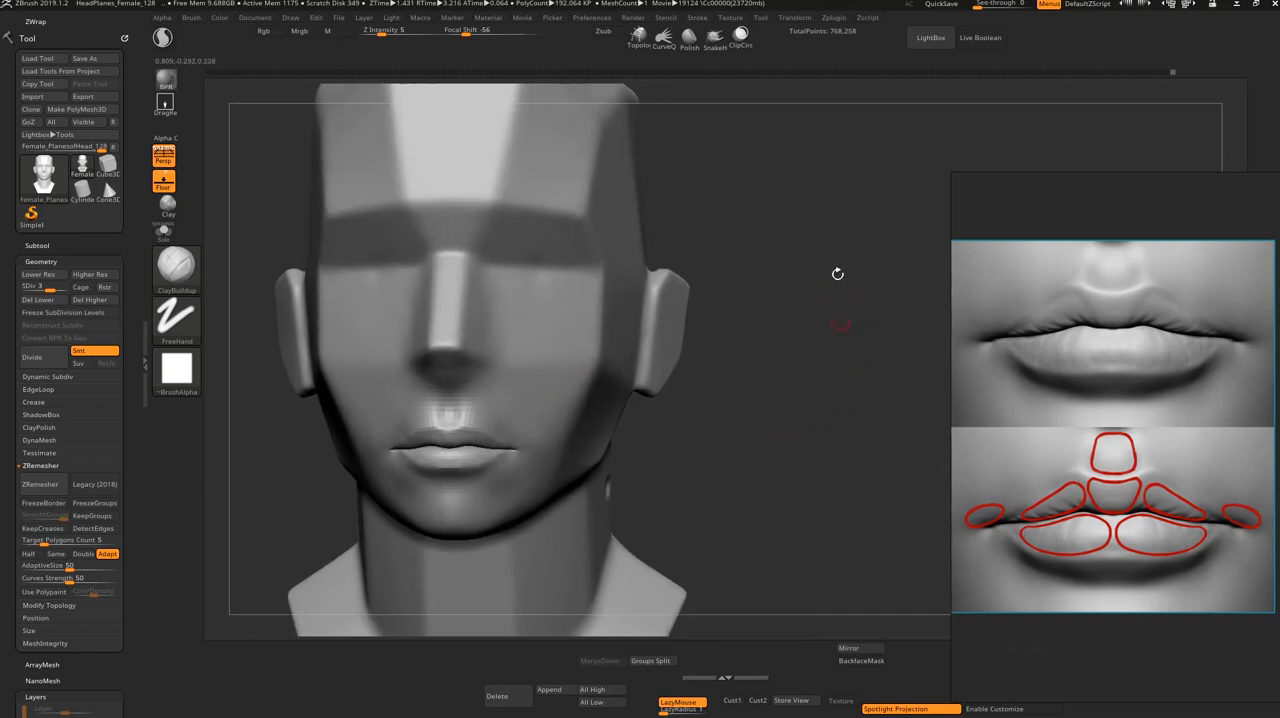
mouse_move(677, 453)
left_mouse_down()
mouse_move(729, 436)
mouse_move(689, 451)
left_mouse_up()
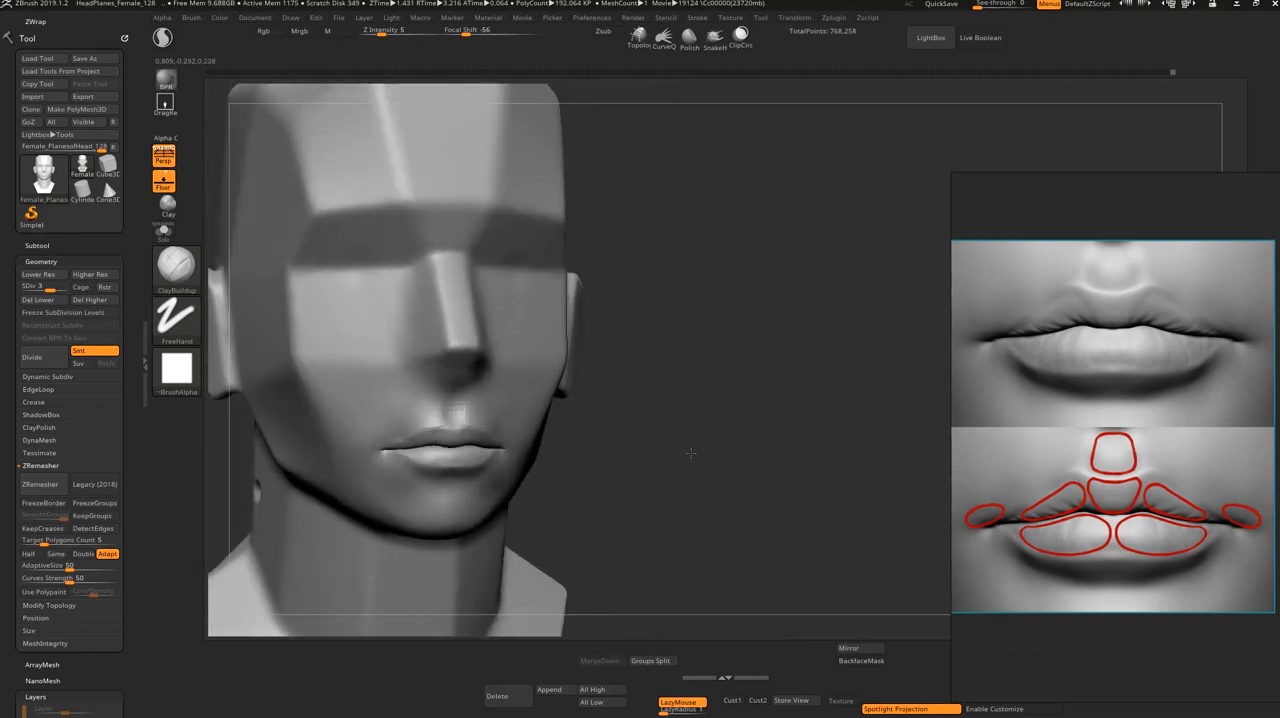
left_click_drag(669, 402, 751, 411)
Step: Reshape the upper lip's upper contour with the Move brush, adjusting the brush size
left_click_drag(666, 331, 597, 466)
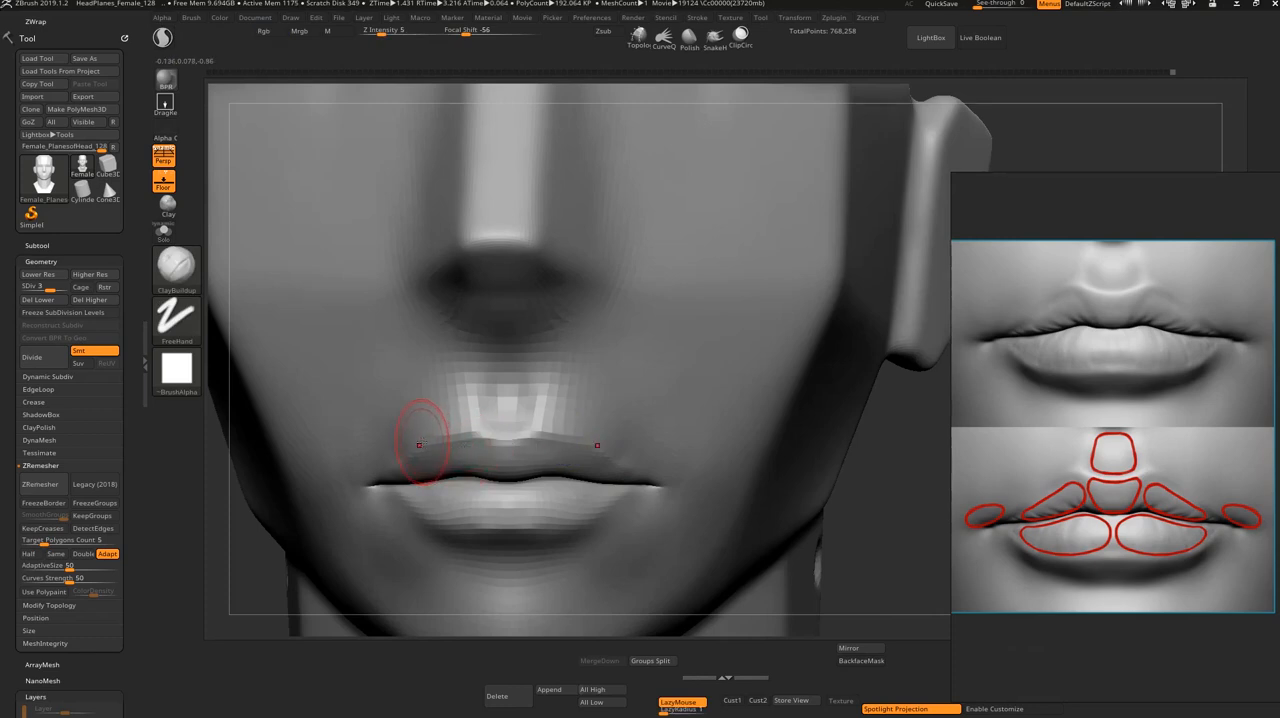
key("b")
key("m")
key("v")
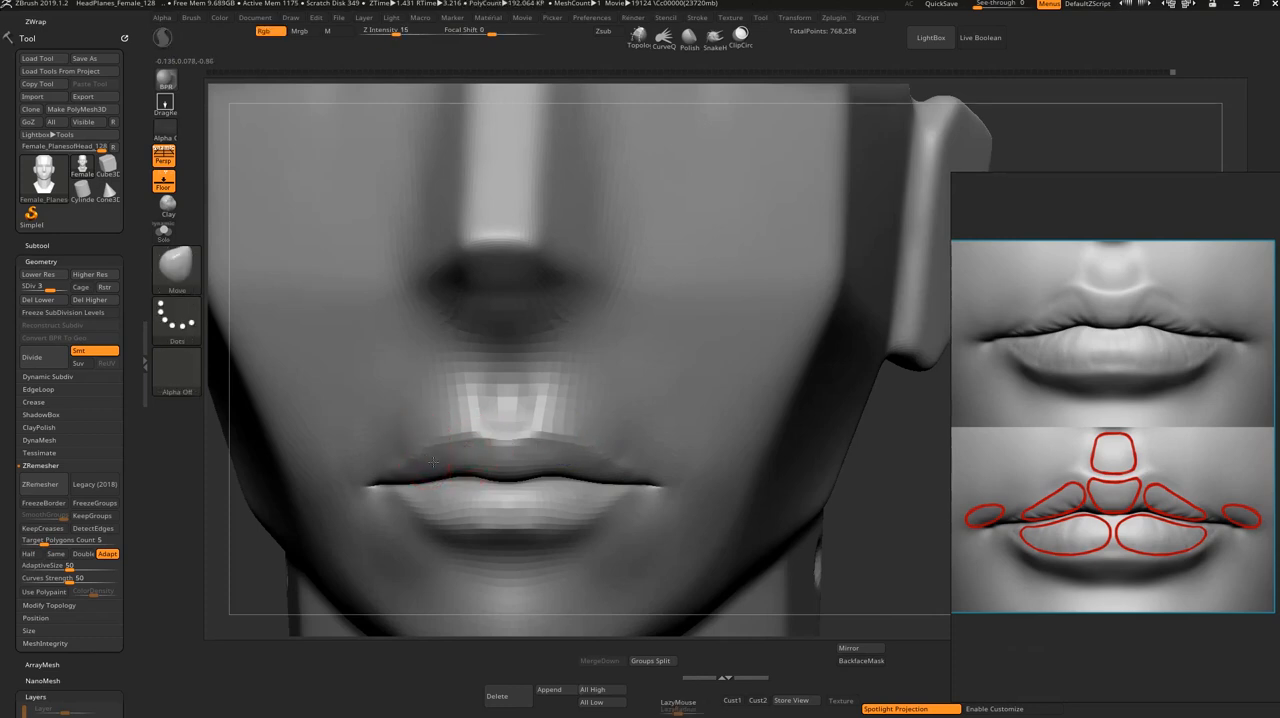
key("s")
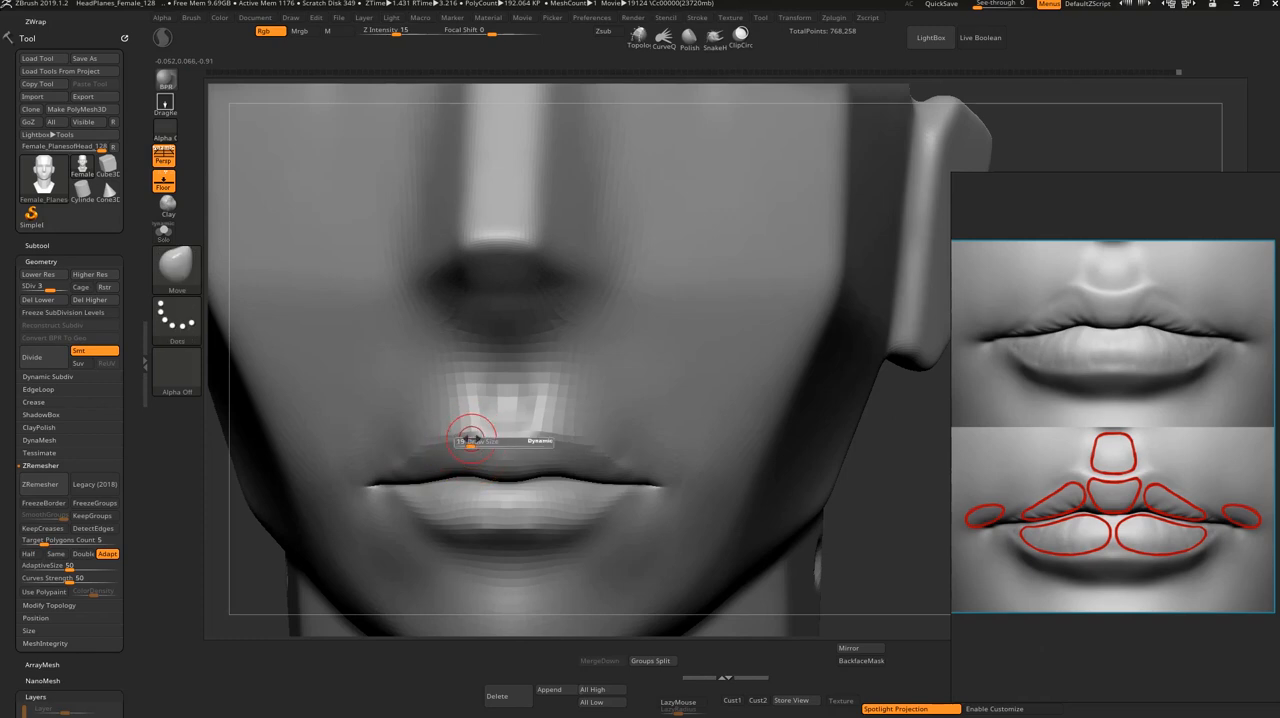
Step: Deepen the mouth corners with DamStandard and raise the mesh to subdivision level 4
key("b")
key("d")
key("s")
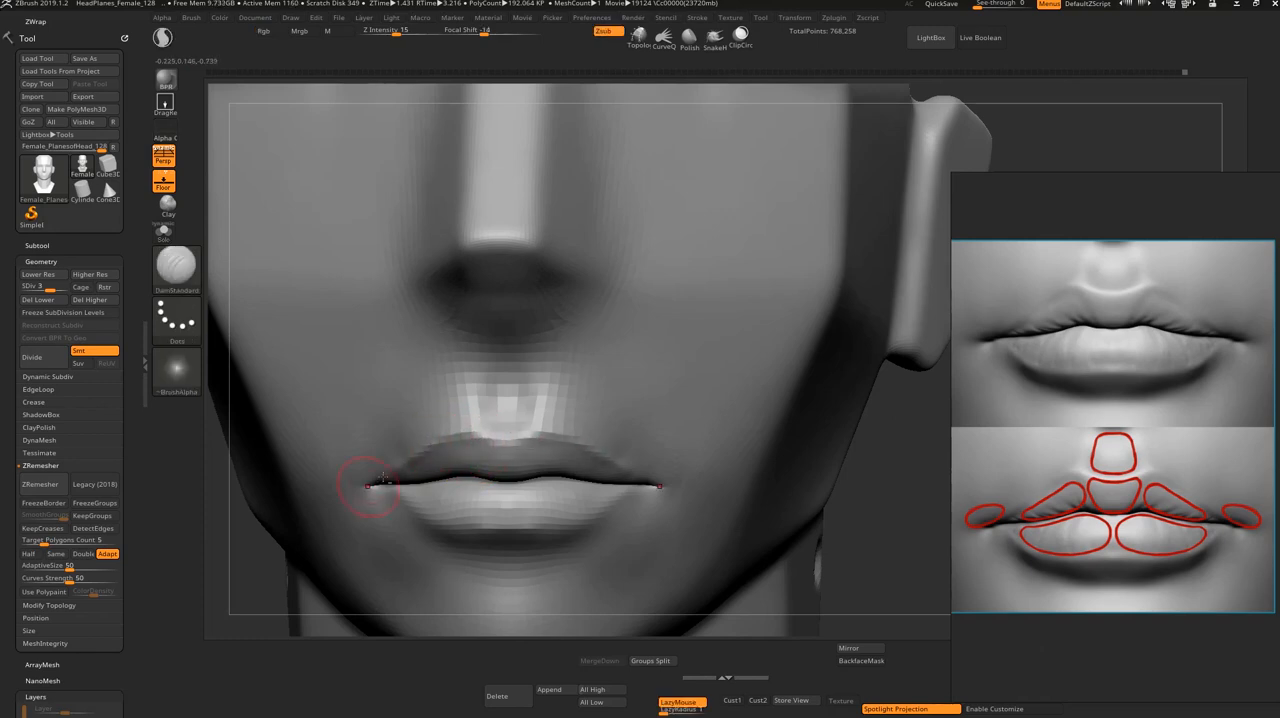
key("d")
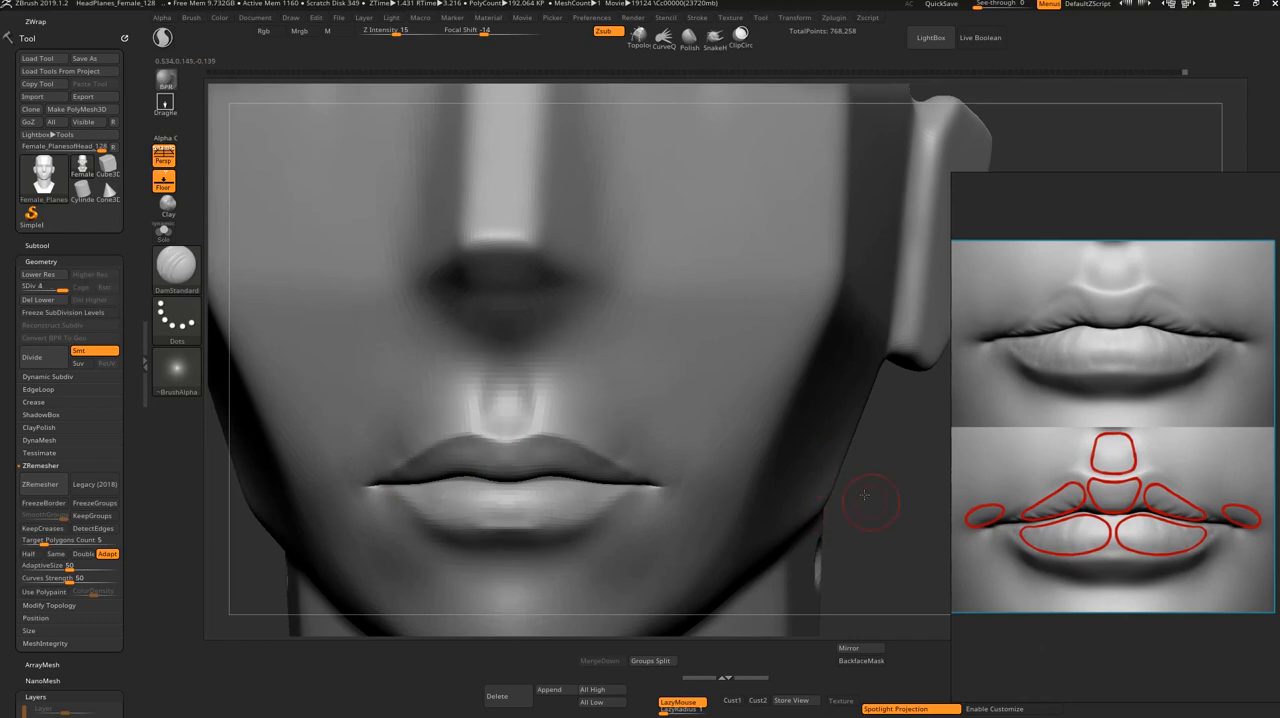
mouse_move(865, 495)
left_mouse_down("alt")
mouse_move(803, 506)
mouse_move(771, 491)
mouse_move(769, 526)
mouse_move(738, 523)
left_mouse_up("alt")
Step: Refine the upper lip's peaks with a resized Move brush at subdivision level 3
key("shift+d")
key("s")
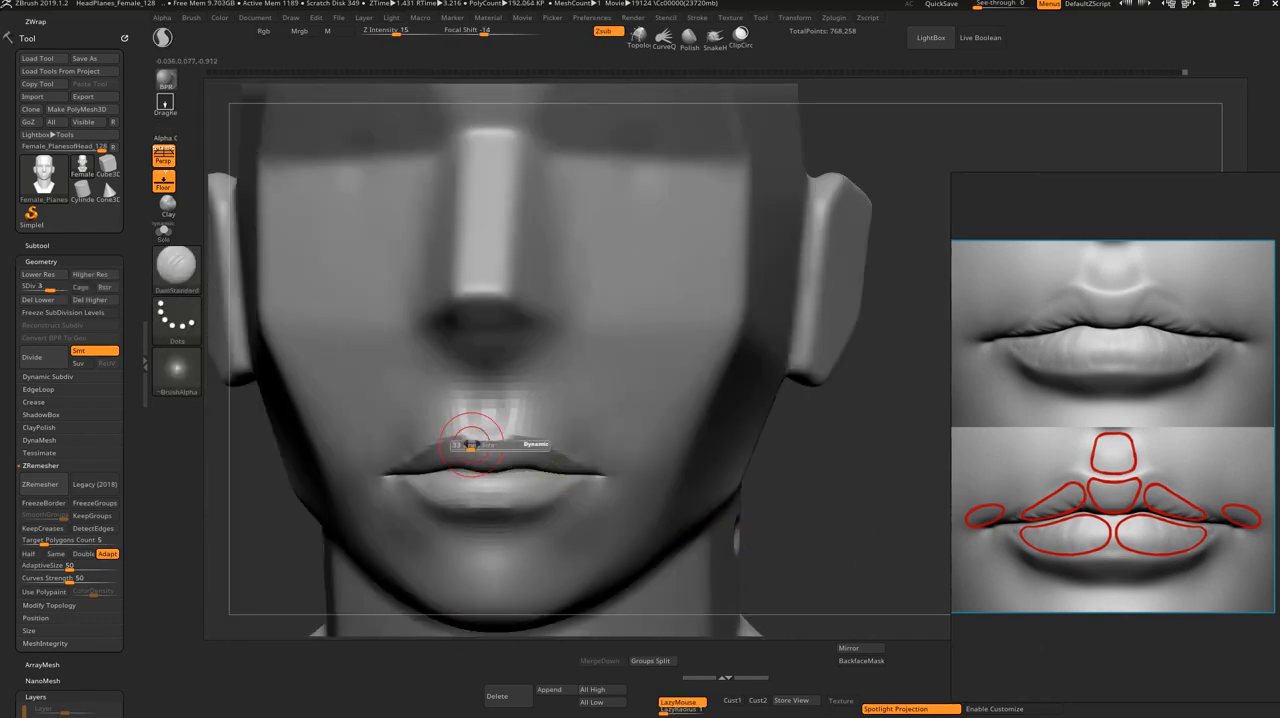
key("b")
key("m")
key("v")
key("s")
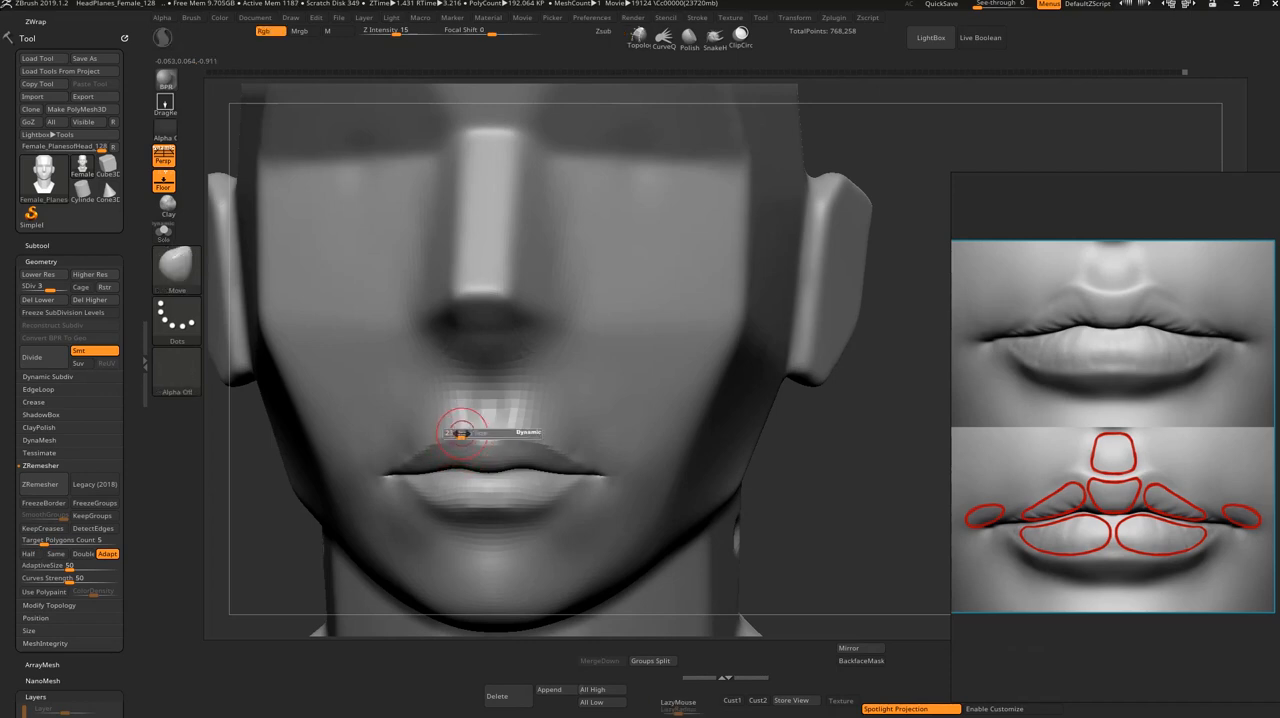
key("s")
left_click(462, 436)
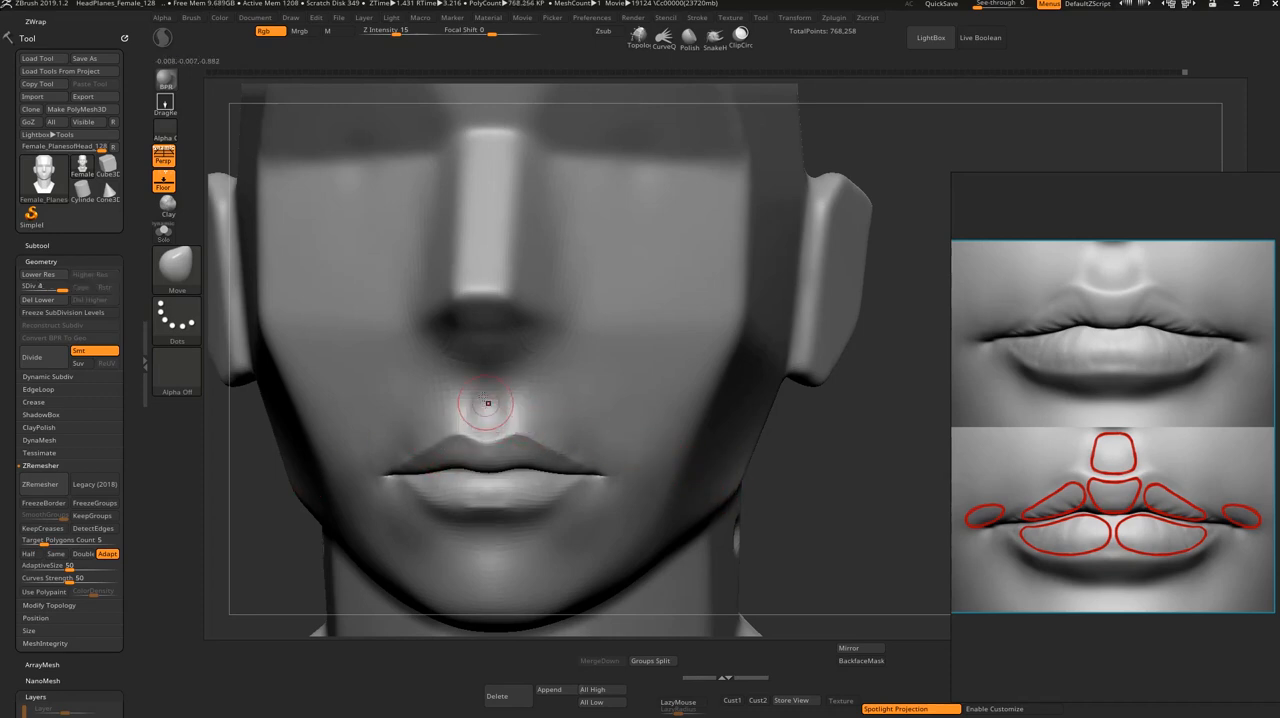
Step: Rework the philtrum and the center of the upper lip with ClayBuildup at subdivision level 4 and smooth the strokes
key("d")
key("b")
key("c")
key("b")
mouse_move(484, 383)
left_mouse_down()
mouse_move(480, 426)
mouse_move(472, 417)
mouse_move(485, 427)
left_mouse_up()
mouse_move(787, 509)
left_mouse_down()
mouse_move(831, 486)
mouse_move(826, 517)
mouse_move(790, 500)
left_mouse_up()
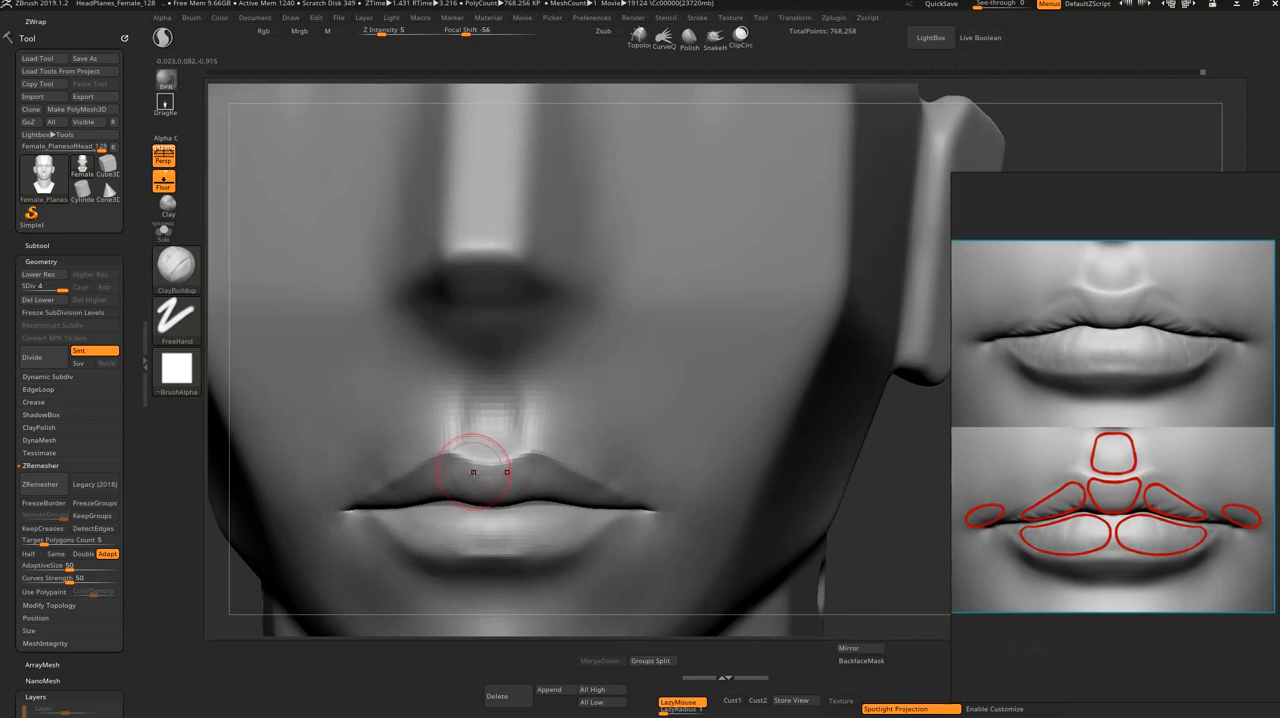
key("shift")
Step: Adjust the upper lip's profile from the side with the Move brush and smooth both sides of the upper lip
mouse_move(878, 475)
left_mouse_down("alt")
mouse_move(873, 465)
mouse_move(729, 517)
mouse_move(705, 510)
mouse_move(740, 495)
mouse_move(721, 527)
mouse_move(686, 514)
mouse_move(683, 531)
mouse_move(667, 502)
left_mouse_up("alt")
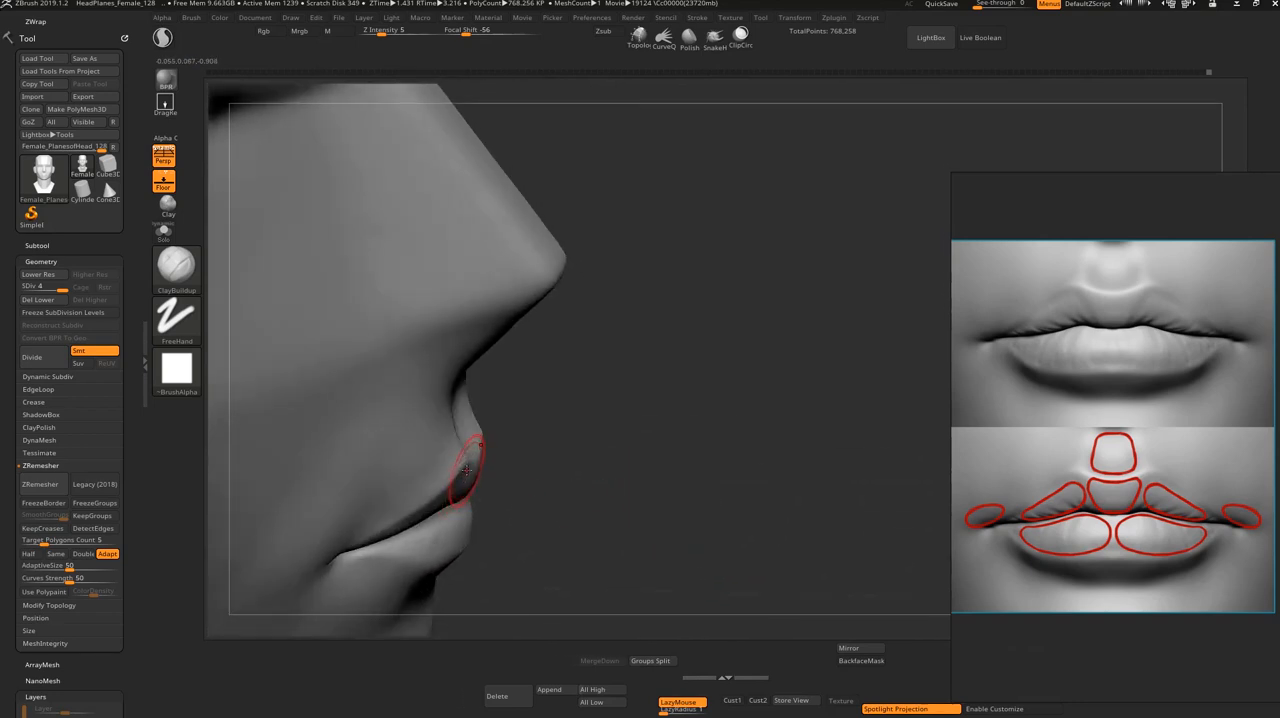
key("b")
key("m")
key("v")
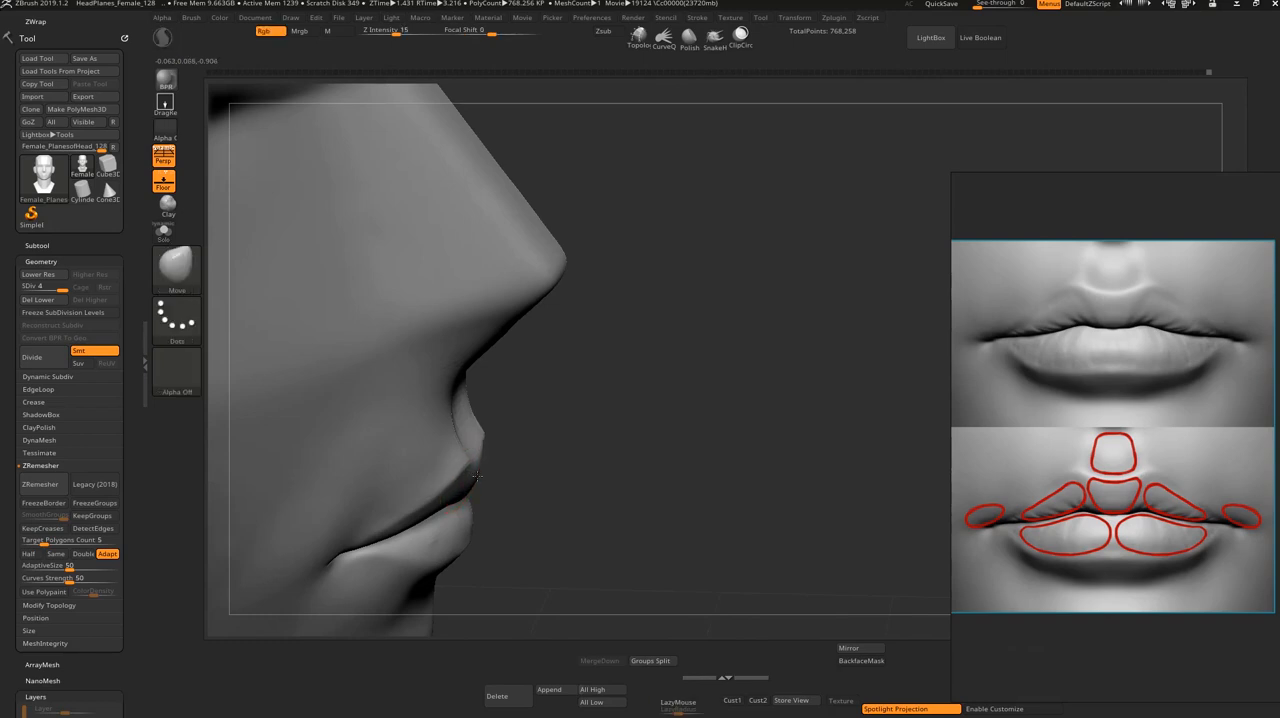
left_click_drag(505, 480, 470, 464)
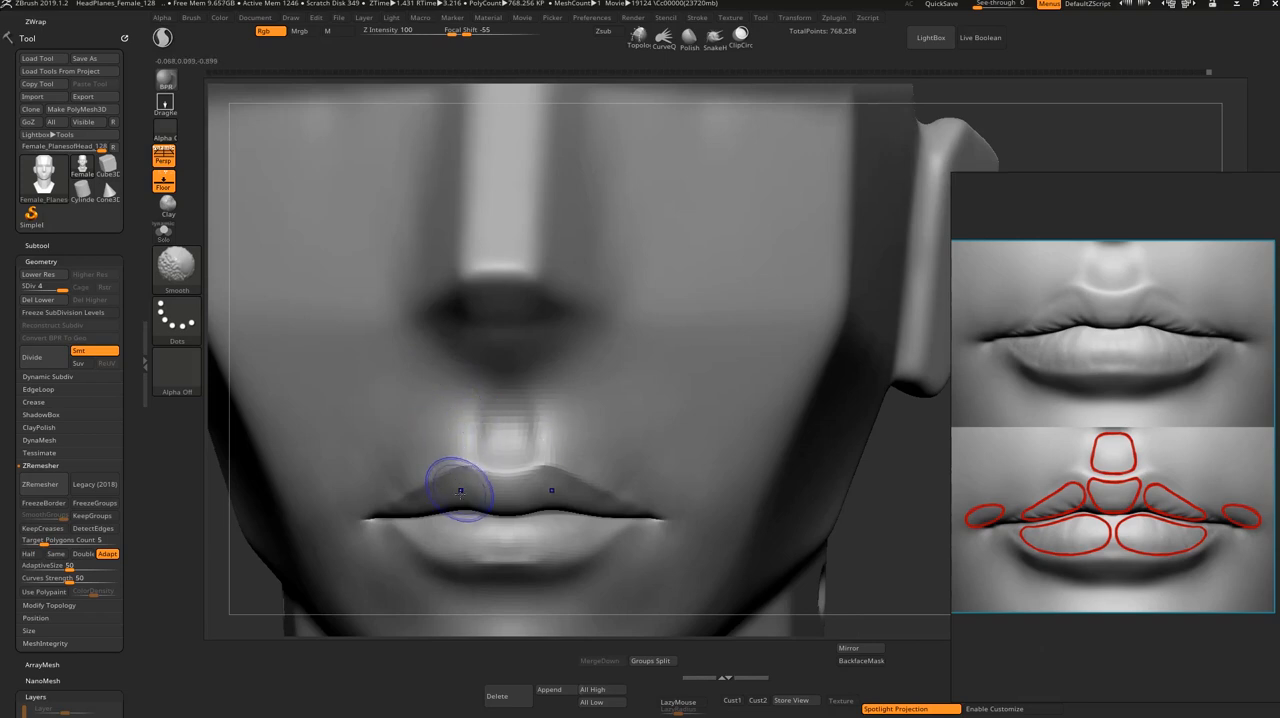
left_click_drag(885, 468, 879, 381, "alt")
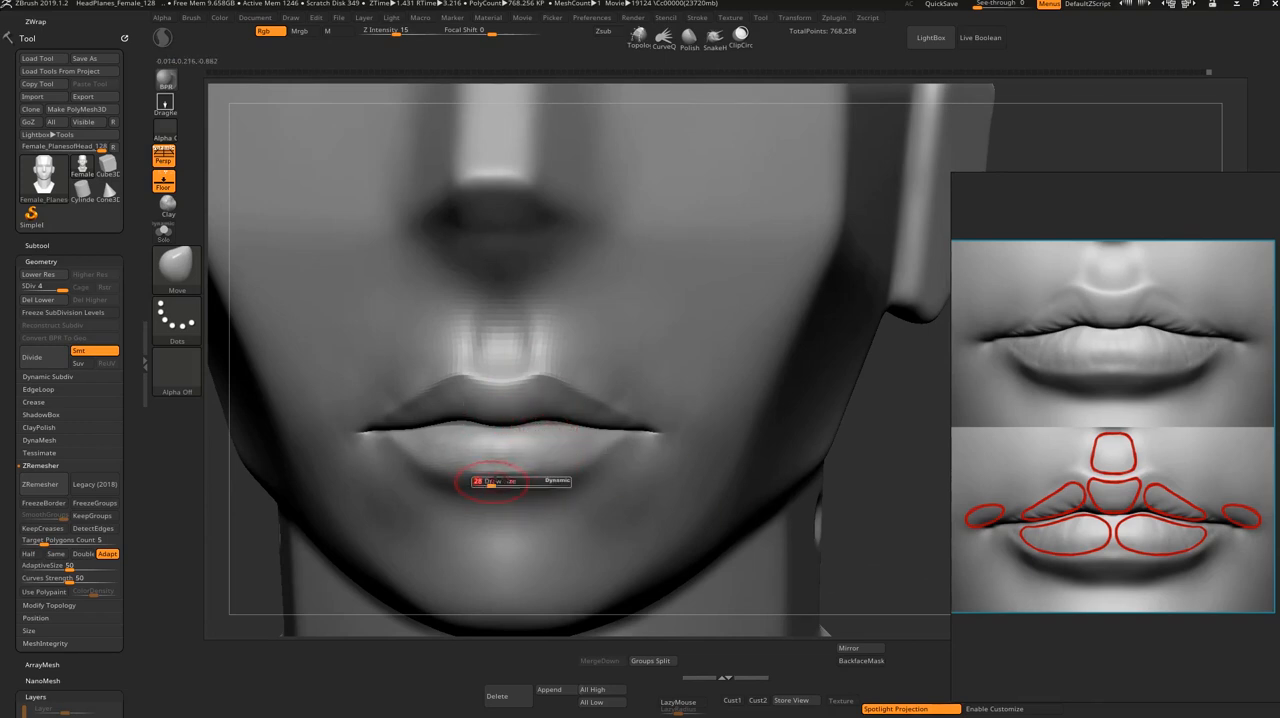
Step: Define the sides and lower border of the lower lip with DamStandard strokes, adjusting the brush size
key("b")
key("d")
key("s")
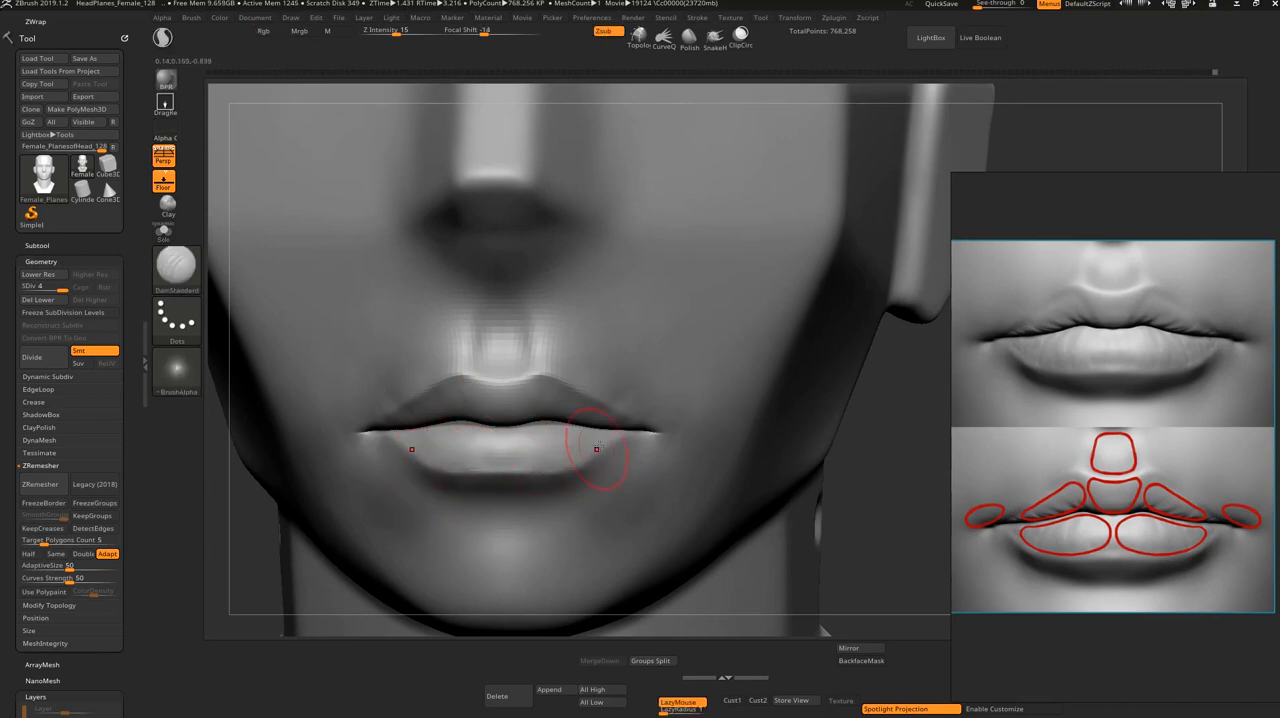
key("s")
left_click_drag(601, 444, 606, 443)
key("s")
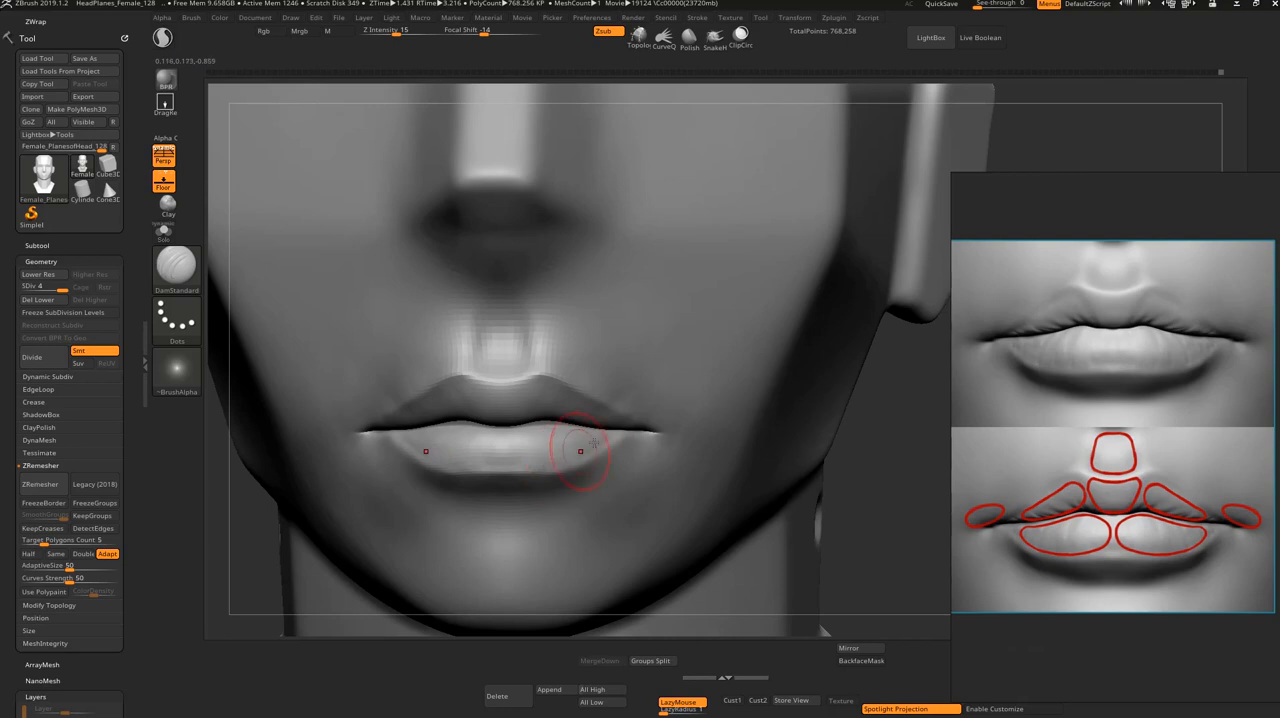
left_click_drag(590, 455, 552, 461)
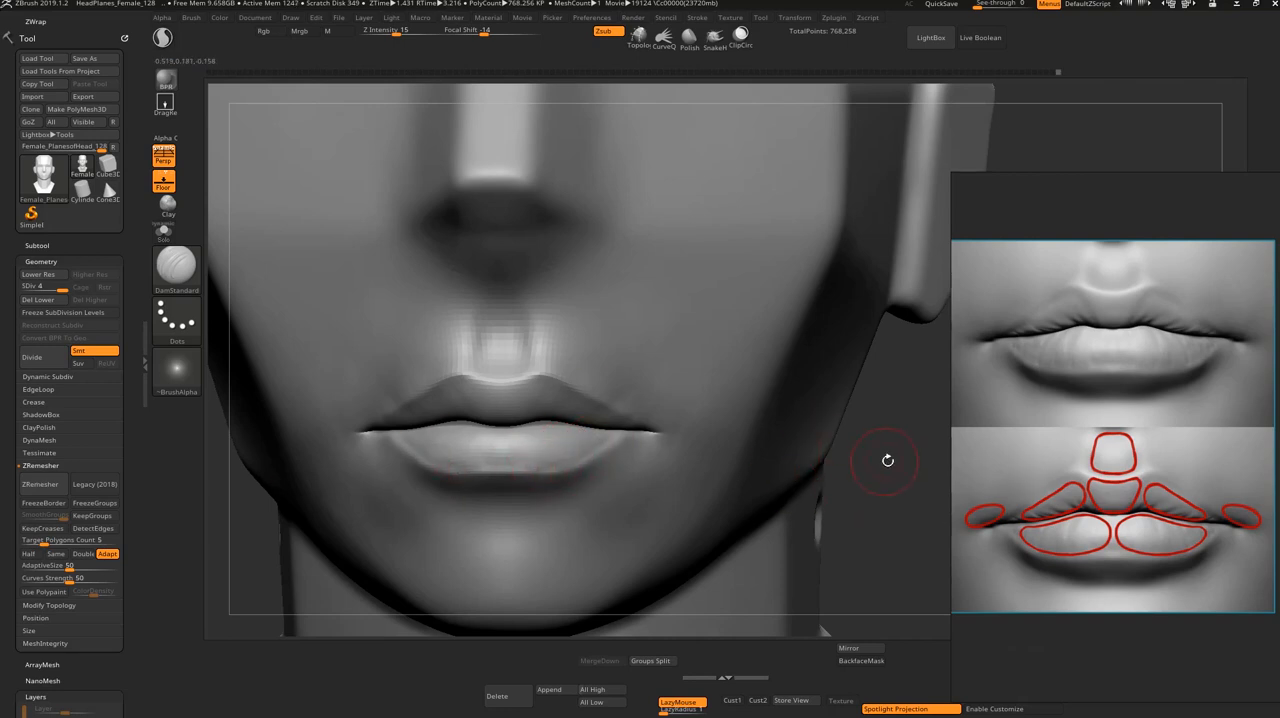
left_click_drag(893, 464, 868, 552)
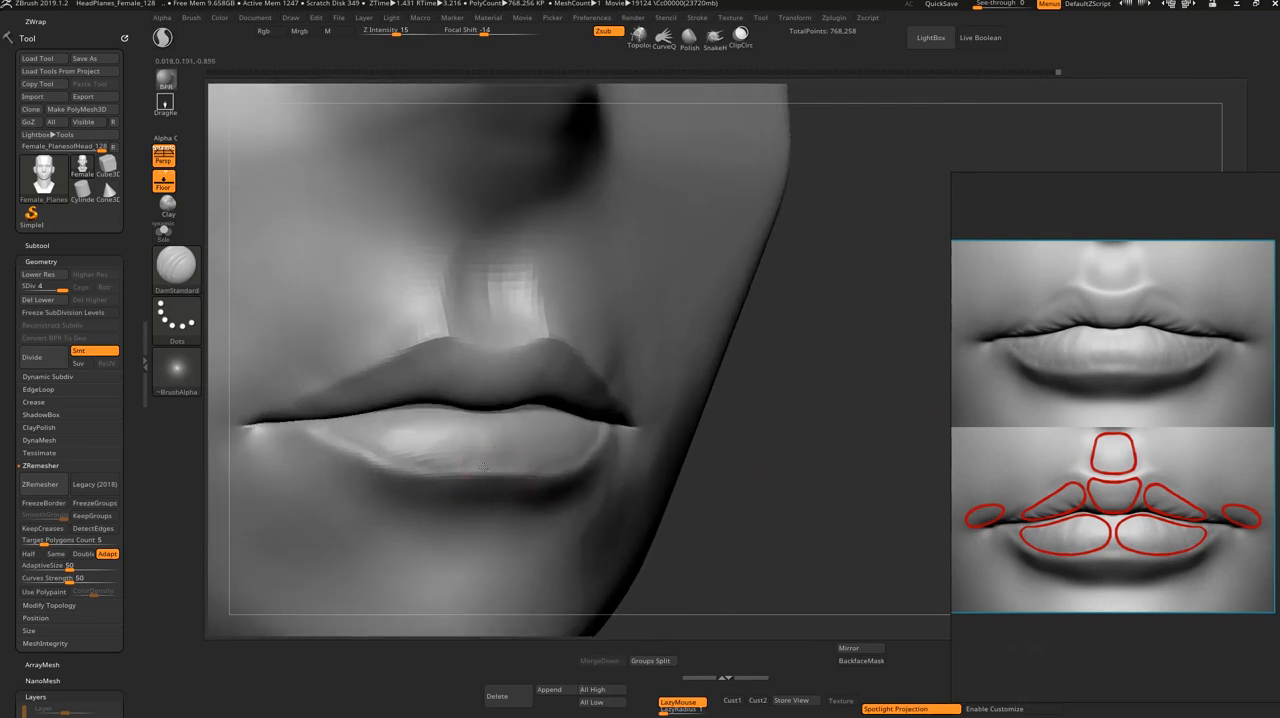
Step: Sharpen the lower lip's bottom border and the upper lip's contour around its peaks with DamStandard strokes
left_click_drag(487, 468, 384, 460)
left_click_drag(763, 494, 830, 480, "shift")
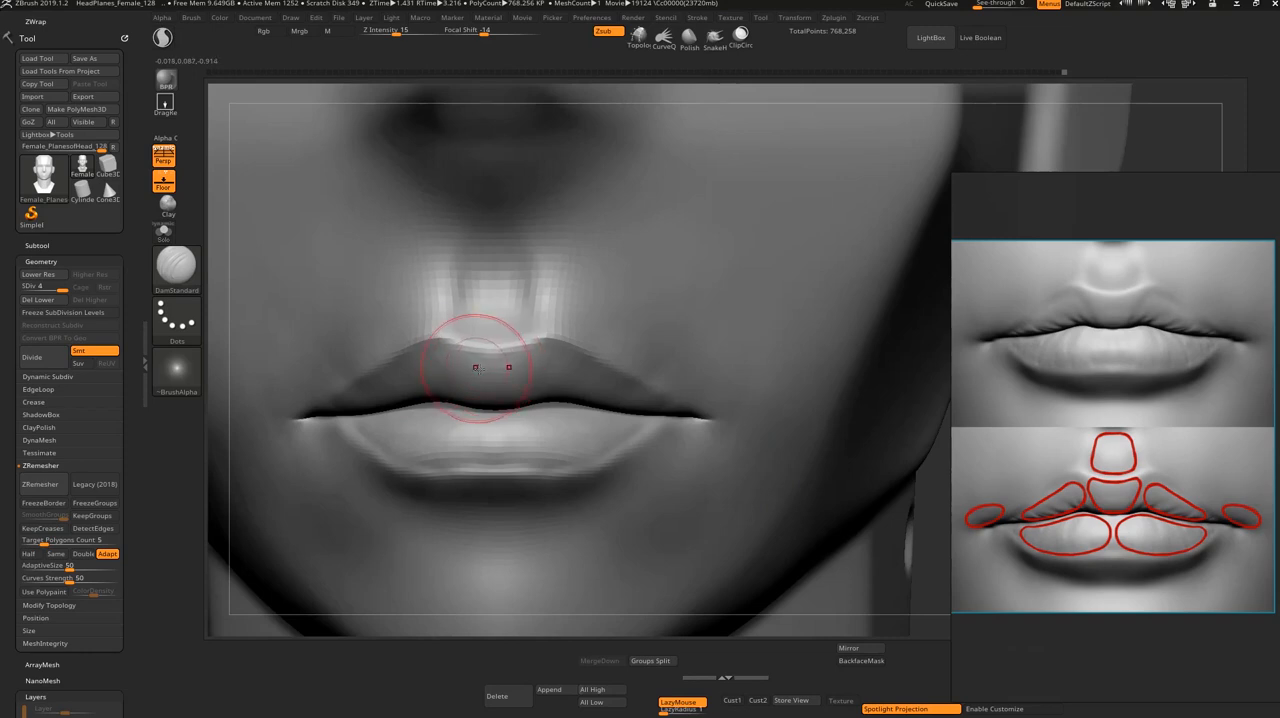
left_click_drag(482, 361, 409, 351)
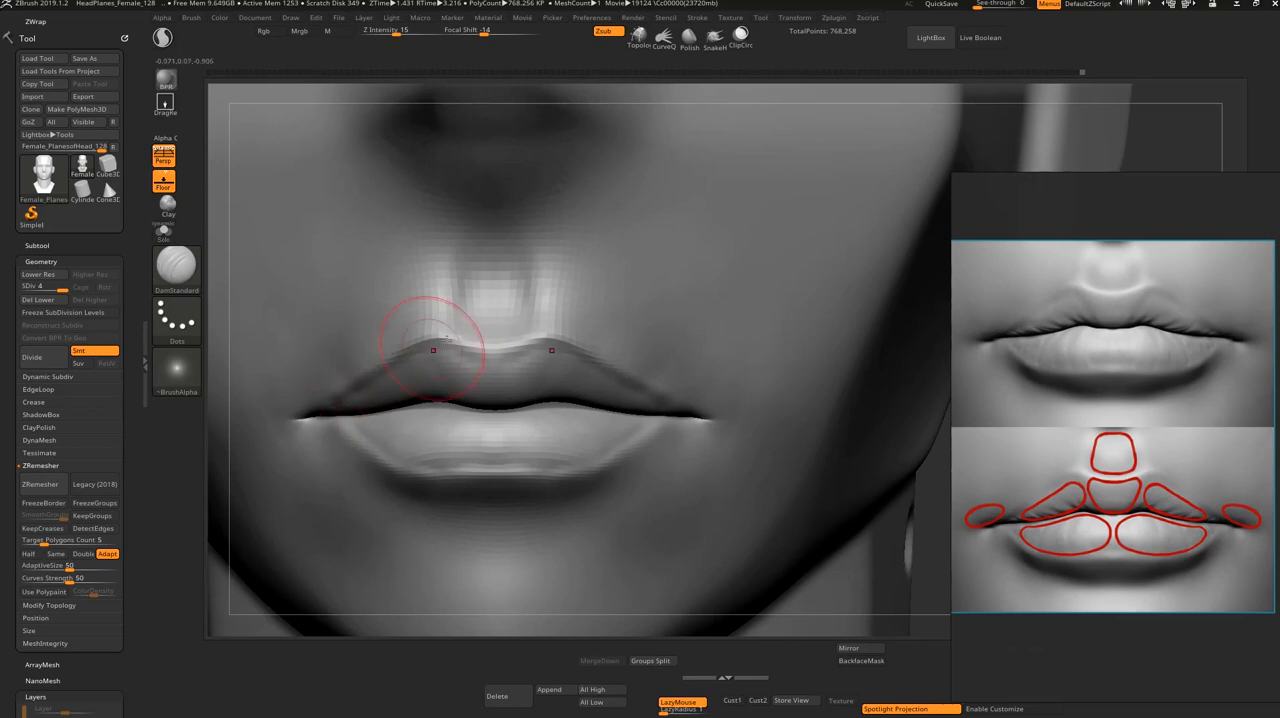
left_click_drag(937, 508, 836, 492)
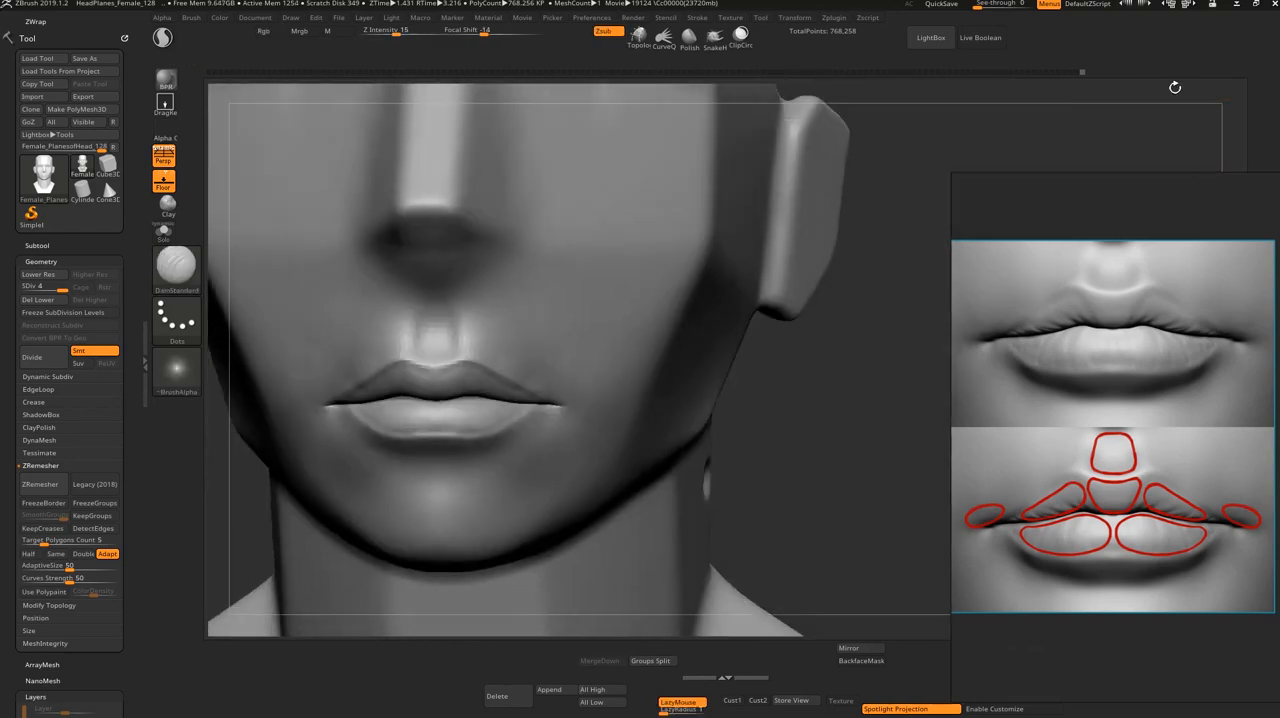
Step: Subdivide the head to level 5 and smooth the area around the mouth corners with a resized brush
key("ctrl+d")
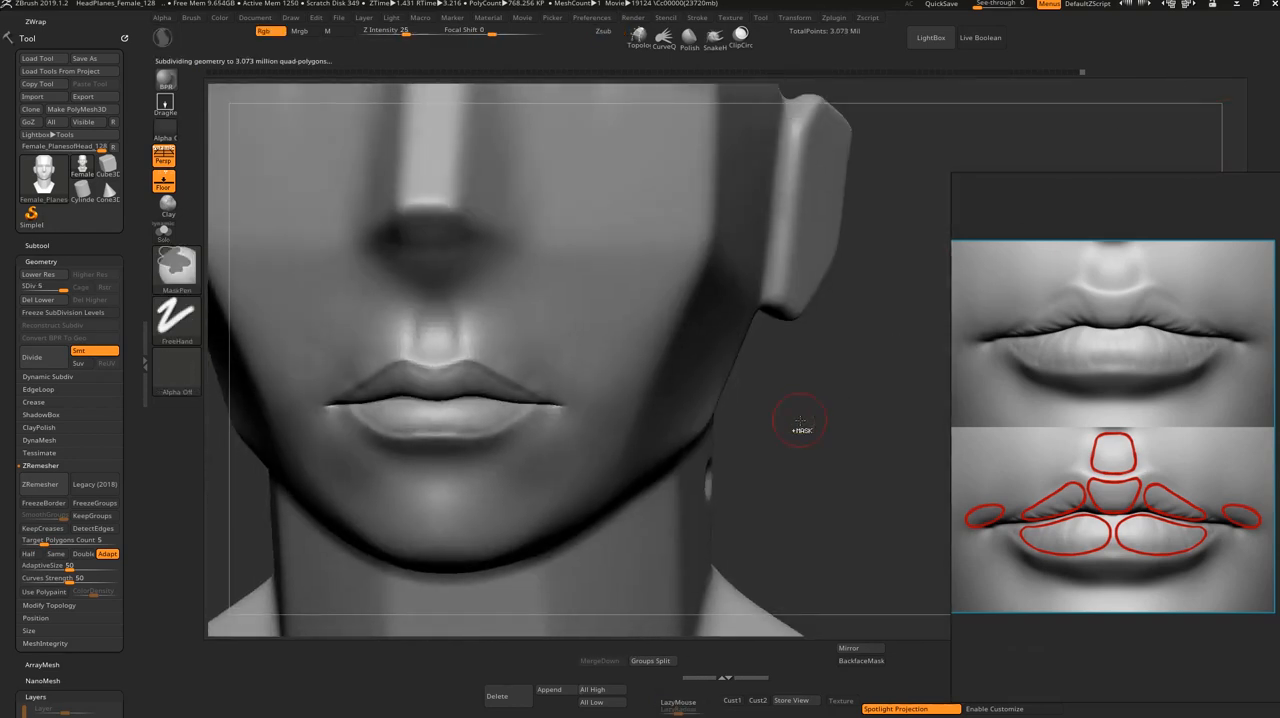
mouse_move(801, 429)
left_mouse_down()
mouse_move(817, 437)
mouse_move(802, 520)
left_mouse_up()
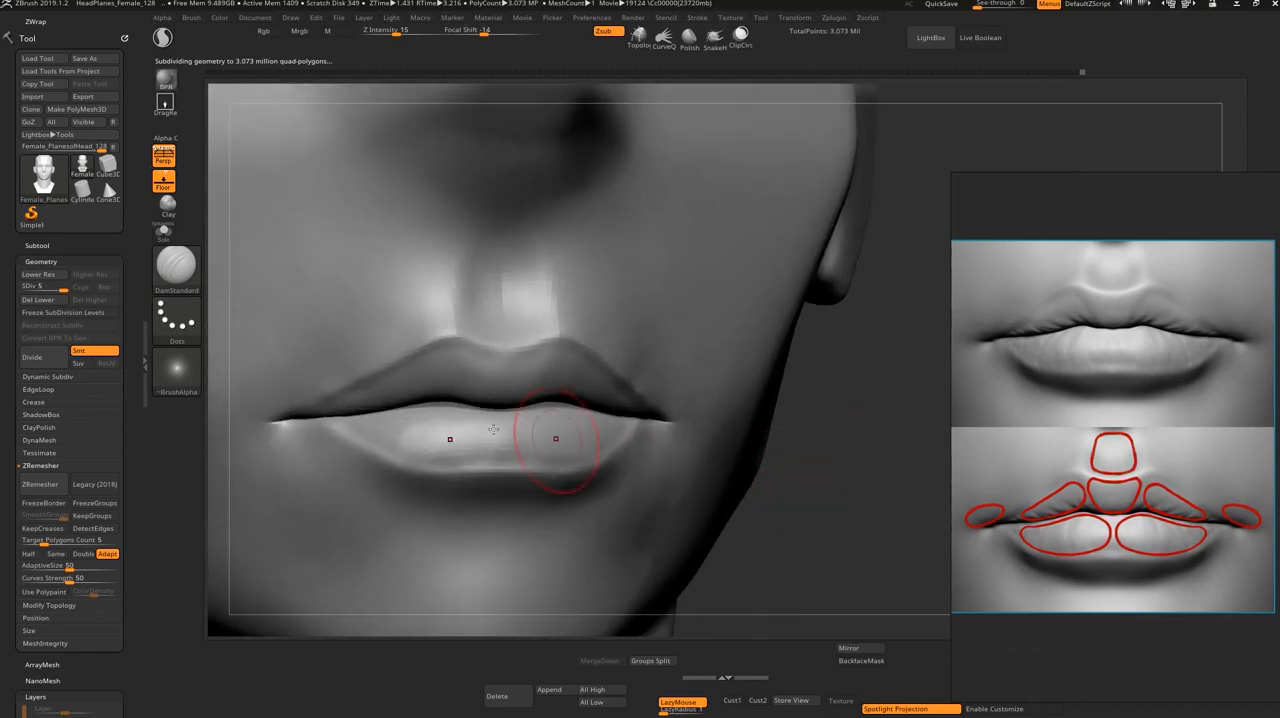
key("s")
left_click_drag(446, 358, 440, 358)
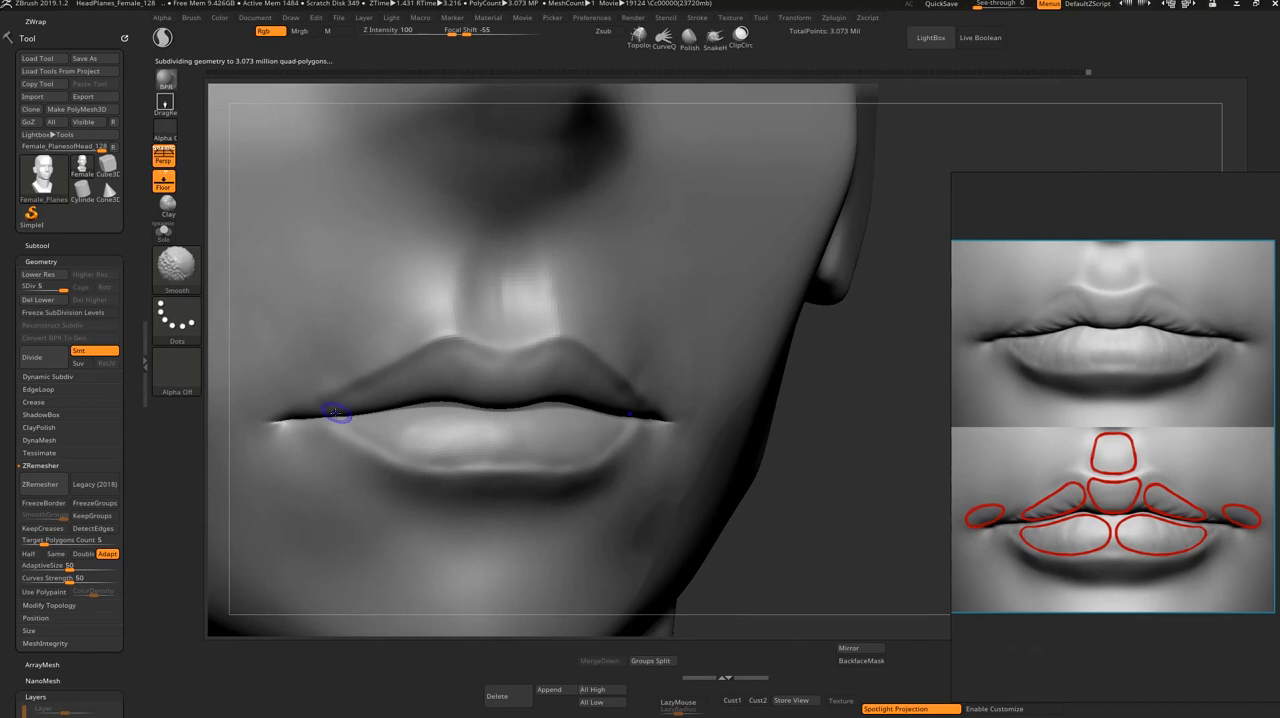
left_click_drag(843, 491, 843, 497, "shift")
mouse_move(934, 529)
left_mouse_down("alt")
mouse_move(917, 477)
mouse_move(921, 488)
left_mouse_up("alt")
mouse_move(921, 488)
left_mouse_down()
mouse_move(860, 517)
mouse_move(868, 500)
left_mouse_up()
left_click_drag(868, 500, 880, 498, "shift")
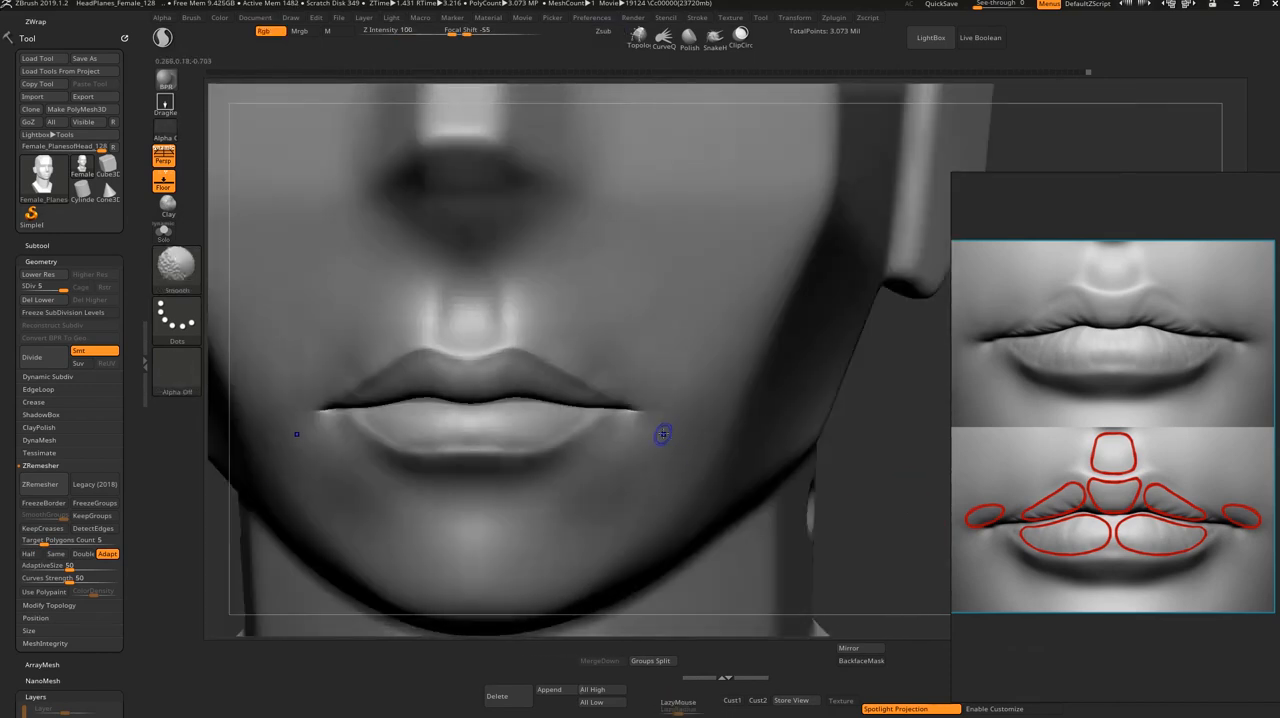
Step: Adjust the mouth corners with the Move brush at subdivision level 2 and smooth the area just below them
key("shift+d")
key("shift+d")
key("shift+d")
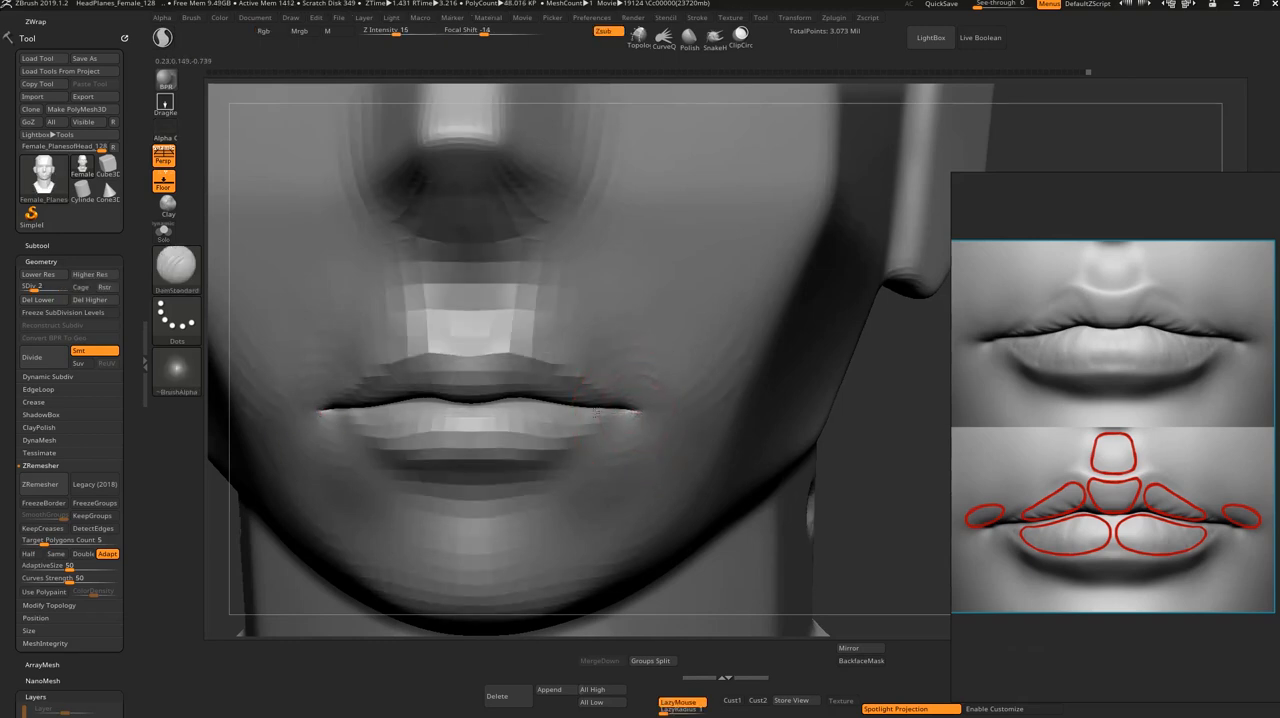
key("b")
key("m")
key("v")
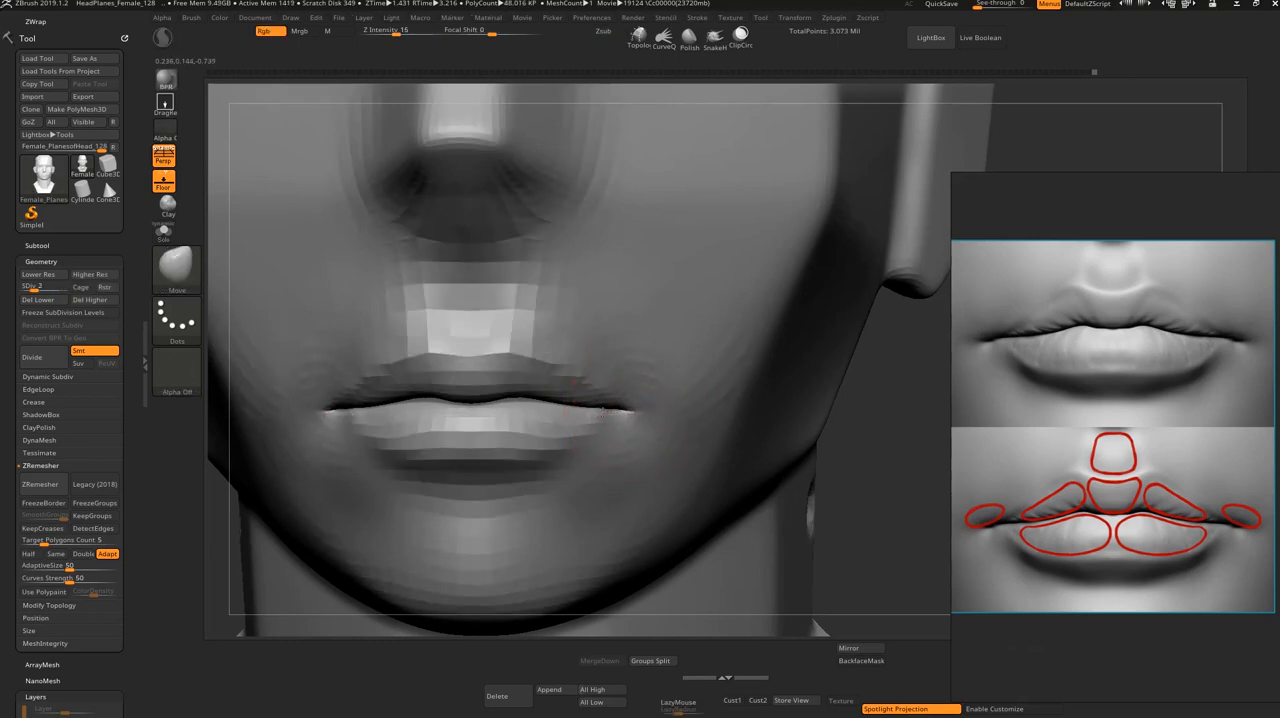
left_click_drag(621, 420, 632, 428)
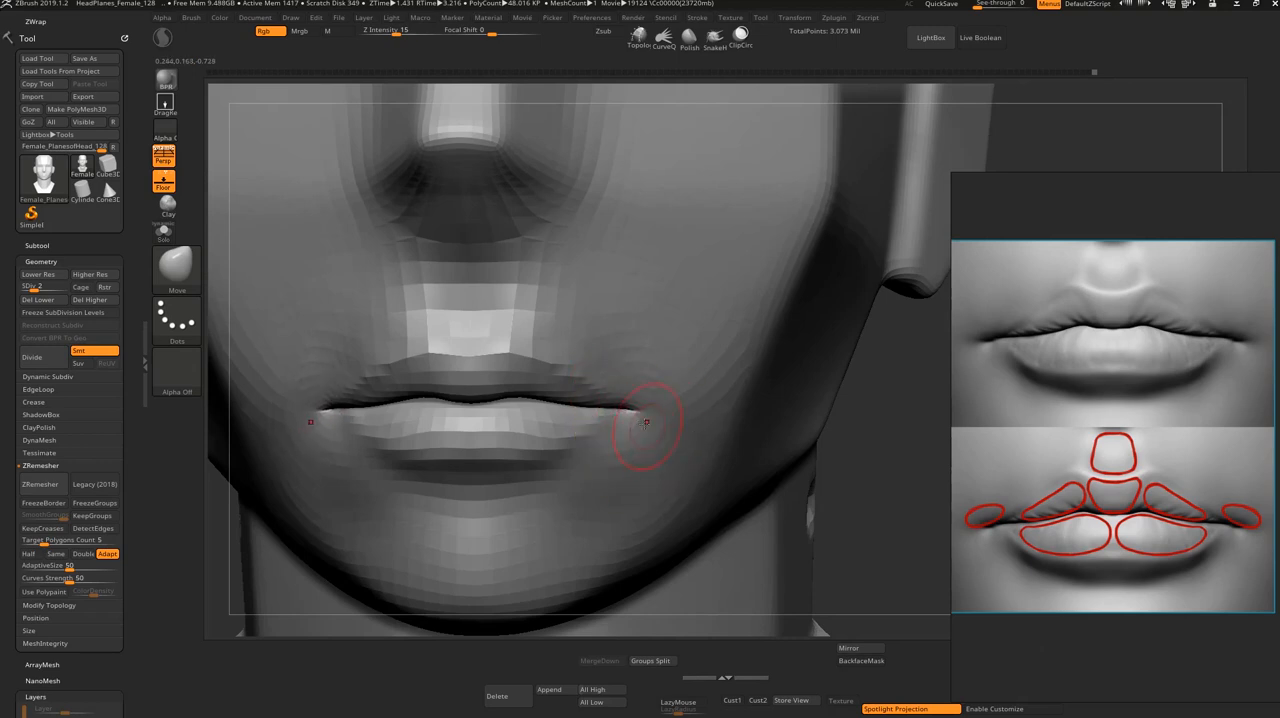
key("shift")
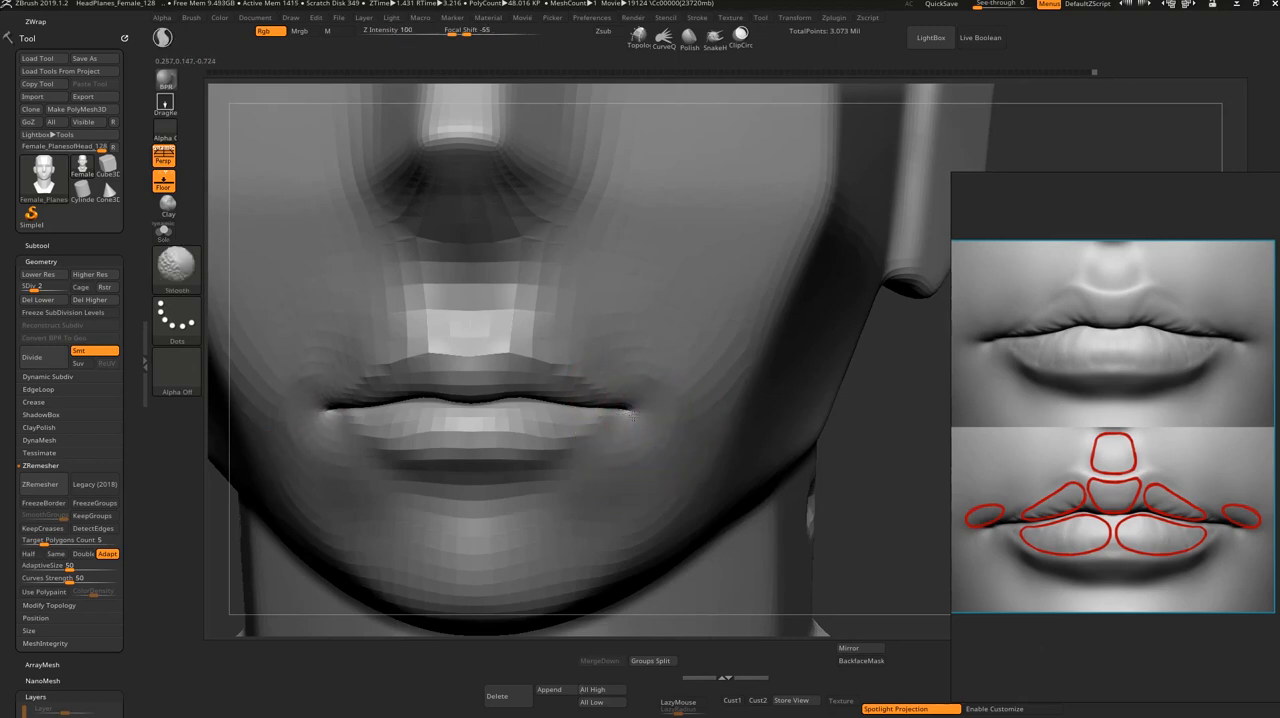
left_click_drag(628, 423, 609, 432, "shift")
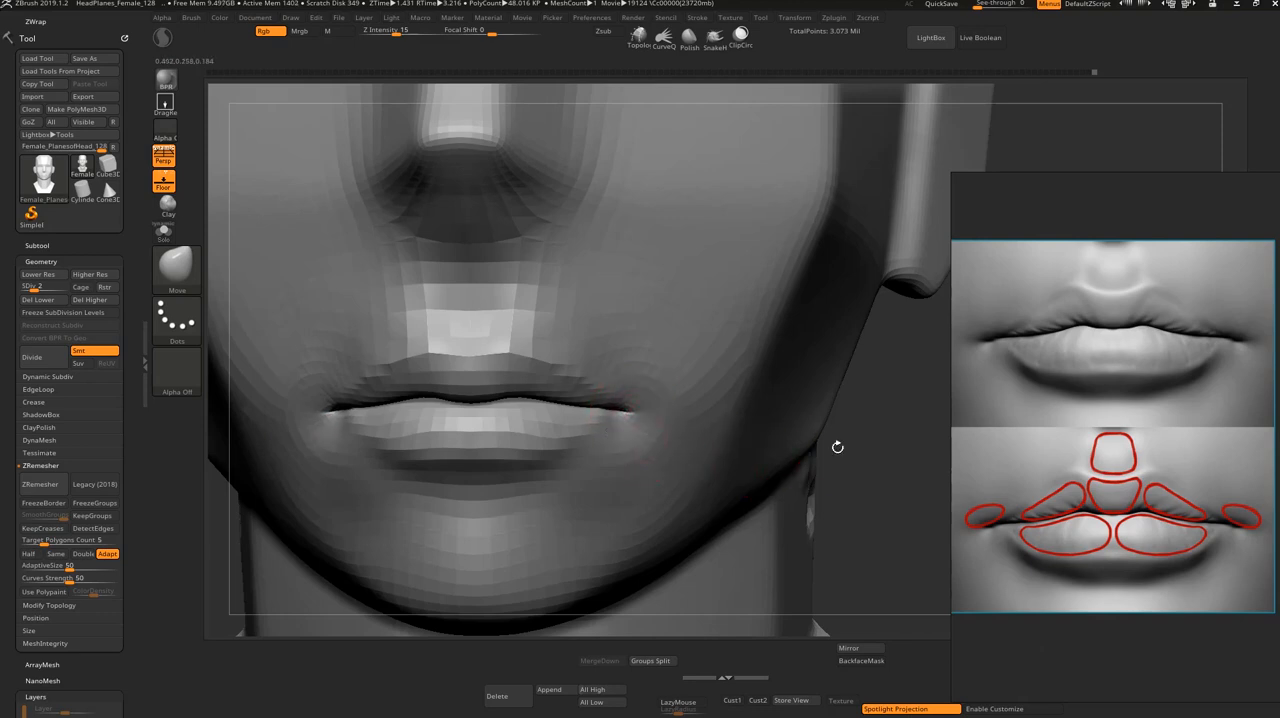
Step: Reposition the mouth corners with the Move brush from three-quarter and underside views so they follow the lips' curvature
left_click_drag(869, 466, 829, 443)
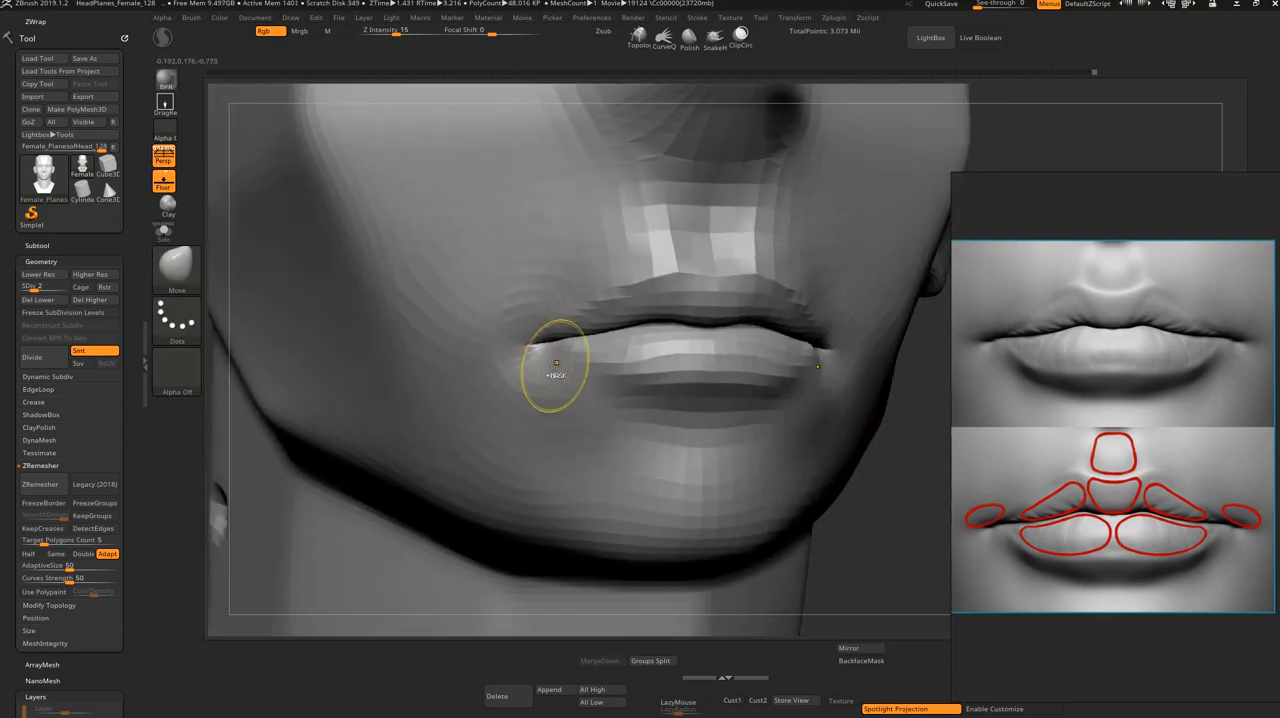
left_click_drag(534, 345, 522, 345)
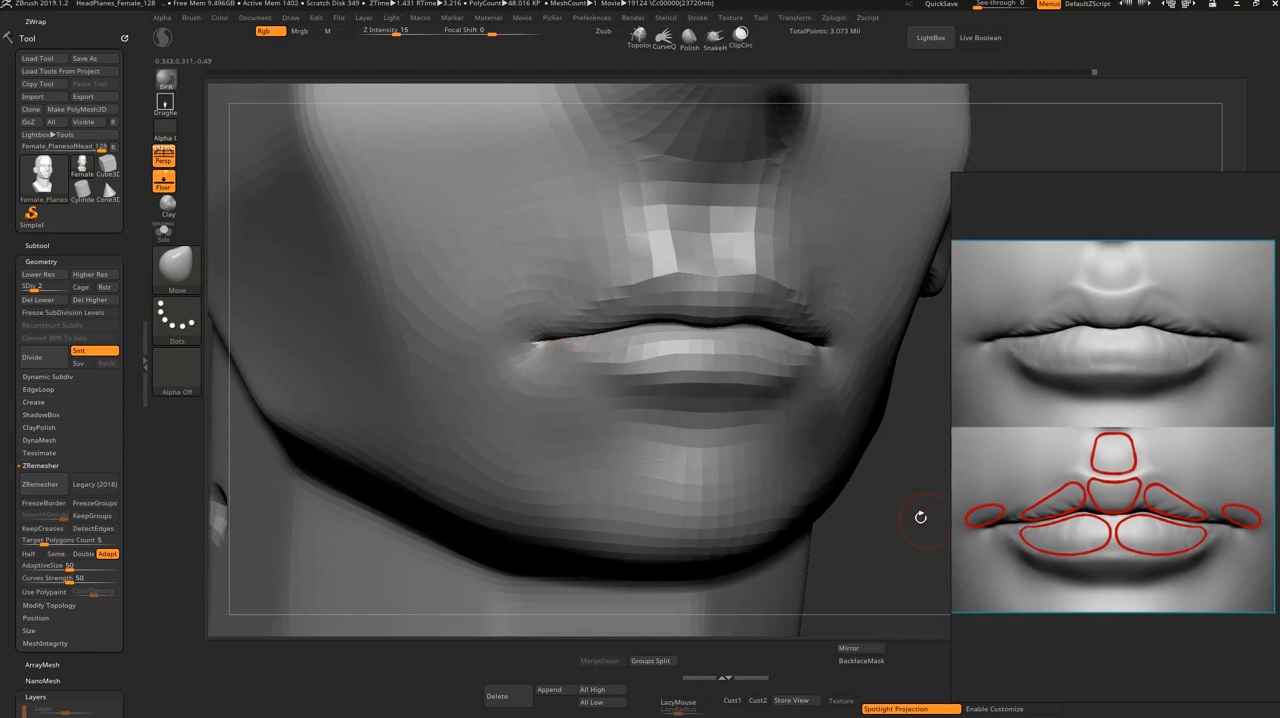
left_click_drag(917, 517, 895, 377)
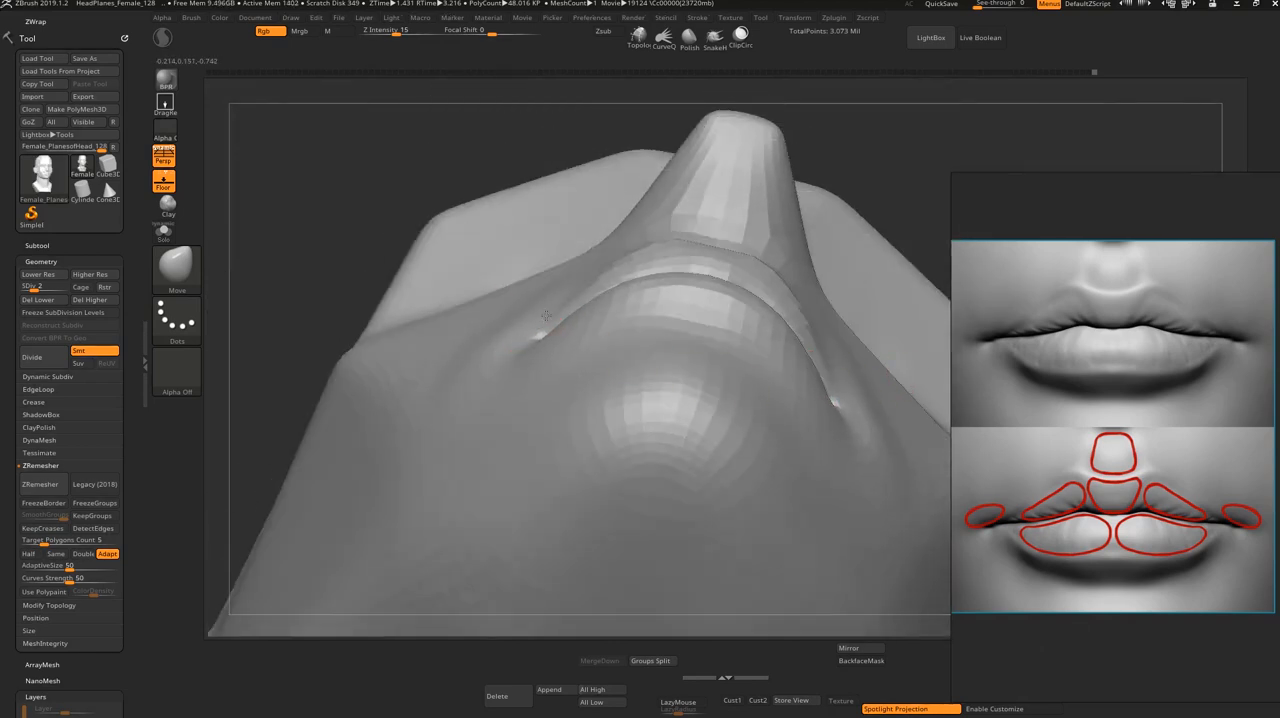
left_click_drag(562, 341, 544, 337)
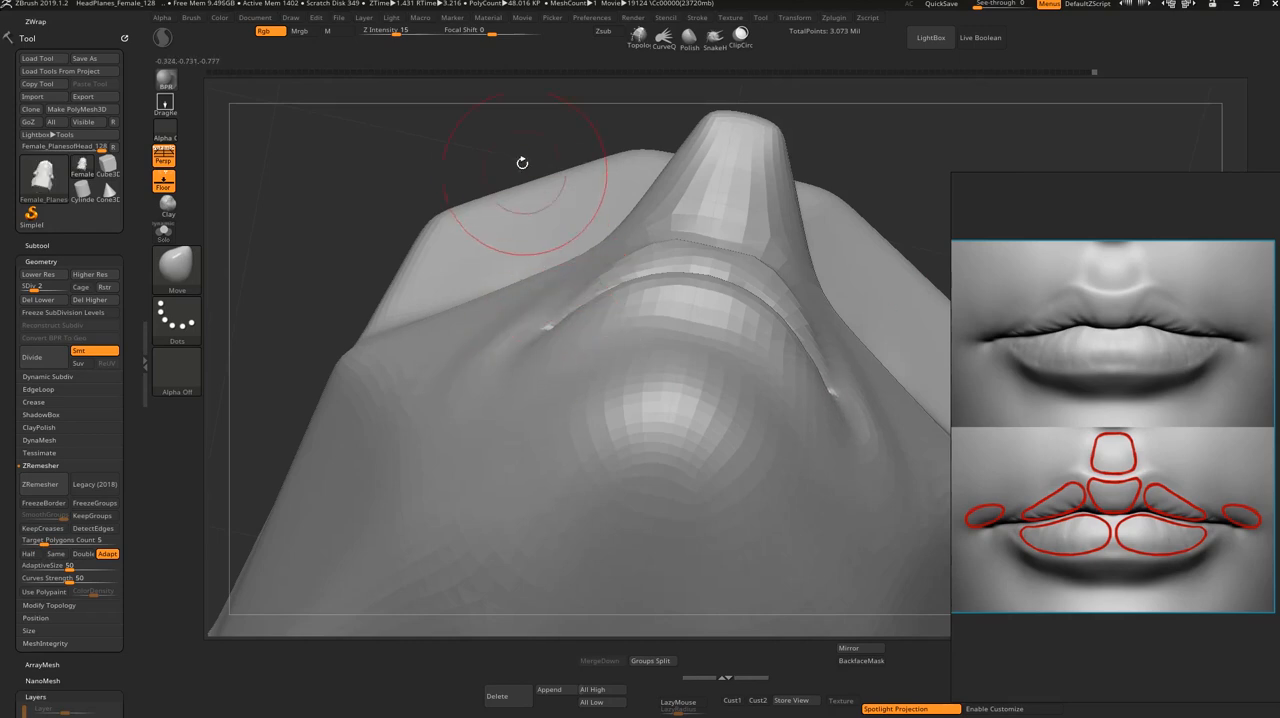
left_click_drag(523, 163, 498, 325)
Step: Refine the shape of the mouth corners with a resized Move brush at subdivision level 3
left_click_drag(334, 443, 315, 501, "alt")
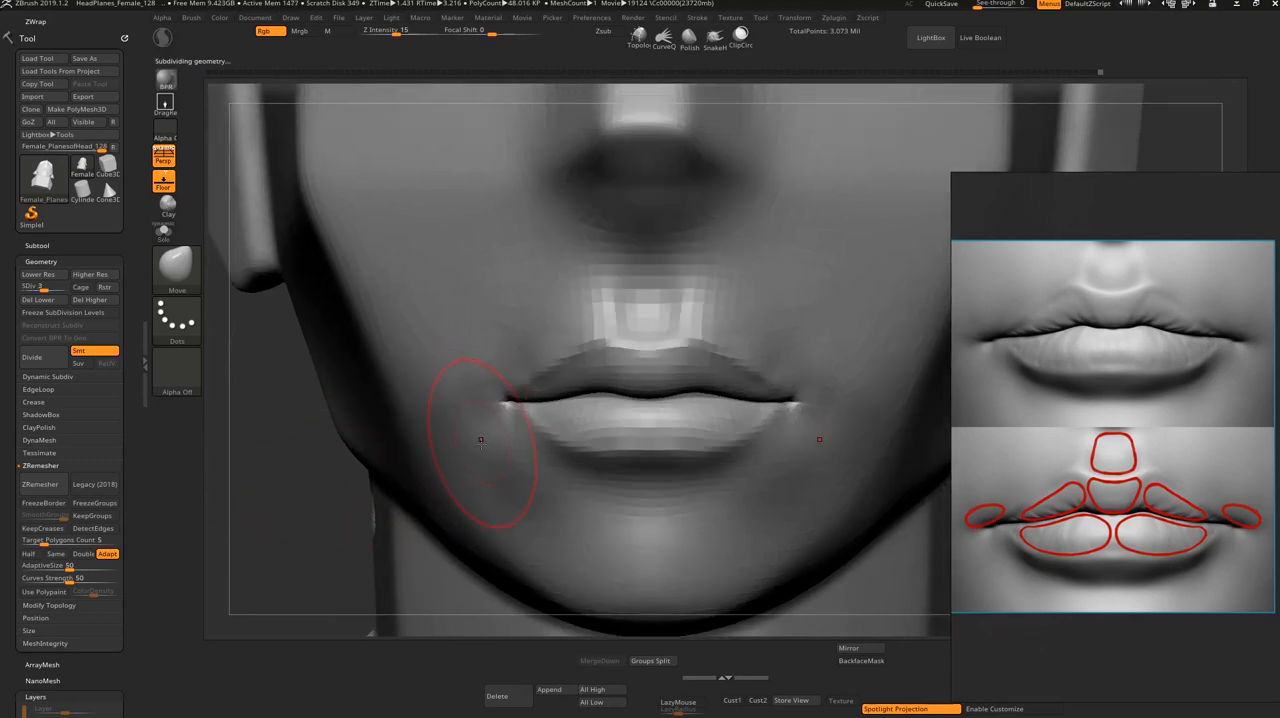
key("s")
left_click_drag(514, 416, 502, 416)
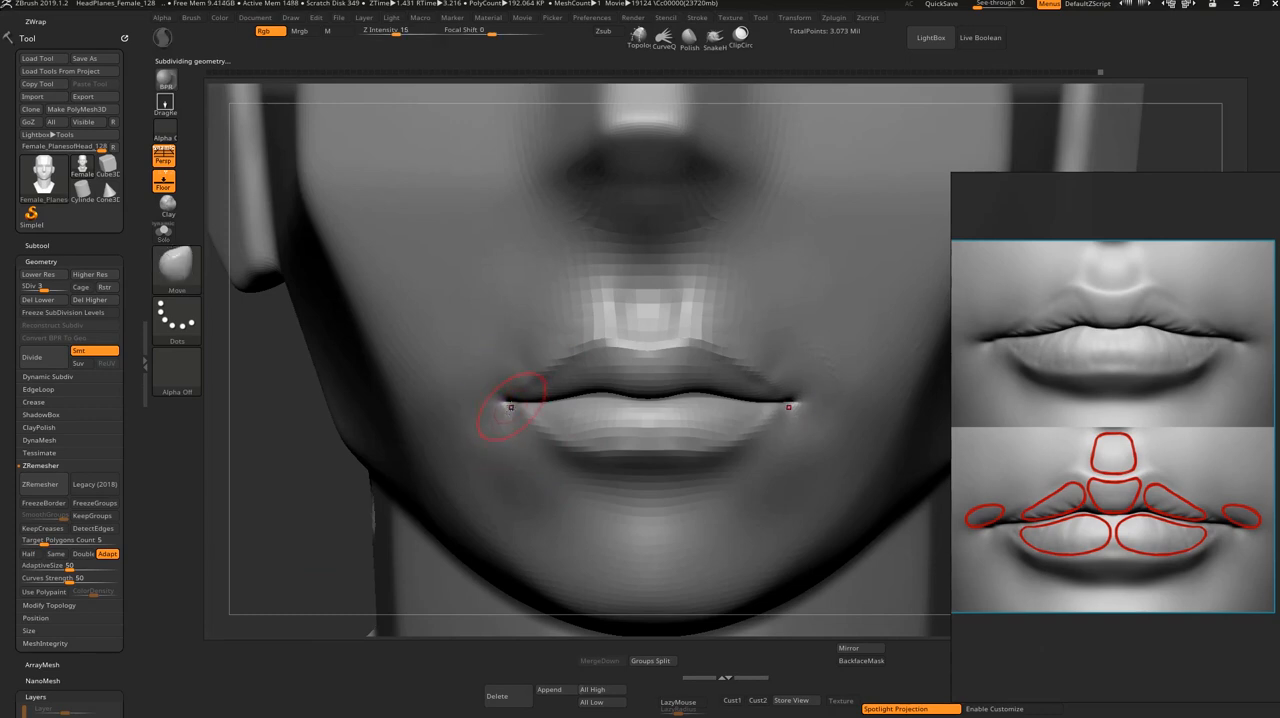
left_click_drag(310, 471, 340, 535)
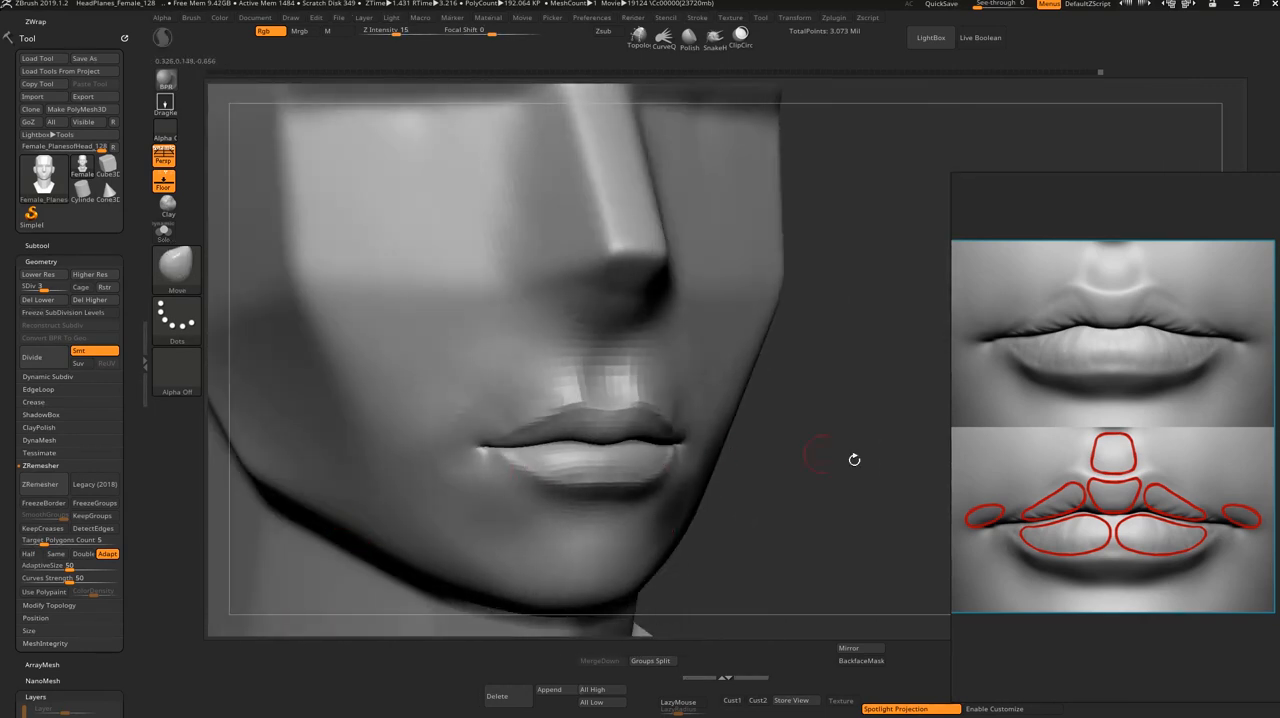
Step: Build up the skin above the mouth corners with ClayBuildup, smooth it into the cheeks and adjust the brush size
left_click_drag(854, 460, 850, 502, "alt")
key("b")
key("c")
key("b")
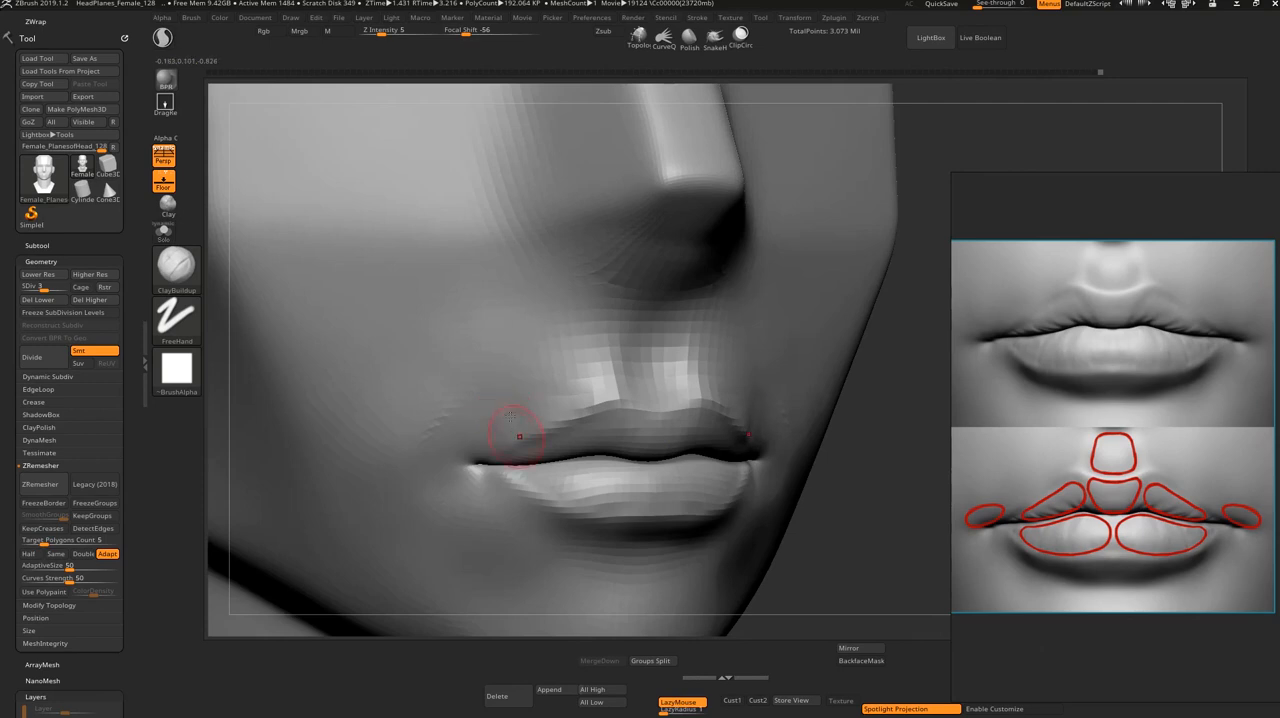
key("shift")
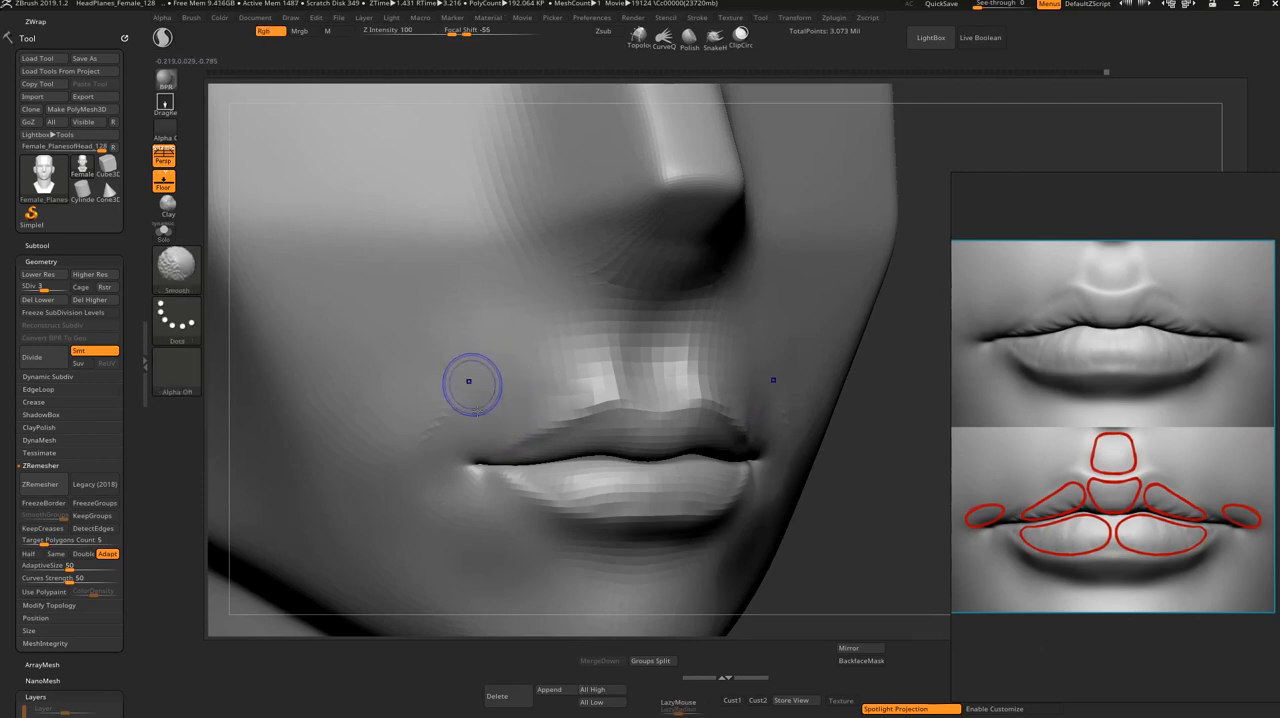
left_click_drag(460, 408, 446, 436, "shift")
left_click_drag(841, 507, 669, 406, "shift")
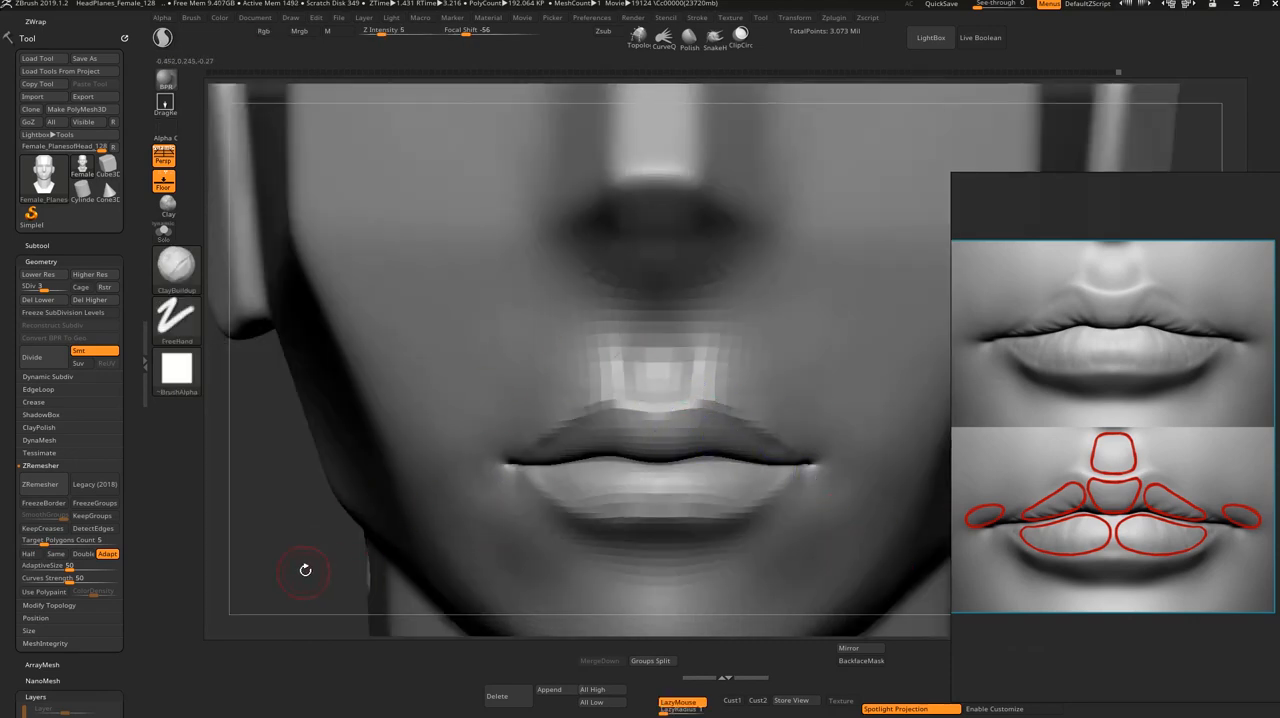
left_click_drag(305, 570, 308, 546, "alt")
key("s")
left_click_drag(512, 448, 518, 453)
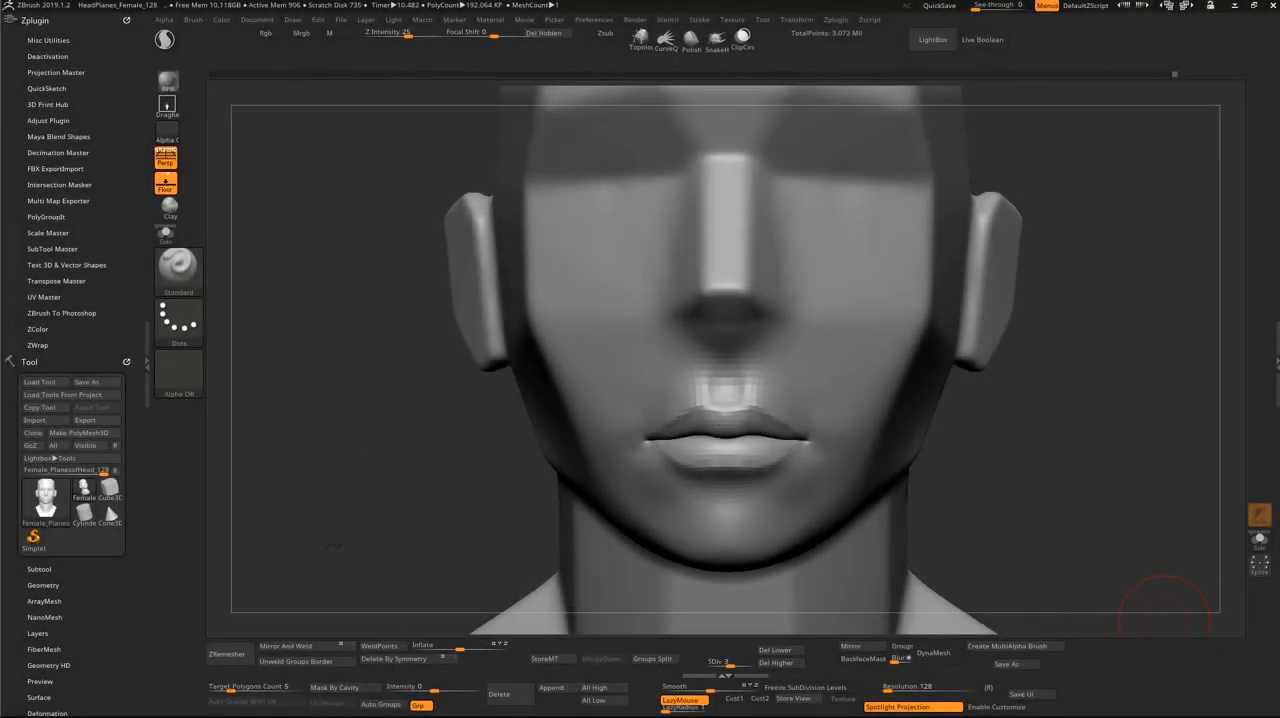
mouse_move(376, 493)
left_mouse_down()
mouse_move(235, 425)
mouse_move(240, 468)
mouse_move(385, 502)
left_mouse_up()
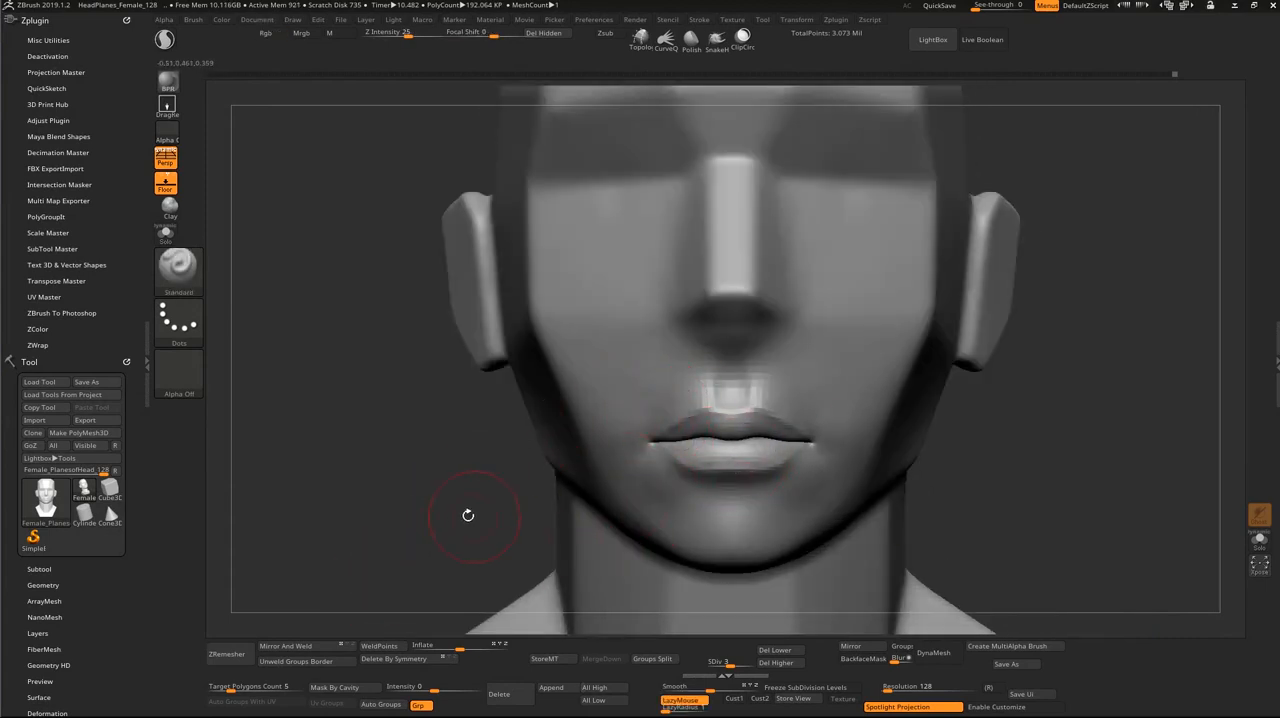
left_click_drag(468, 515, 465, 538, "alt")
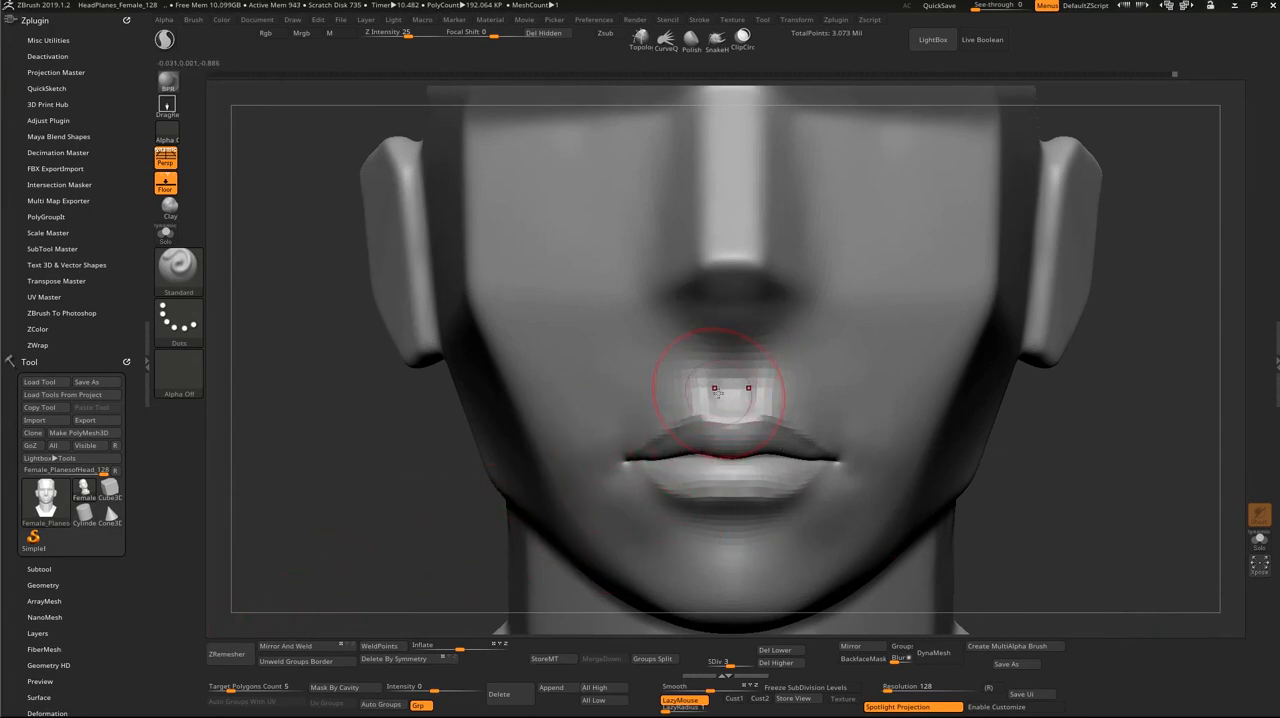
Step: Add the lip anatomy image d64e903e2cdace613b25ac3089f33d84 from the Desktop folder to PureRef, dismiss its update message, and position the image beside the head in ZBrush
key("super")
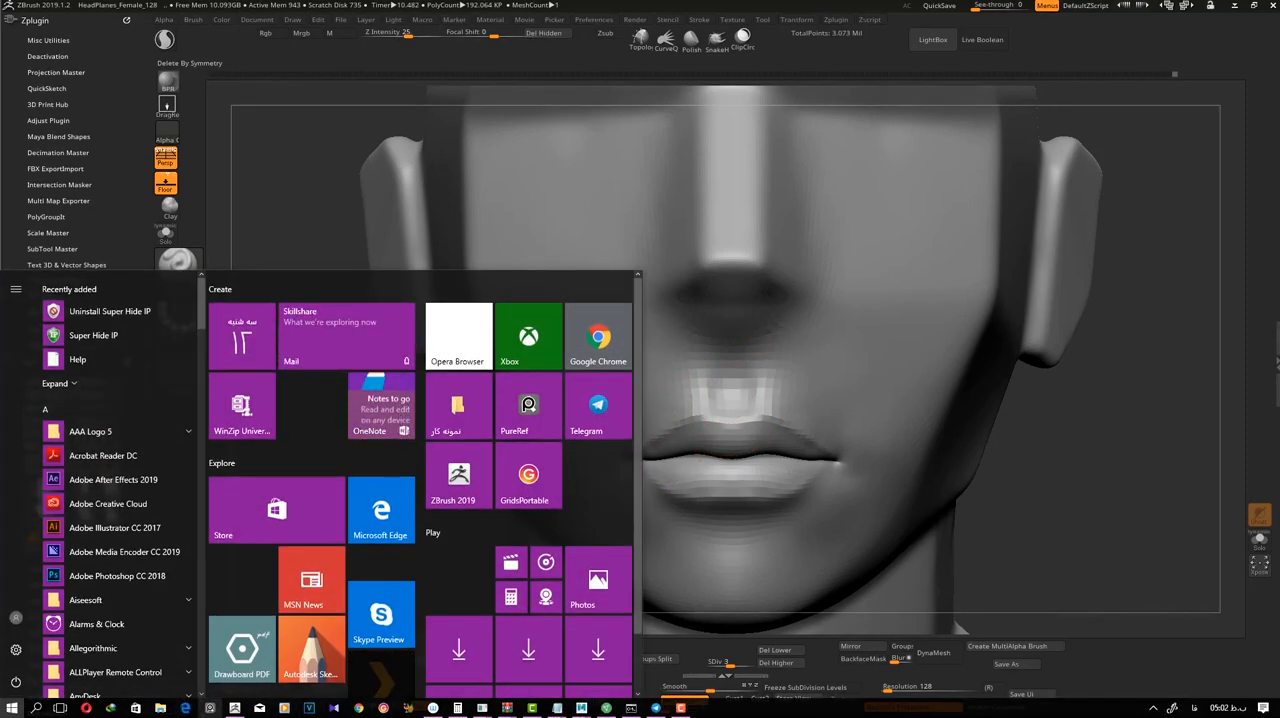
key("super")
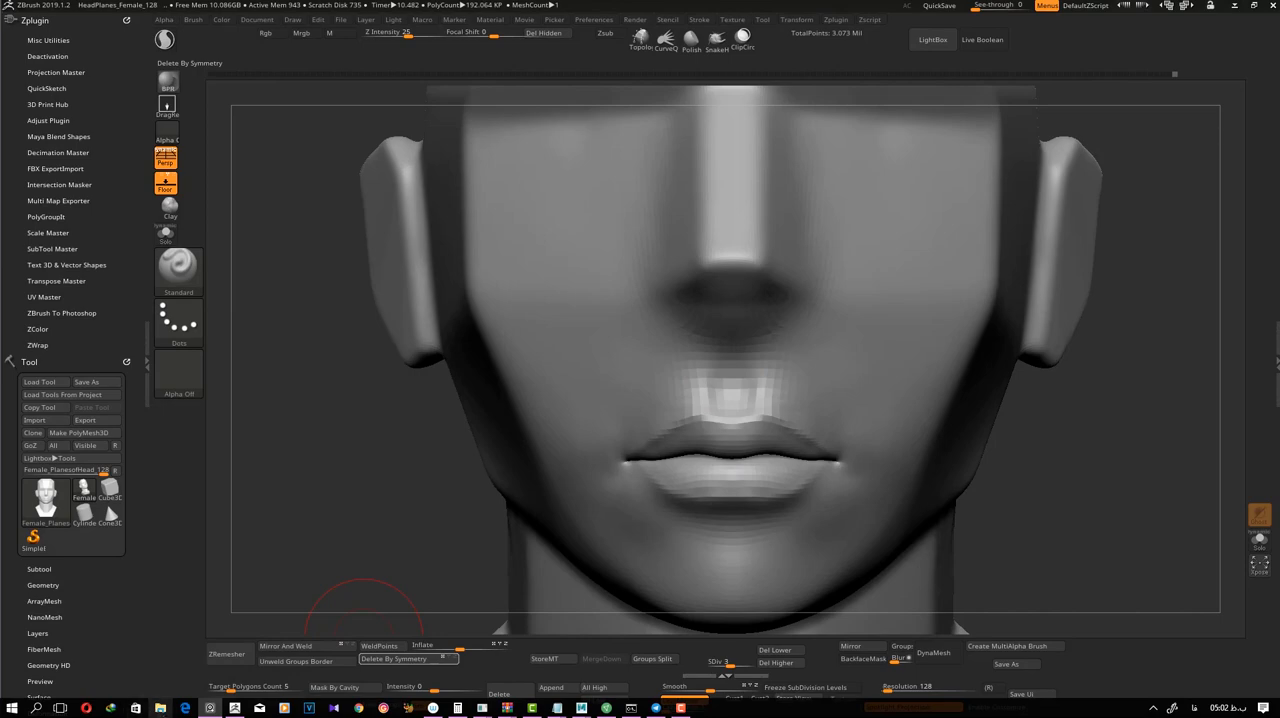
left_click(160, 708)
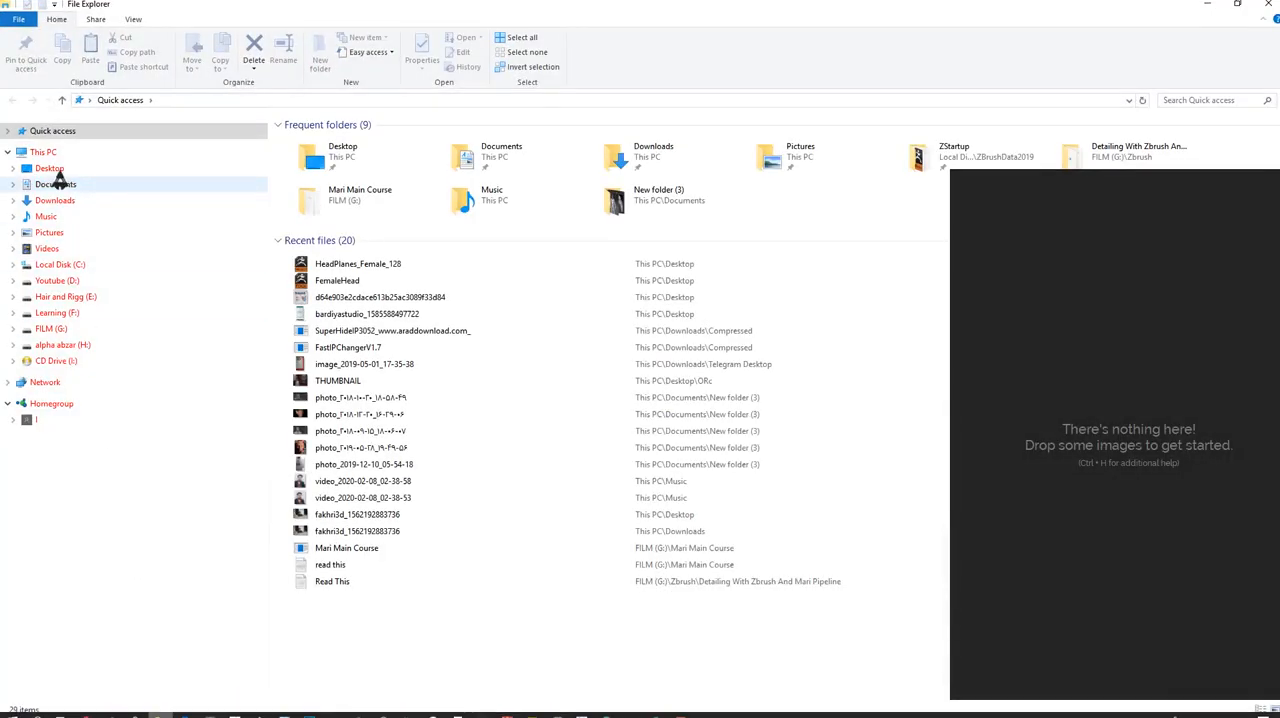
left_click(70, 170)
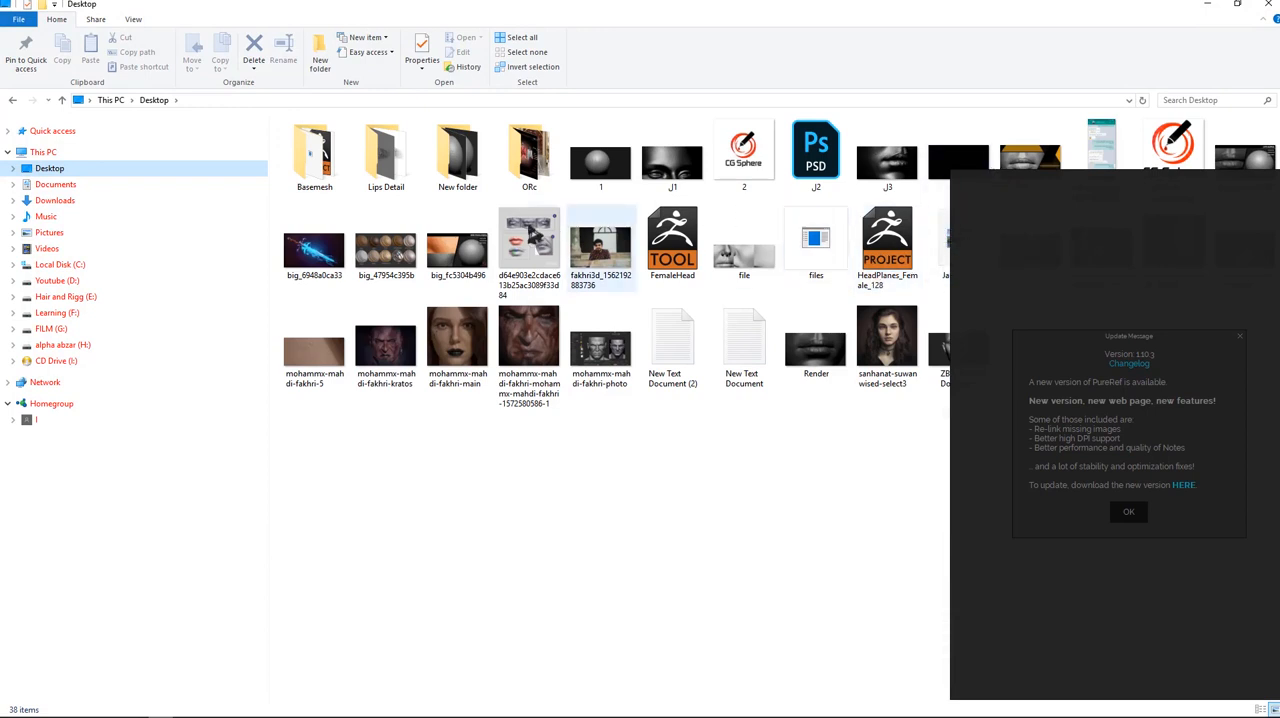
left_click_drag(529, 245, 1083, 381)
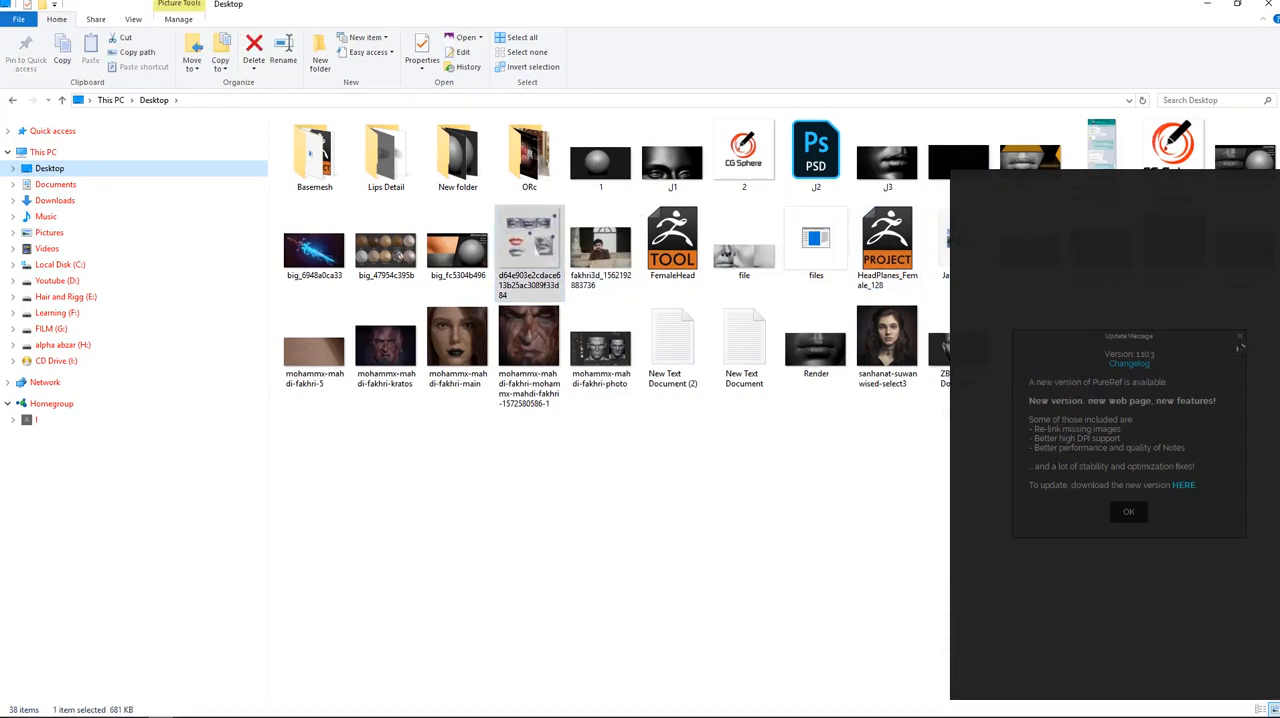
left_click(1240, 343)
left_click_drag(529, 252, 1000, 394)
middle_click_drag(990, 420, 1024, 445)
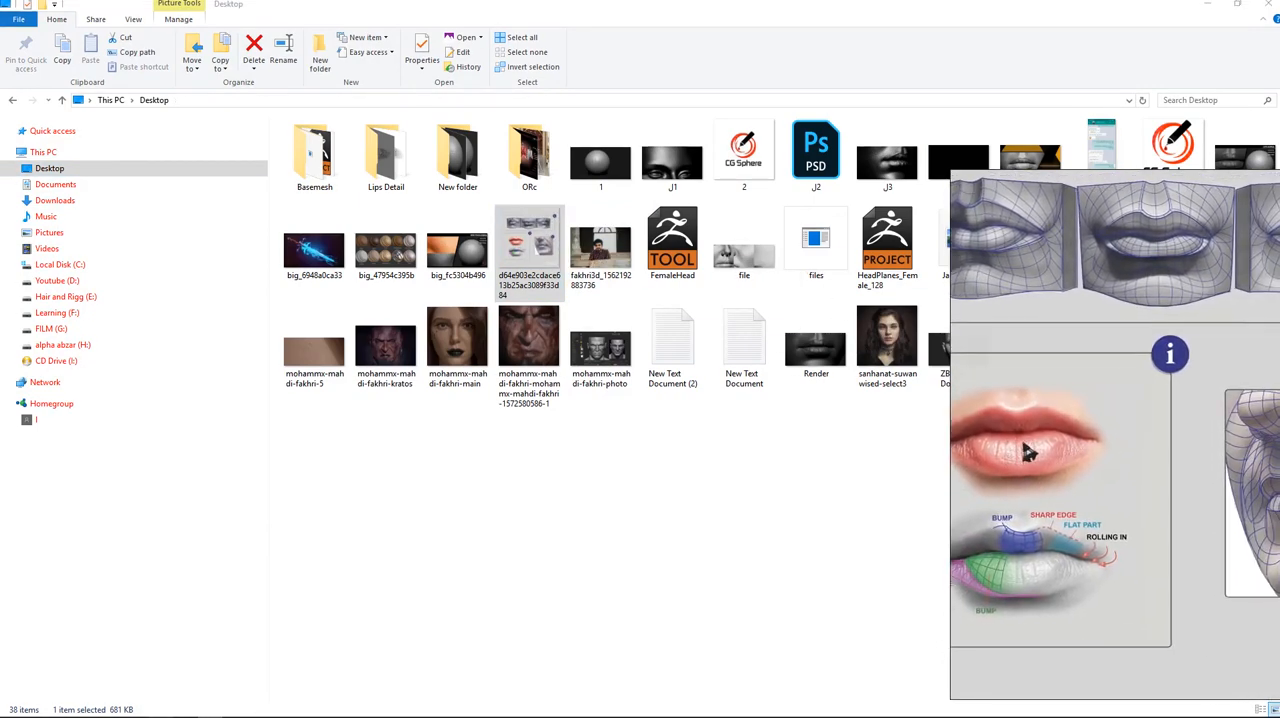
key("alt+Tab")
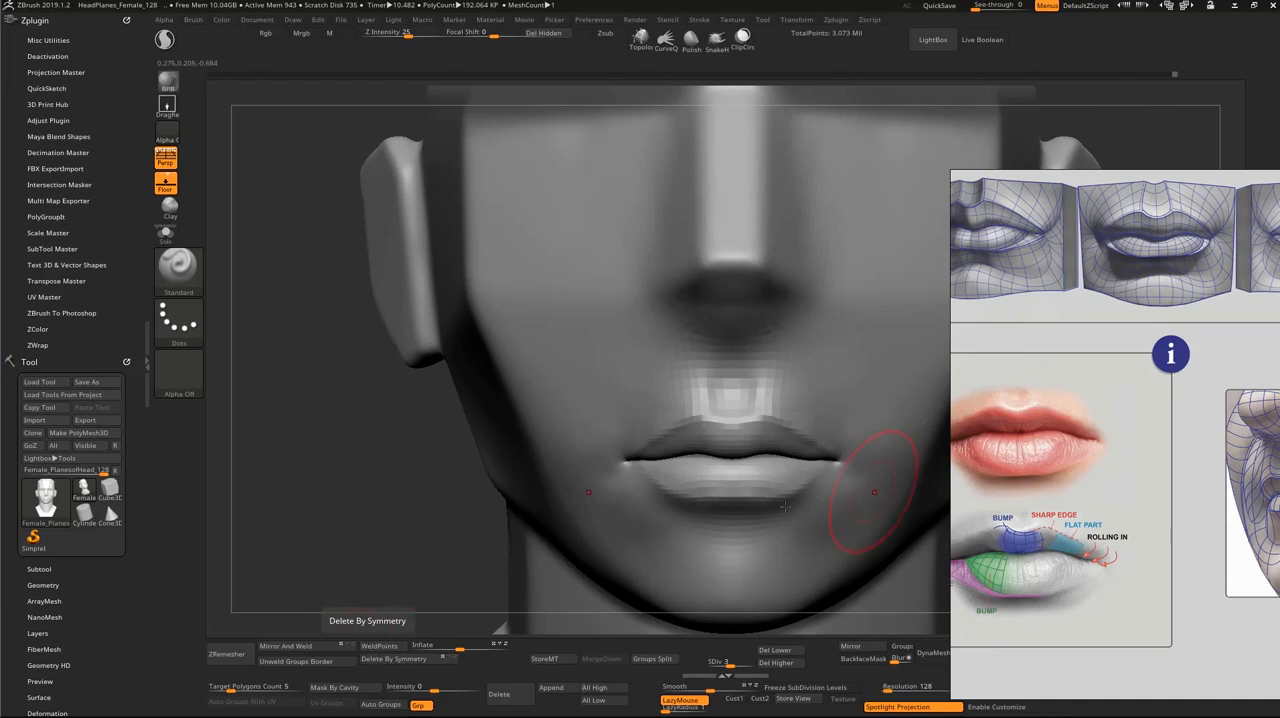
left_click_drag(366, 497, 851, 528)
right_click_drag(1003, 457, 1020, 437)
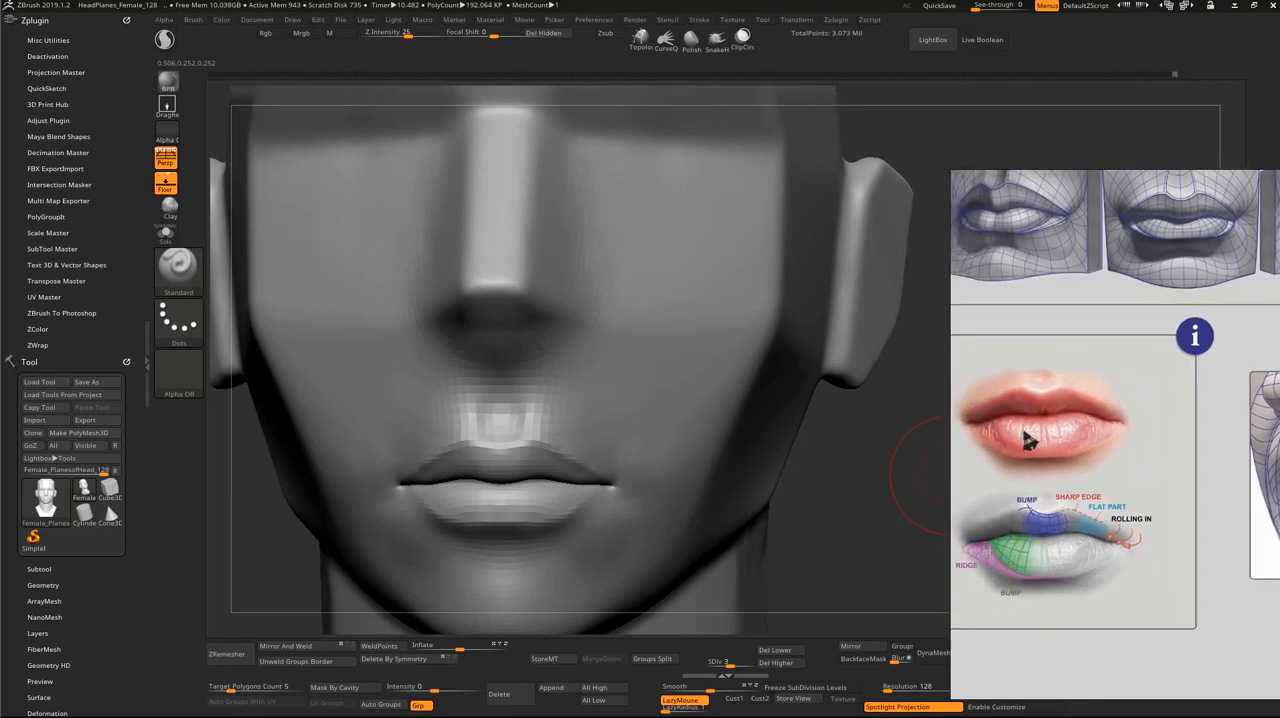
Step: Refine the philtrum and the cupid's bow of the upper lip with a resized Move brush
left_click_drag(884, 539, 866, 511)
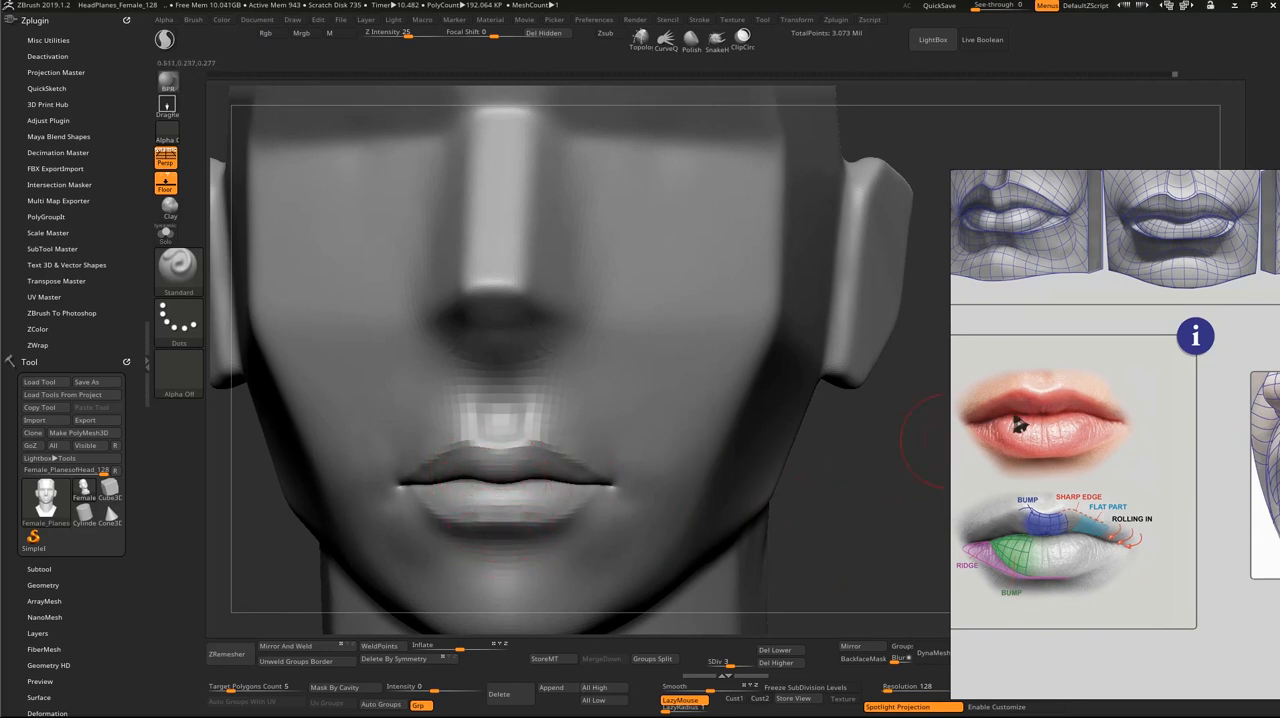
left_click_drag(464, 457, 470, 452)
key("b")
key("m")
key("v")
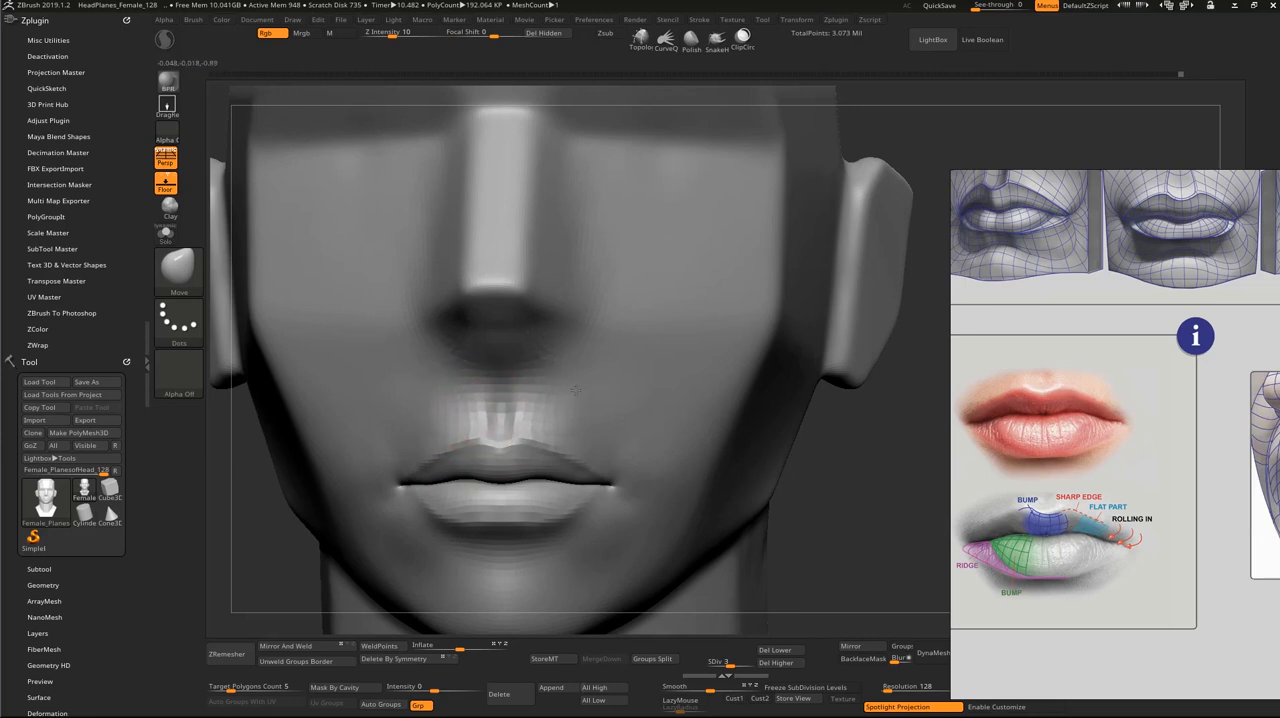
key("s")
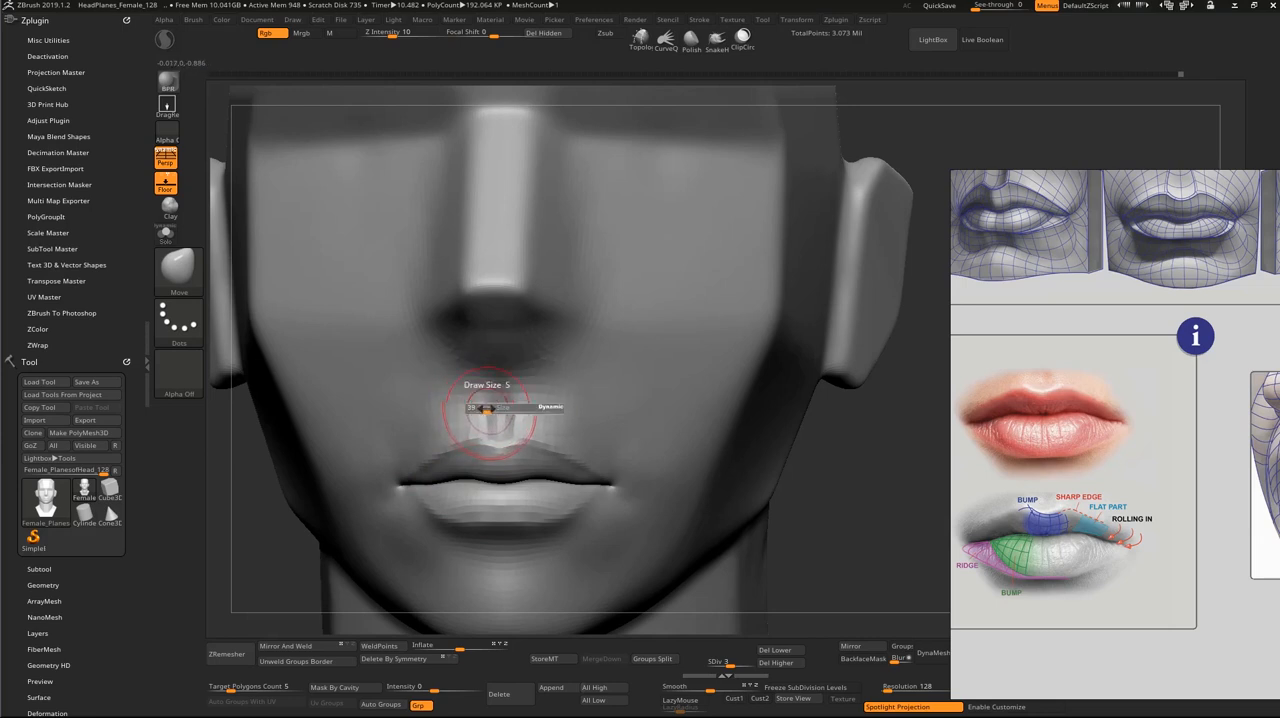
mouse_move(487, 409)
left_mouse_down()
mouse_move(465, 421)
mouse_move(476, 422)
left_mouse_up()
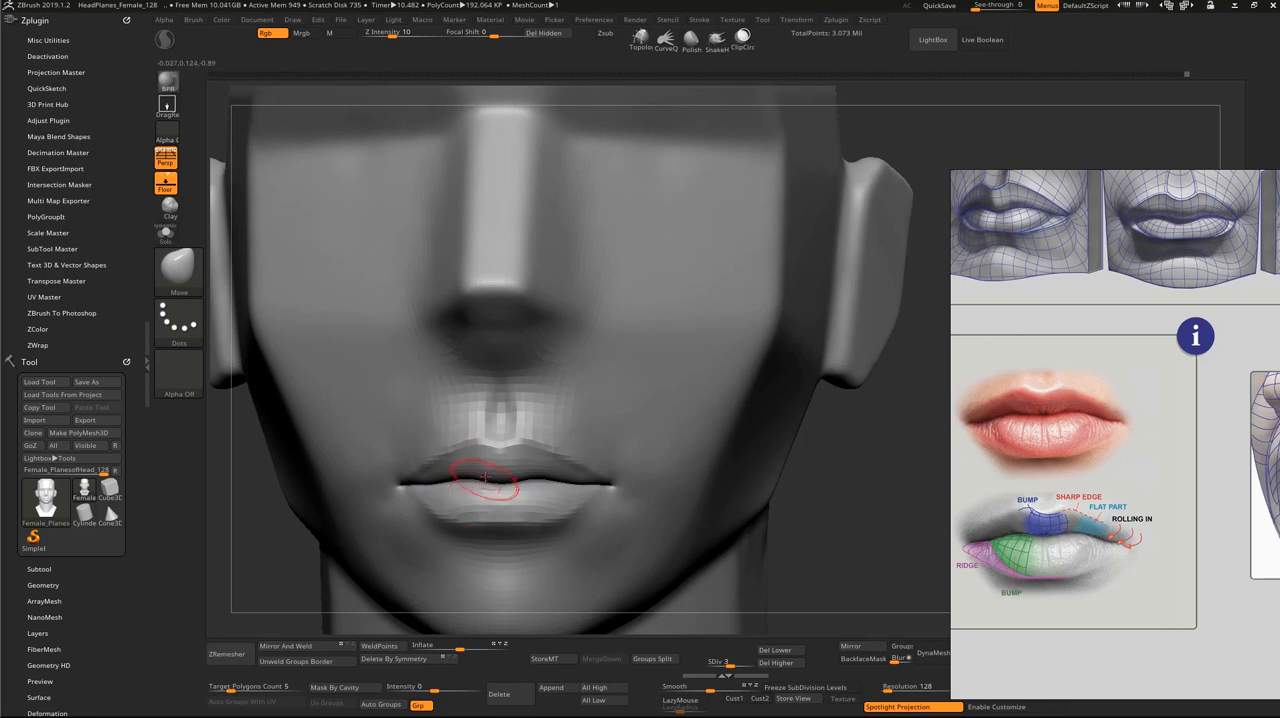
Step: Isolate the upper lip polygroup so its inner underside can be sculpted
key("ctrl+shift")
key("ctrl+shift")
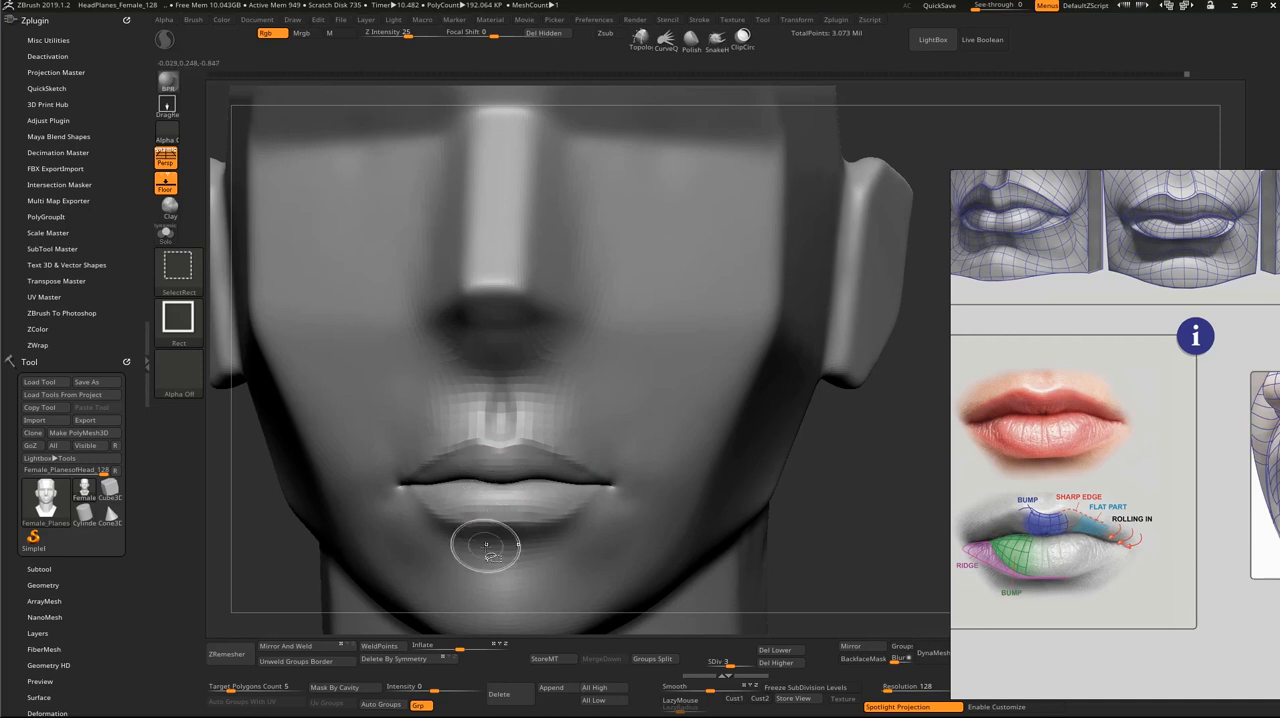
left_click(504, 478, "ctrl+shift")
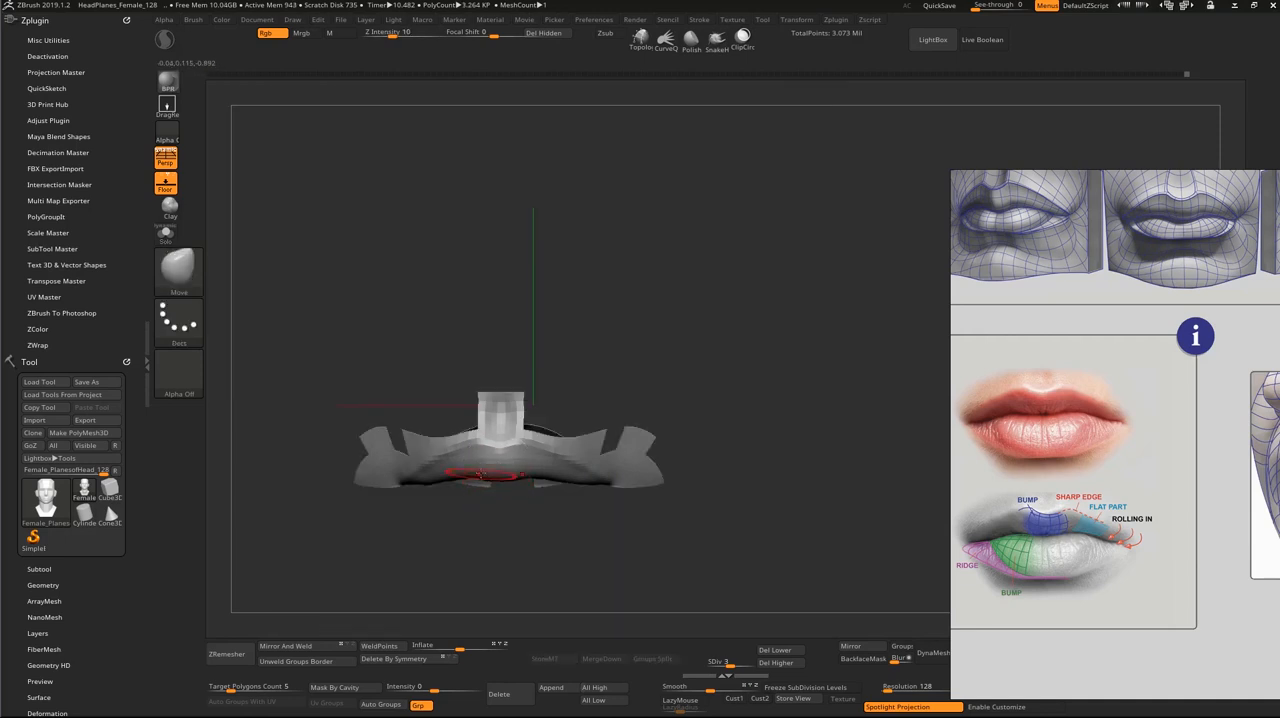
left_click_drag(450, 529, 480, 430)
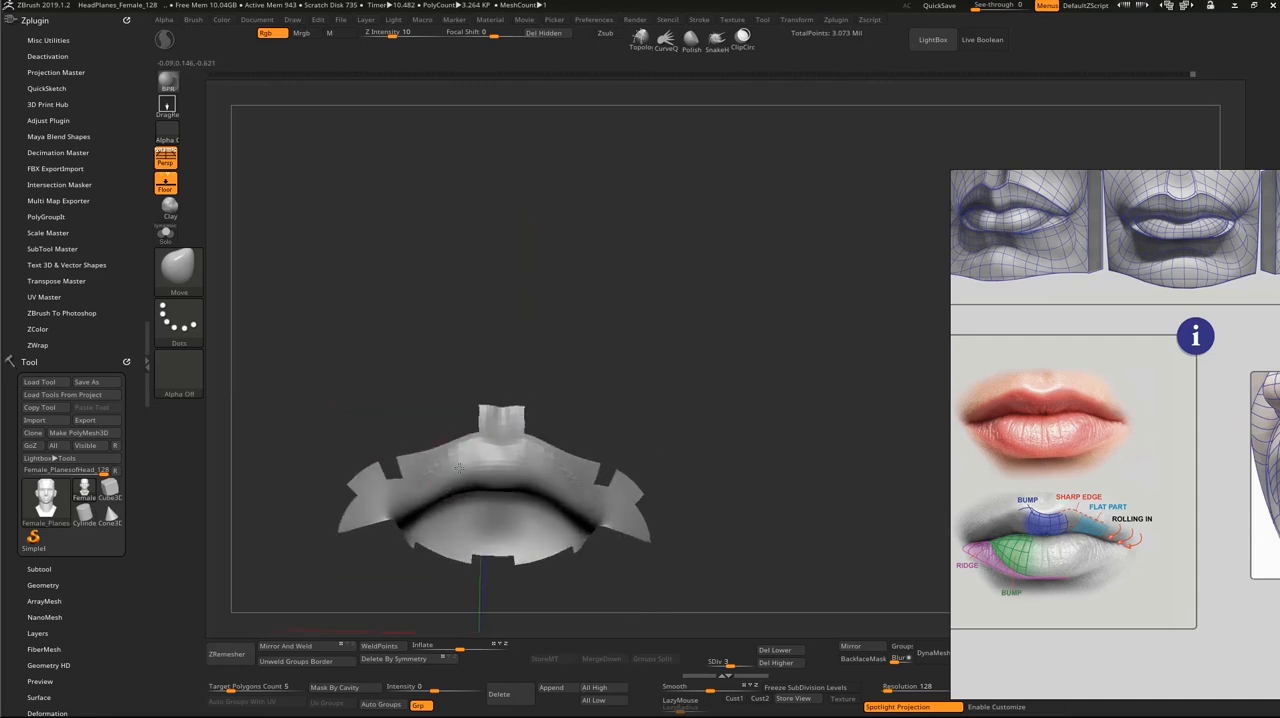
mouse_move(566, 360)
left_mouse_down("alt")
mouse_move(646, 363)
mouse_move(661, 297)
mouse_move(697, 338)
left_mouse_up("alt")
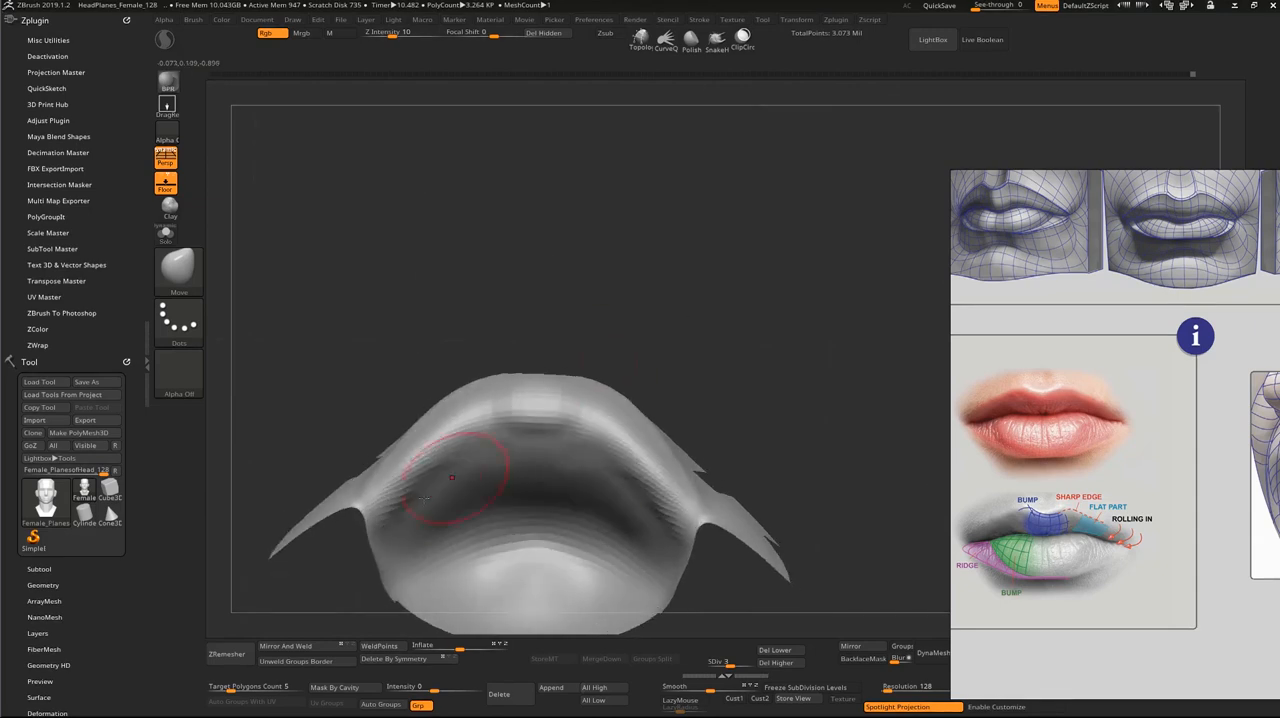
Step: Switch to ClayBuildup, undo the trial stroke near the upper lip's corners and set Z Intensity to 5
key("s")
key("b")
key("c")
key("b")
mouse_move(414, 497)
left_mouse_down()
mouse_move(403, 497)
mouse_move(407, 467)
mouse_move(397, 494)
left_mouse_up()
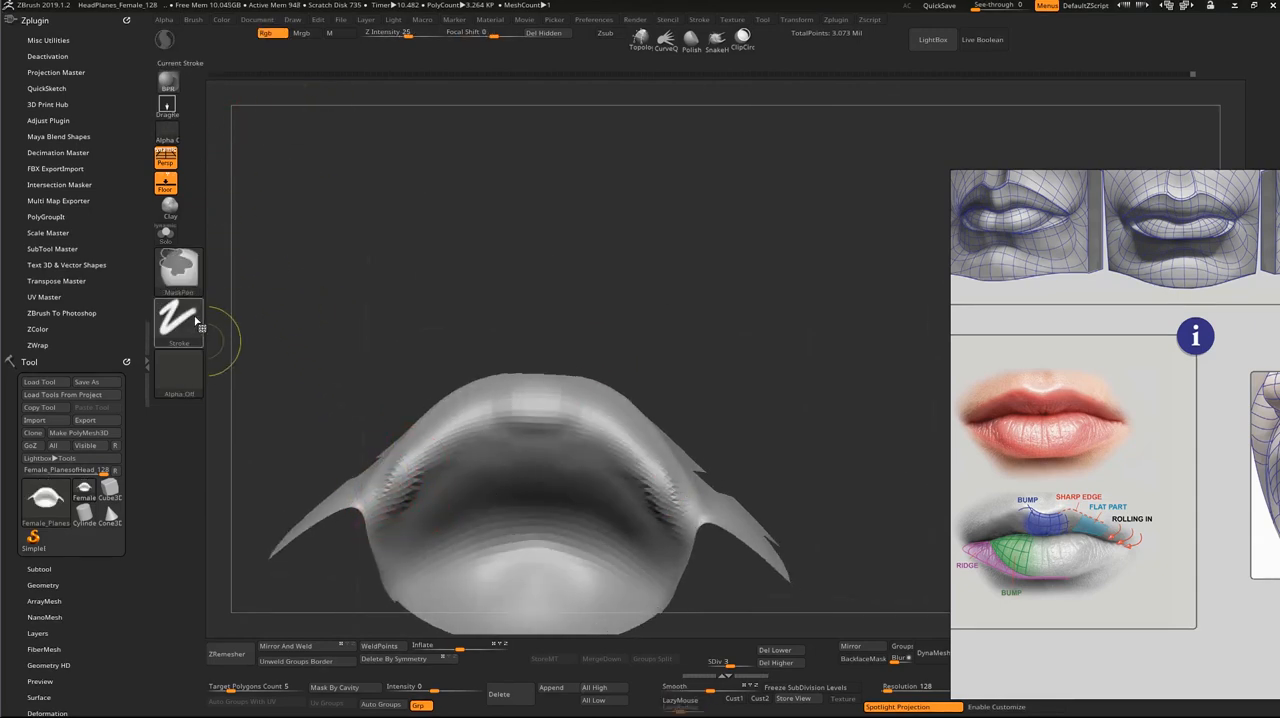
key("ctrl+z")
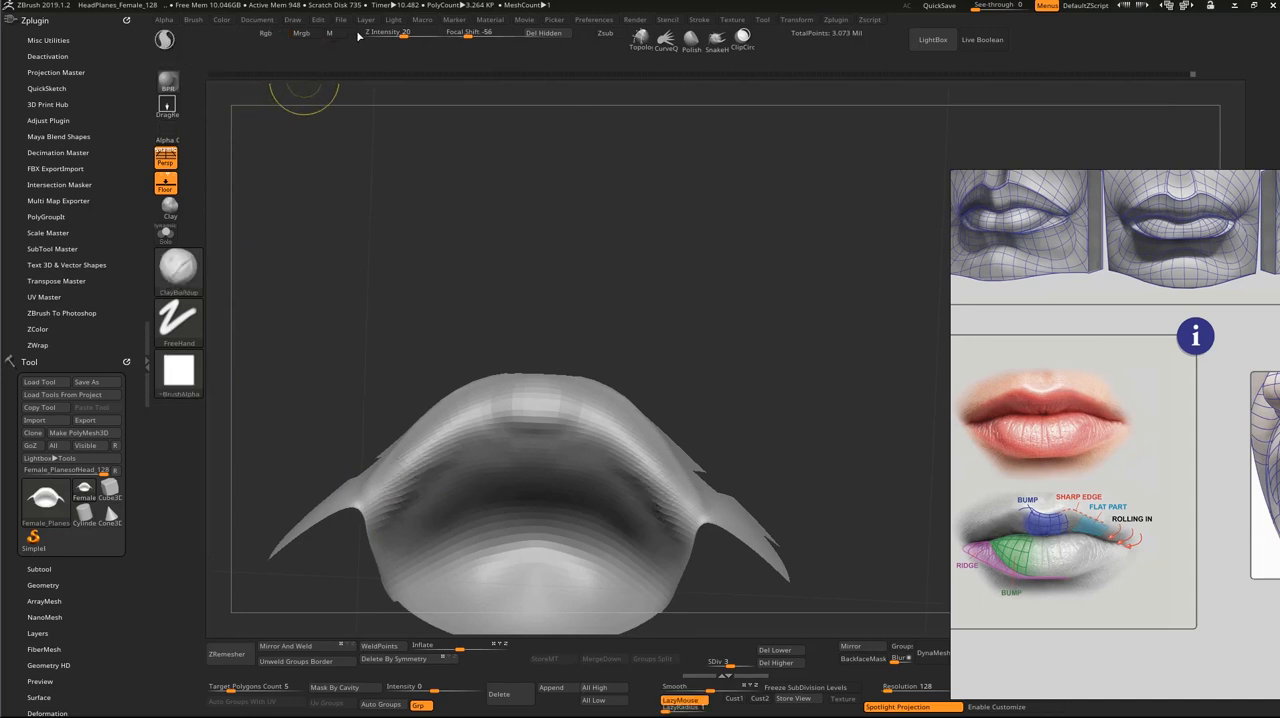
left_click(385, 34)
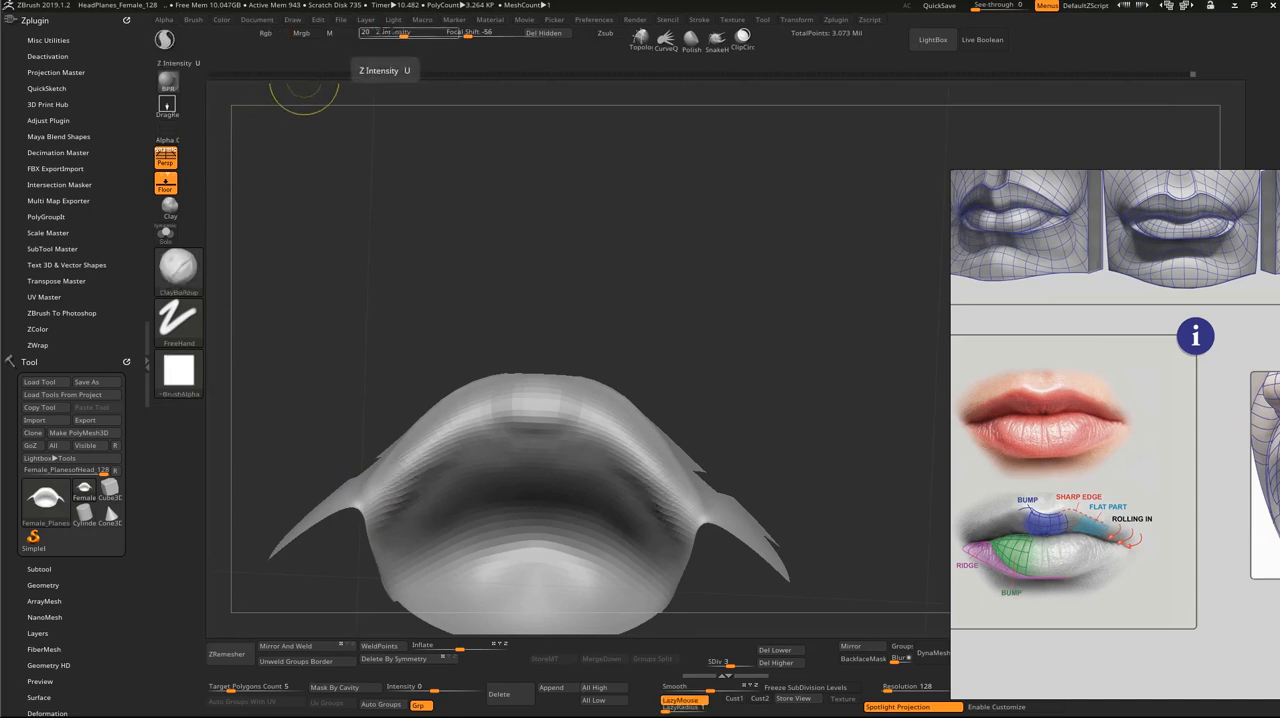
type("13")
key("Return")
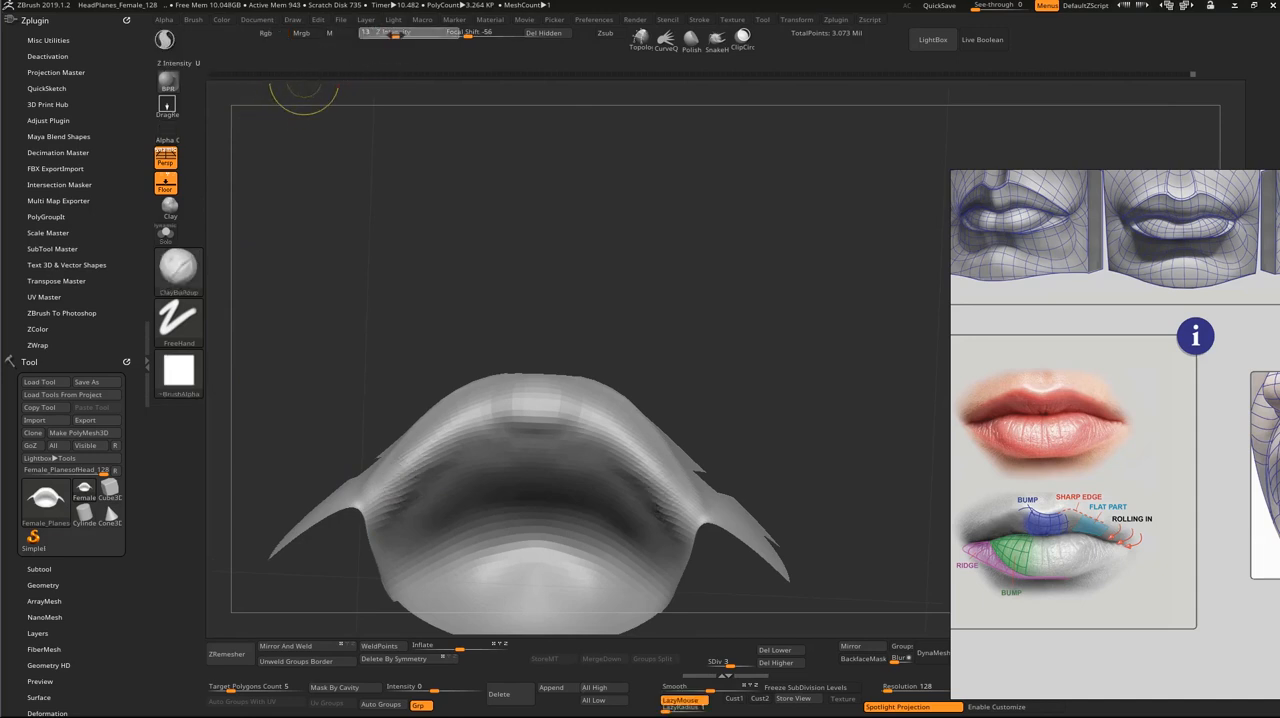
key("Return")
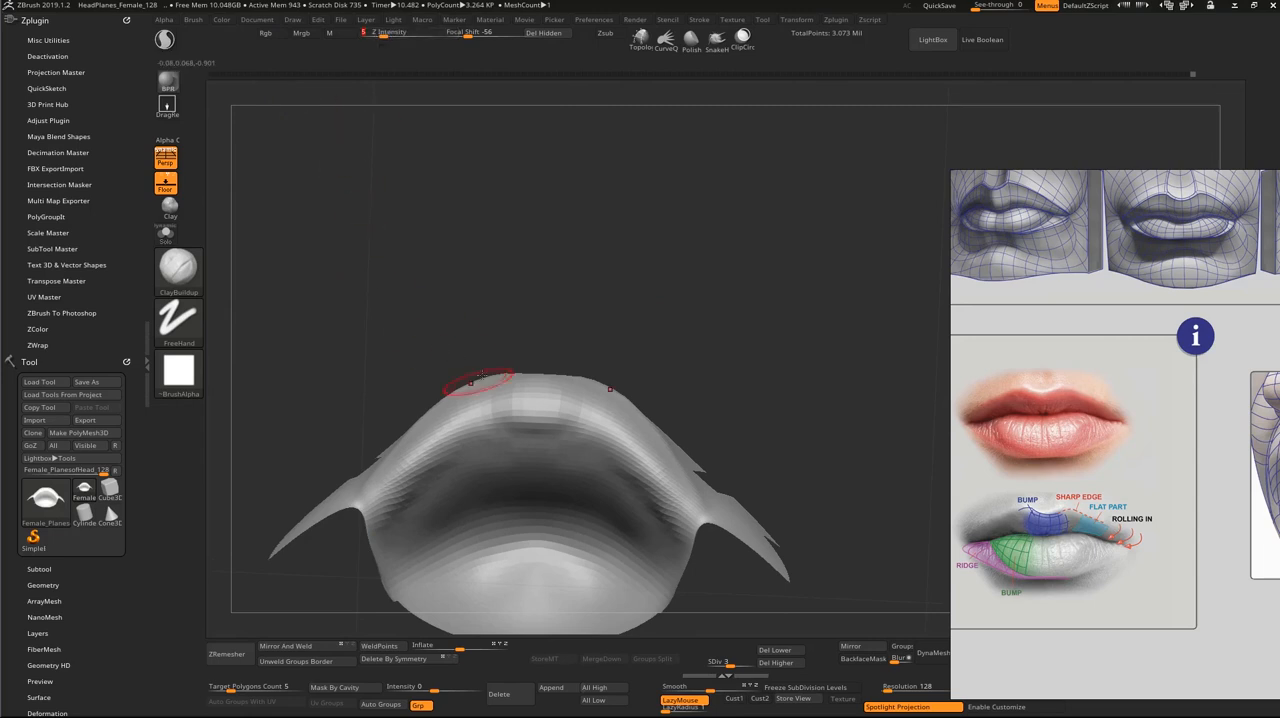
Step: Build up and smooth the upper lip toward the mouth corners with ClayBuildup, and unhide the rest of the head
right_click_drag(479, 383, 466, 363)
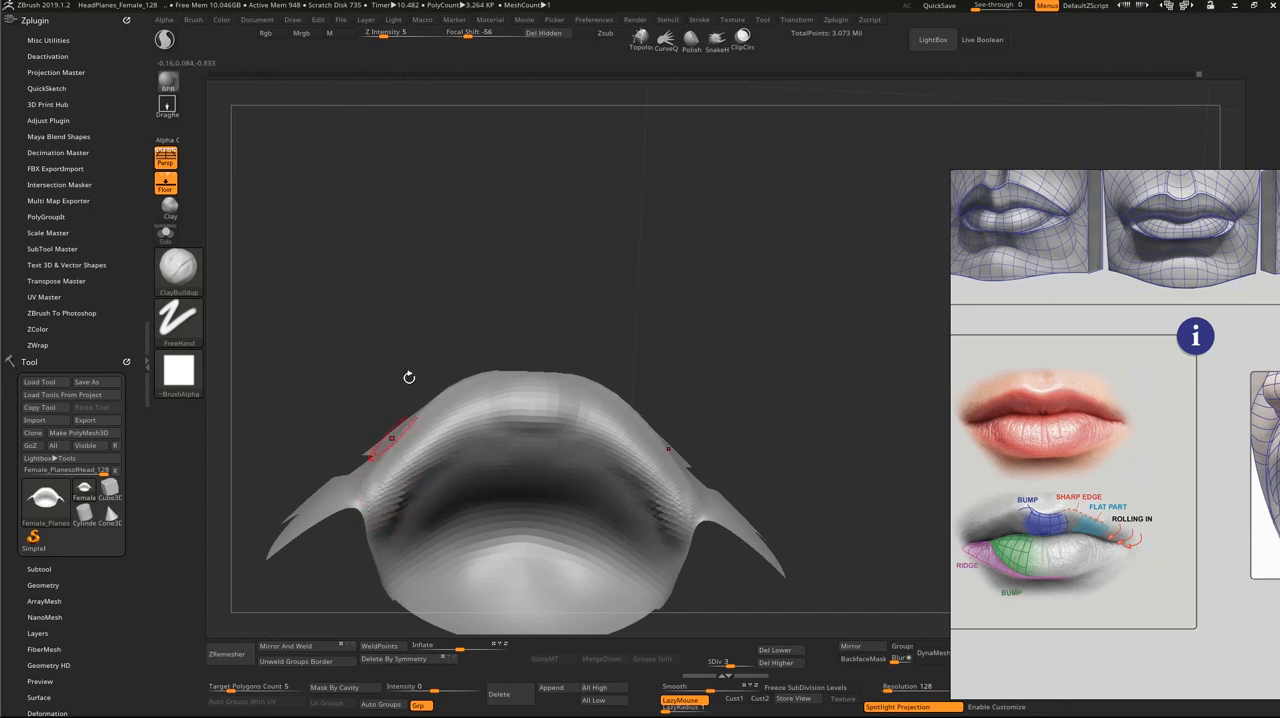
mouse_move(409, 374)
right_mouse_down()
mouse_move(436, 386)
mouse_move(410, 428)
right_mouse_up()
right_click_drag(389, 492, 417, 496)
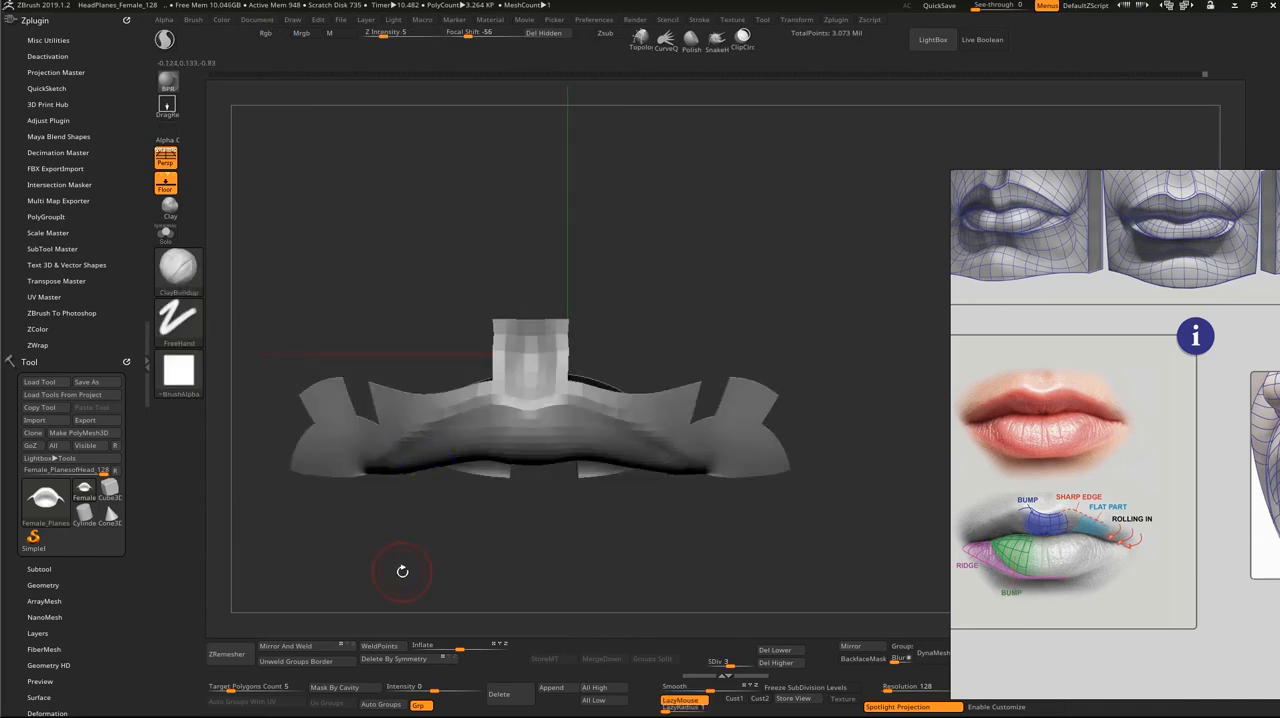
right_click_drag(403, 569, 677, 417)
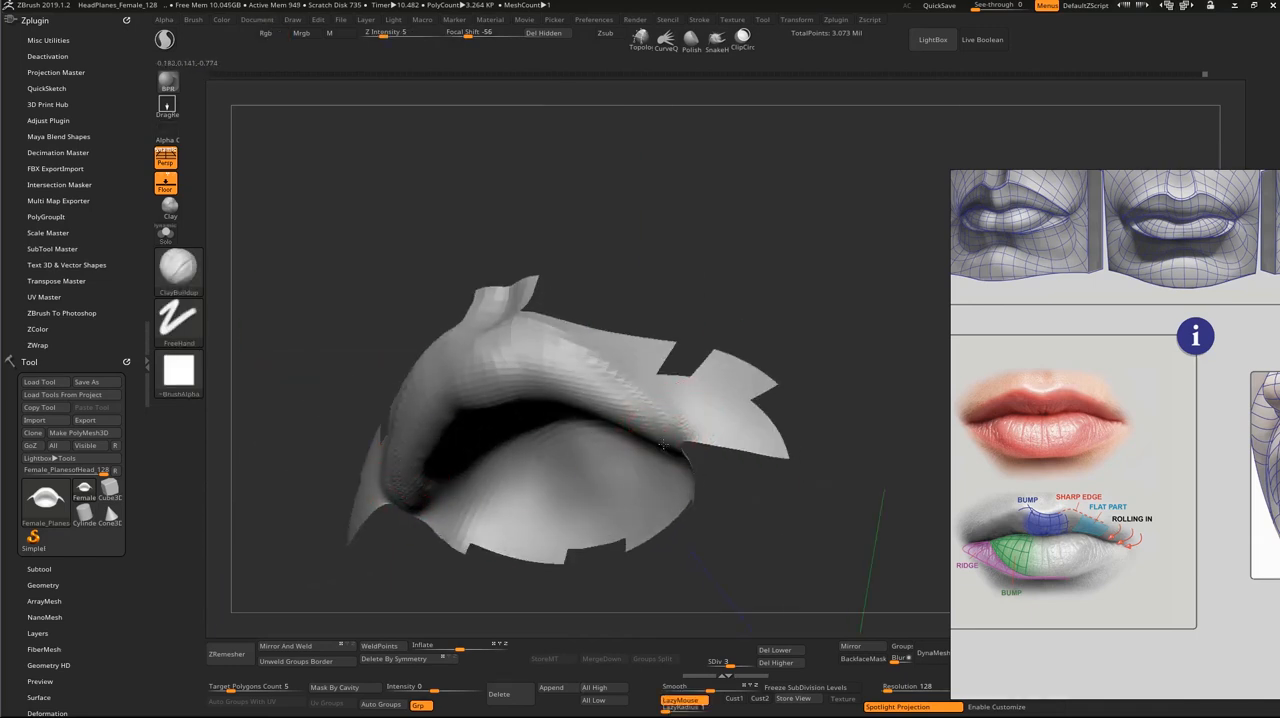
mouse_move(652, 425)
left_mouse_down()
mouse_move(640, 416)
mouse_move(628, 429)
left_mouse_up()
right_click_drag(639, 231, 615, 405, "shift")
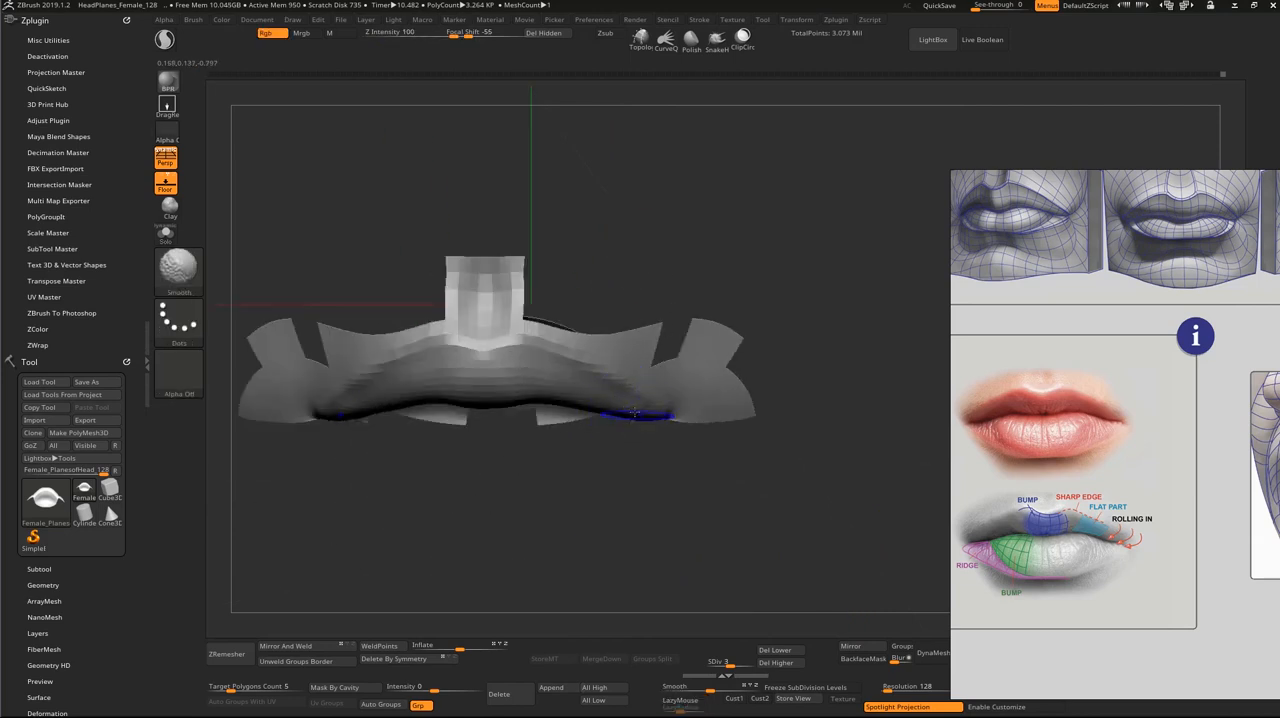
mouse_move(634, 513)
right_mouse_down()
mouse_move(652, 499)
mouse_move(614, 531)
right_mouse_up()
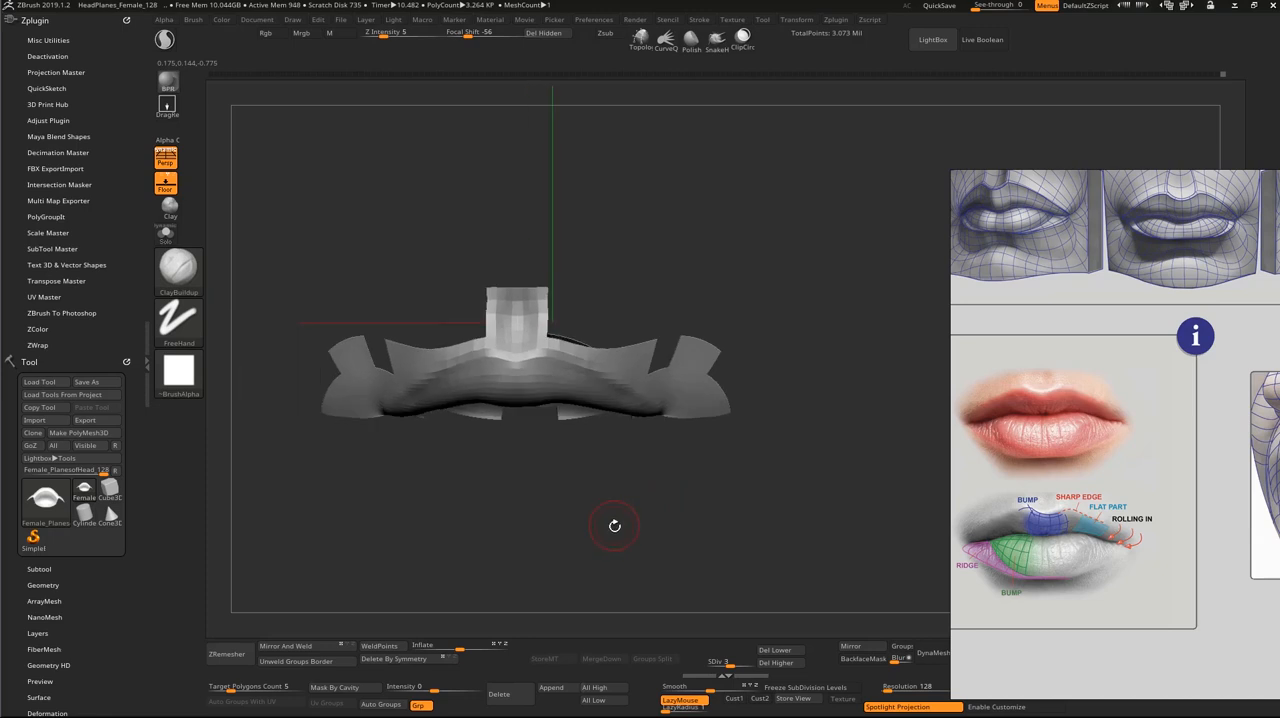
left_click(616, 531, "ctrl+shift")
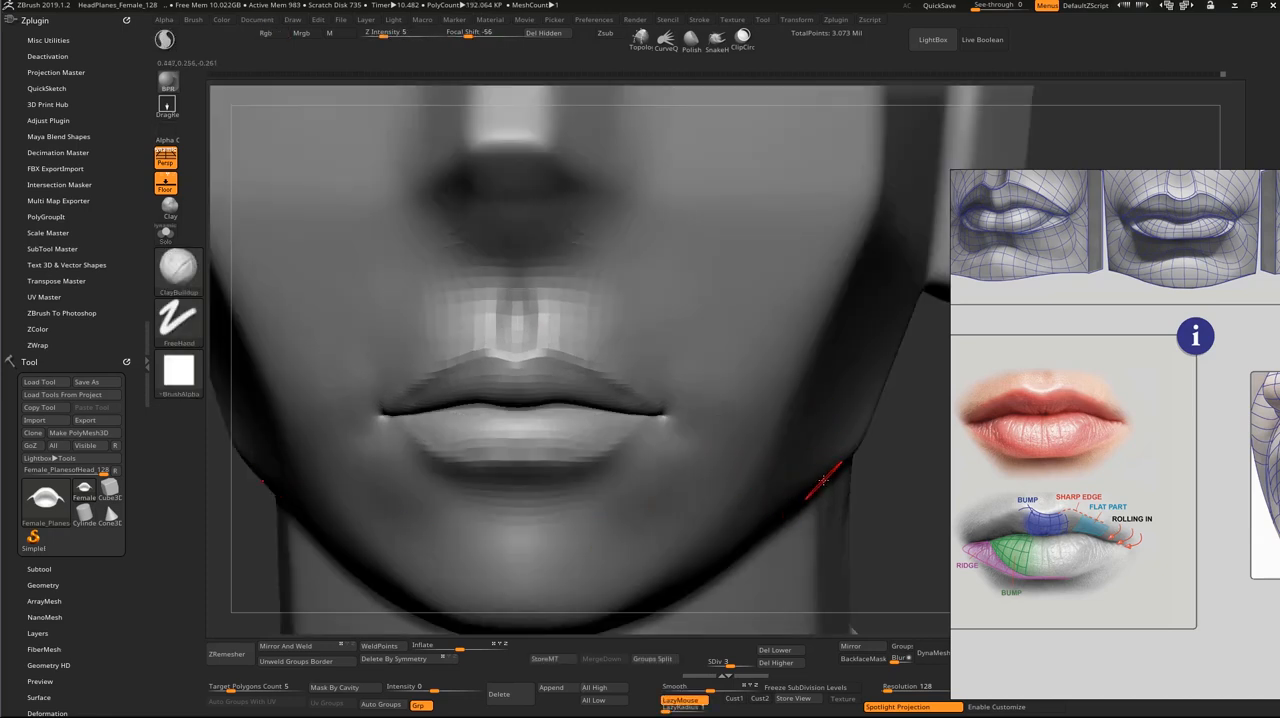
Step: Adjust the lower lip's bottom contour with a resized Move brush
key("s")
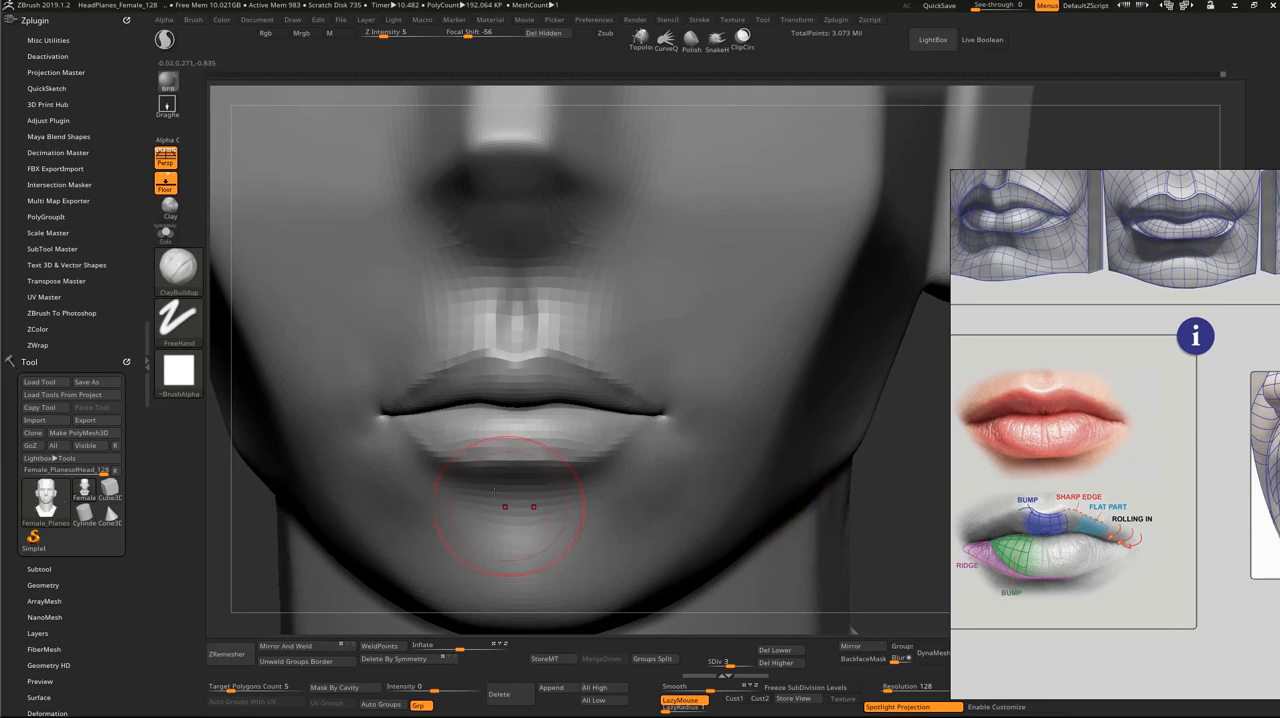
key("s")
left_click_drag(505, 463, 502, 463)
key("b")
key("m")
key("v")
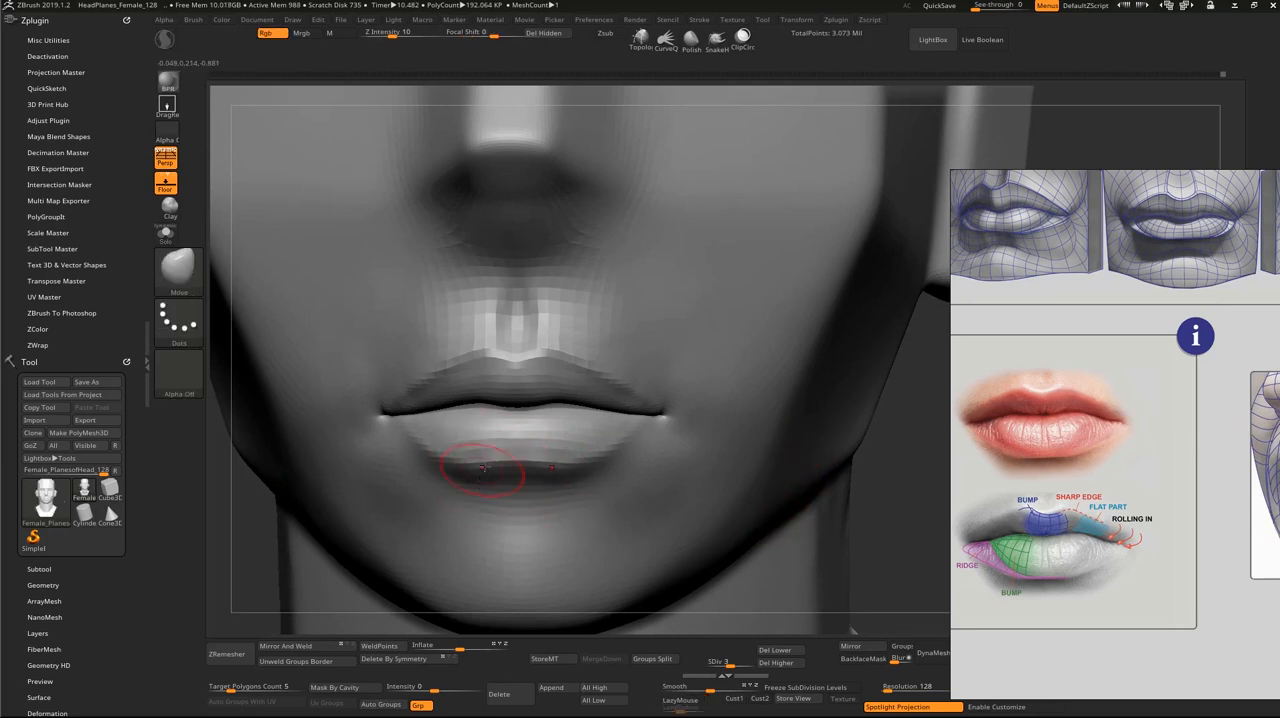
mouse_move(484, 468)
left_mouse_down("shift")
mouse_move(491, 459)
mouse_move(489, 477)
mouse_move(446, 450)
mouse_move(434, 462)
left_mouse_up("shift")
key("]")
key("]")
key("s")
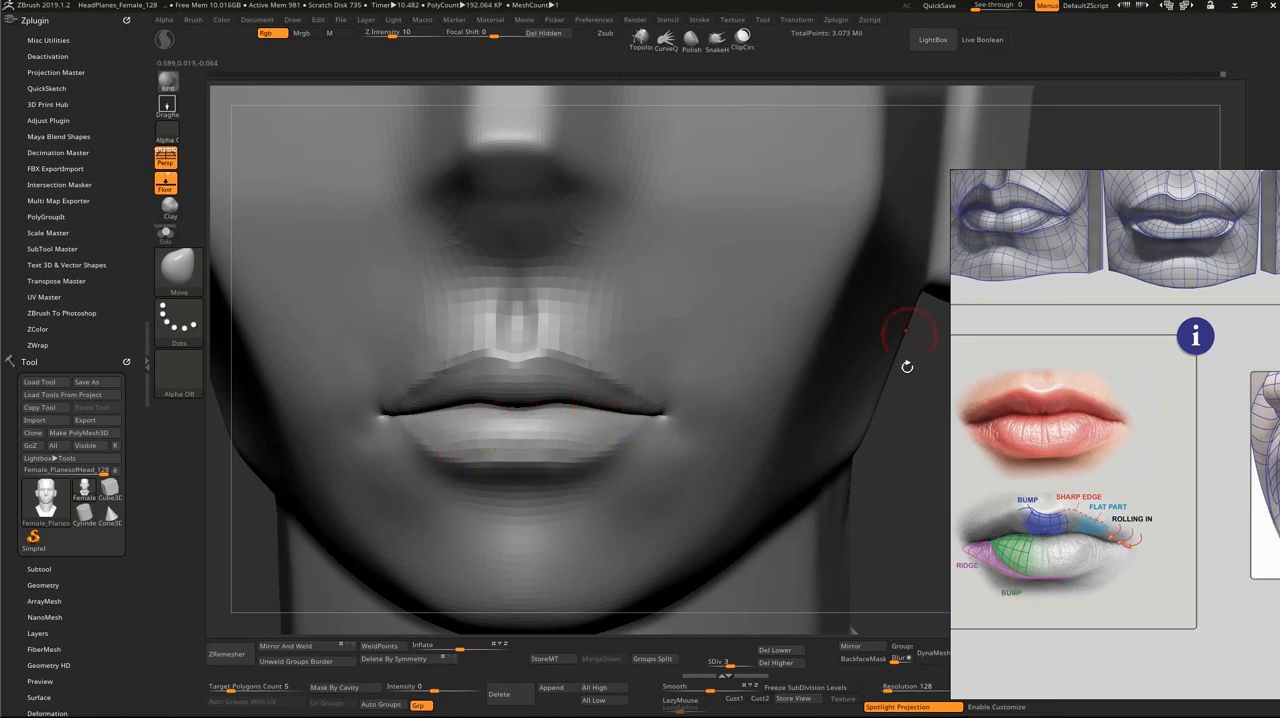
Step: Define the lower lip's outline toward the mouth corners using DamStandard at Z Intensity 15, and switch back to ClayBuildup
left_click_drag(910, 446, 885, 478, "alt")
key("b")
key("d")
key("s")
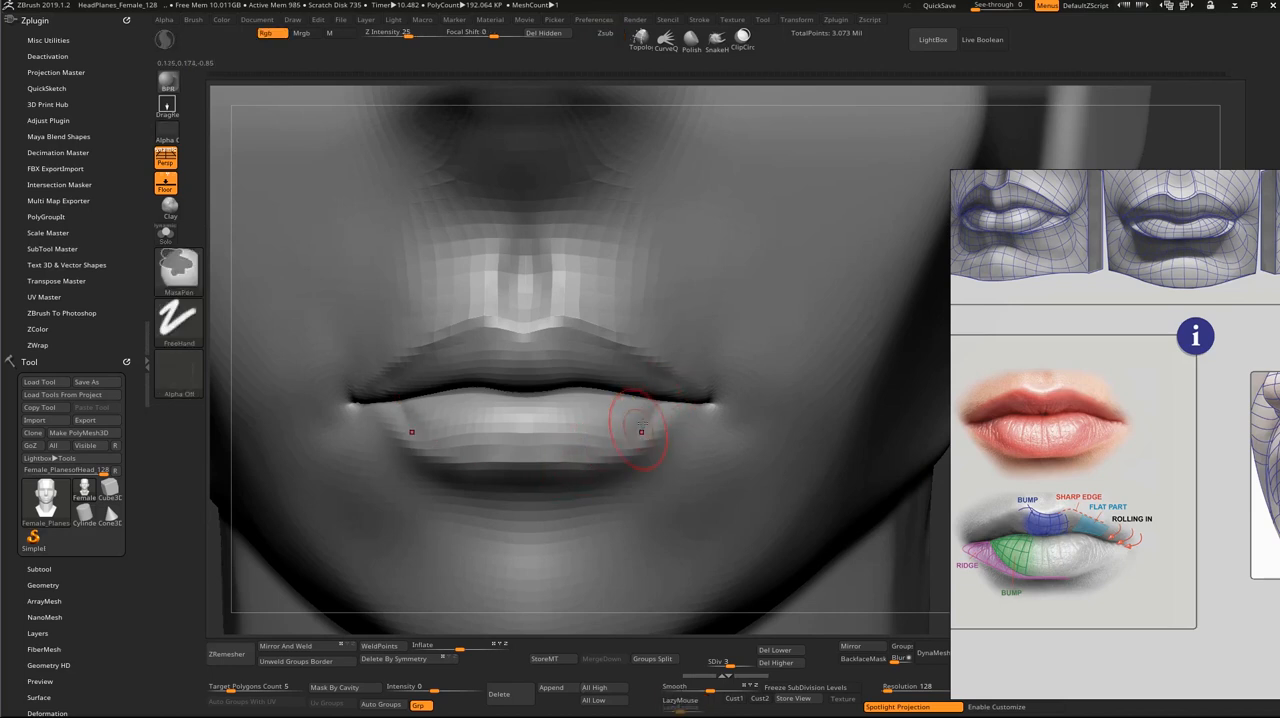
left_click_drag(414, 33, 395, 33)
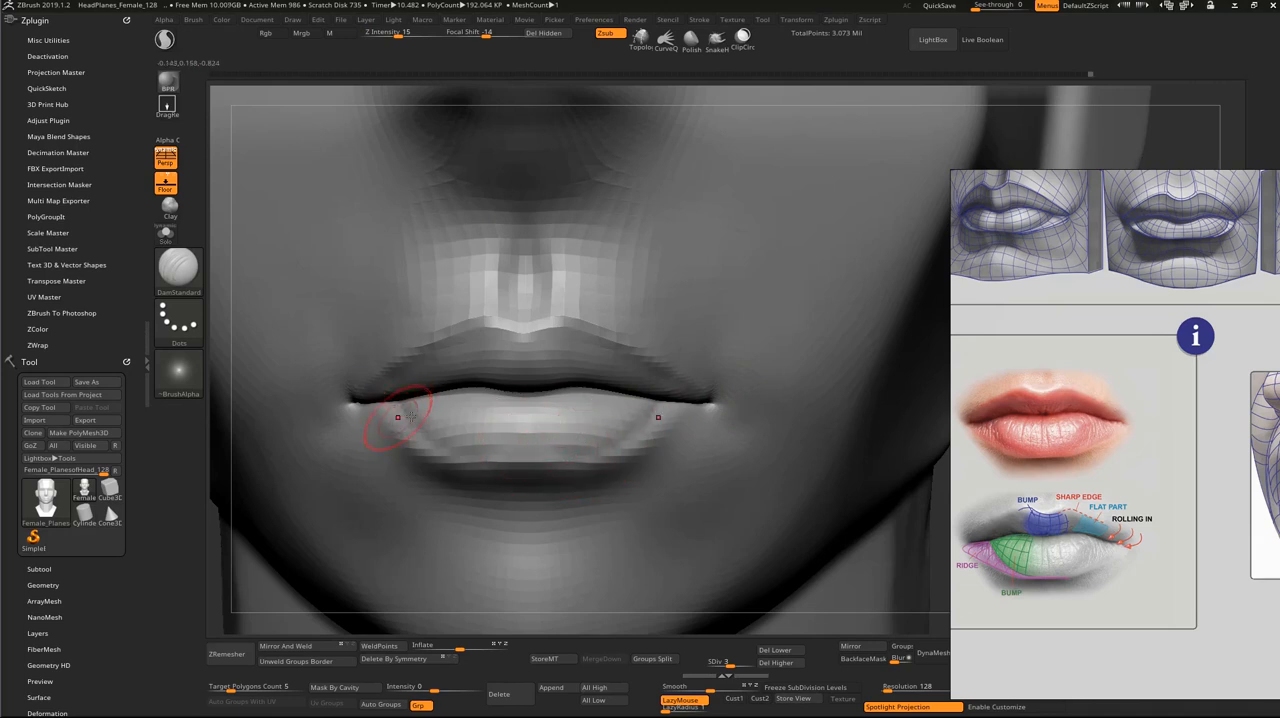
key("b")
key("c")
key("b")
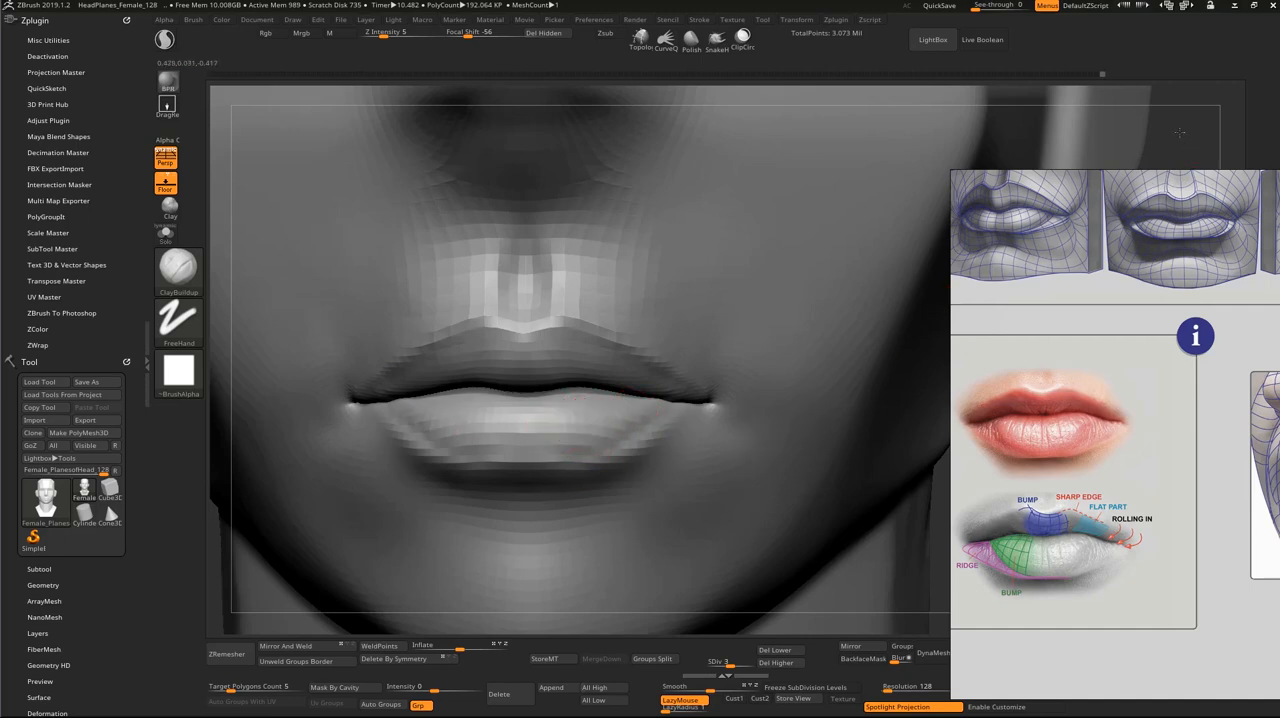
Step: Check the lips in profile from both sides and raise the head to subdivision level 4
mouse_move(1180, 132)
left_mouse_down("alt")
mouse_move(863, 417)
mouse_move(936, 437)
left_mouse_up("alt")
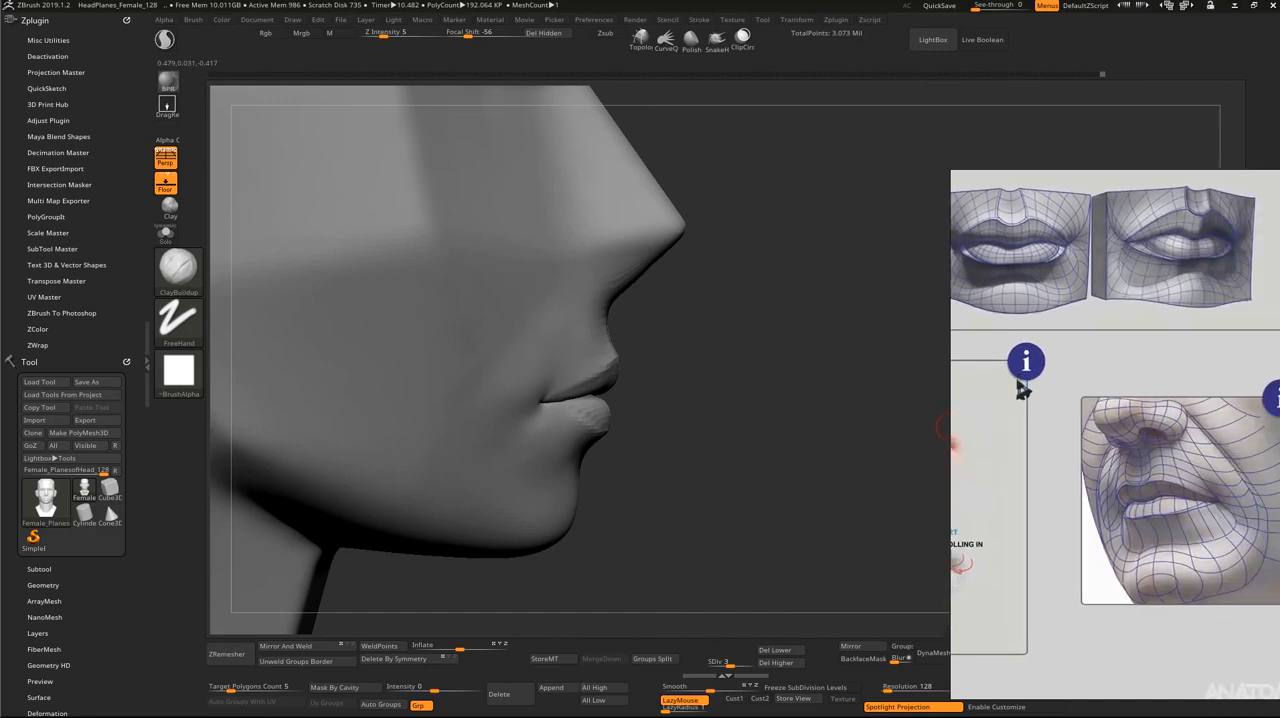
left_click_drag(877, 443, 666, 423)
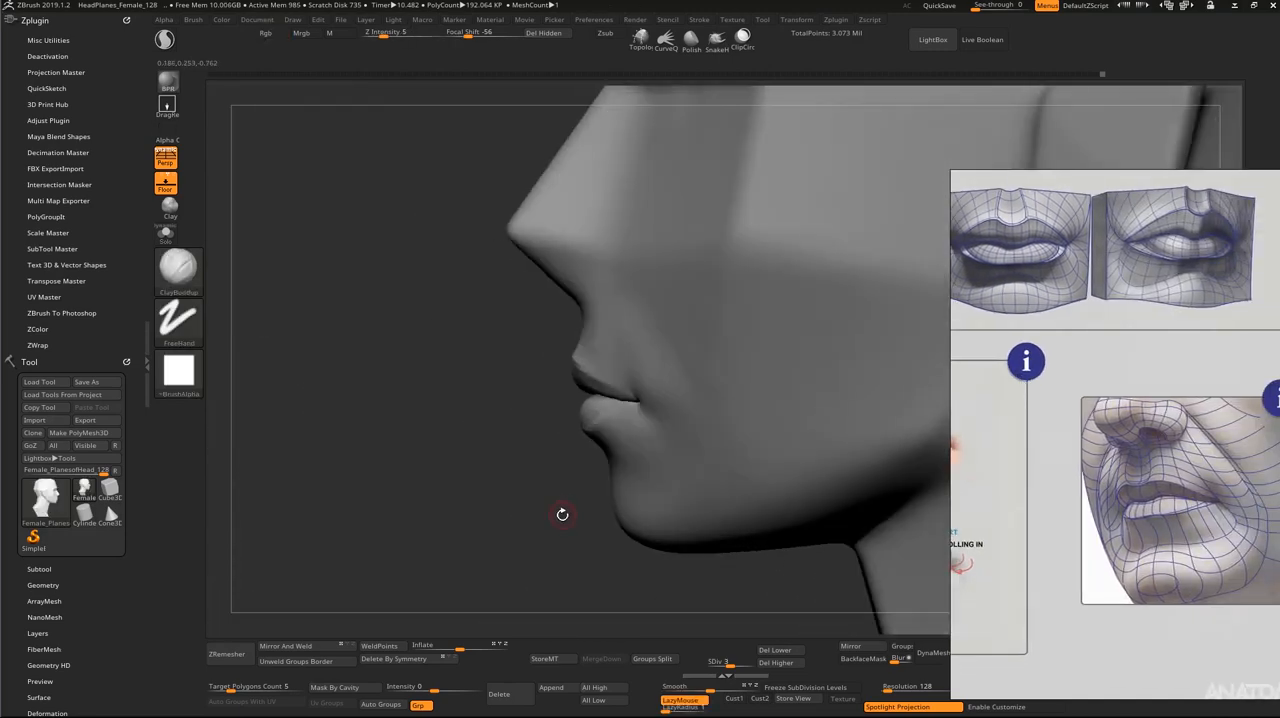
mouse_move(562, 514)
left_mouse_down()
mouse_move(612, 505)
mouse_move(565, 368)
left_mouse_up()
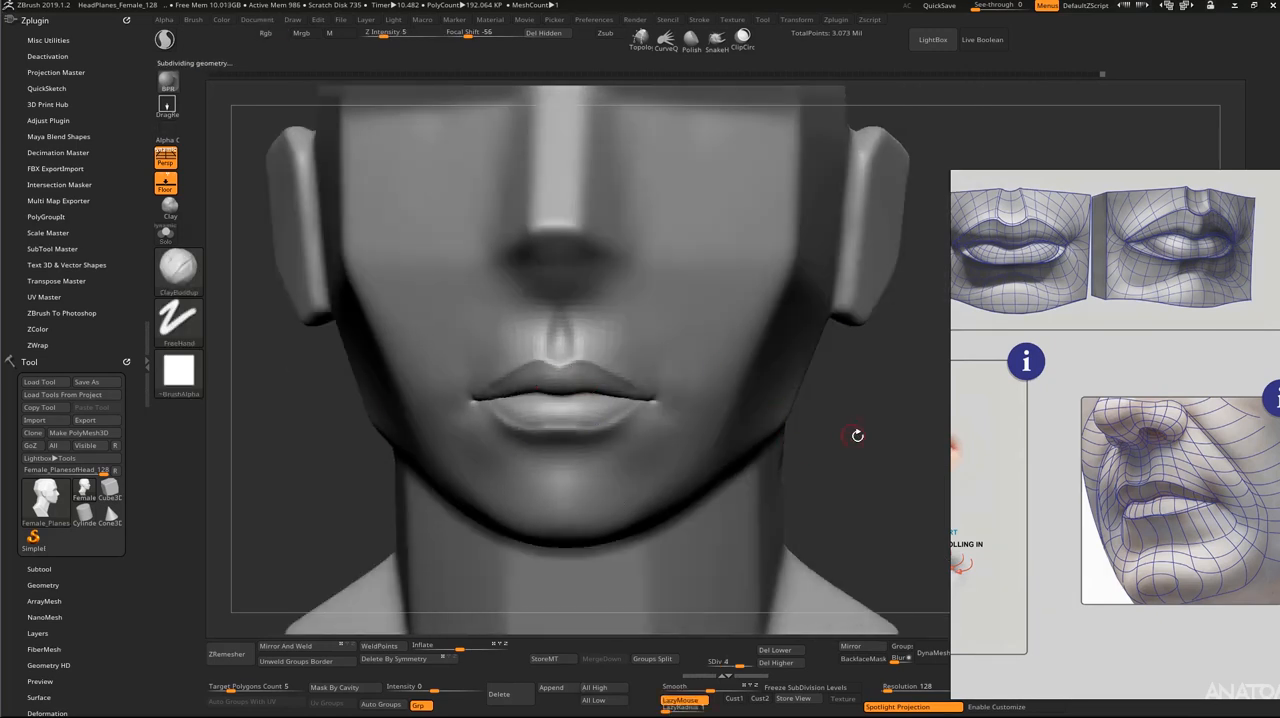
Step: Reshape the philtrum ridges above the upper lip with a resized ClayBuildup brush
left_click_drag(857, 436, 851, 454, "alt")
key("s")
left_click_drag(556, 298, 562, 298)
mouse_move(534, 330)
left_mouse_down()
mouse_move(537, 303)
mouse_move(540, 338)
left_mouse_up()
key("s")
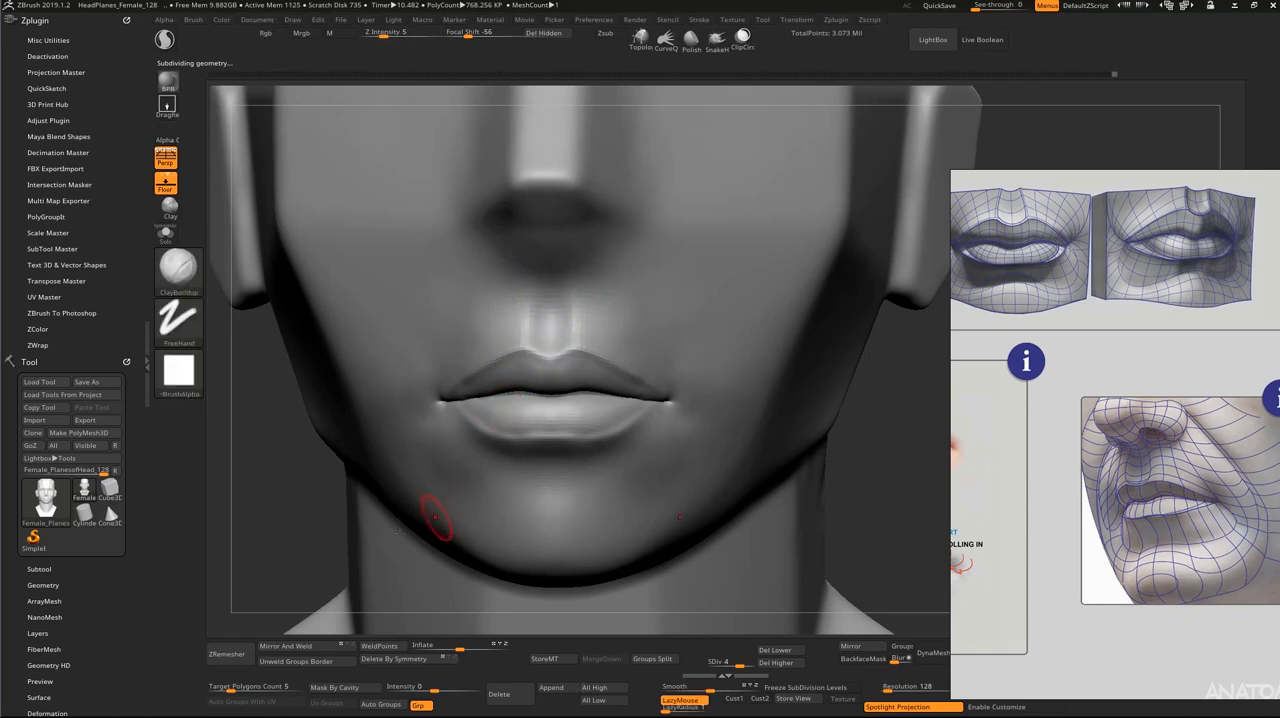
left_click_drag(265, 547, 241, 576, "alt")
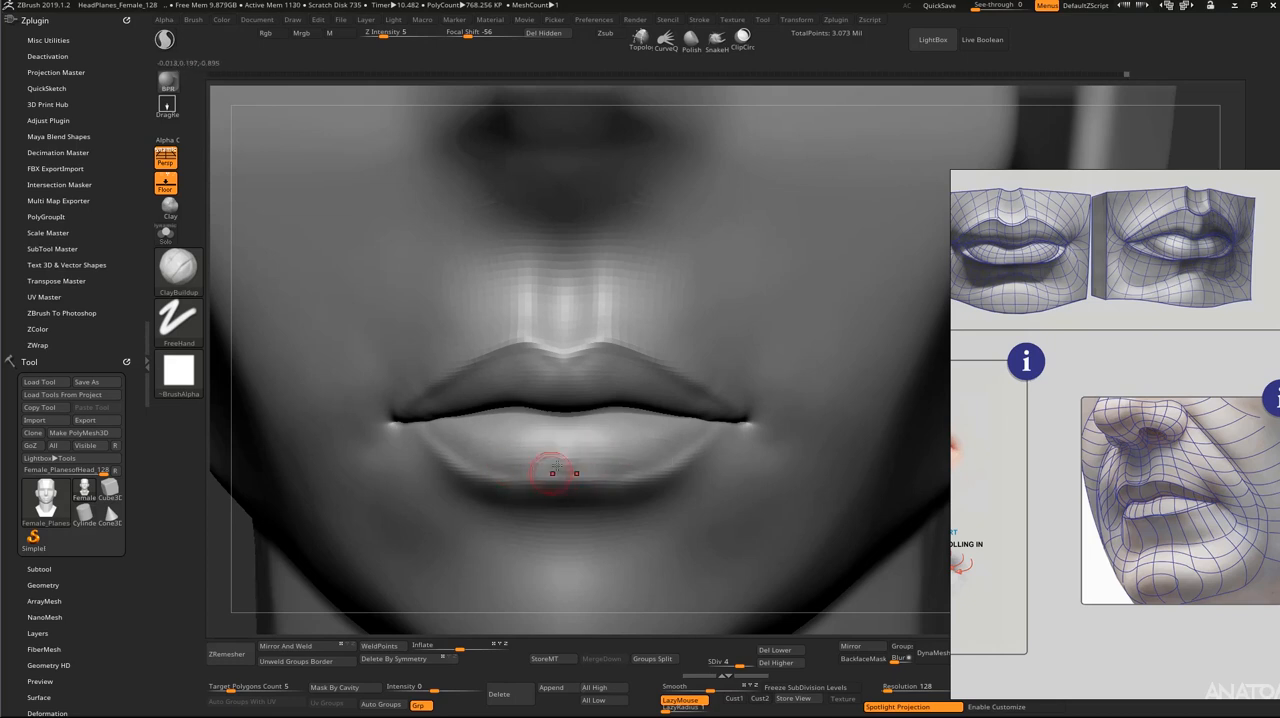
Step: Build up the central volume of the lower lip with a resized ClayBuildup brush
key("shift")
left_click_drag(1139, 97, 1137, 124)
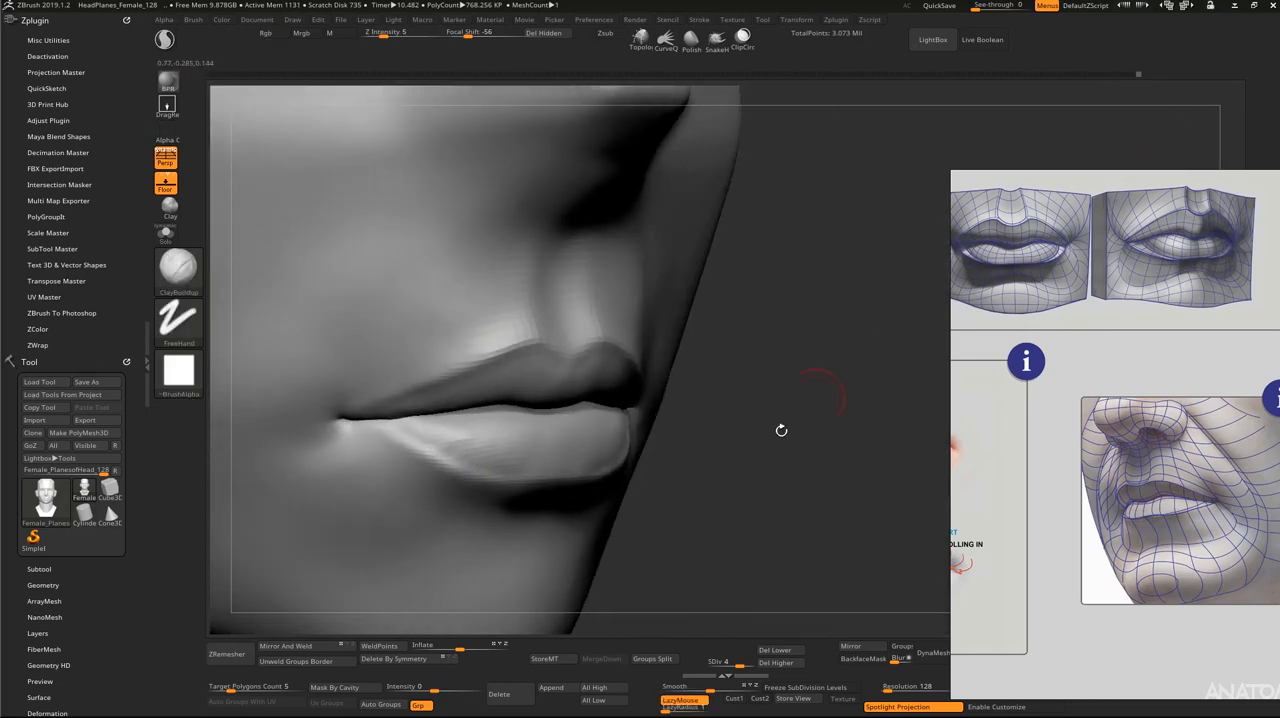
mouse_move(766, 432)
left_mouse_down("alt")
mouse_move(765, 529)
mouse_move(795, 495)
mouse_move(769, 480)
left_mouse_up("alt")
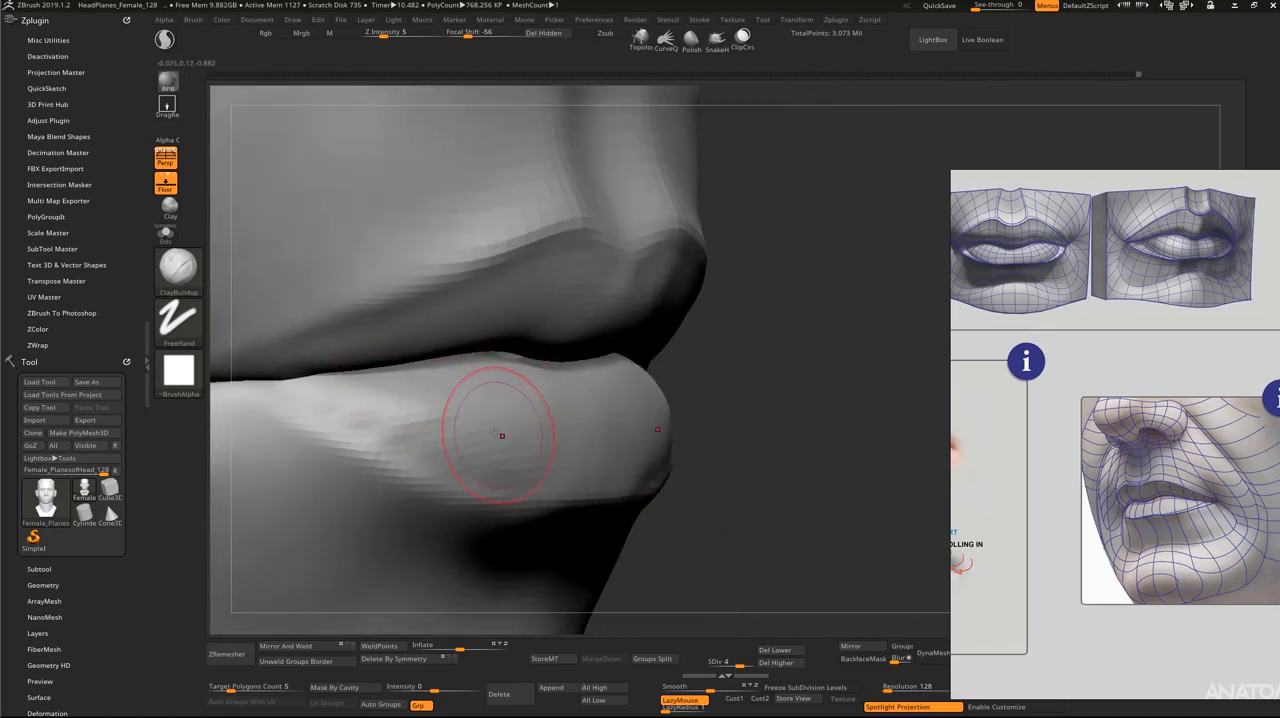
key("s")
left_click_drag(431, 412, 411, 426)
left_click_drag(346, 402, 435, 429, "shift")
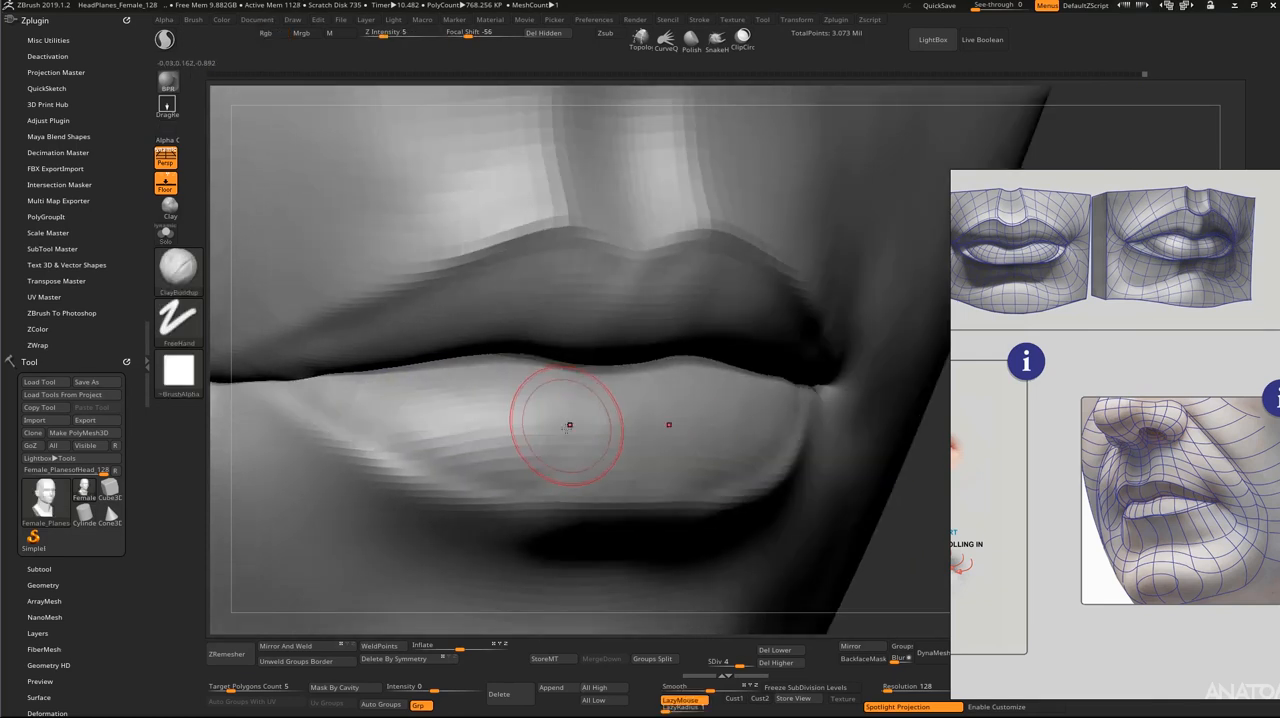
mouse_move(567, 450)
left_mouse_down()
mouse_move(570, 406)
mouse_move(547, 428)
mouse_move(478, 388)
mouse_move(438, 383)
left_mouse_up()
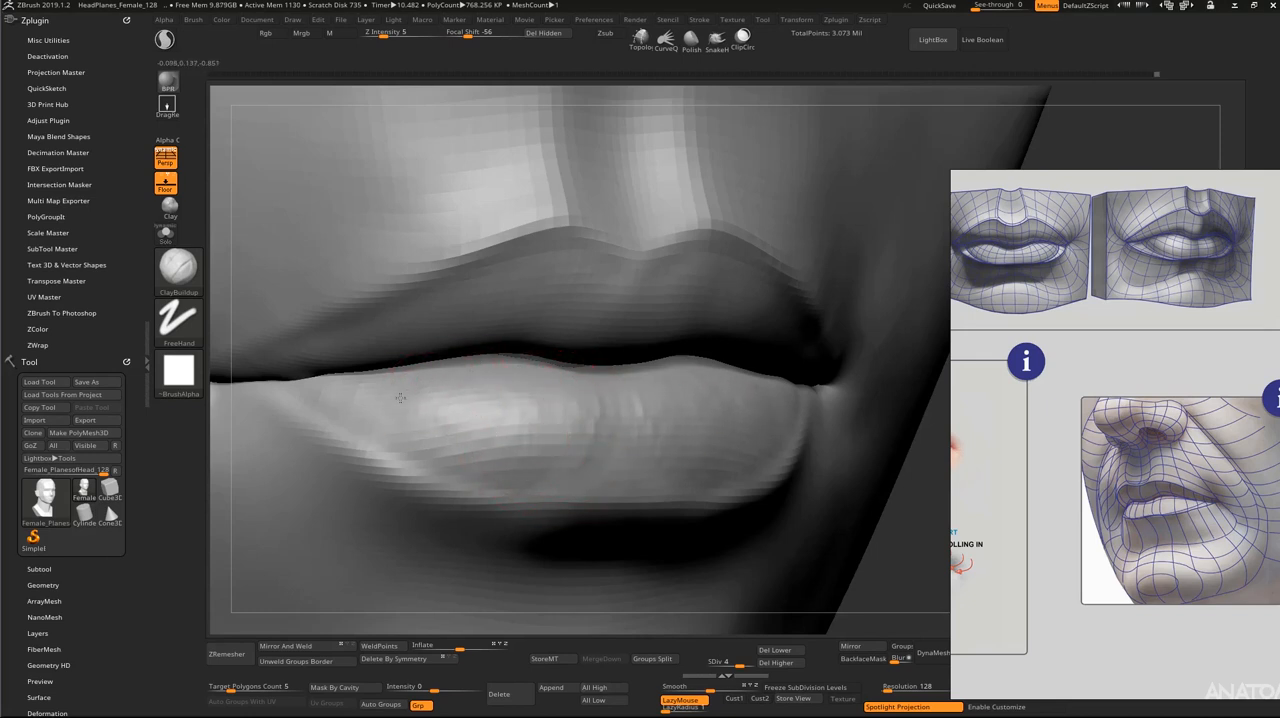
Step: Isolate the lower lip, refine its surface volume with ClayBuildup, and show the whole head again
mouse_move(457, 415)
right_mouse_down()
mouse_move(600, 357)
mouse_move(662, 296)
right_mouse_up()
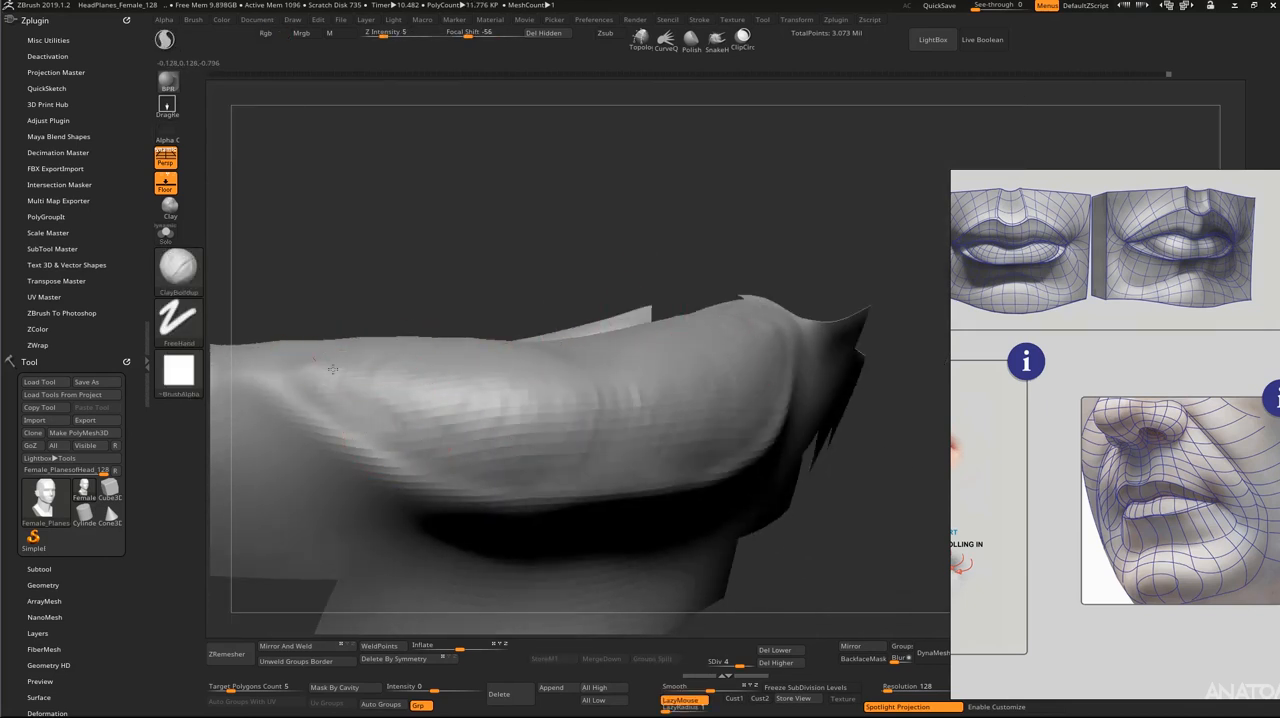
mouse_move(523, 423)
right_mouse_down()
mouse_move(598, 248)
mouse_move(586, 423)
mouse_move(557, 360)
right_mouse_up()
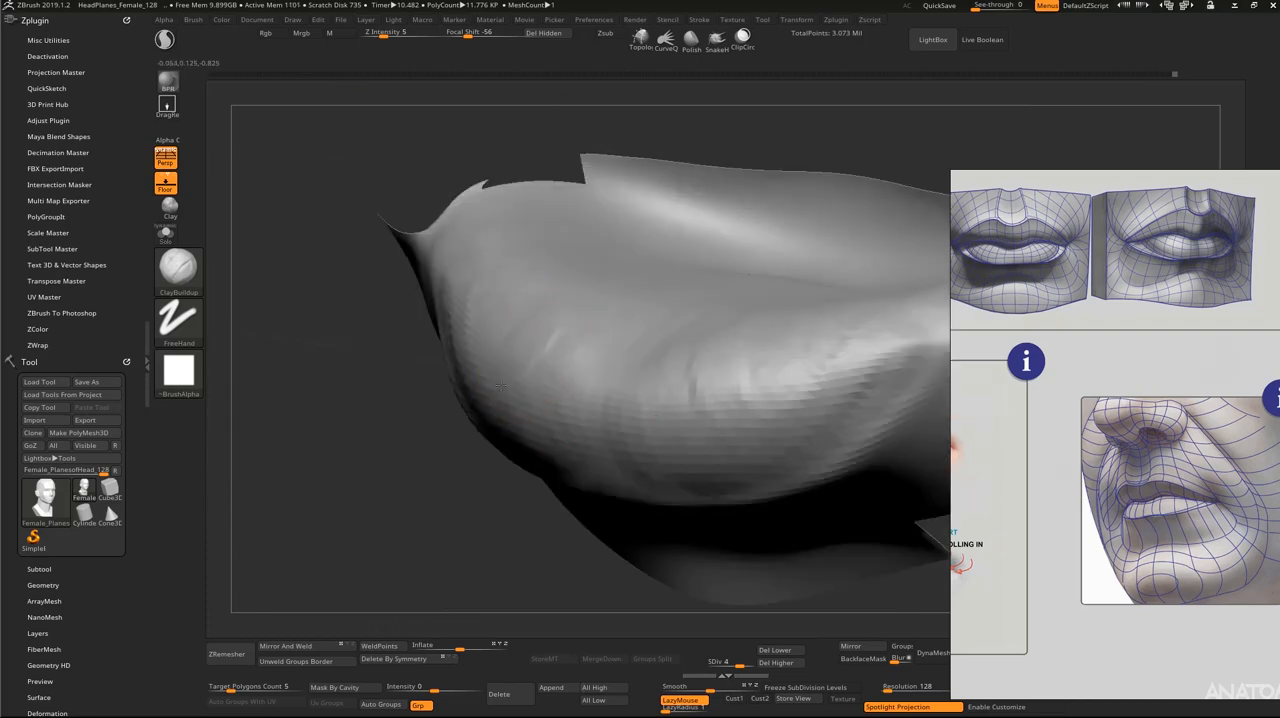
right_click_drag(388, 505, 457, 440, "shift")
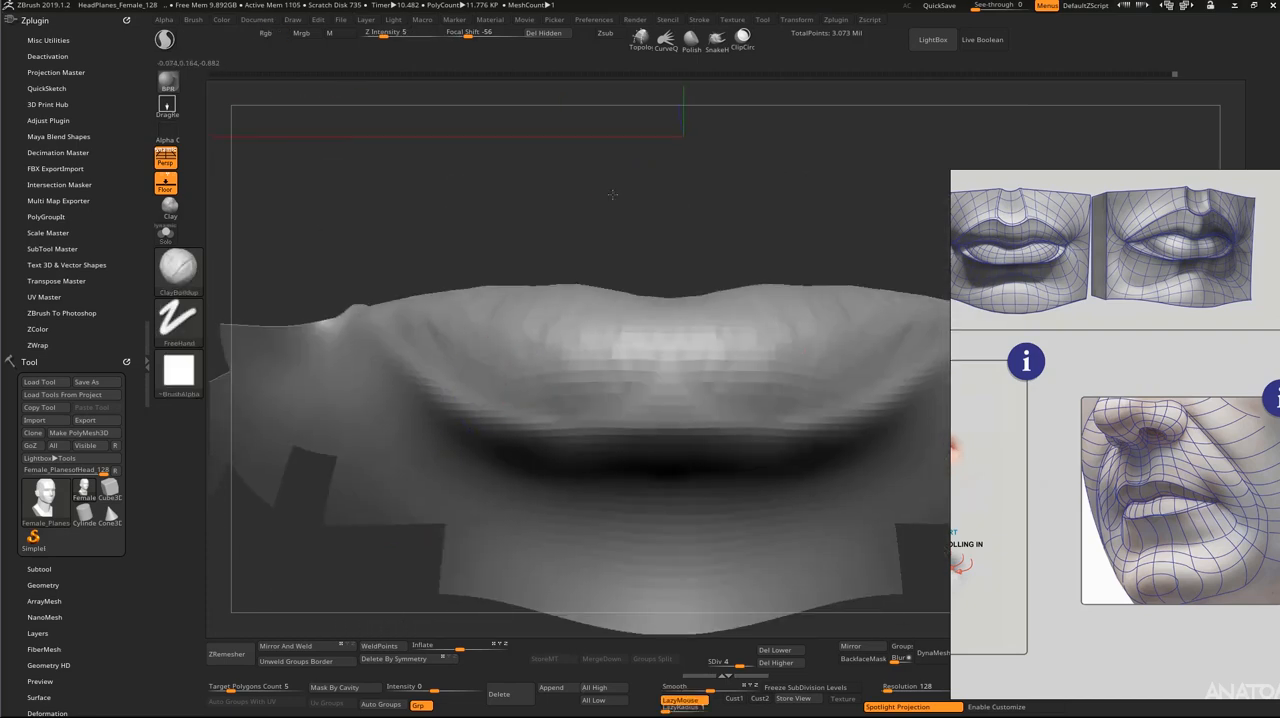
right_click_drag(614, 194, 564, 252, "ctrl")
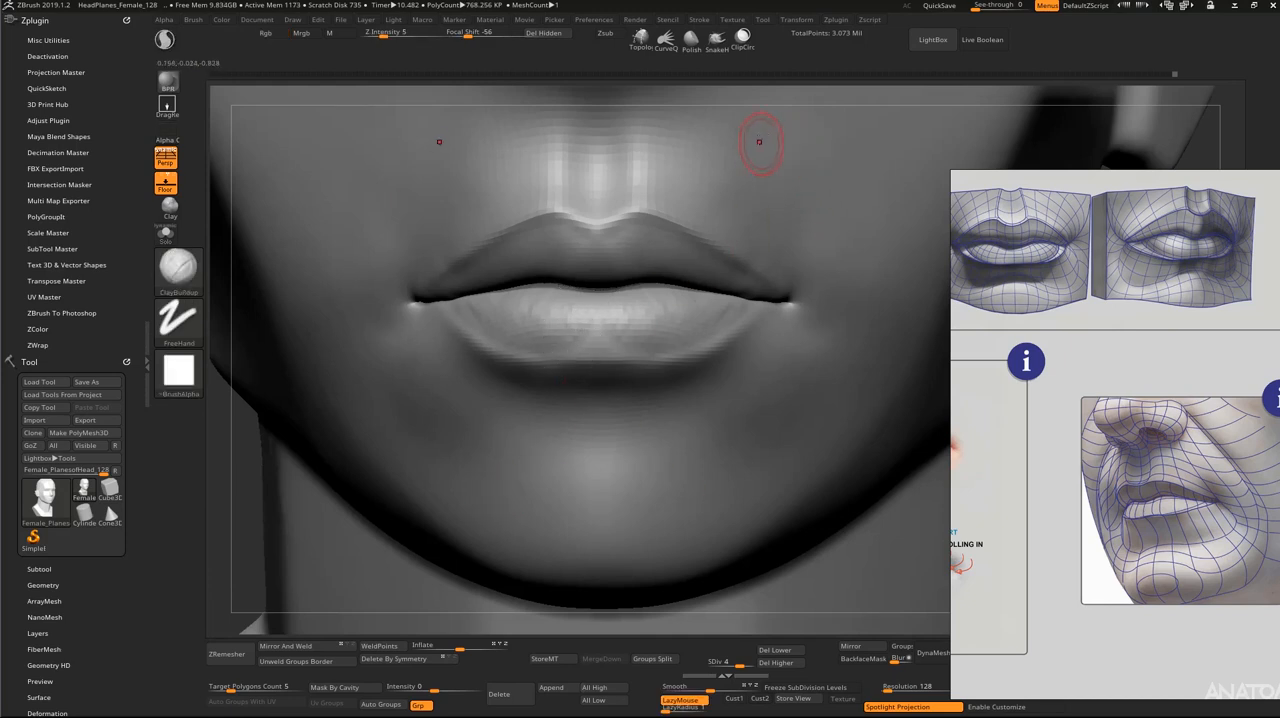
left_click_drag(773, 96, 697, 88, "alt")
left_click_drag(891, 397, 831, 531, "alt")
mouse_move(610, 402)
left_mouse_down()
mouse_move(577, 417)
mouse_move(572, 444)
mouse_move(523, 394)
mouse_move(460, 389)
mouse_move(503, 440)
mouse_move(673, 448)
left_mouse_up()
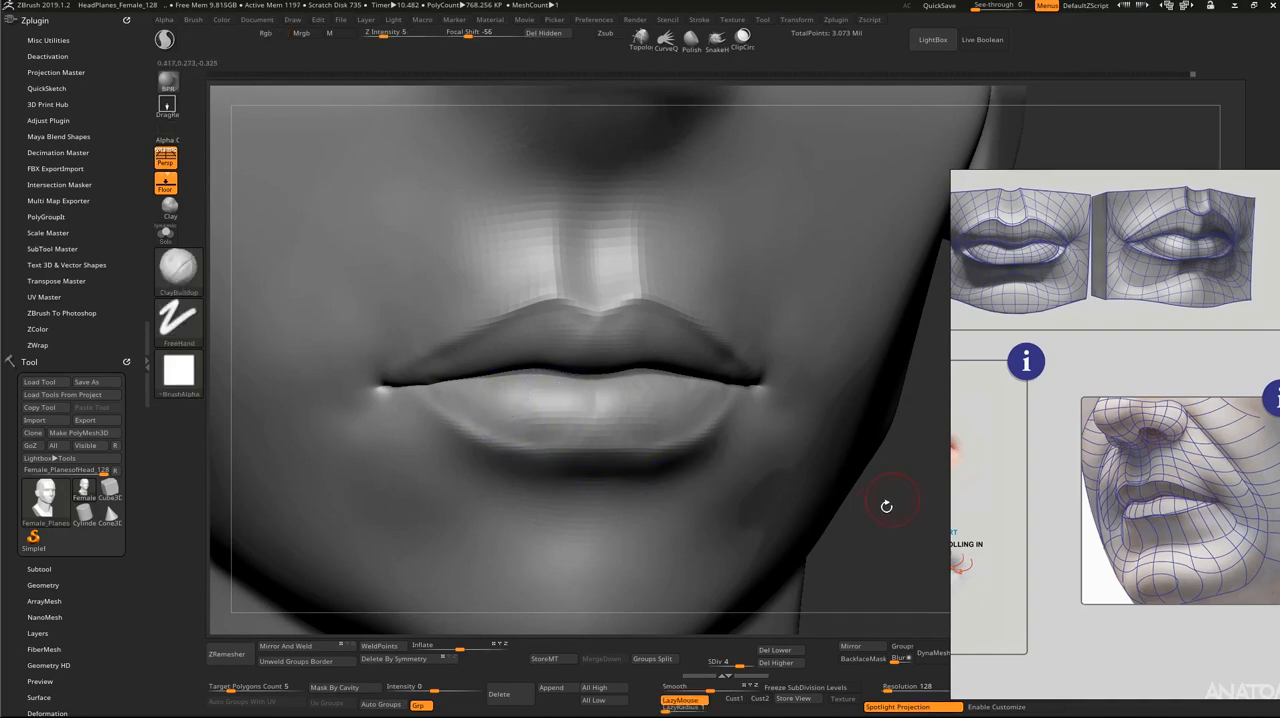
Step: Compare the projection of the upper and lower lips in profile view
mouse_move(889, 506)
left_mouse_down("alt")
mouse_move(837, 483)
mouse_move(894, 431)
mouse_move(873, 428)
left_mouse_up("alt")
mouse_move(863, 471)
left_mouse_down("alt")
mouse_move(886, 466)
mouse_move(855, 484)
left_mouse_up("alt")
mouse_move(950, 92)
left_mouse_down()
mouse_move(893, 105)
mouse_move(768, 185)
left_mouse_up()
left_click_drag(416, 395, 436, 385)
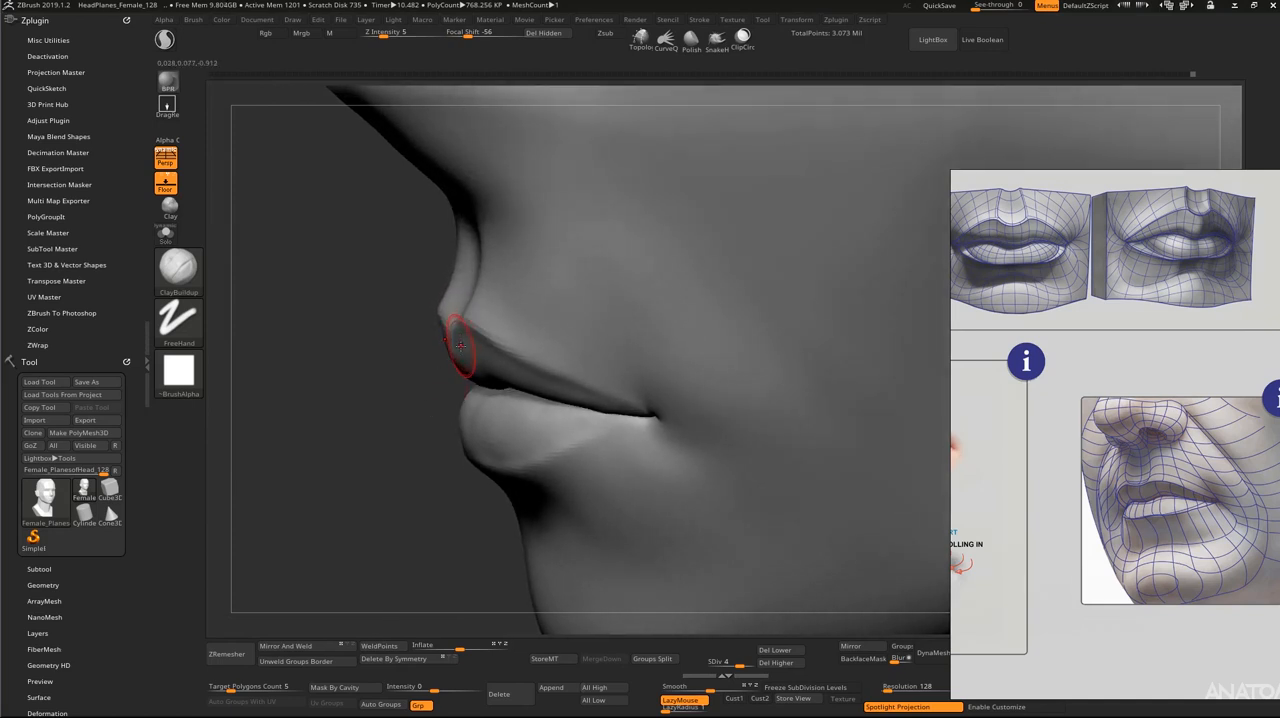
left_click_drag(419, 375, 421, 367)
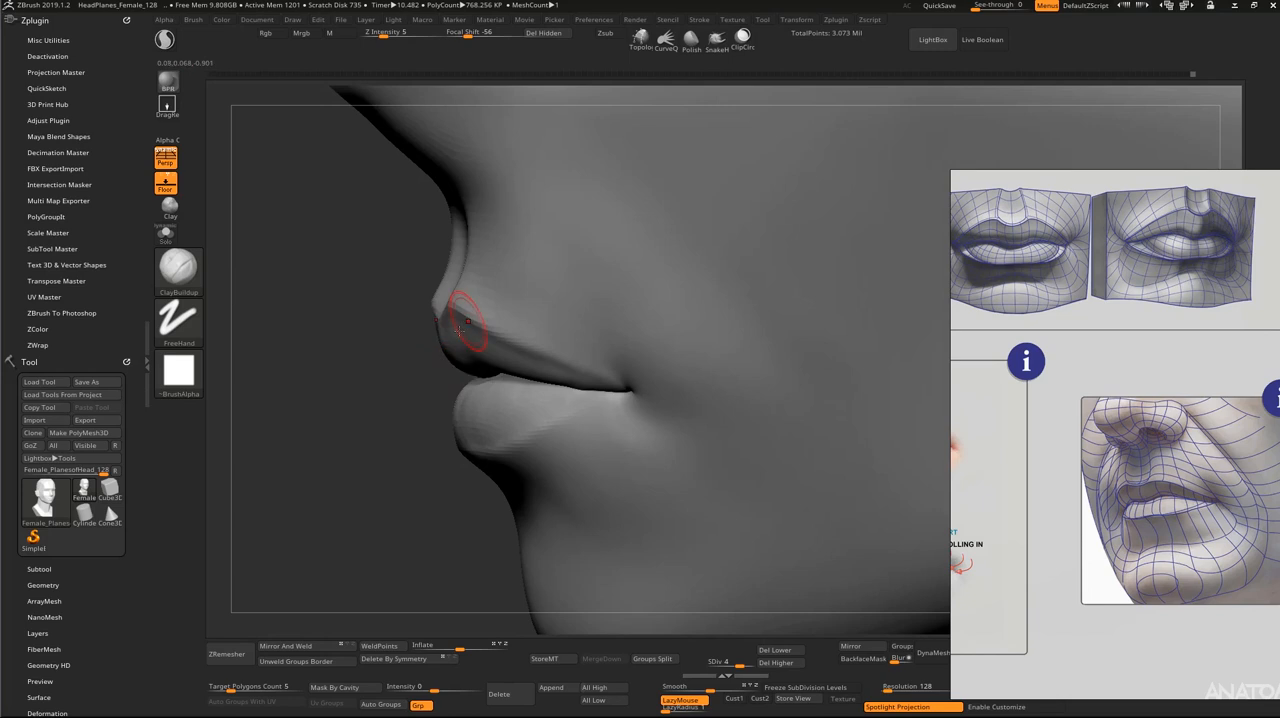
key("s")
left_click_drag(443, 372, 456, 346)
key("s")
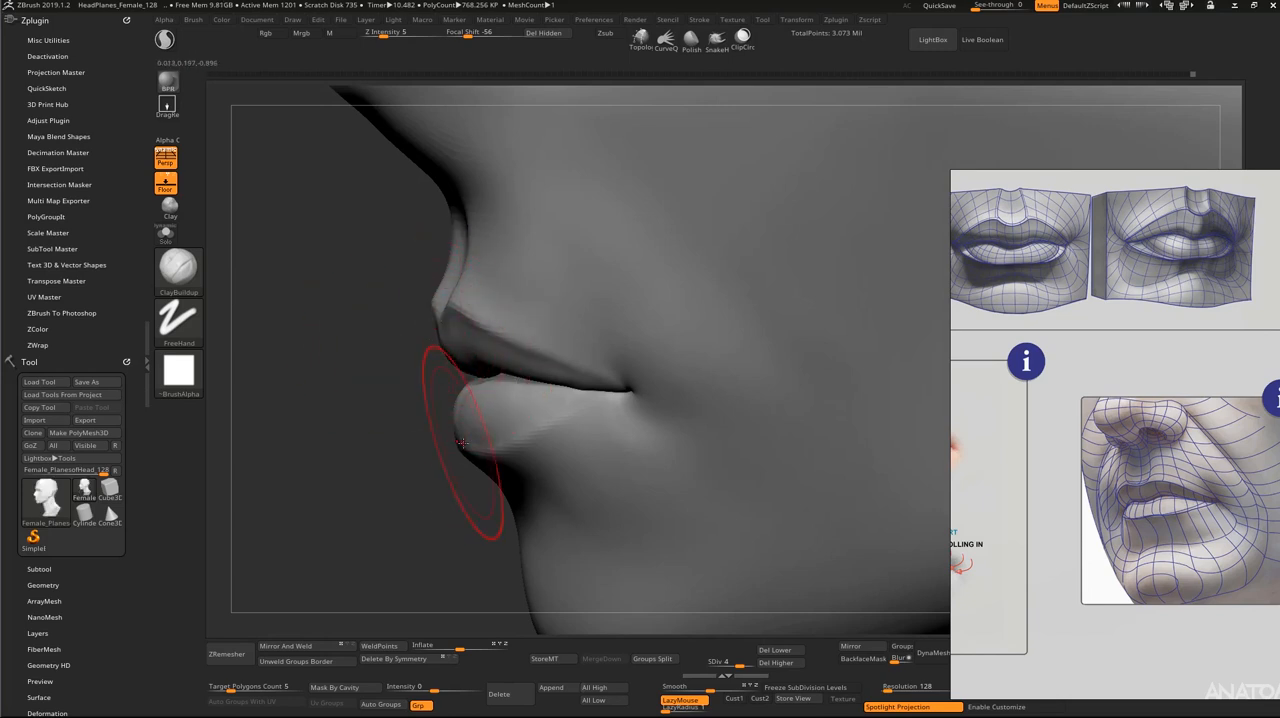
left_click_drag(433, 435, 423, 391)
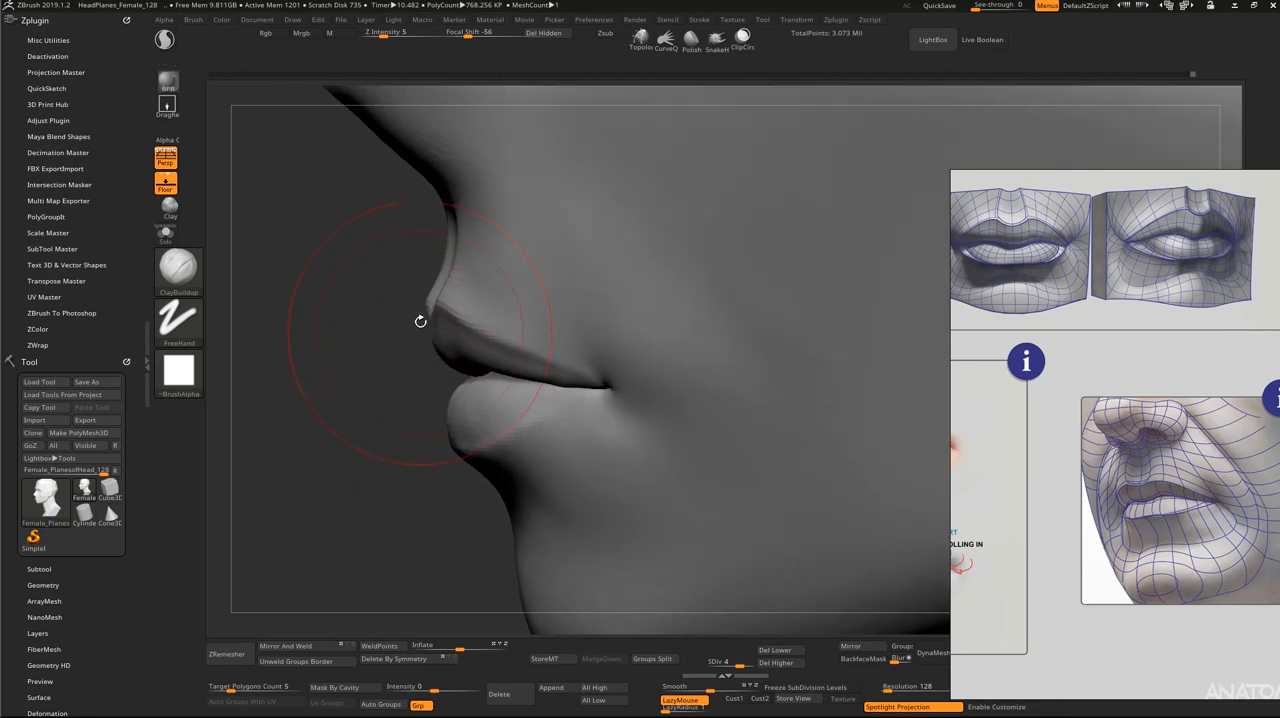
Step: Lower the head to subdivision level 1 and switch to the Move brush
key("shift+d")
key("shift+d")
key("shift+d")
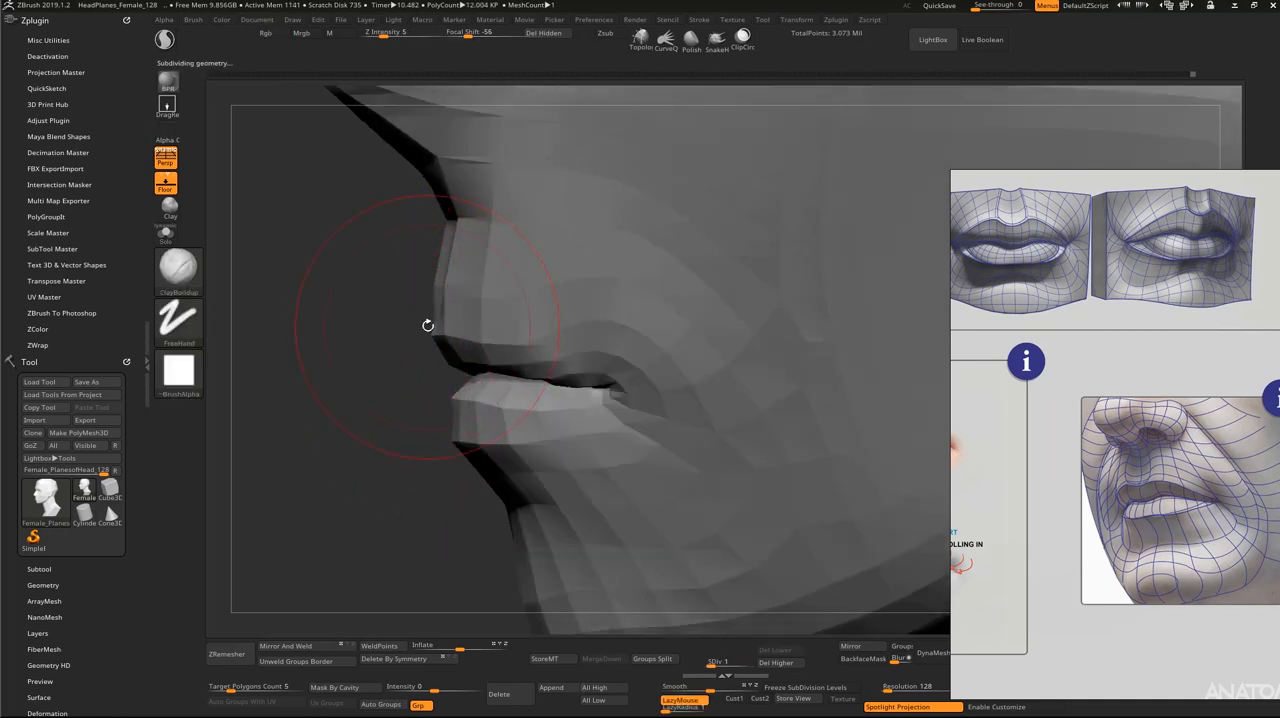
key("b")
key("m")
key("v")
mouse_move(429, 325)
left_mouse_down()
mouse_move(350, 326)
mouse_move(464, 325)
left_mouse_up()
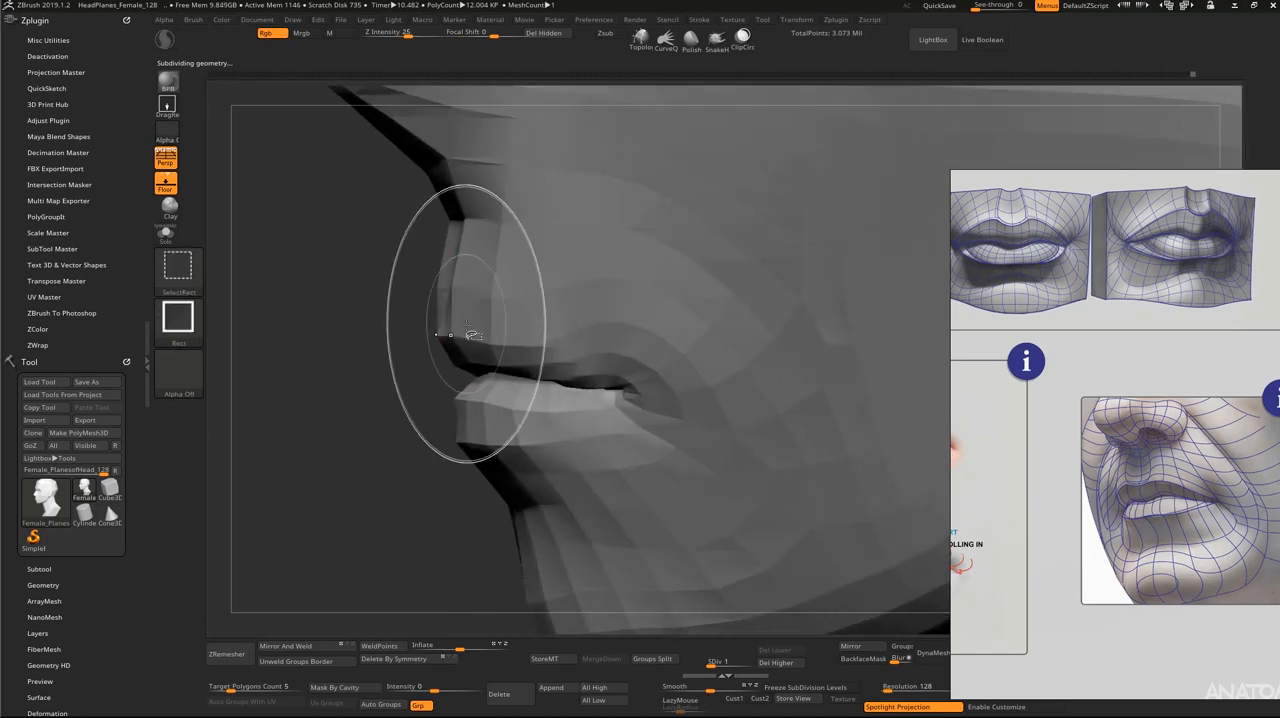
Step: Isolate the upper lip area, mask it, show the whole head, and invert the mask so only that area stays editable
left_click(470, 334, "ctrl+shift")
left_click_drag(394, 400, 504, 411)
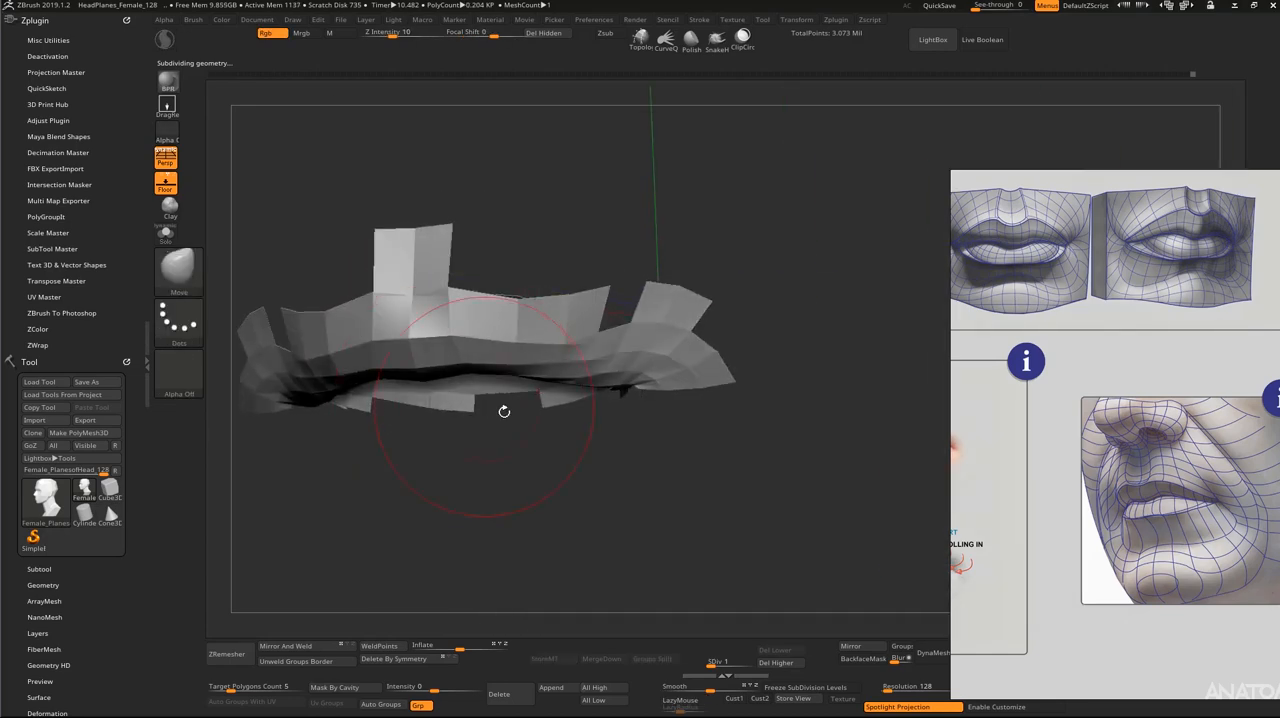
mouse_move(658, 480)
left_mouse_down("alt")
mouse_move(656, 467)
mouse_move(336, 298)
left_mouse_up("alt")
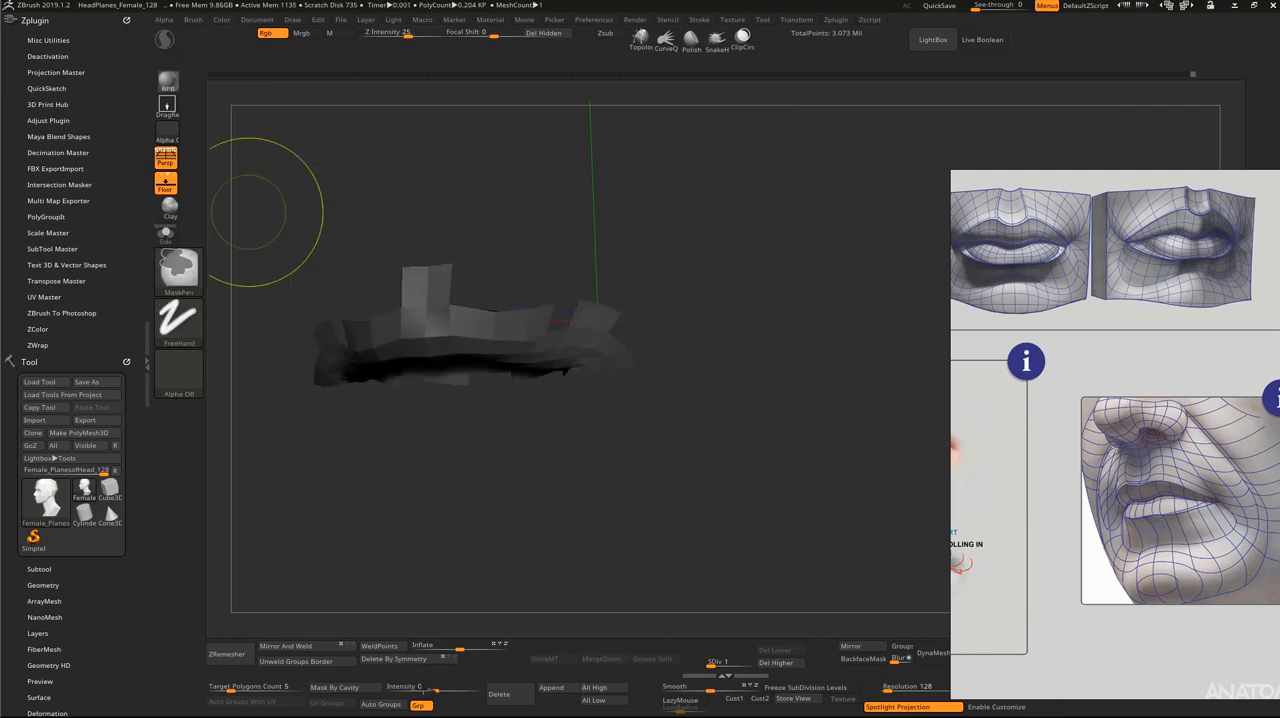
left_click(748, 471, "ctrl+shift")
key("ctrl+i")
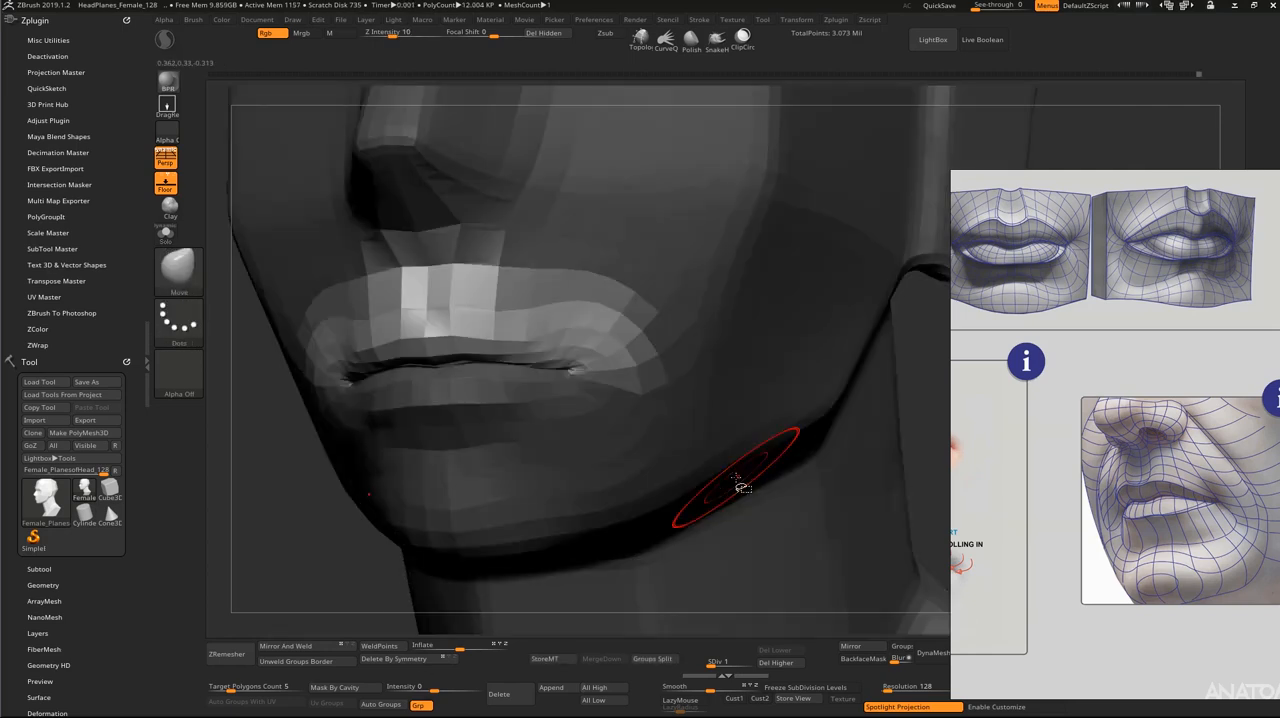
Step: Reshape the unmasked upper lip with the Move brush and raise the head to subdivision level 3
left_click_drag(249, 469, 365, 357)
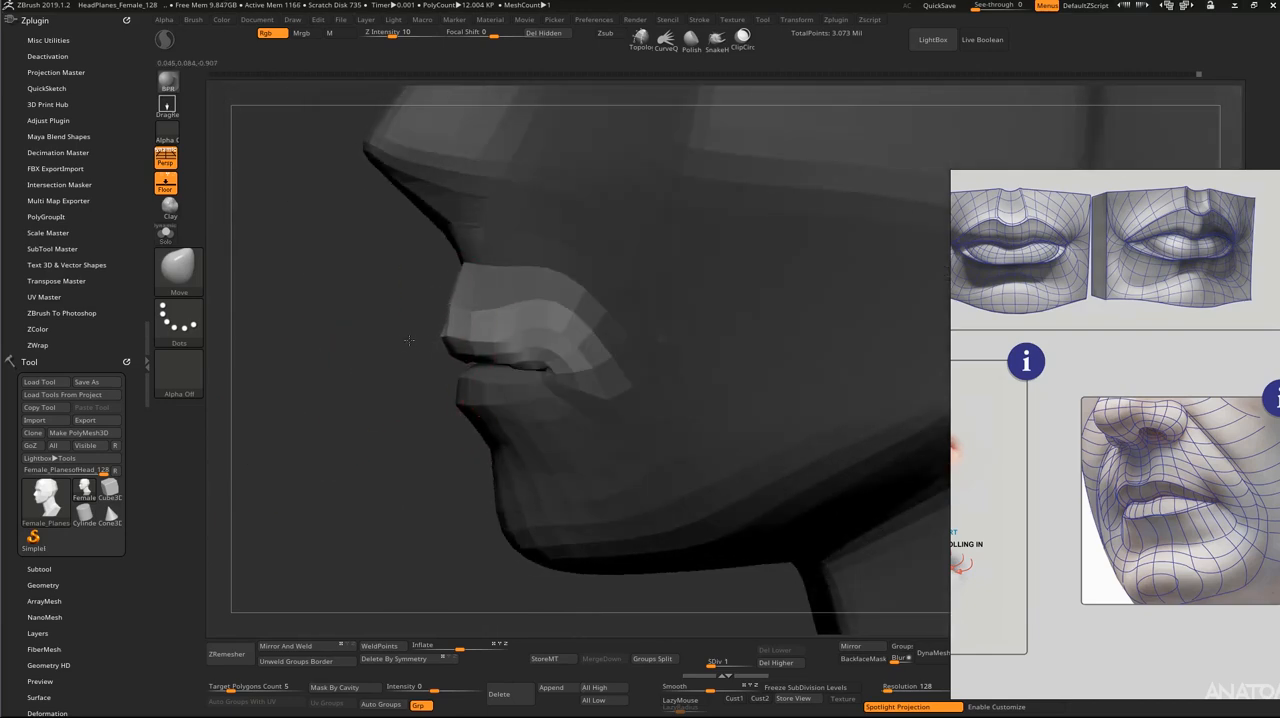
left_click_drag(375, 347, 543, 400)
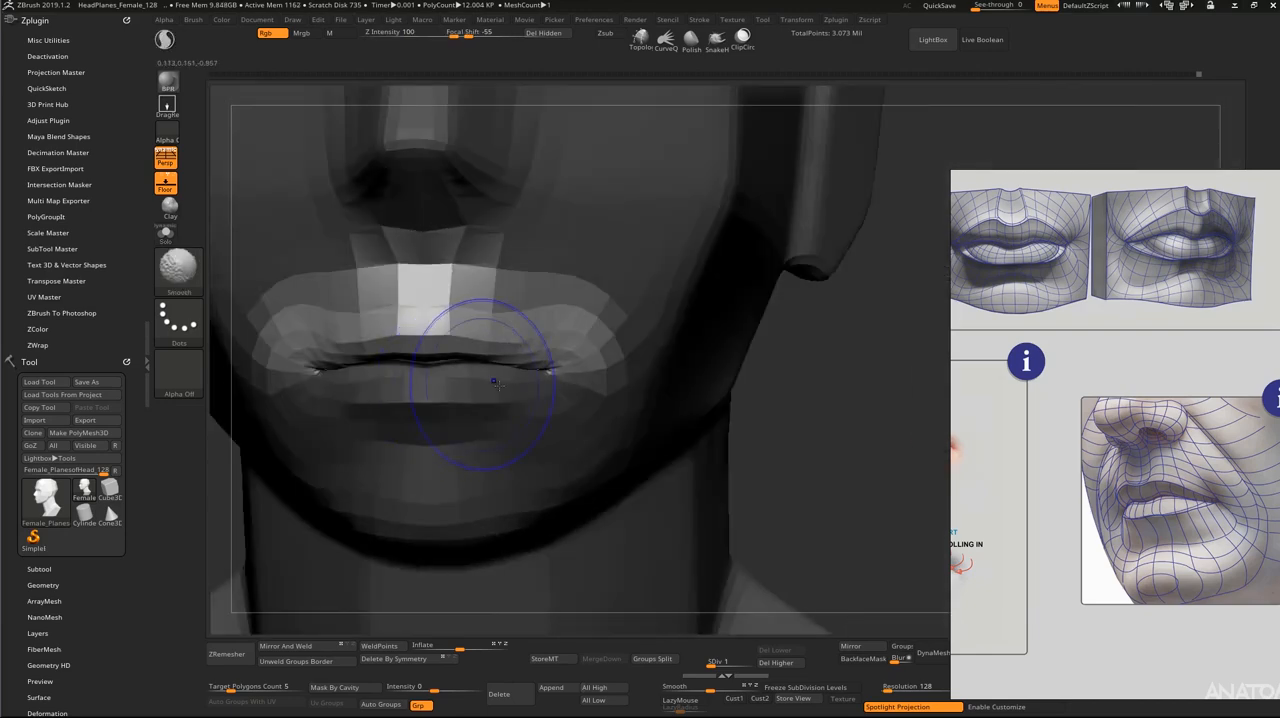
key("d")
key("d")
left_click_drag(812, 397, 517, 428)
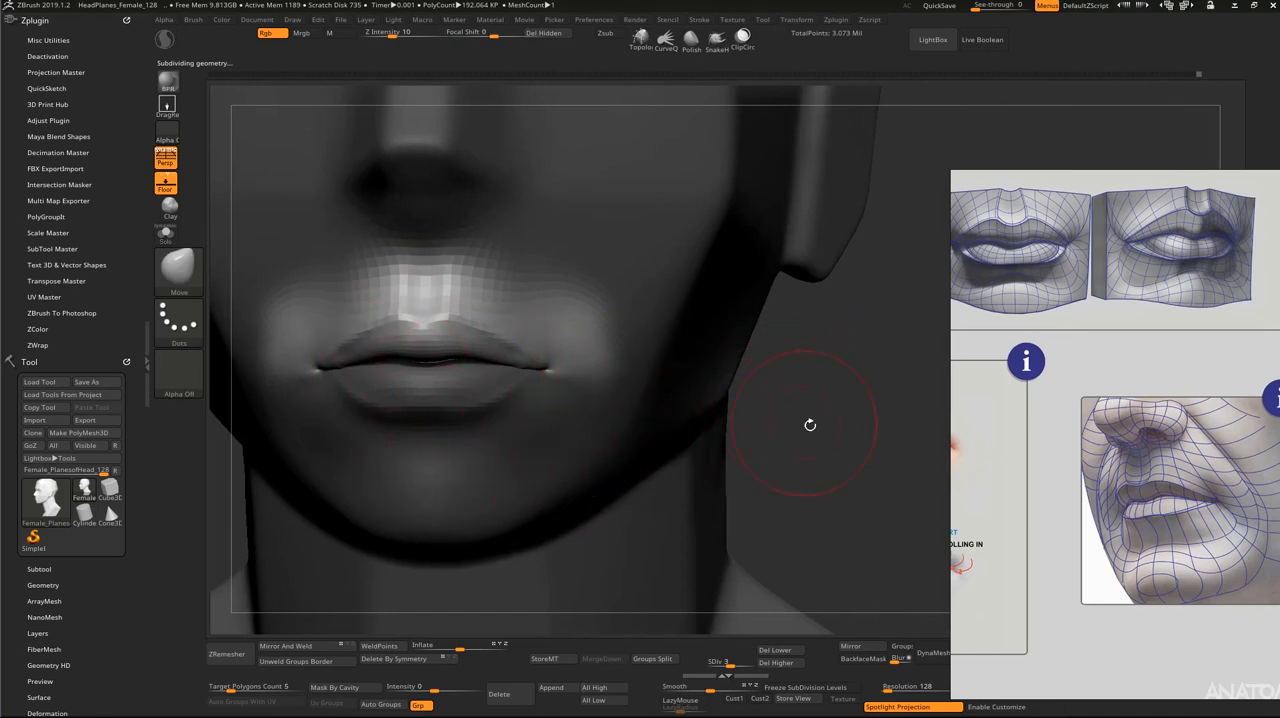
Step: Refine the upper lip's profile with a resized Move brush, and clear the mask at subdivision level 1
left_click_drag(811, 426, 760, 401)
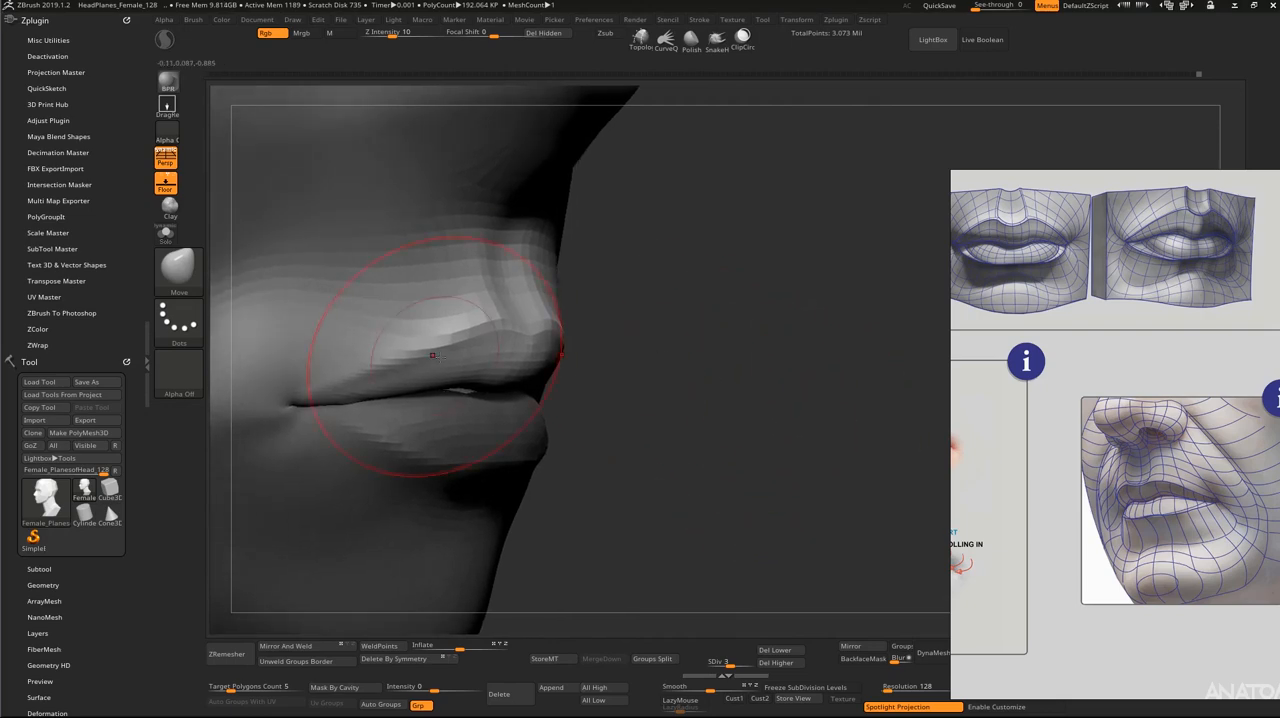
key("s")
left_click_drag(452, 355, 442, 355)
mouse_move(730, 420)
left_mouse_down()
mouse_move(515, 455)
mouse_move(535, 433)
left_mouse_up()
key("s")
key("shift+d")
key("shift+d")
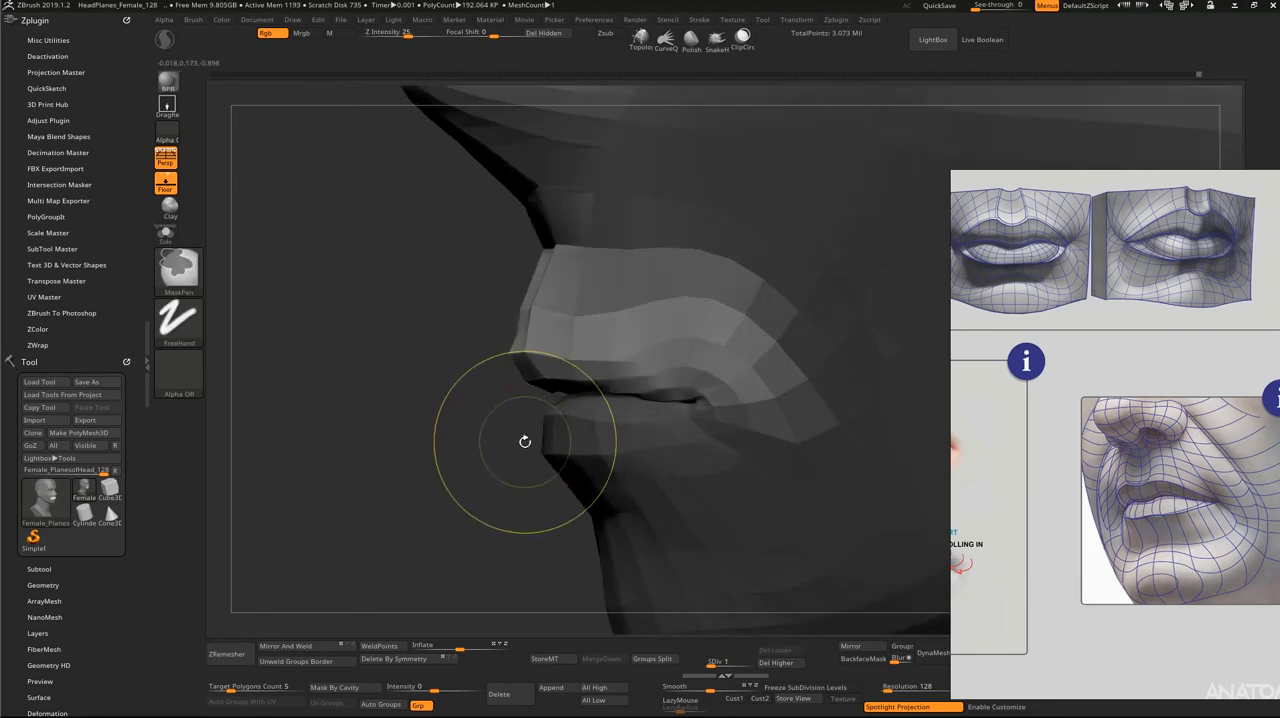
mouse_move(457, 537)
left_mouse_down()
mouse_move(471, 509)
mouse_move(520, 507)
left_mouse_up()
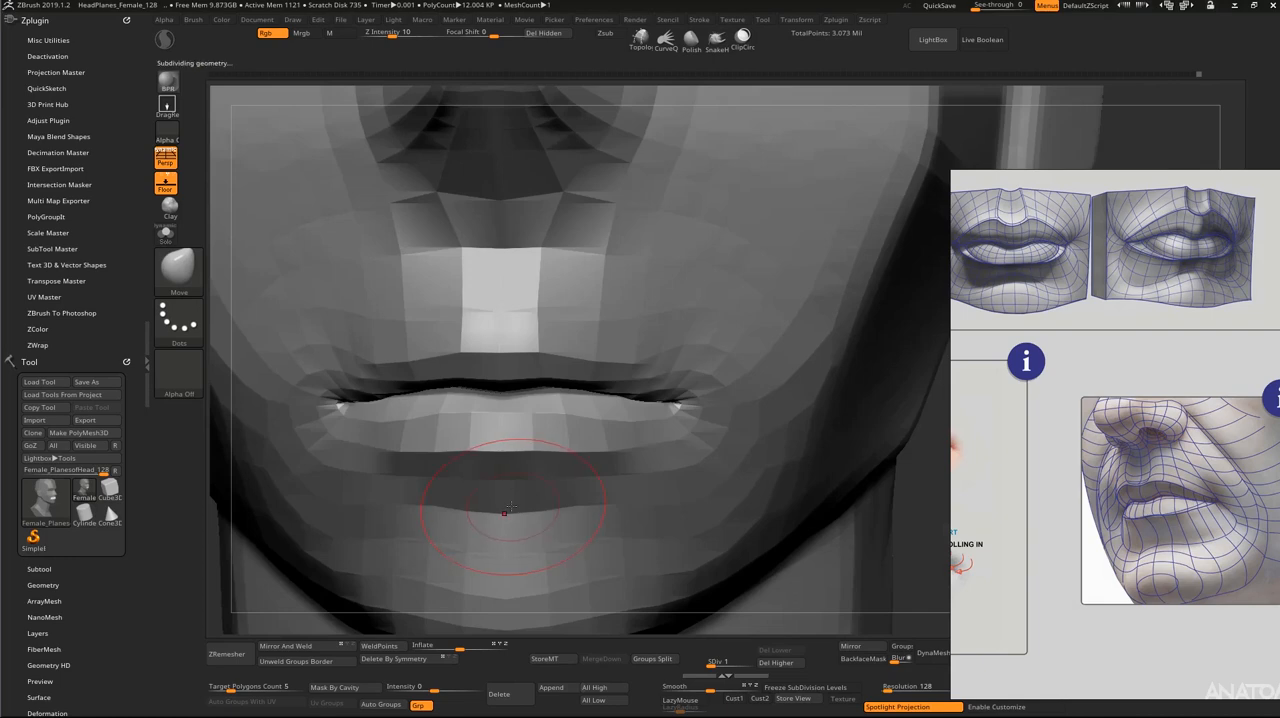
Step: Raise the head to subdivision level 4 and check the reshaped lips from the front and side
key("d")
key("d")
key("d")
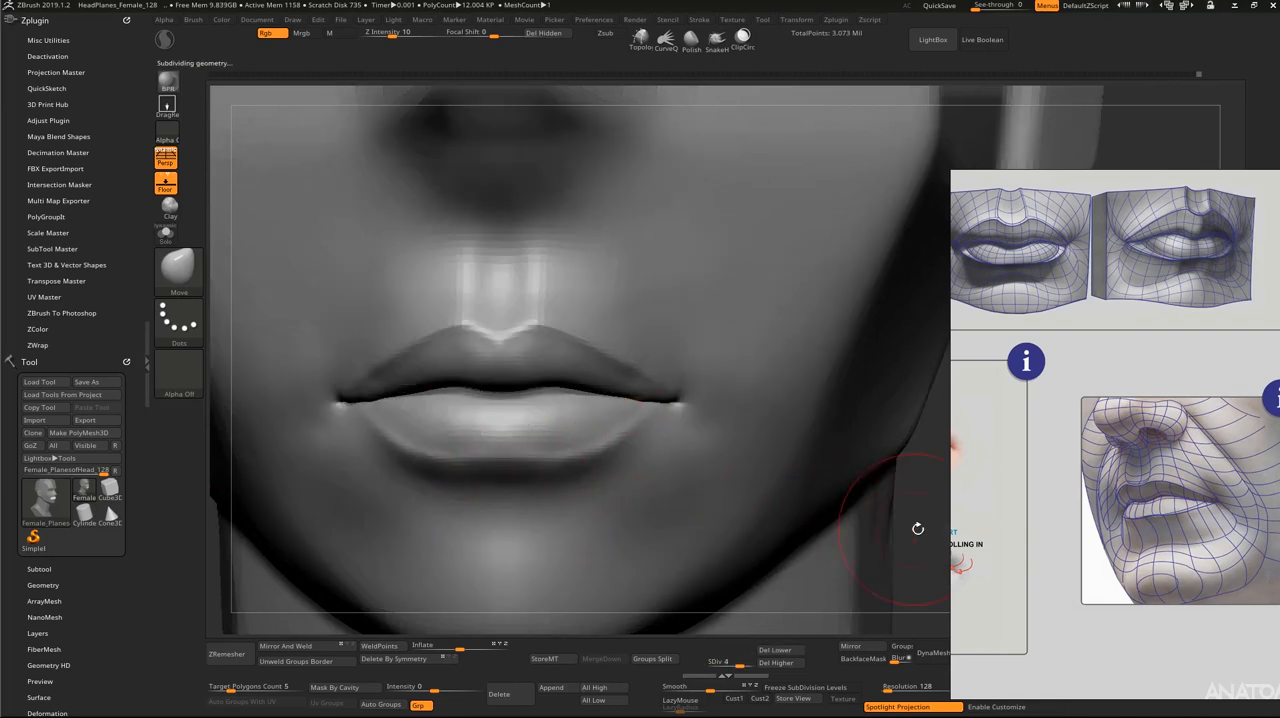
left_click_drag(917, 528, 938, 506)
left_click_drag(858, 510, 790, 466)
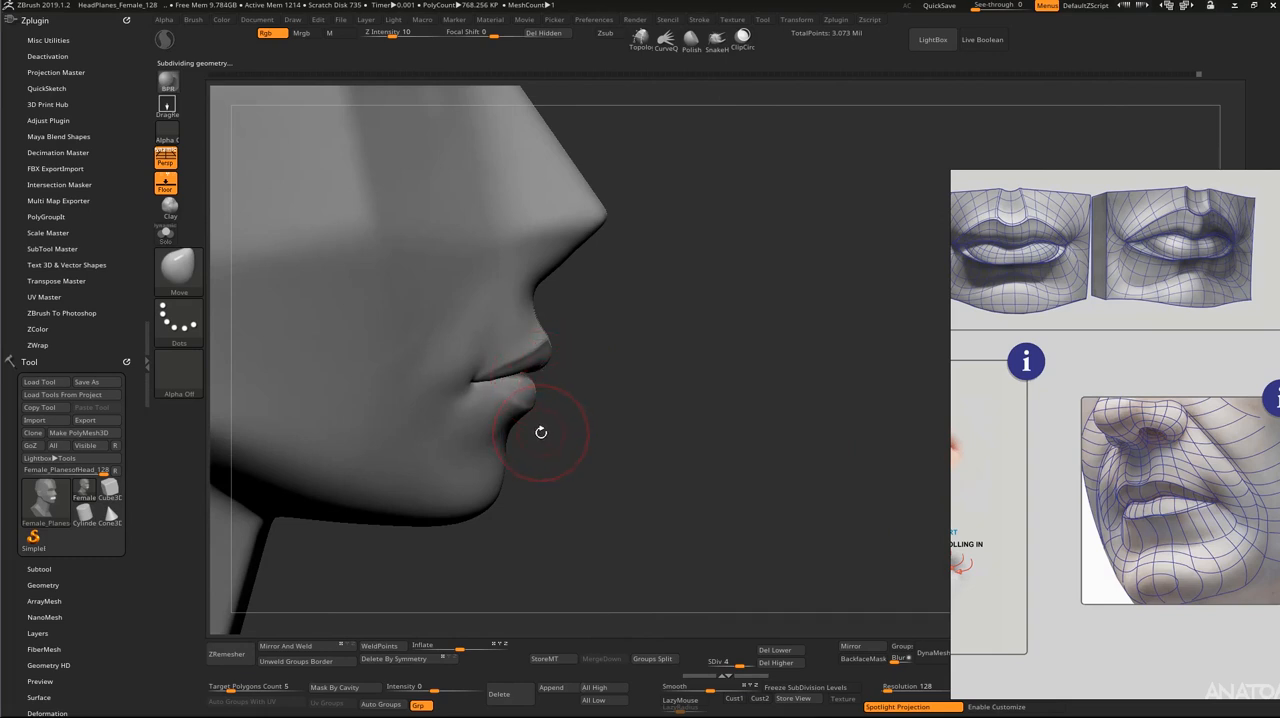
left_click_drag(572, 389, 532, 405)
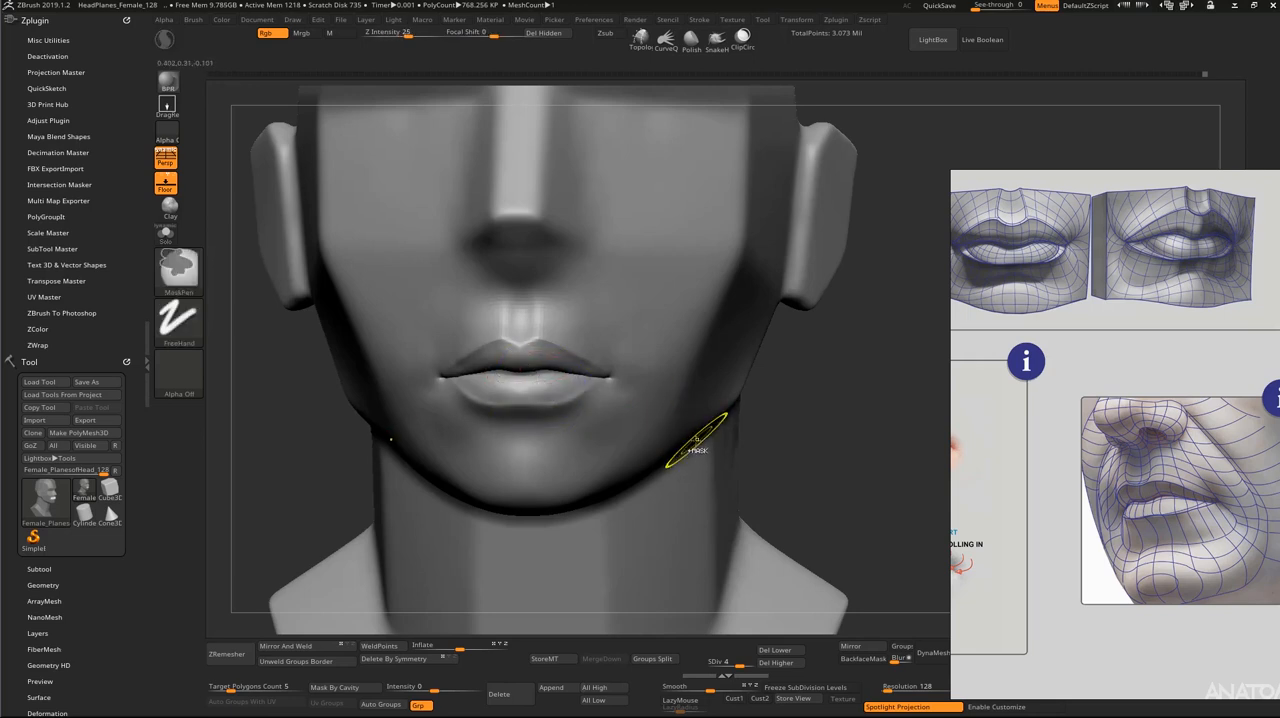
Step: Return to subdivision level 1 and clear the mask around the upper lip
key("shift+d")
key("shift+d")
key("shift+d")
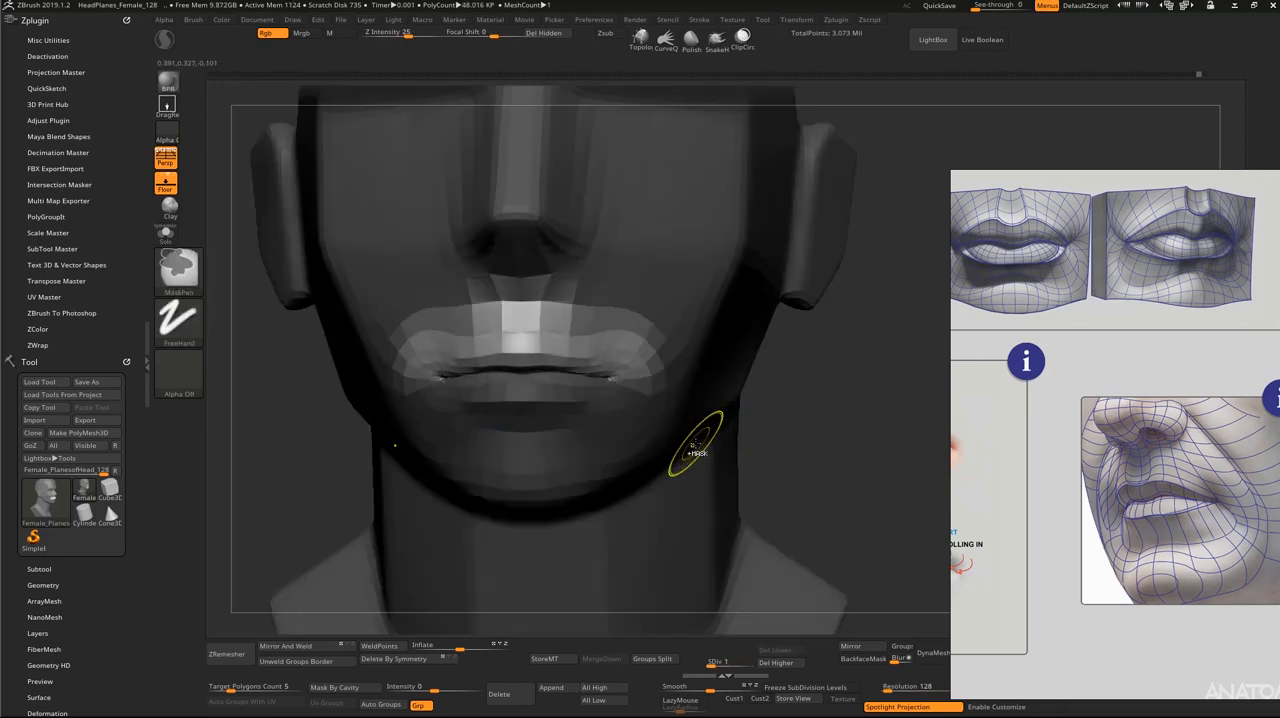
left_click(714, 434, "ctrl")
left_click_drag(749, 400, 709, 435, "ctrl")
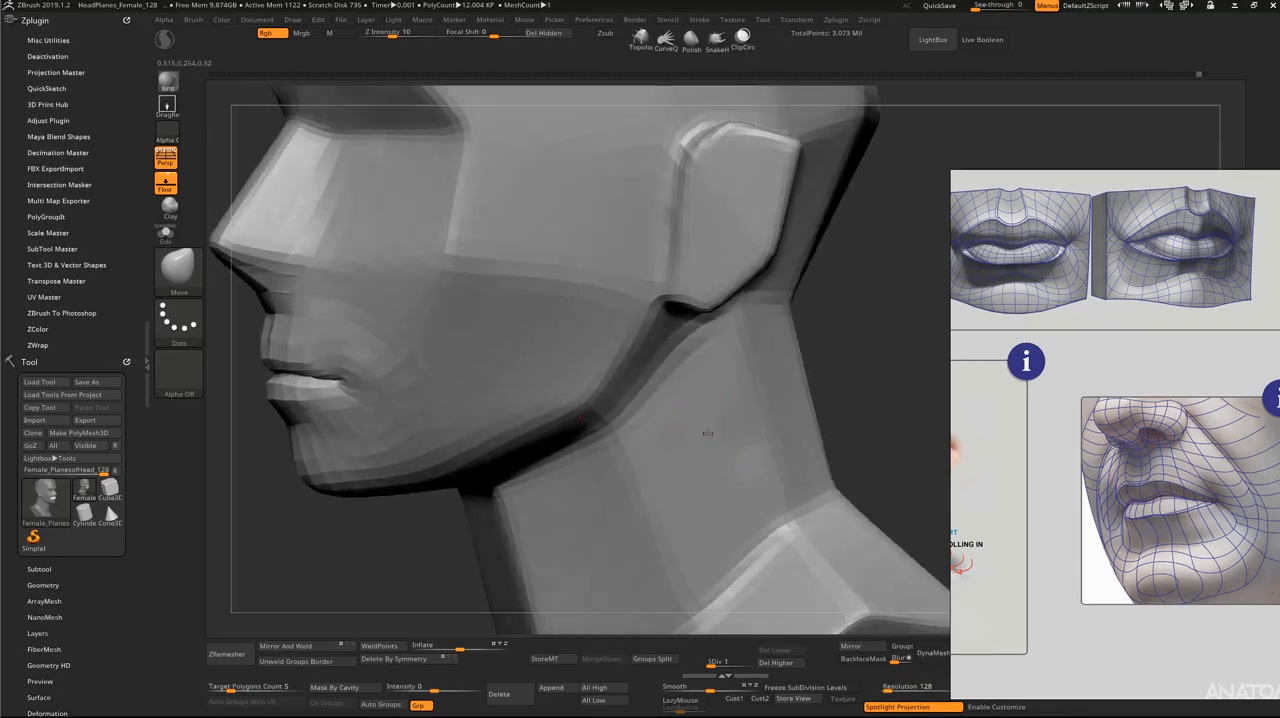
Step: Raise the head to subdivision level 5 and check the lips in front and three-quarter views
key("d")
key("d")
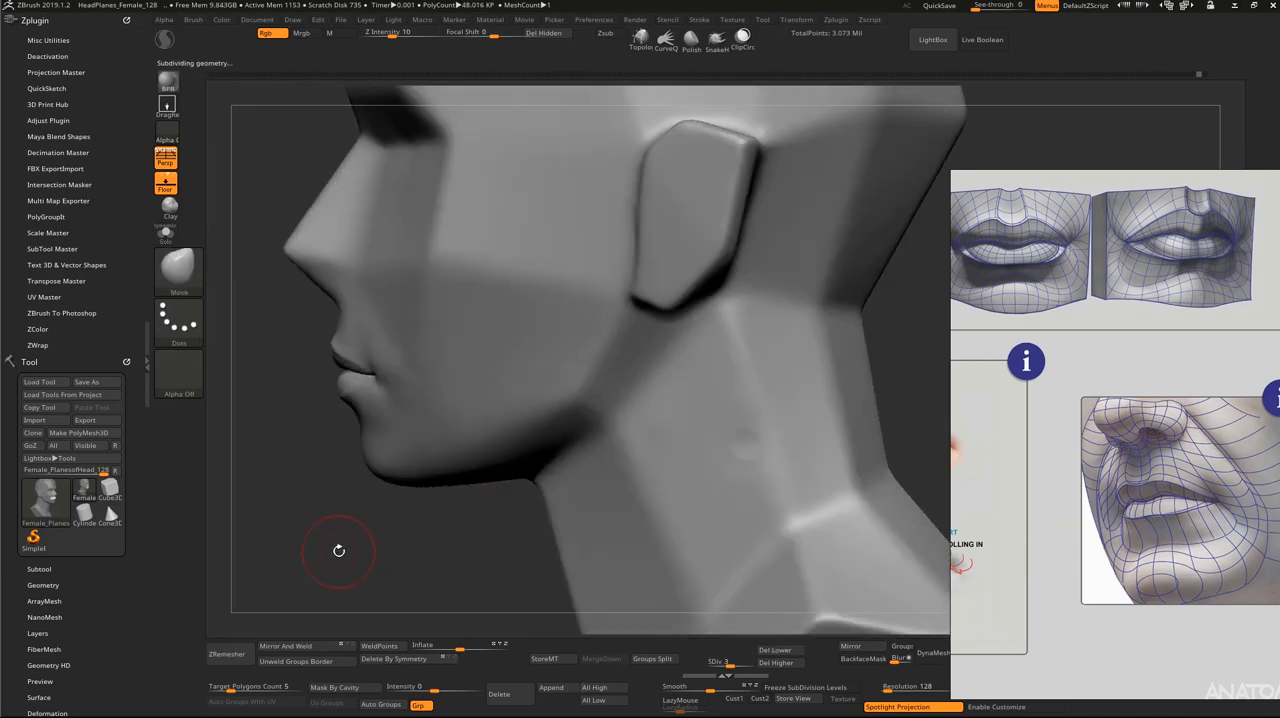
key("d")
key("d")
left_click_drag(339, 551, 391, 540)
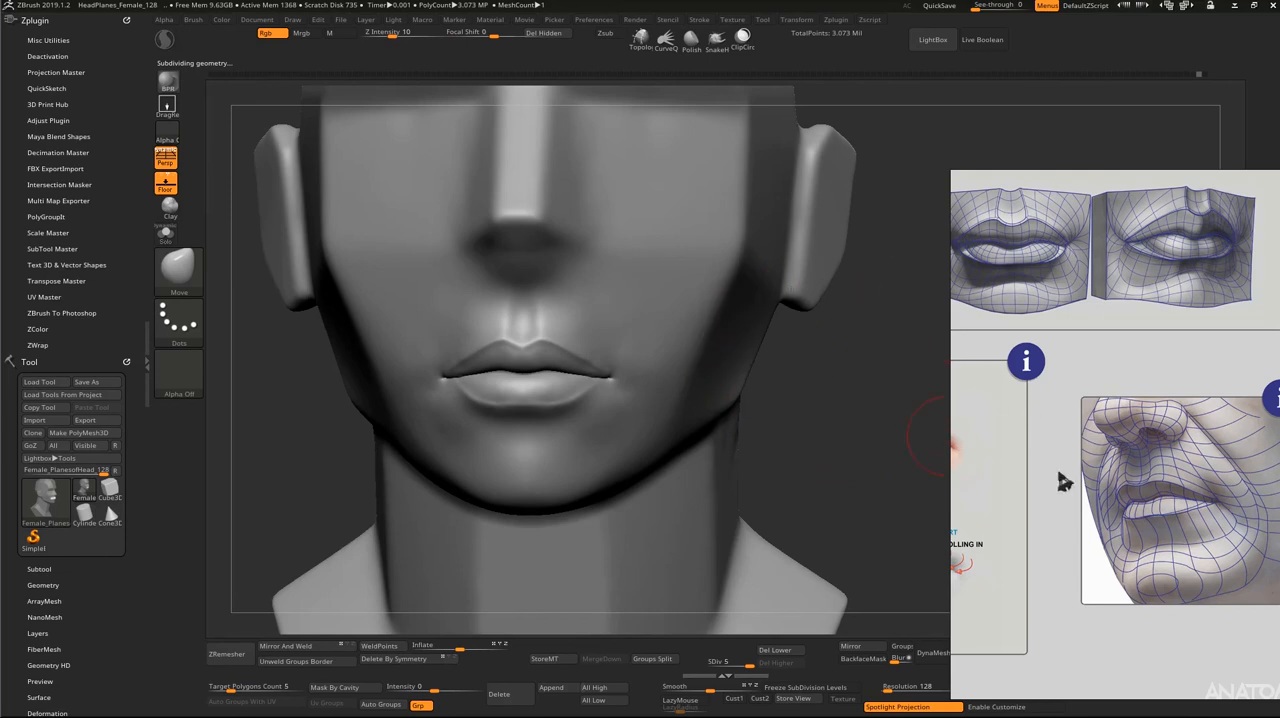
left_click_drag(903, 434, 819, 451)
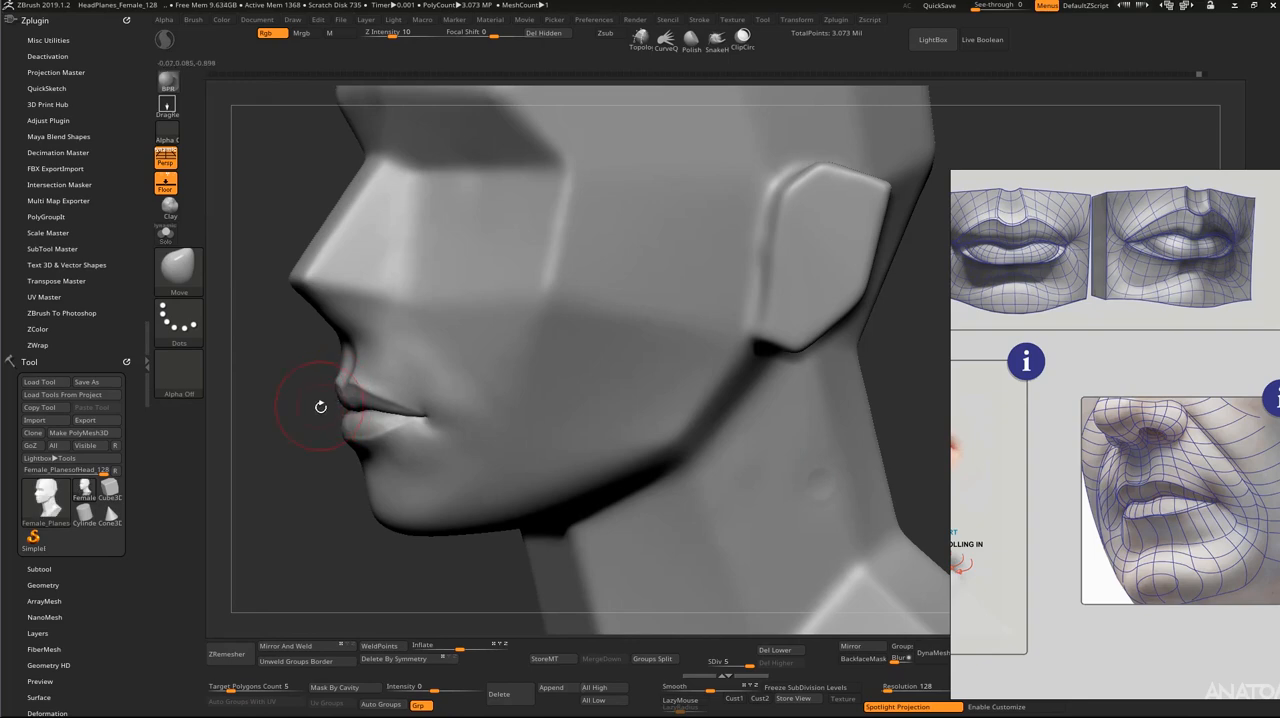
mouse_move(320, 407)
left_mouse_down()
mouse_move(348, 426)
mouse_move(357, 504)
left_mouse_up()
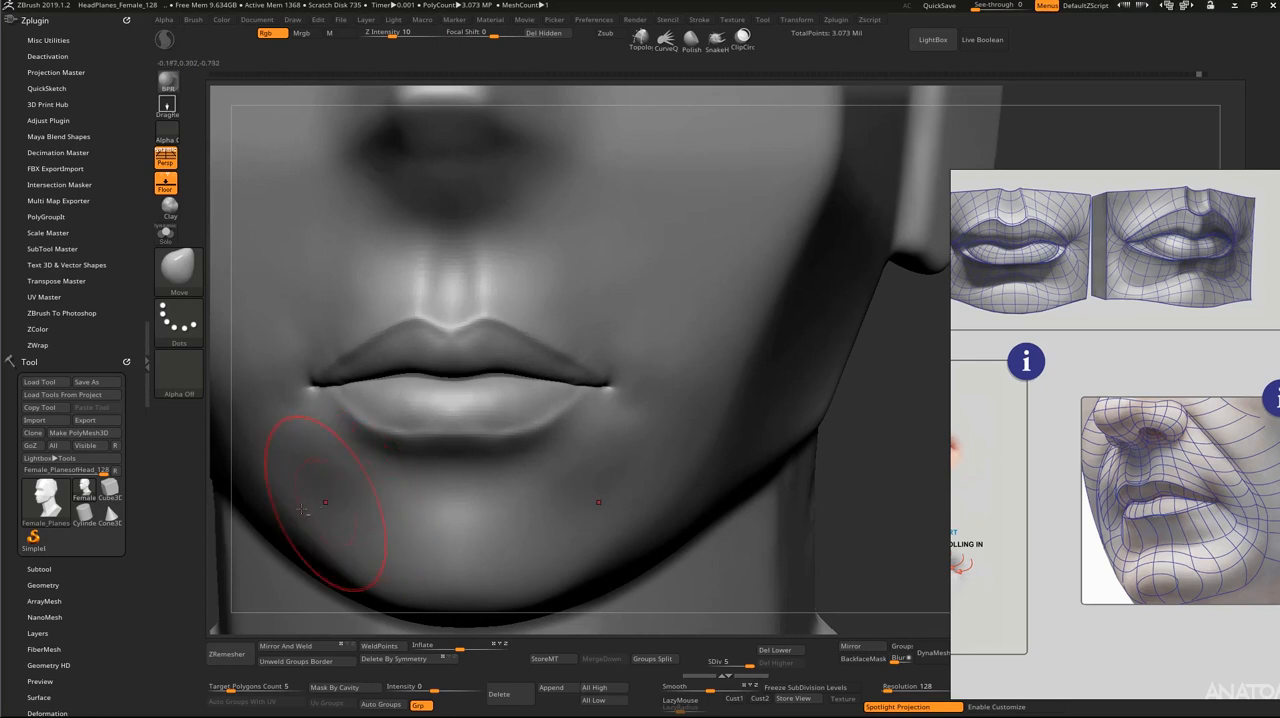
Step: Adjust the area around the mouth corners with a resized Move brush and check the lips from below
left_click_drag(214, 504, 305, 513, "alt")
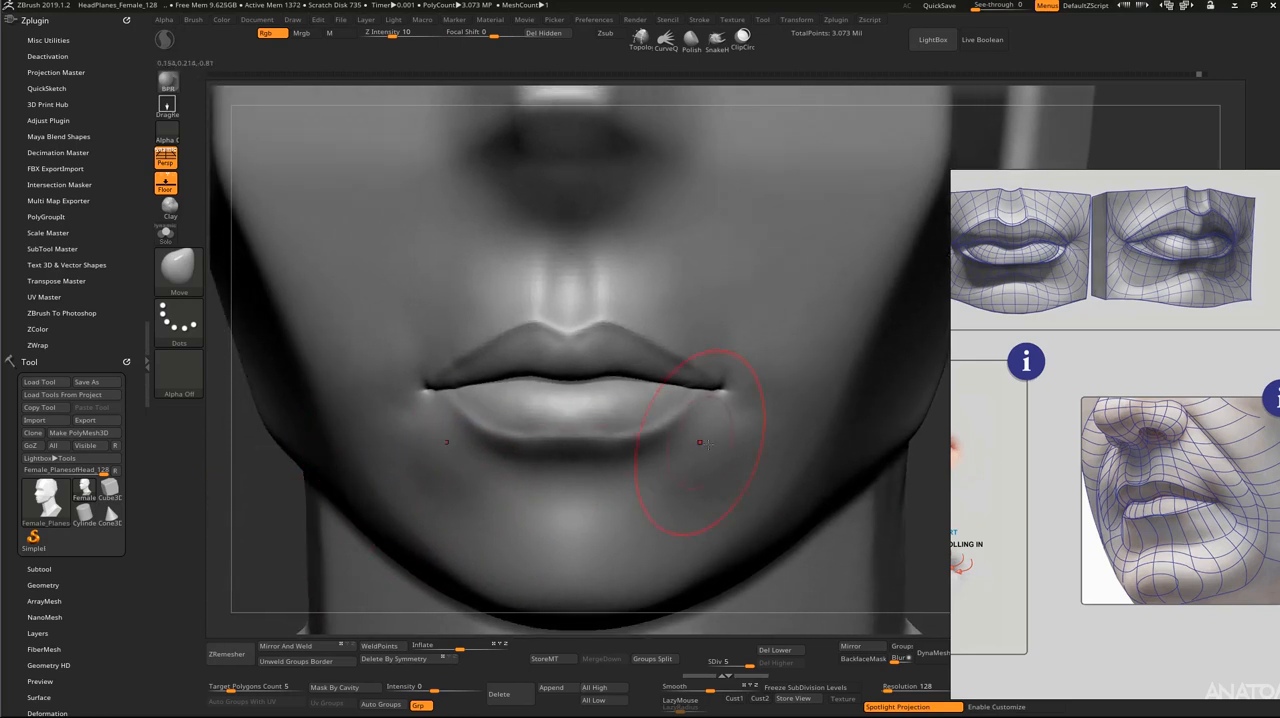
key("s")
left_click_drag(737, 397, 728, 396)
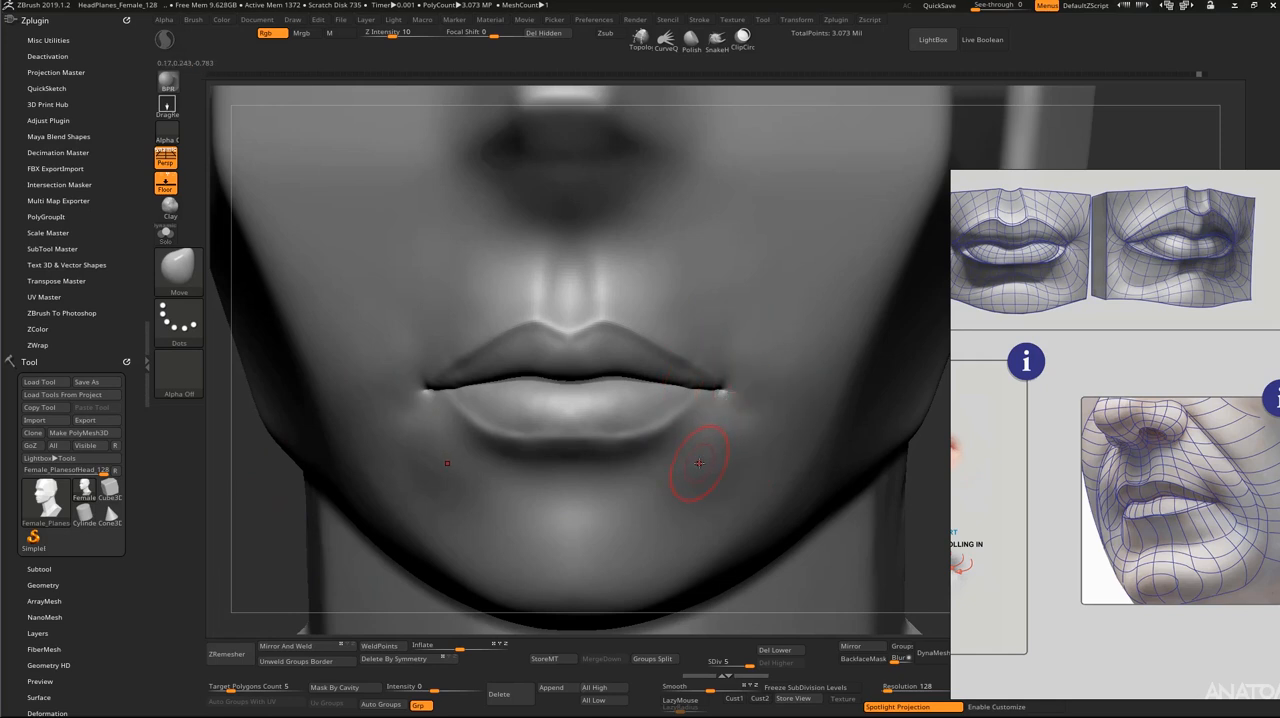
left_click_drag(922, 504, 948, 640)
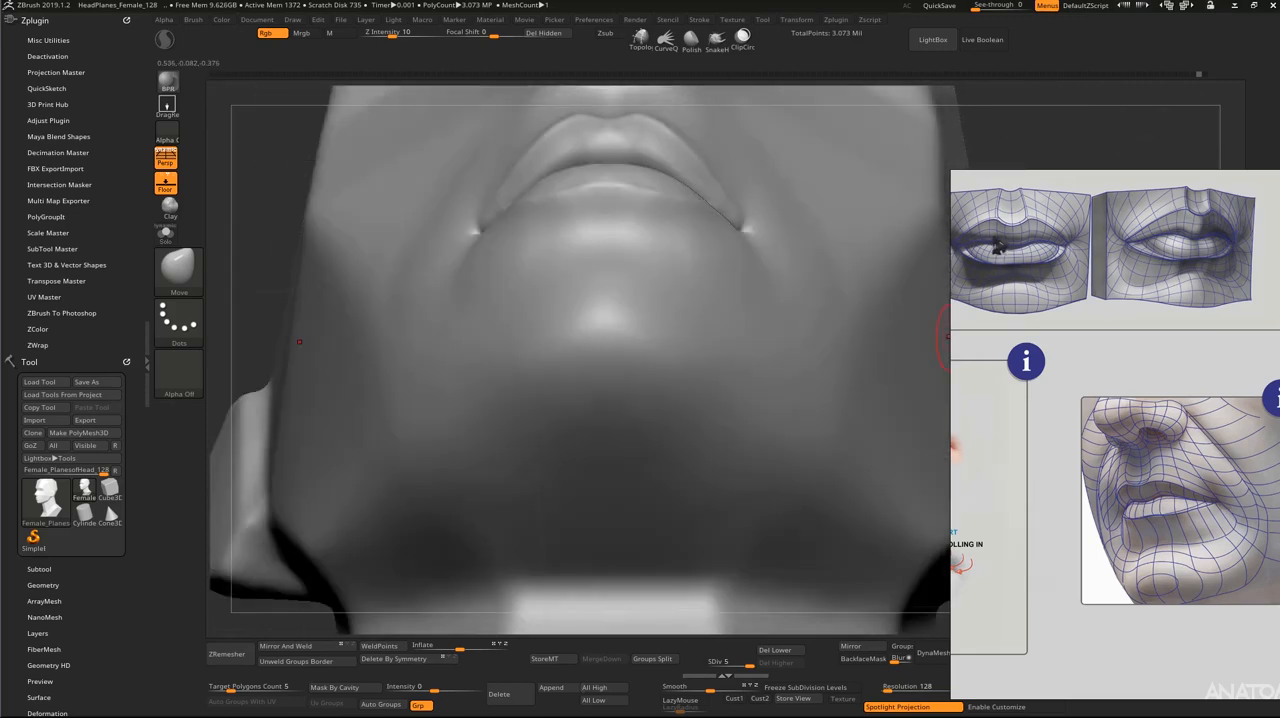
Step: Lower the head to subdivision level 3 and reshape the lower lip from below with a resized Move brush
left_click_drag(1040, 149, 1025, 345, "alt")
mouse_move(988, 155)
left_mouse_down("alt")
mouse_move(963, 206)
mouse_move(871, 240)
left_mouse_up("alt")
key("shift+d")
mouse_move(558, 392)
left_mouse_down("shift")
mouse_move(531, 426)
mouse_move(550, 417)
mouse_move(535, 403)
left_mouse_up("shift")
key("shift+d")
key("s")
key("s")
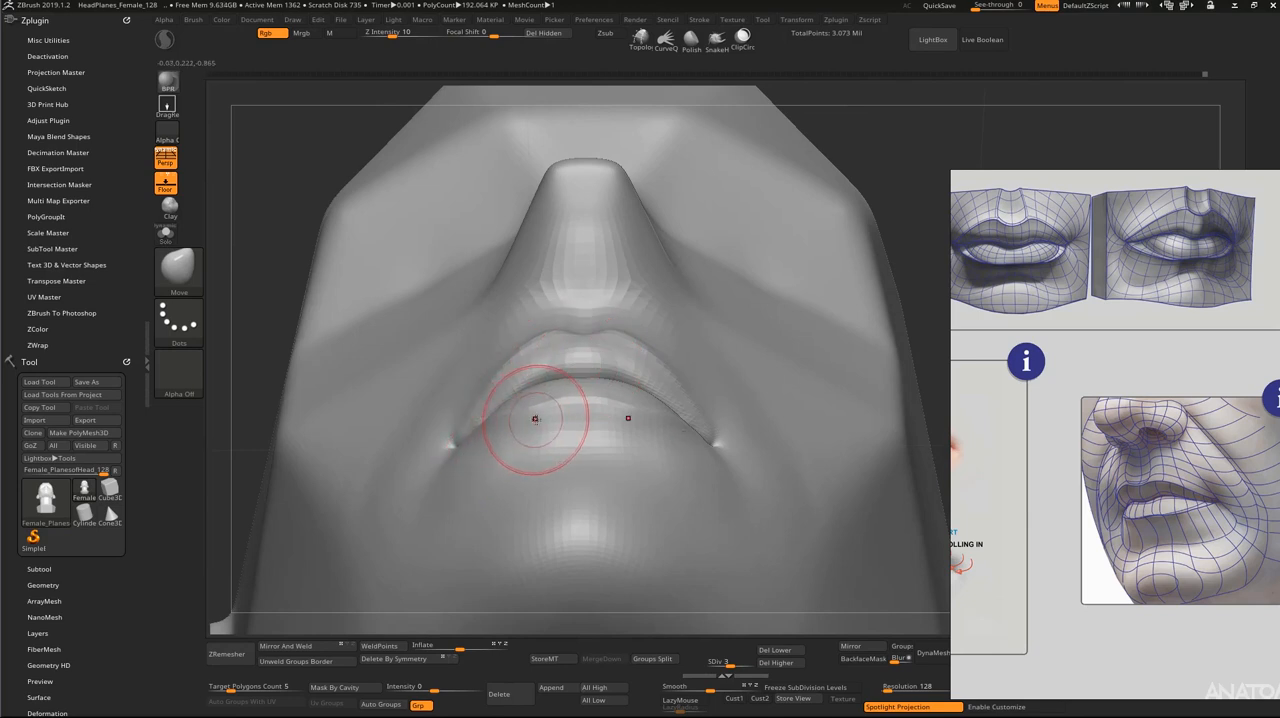
left_click_drag(535, 407, 529, 381)
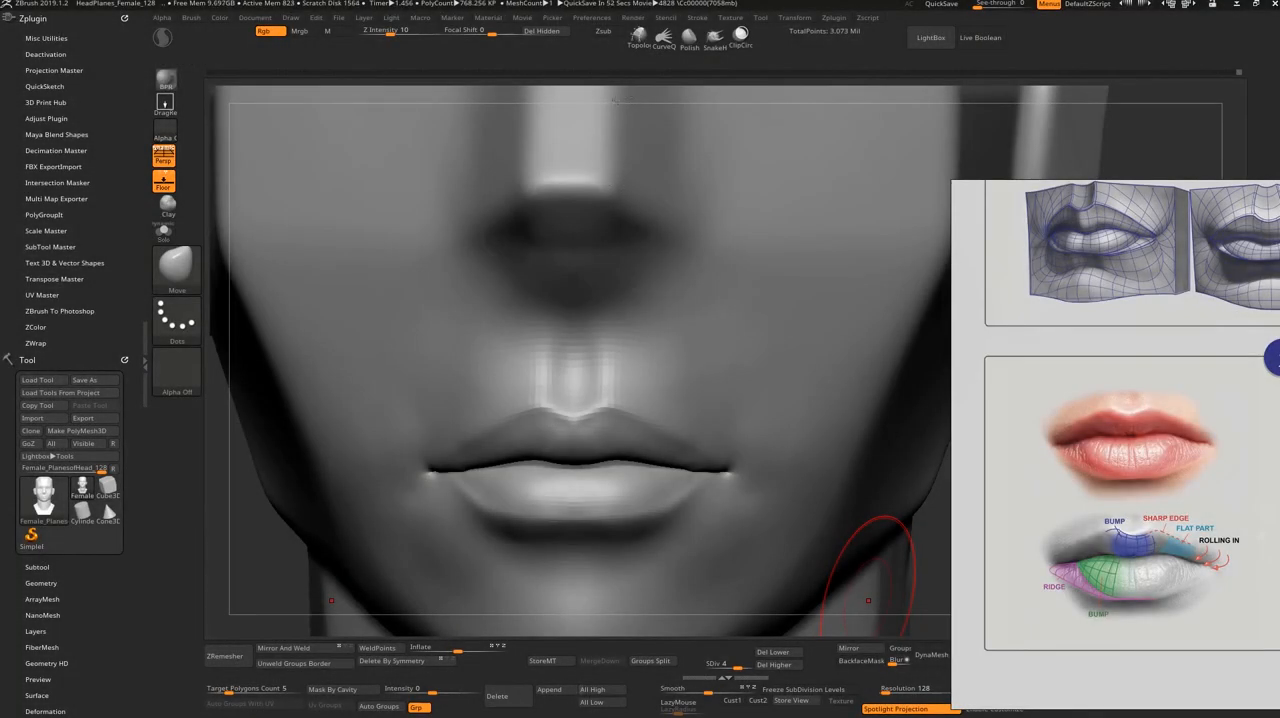
Step: Adjust the upper lip's shape from the front at subdivision level 4 with a resized Move brush
left_click_drag(622, 90, 623, 89)
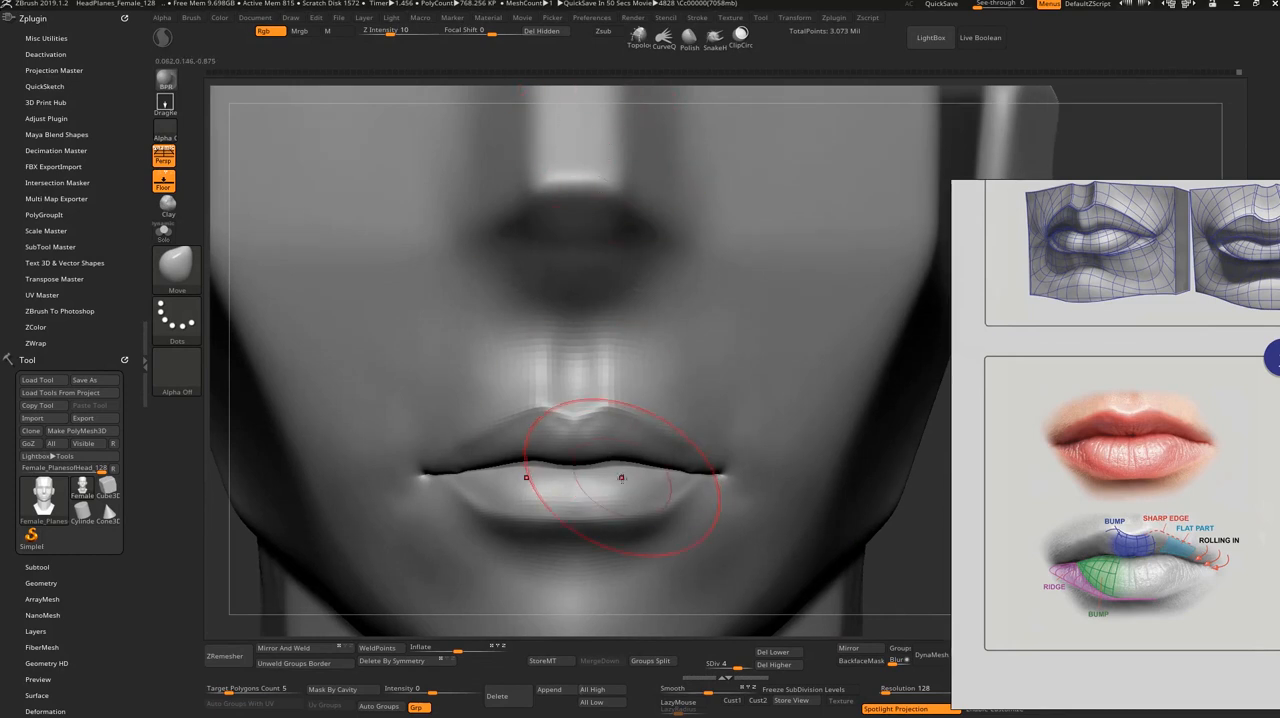
key("s")
mouse_move(600, 438)
left_mouse_down()
mouse_move(609, 431)
mouse_move(575, 441)
left_mouse_up()
key("s")
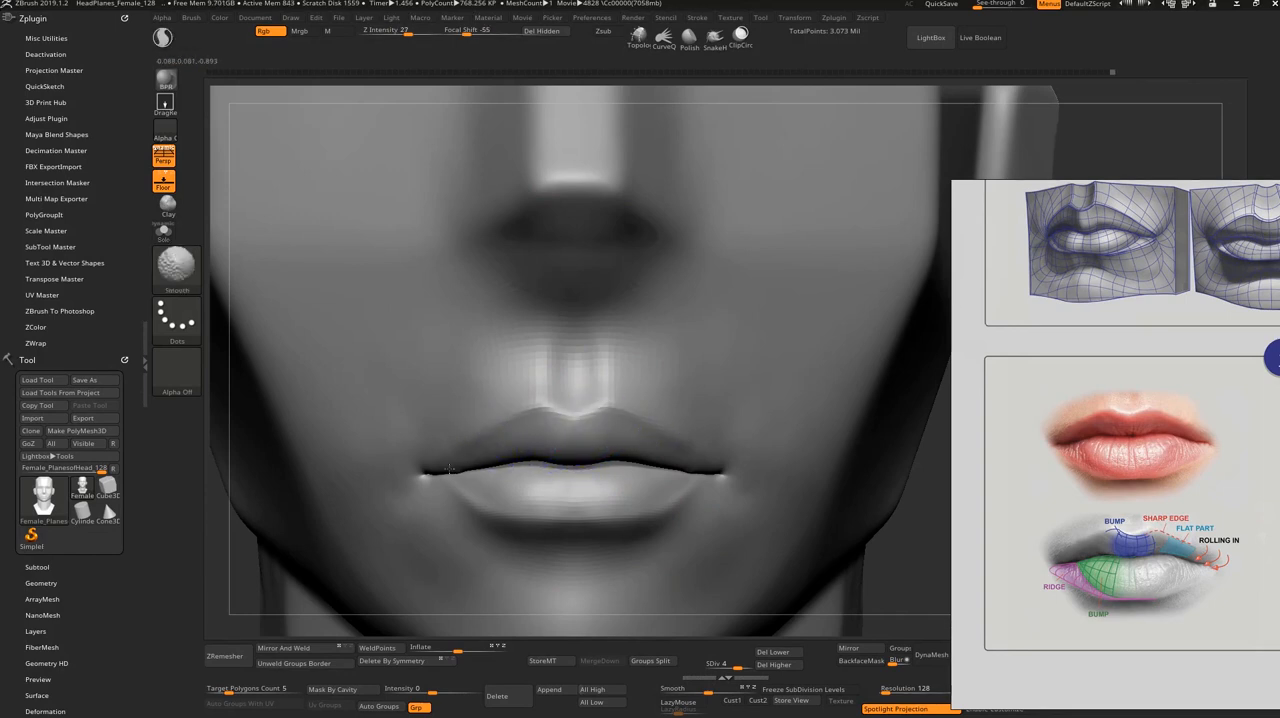
mouse_move(490, 430)
left_mouse_down("shift")
mouse_move(438, 461)
mouse_move(498, 412)
left_mouse_up("shift")
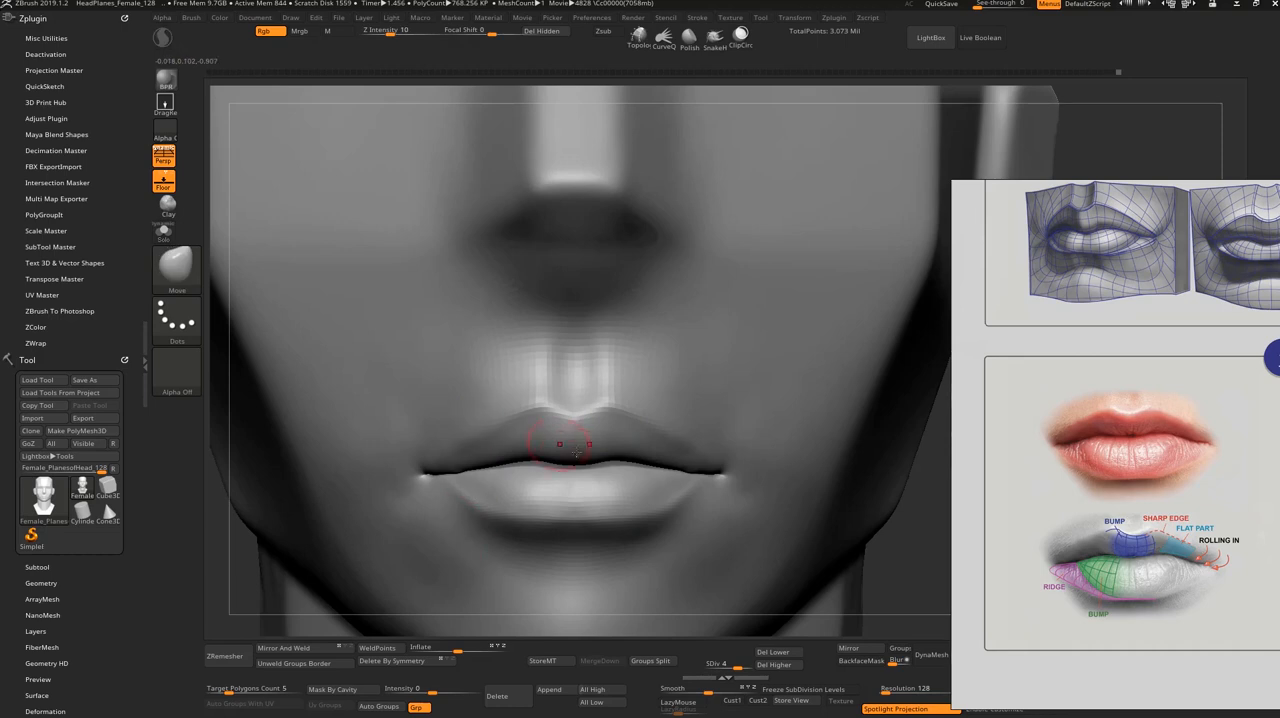
Step: Define the upper lip's outer edges toward the mouth corners with a resized DamStandard brush
mouse_move(939, 535)
left_mouse_down("alt")
mouse_move(917, 451)
mouse_move(906, 492)
mouse_move(948, 531)
mouse_move(944, 588)
left_mouse_up("alt")
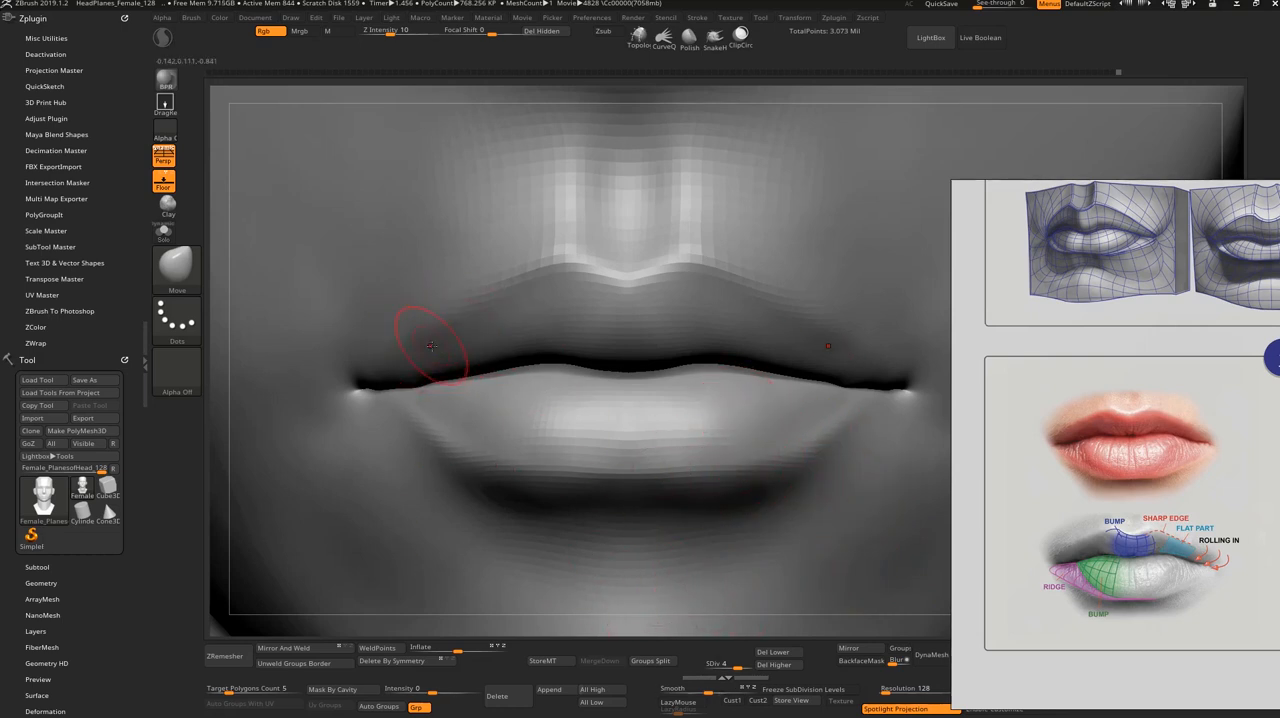
key("b")
key("d")
key("s")
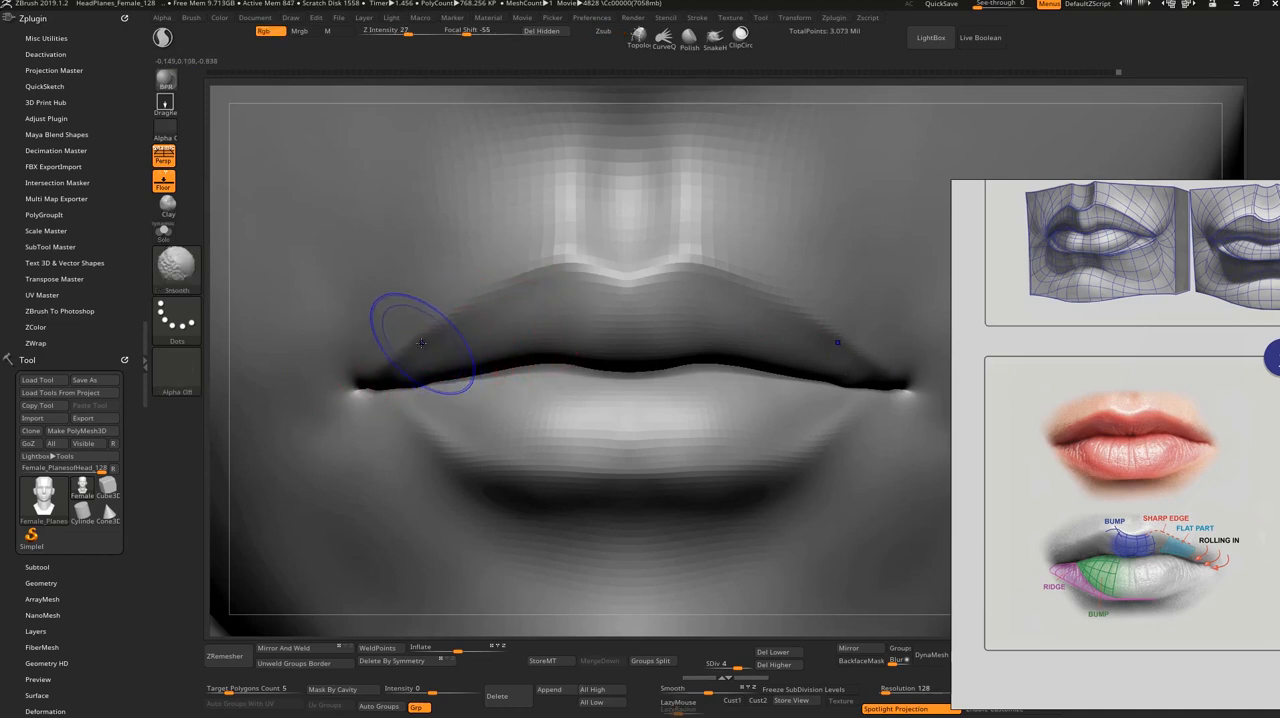
key("s")
left_click_drag(412, 341, 370, 366, "shift")
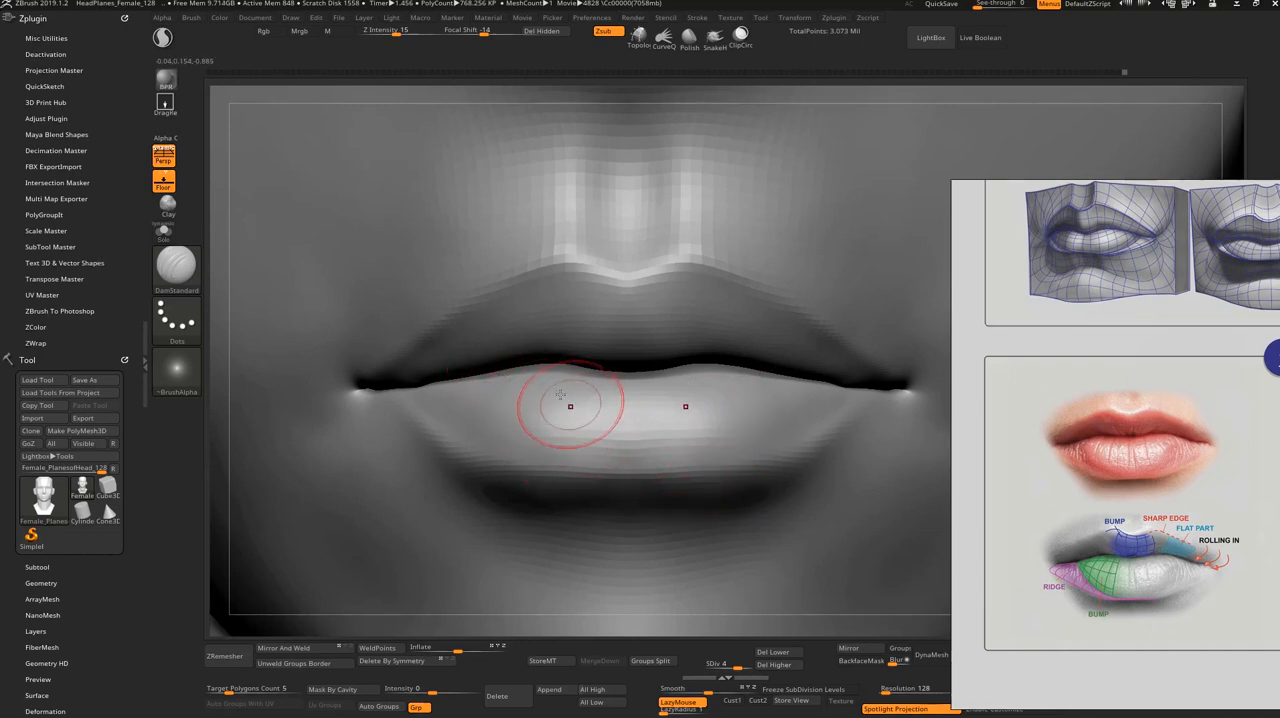
Step: Isolate the lower lip and start building its two central bumps with the ClayBuildup brush
key("ctrl")
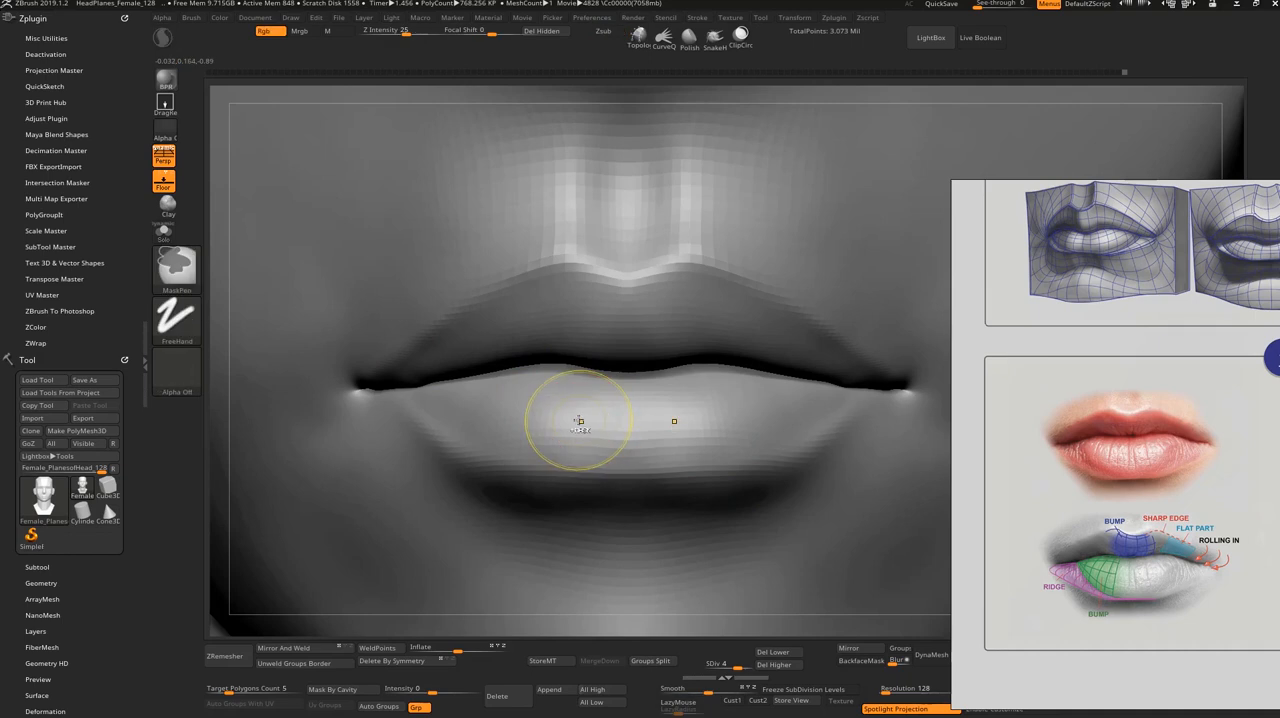
left_click(566, 418, "ctrl+shift")
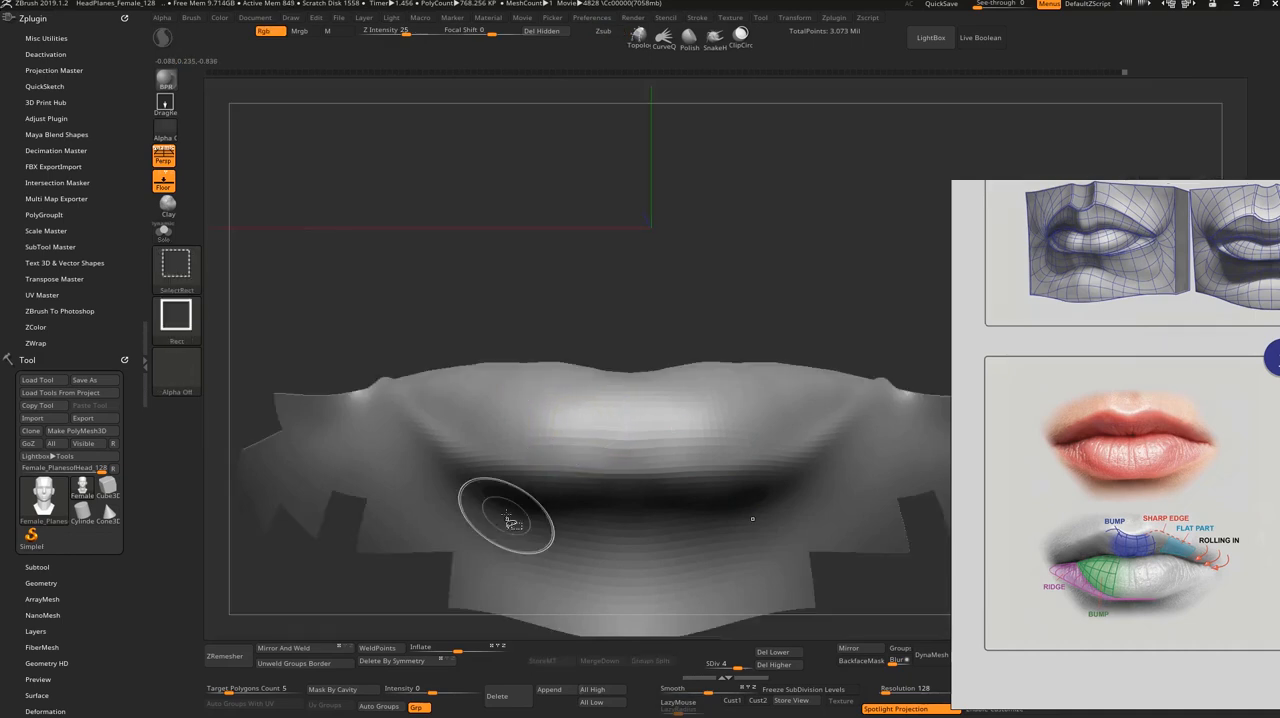
left_click_drag(612, 325, 600, 383)
key("b")
key("c")
key("b")
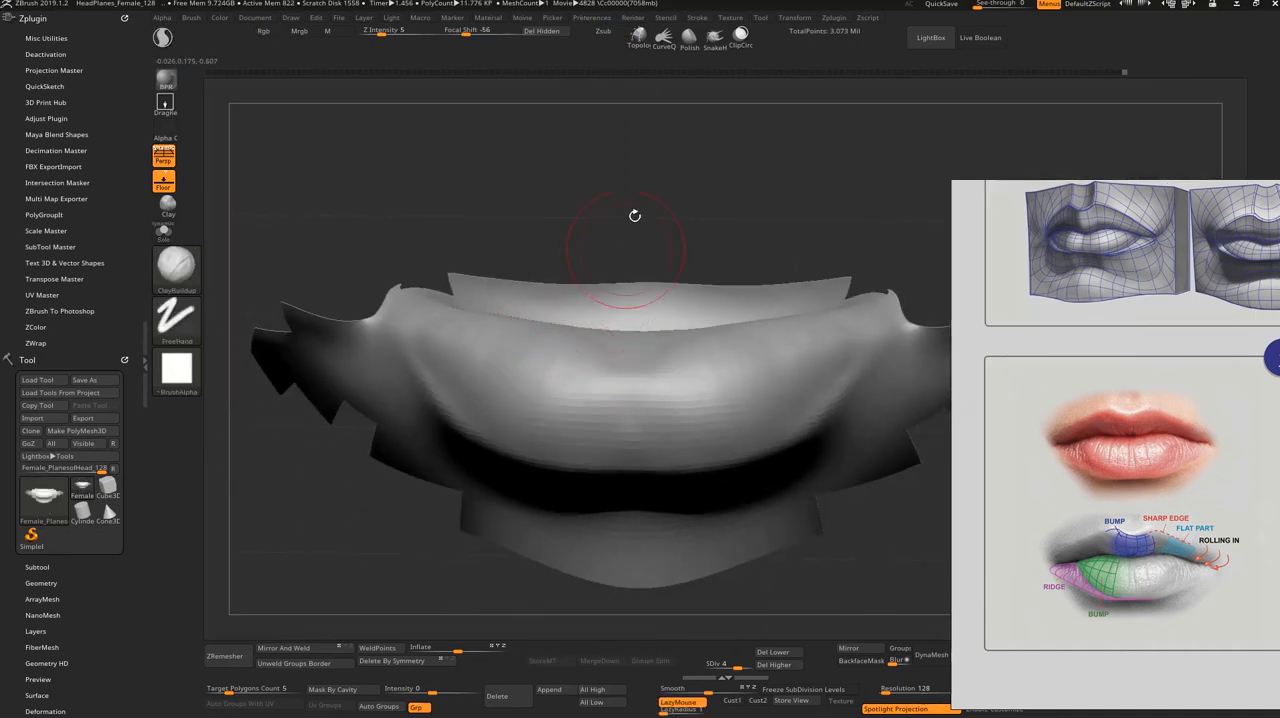
mouse_move(634, 214)
left_mouse_down("alt")
mouse_move(646, 266)
mouse_move(584, 264)
left_mouse_up("alt")
left_click_drag(526, 430, 506, 379)
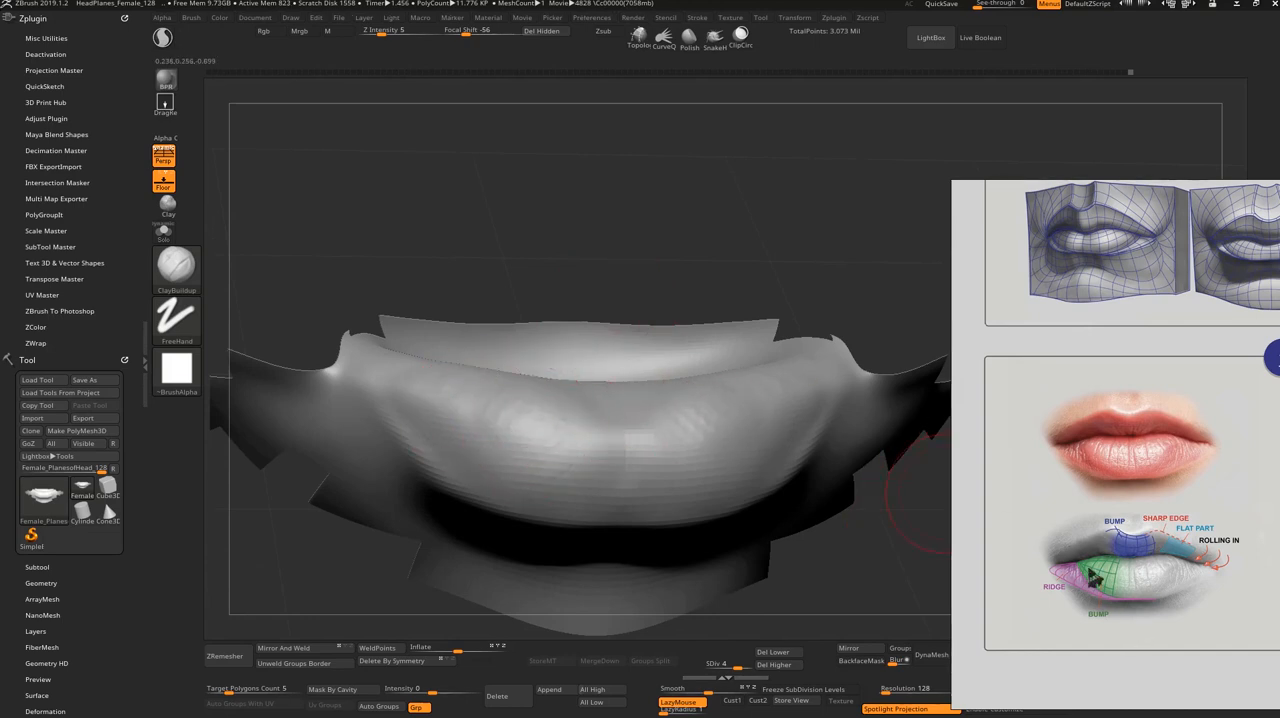
Step: Build up and smooth the two bumps on the isolated lower lip, working from above, front and side
left_click_drag(537, 257, 543, 196, "shift")
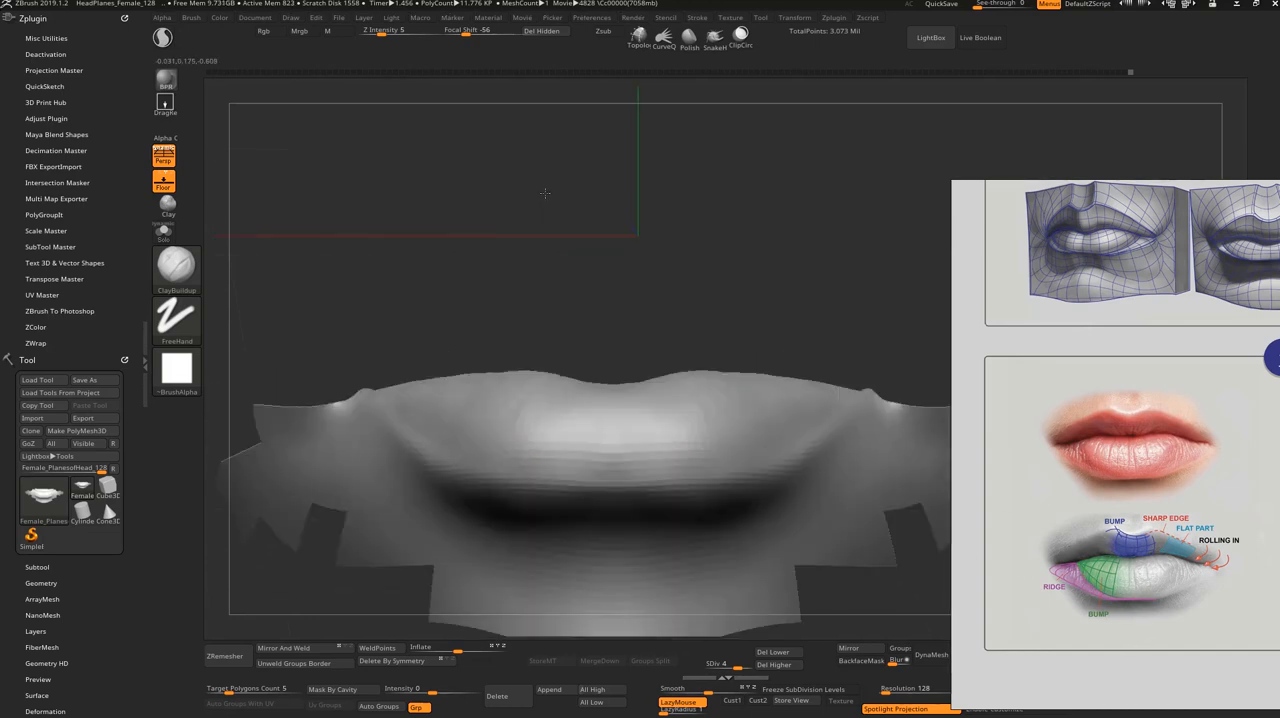
left_click_drag(546, 277, 541, 324)
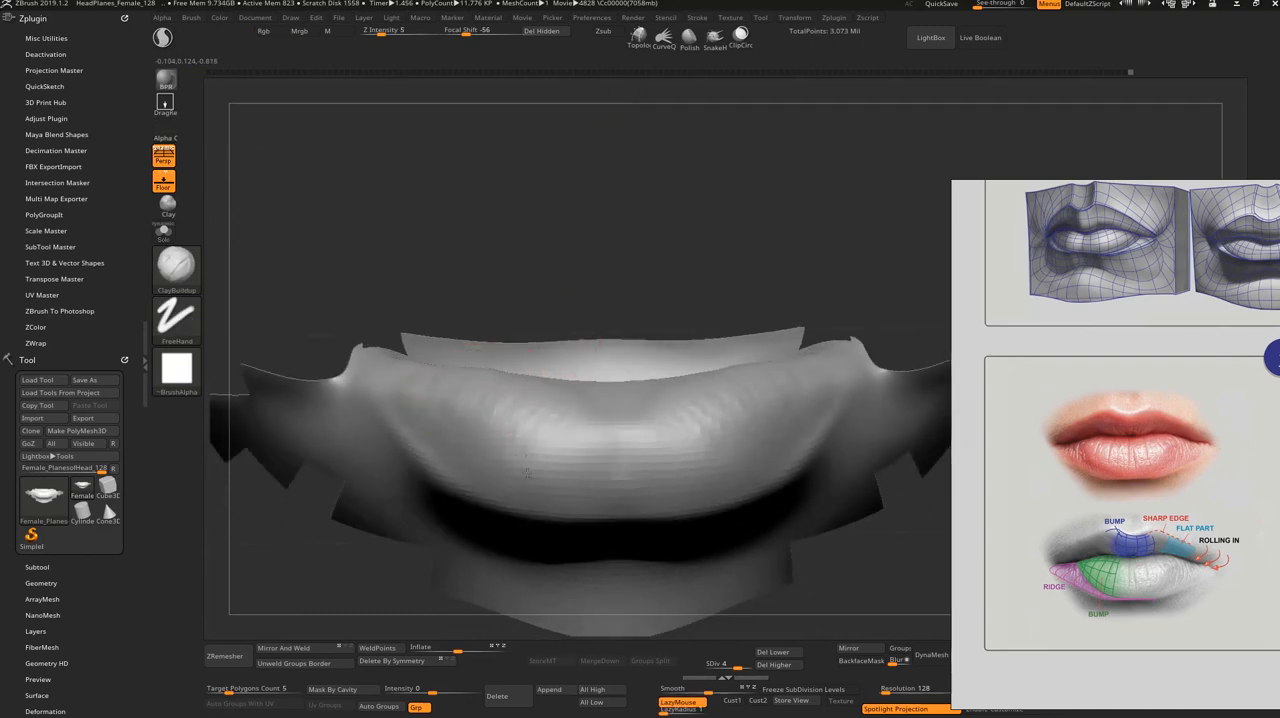
mouse_move(569, 465)
left_mouse_down()
mouse_move(600, 425)
mouse_move(597, 398)
mouse_move(568, 413)
left_mouse_up()
right_click_drag(590, 350, 569, 395)
left_click_drag(472, 519, 474, 462)
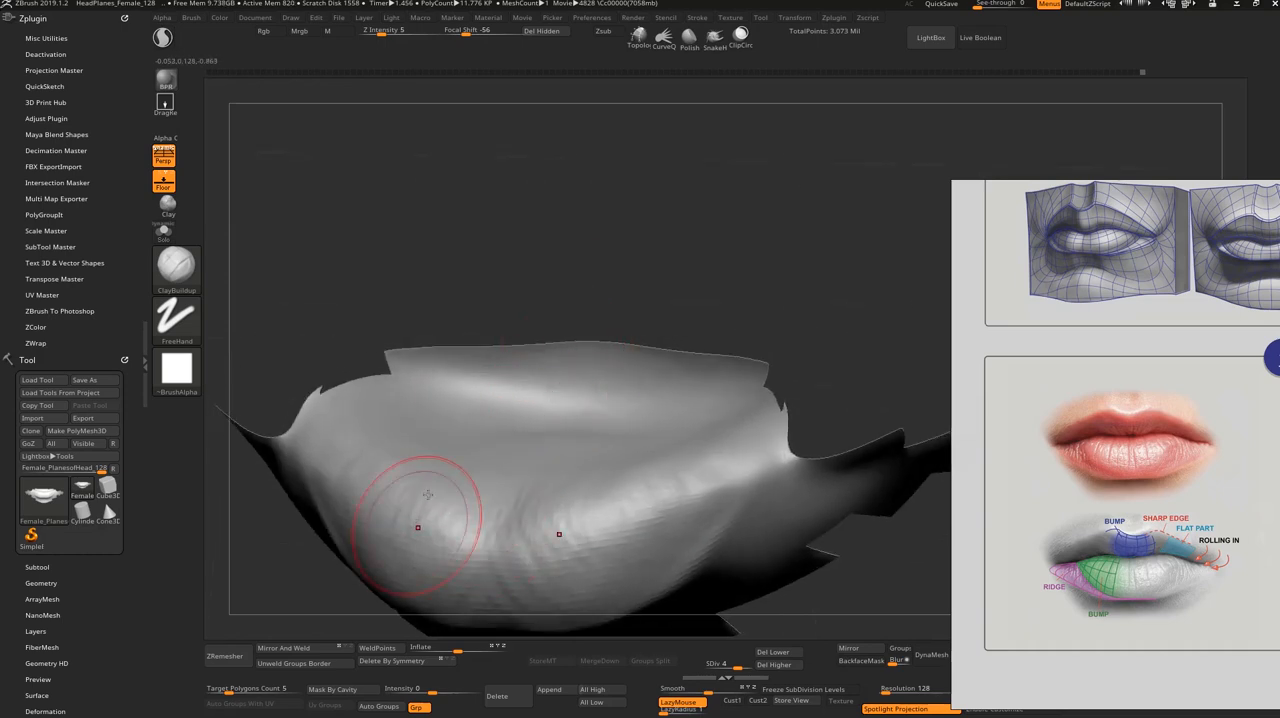
mouse_move(417, 526)
left_mouse_down()
mouse_move(424, 482)
mouse_move(416, 540)
left_mouse_up()
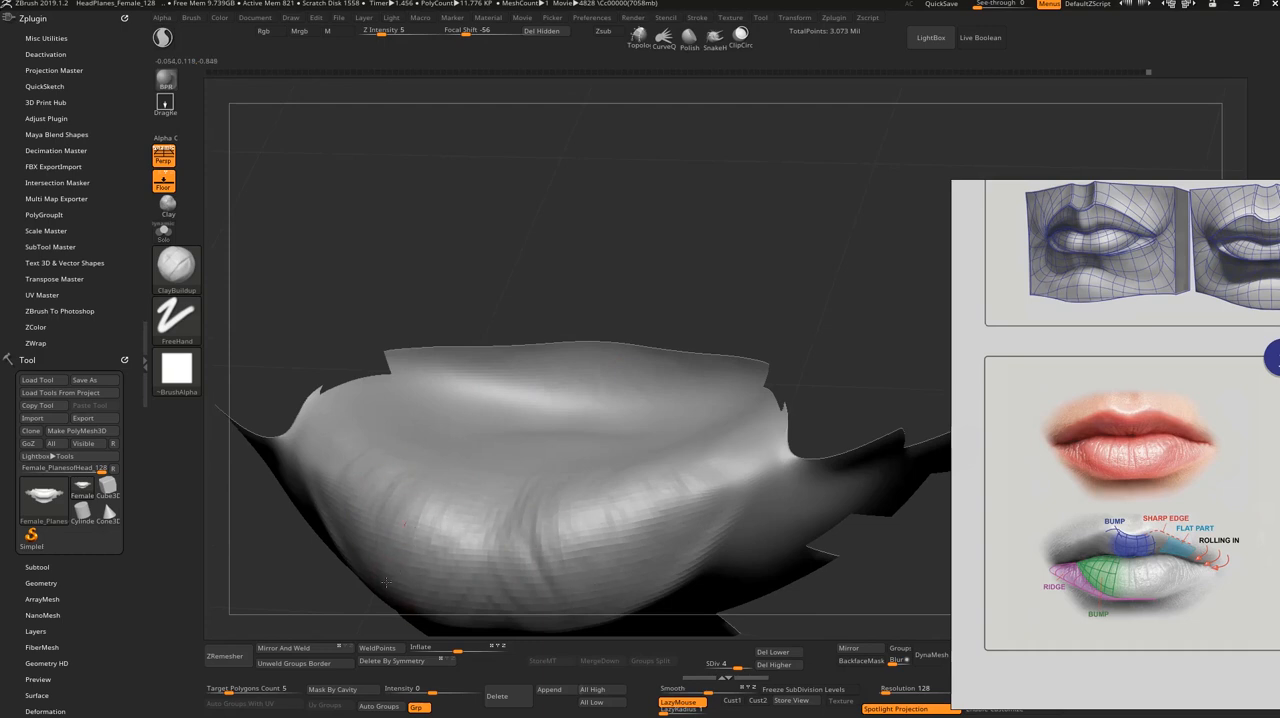
mouse_move(386, 582)
left_mouse_down()
mouse_move(416, 500)
mouse_move(382, 484)
left_mouse_up()
left_click_drag(477, 280, 501, 340, "shift")
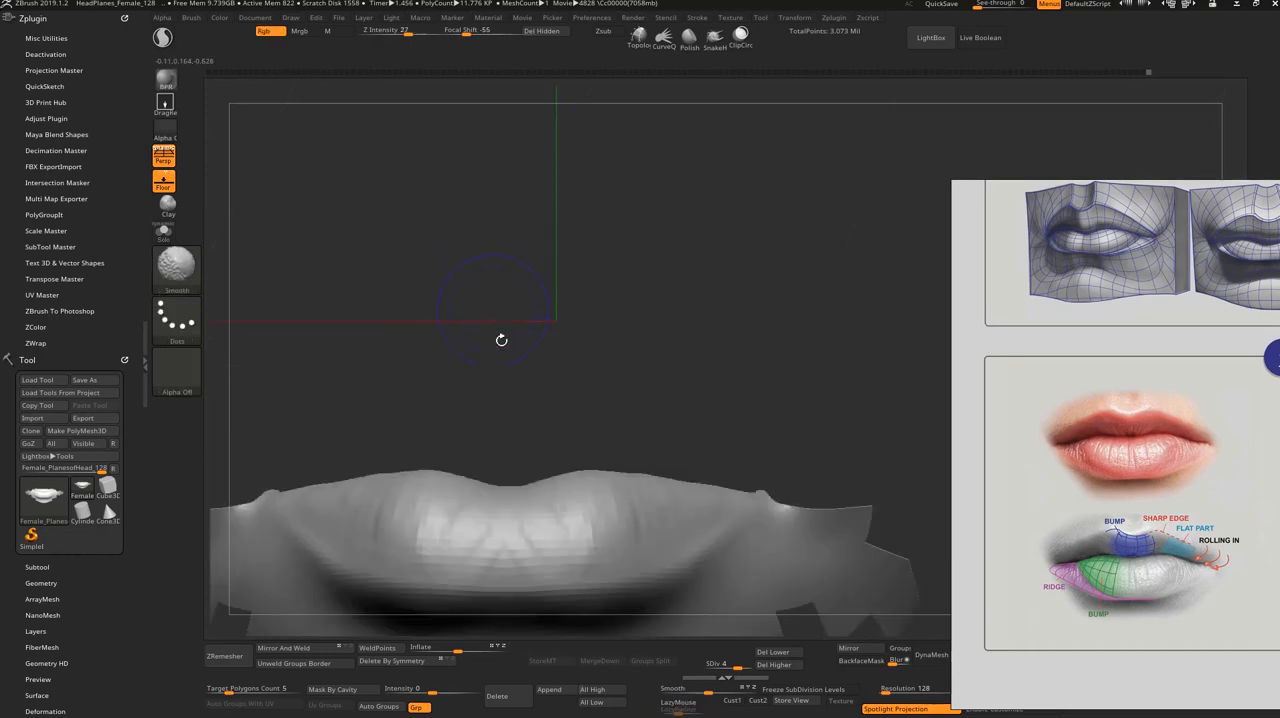
left_click_drag(689, 374, 503, 514)
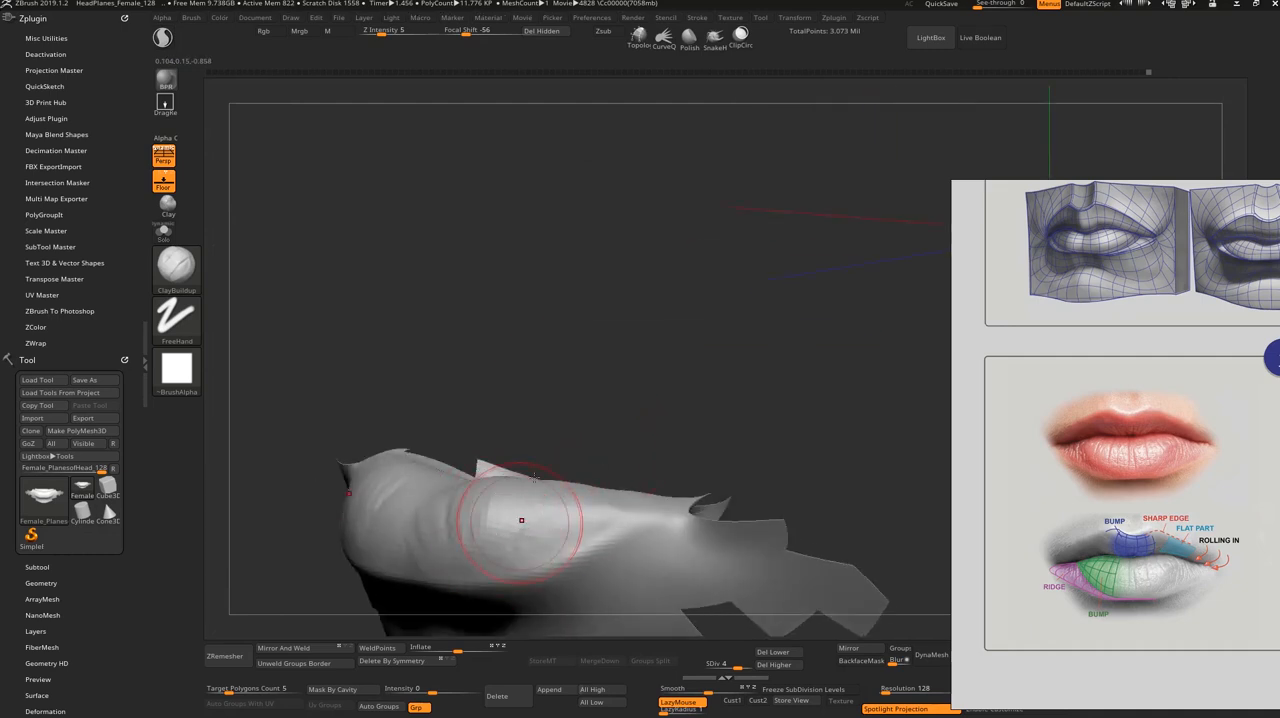
Step: Unhide the full head, undo the last change and check the lower lip's volumes from the front
left_click_drag(575, 440, 640, 379, "shift")
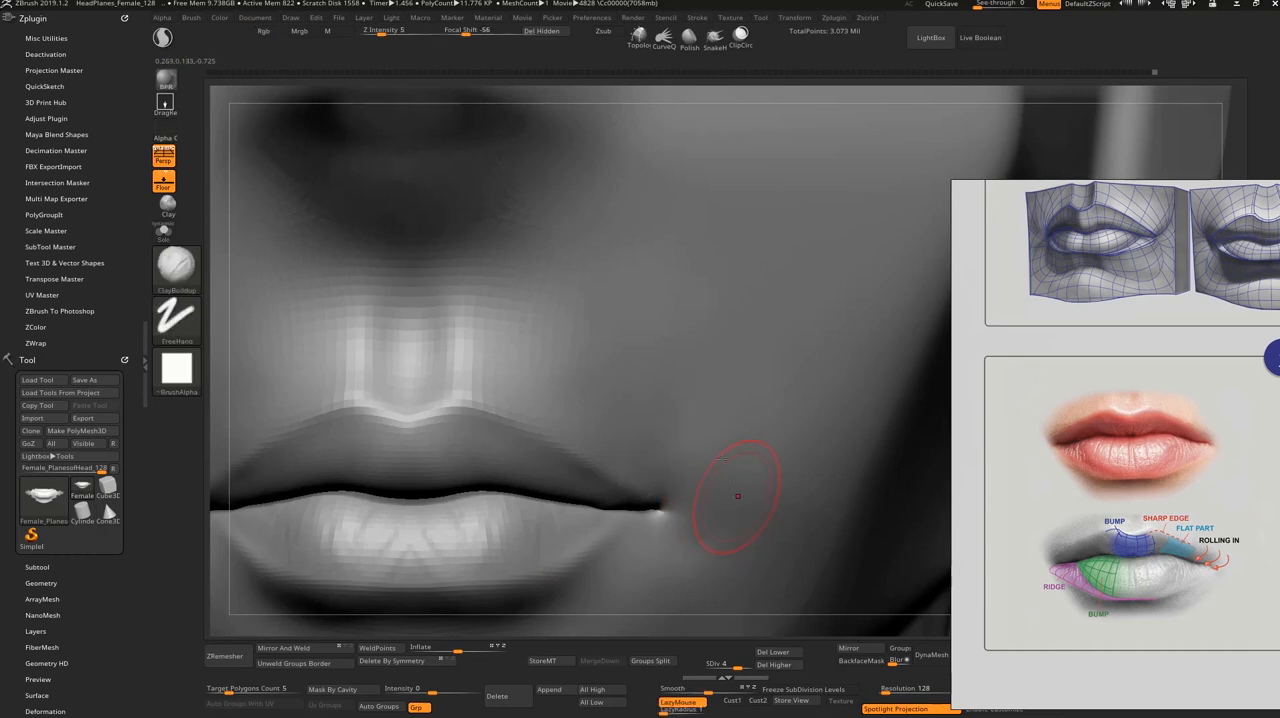
key("ctrl+z")
left_click_drag(692, 97, 622, 127, "alt")
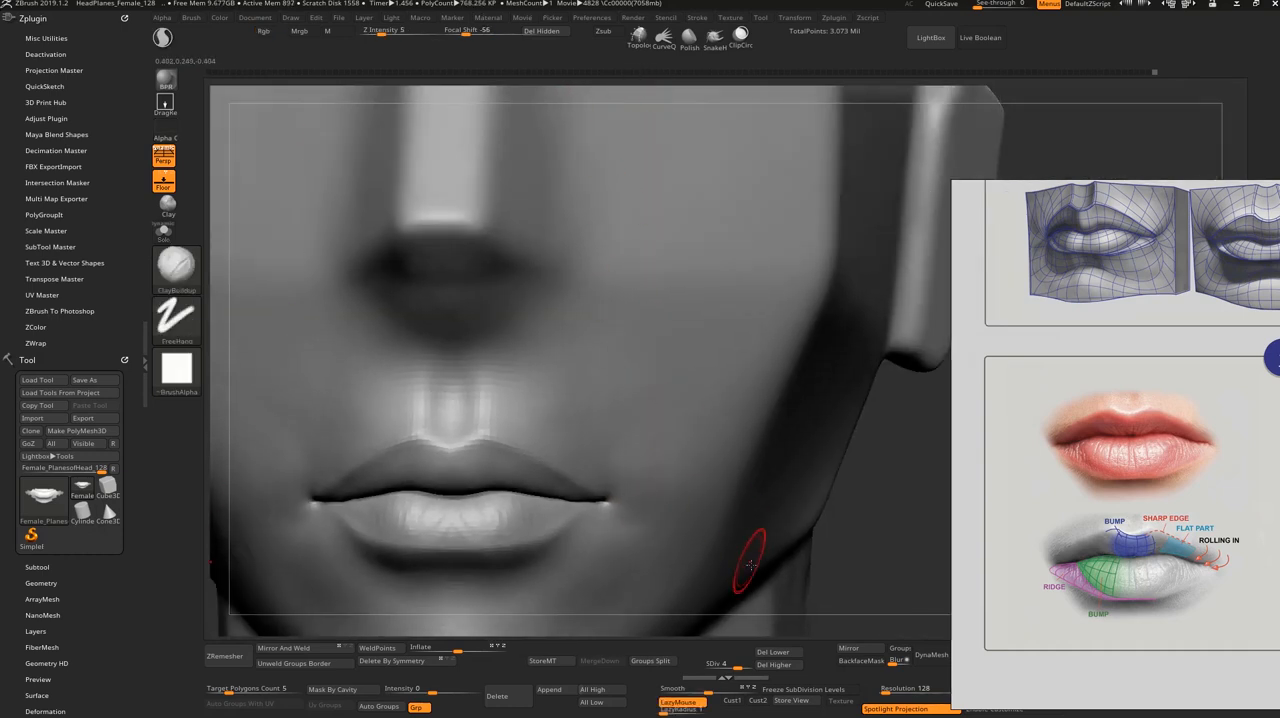
left_click_drag(846, 573, 853, 546)
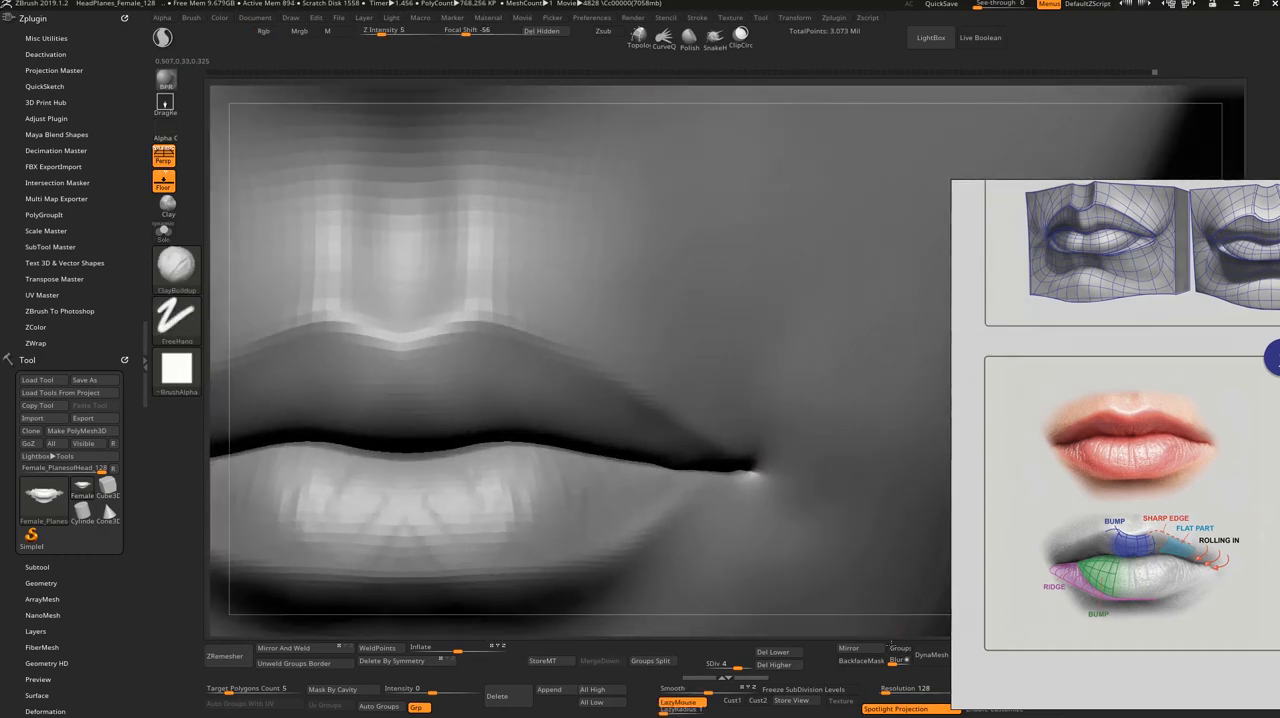
Step: Refine the two lower-lip bumps and the groove between them with a resized ClayBuildup brush
mouse_move(363, 475)
left_mouse_down()
mouse_move(343, 486)
mouse_move(372, 500)
mouse_move(350, 508)
mouse_move(384, 526)
left_mouse_up()
left_click_drag(386, 528, 377, 486)
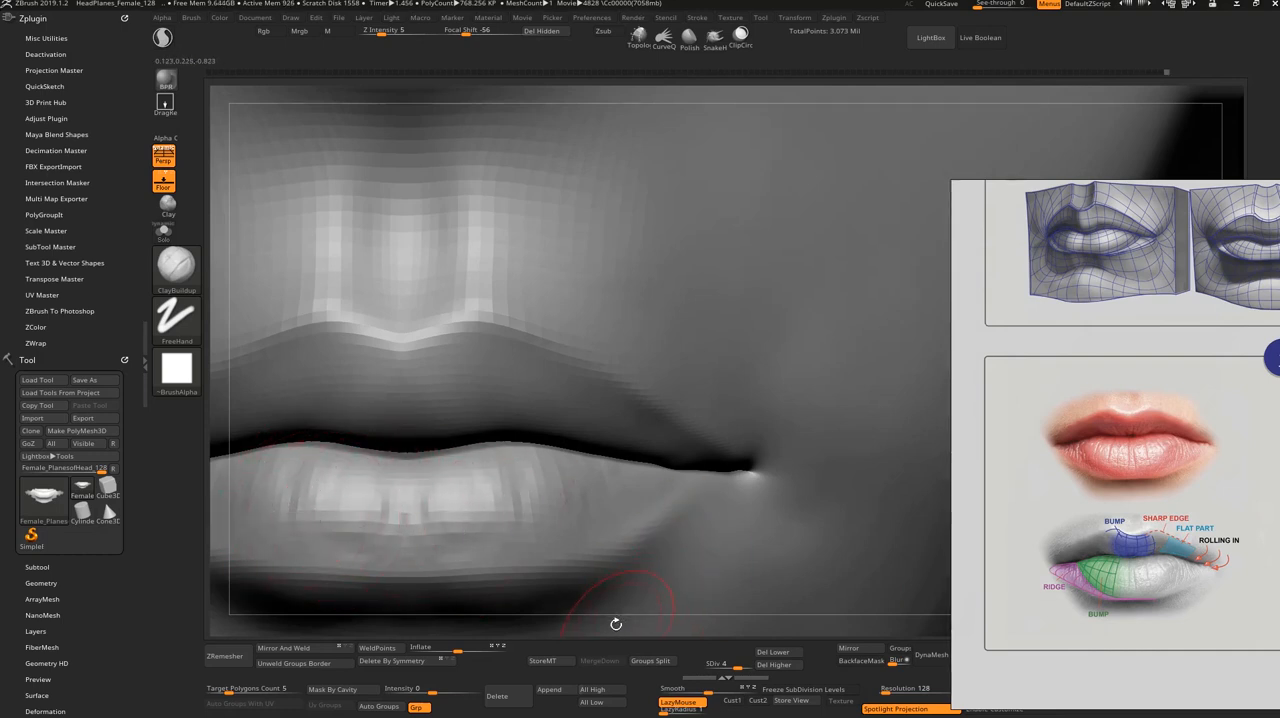
left_click_drag(616, 624, 609, 609)
key("s")
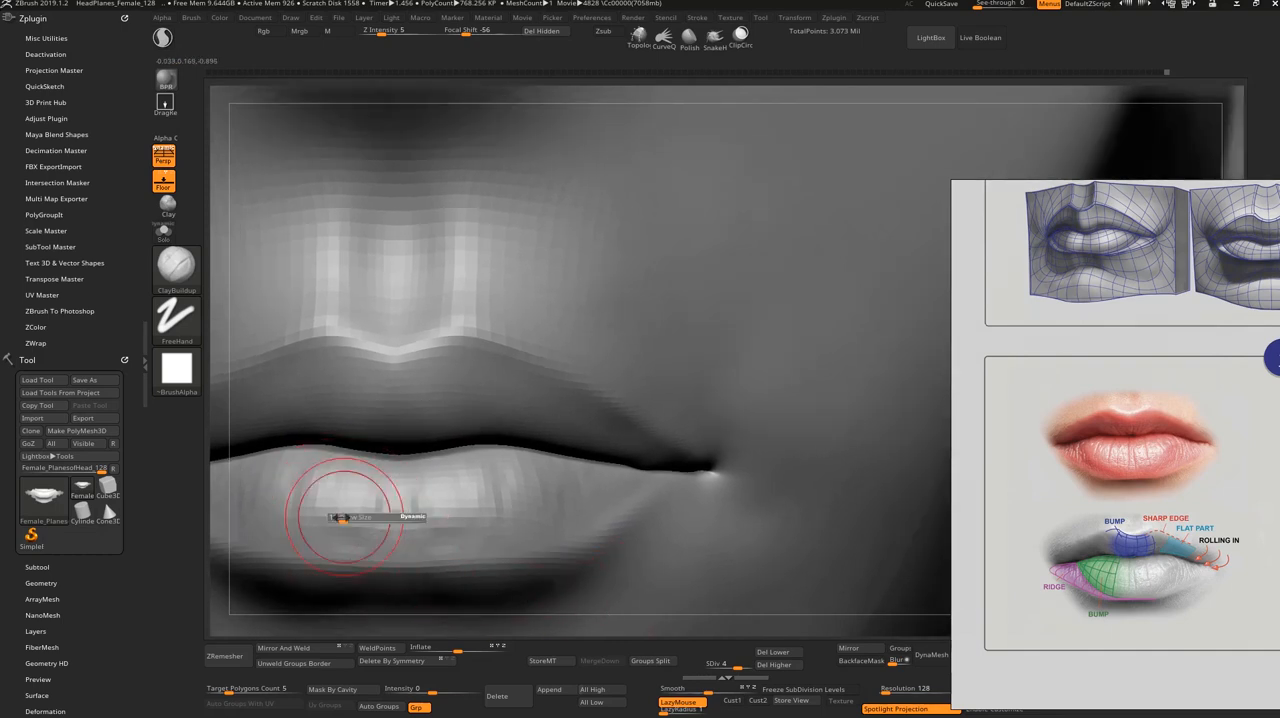
left_click_drag(343, 518, 343, 540)
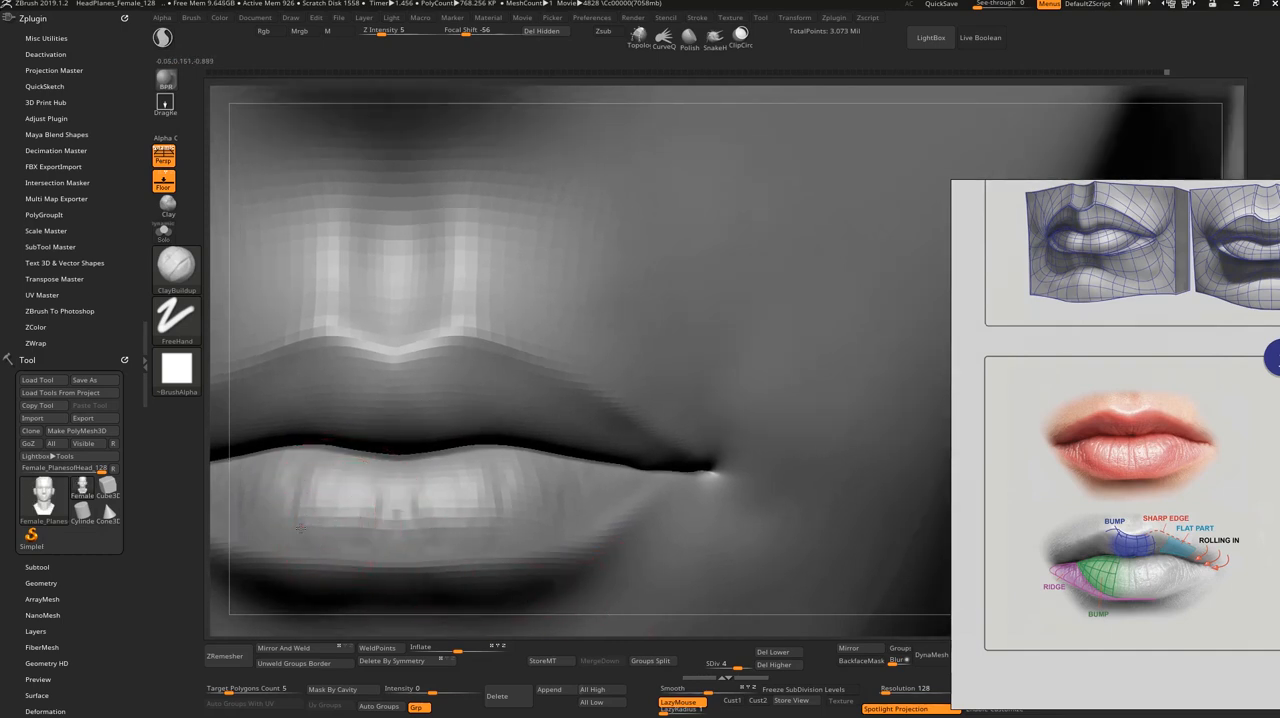
left_click_drag(544, 633, 517, 556, "alt")
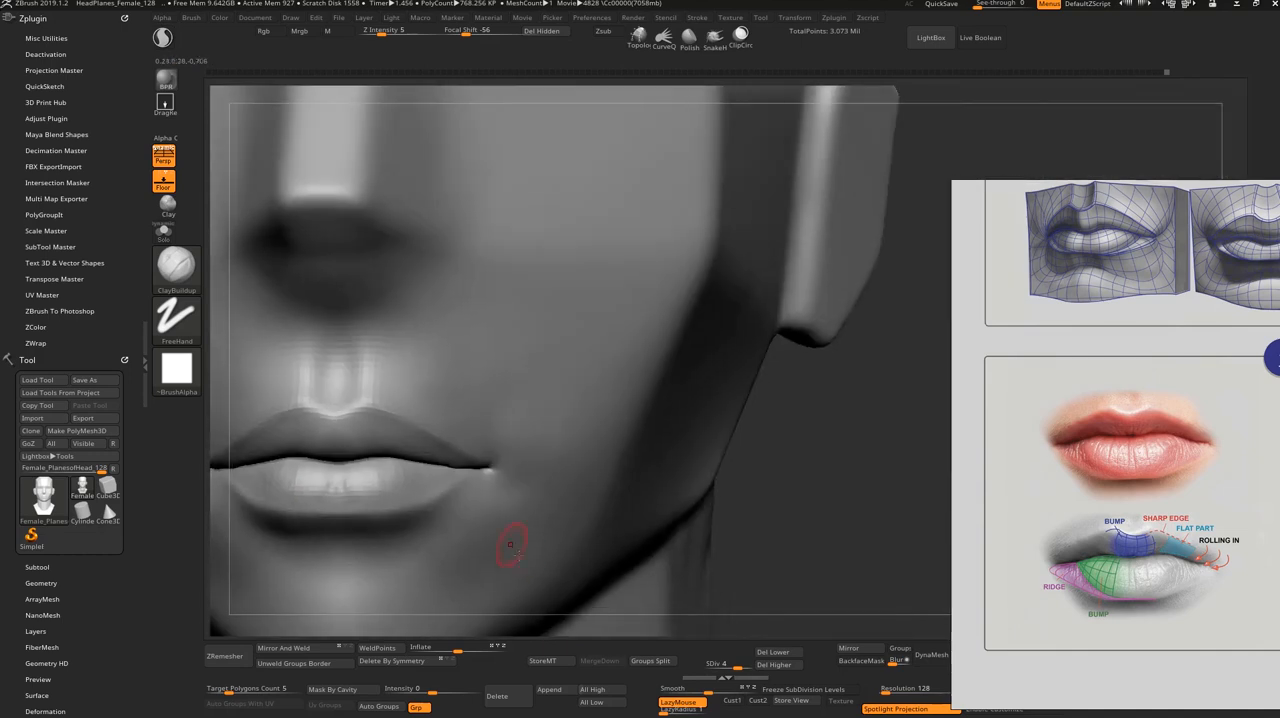
left_click_drag(813, 510, 865, 536)
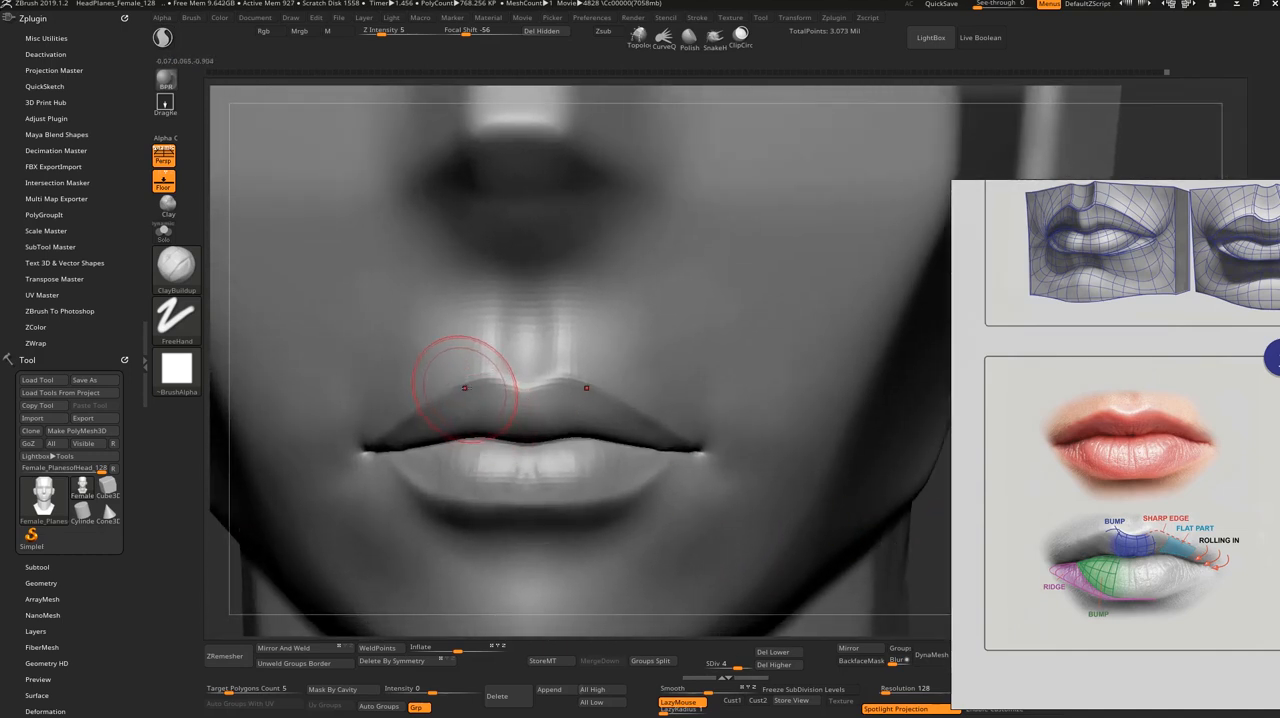
Step: Reshape the upper lip's outline beside the cupid's bow with a resized Move brush, undoing the first attempt
key("b")
key("m")
key("v")
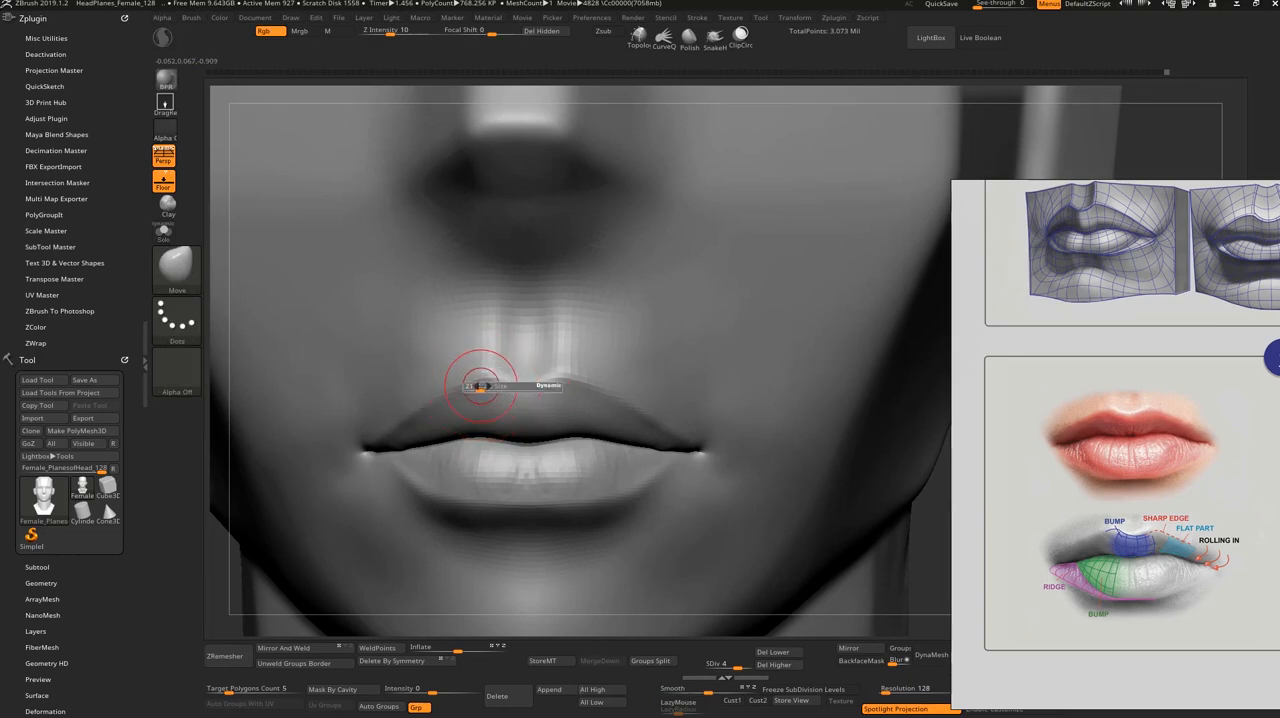
mouse_move(442, 350)
left_mouse_down()
mouse_move(488, 384)
mouse_move(471, 403)
mouse_move(434, 385)
left_mouse_up()
key("ctrl+z")
key("s")
key("s")
key("s")
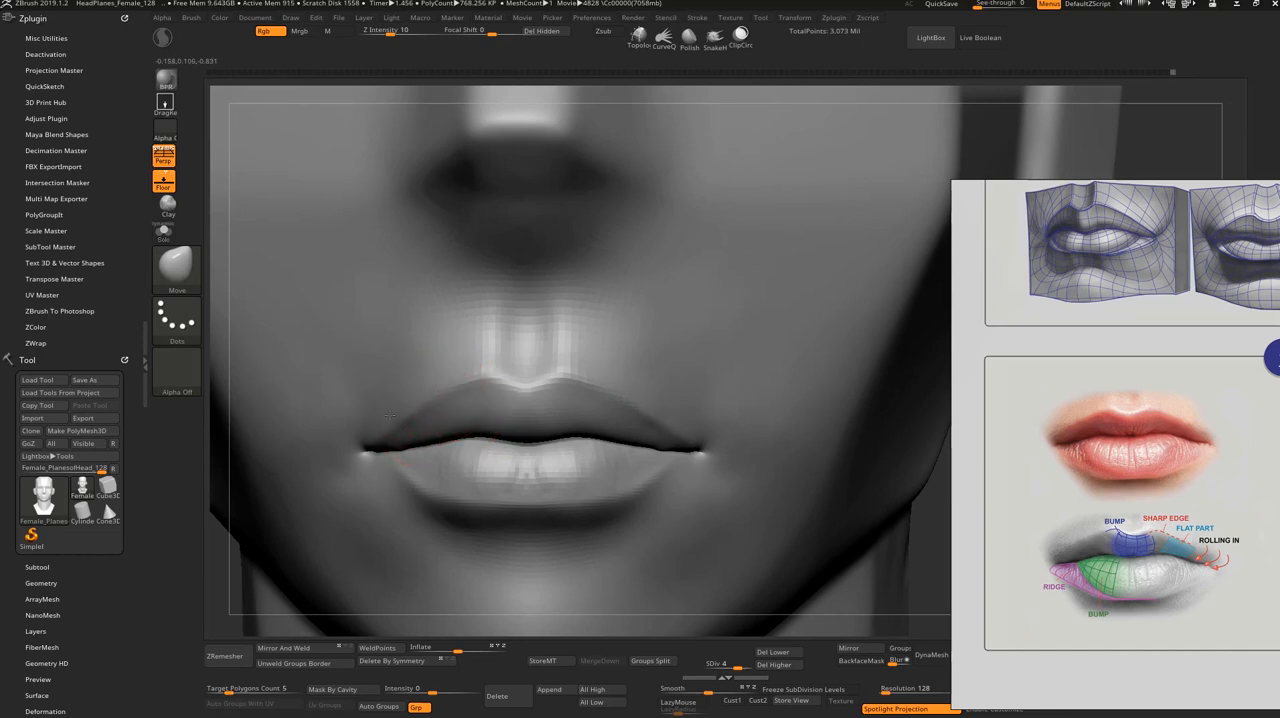
left_click_drag(449, 411, 451, 410)
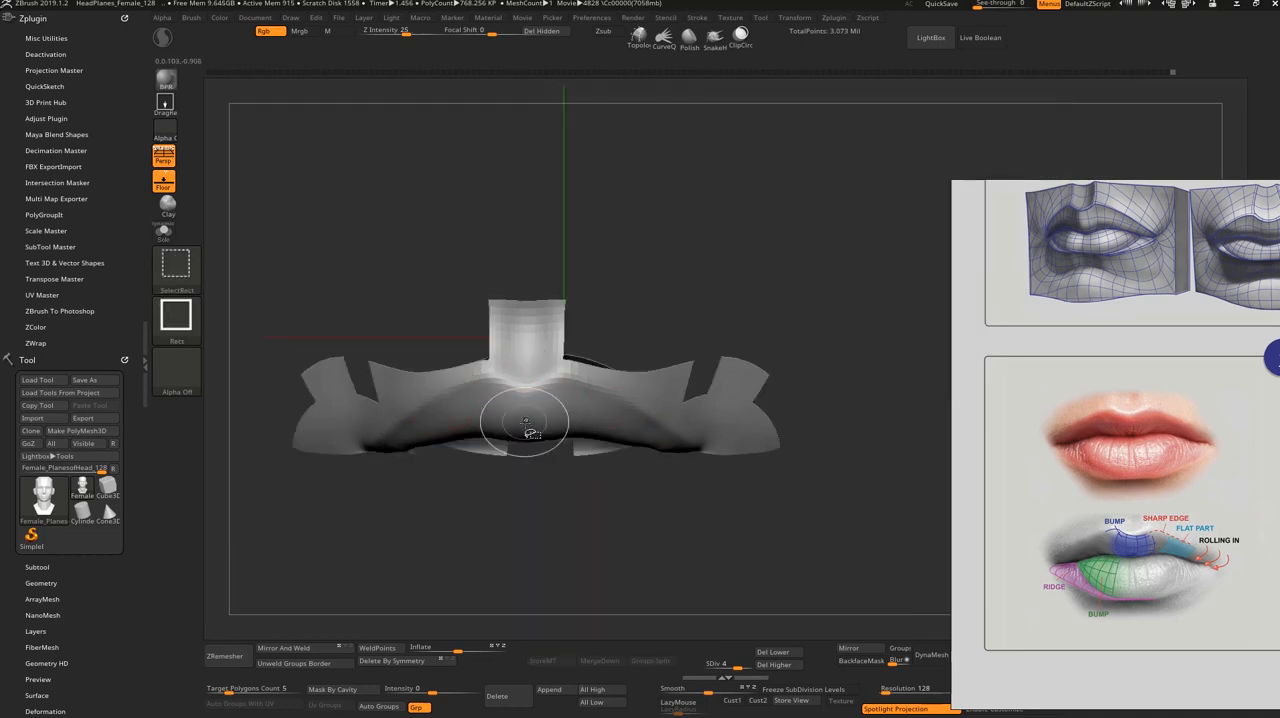
Step: Isolate the upper lip, build up its central bump with ClayBuildup and smooth the strokes
left_click(527, 423, "ctrl+shift")
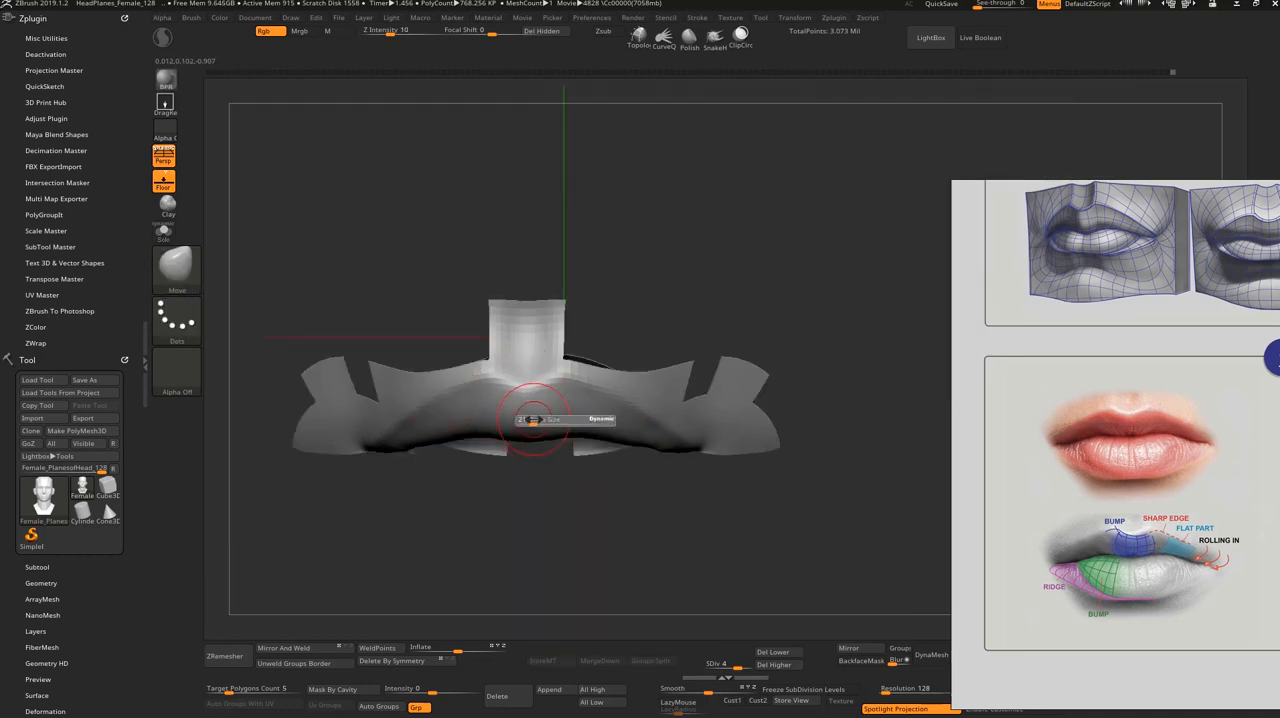
left_click_drag(517, 495, 514, 465)
key("b")
key("c")
key("b")
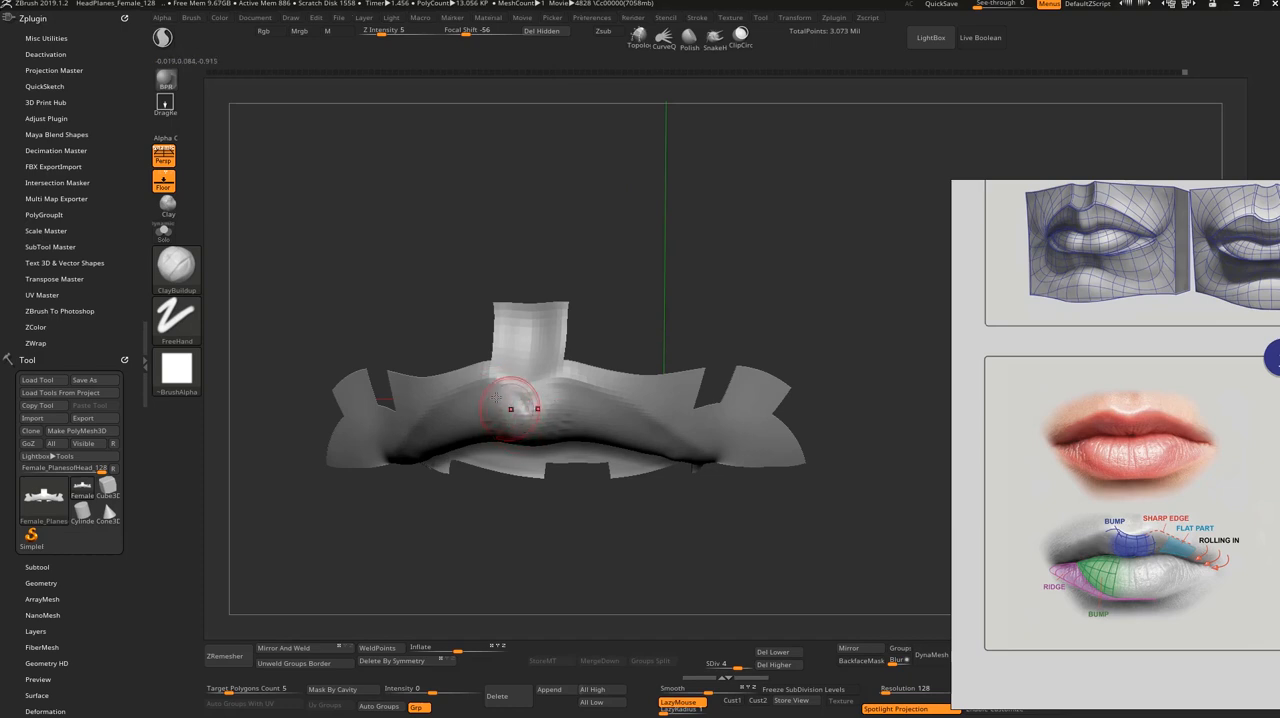
key("shift")
left_click_drag(517, 431, 523, 421, "shift")
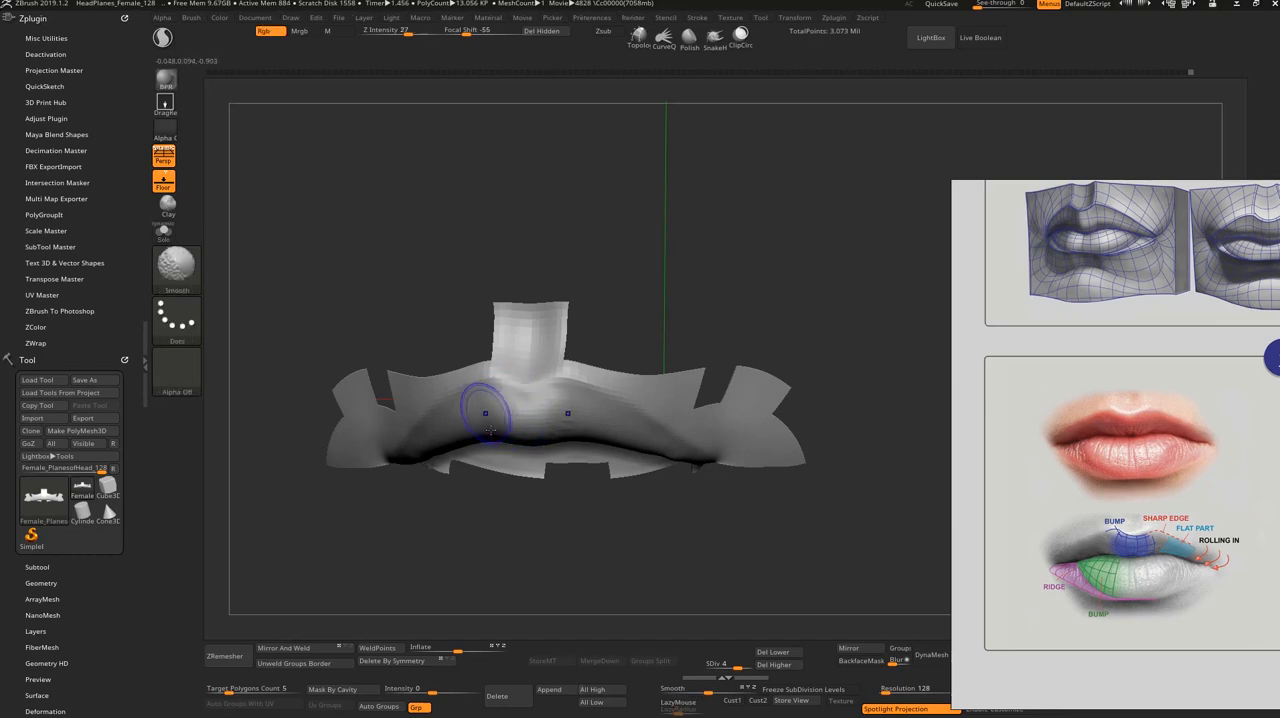
left_click_drag(500, 522, 535, 536, "shift")
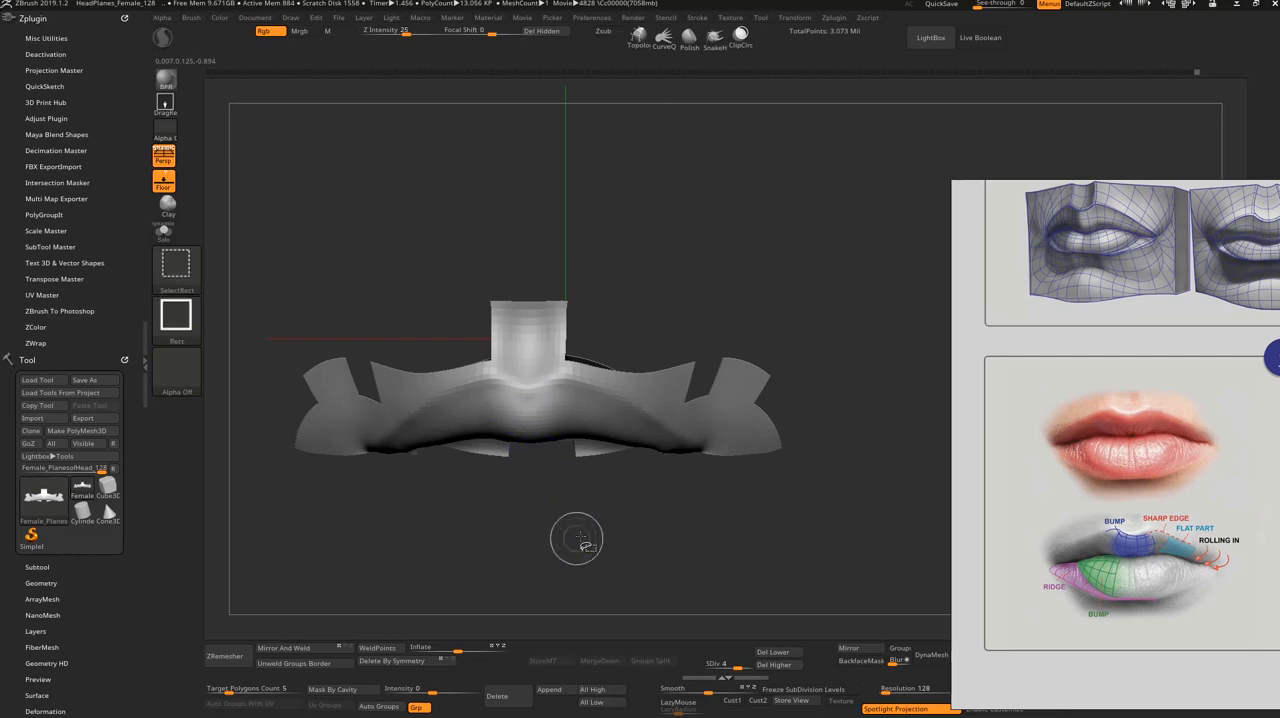
Step: Unhide the full head and check the lips' new volumes from the front
left_click(578, 538, "ctrl+shift")
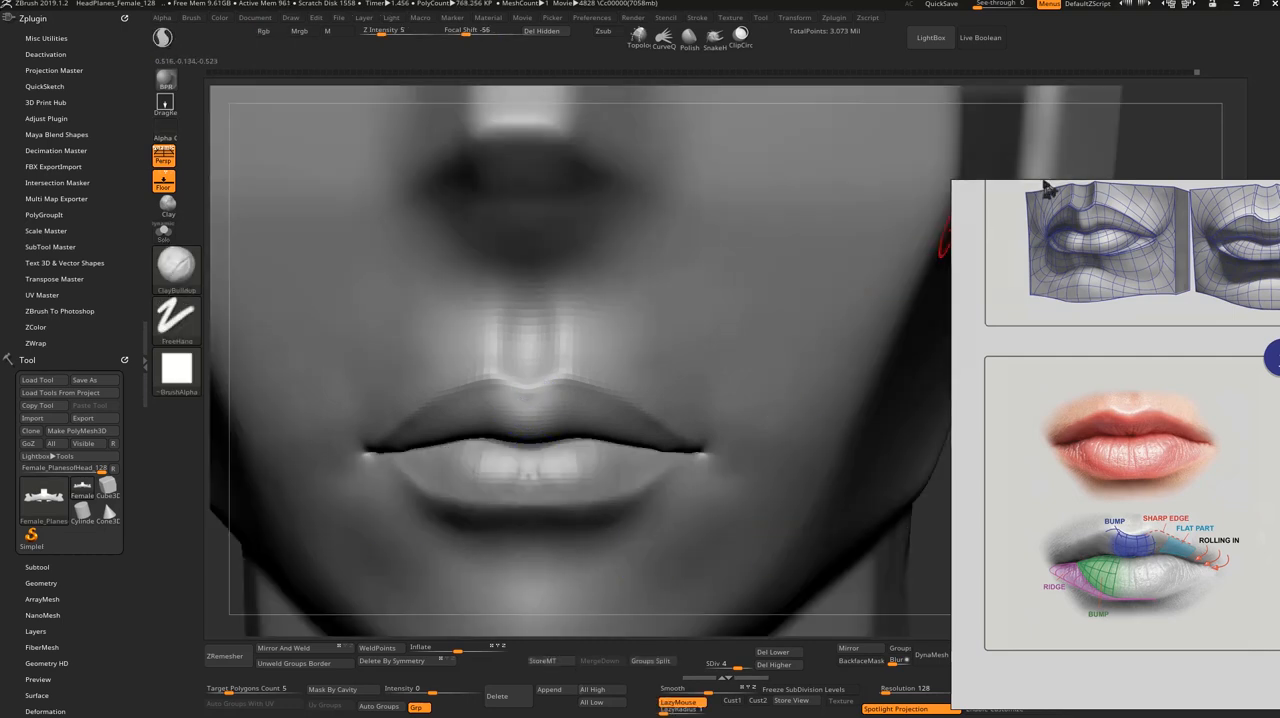
key("f")
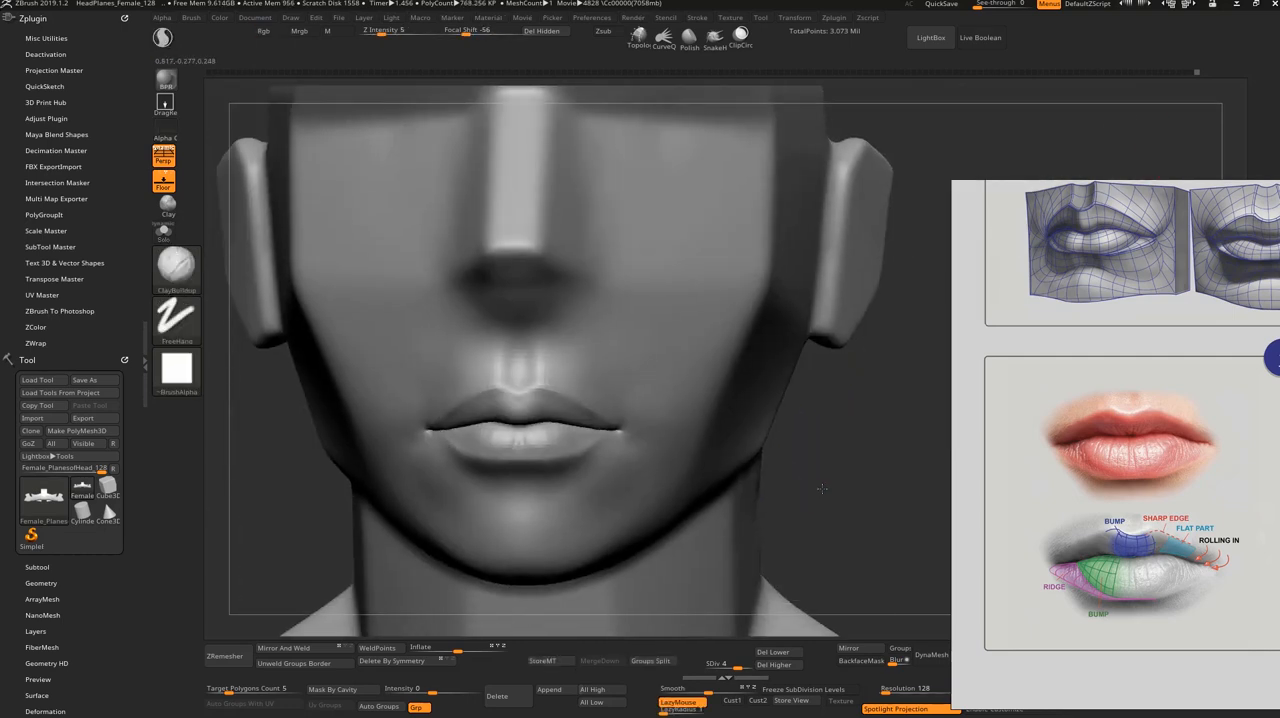
mouse_move(788, 496)
left_mouse_down()
mouse_move(790, 515)
mouse_move(815, 514)
mouse_move(803, 515)
mouse_move(801, 606)
mouse_move(783, 532)
mouse_move(803, 457)
mouse_move(806, 537)
mouse_move(806, 520)
mouse_move(794, 523)
left_mouse_up()
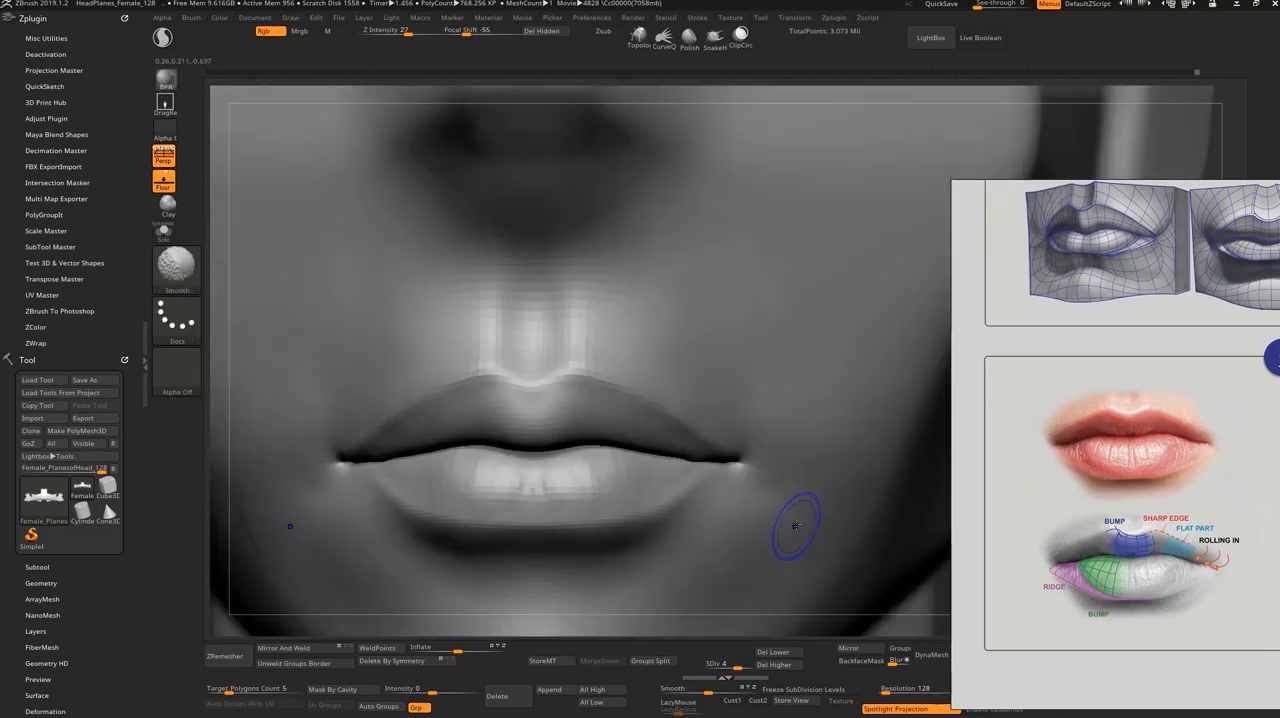
Step: Isolate the lower lip and build up its two central bumps with ClayBuildup, smoothing the strokes
left_click(531, 481, "ctrl+shift")
left_click_drag(583, 345, 603, 440)
mouse_move(519, 382)
left_mouse_down()
mouse_move(526, 443)
mouse_move(509, 420)
left_mouse_up()
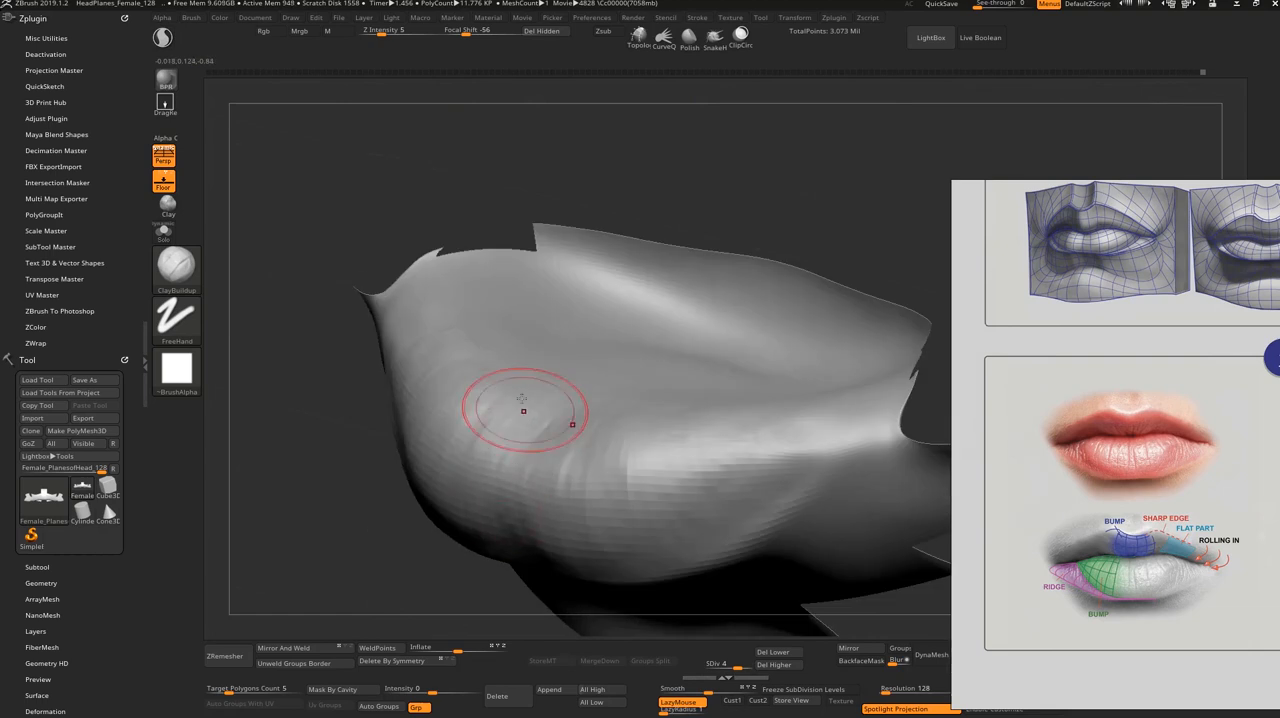
left_click_drag(380, 557, 410, 534, "shift")
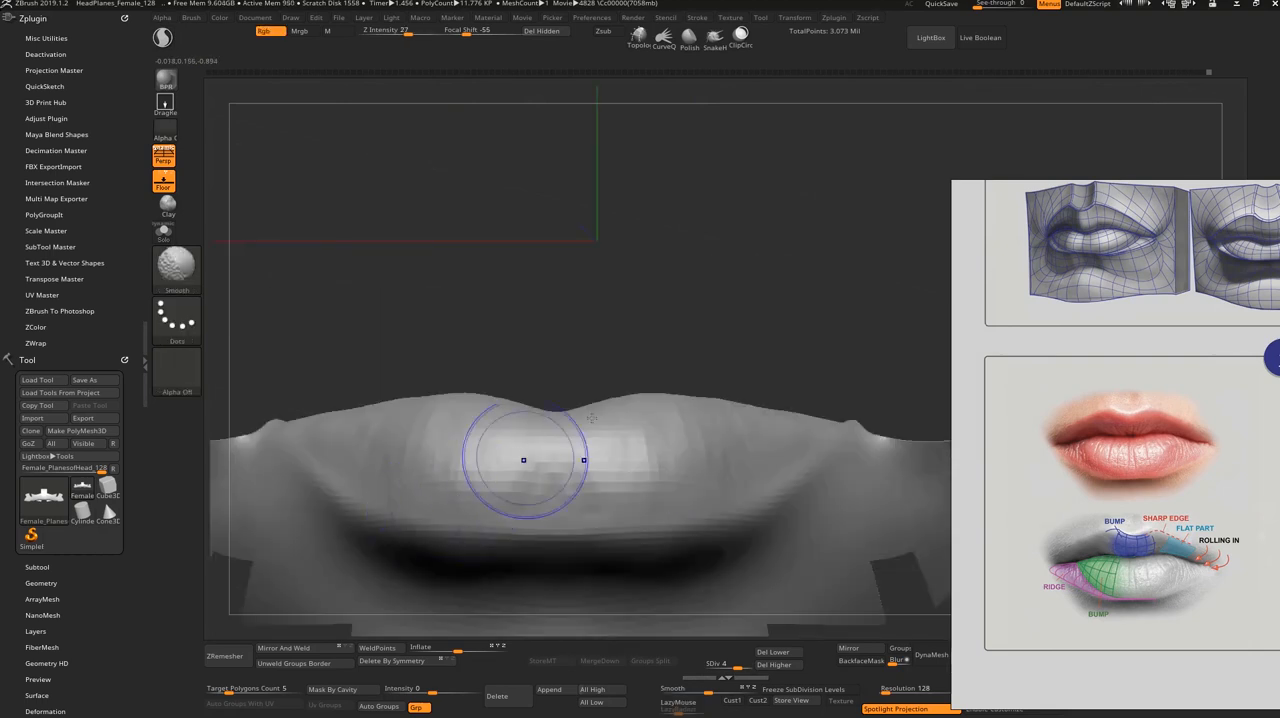
left_click(768, 384, "ctrl+shift")
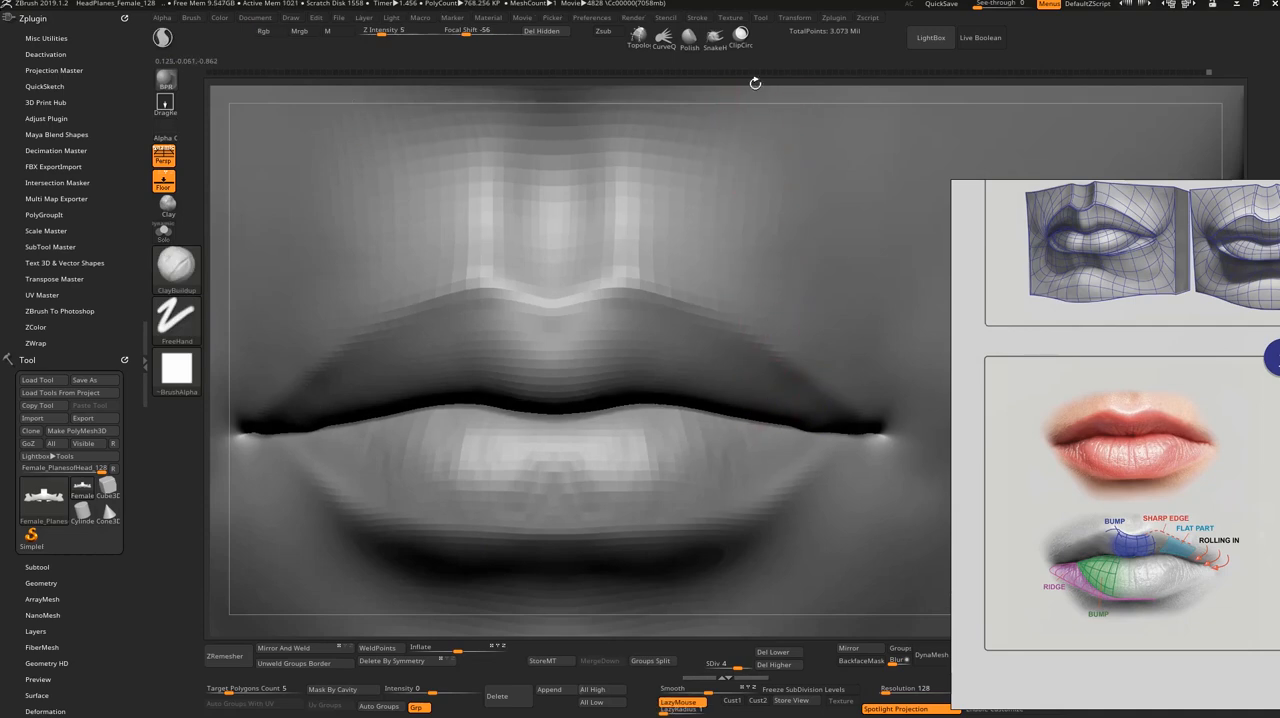
Step: Raise the head to subdivision level 5 and soften the lower lip's bumps
left_click_drag(754, 83, 662, 159, "alt")
mouse_move(863, 519)
left_mouse_down("alt")
mouse_move(860, 631)
mouse_move(853, 476)
mouse_move(843, 500)
mouse_move(826, 491)
mouse_move(811, 598)
mouse_move(812, 581)
left_mouse_up("alt")
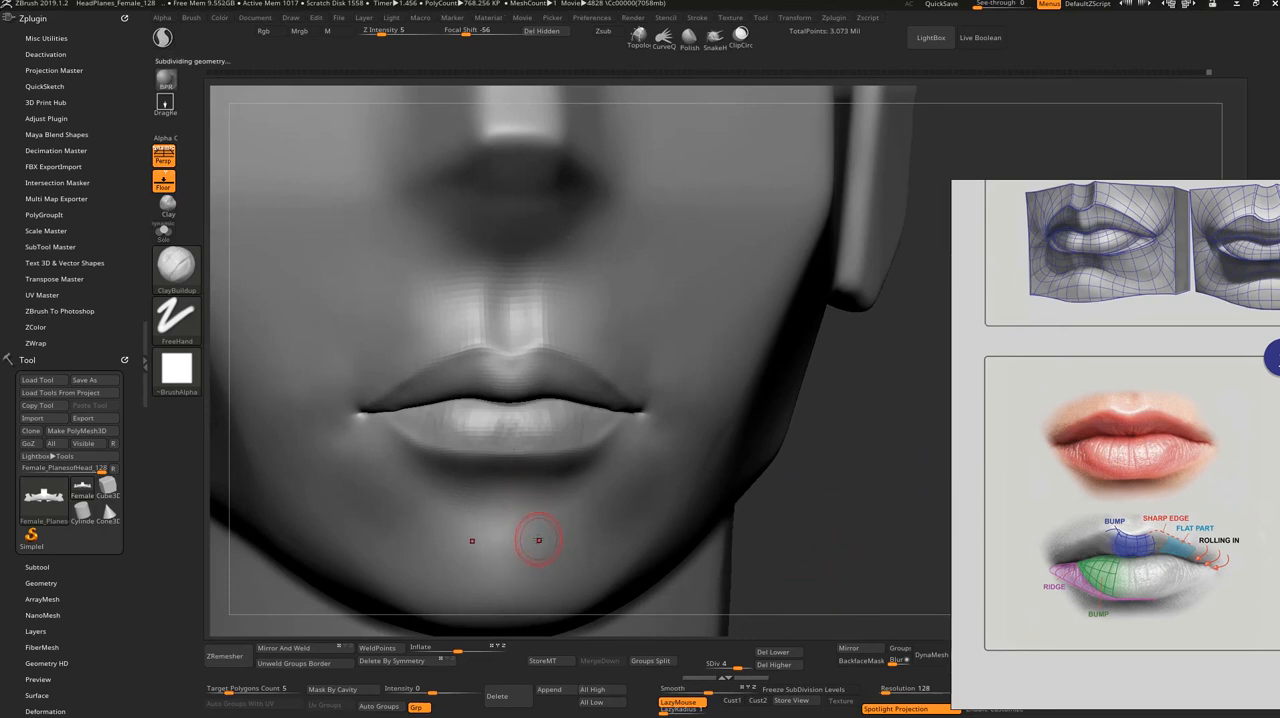
left_click_drag(837, 562, 836, 610, "alt")
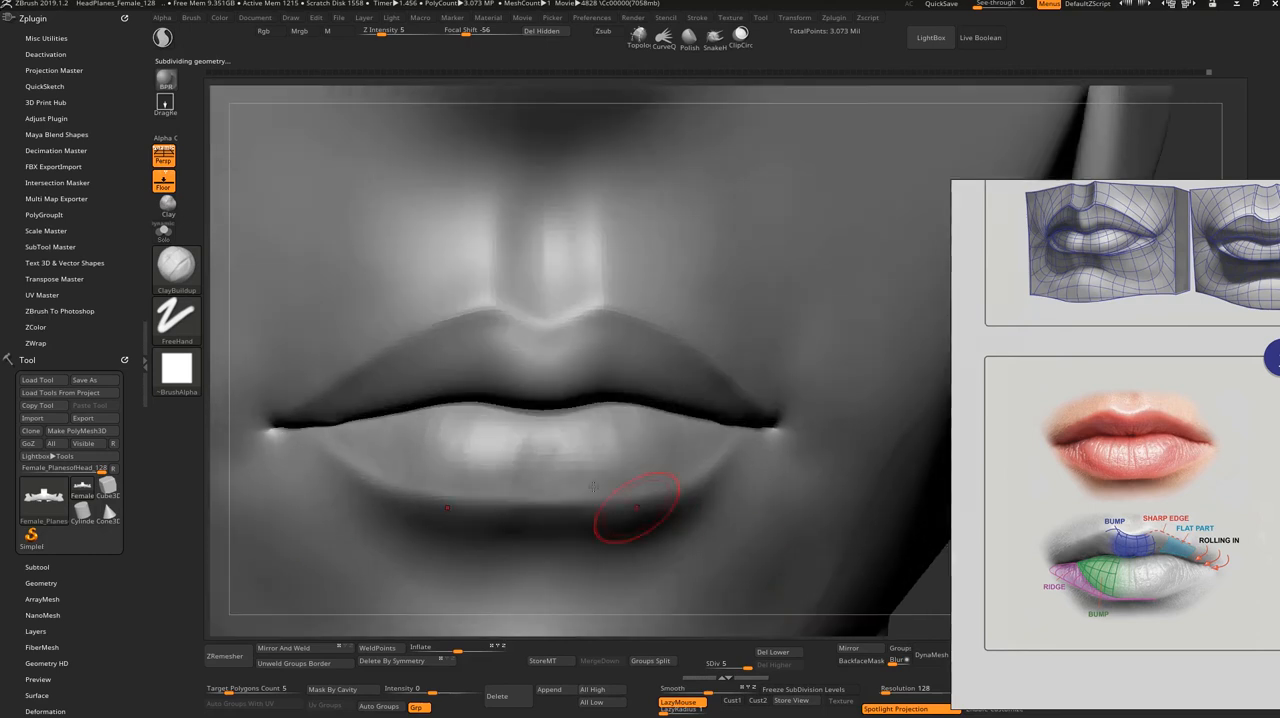
mouse_move(535, 447)
left_mouse_down("shift")
mouse_move(523, 431)
mouse_move(512, 448)
left_mouse_up("shift")
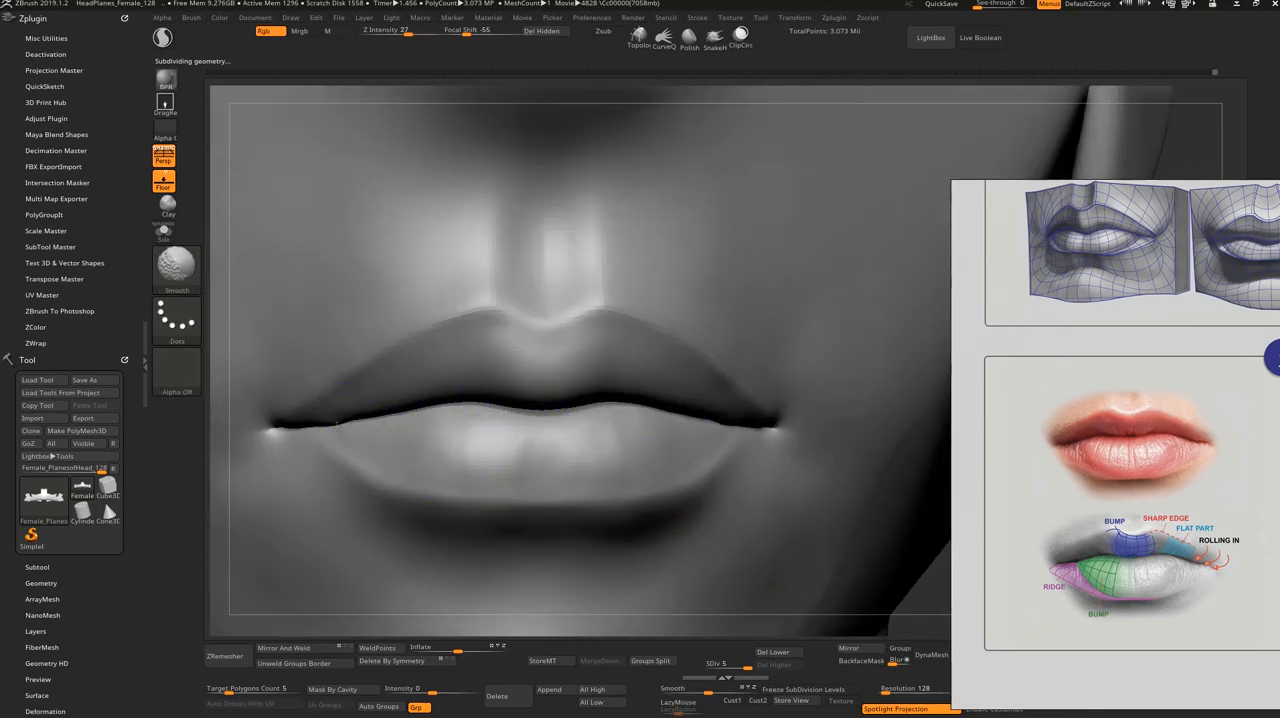
Step: Isolate the upper lip, shape its underside toward the corners with ClayBuildup and smooth the strokes
left_click(352, 408, "ctrl+shift")
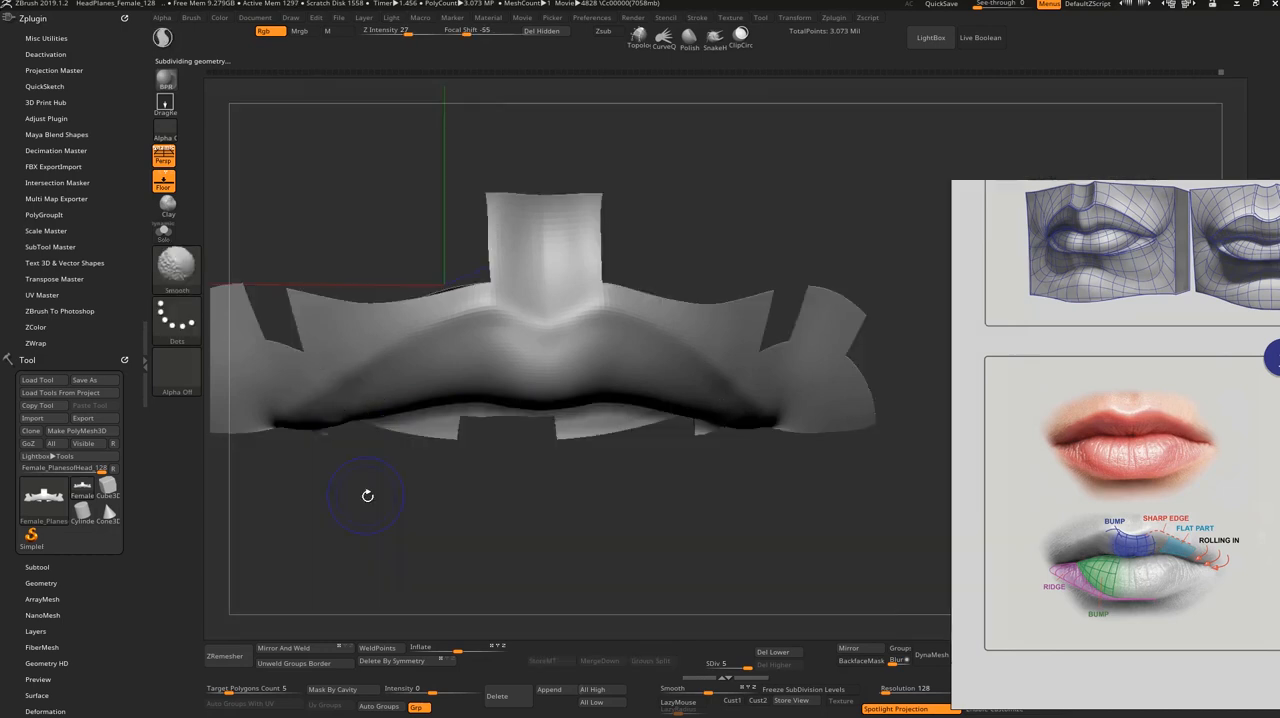
left_click_drag(366, 494, 358, 405)
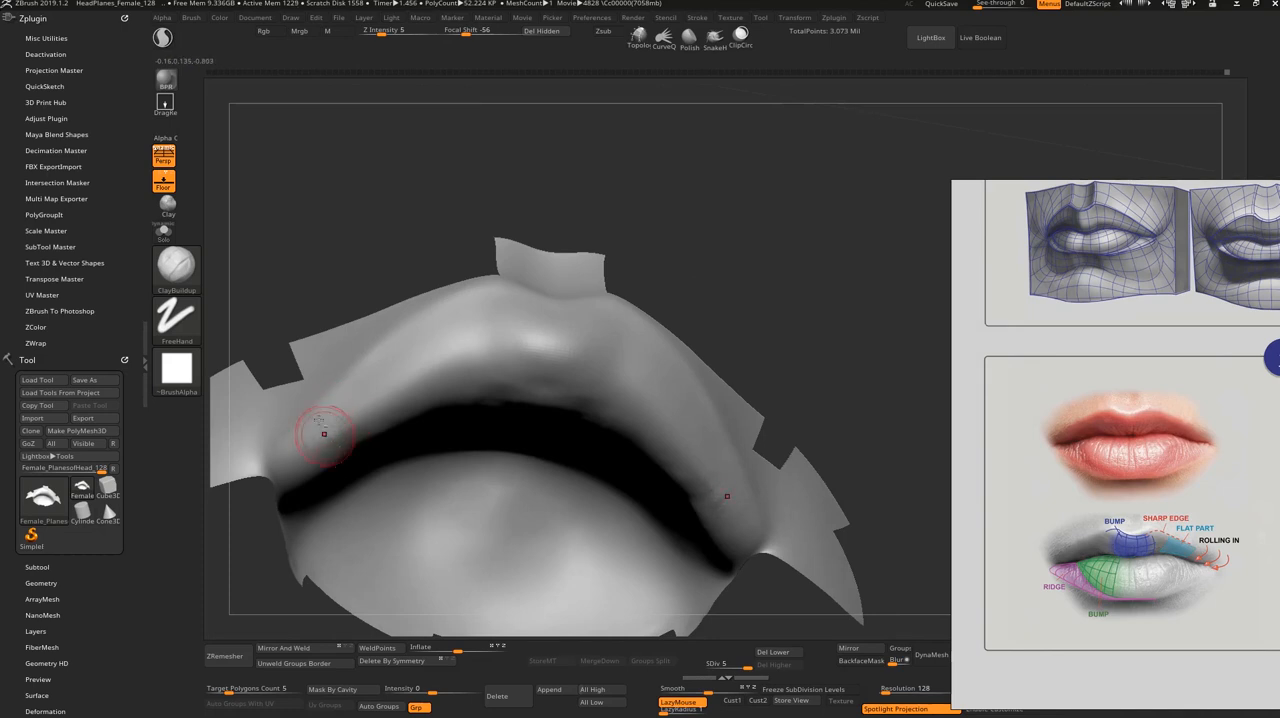
key("shift")
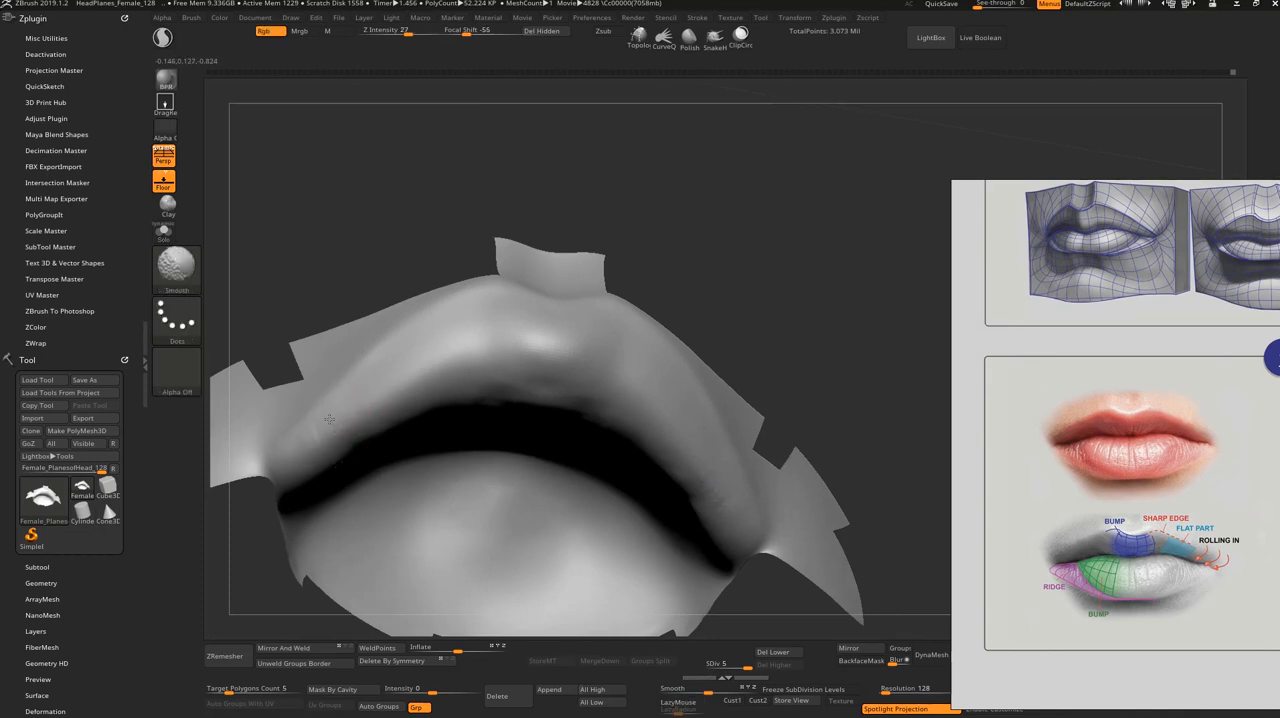
left_click_drag(356, 275, 356, 165)
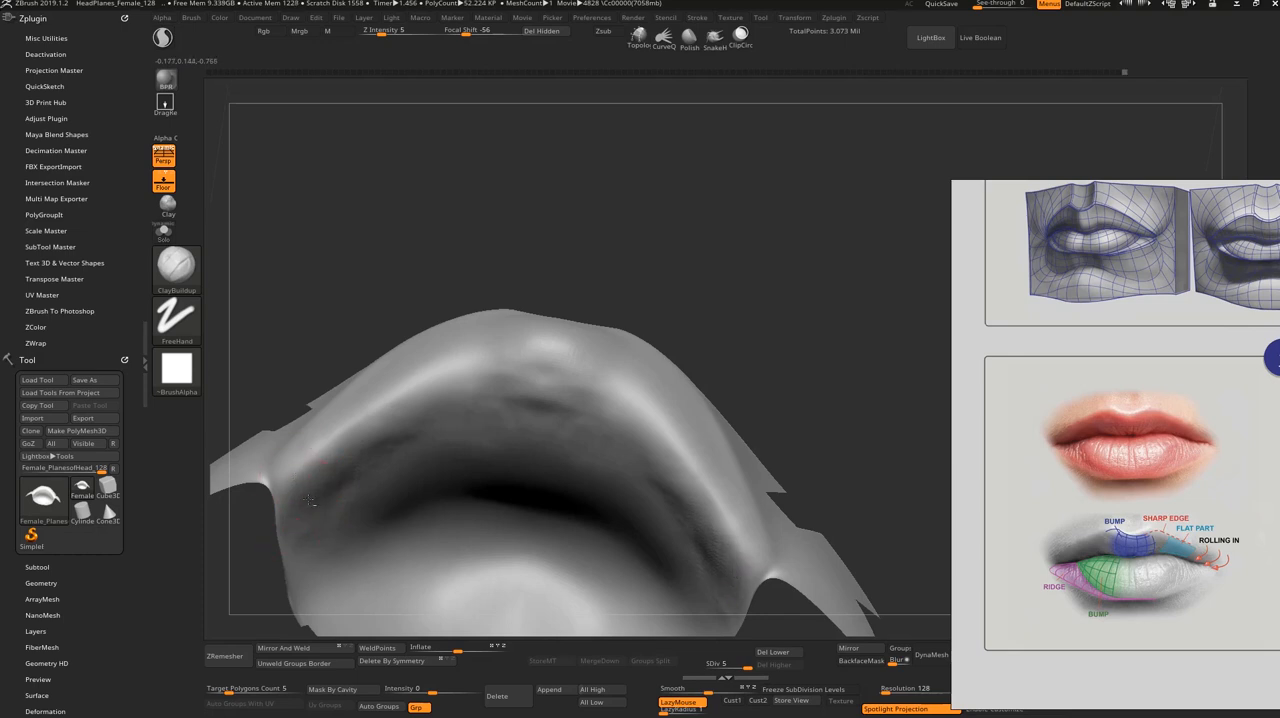
key("shift")
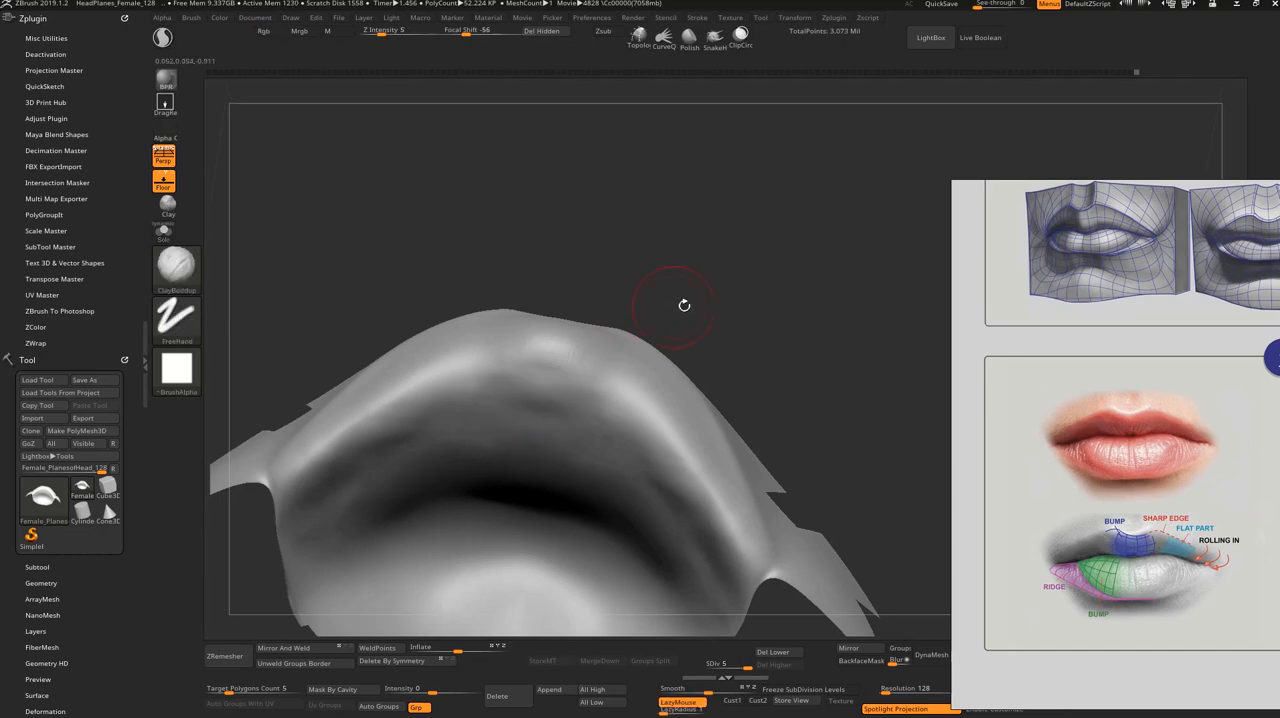
Step: Refine the upper lip's central bump from below with ClayBuildup and smooth it
left_click_drag(681, 303, 690, 385, "shift")
mouse_move(732, 266)
left_mouse_down()
mouse_move(704, 287)
mouse_move(749, 266)
mouse_move(720, 263)
left_mouse_up()
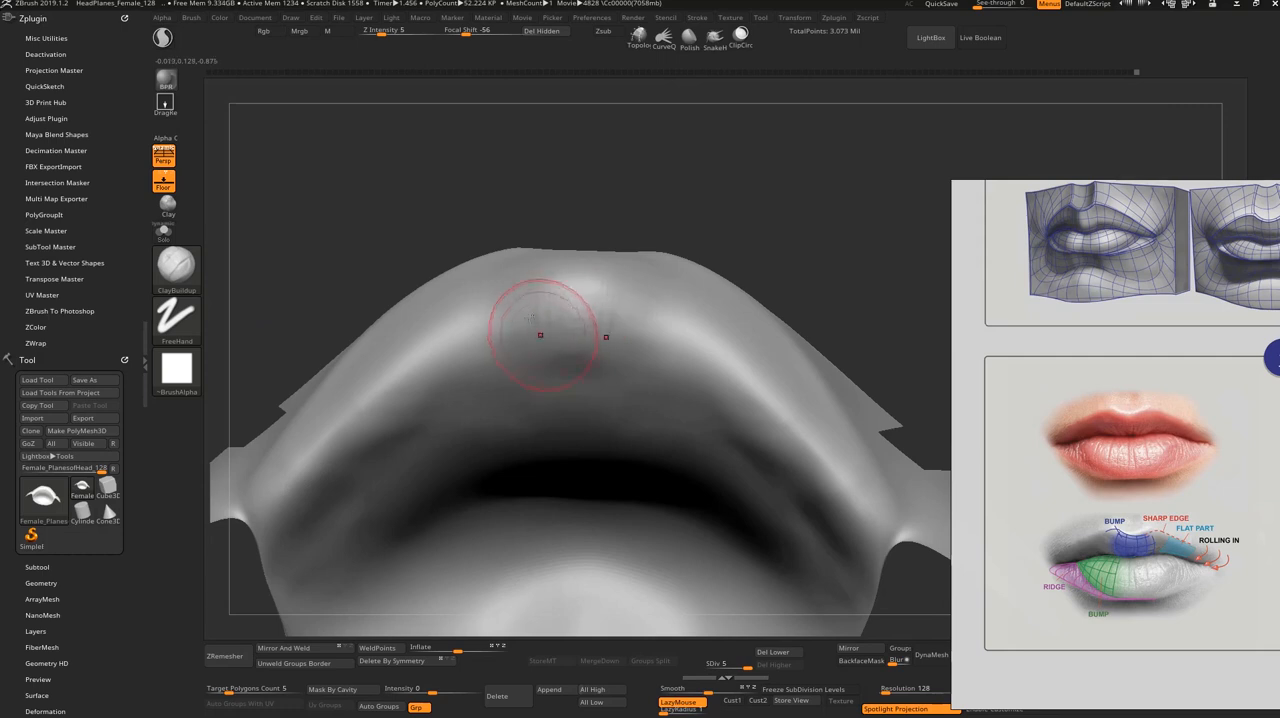
left_click_drag(546, 332, 562, 364)
mouse_move(538, 303)
left_mouse_down()
mouse_move(562, 378)
mouse_move(543, 343)
mouse_move(540, 372)
left_mouse_up()
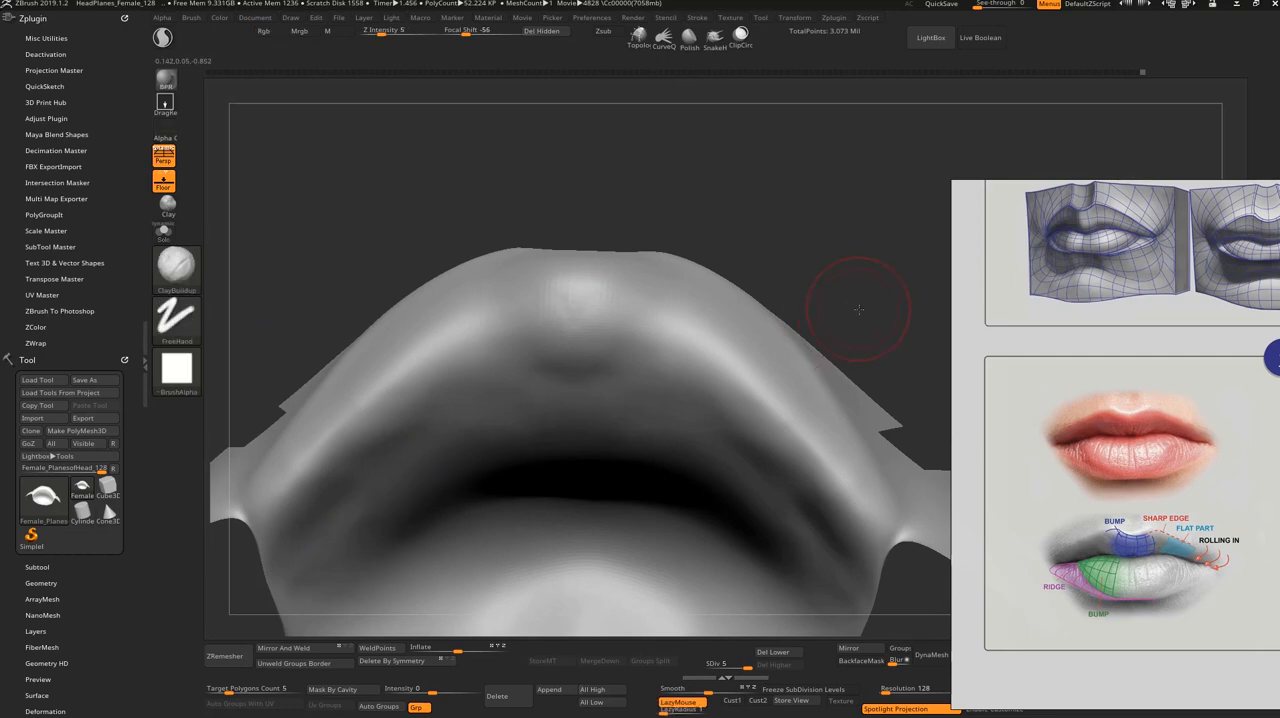
Step: Shape the upper lip's lower edge where it rolls in near the corners with ClayBuildup, smoothing the transition
mouse_move(857, 294)
left_mouse_down("shift")
mouse_move(677, 560)
mouse_move(557, 532)
left_mouse_up("shift")
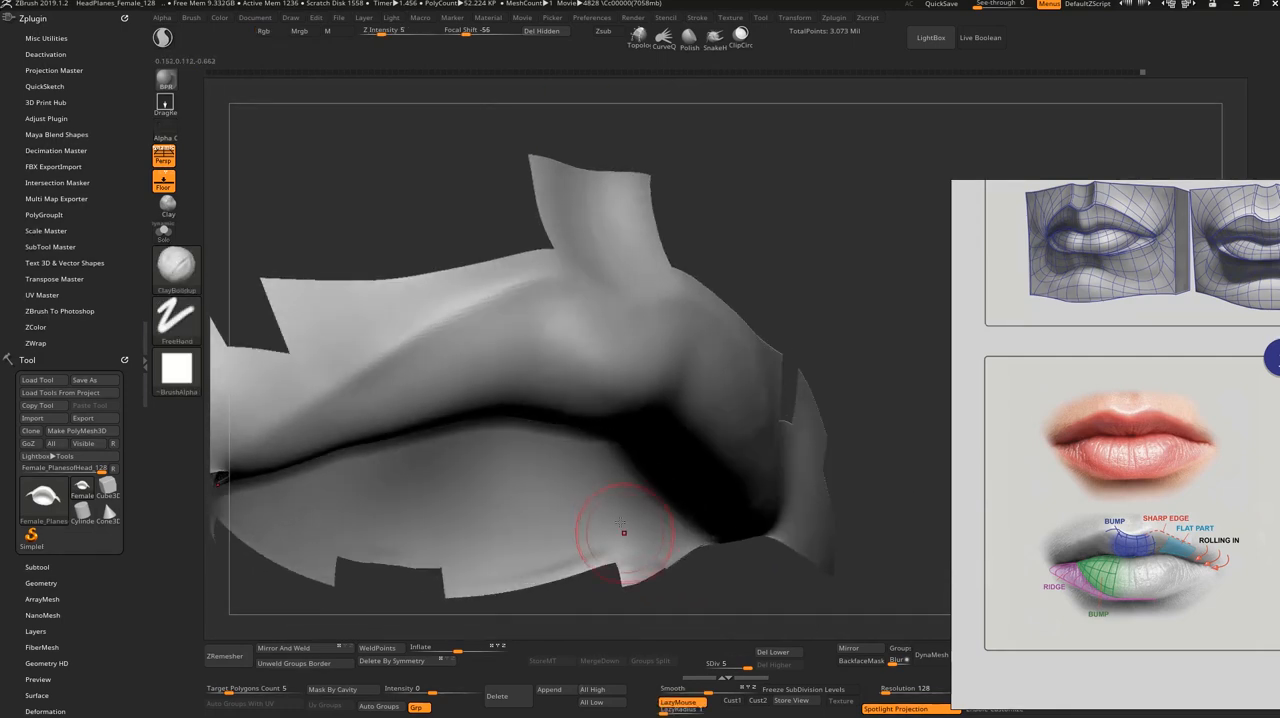
mouse_move(805, 265)
left_mouse_down()
mouse_move(417, 377)
mouse_move(397, 366)
mouse_move(486, 383)
left_mouse_up()
left_click_drag(752, 350, 711, 291)
mouse_move(410, 413)
left_mouse_down()
mouse_move(370, 418)
mouse_move(382, 407)
left_mouse_up()
left_click_drag(546, 214, 503, 243)
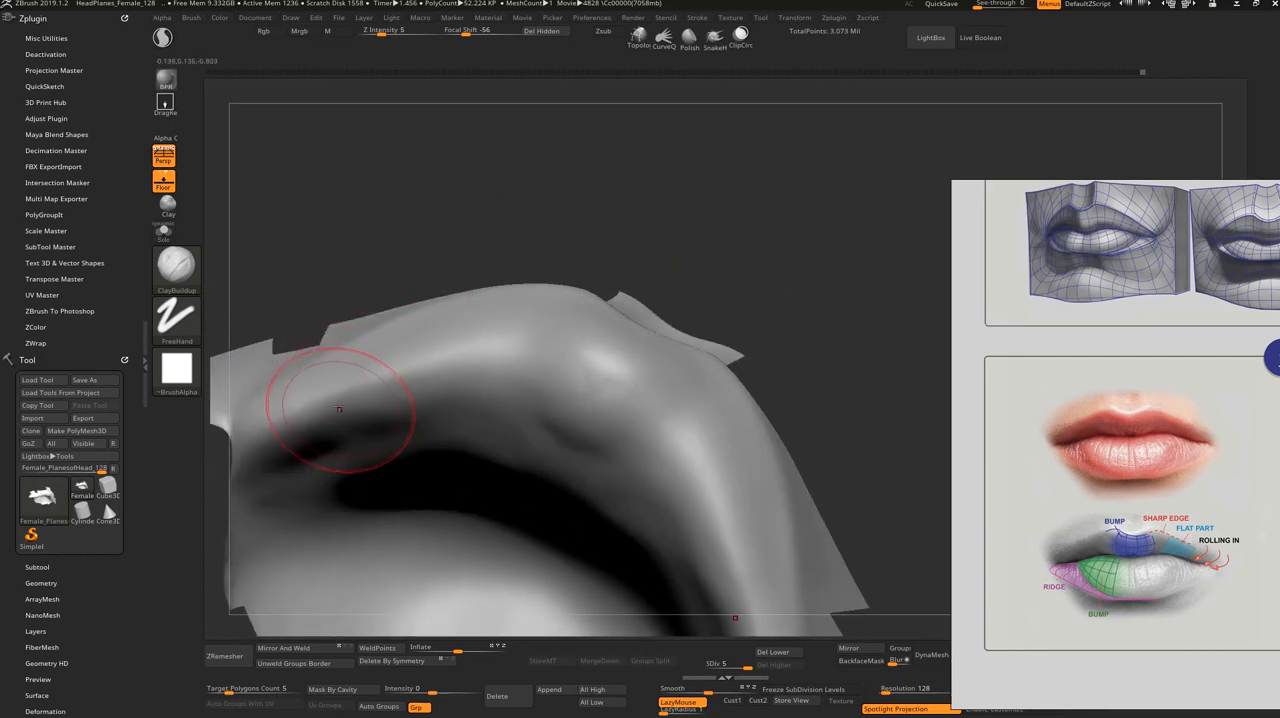
left_click_drag(345, 278, 338, 252)
mouse_move(328, 396)
left_mouse_down()
mouse_move(326, 411)
mouse_move(320, 390)
mouse_move(352, 412)
left_mouse_up()
left_click_drag(346, 366, 325, 402, "shift")
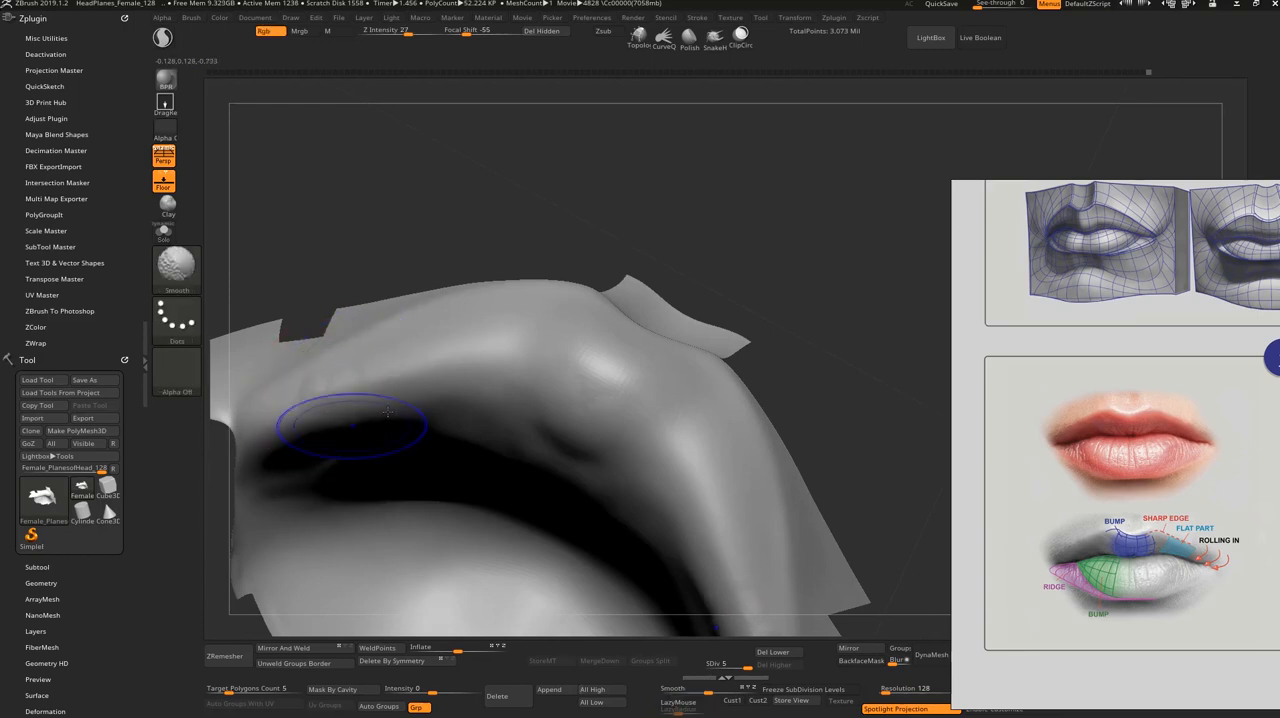
left_click_drag(634, 214, 595, 395)
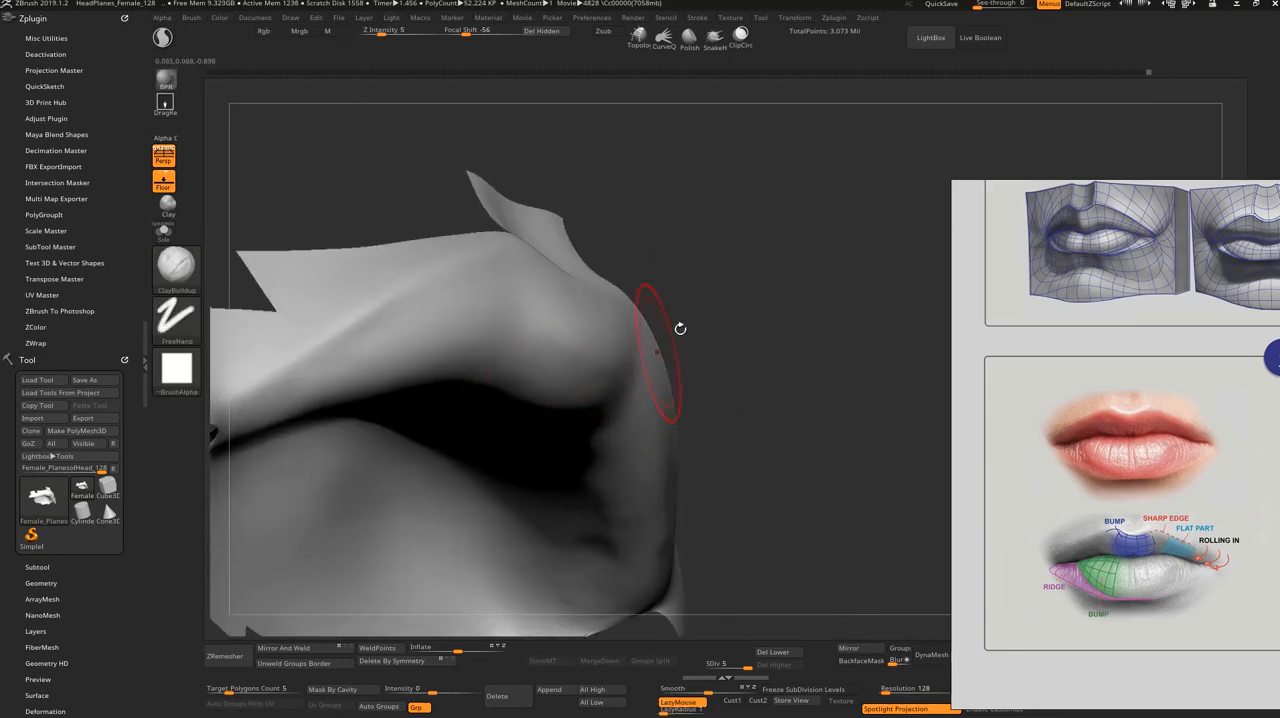
left_click_drag(680, 328, 659, 371, "shift")
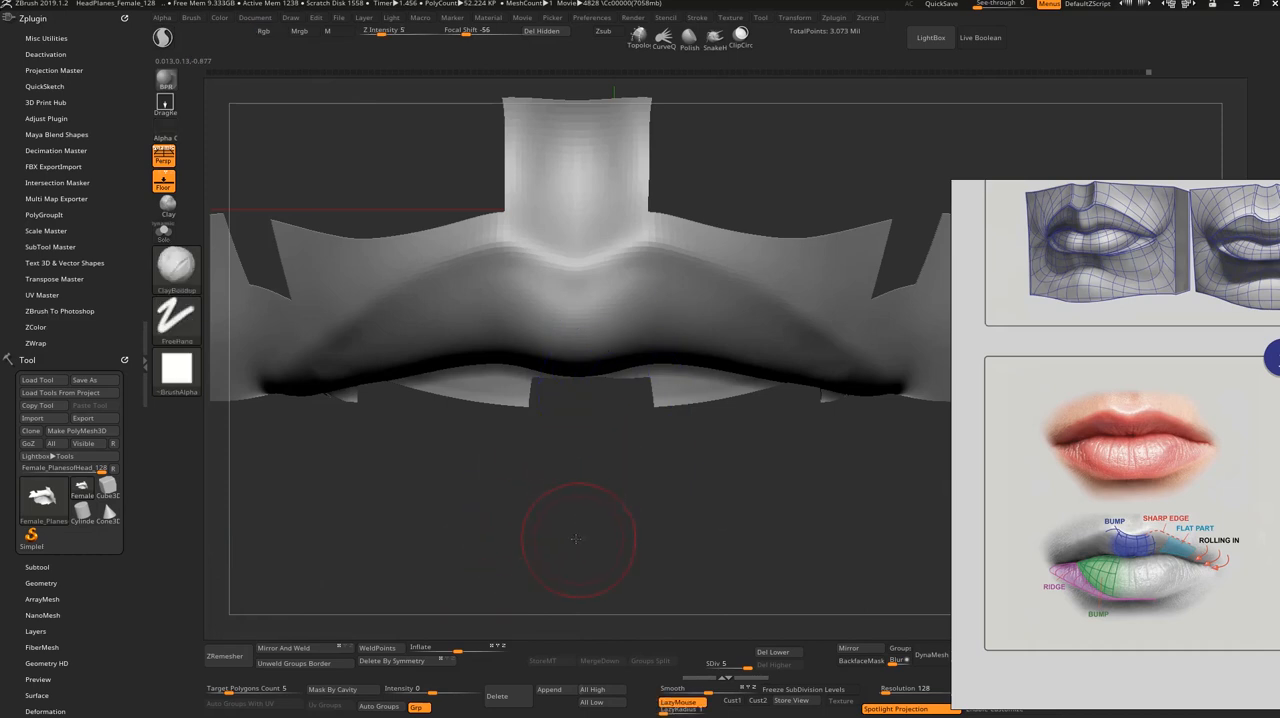
Step: Refine the flat side parts of the upper lip with a resized ClayBuildup brush and smooth them
left_click_drag(575, 539, 602, 474)
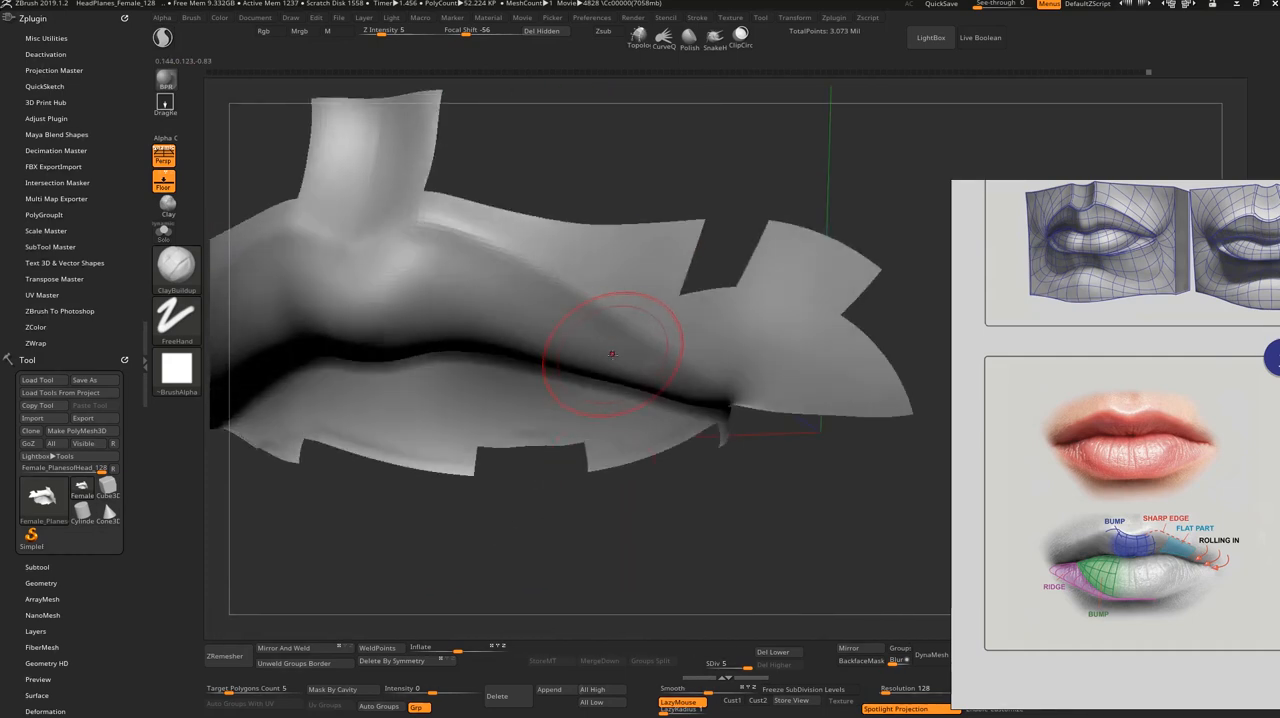
key("s")
left_click_drag(612, 354, 592, 355)
key("s")
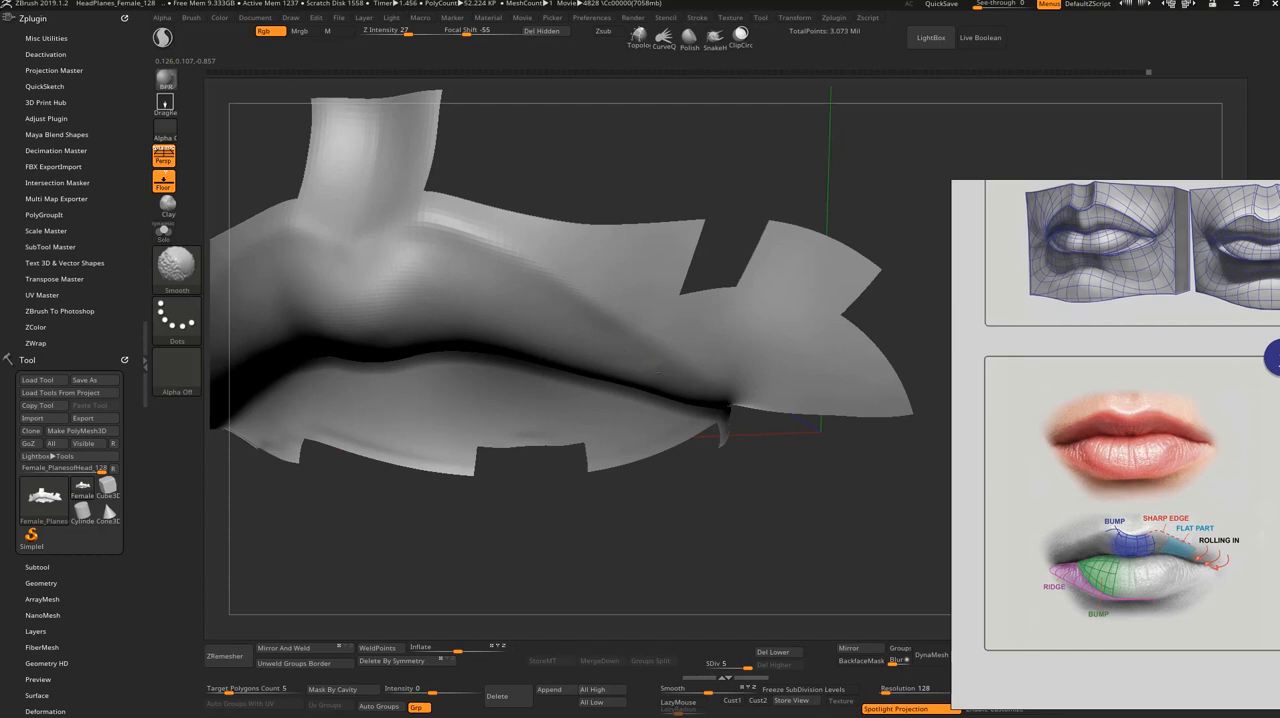
mouse_move(631, 497)
left_mouse_down("shift")
mouse_move(643, 537)
mouse_move(635, 496)
mouse_move(630, 552)
mouse_move(594, 560)
mouse_move(491, 463)
left_mouse_up("shift")
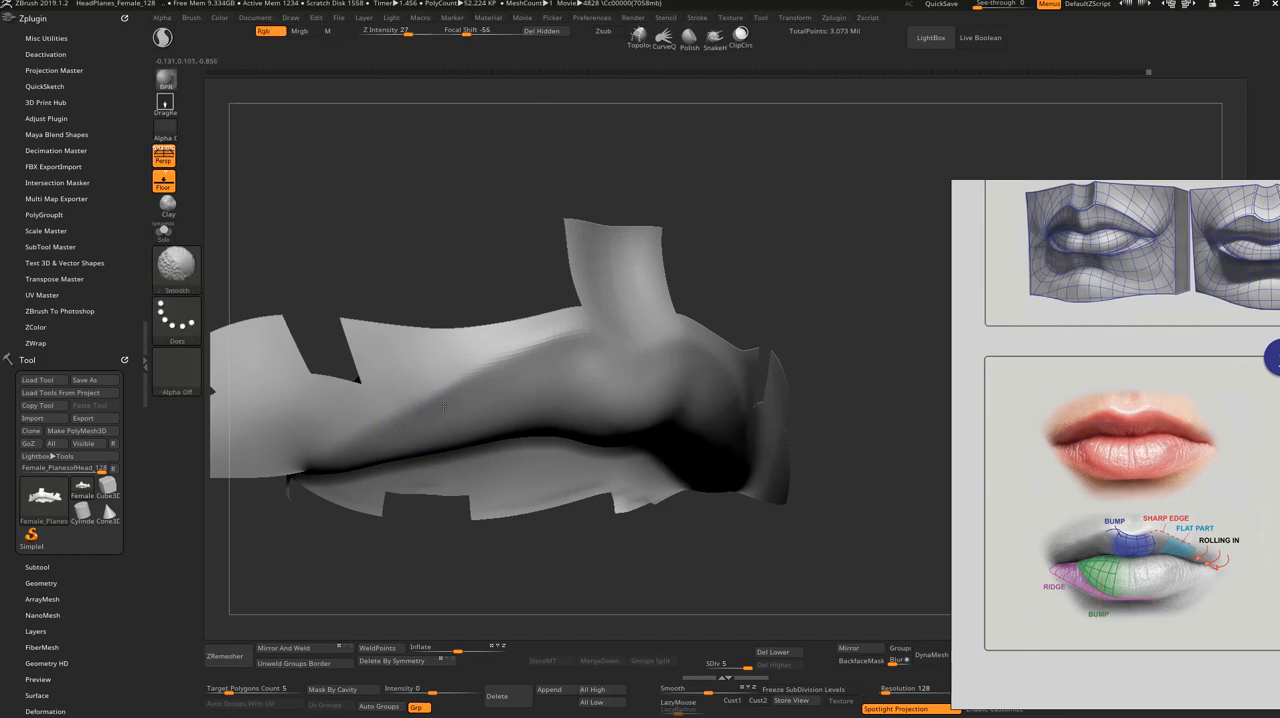
mouse_move(491, 558)
left_mouse_down("shift")
mouse_move(499, 518)
mouse_move(471, 546)
left_mouse_up("shift")
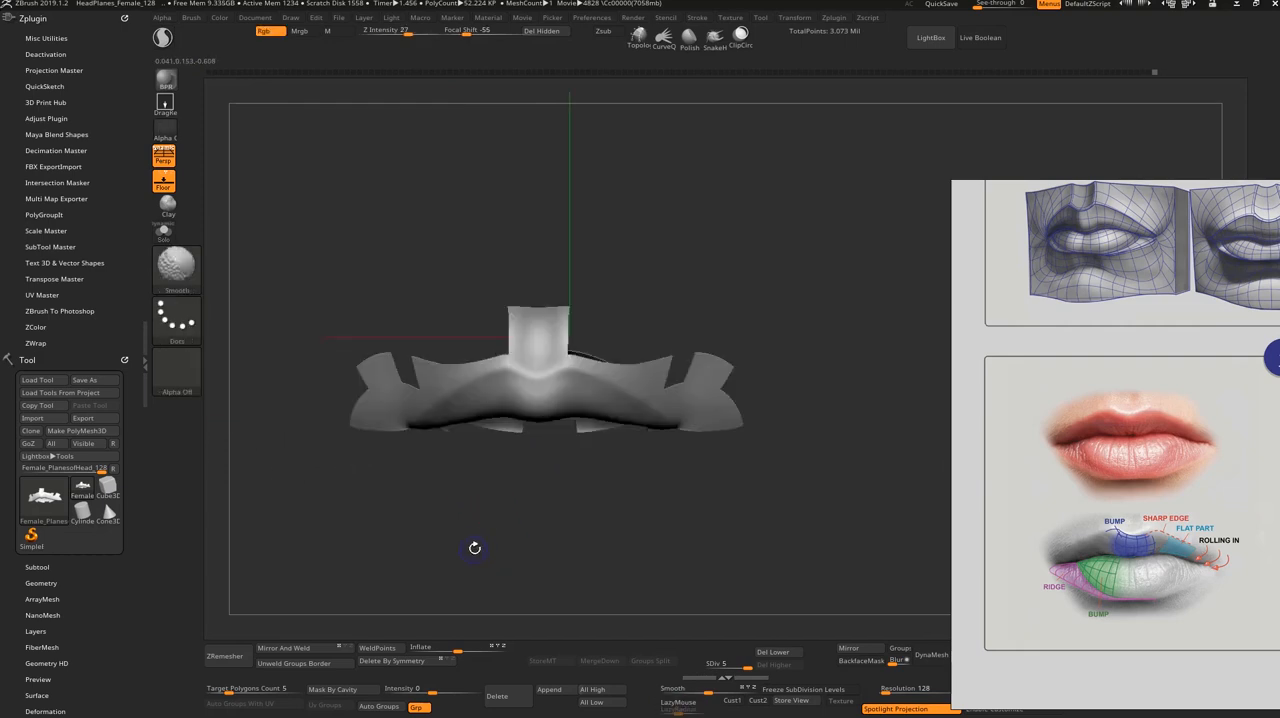
Step: Unhide the full head and lower it to subdivision level 3
left_click(460, 578, "ctrl+shift")
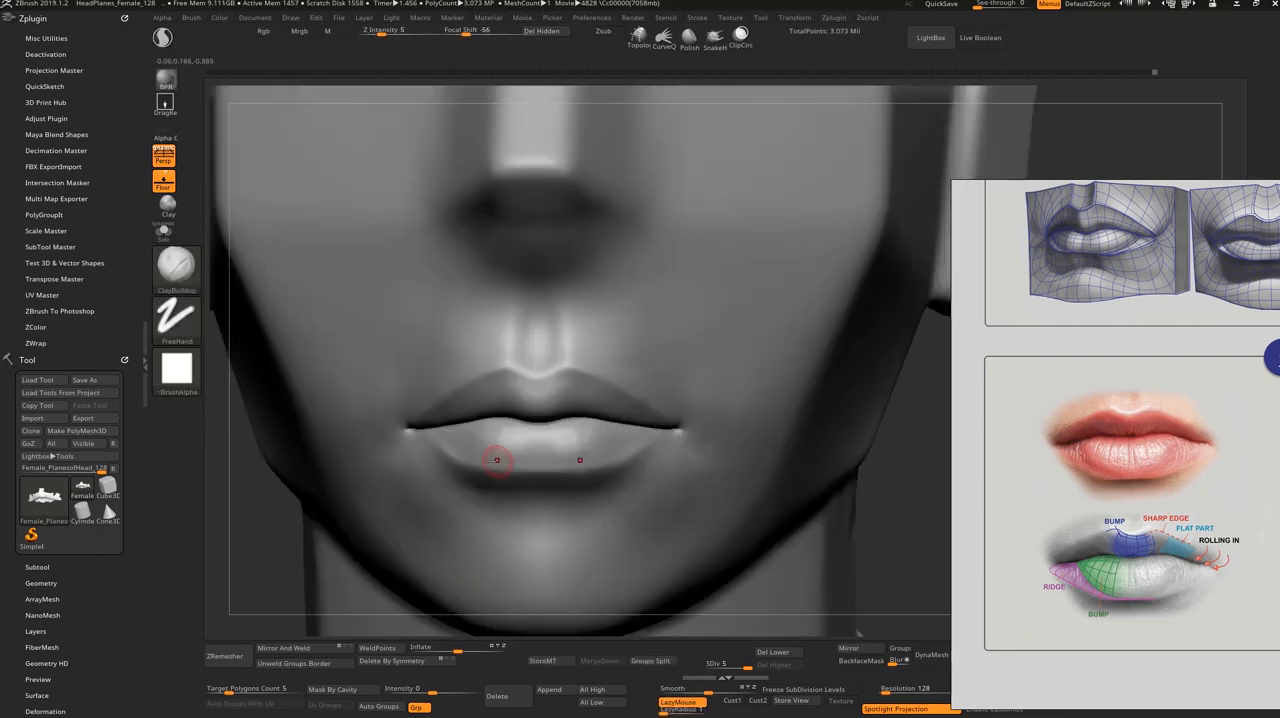
left_click_drag(919, 503, 868, 528, "alt")
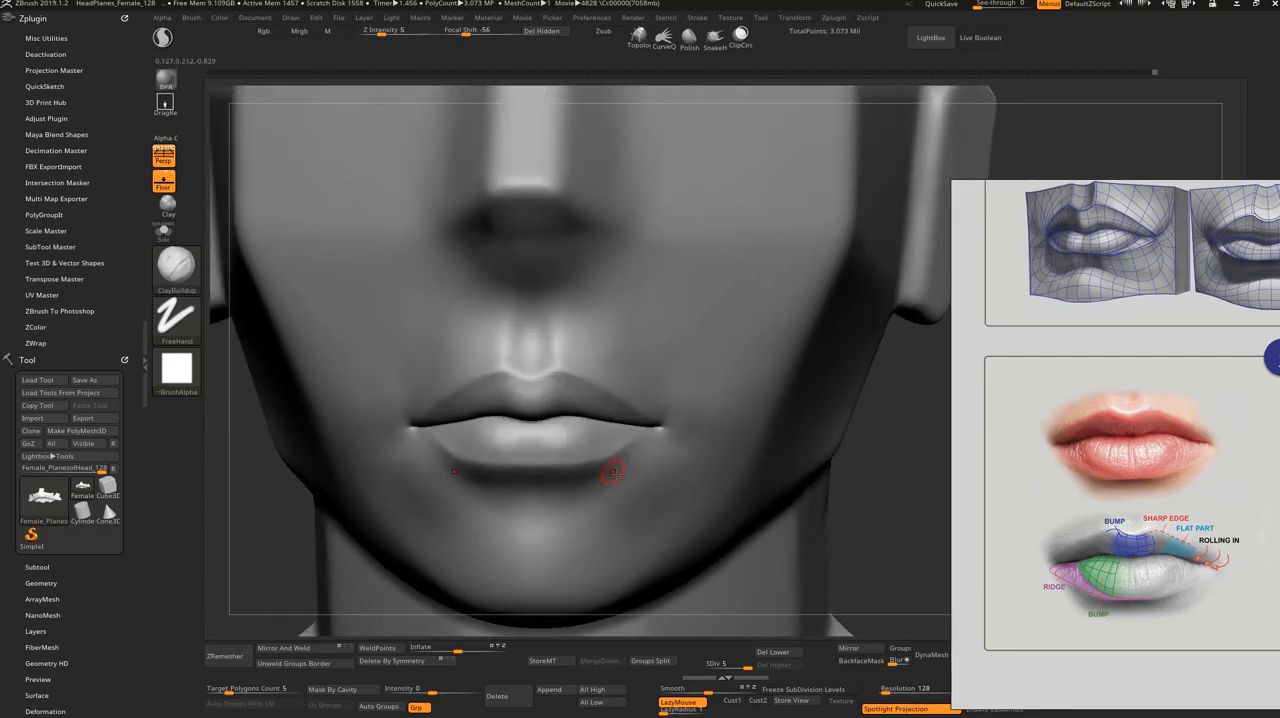
key("shift+d")
key("shift+d")
left_click_drag(862, 481, 683, 437)
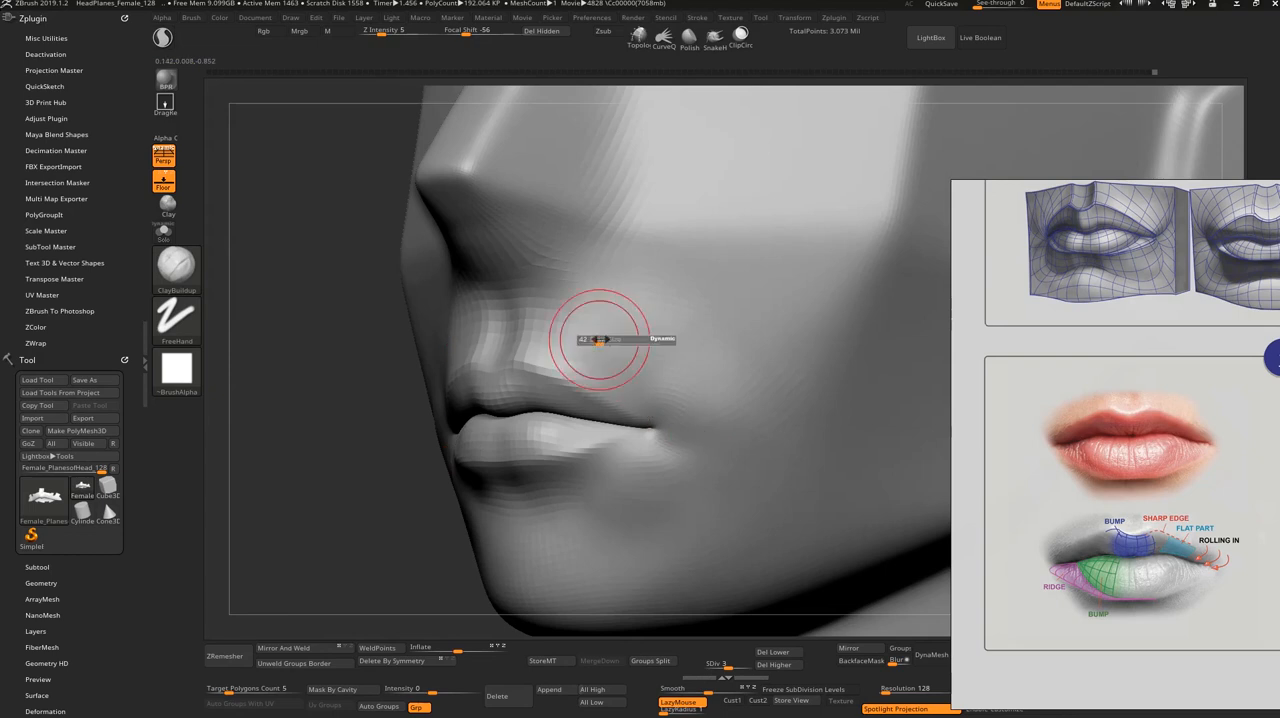
Step: Build up the skin above the upper lip beside the philtrum with a resized ClayBuildup brush and smooth it
mouse_move(566, 335)
left_mouse_down()
mouse_move(562, 311)
mouse_move(528, 331)
mouse_move(590, 348)
mouse_move(577, 355)
mouse_move(590, 347)
left_mouse_up()
mouse_move(622, 288)
left_mouse_down("shift")
mouse_move(626, 325)
mouse_move(600, 326)
left_mouse_up("shift")
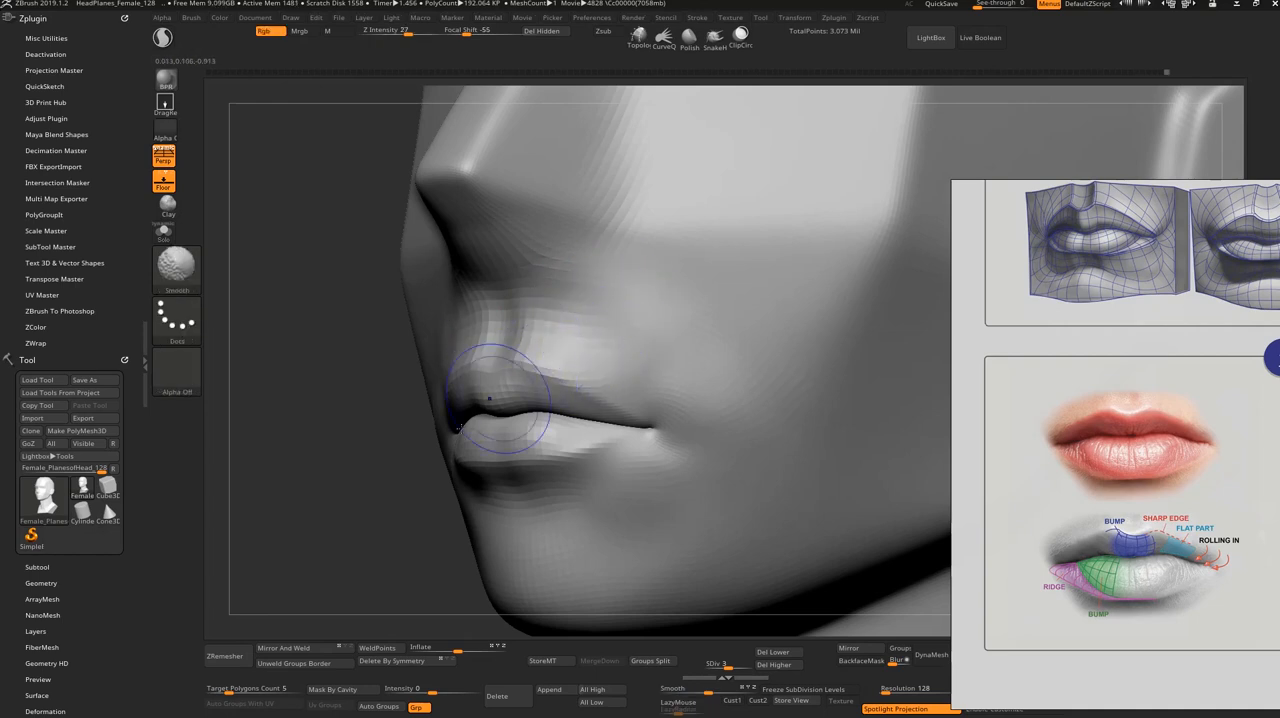
left_click_drag(335, 475, 415, 465, "shift")
key("s")
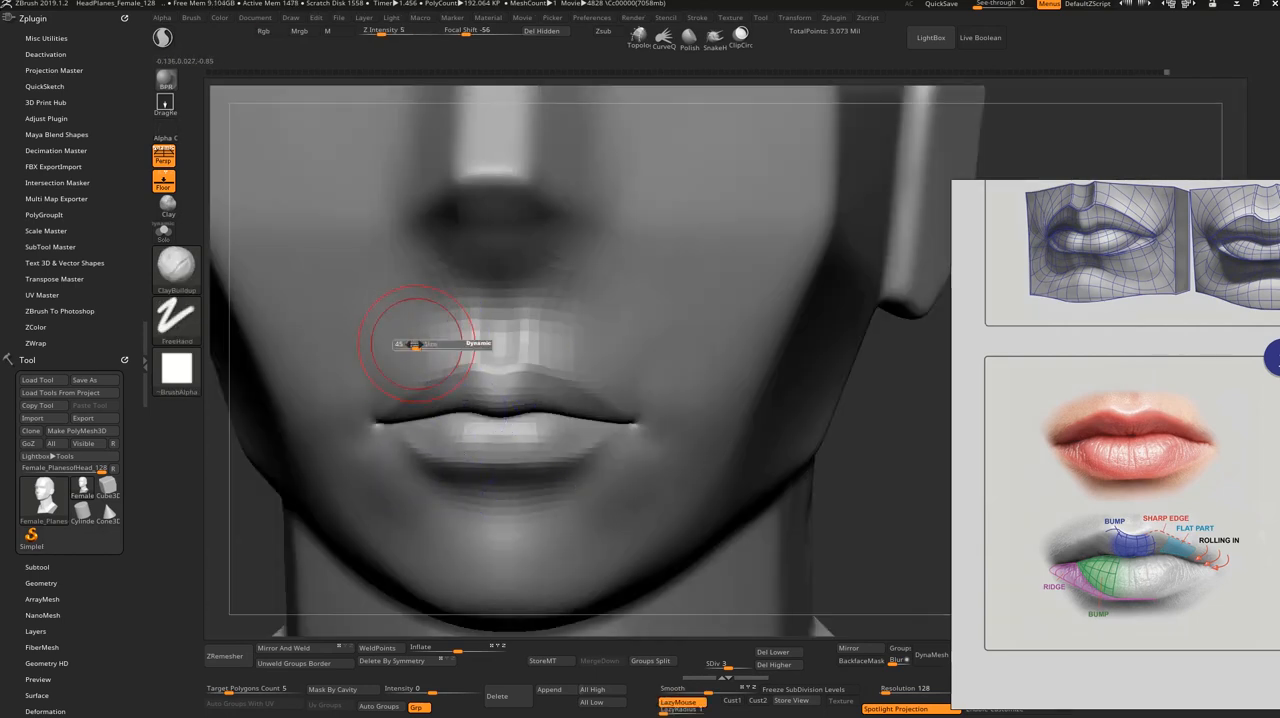
left_click_drag(415, 344, 426, 357)
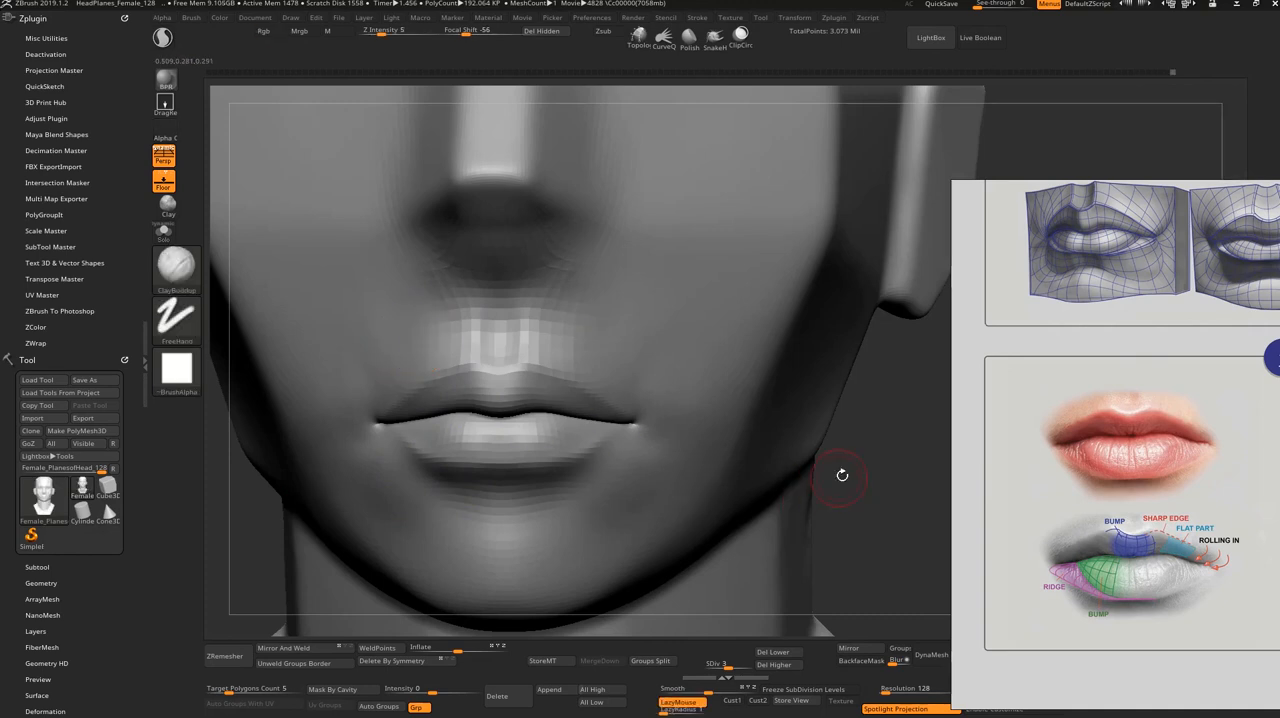
Step: Check the mouth area from the front and three-quarter view, and return the head to subdivision level 5
mouse_move(842, 475)
left_mouse_down("alt")
mouse_move(797, 457)
mouse_move(815, 505)
left_mouse_up("alt")
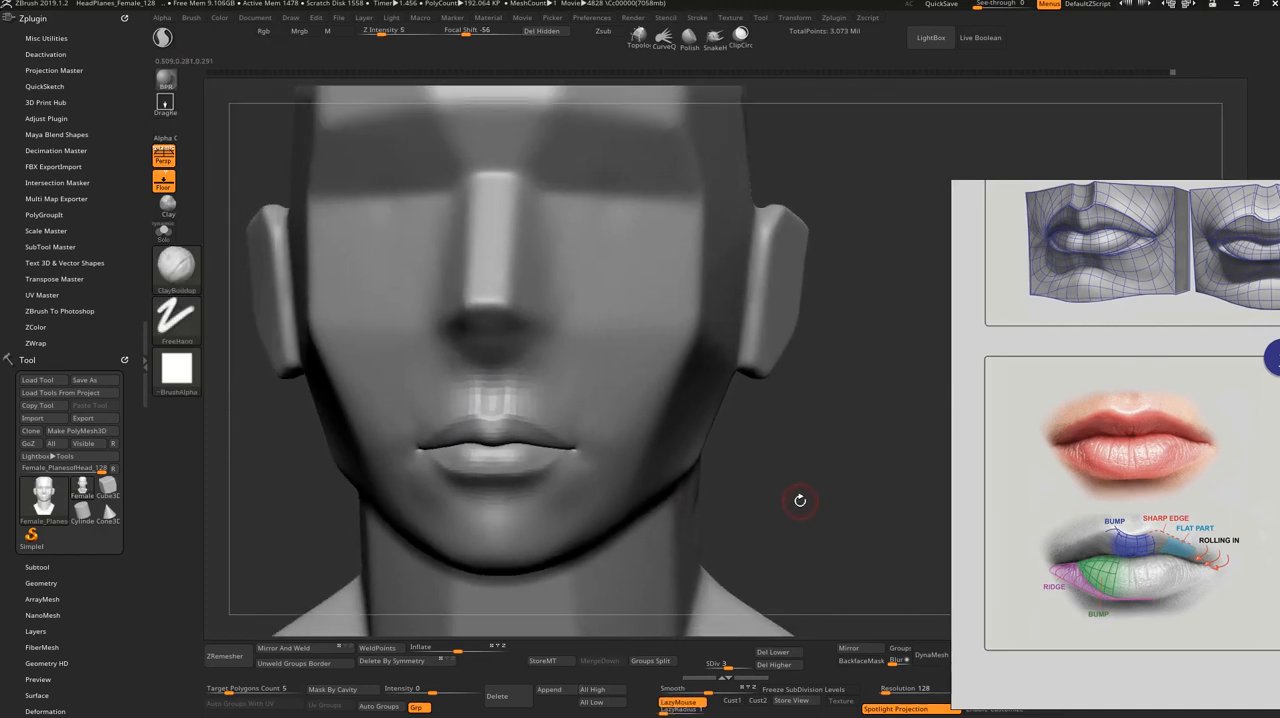
mouse_move(792, 507)
left_mouse_down()
mouse_move(811, 526)
mouse_move(826, 506)
mouse_move(817, 522)
left_mouse_up()
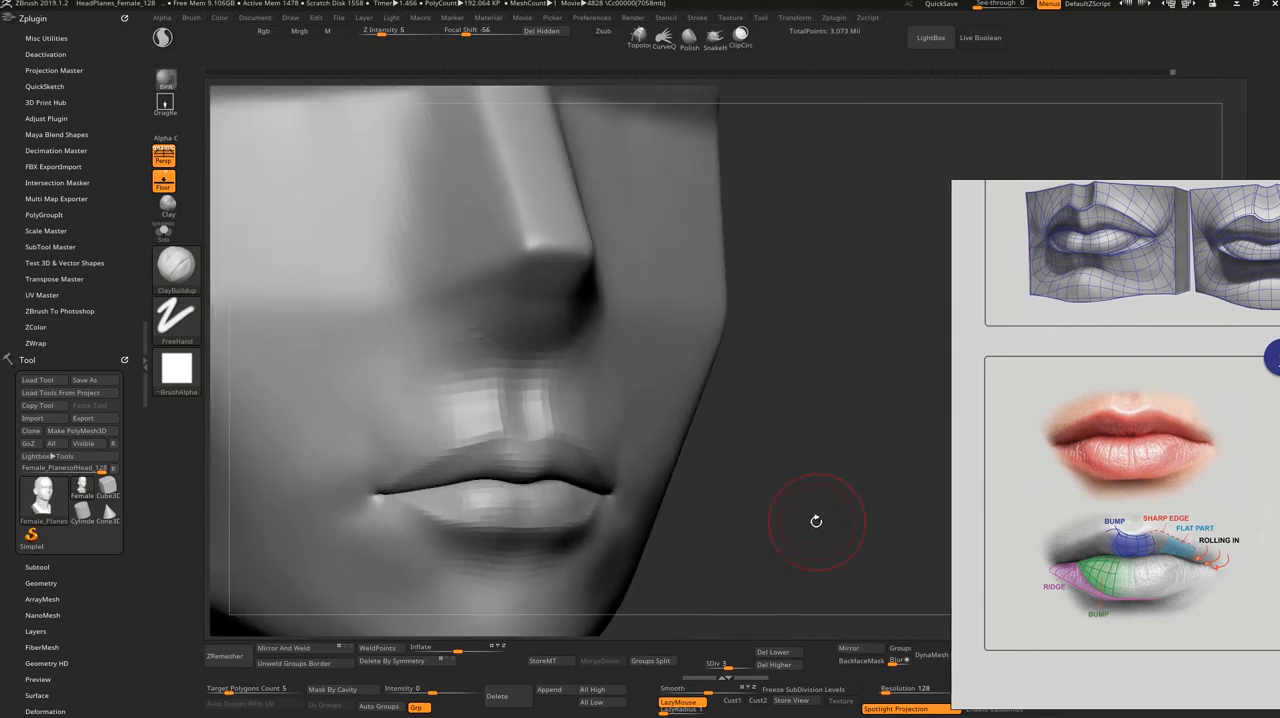
key("d")
key("d")
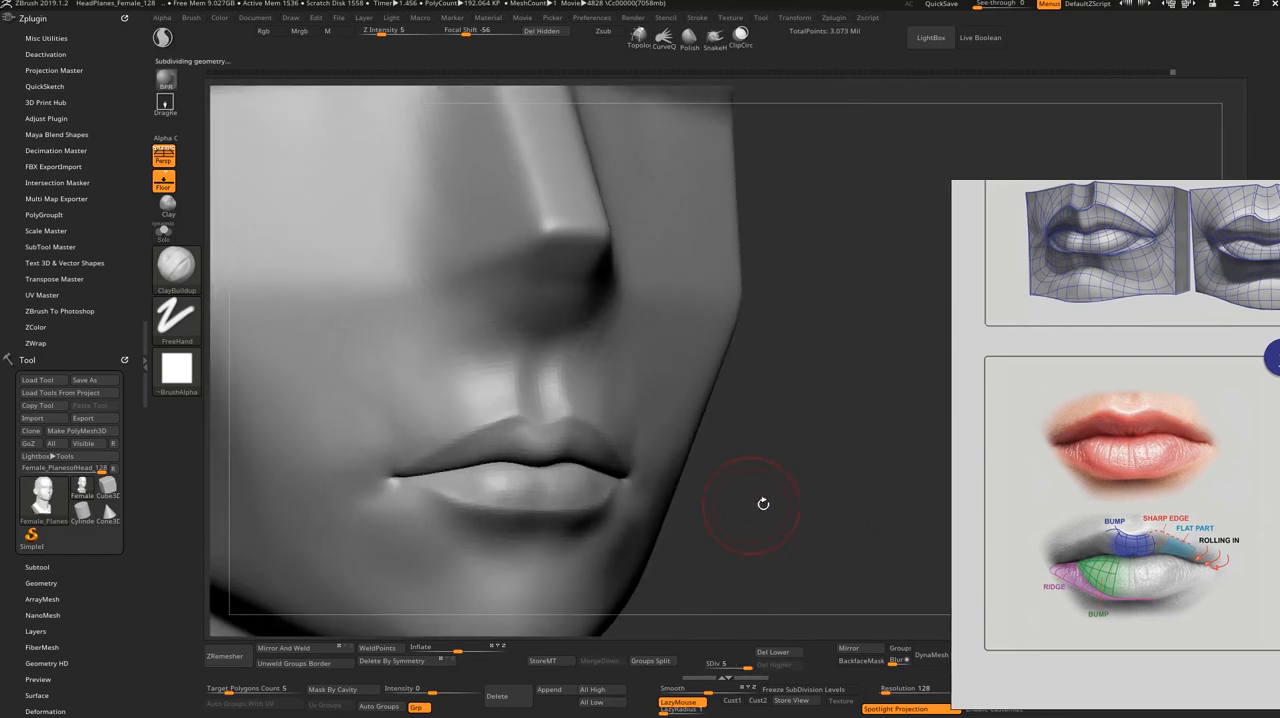
Step: Soften the lower lip's central bumps with a resized ClayBuildup brush and smoothing, and check the lips from several angles
mouse_move(763, 504)
left_mouse_down()
mouse_move(803, 509)
mouse_move(794, 554)
mouse_move(814, 481)
mouse_move(655, 476)
left_mouse_up()
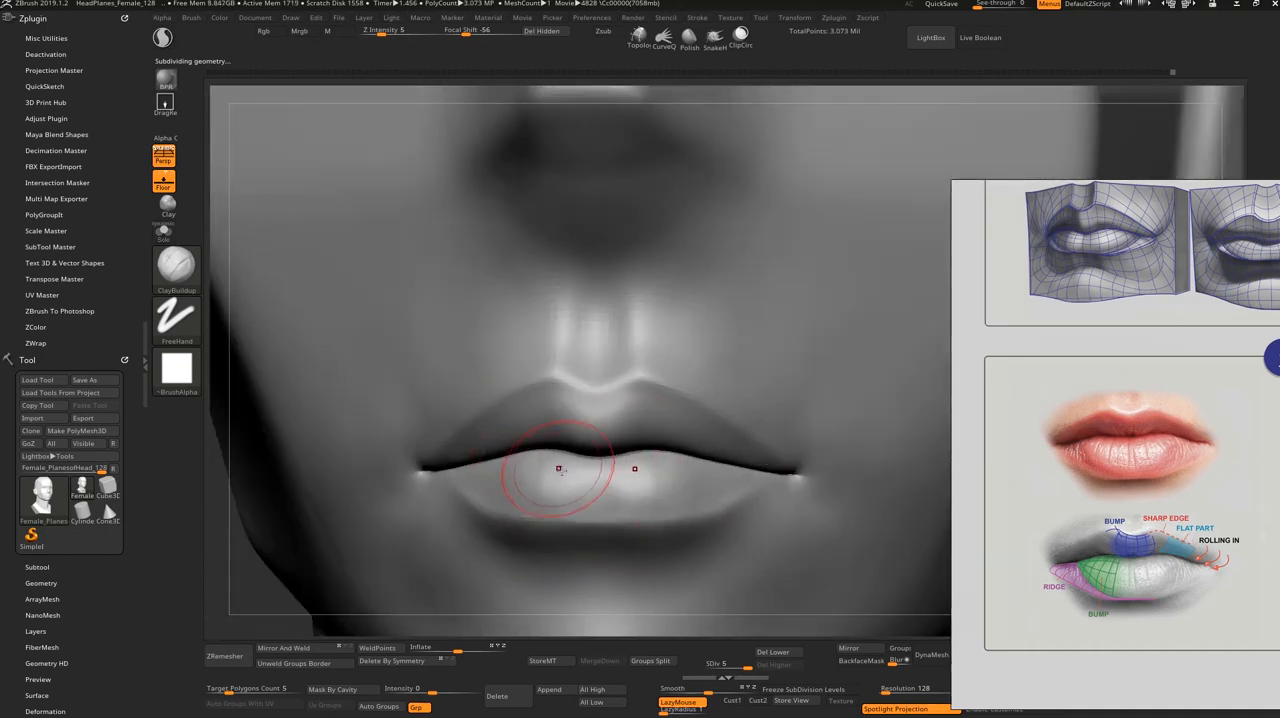
key("s")
left_click_drag(554, 478, 538, 466)
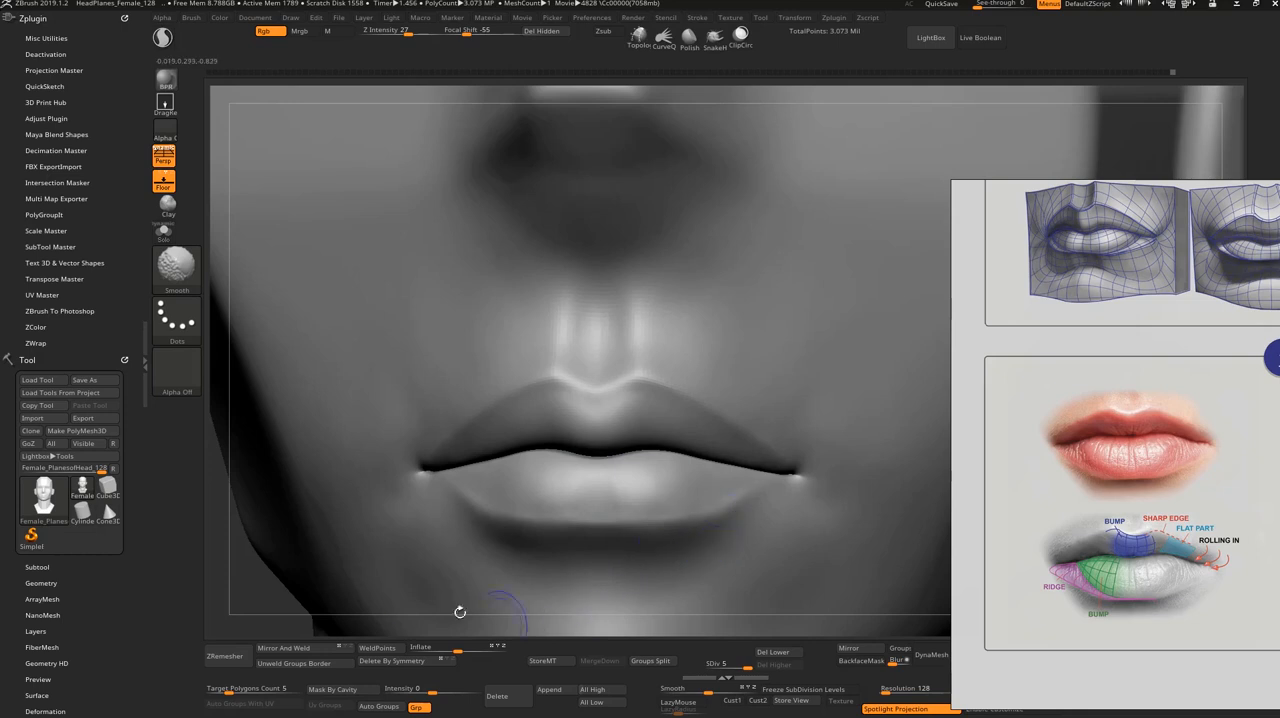
left_click_drag(258, 607, 471, 429)
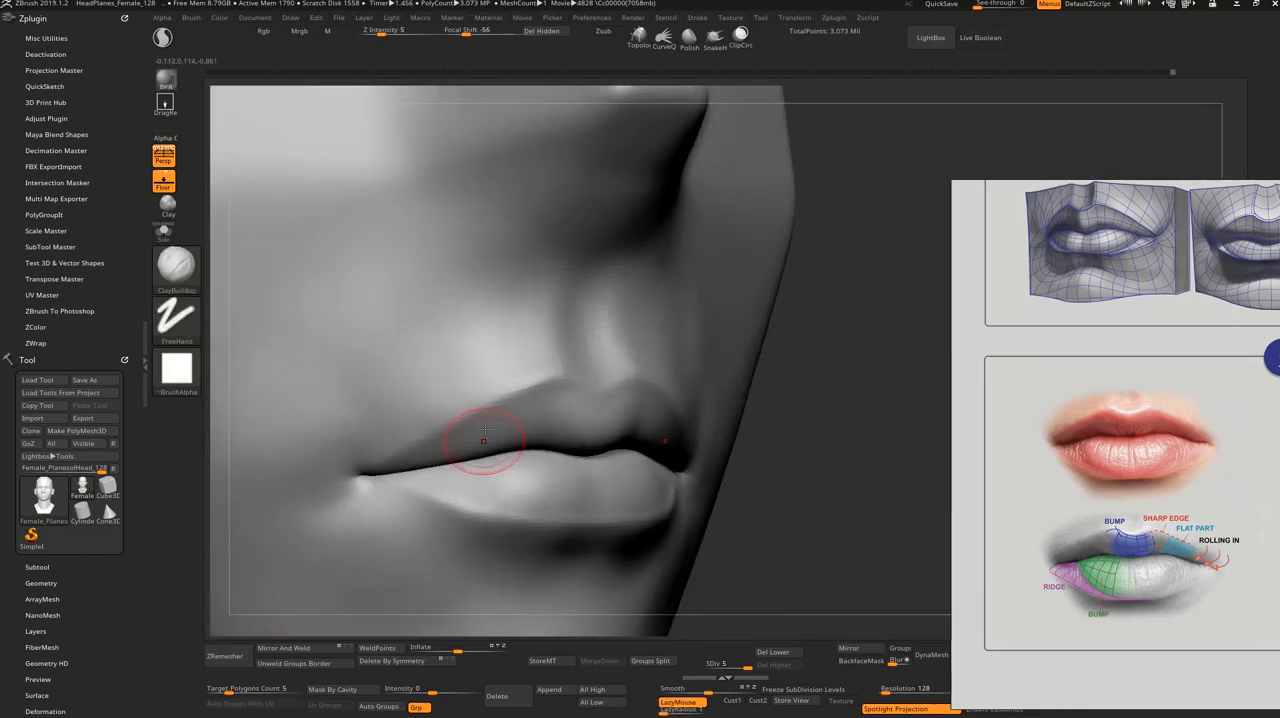
mouse_move(766, 509)
left_mouse_down()
mouse_move(787, 522)
mouse_move(727, 530)
left_mouse_up()
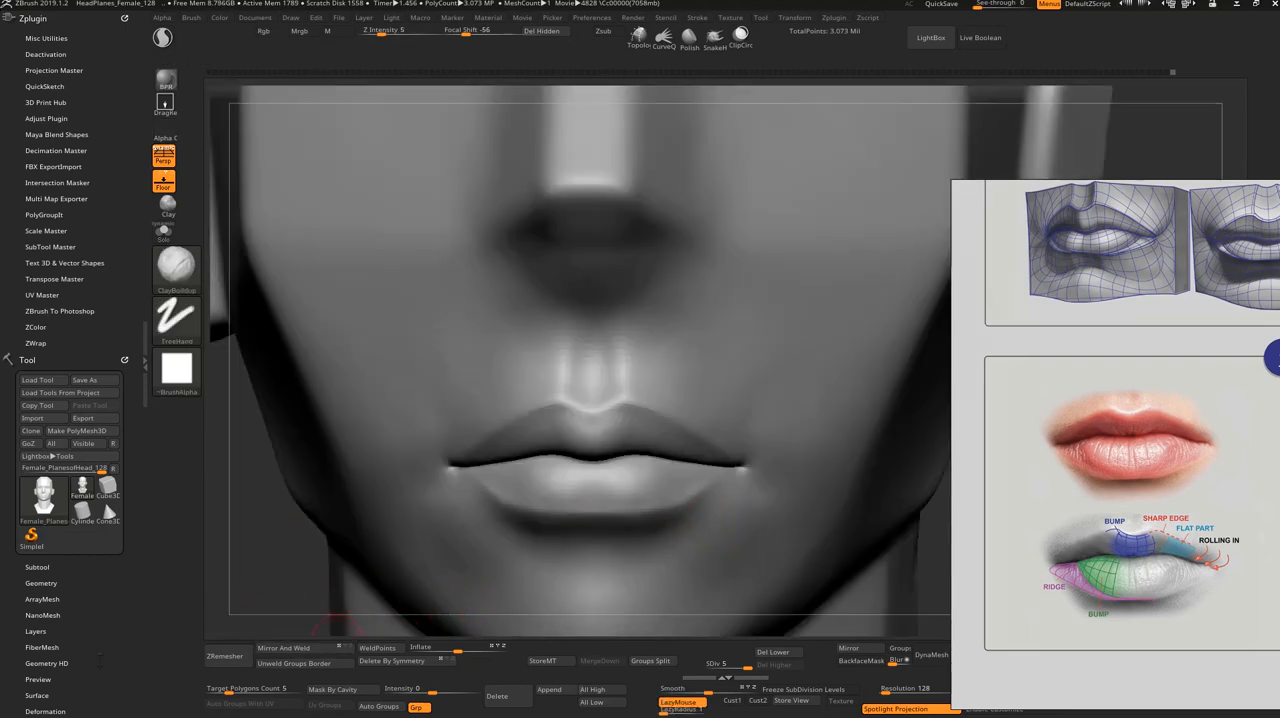
Step: Switch to the Standard brush and set its stroke to DragRect
key("super")
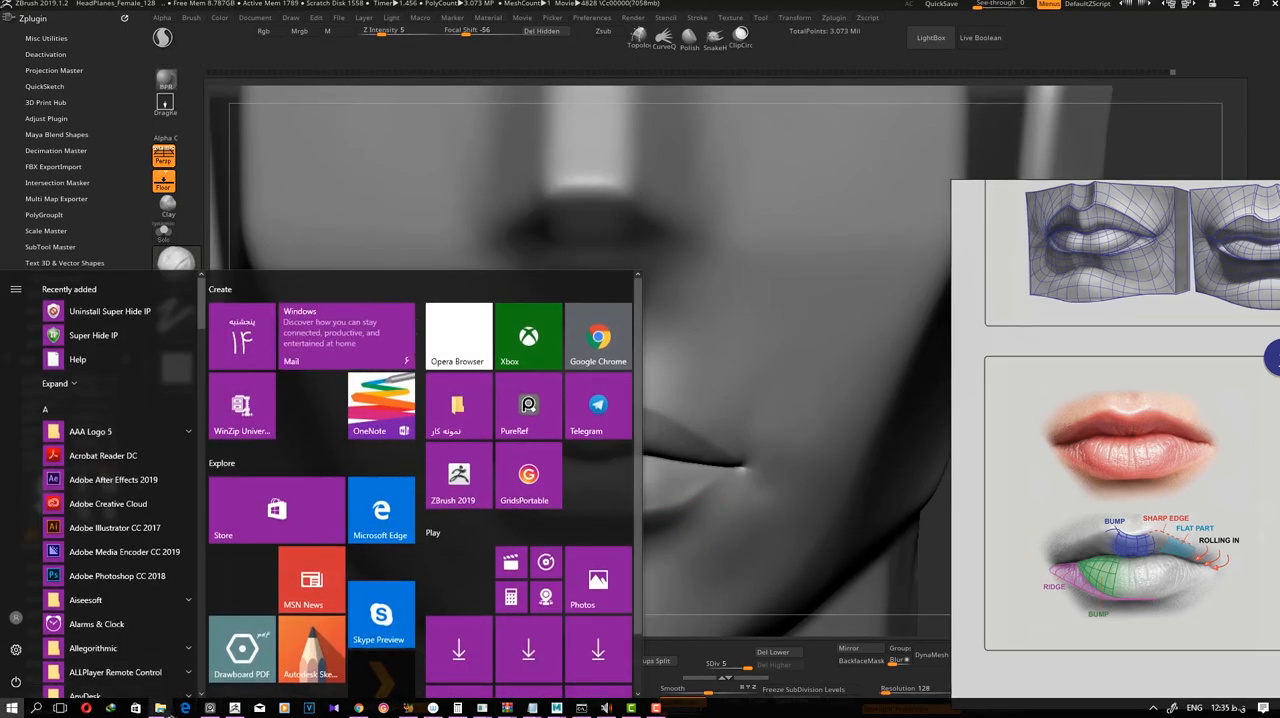
left_click(919, 580)
key("1")
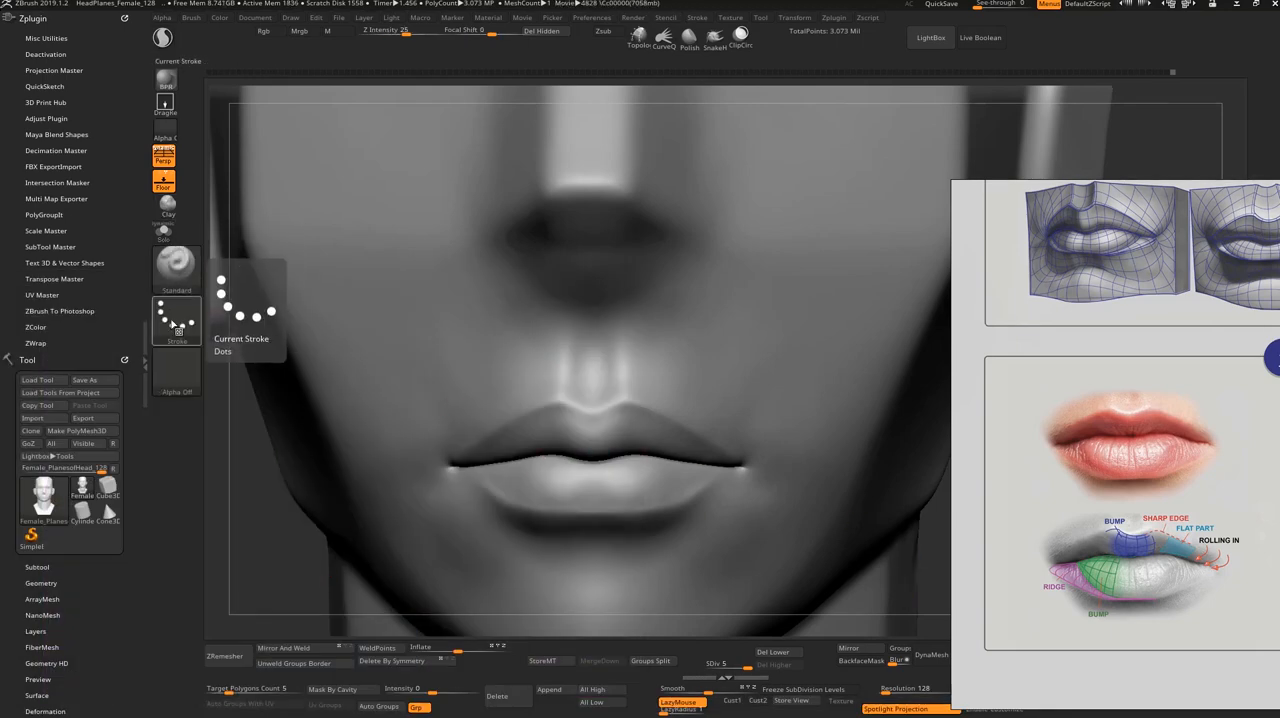
left_click(177, 318)
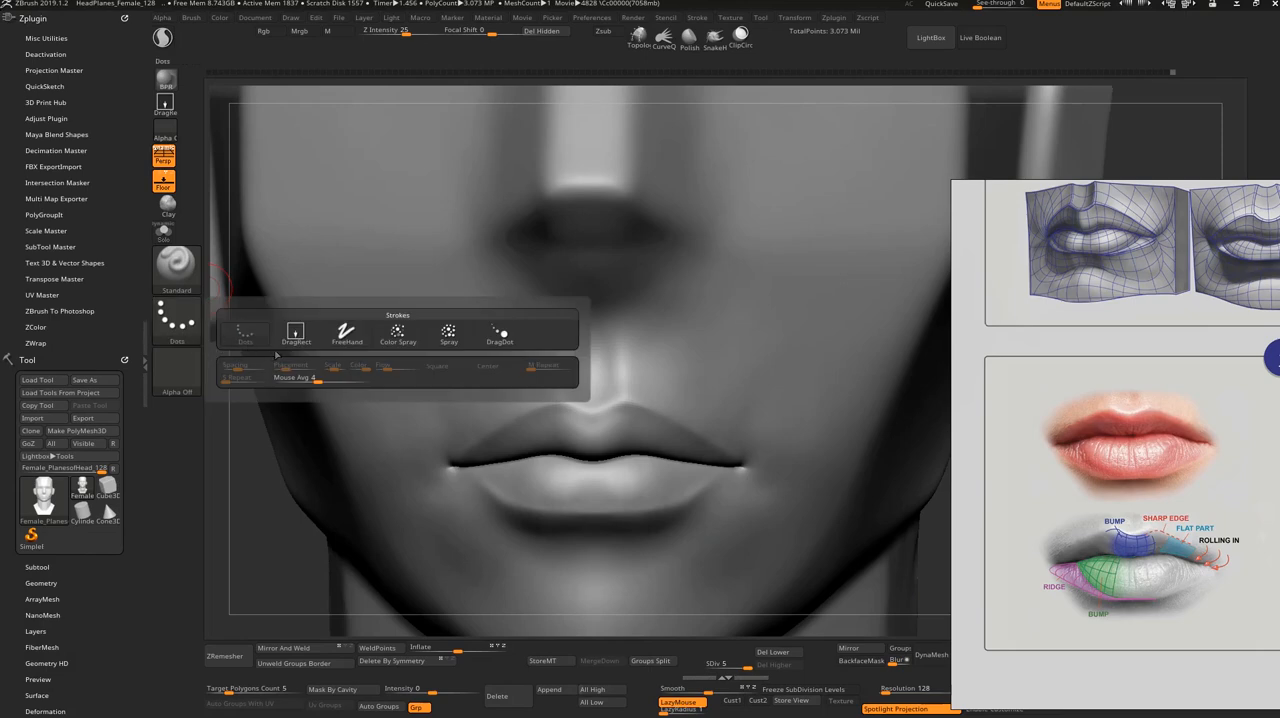
left_click(291, 343)
Step: Import the "Lips Wrinkels 2" image from the Lips Detail folder as the brush alpha
left_click(177, 370)
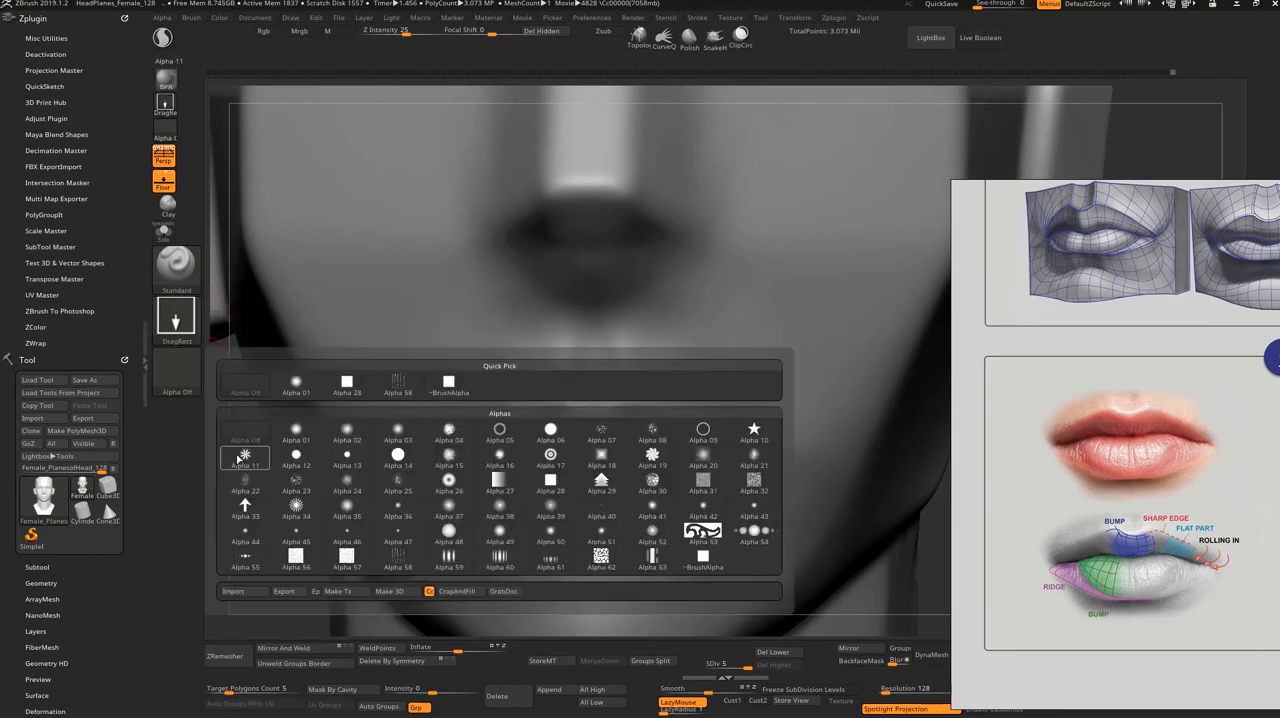
left_click(232, 591)
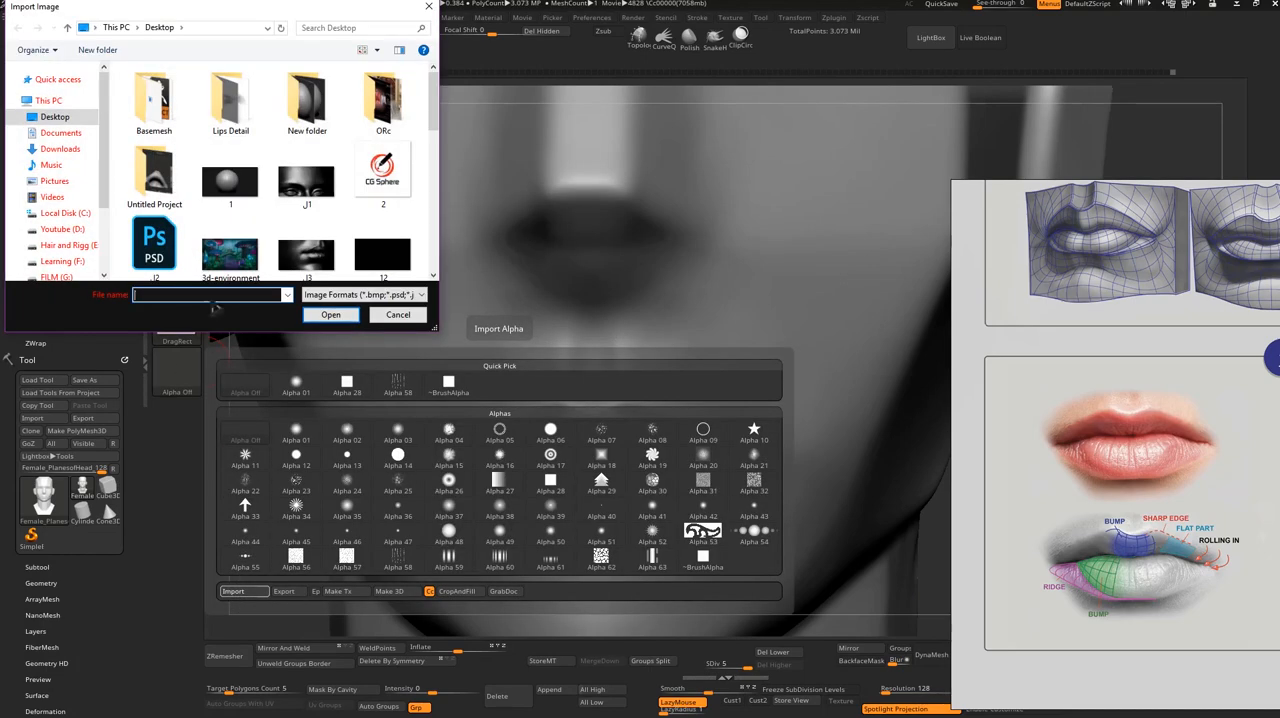
double_click(230, 100)
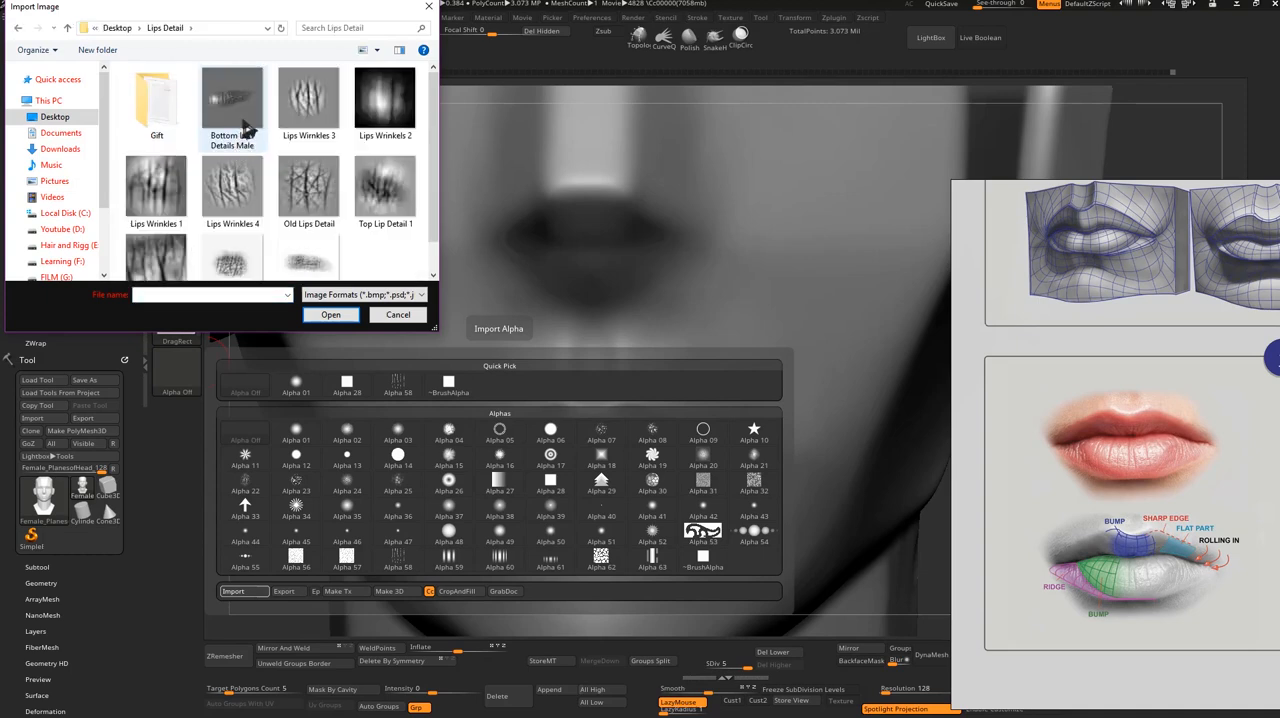
left_click(390, 106)
double_click(388, 106)
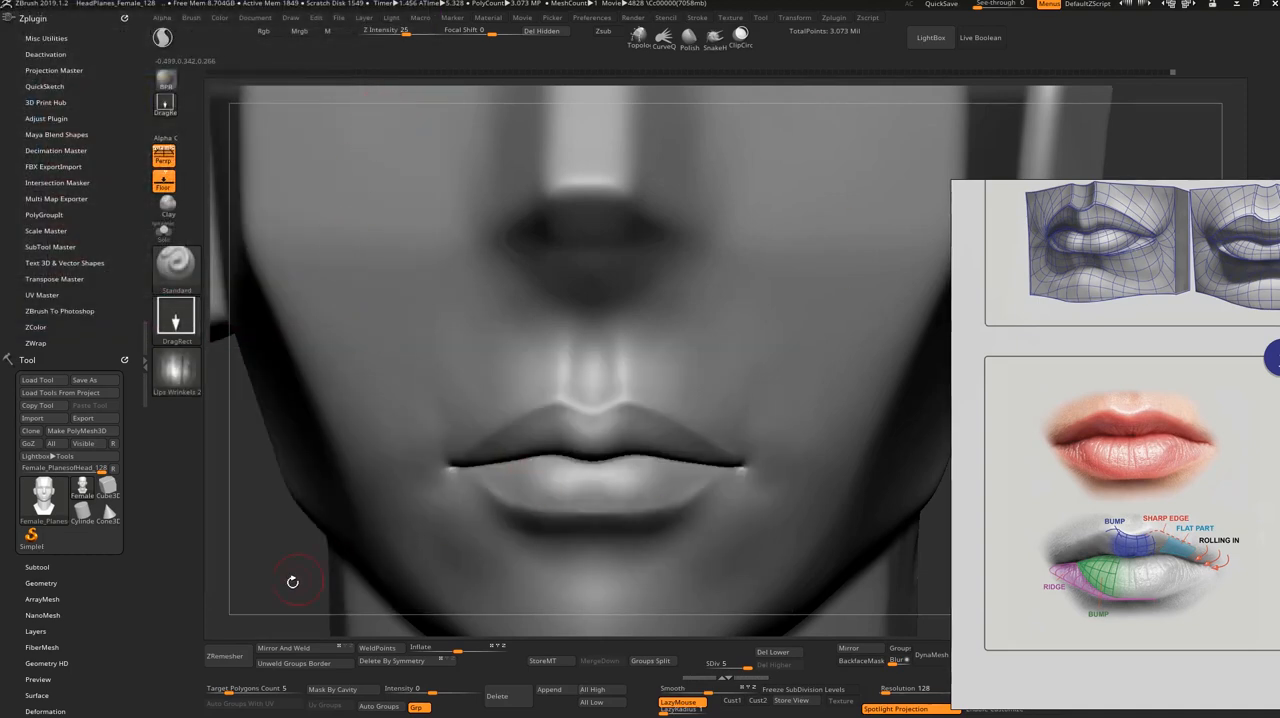
Step: Stamp a test wrinkle on the lower lip, undo it, and subdivide the head to level 6
left_click_drag(306, 514, 337, 449, "alt")
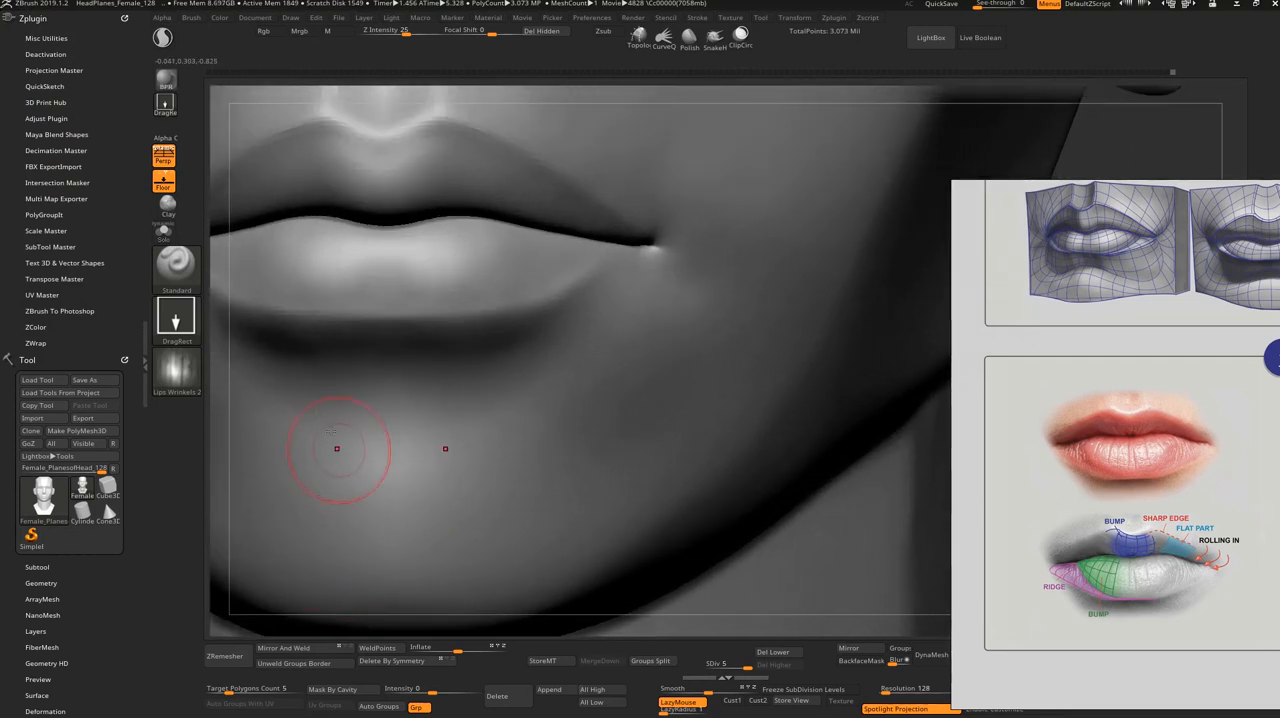
left_click_drag(243, 413, 492, 602, "alt")
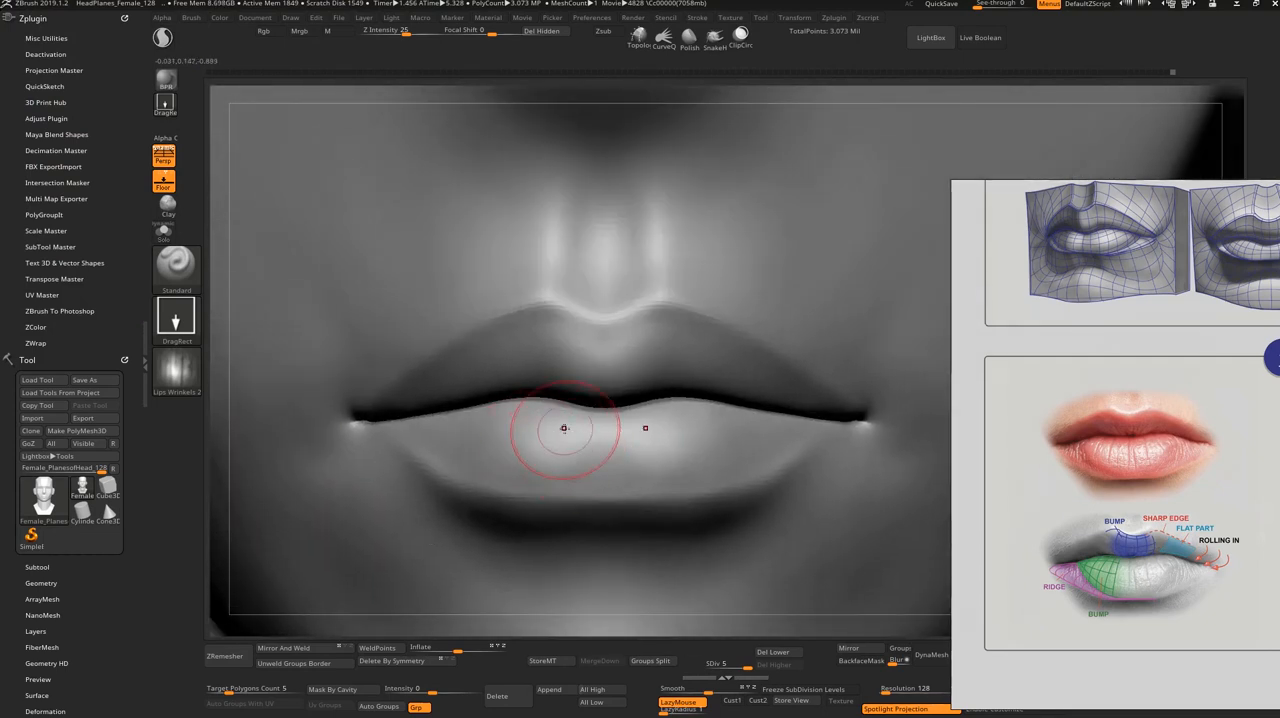
left_click_drag(563, 430, 567, 479)
key("ctrl+z")
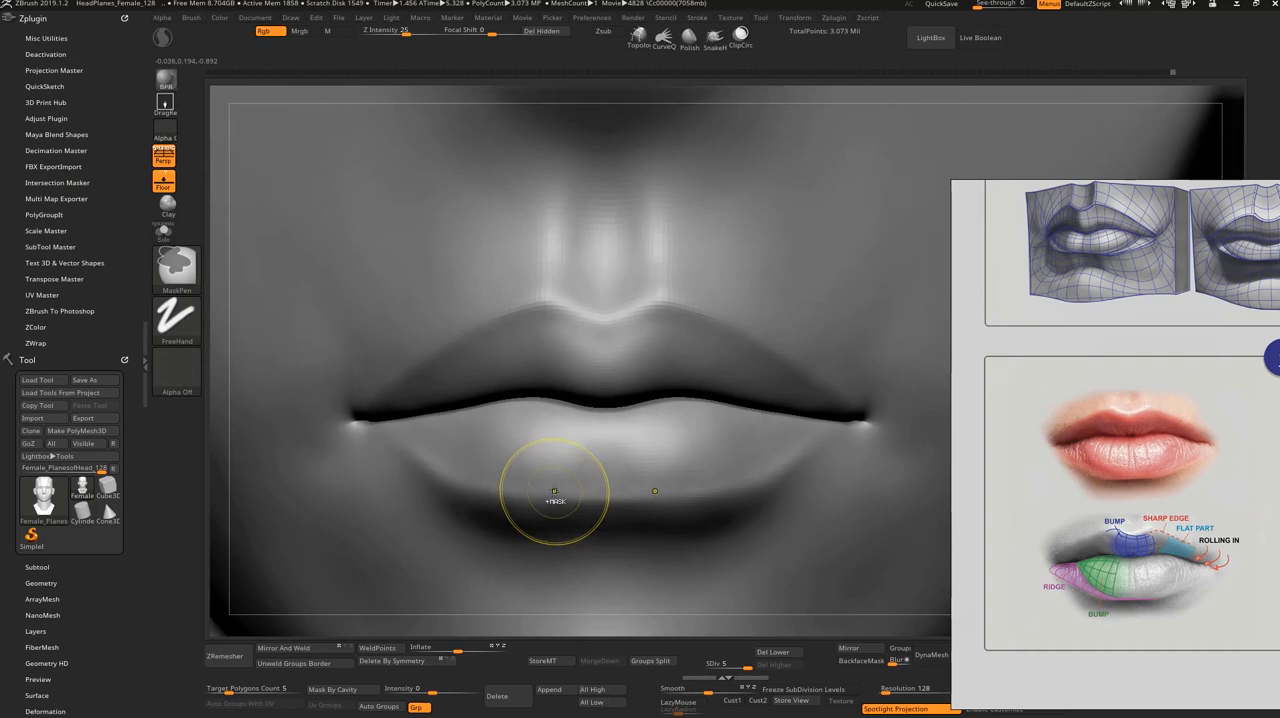
key("ctrl+d")
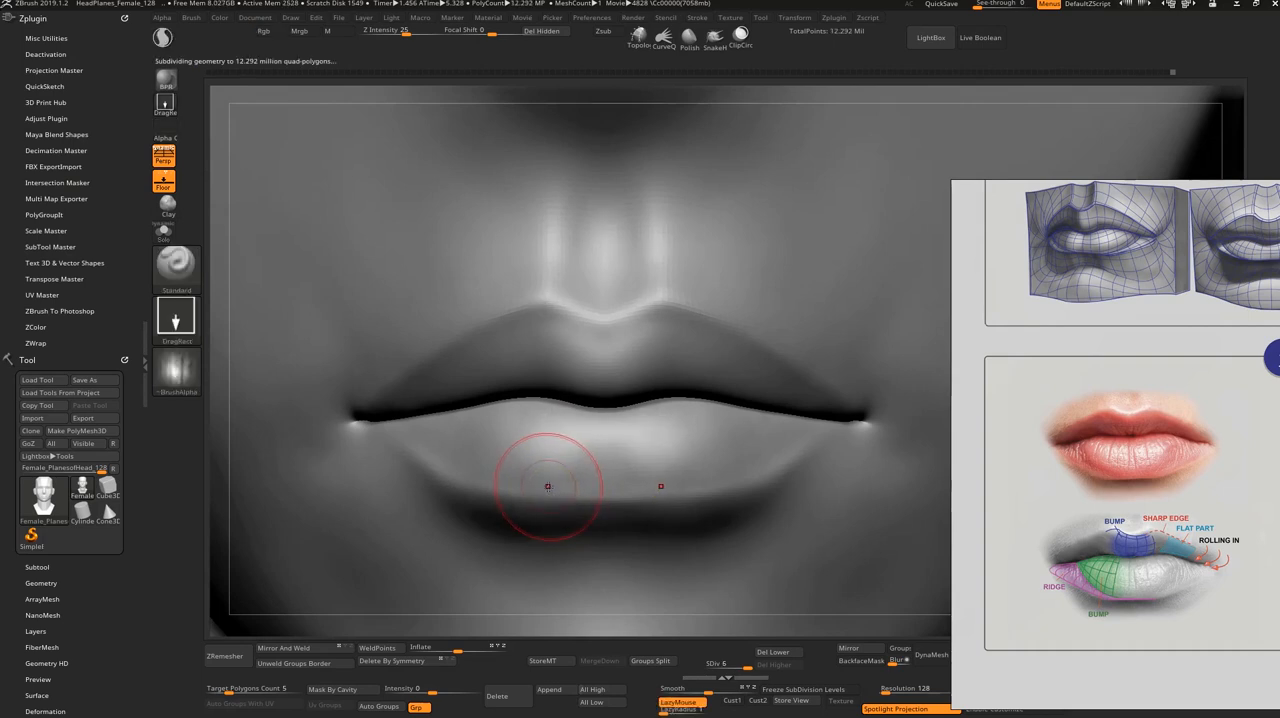
Step: Stamp vertical wrinkles across the lower lip with the Lips Wrinkels 2 alpha, undoing the first attempt
left_click_drag(557, 437, 556, 497)
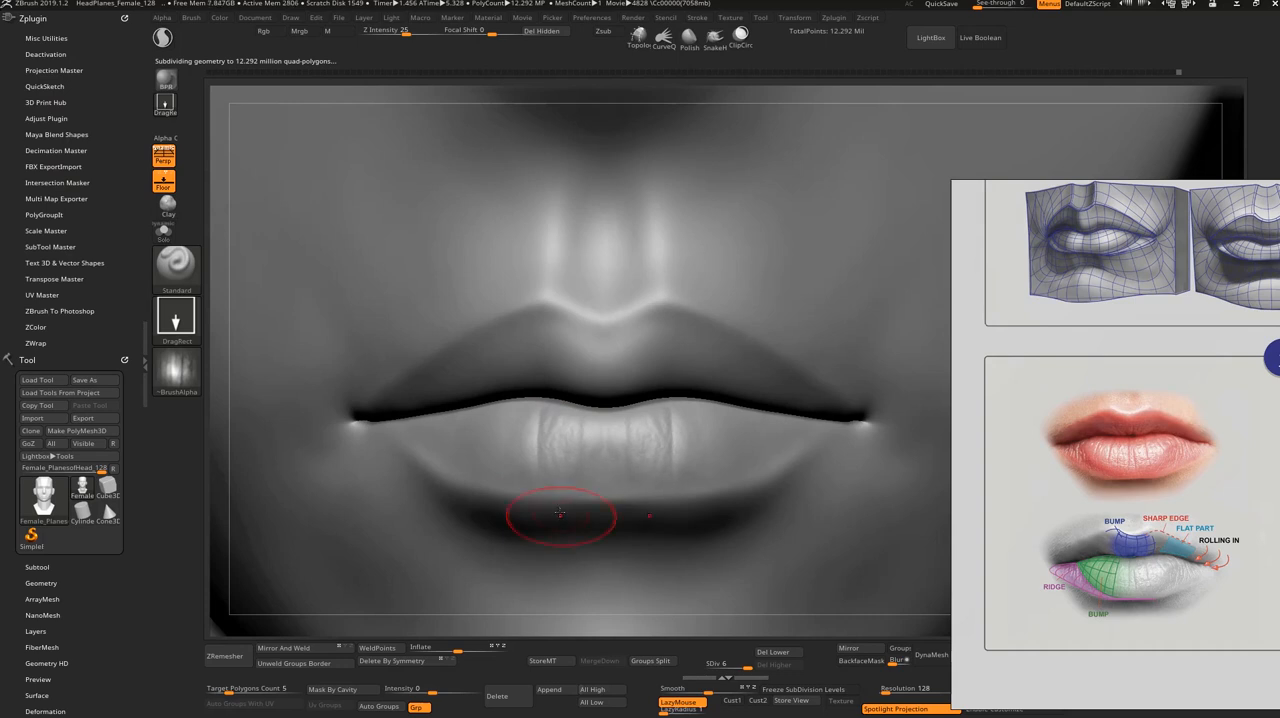
key("ctrl+z")
key("ctrl+z")
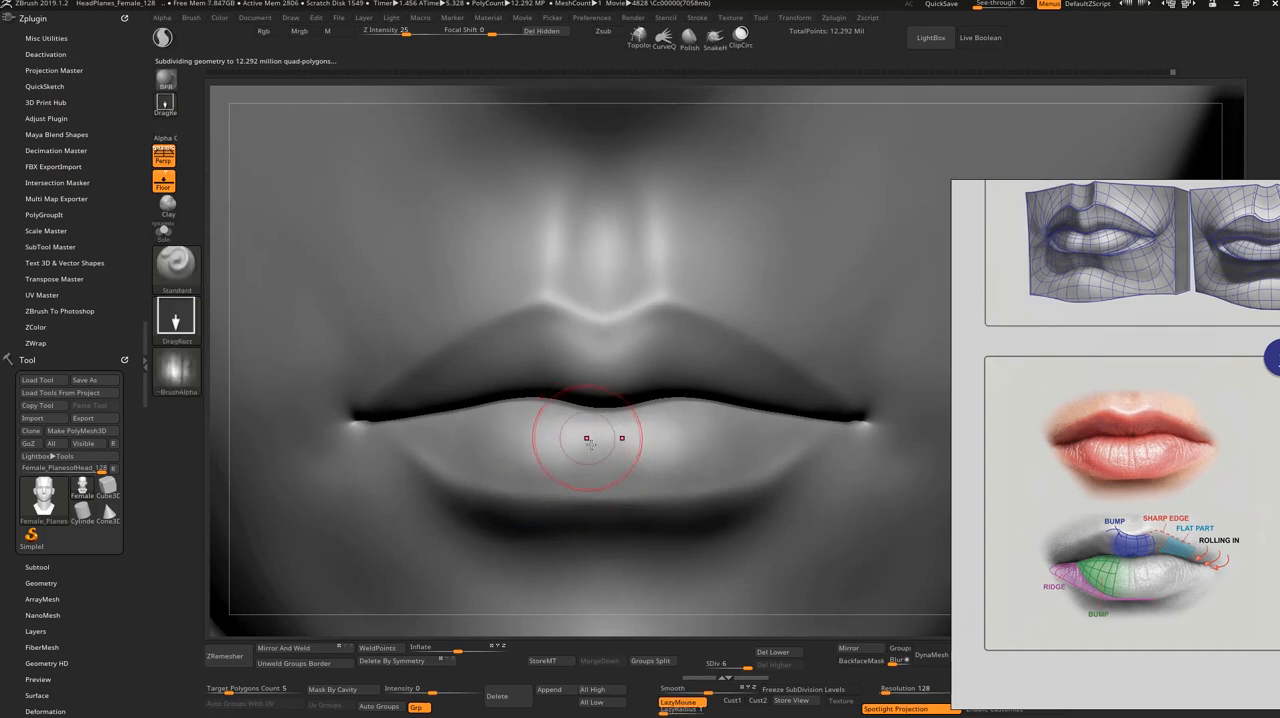
left_click_drag(592, 440, 589, 524)
left_click_drag(523, 438, 520, 514)
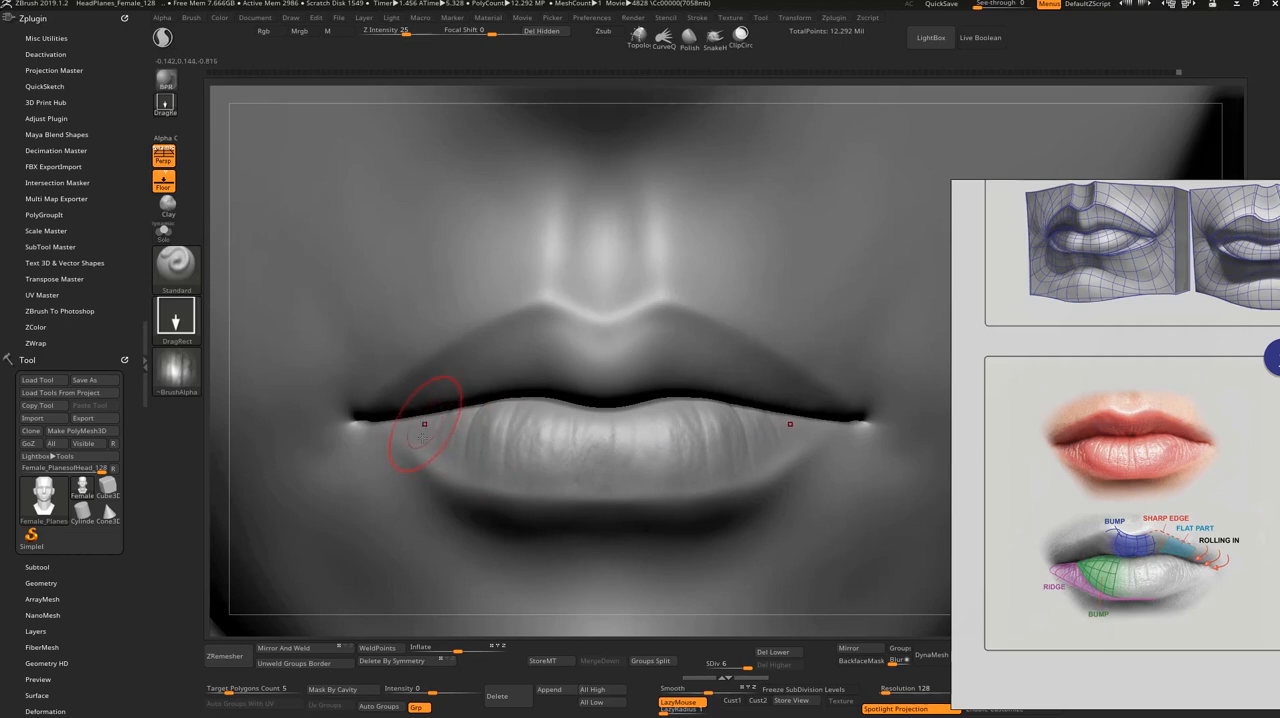
Step: Isolate the upper lip area, stamp wrinkles along the lip from below, and unhide the full head
left_click(671, 378, "ctrl+shift")
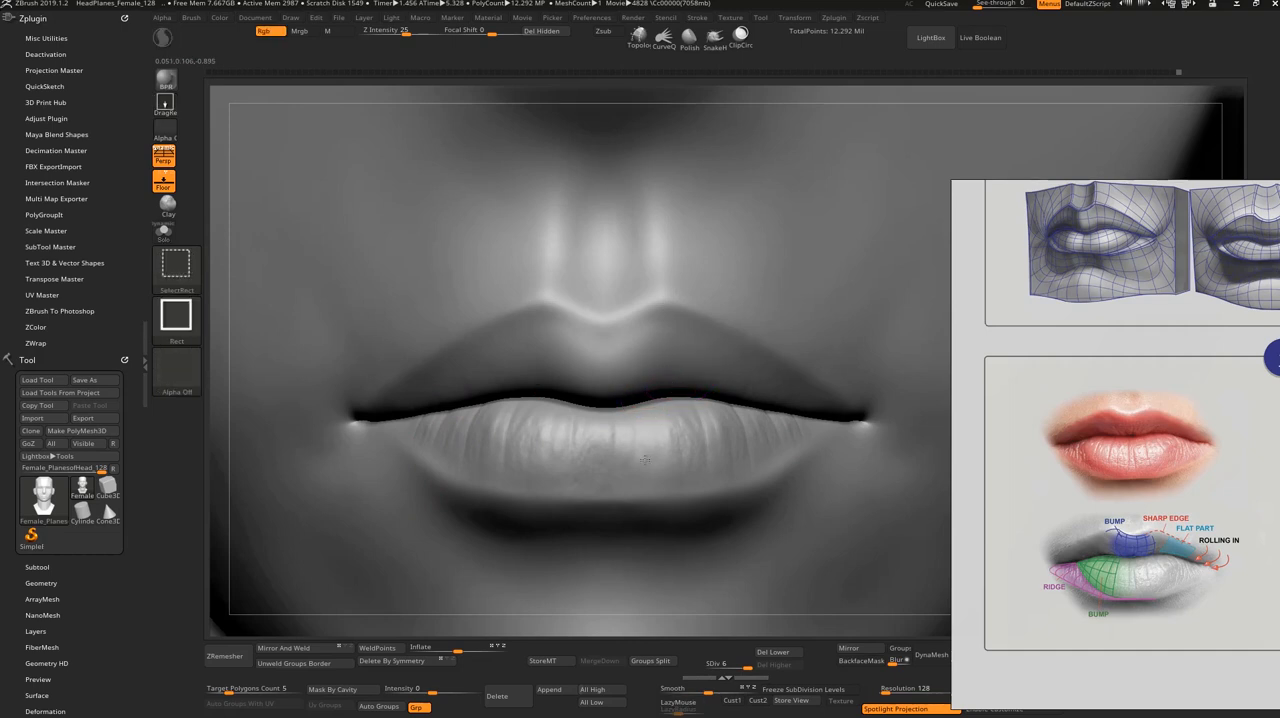
left_click_drag(637, 487, 645, 392)
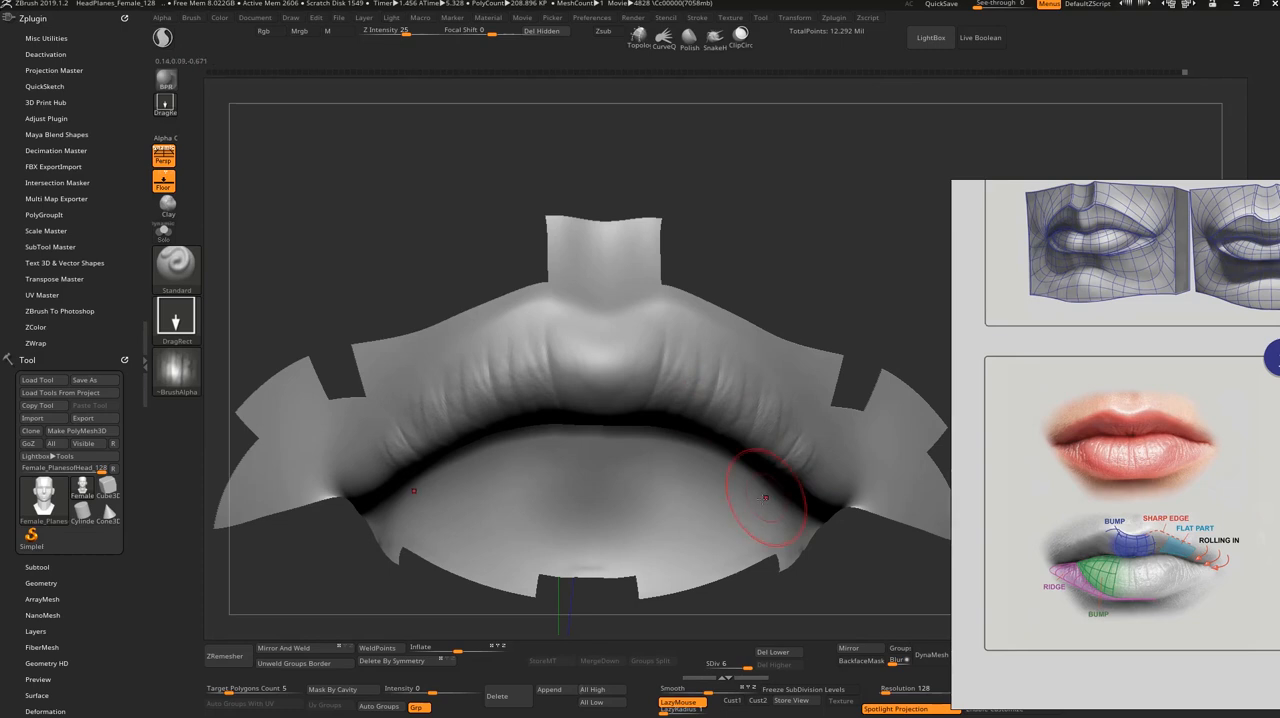
left_click_drag(757, 604, 748, 530, "shift")
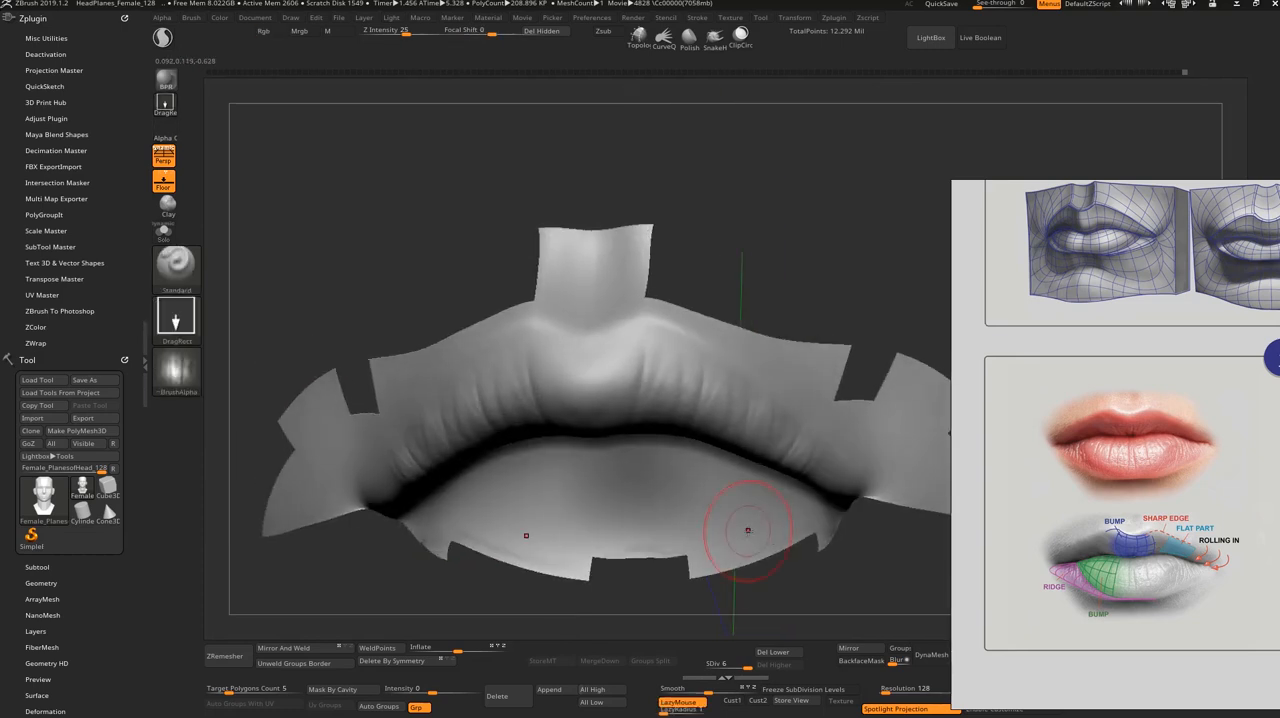
left_click_drag(754, 585, 777, 414)
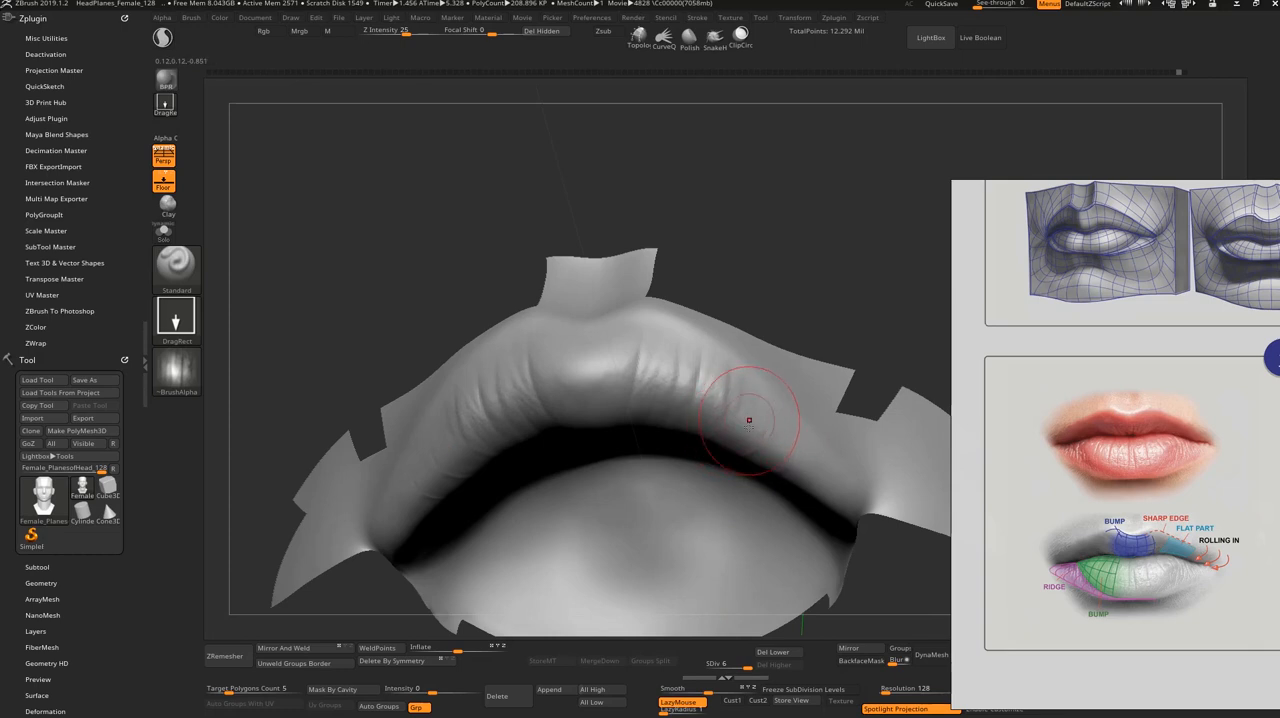
left_click_drag(749, 420, 730, 469)
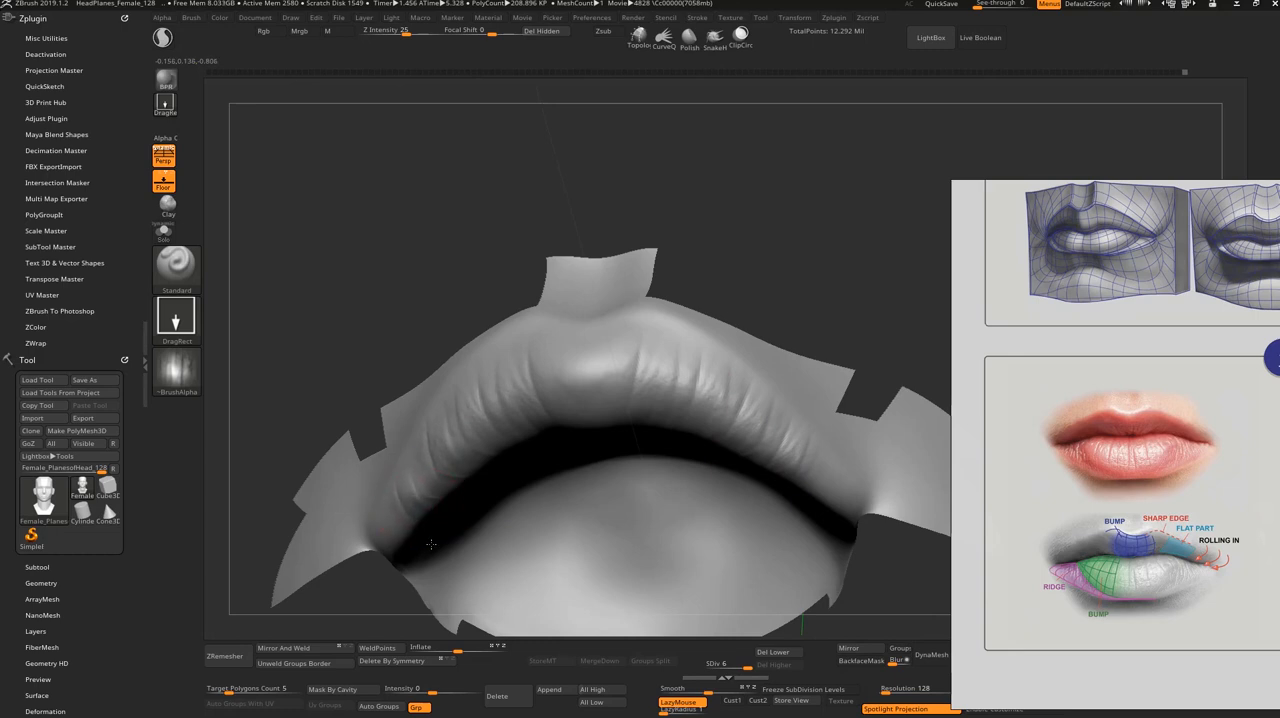
left_click_drag(430, 391, 391, 355, "shift")
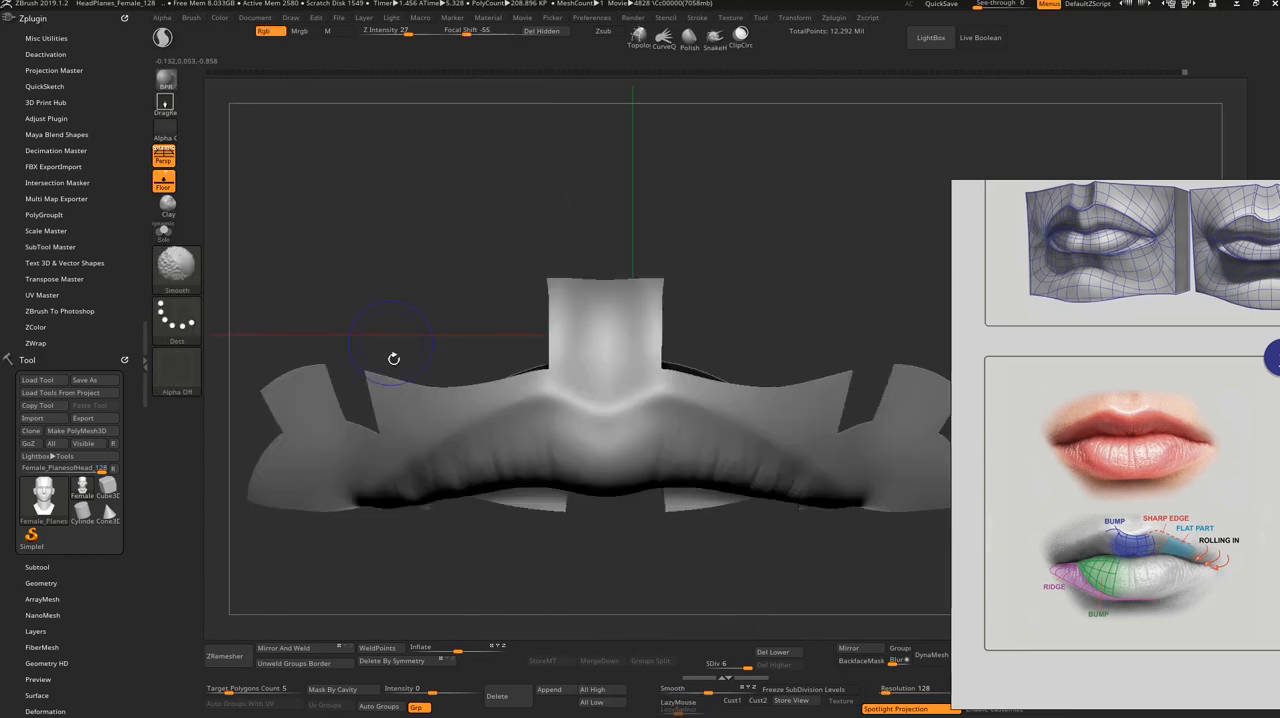
left_click(648, 567, "ctrl+shift")
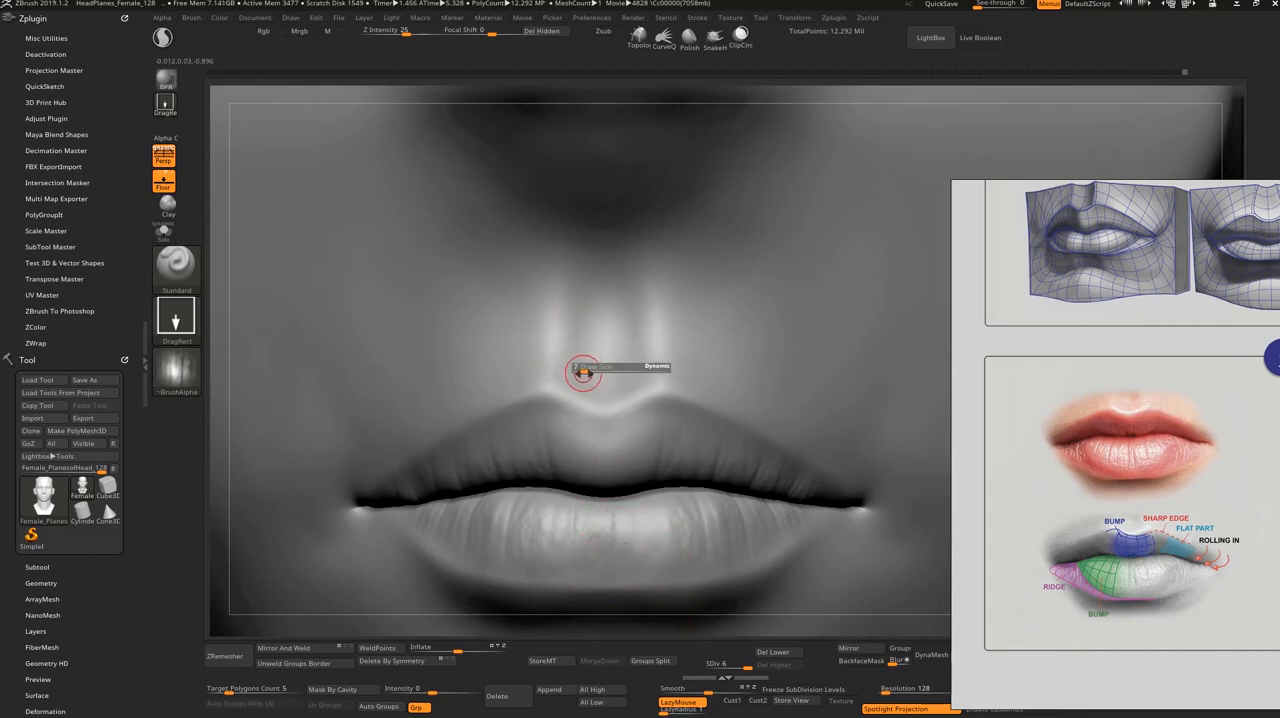
Step: Mask the skin along the whole upper lip border with the MaskPen brush, refining the mask's edge
mouse_move(592, 392)
left_mouse_down("ctrl")
mouse_move(575, 390)
mouse_move(632, 388)
mouse_move(590, 399)
mouse_move(520, 378)
mouse_move(490, 392)
mouse_move(505, 401)
left_mouse_up("ctrl")
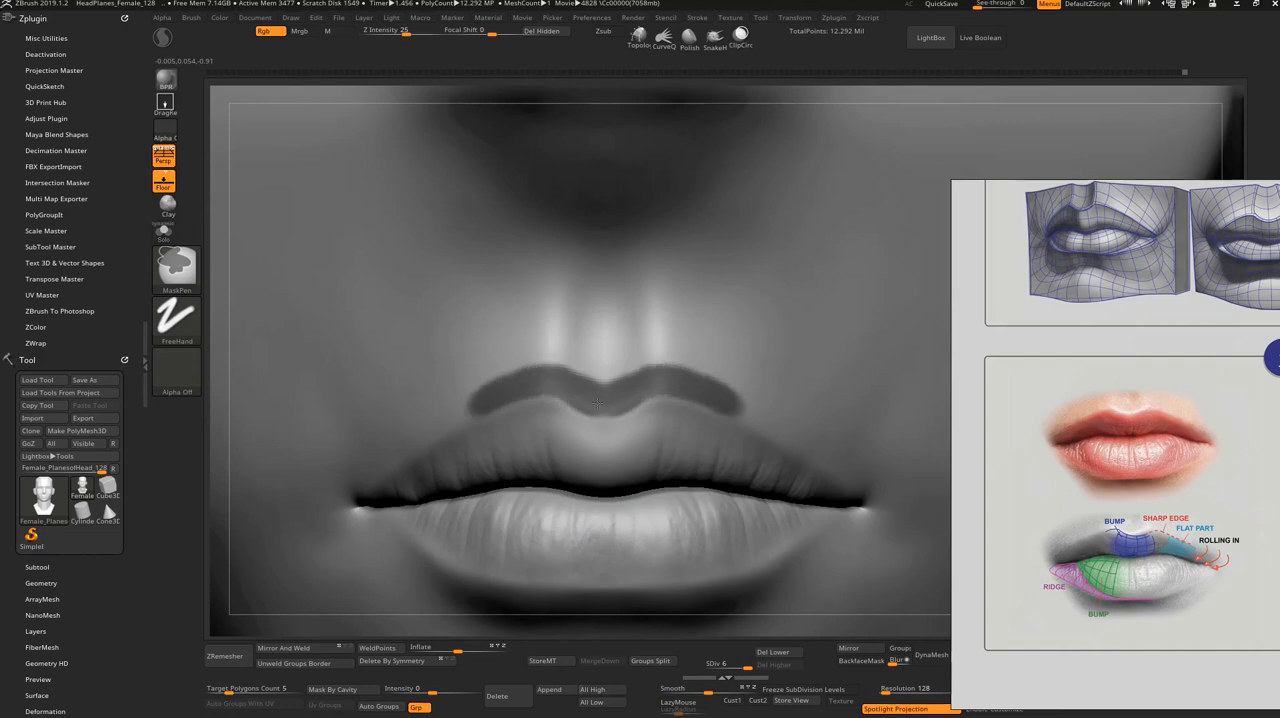
left_click_drag(596, 403, 607, 402, "ctrl")
left_click_drag(487, 394, 345, 497, "ctrl")
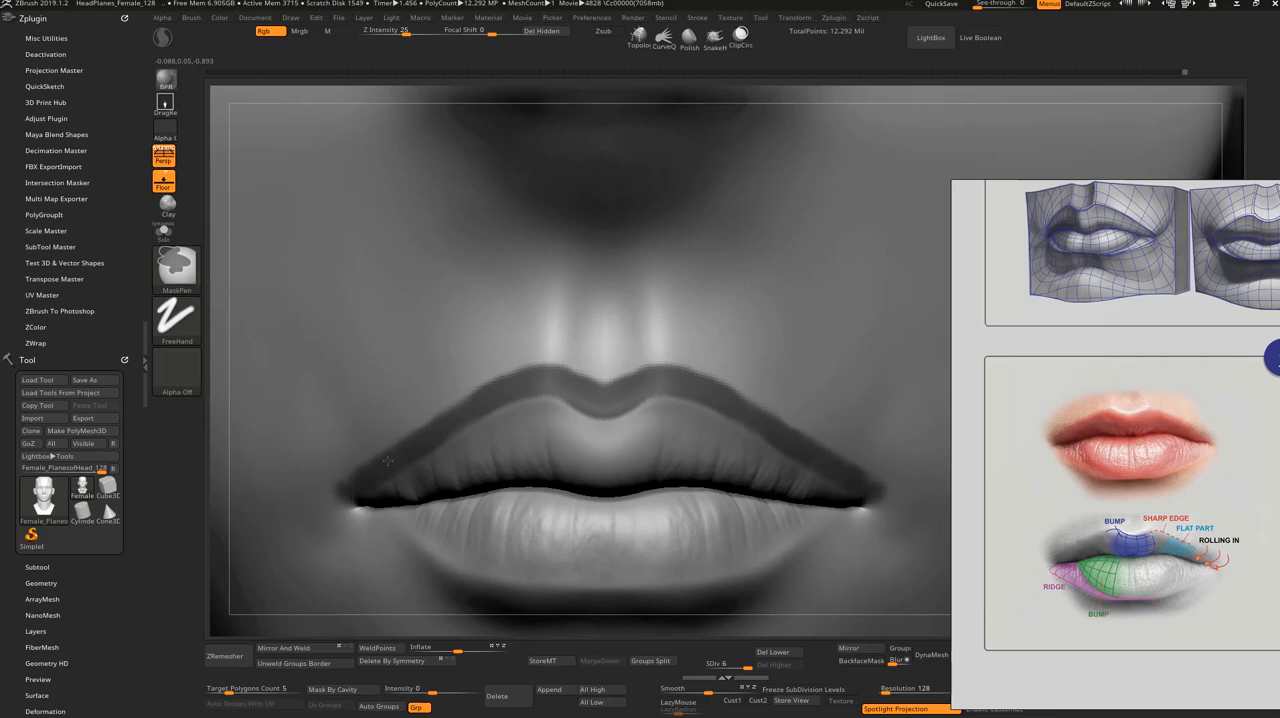
left_click(487, 404, "ctrl")
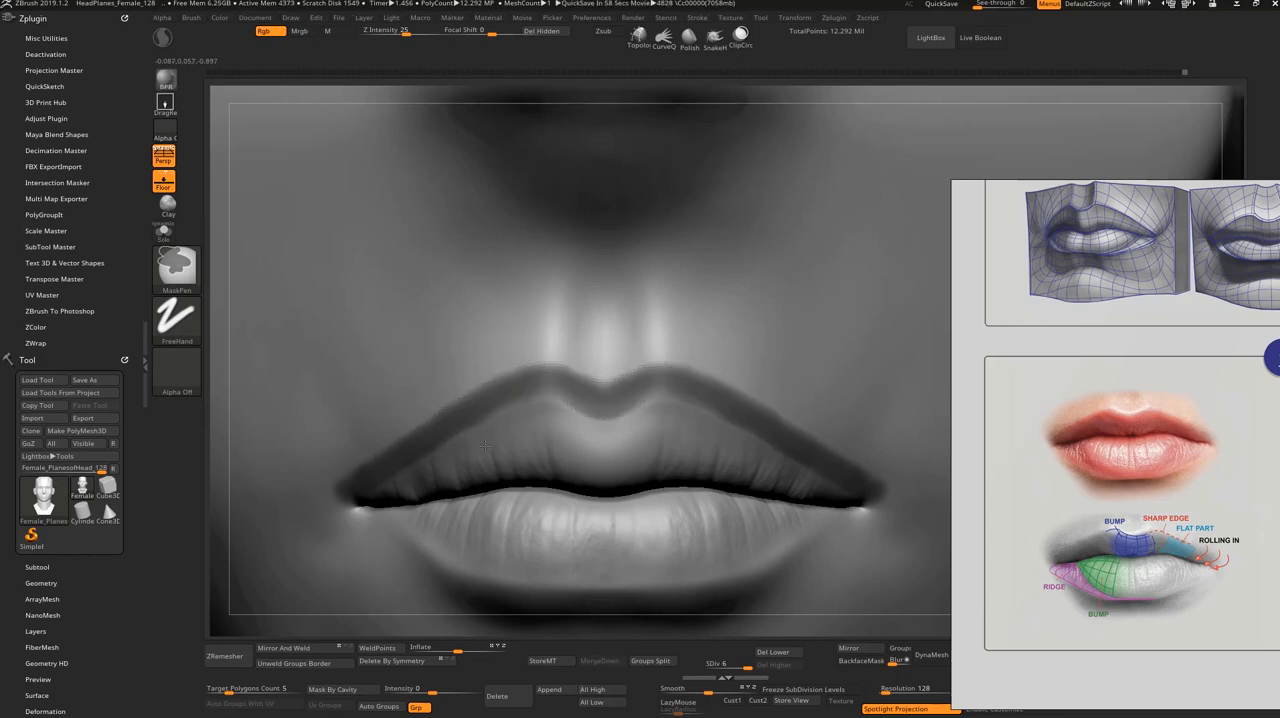
left_click(485, 446, "ctrl")
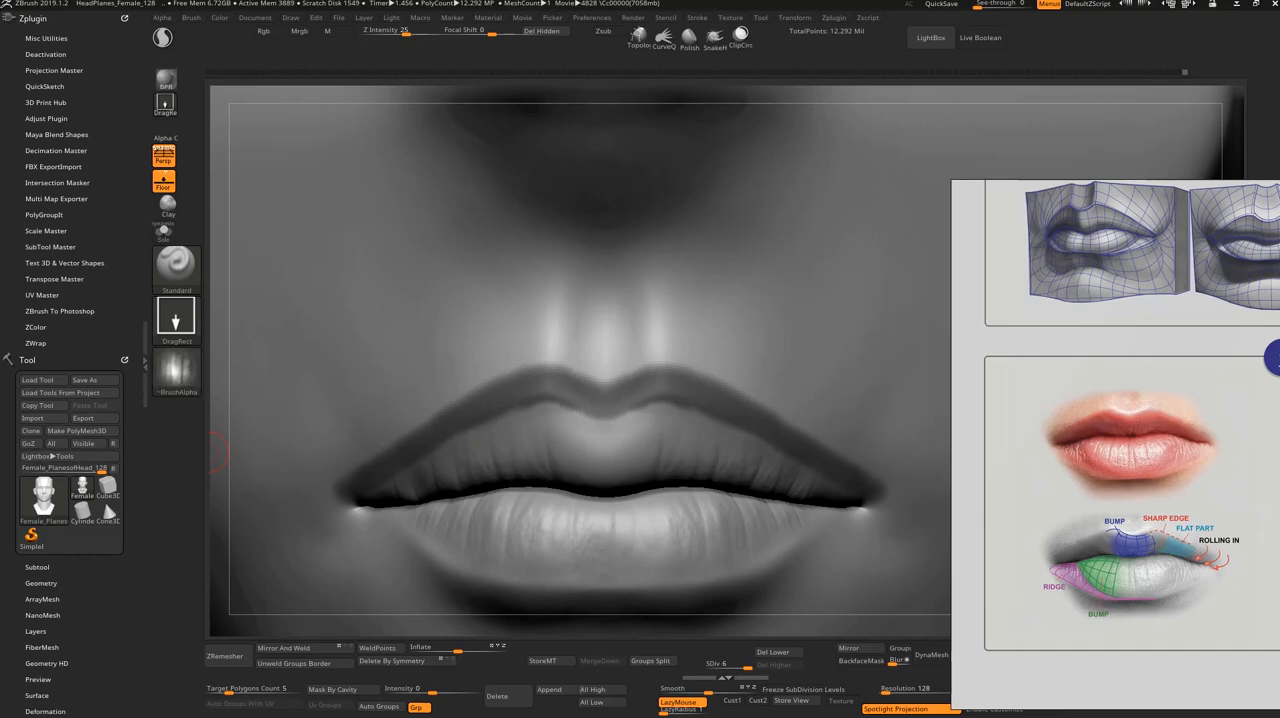
Step: Import the "Top Lip Detail Female" image from the Lips Detail folder as the brush alpha
left_click(176, 370)
left_click(236, 591)
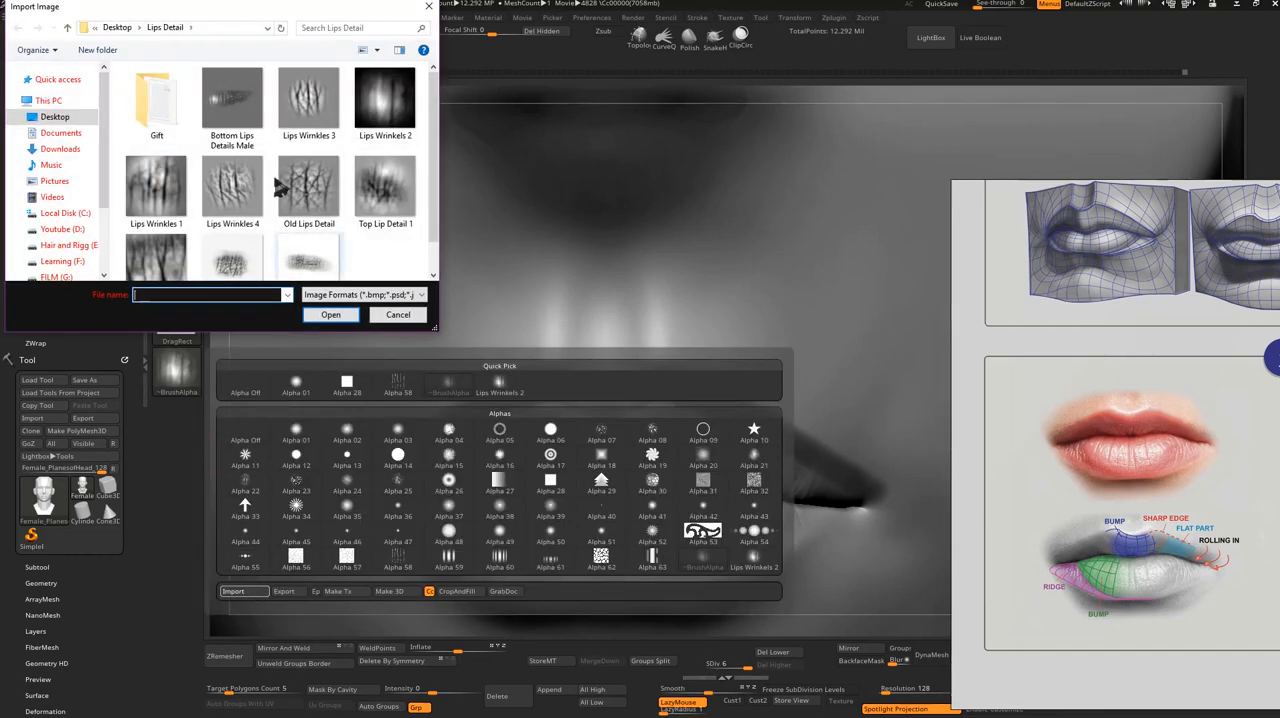
scroll(432, 130, "down", 2)
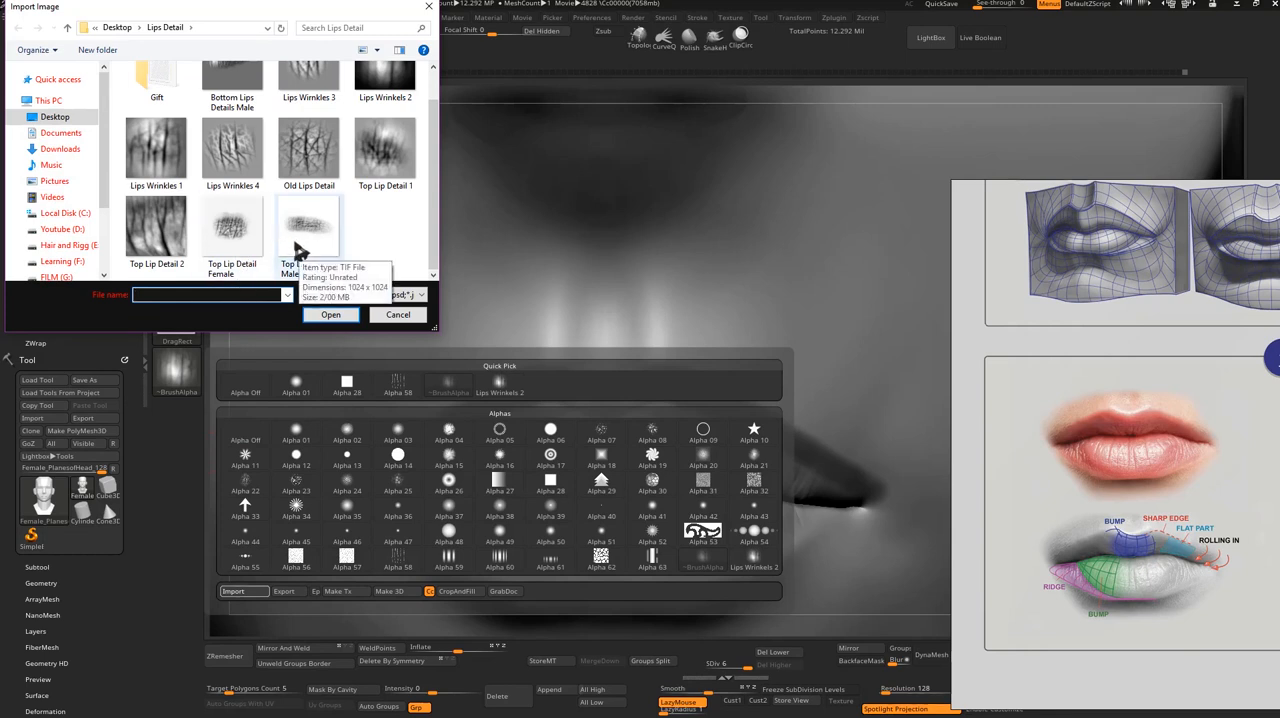
double_click(245, 258)
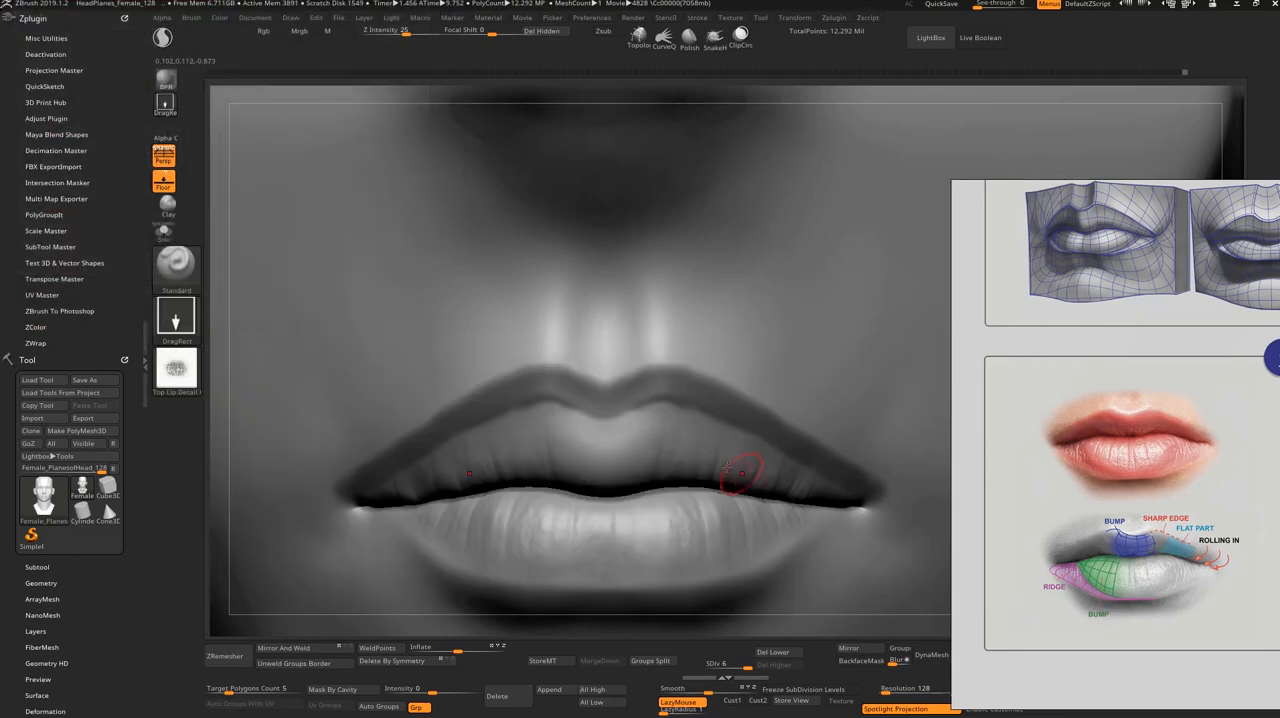
Step: Try stamping the Top Lip Detail Female alpha on the upper lip and undo it
left_click_drag(673, 450, 686, 462)
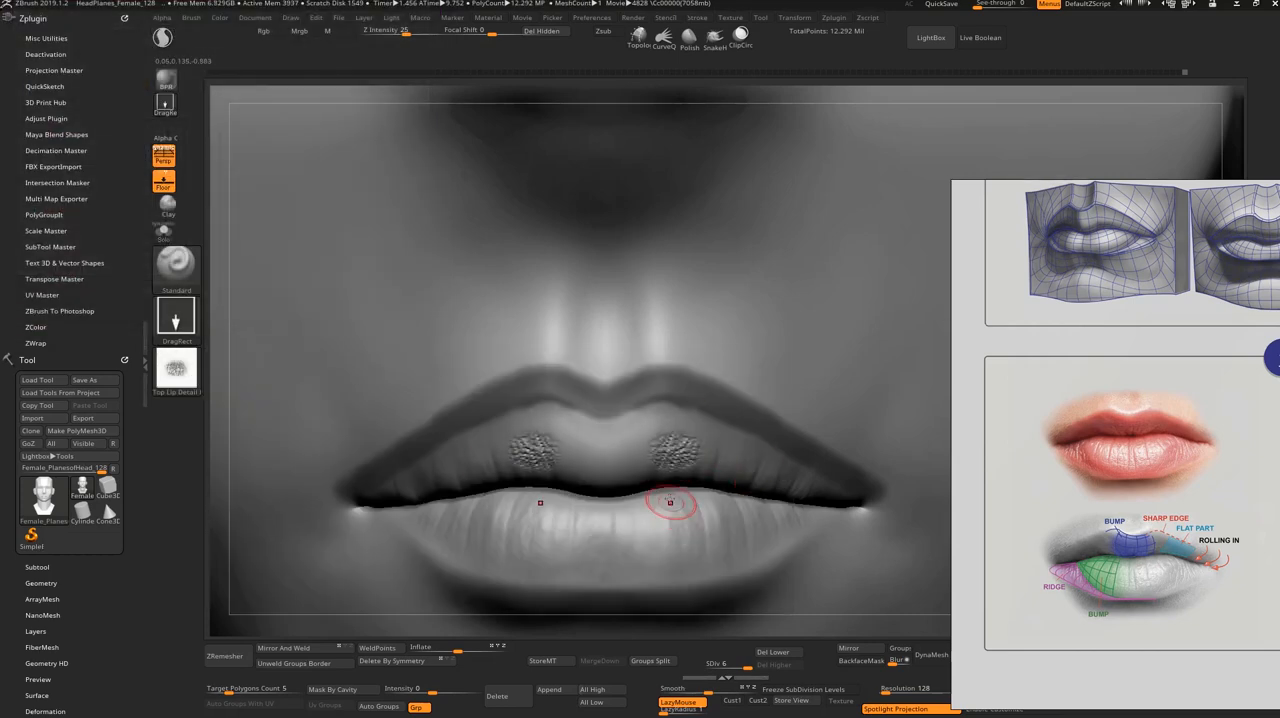
key("ctrl")
key("ctrl+z")
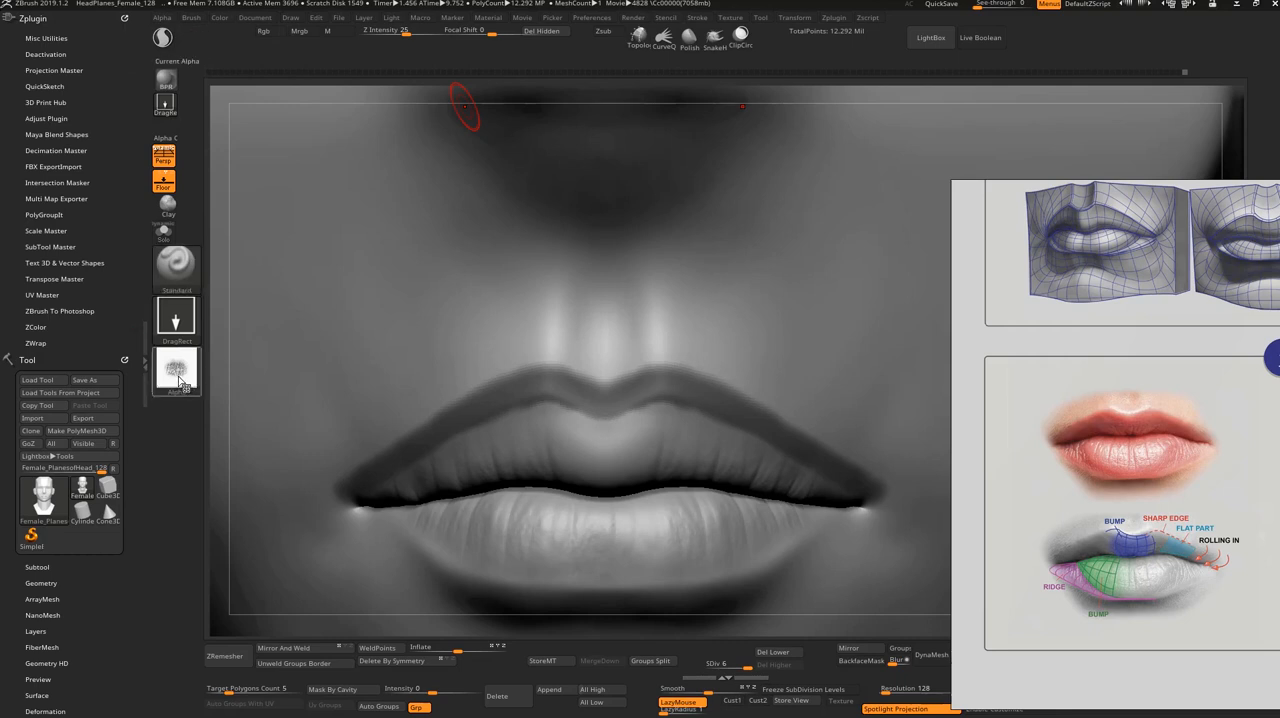
Step: Raise the alpha's MidValue in its Modify settings and set the brush's Z Intensity to 8
mouse_move(180, 381)
left_click(162, 17)
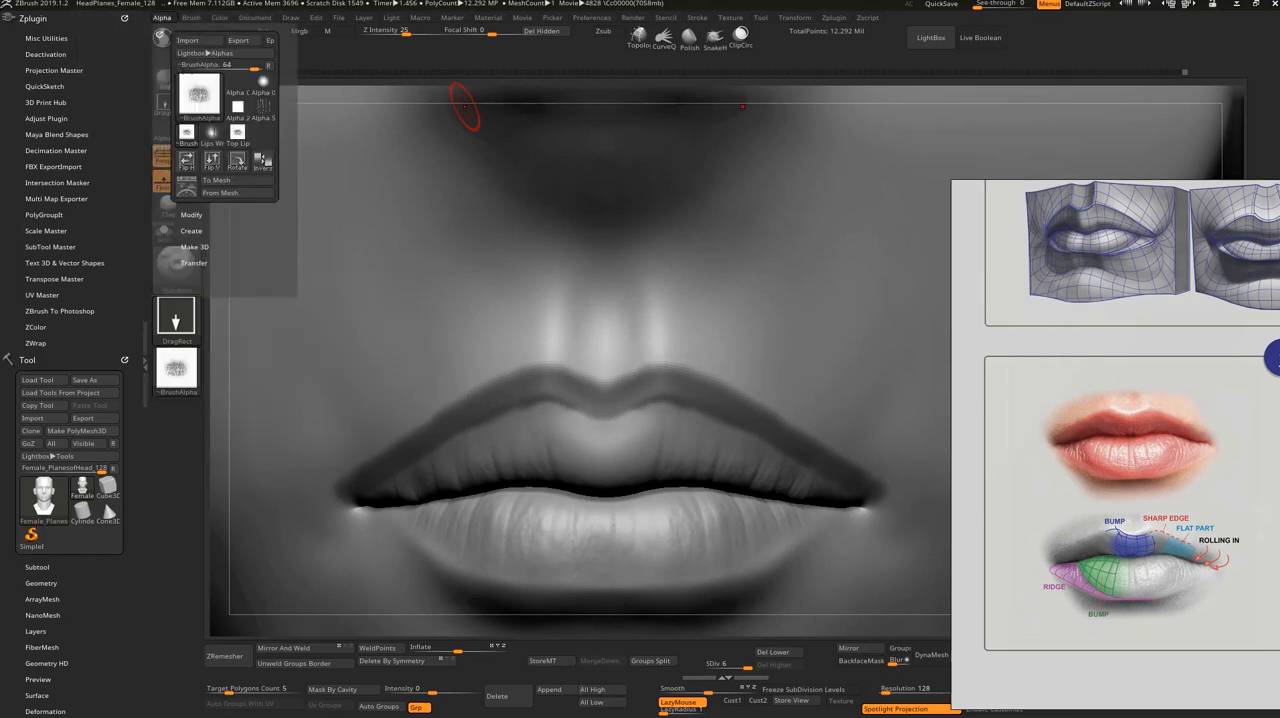
left_click(191, 214)
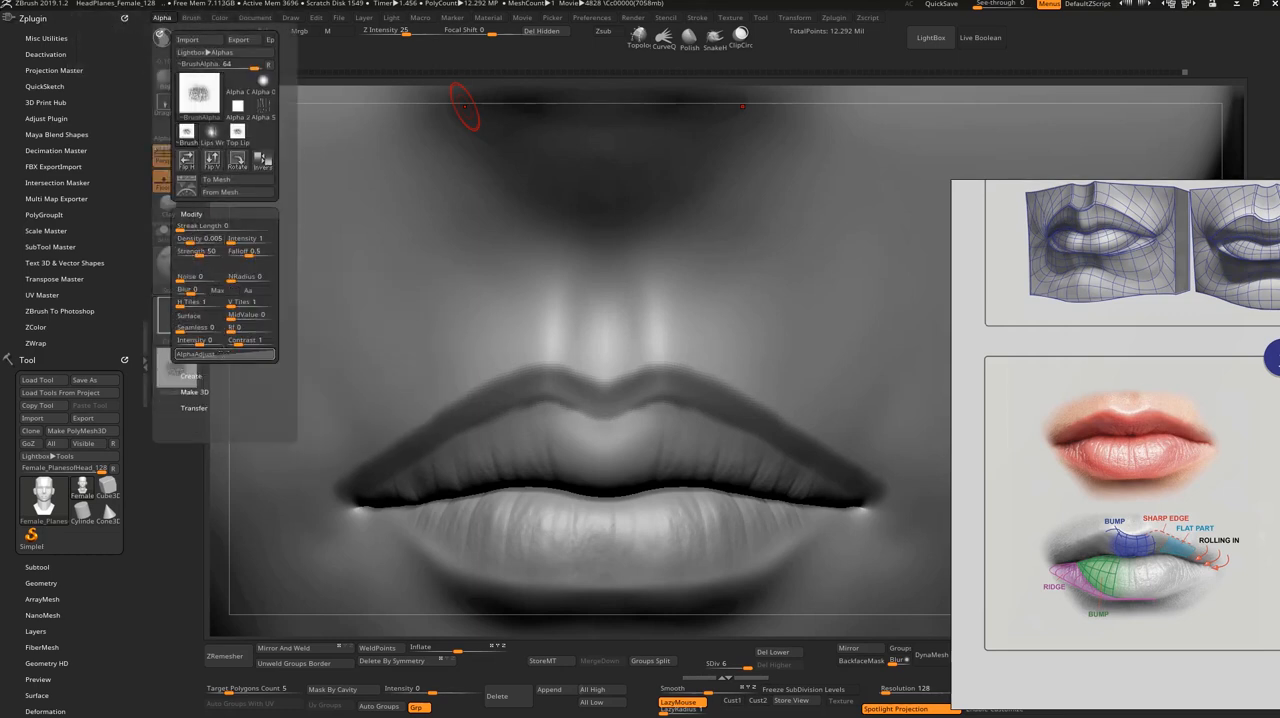
left_click_drag(231, 318, 262, 316)
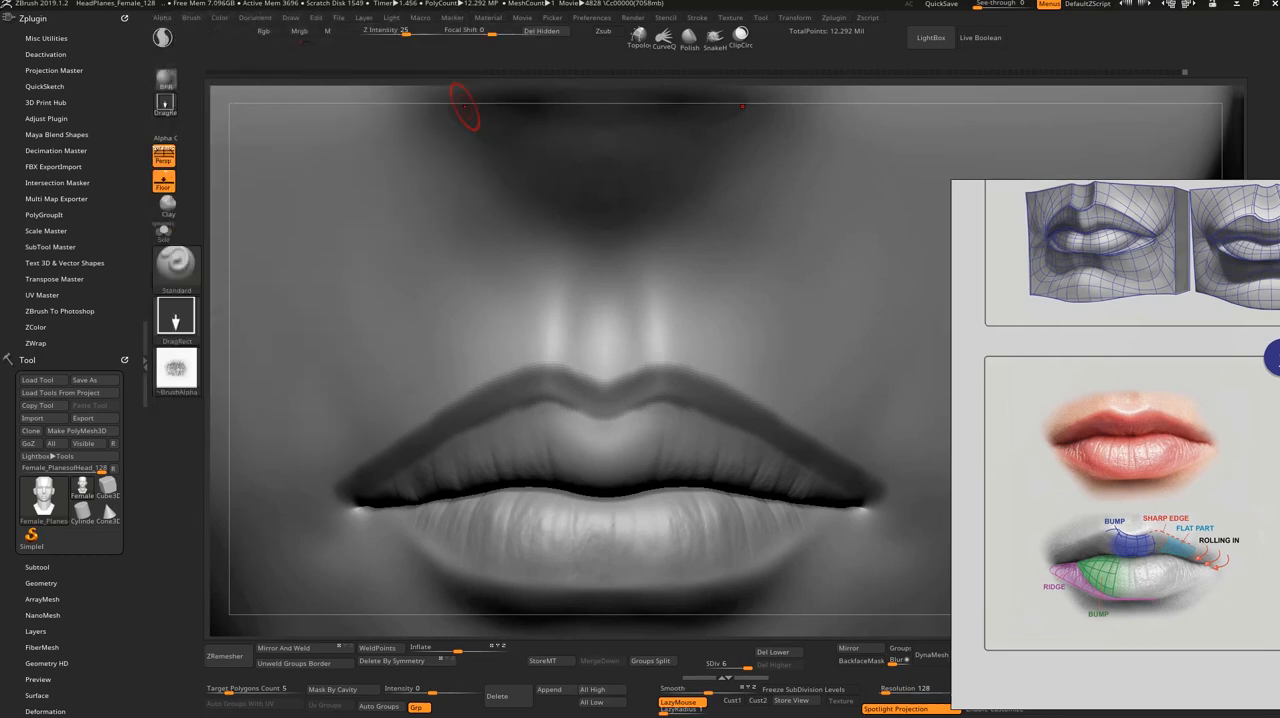
left_click_drag(404, 33, 381, 34)
key("ctrl+d")
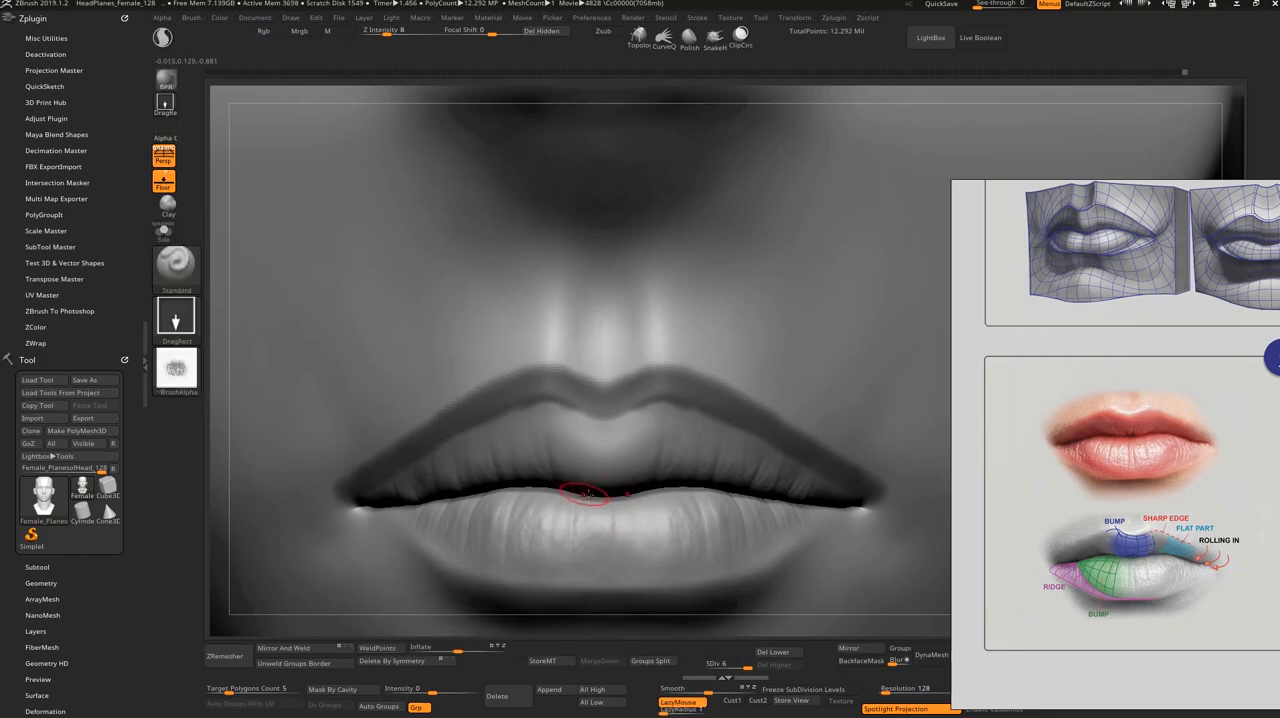
Step: Undo the fine detail stamped on the upper lip and clear the mask around its border
key("ctrl")
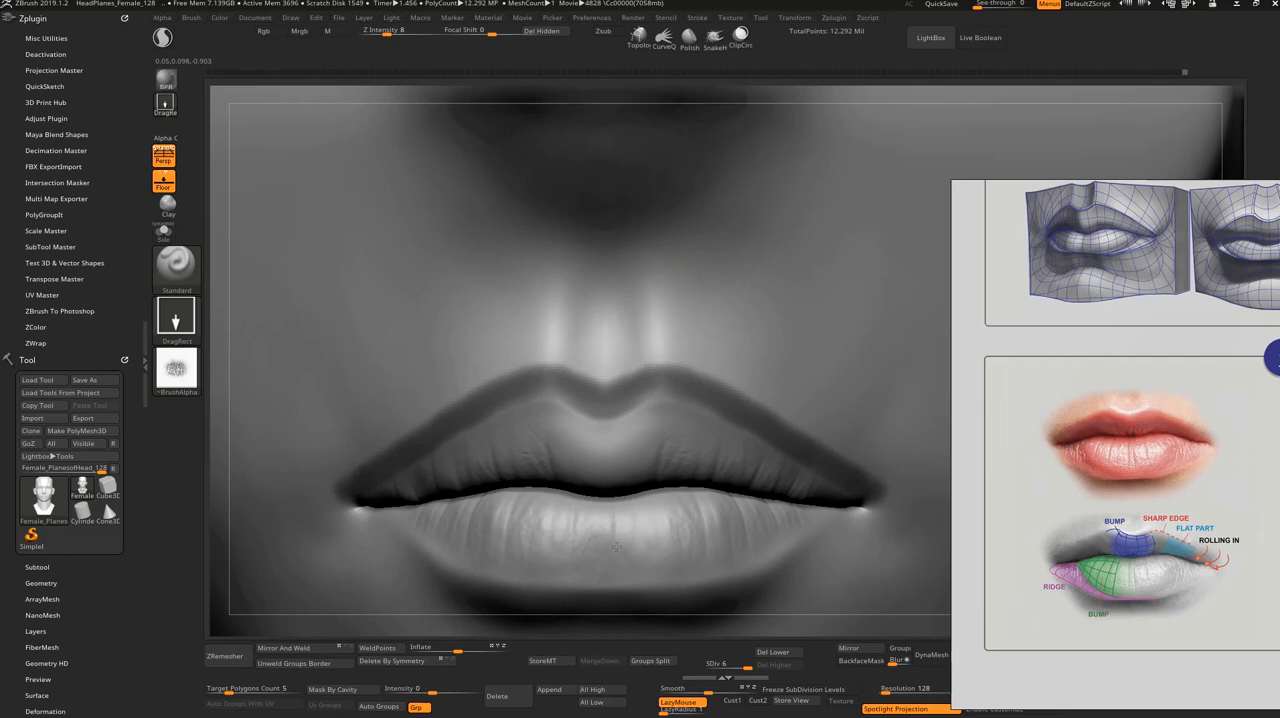
key("ctrl+z")
left_click_drag(908, 89, 848, 154, "alt")
Step: Subdivide the head to level 7 and frame the lips for finer detailing
left_click_drag(271, 511, 291, 573, "ctrl")
key("ctrl+d")
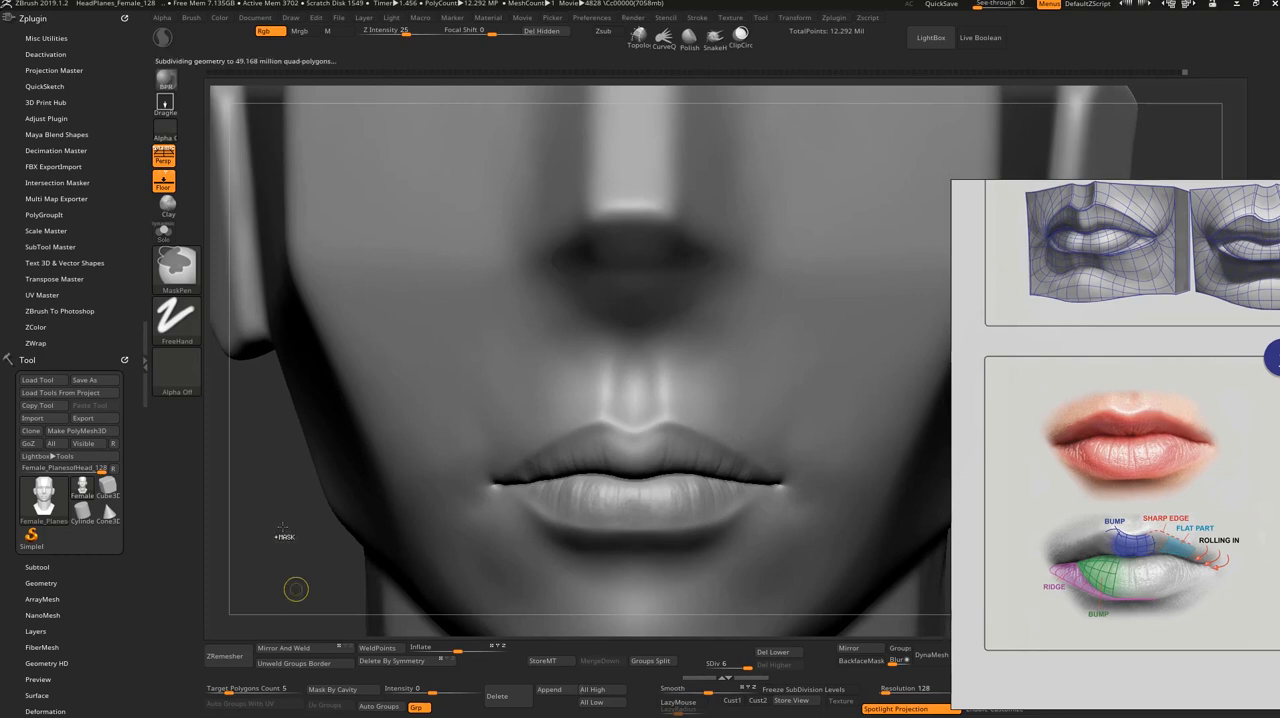
left_click_drag(294, 563, 338, 660, "alt")
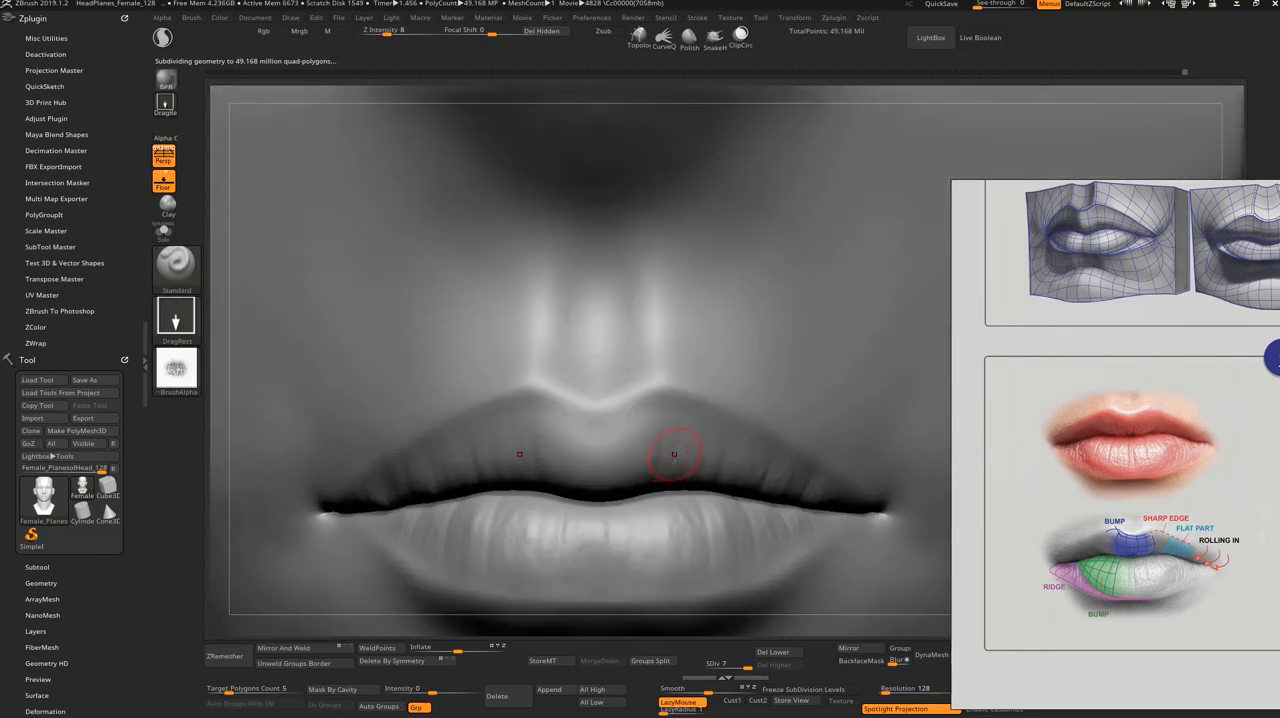
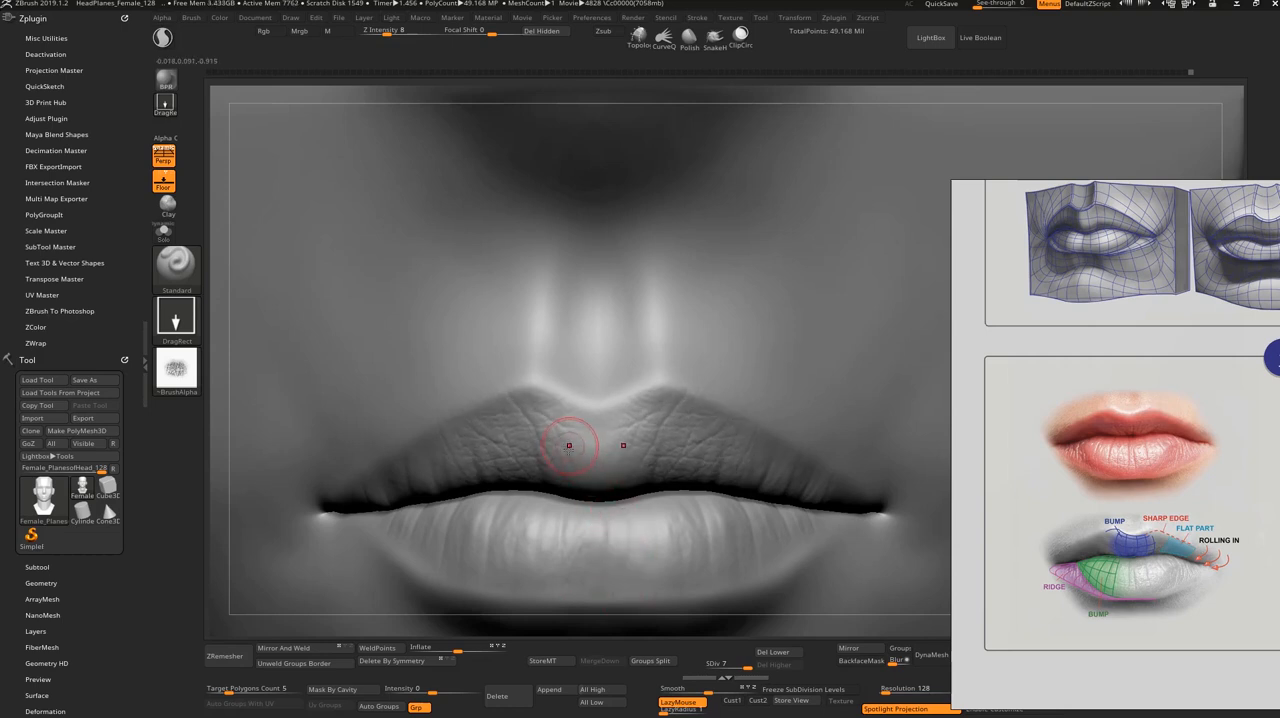
Step: Soften the fine skin detail at the upper lip's edges and corners, raising the Smooth brush's Z Intensity to 100
key("shift")
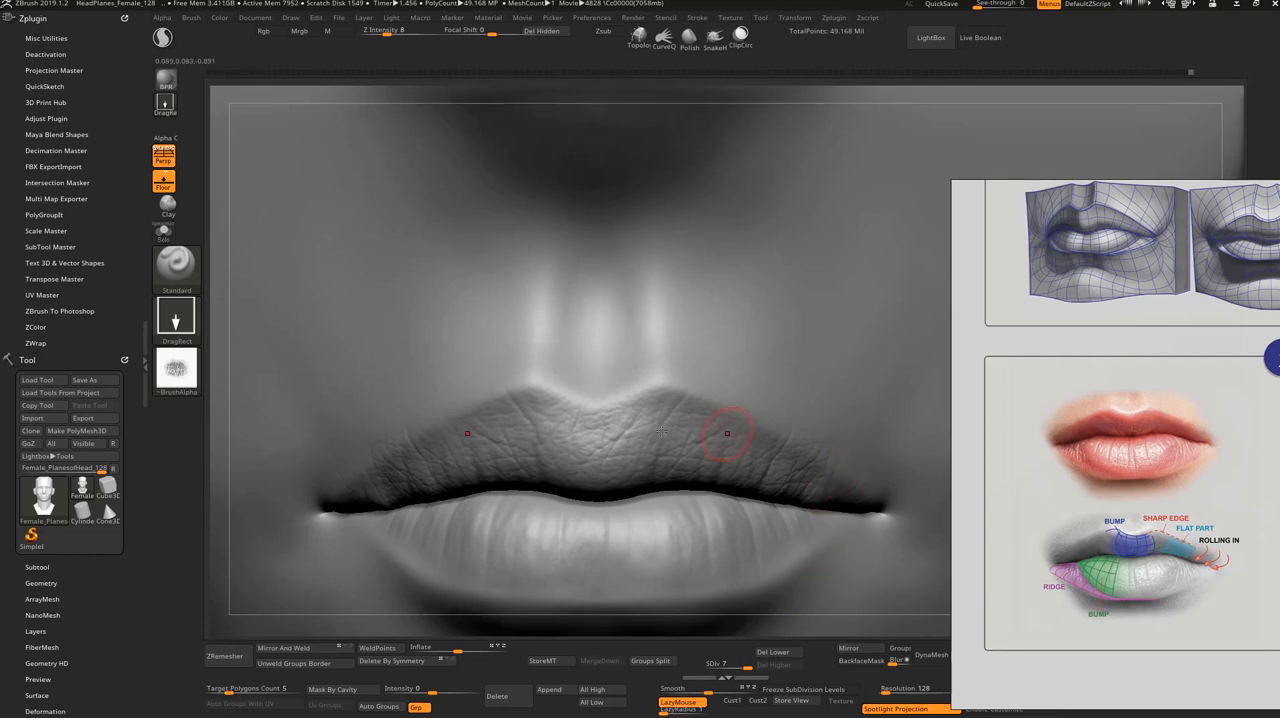
key("shift")
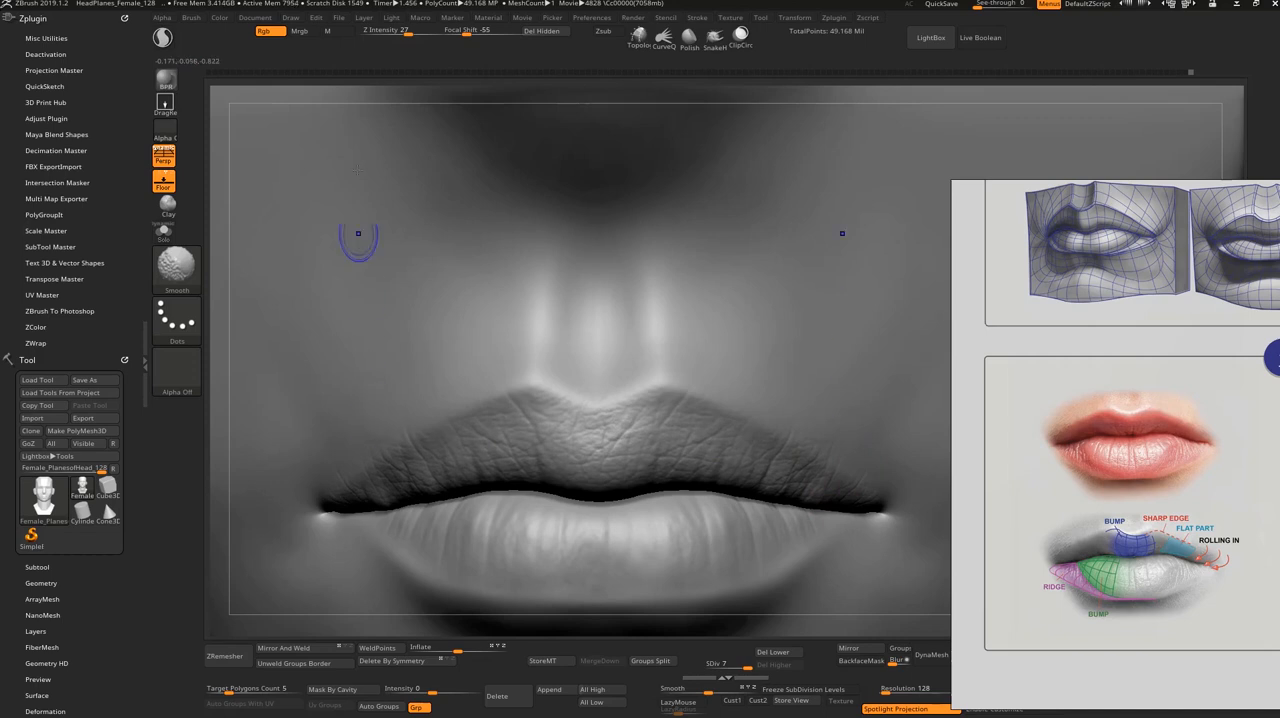
left_click_drag(408, 31, 458, 31)
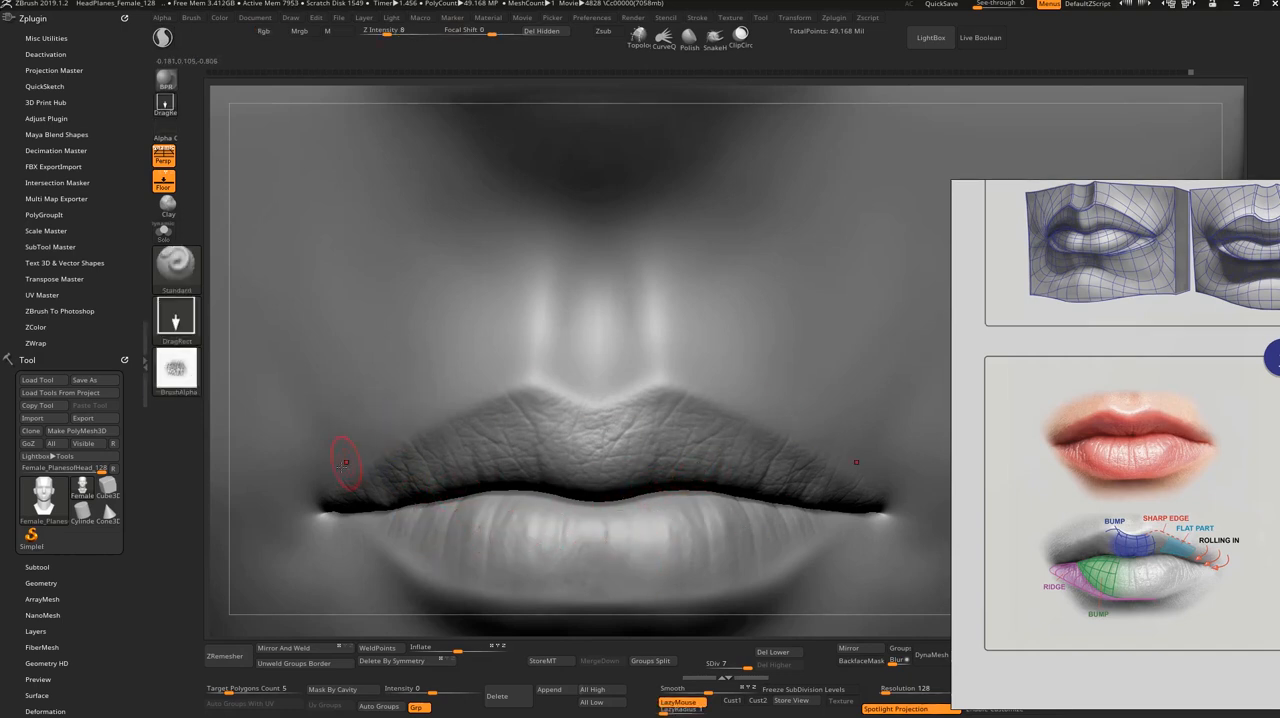
key("shift")
key("shift")
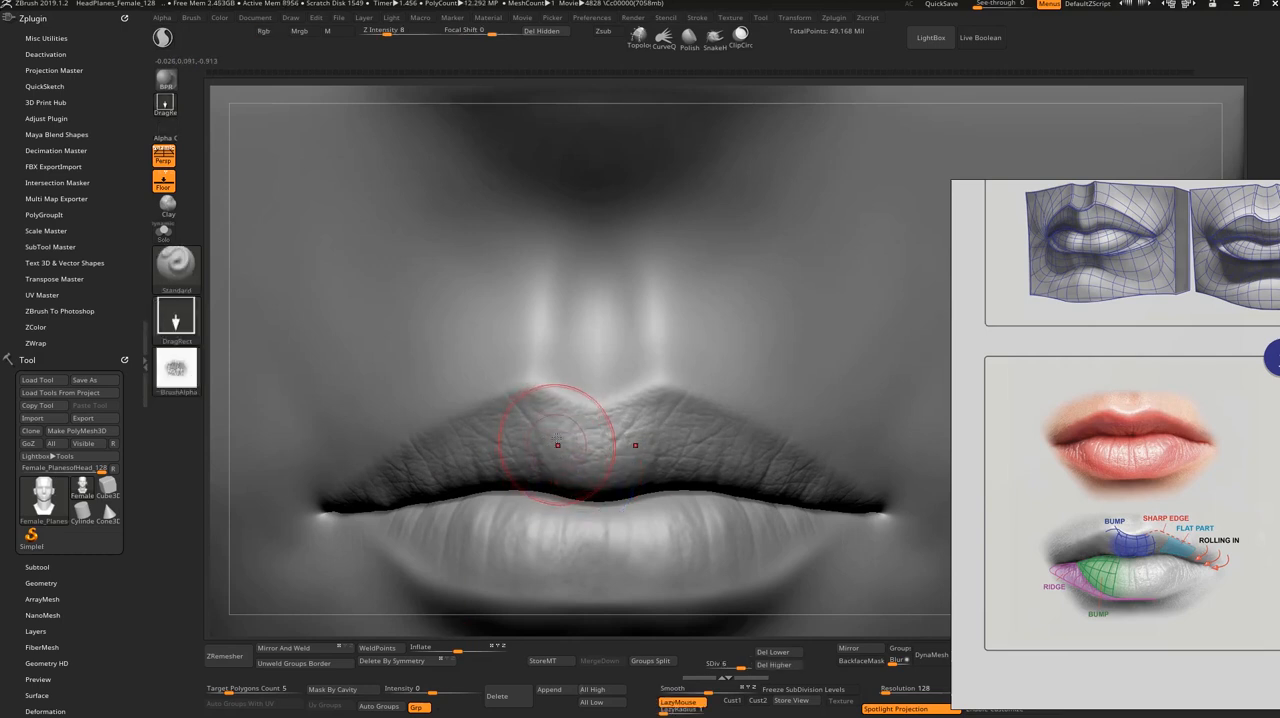
Step: Drop the head to subdivision level 4 and build up the upper lip's form and border with ClayBuildup at Z Intensity 5
key("shift+d")
key("shift+d")
key("shift+d")
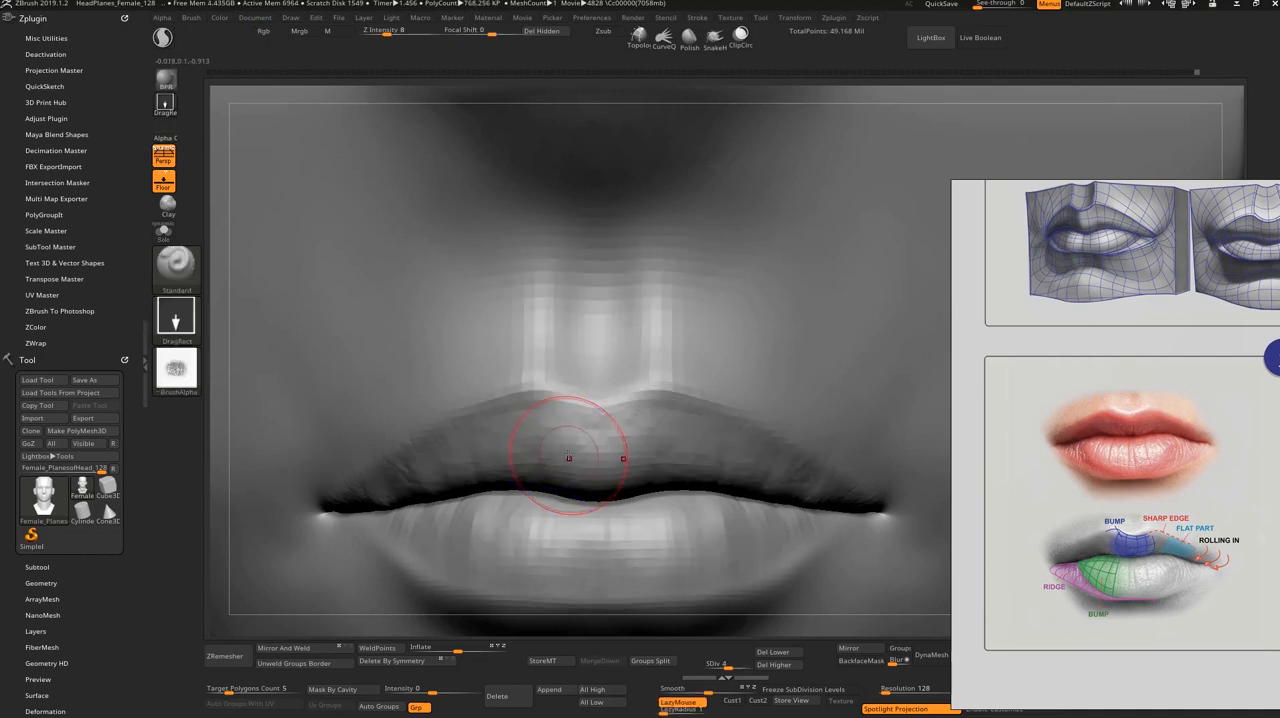
key("s")
left_click_drag(569, 453, 557, 466)
key("ctrl+z")
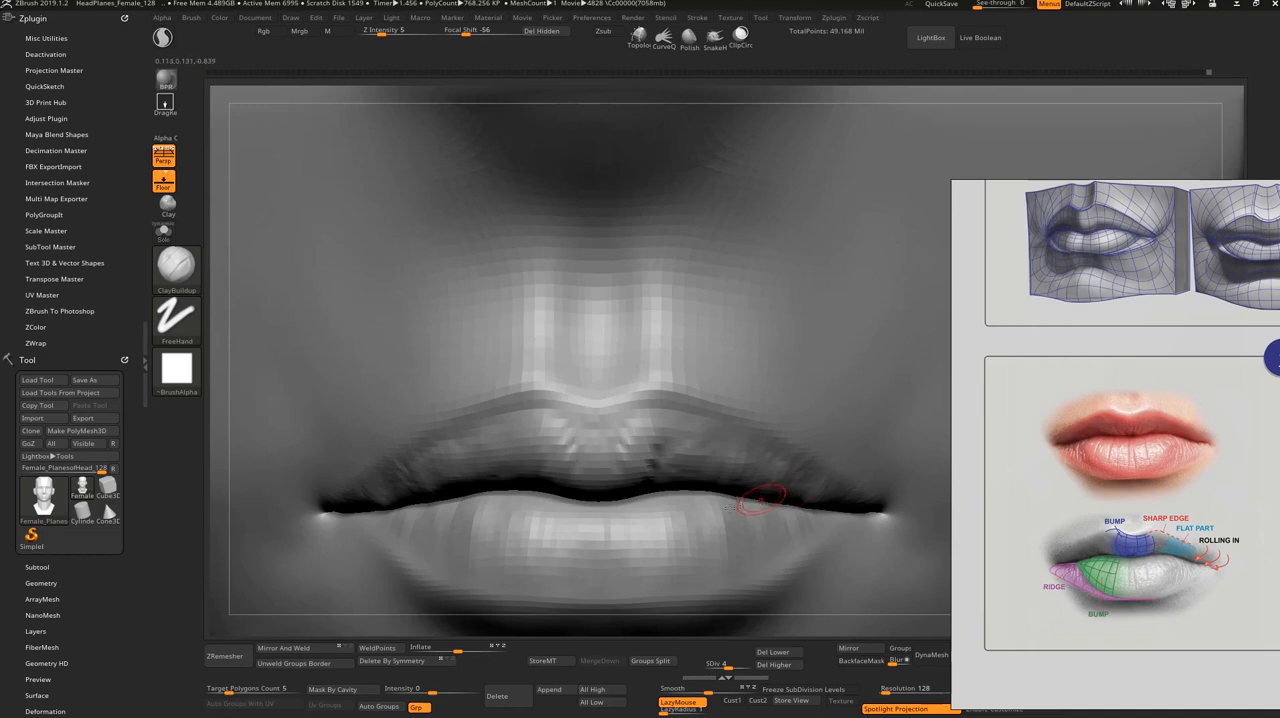
Step: Check the lips at subdivision level 5, return to level 4 and smooth the built-up strokes around the middle of the mouth
key("ctrl+d")
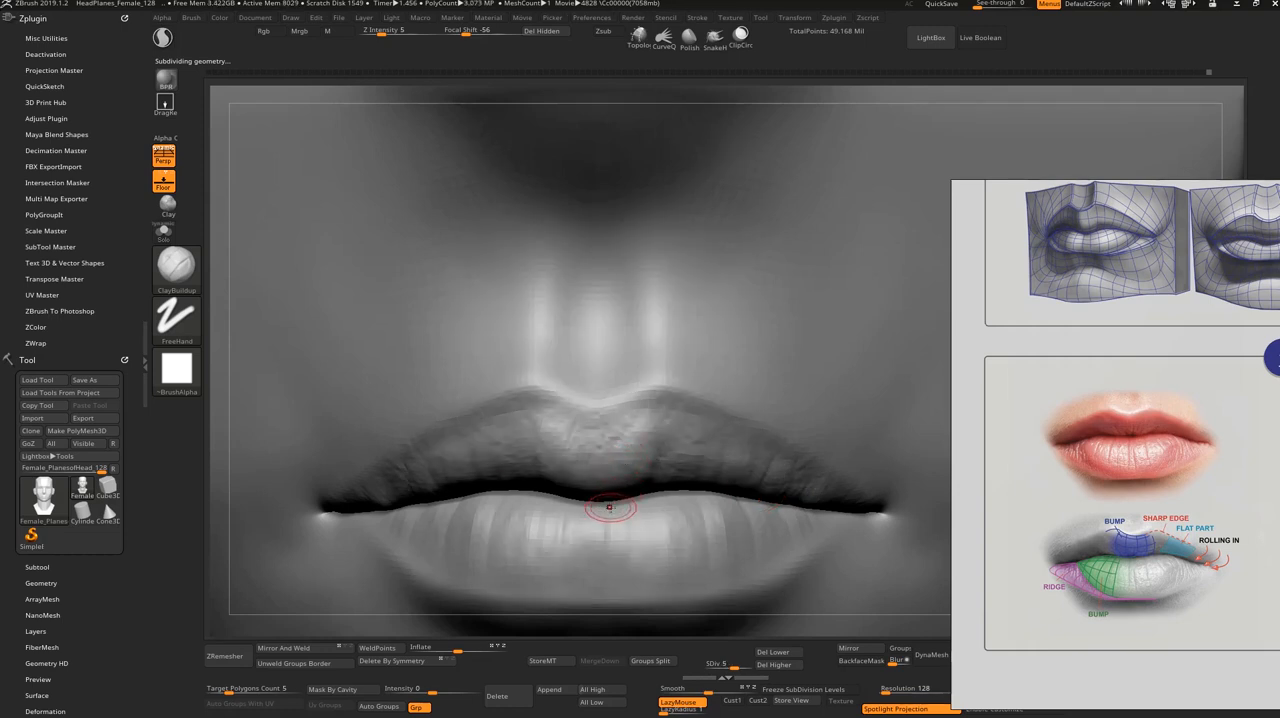
key("shift")
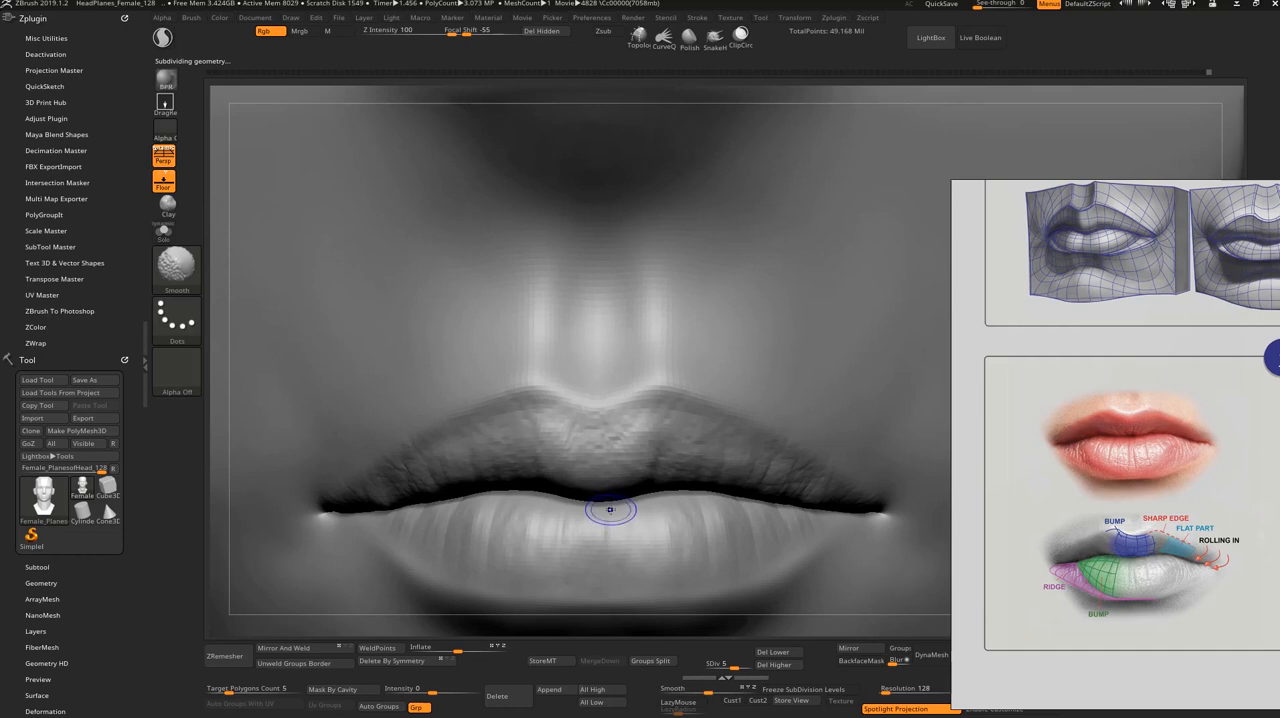
key("shift+d")
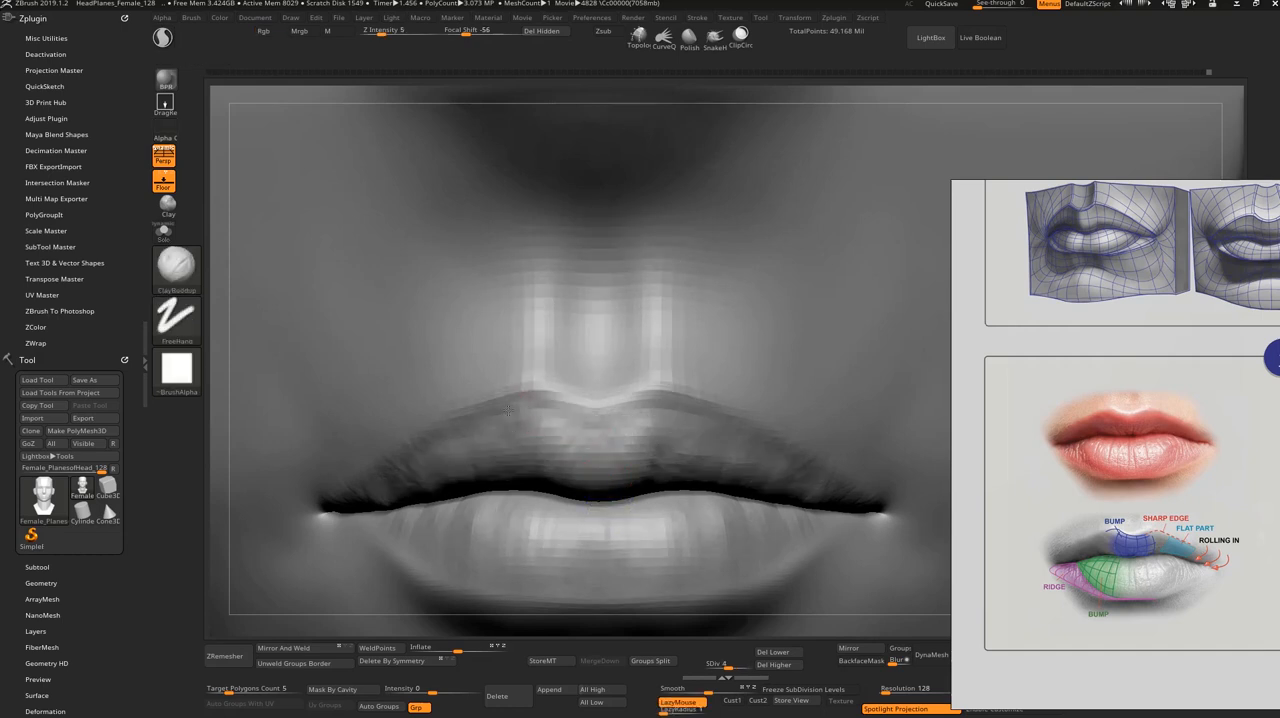
key("shift")
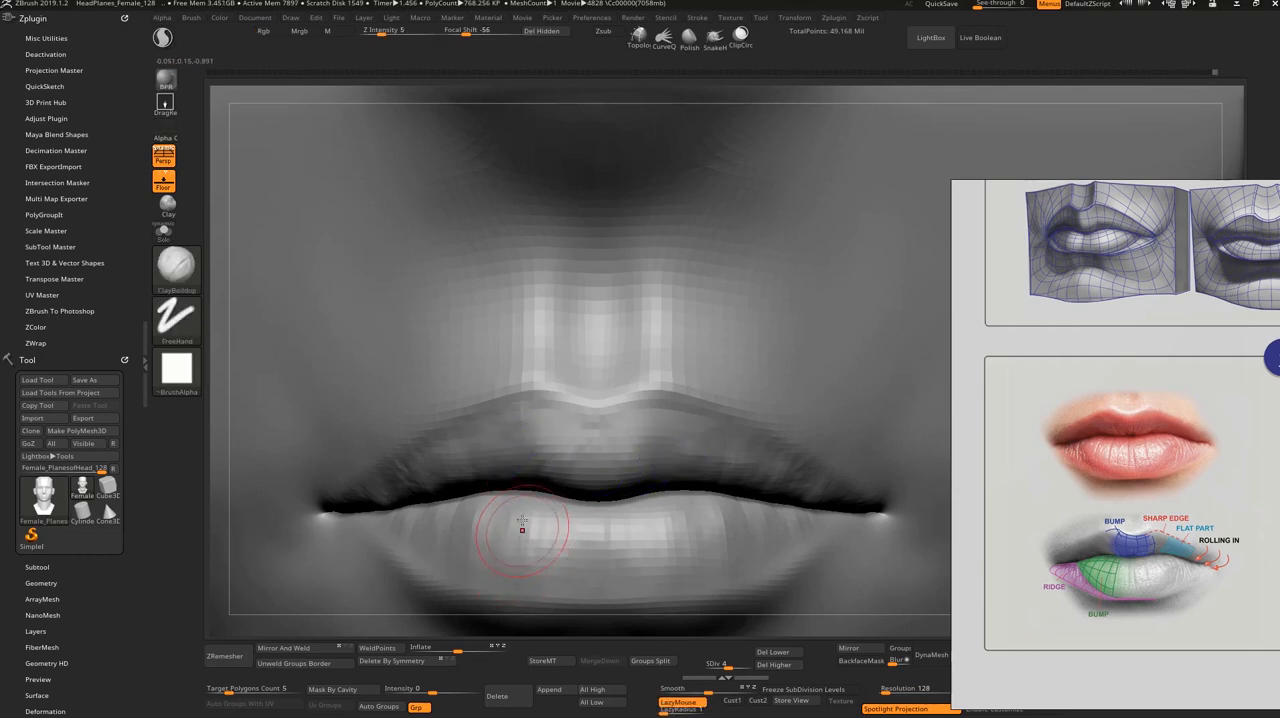
Step: Refine the parting line between the lips with DamStandard, isolating the lower lip to reach its inner edge and restoring the full head
key("b")
key("d")
key("s")
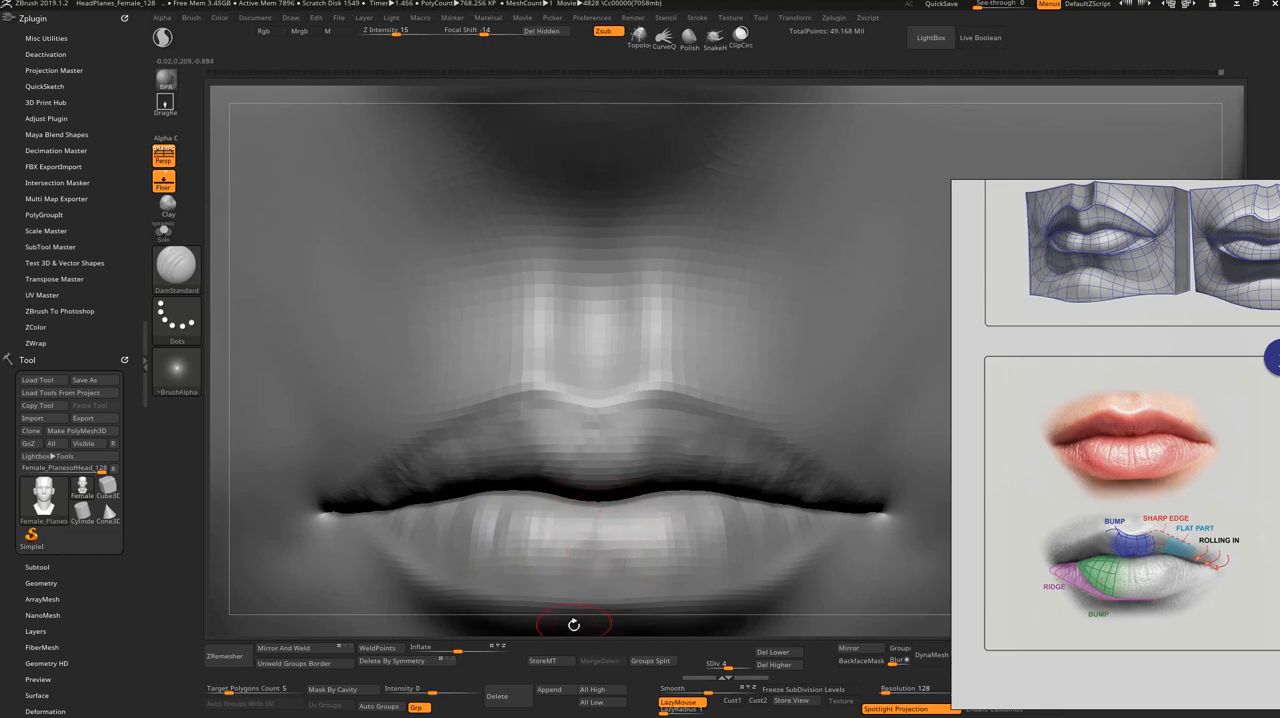
mouse_move(571, 619)
left_mouse_down()
mouse_move(536, 628)
mouse_move(610, 612)
mouse_move(585, 530)
mouse_move(571, 529)
mouse_move(603, 492)
left_mouse_up()
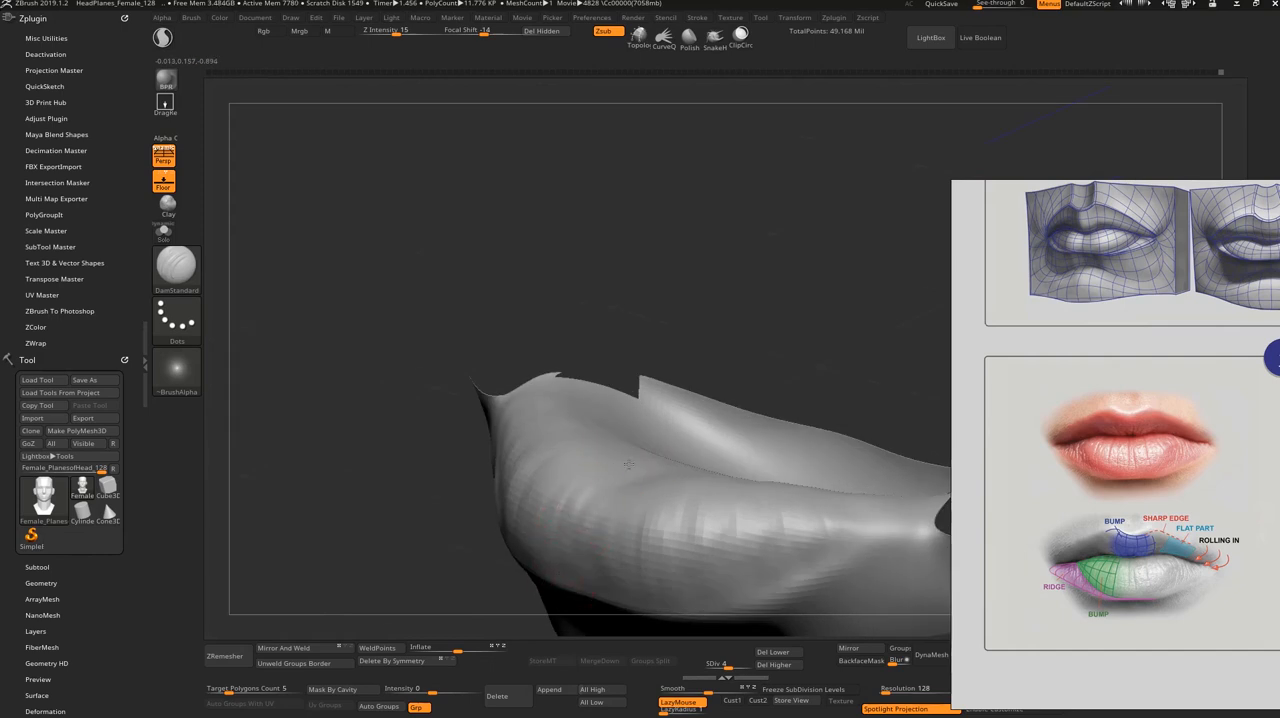
left_click_drag(740, 360, 806, 323, "shift")
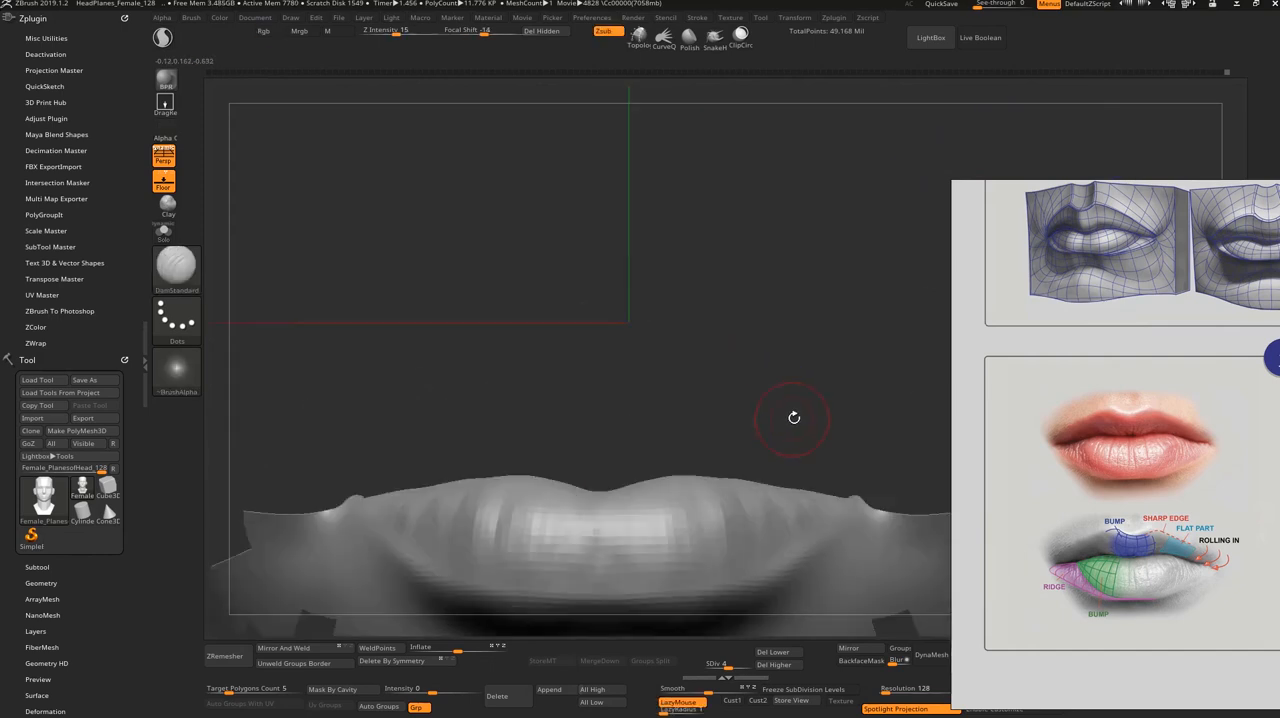
left_click_drag(794, 417, 757, 414, "alt")
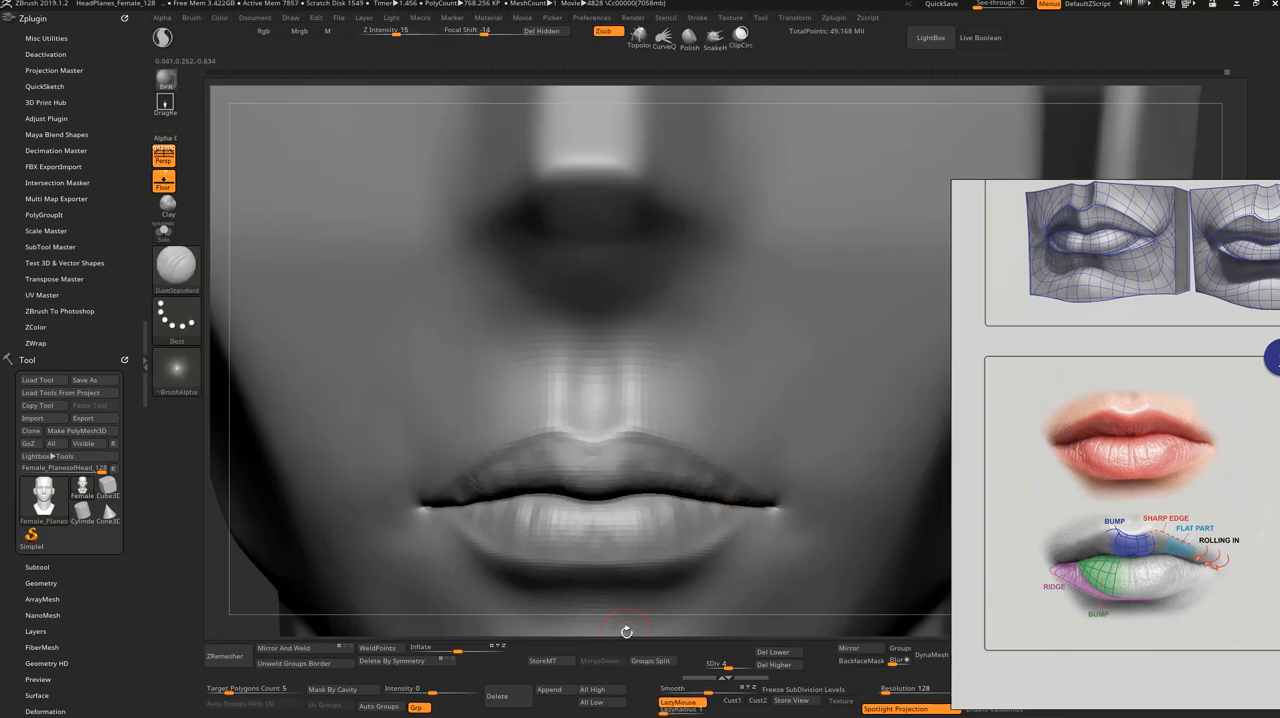
Step: Bring the head back up to subdivision level 7, accepting the undo history note
left_click_drag(626, 632, 600, 588, "alt")
key("d")
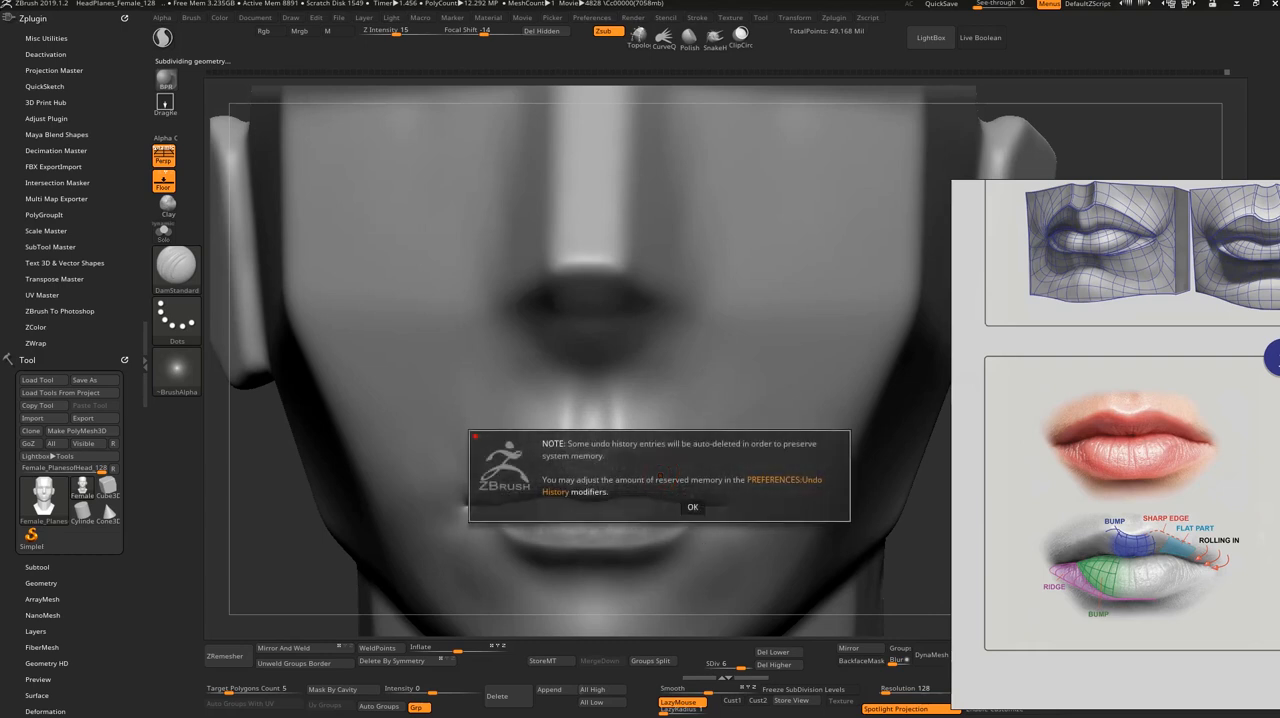
left_click(692, 507)
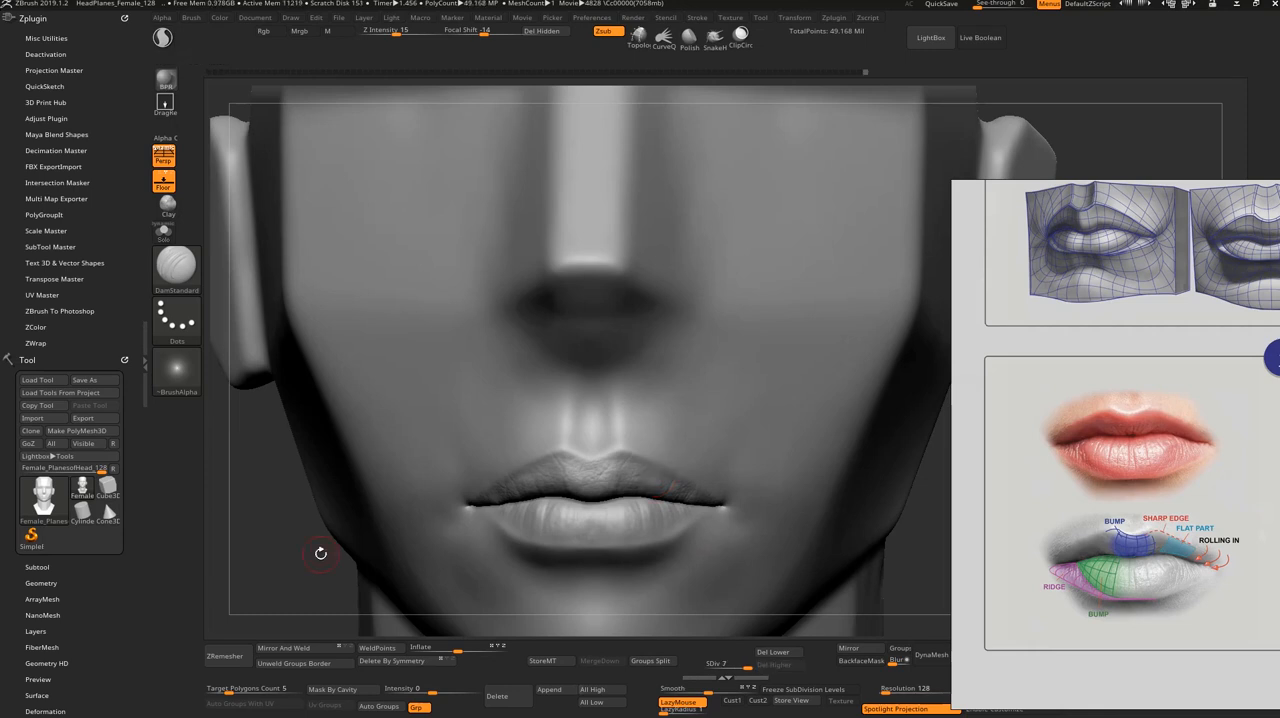
Step: Touch up the lower lip's border and the corners of the mouth with DamStandard, smoothing the strokes
left_click_drag(319, 556, 457, 600, "alt")
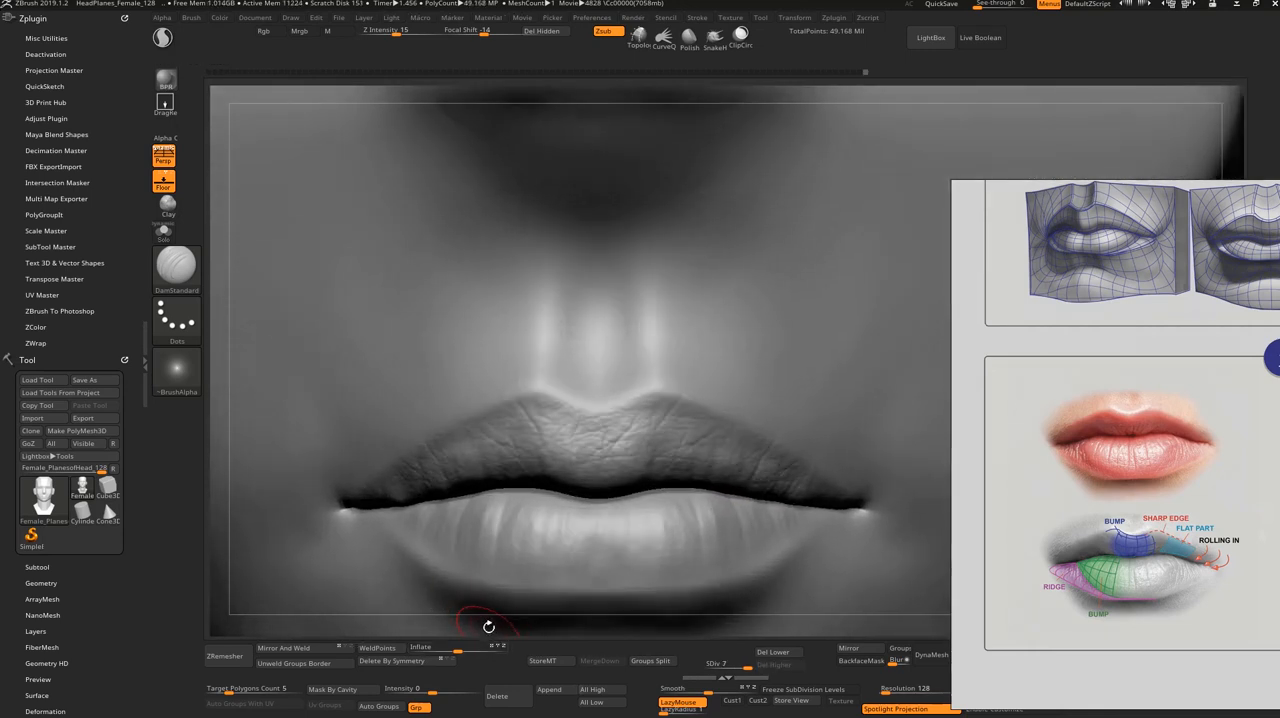
left_click_drag(490, 631, 516, 602)
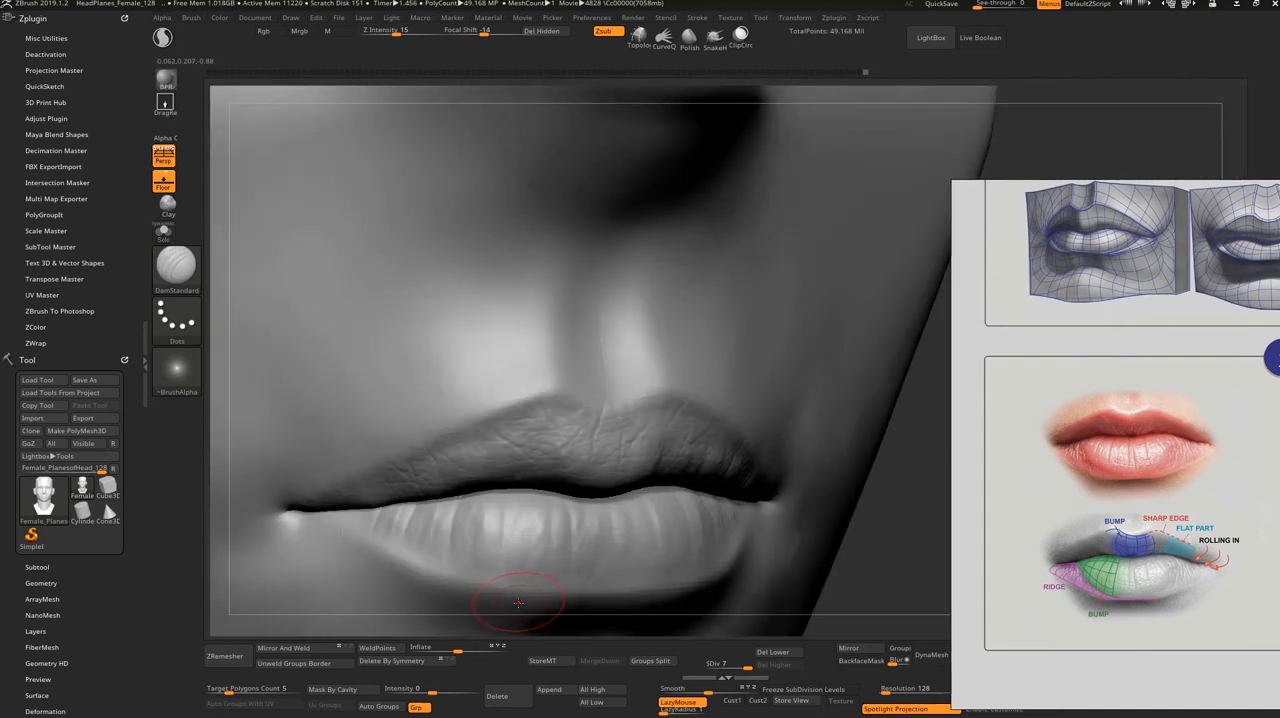
key("shift")
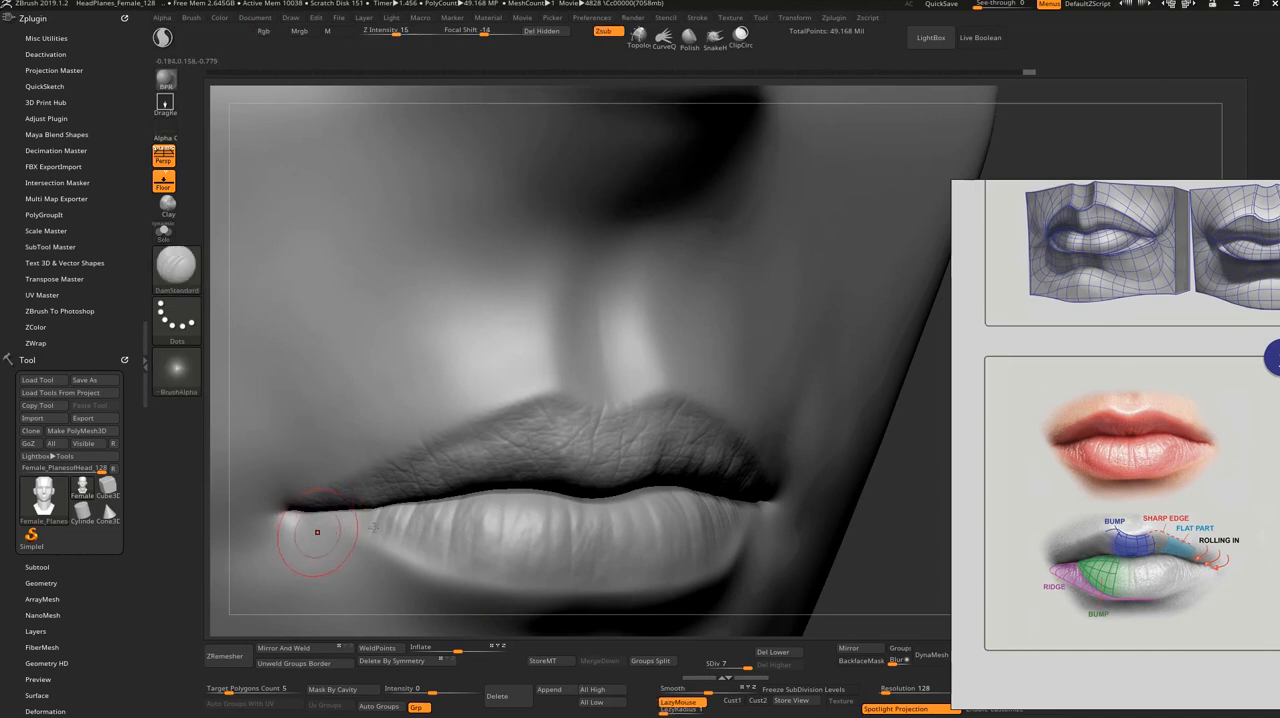
left_click_drag(897, 546, 848, 548)
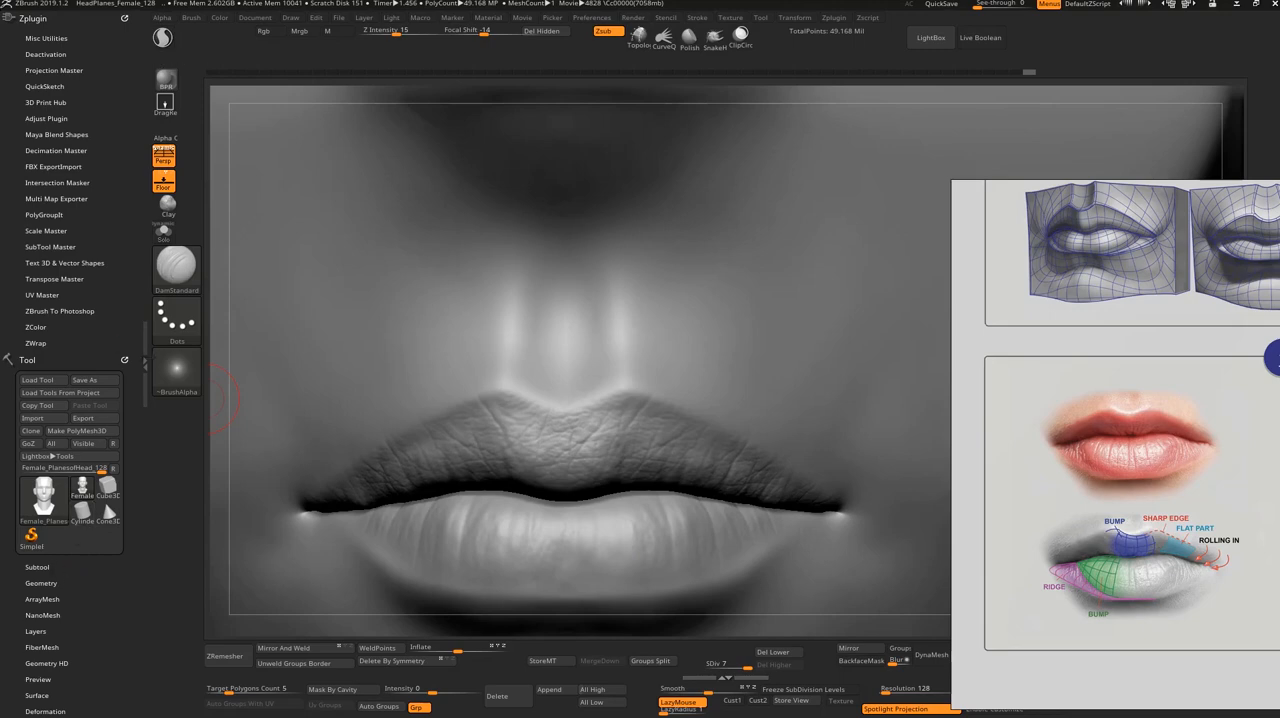
Step: Switch to the Standard brush and import the Lips Wrinkles 1 image as its alpha
left_click(172, 376)
key("b")
key("s")
key("t")
left_click(178, 374)
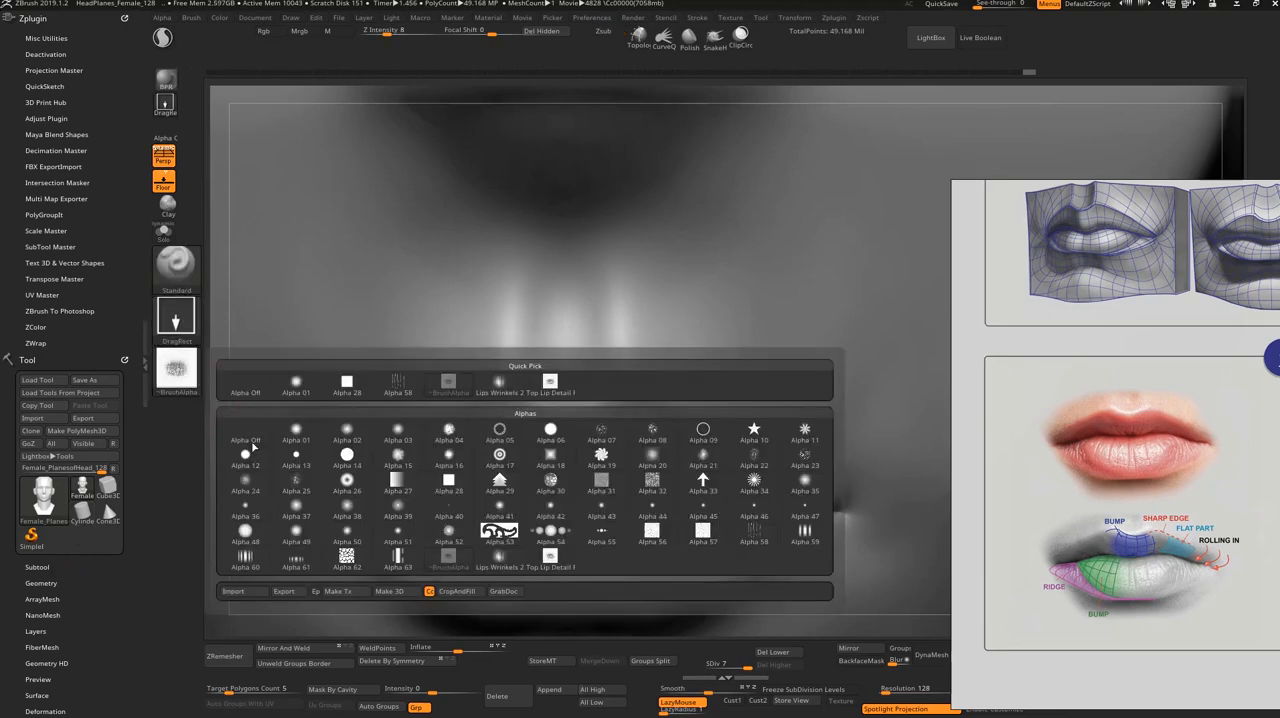
left_click(177, 371)
left_click(232, 591)
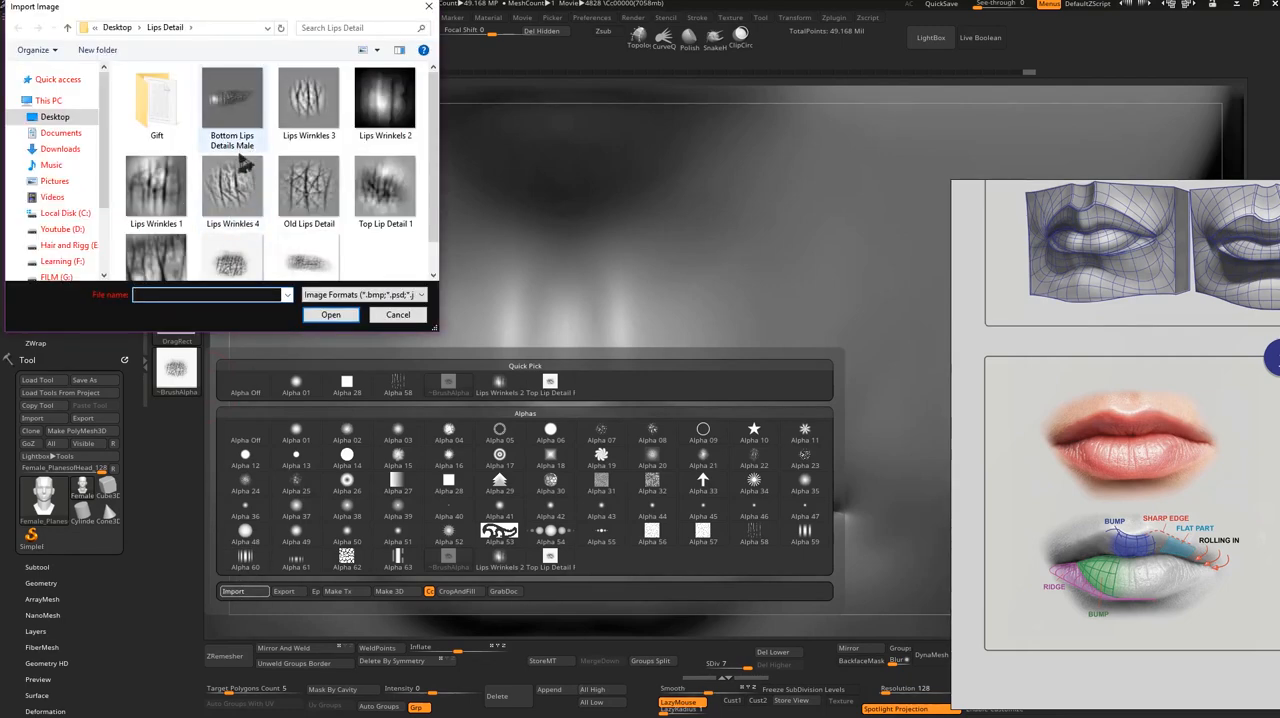
left_click(168, 203)
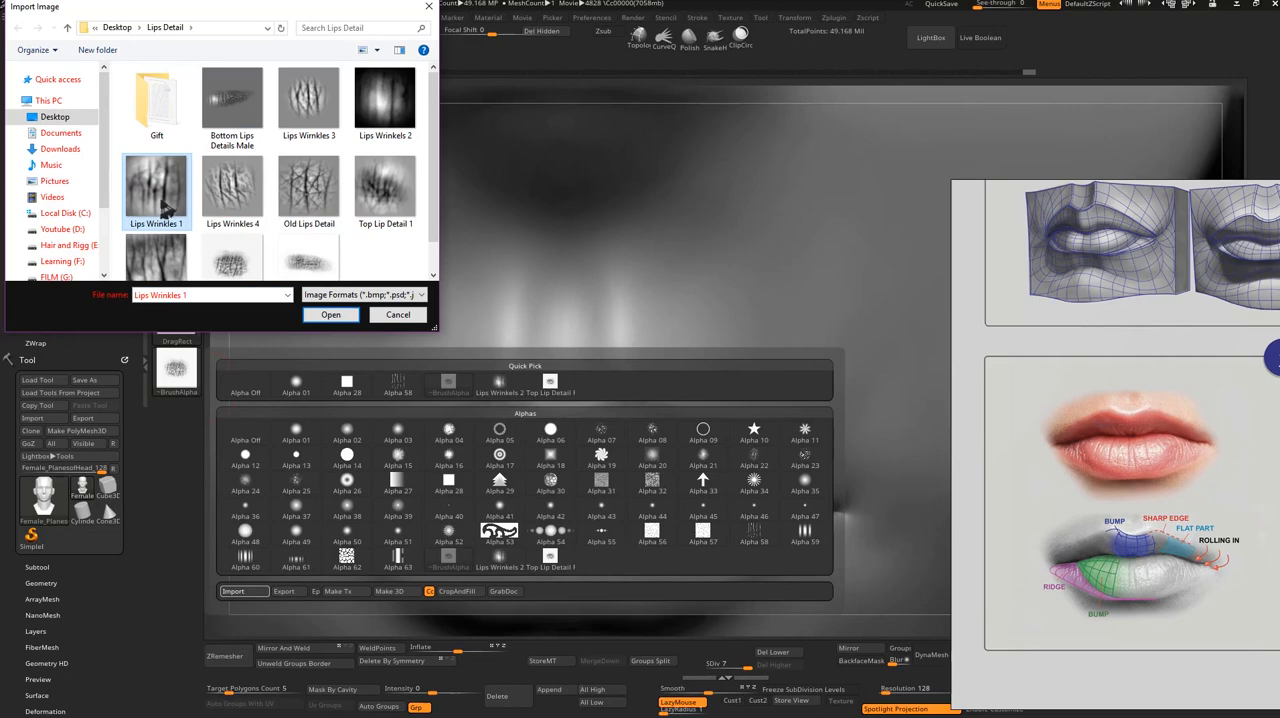
double_click(168, 205)
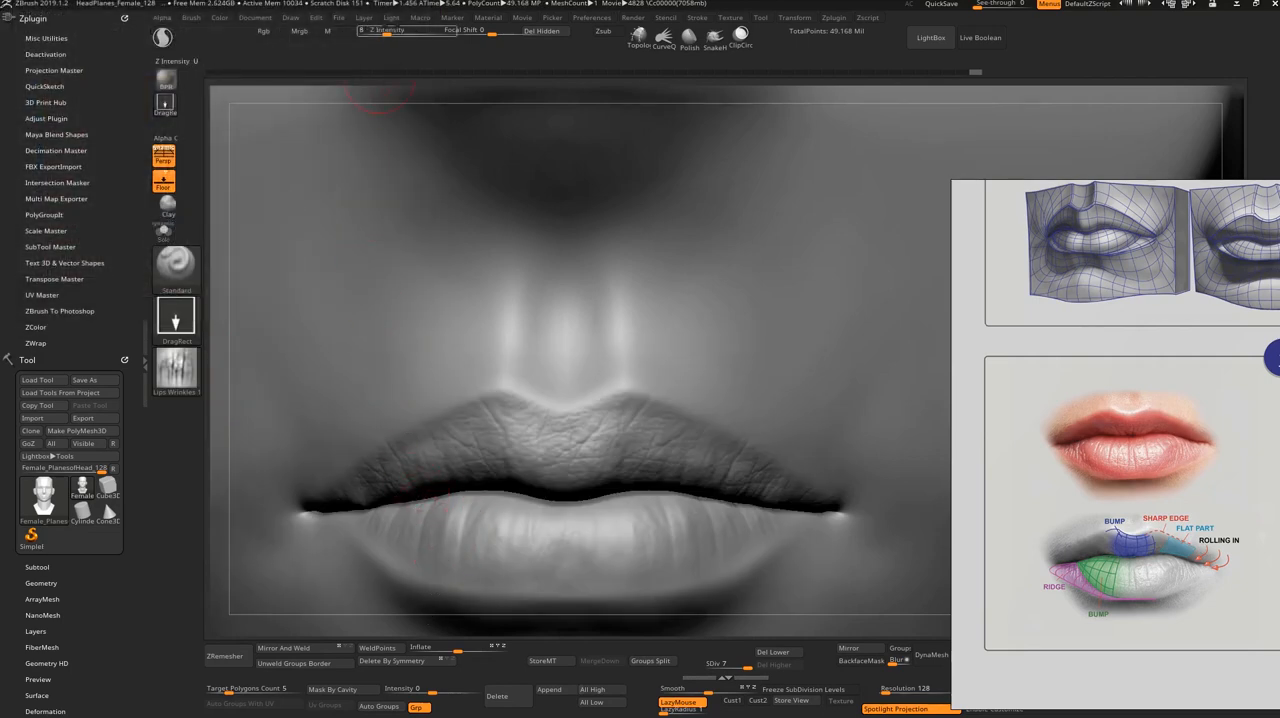
Step: Set the brush's Z Intensity to 15 and raise the MidValue of the Lips Wrinkles 1 alpha
left_click(394, 30)
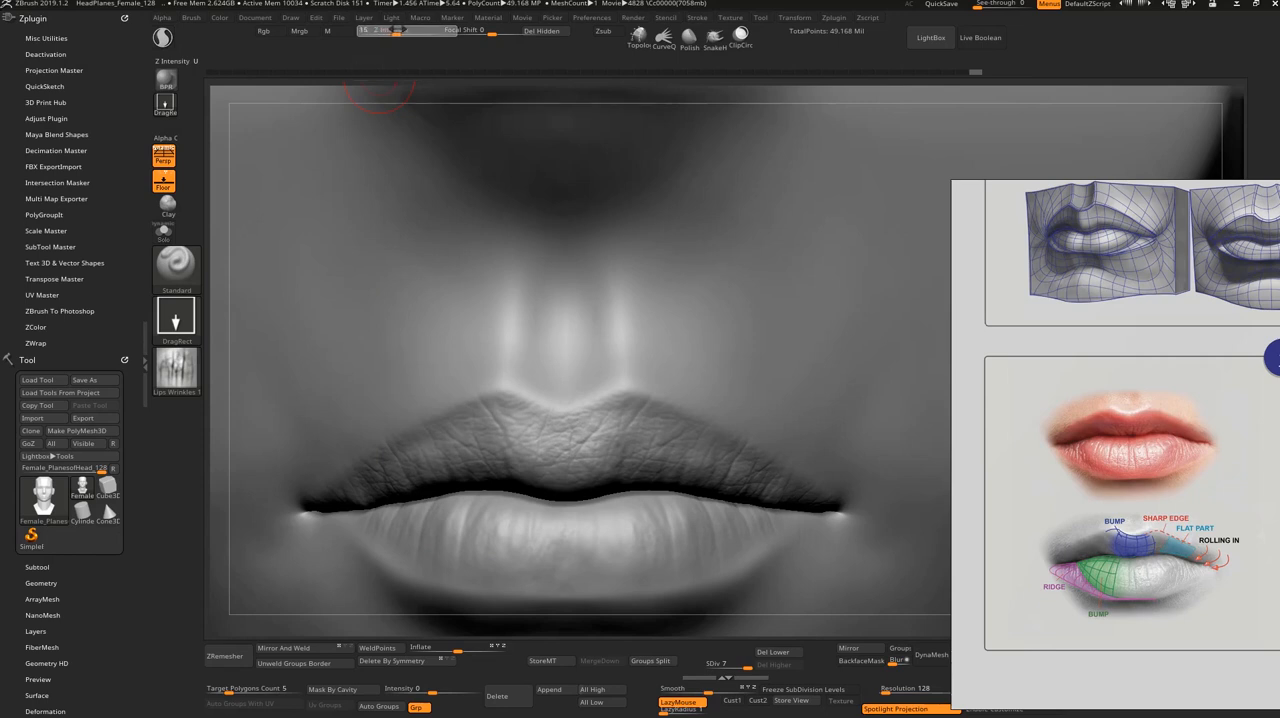
left_click(163, 37)
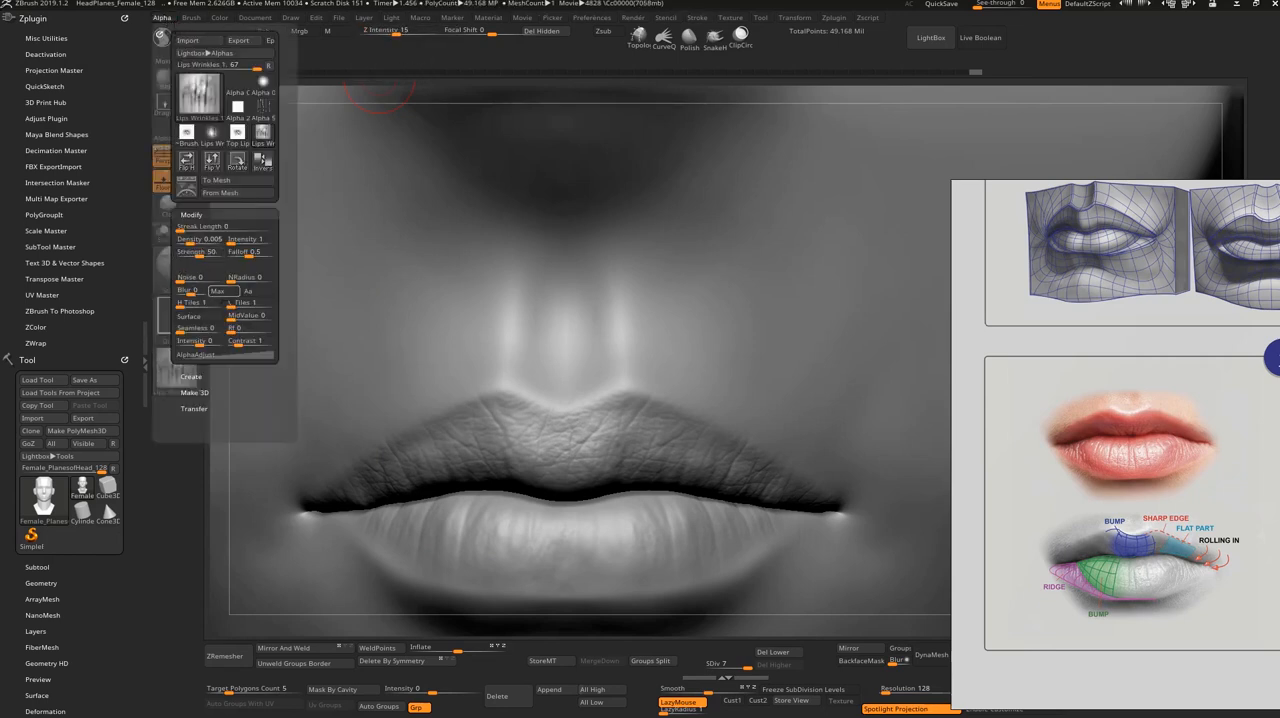
left_click_drag(233, 318, 247, 318)
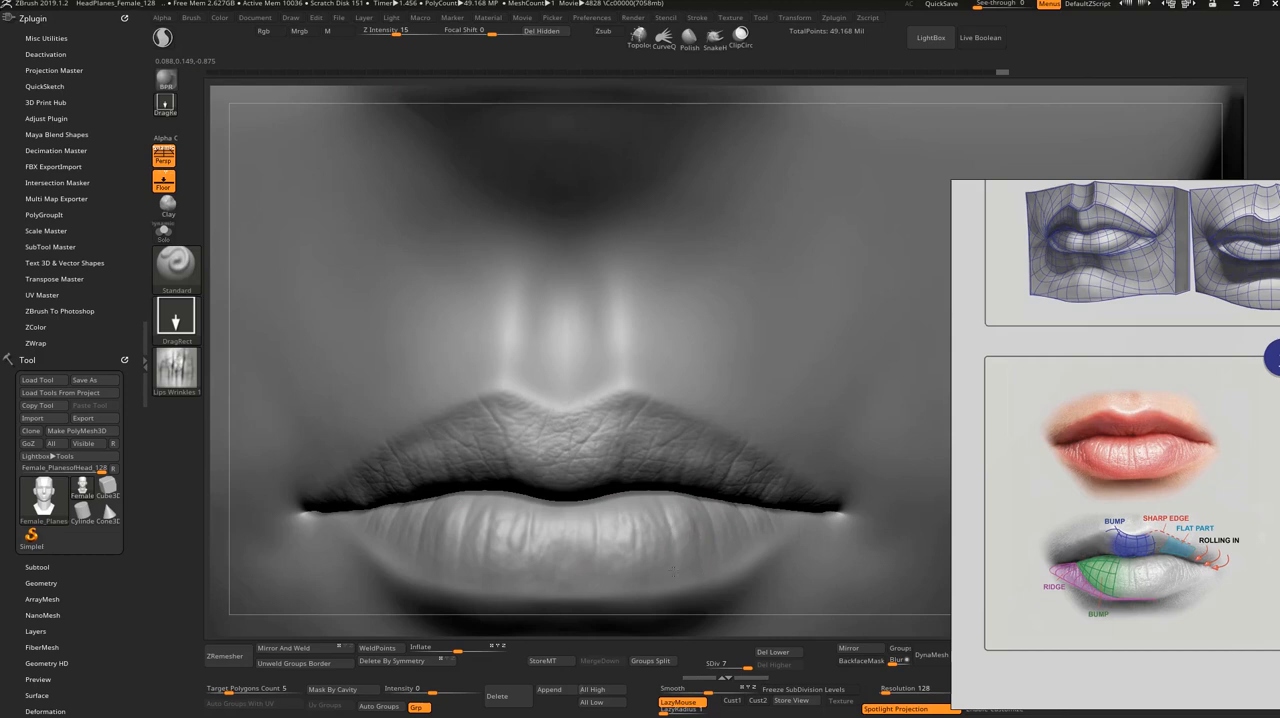
Step: Stamp the Lips Wrinkles 1 alpha over the lower lip and across the middle and sides of the upper lip
left_click_drag(571, 534, 577, 600)
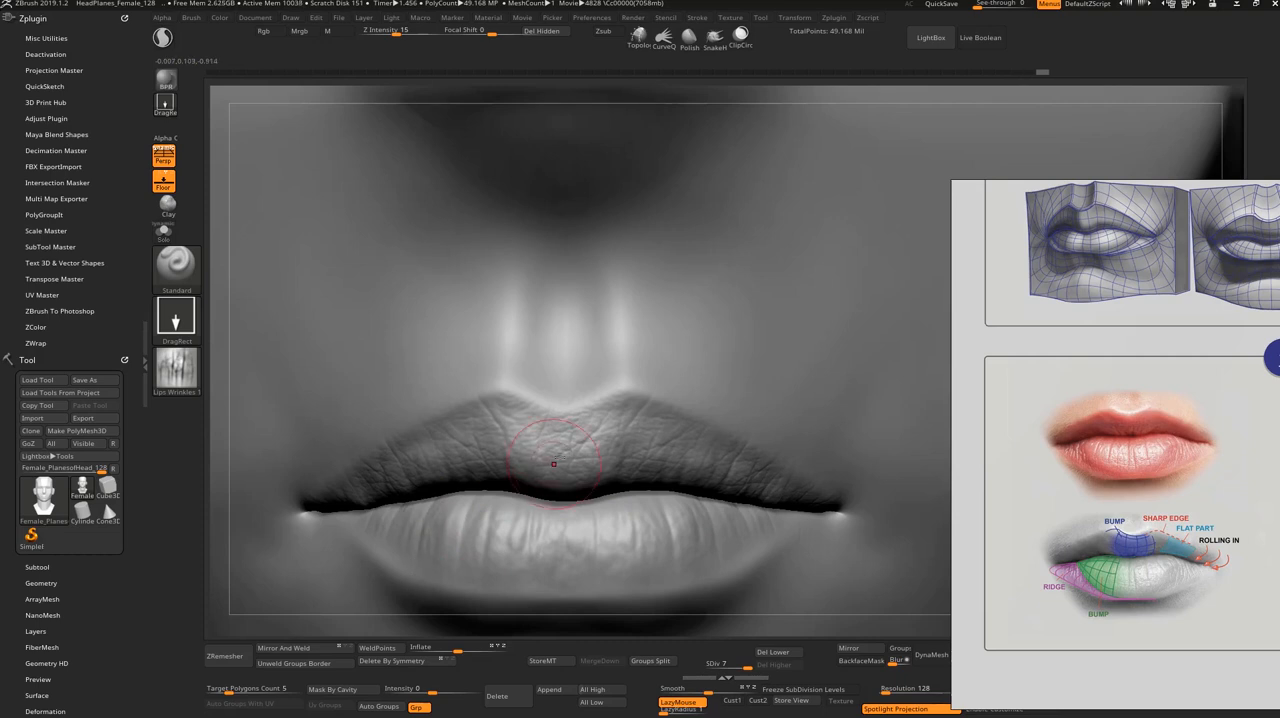
left_click_drag(494, 458, 513, 507)
left_click_drag(454, 461, 466, 480)
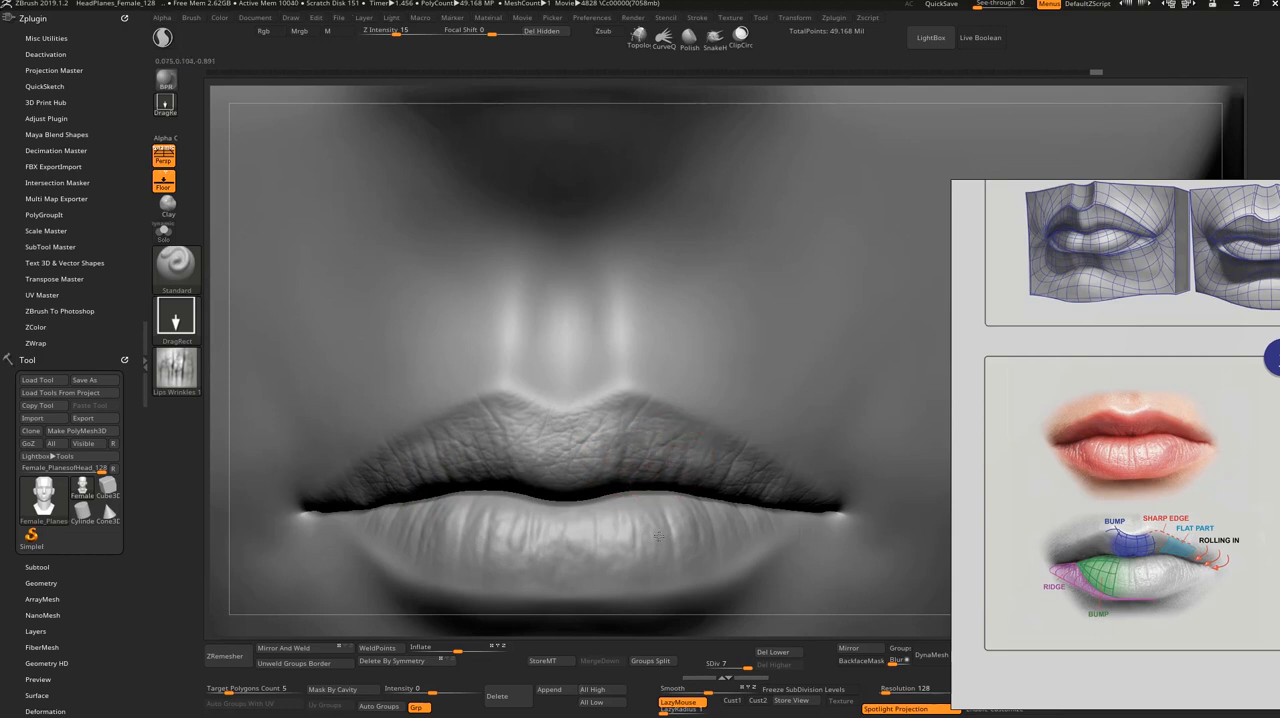
Step: Import the Lips Wrinkels 2 image as the brush's alpha
left_click(176, 368)
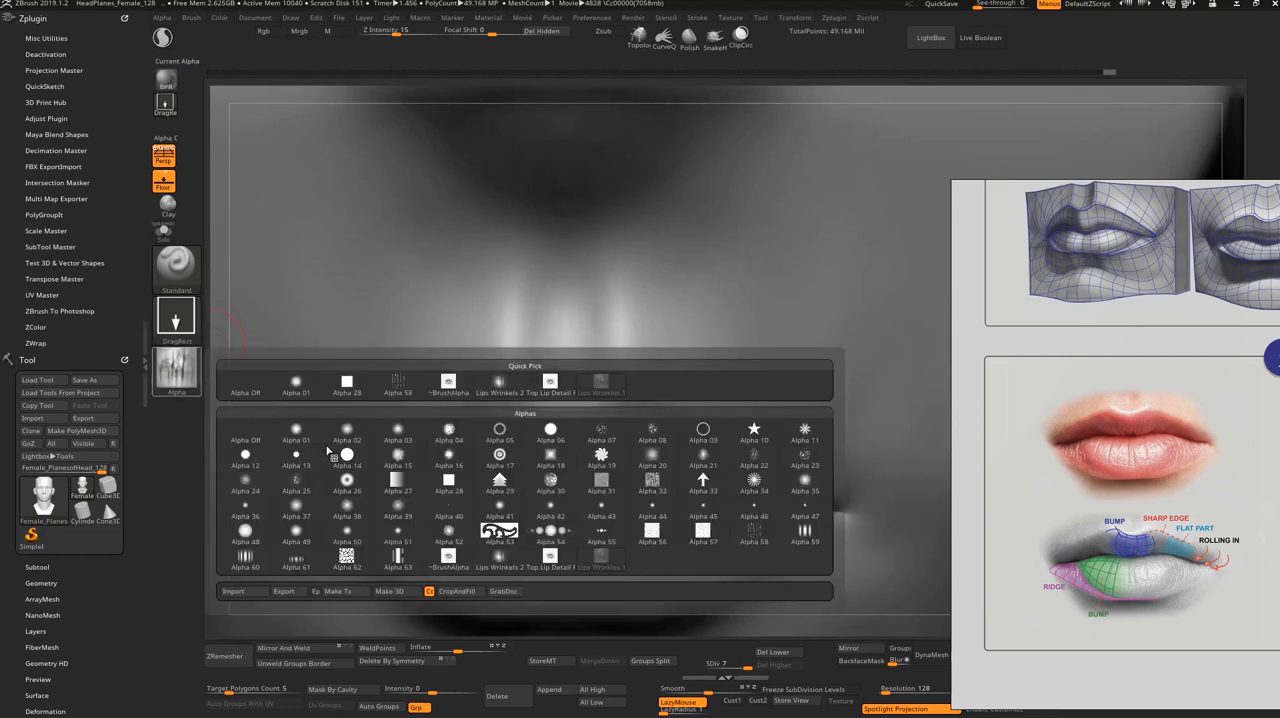
left_click(238, 591)
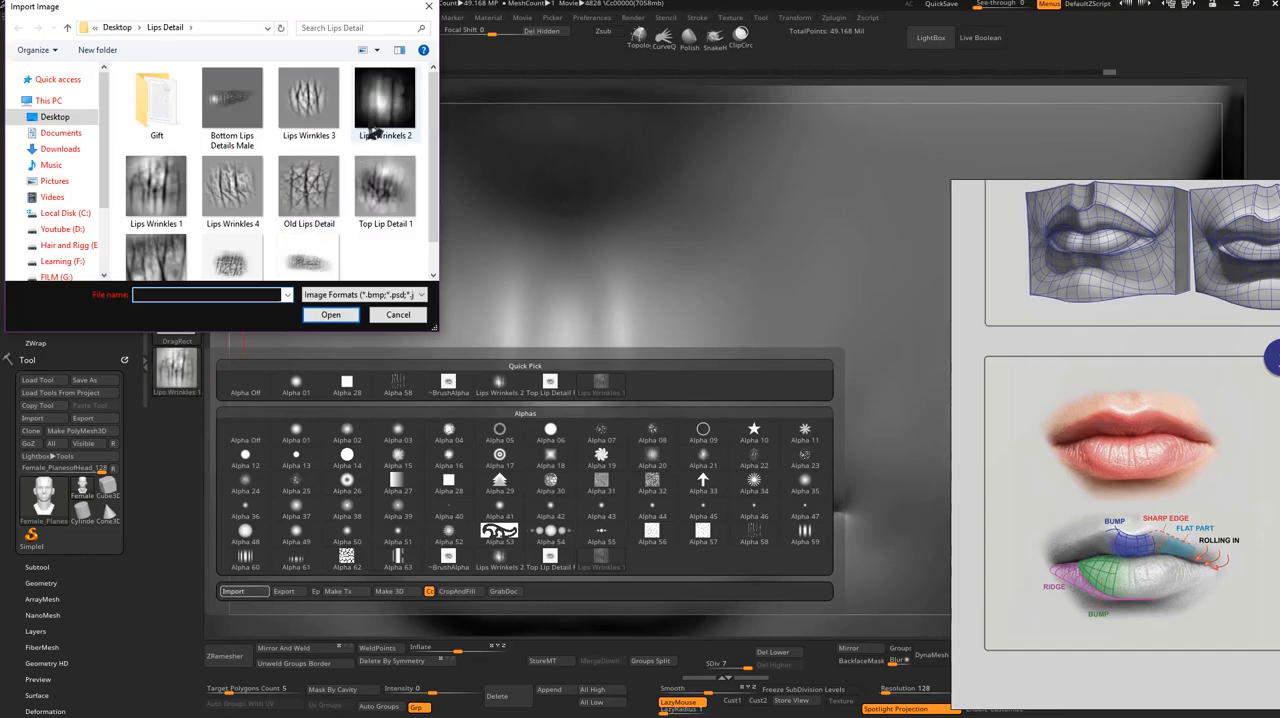
left_click(384, 100)
left_click(331, 314)
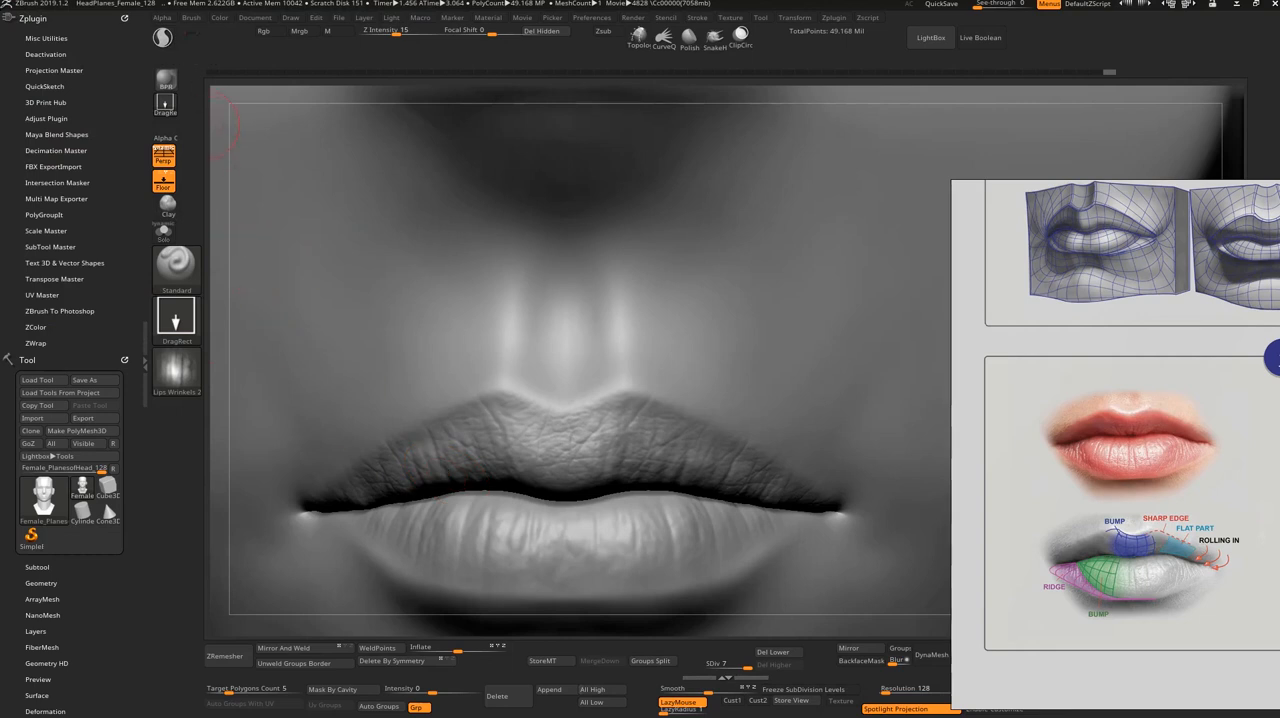
Step: Open the alpha's settings, set the brush's Z Intensity to 28 and stamp the Lips Wrinkels 2 alpha on the upper lip's centre
left_click(166, 19)
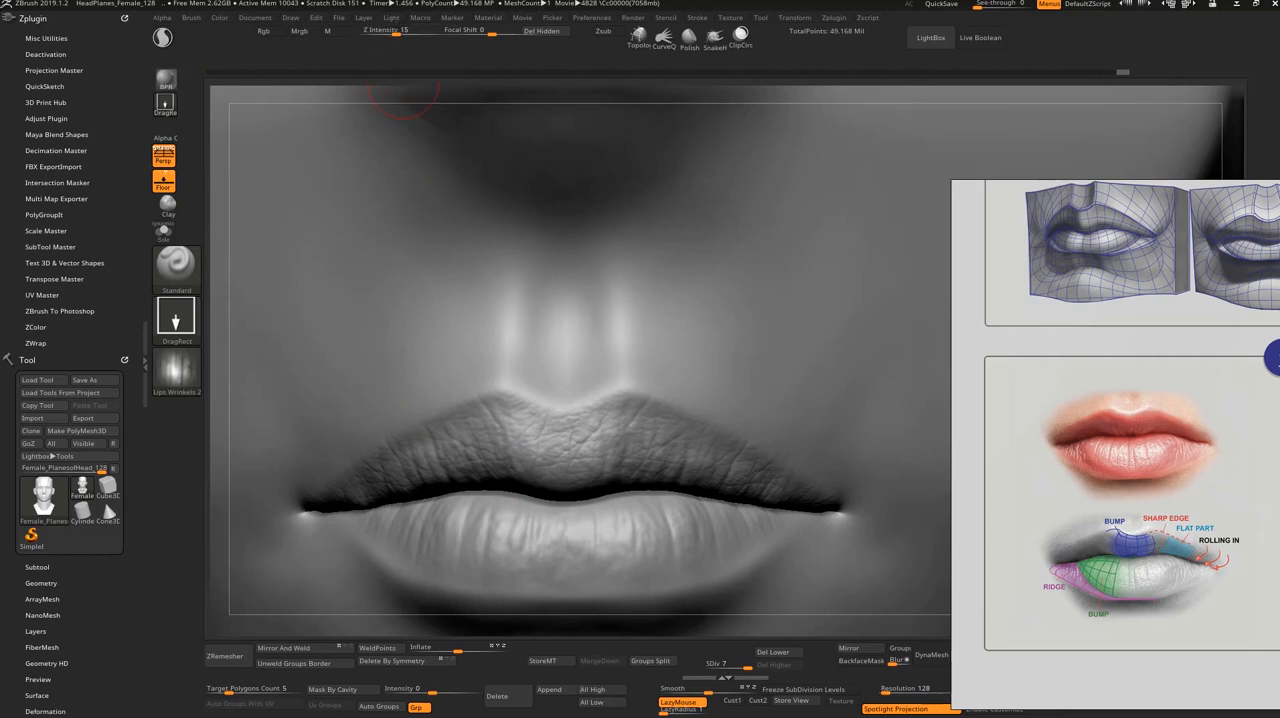
left_click_drag(397, 31, 403, 31)
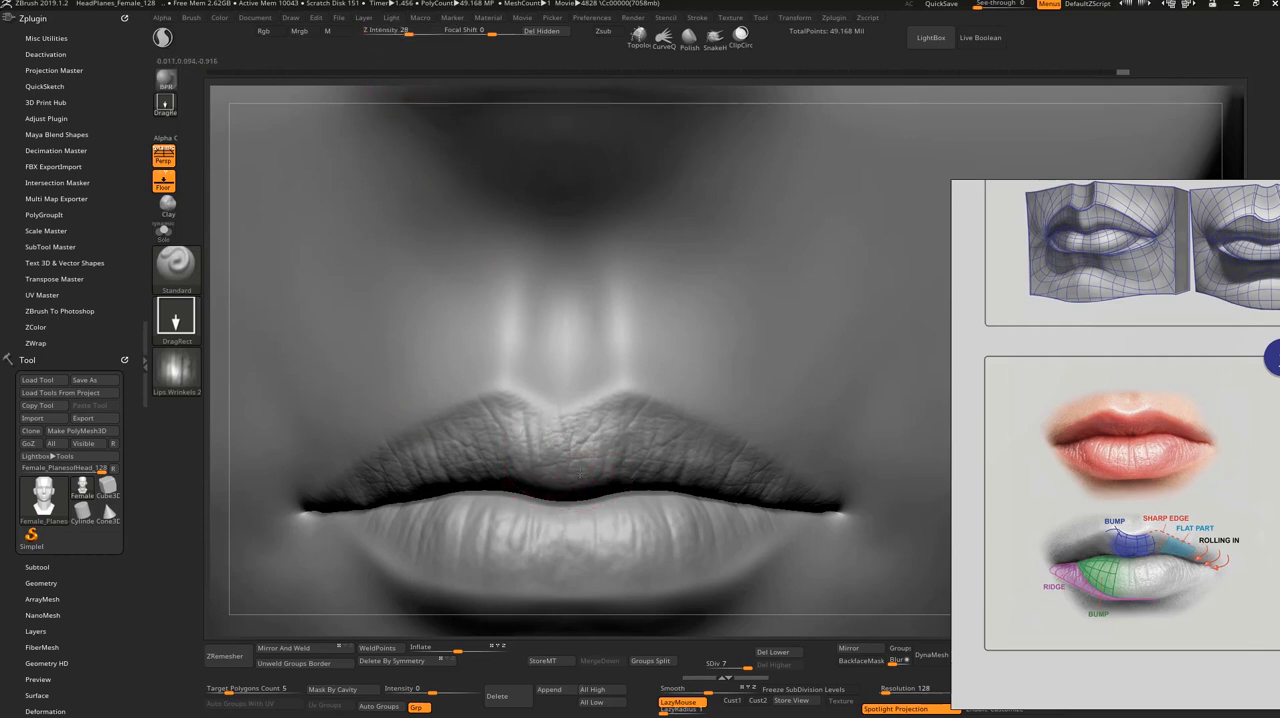
mouse_move(580, 475)
left_mouse_down()
mouse_move(580, 525)
mouse_move(641, 517)
left_mouse_up()
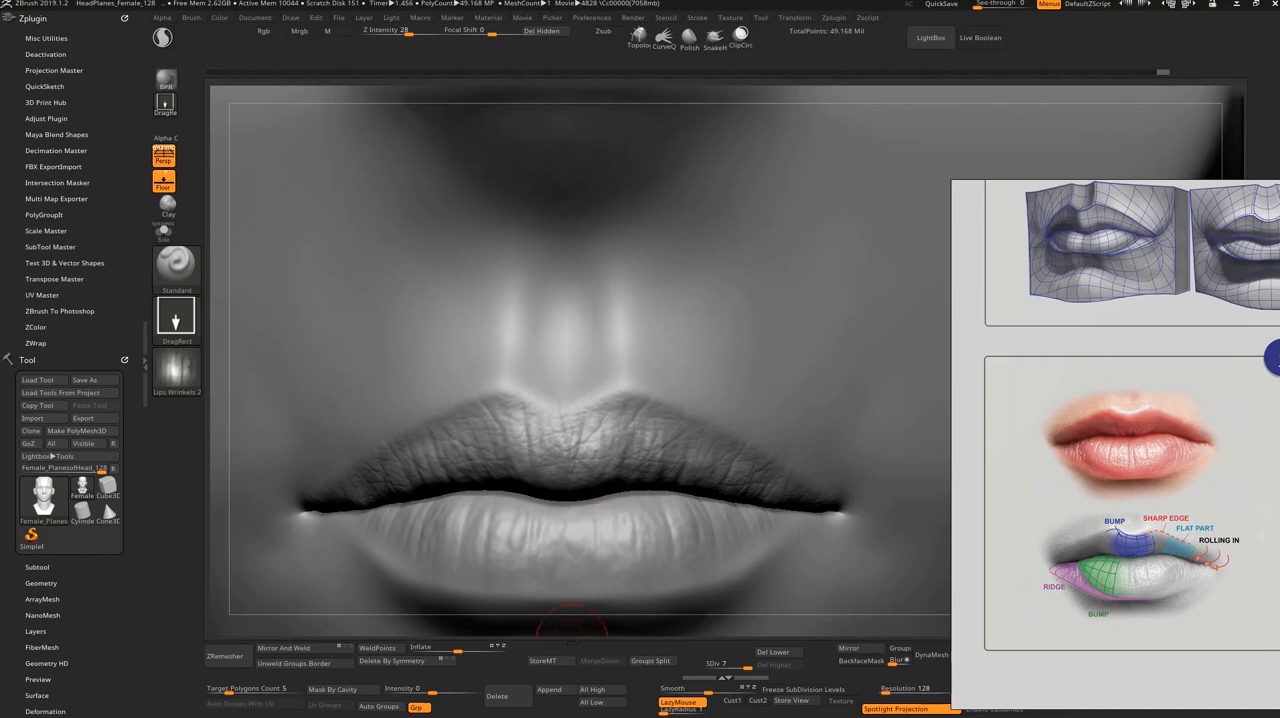
Step: Stamp the Lips Wrinkels 2 alpha across the lower lip to add vertical wrinkles
mouse_move(570, 634)
left_mouse_down()
mouse_move(690, 560)
mouse_move(768, 489)
left_mouse_up()
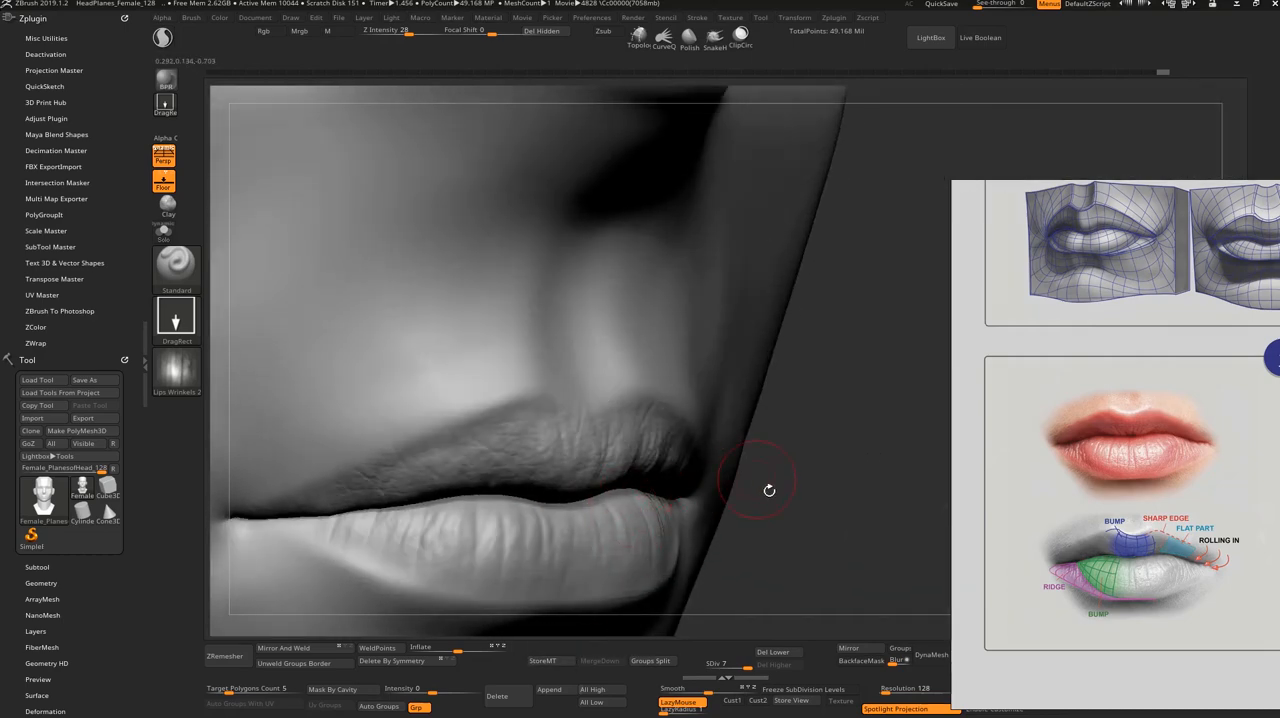
left_click_drag(828, 455, 825, 486)
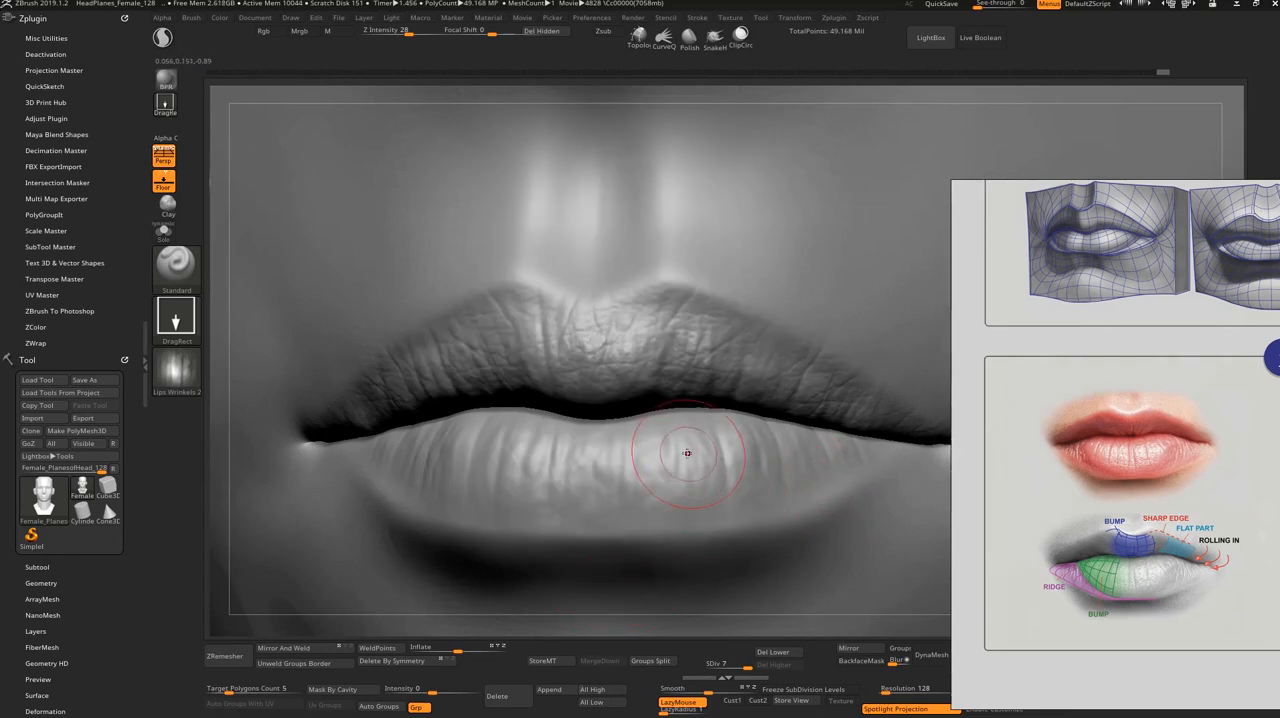
key("shift")
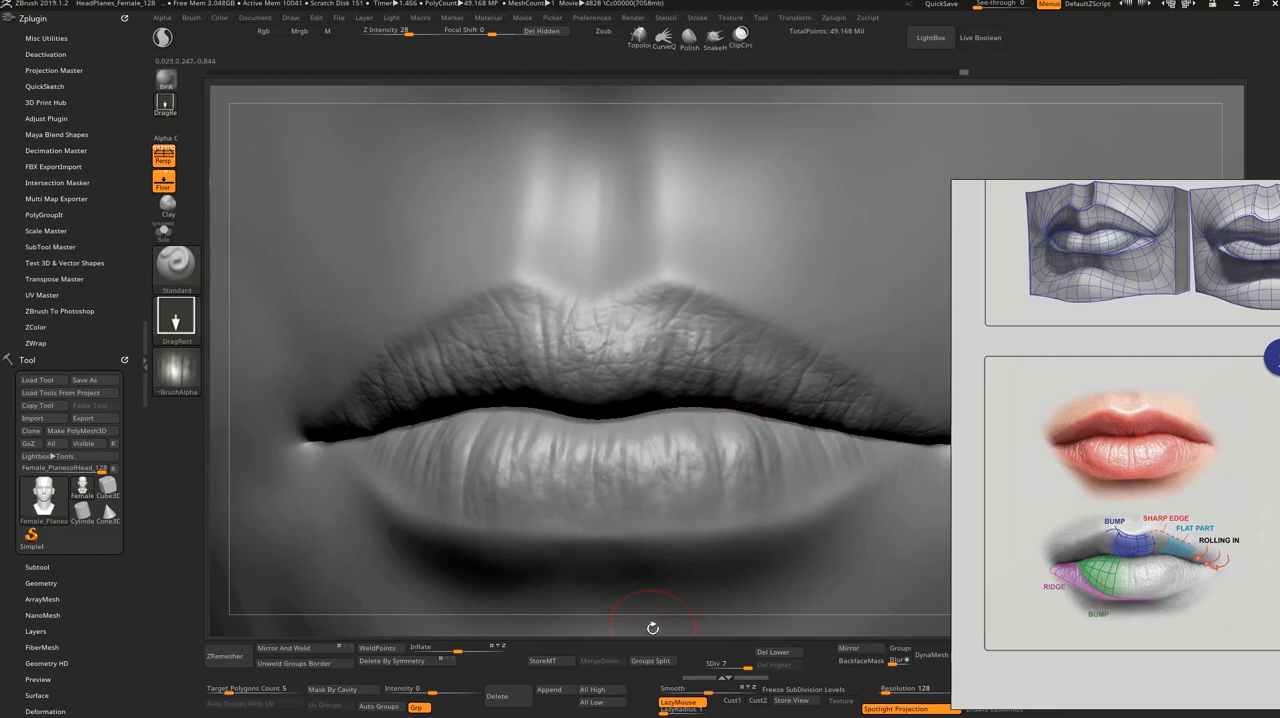
left_click_drag(652, 628, 644, 500, "shift")
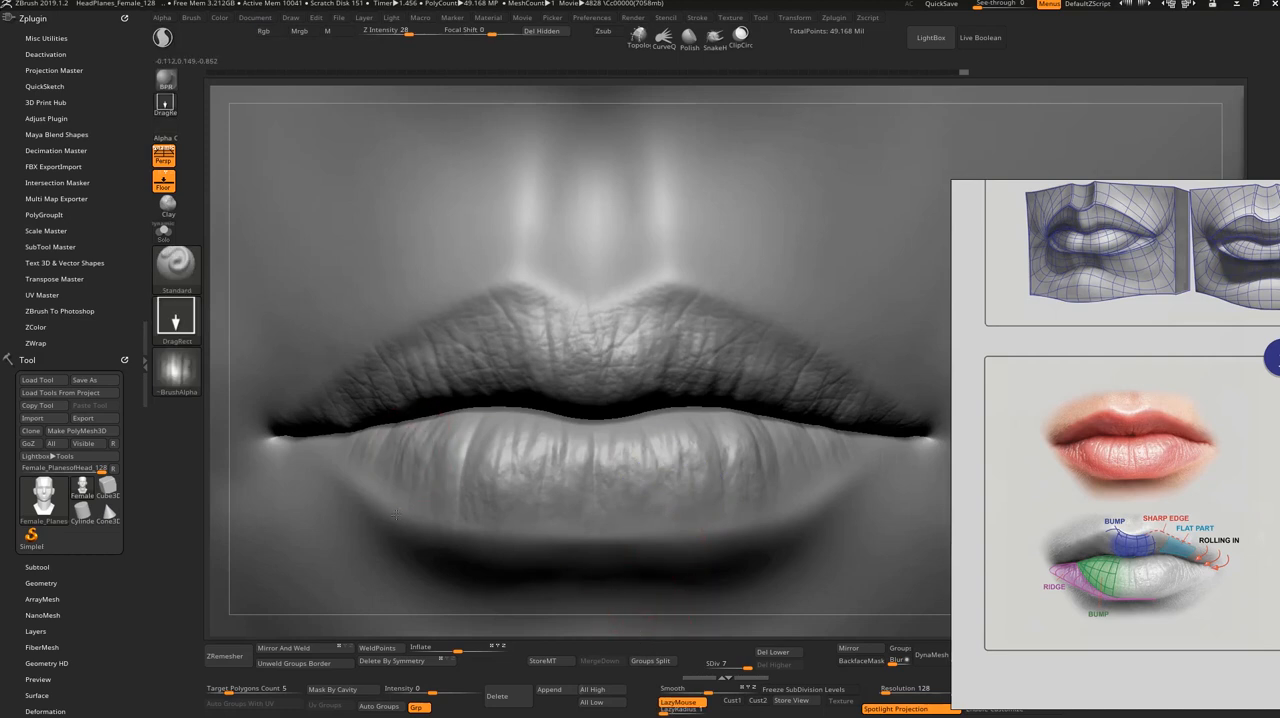
mouse_move(420, 620)
left_mouse_down("alt")
mouse_move(364, 483)
mouse_move(605, 567)
left_mouse_up("alt")
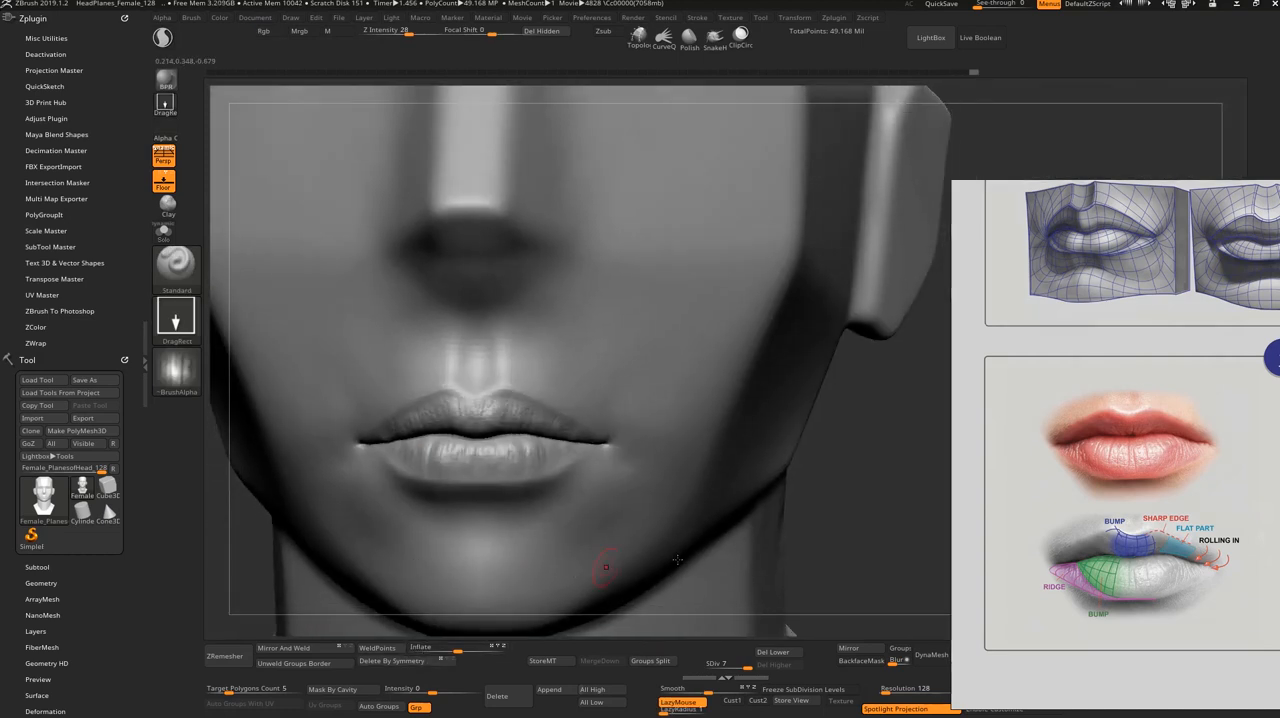
mouse_move(852, 538)
left_mouse_down()
mouse_move(828, 570)
mouse_move(801, 508)
mouse_move(794, 581)
mouse_move(737, 520)
left_mouse_up()
Step: Open the black-lipstick portrait photo from the Desktop folder, examine its lip wrinkles and skin texture, and return to ZBrush
key("alt+Tab")
key("alt+Tab")
key("alt+Tab")
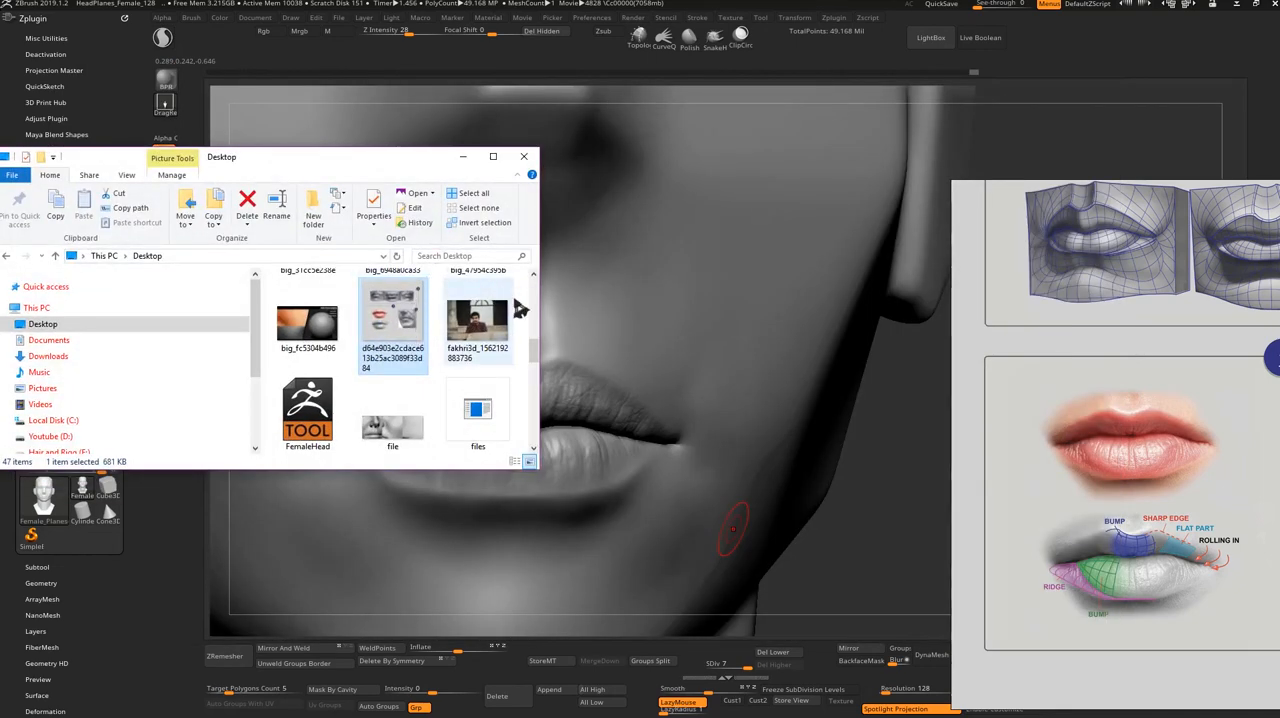
scroll(536, 340, "up", 1)
left_click_drag(536, 331, 521, 396)
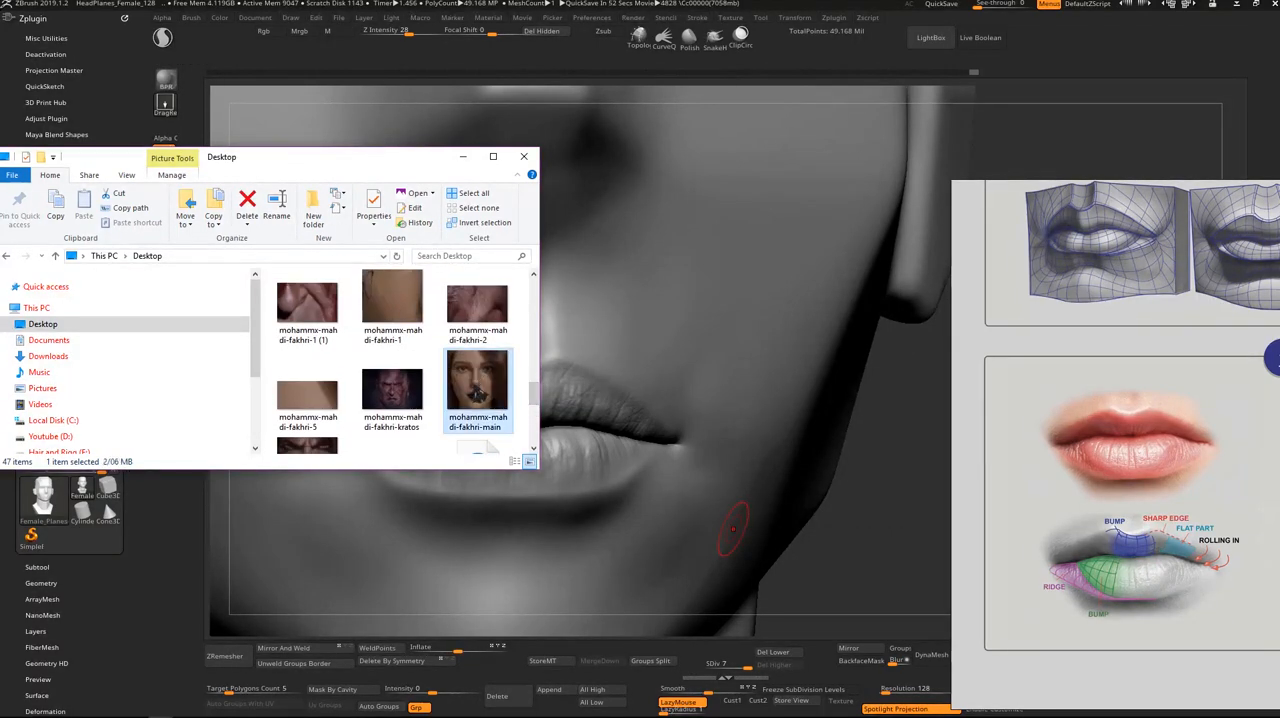
double_click(477, 378)
scroll(474, 386, "up", 5)
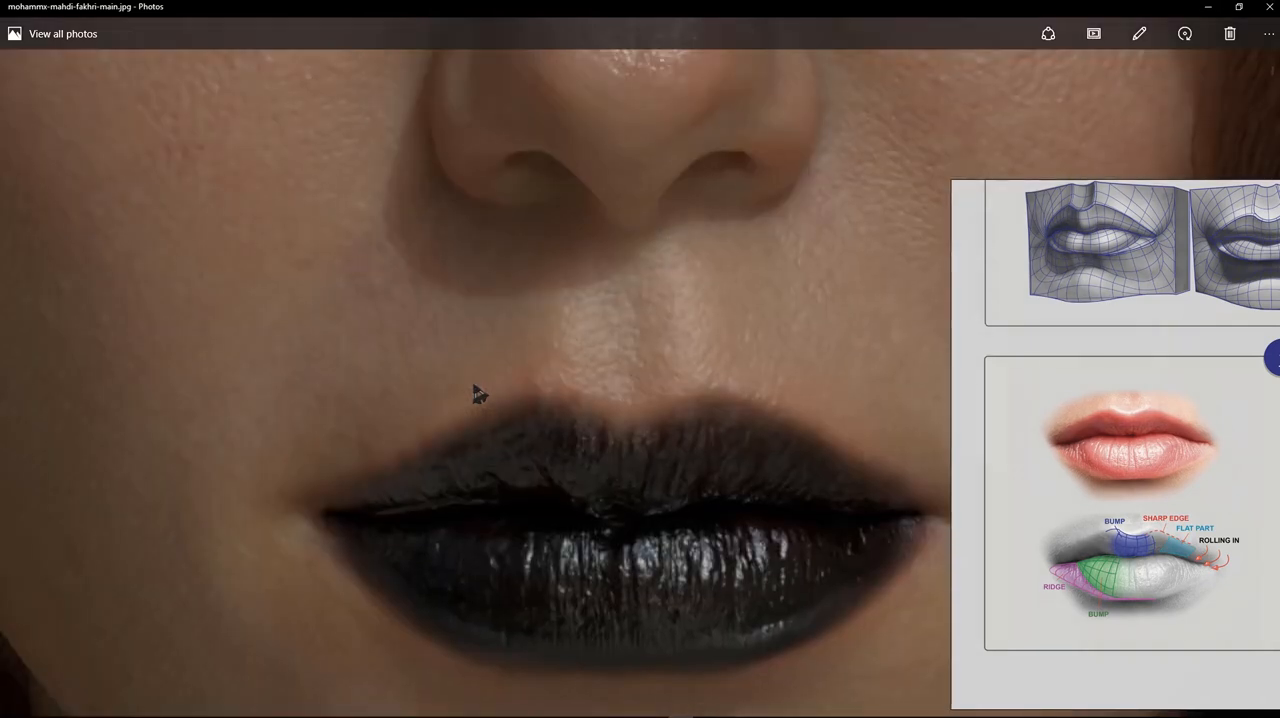
scroll(474, 386, "down", 2)
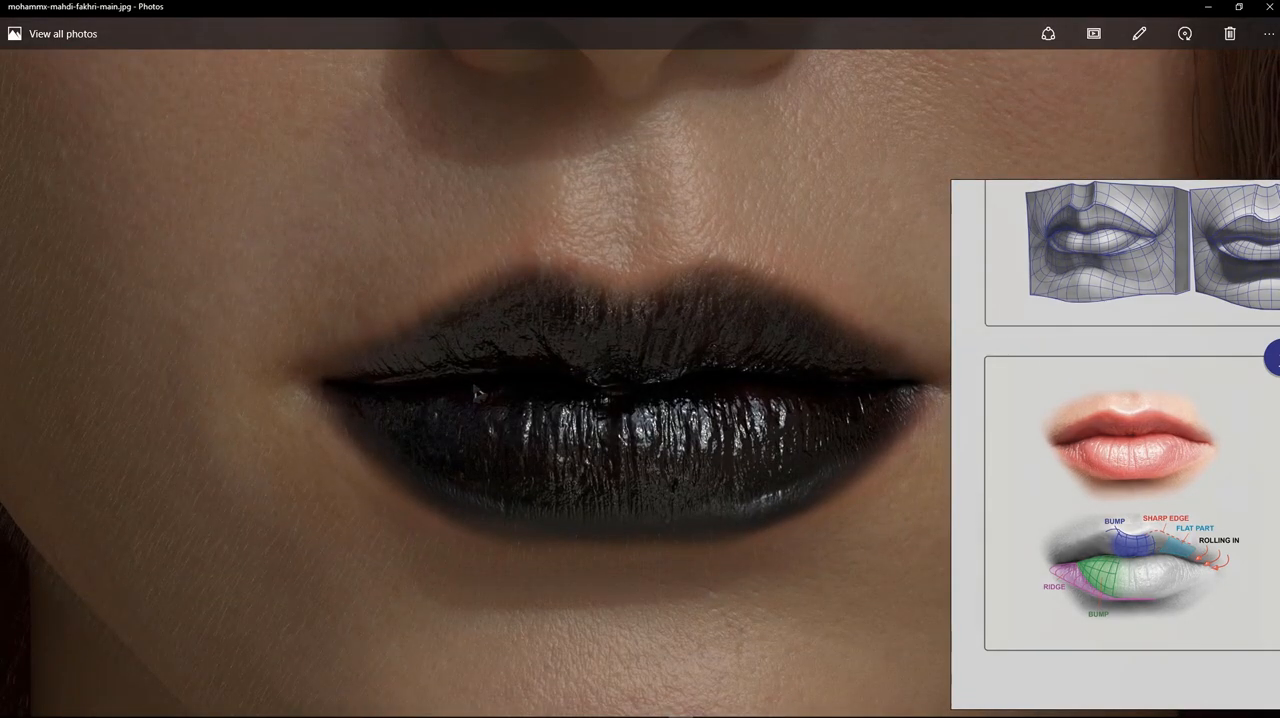
left_click_drag(475, 390, 477, 378)
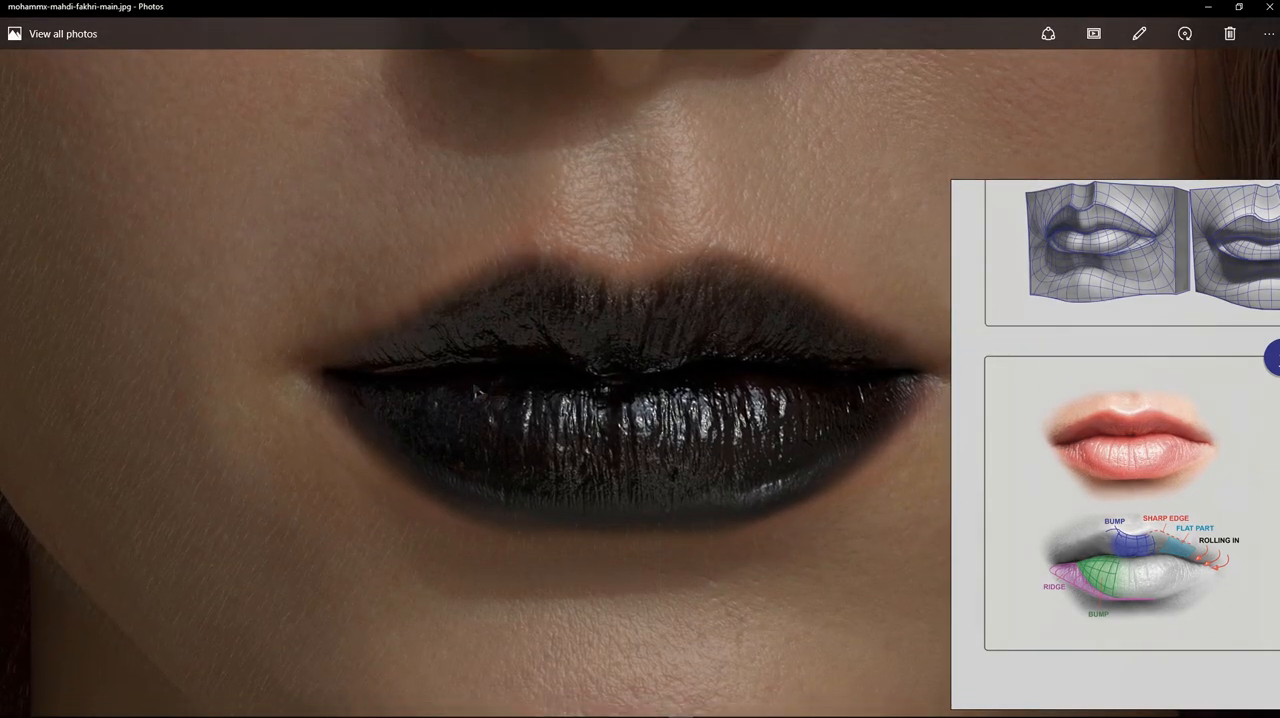
key("alt+Tab")
key("alt+Tab")
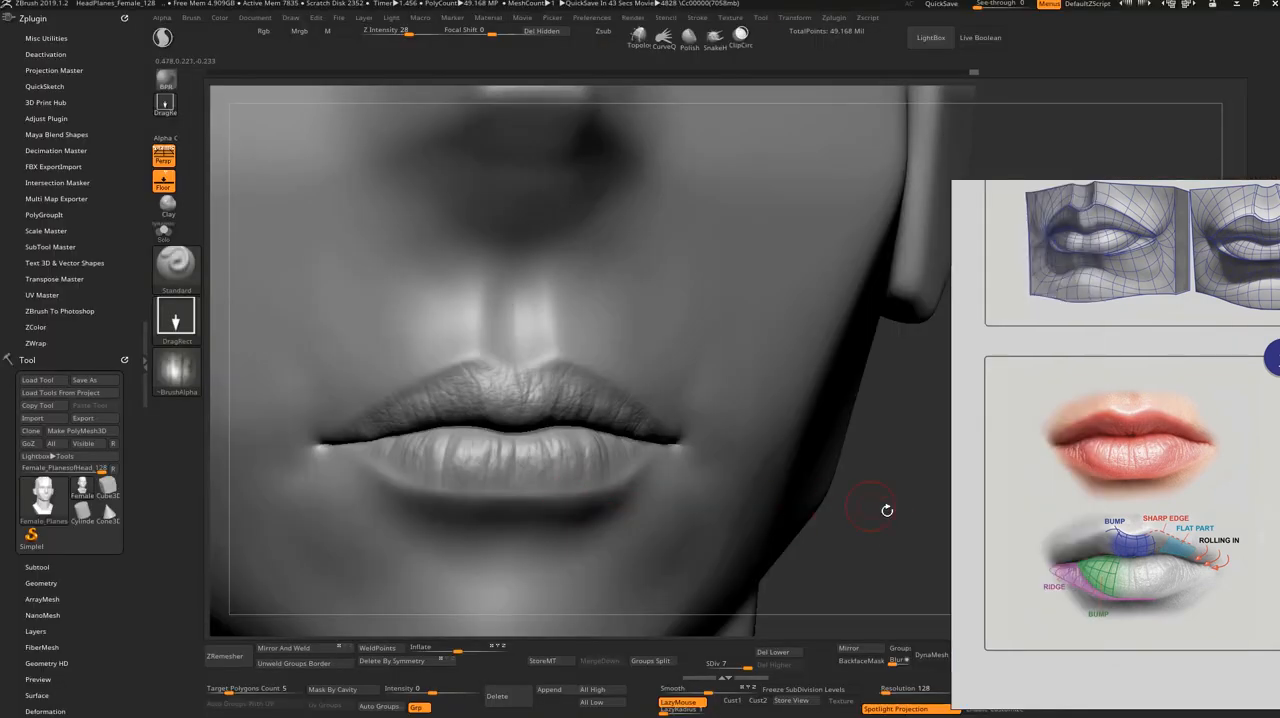
Step: Adjust the lips' profile from the side with an enlarged Move brush
mouse_move(887, 511)
left_mouse_down()
mouse_move(997, 524)
mouse_move(866, 540)
left_mouse_up()
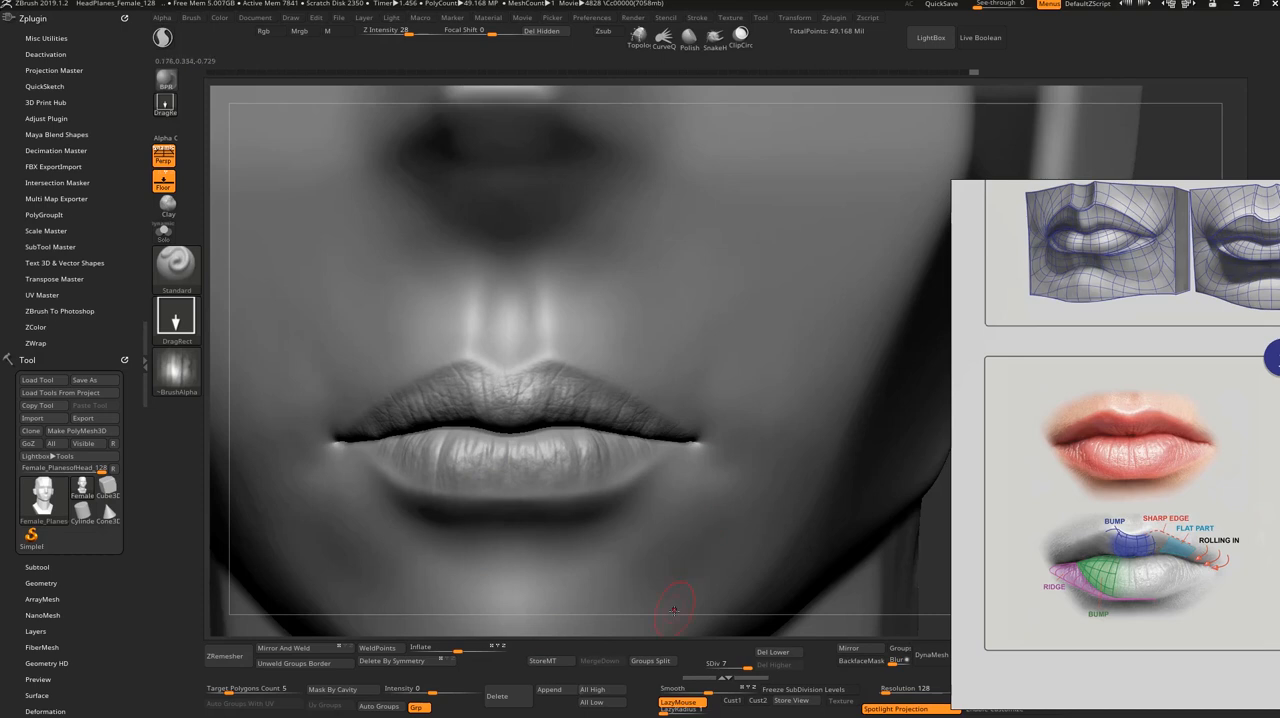
left_click_drag(676, 619, 667, 565, "alt")
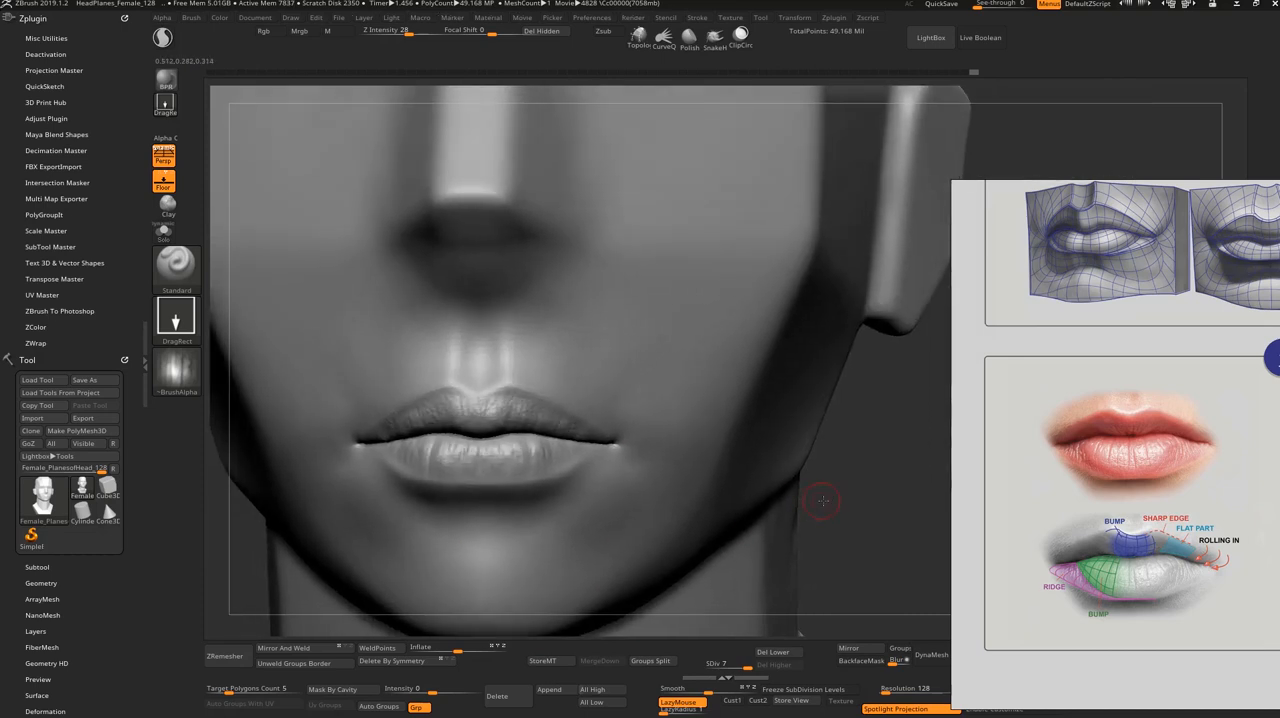
left_click_drag(823, 500, 810, 590, "alt")
left_click_drag(740, 572, 812, 563)
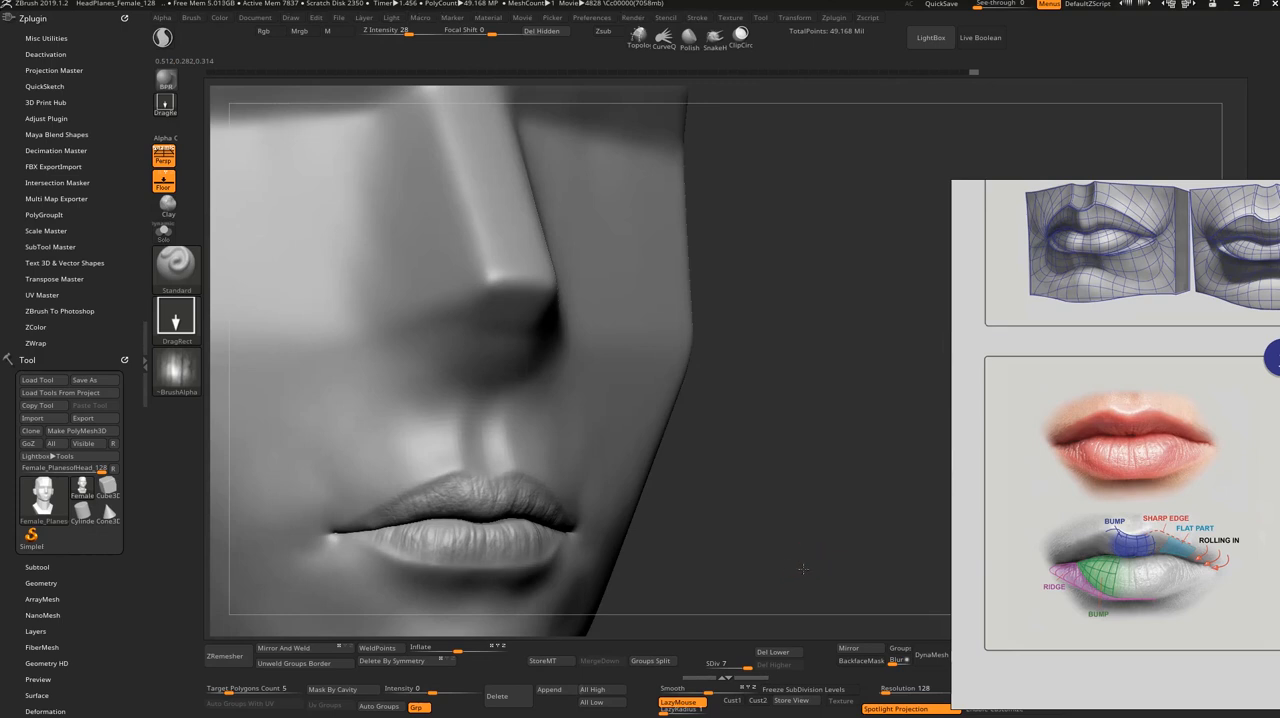
left_click_drag(735, 570, 789, 593)
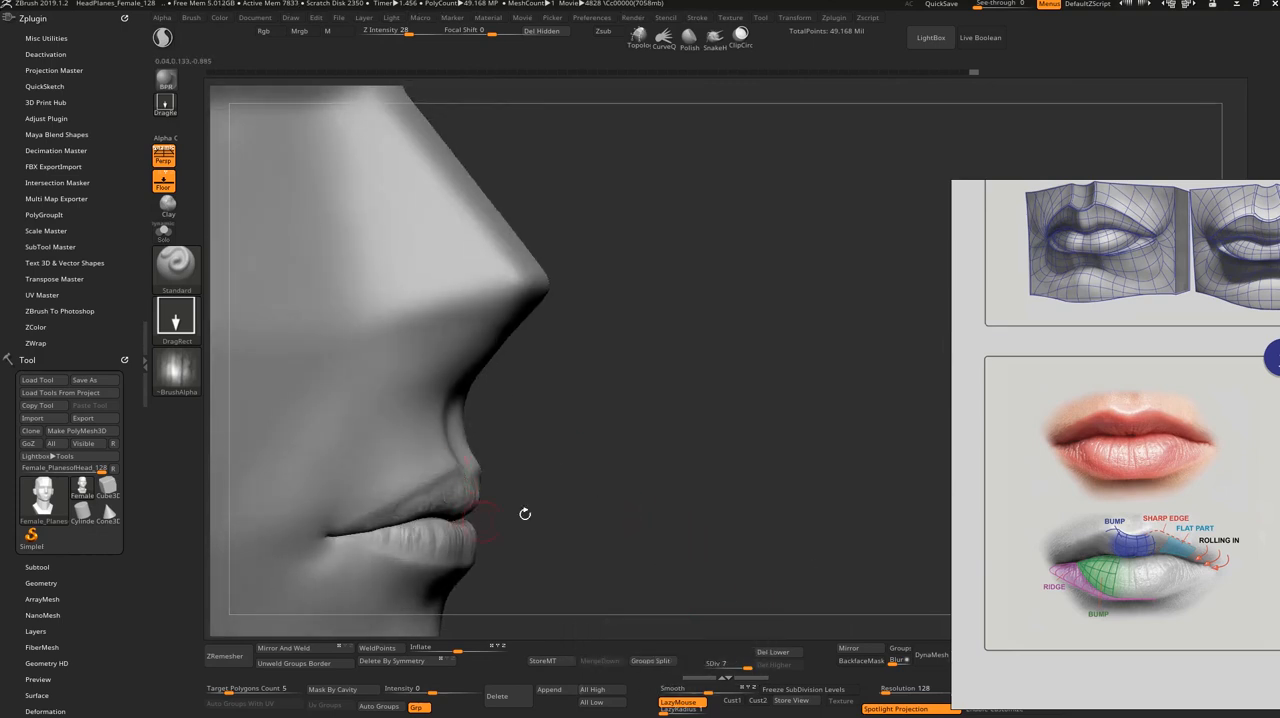
left_click_drag(626, 516, 627, 487)
key("b")
key("m")
key("v")
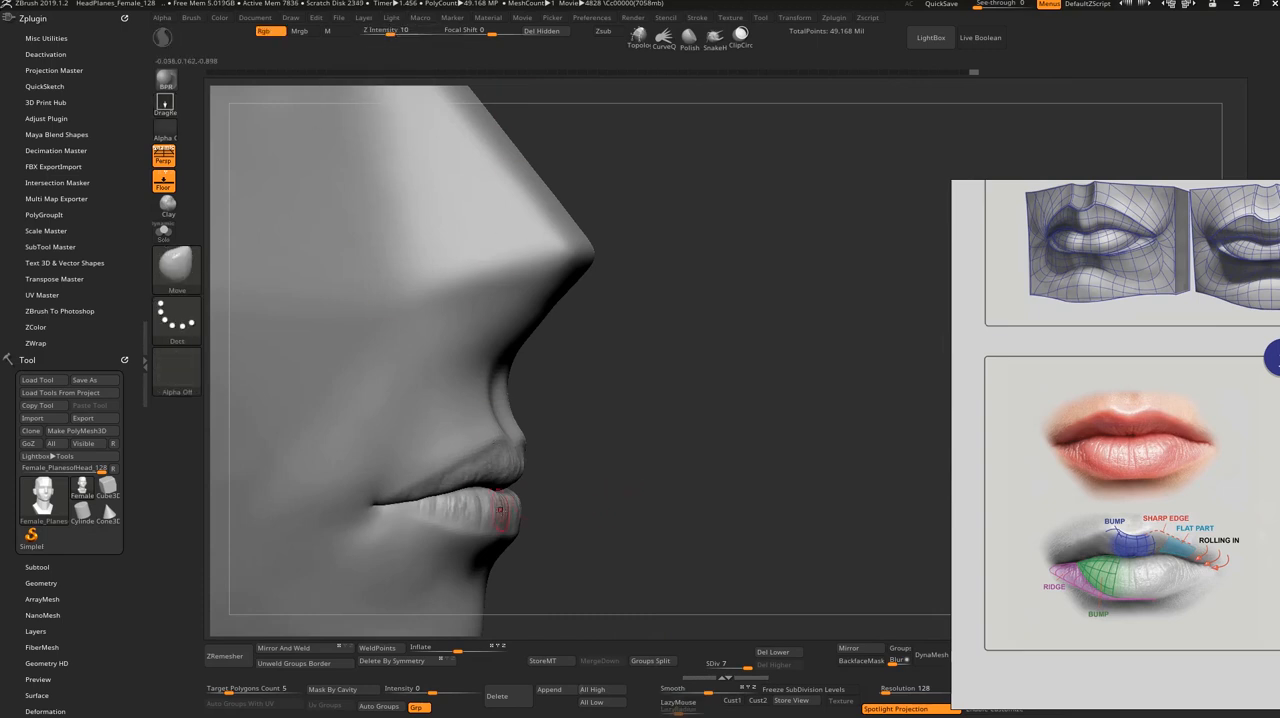
key("s")
left_click_drag(566, 488, 502, 512)
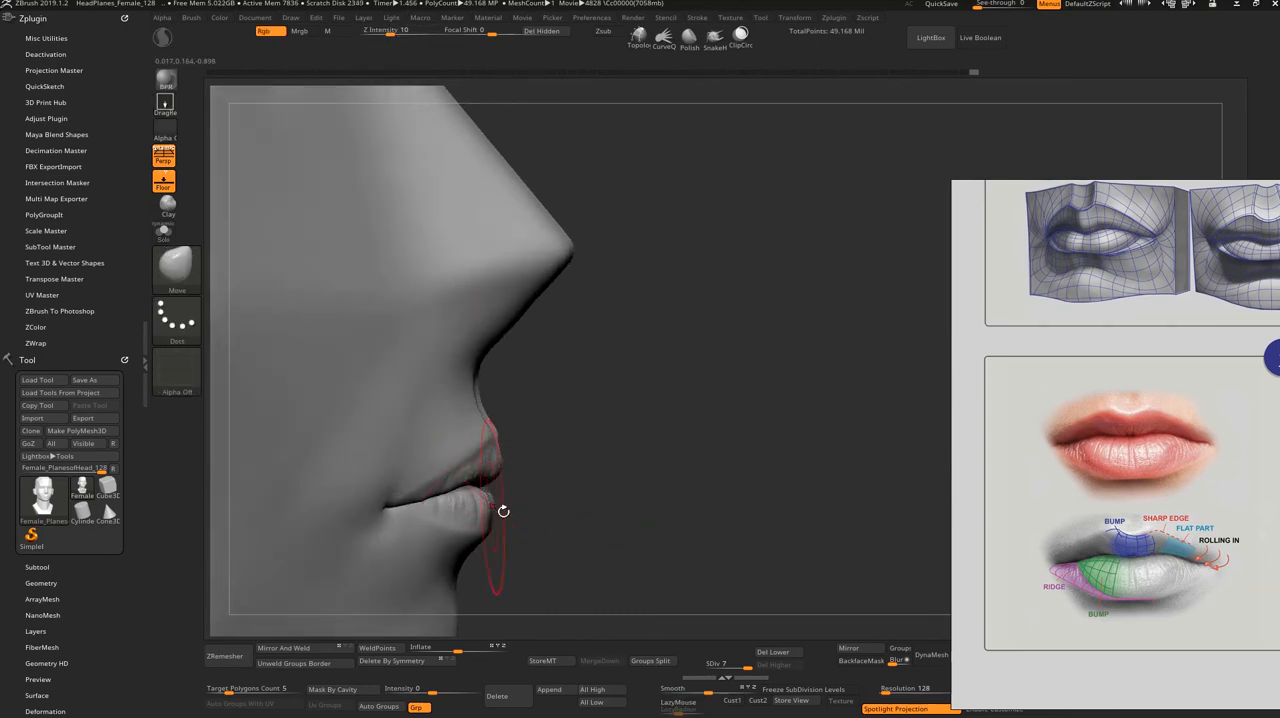
right_click_drag(503, 508, 517, 508)
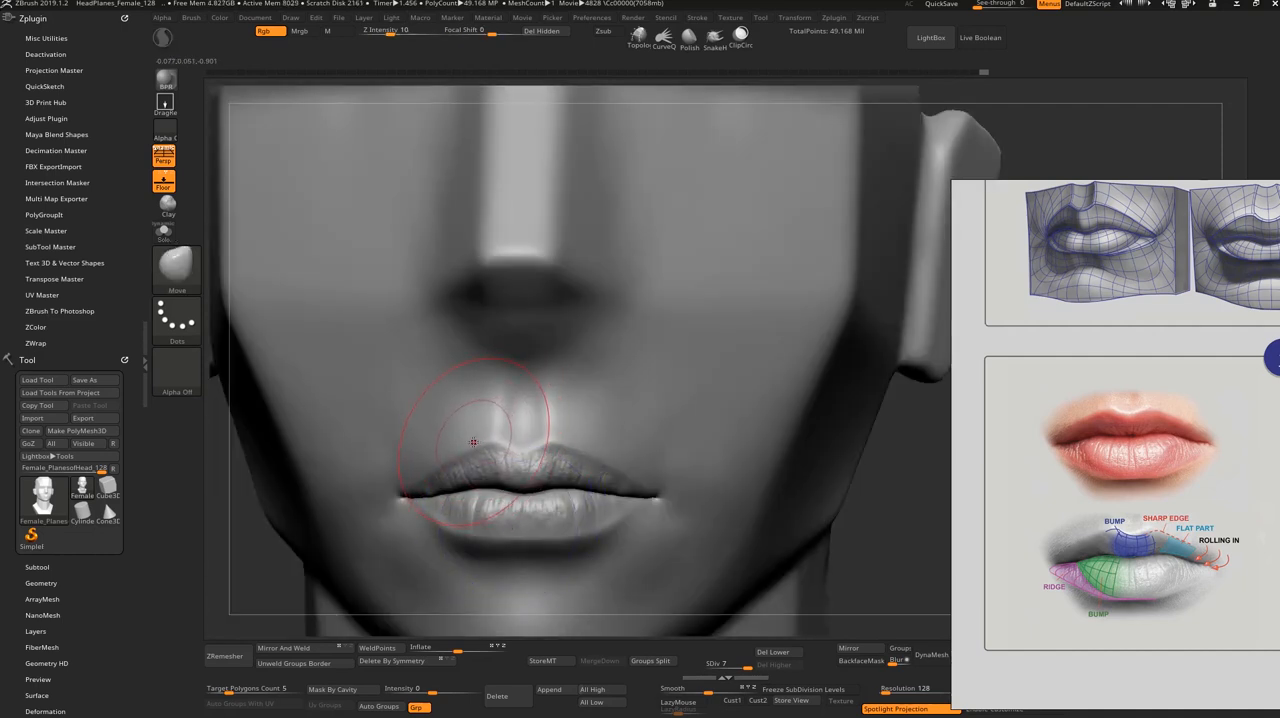
Step: Load the FemaleHead tool from the Desktop folder
key("f")
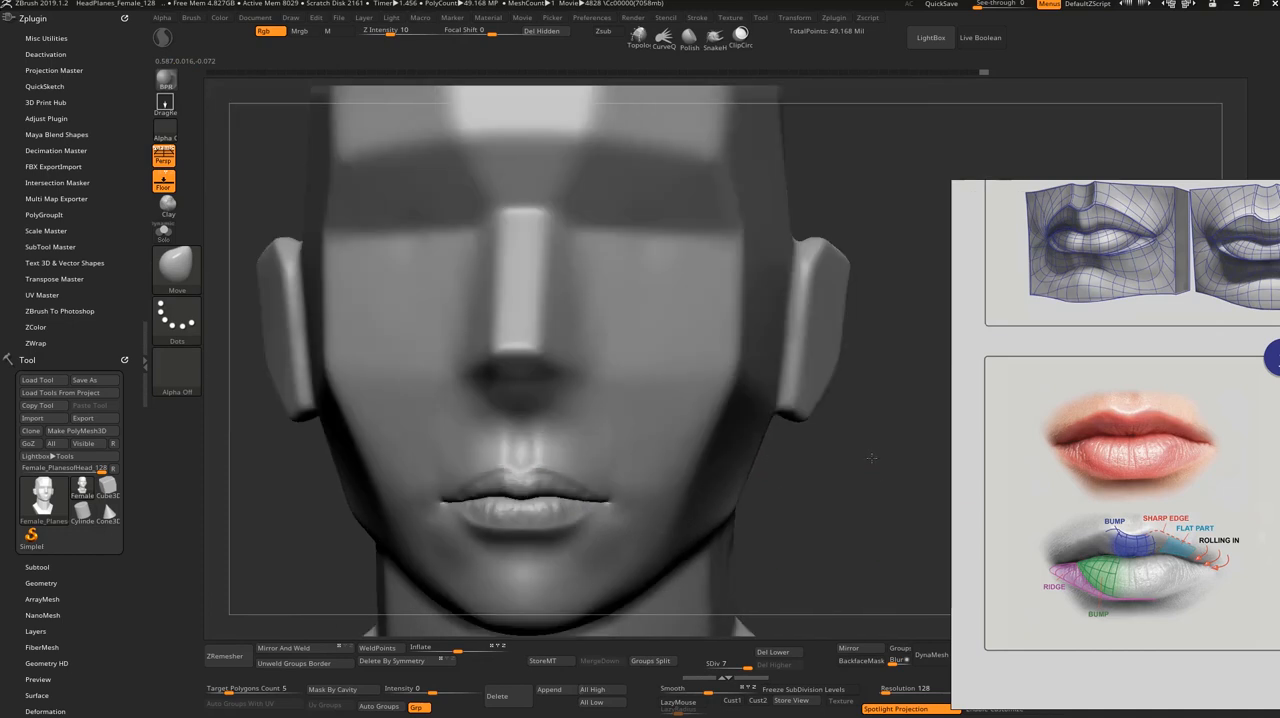
left_click_drag(831, 471, 813, 441)
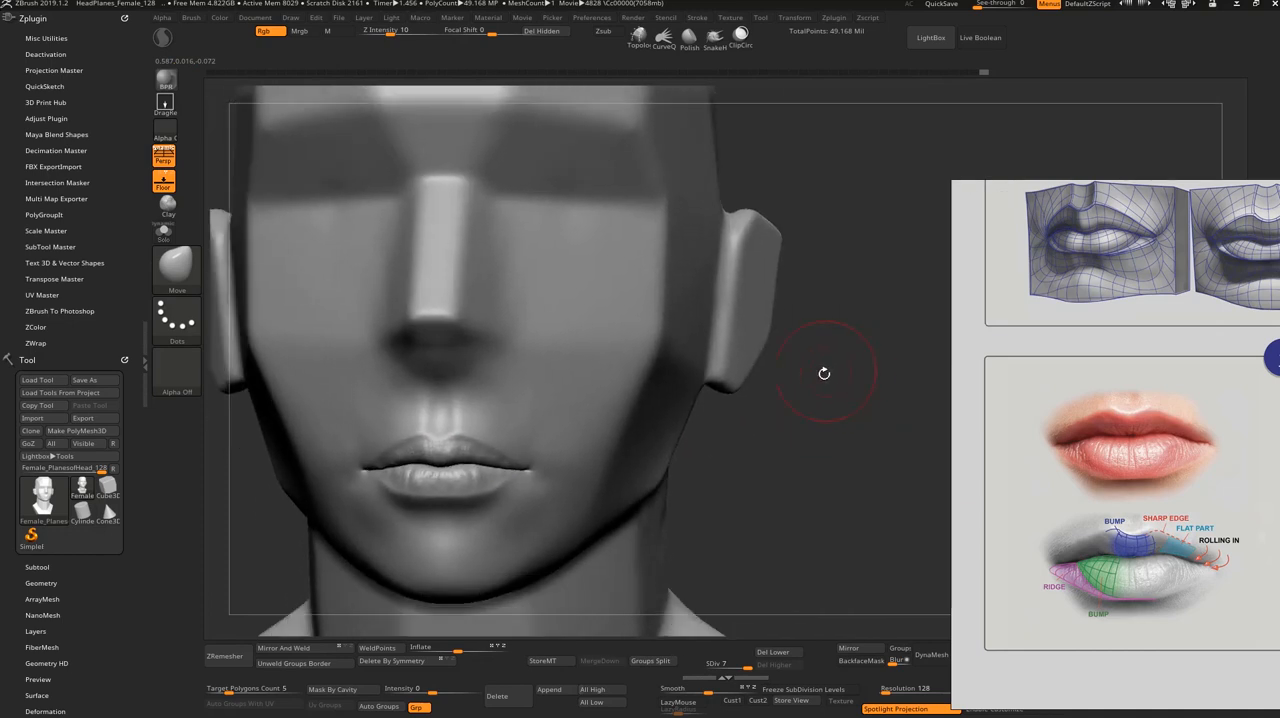
left_click_drag(823, 341, 720, 440)
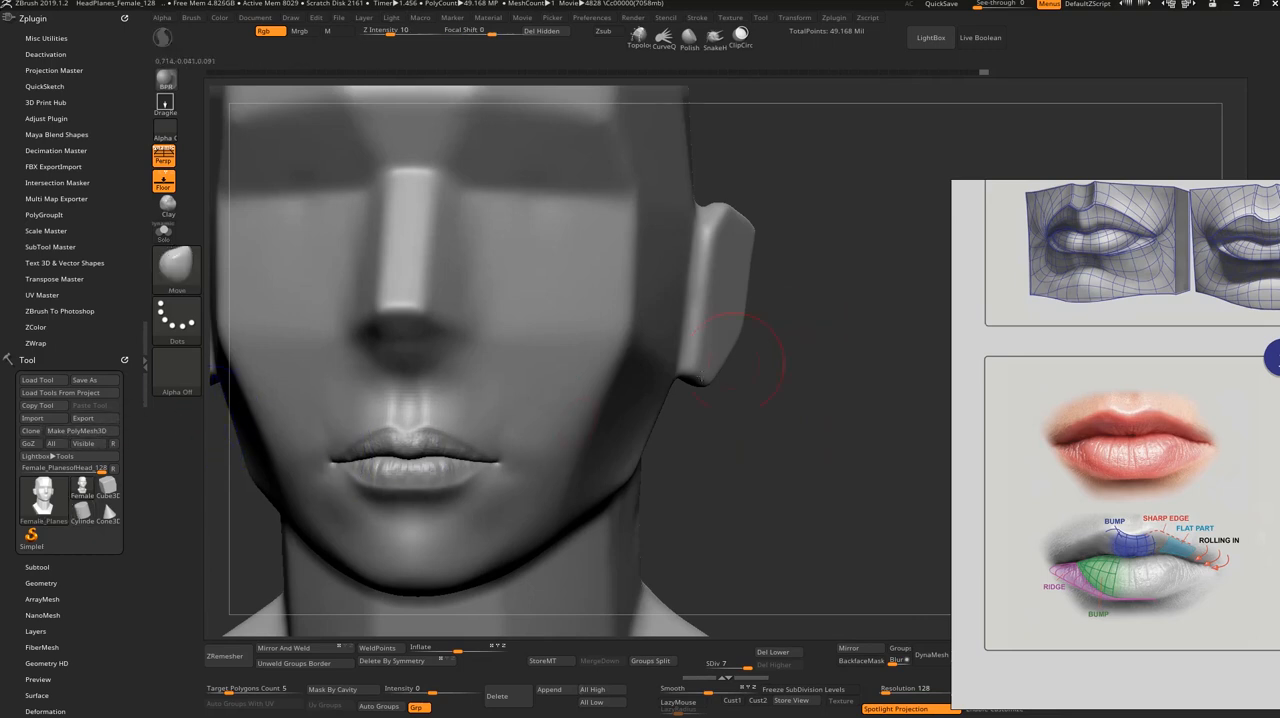
left_click_drag(711, 429, 772, 454)
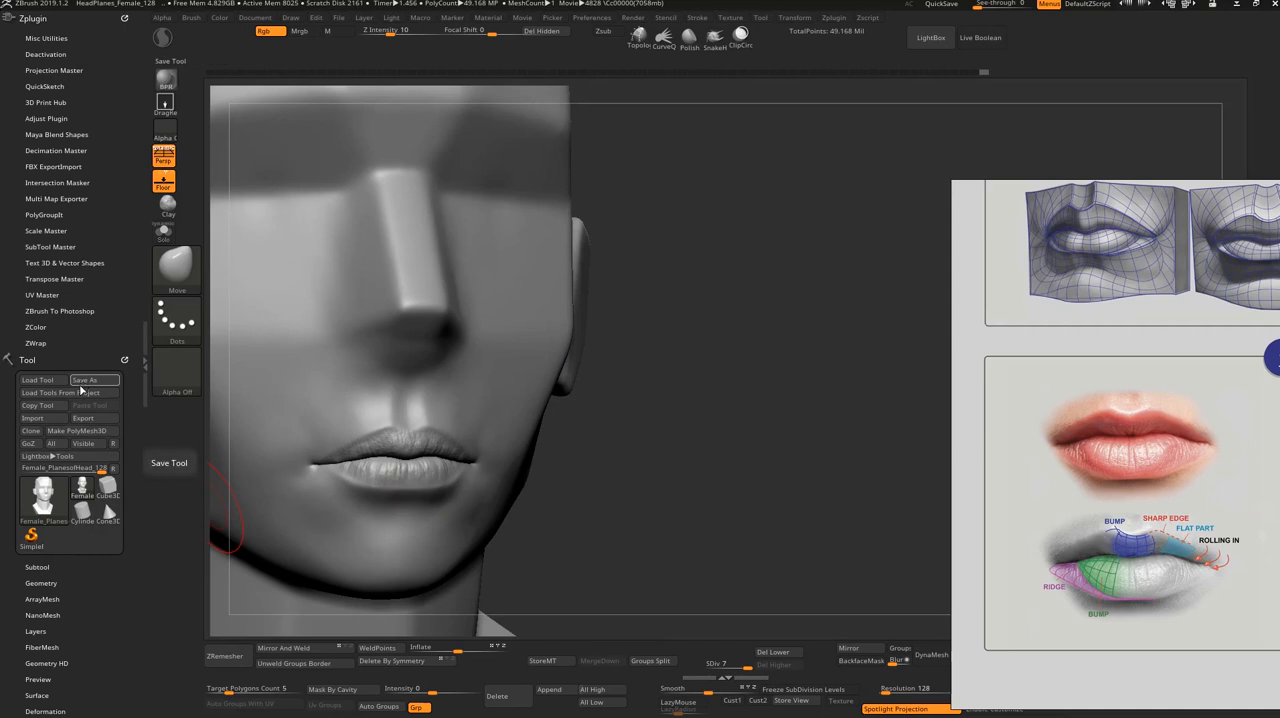
left_click(45, 380)
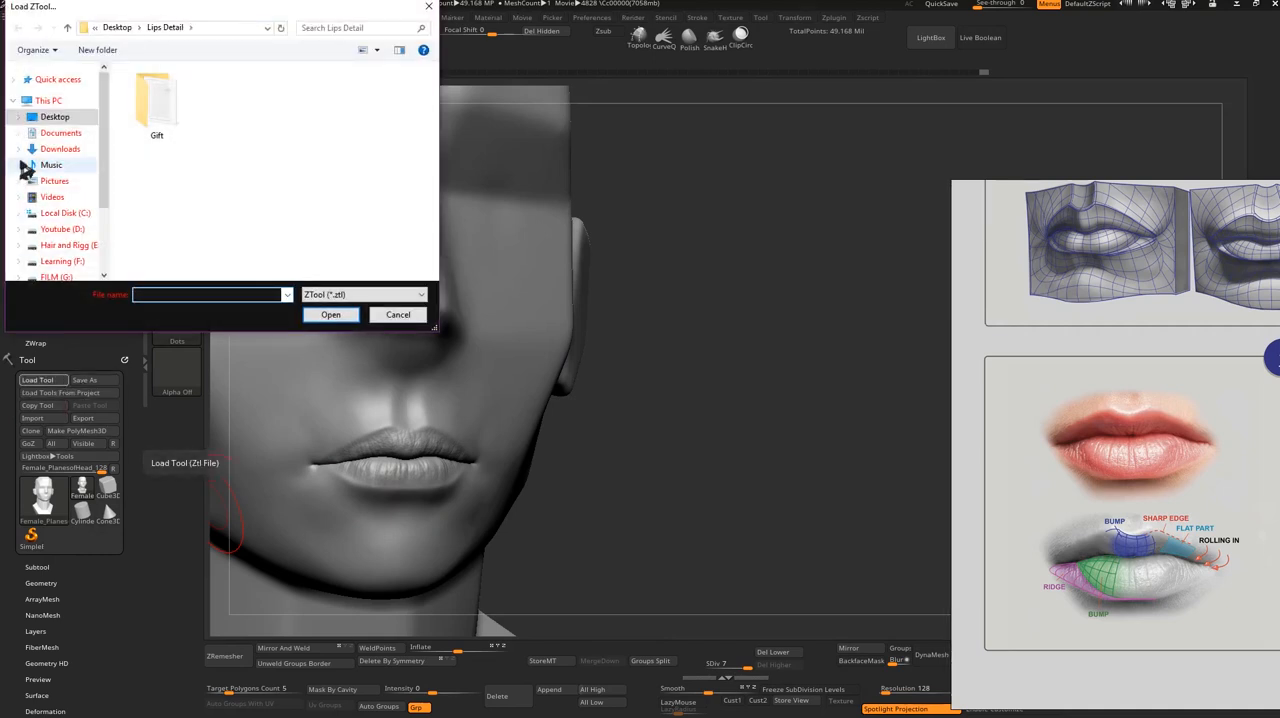
left_click(30, 117)
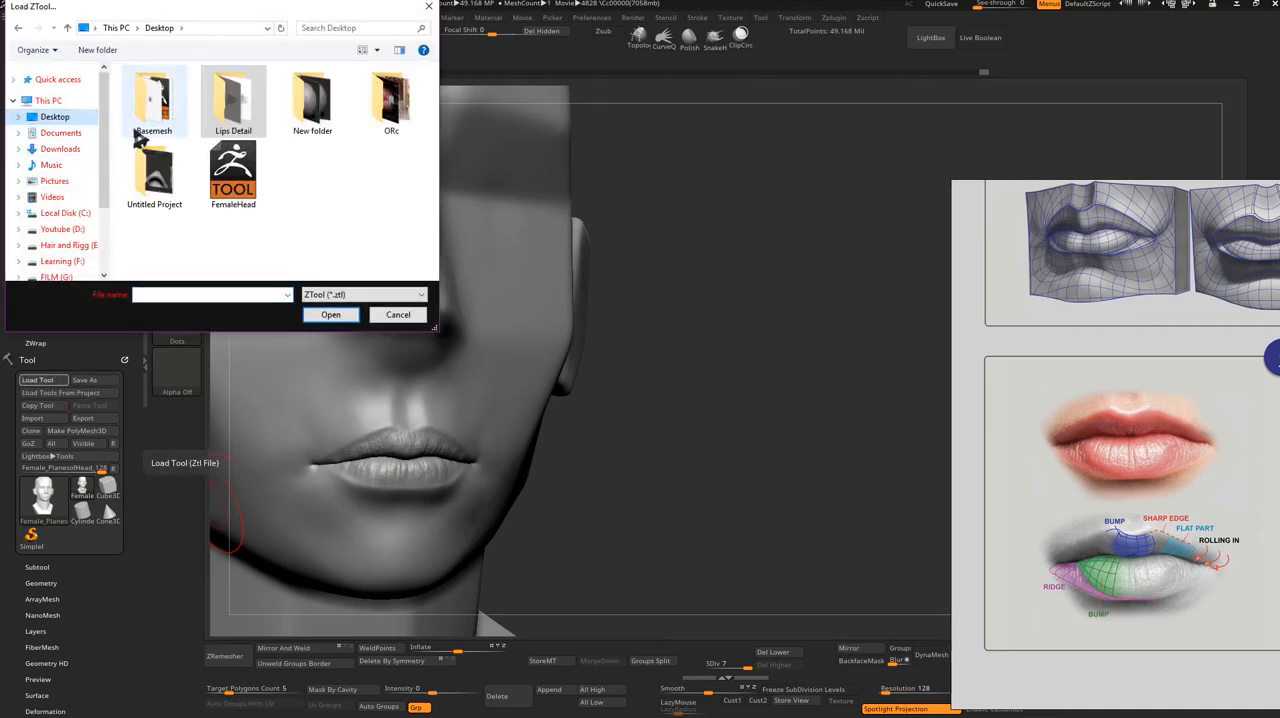
left_click(238, 190)
left_click(330, 314)
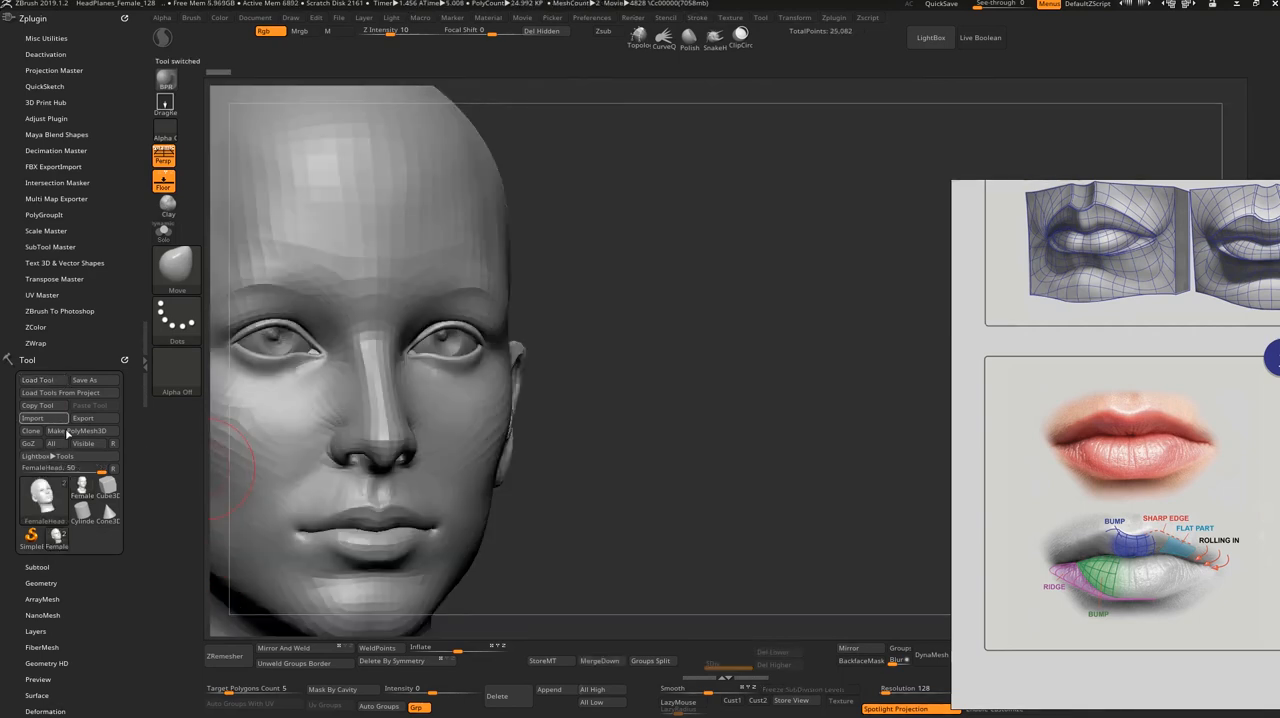
Step: Look over the loaded female head and switch back to the Female_PlanesofHead_128 tool
left_click_drag(570, 518, 743, 483, "alt")
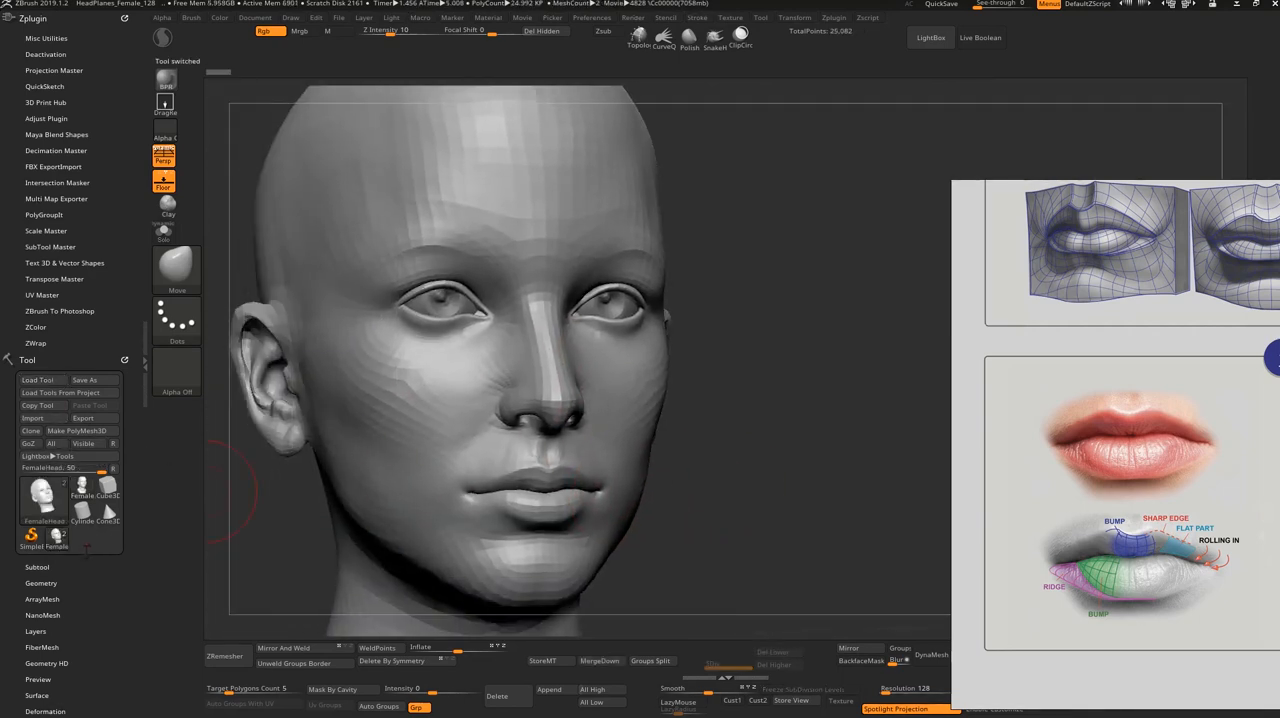
mouse_move(83, 498)
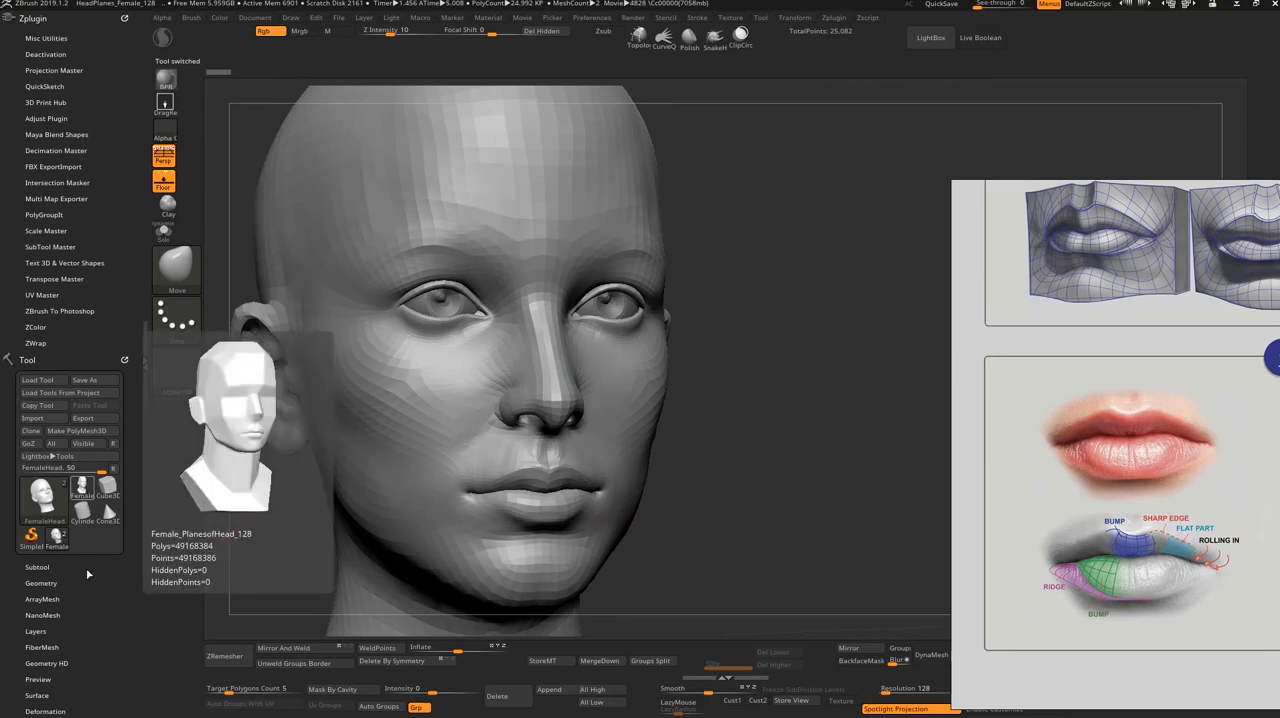
left_click_drag(775, 498, 683, 532, "shift")
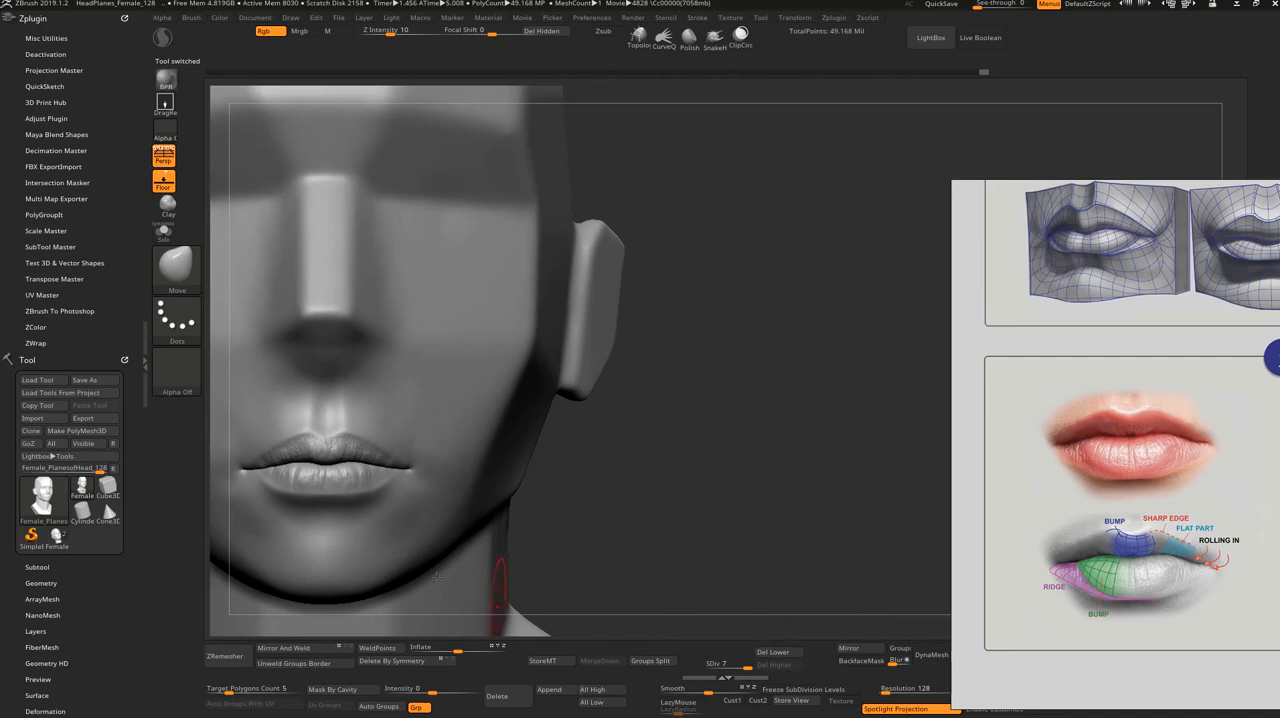
Step: Duplicate the planar head subtool and append the FemaleHead mesh as another subtool
left_click(48, 568)
left_click_drag(8, 600, 3, 434)
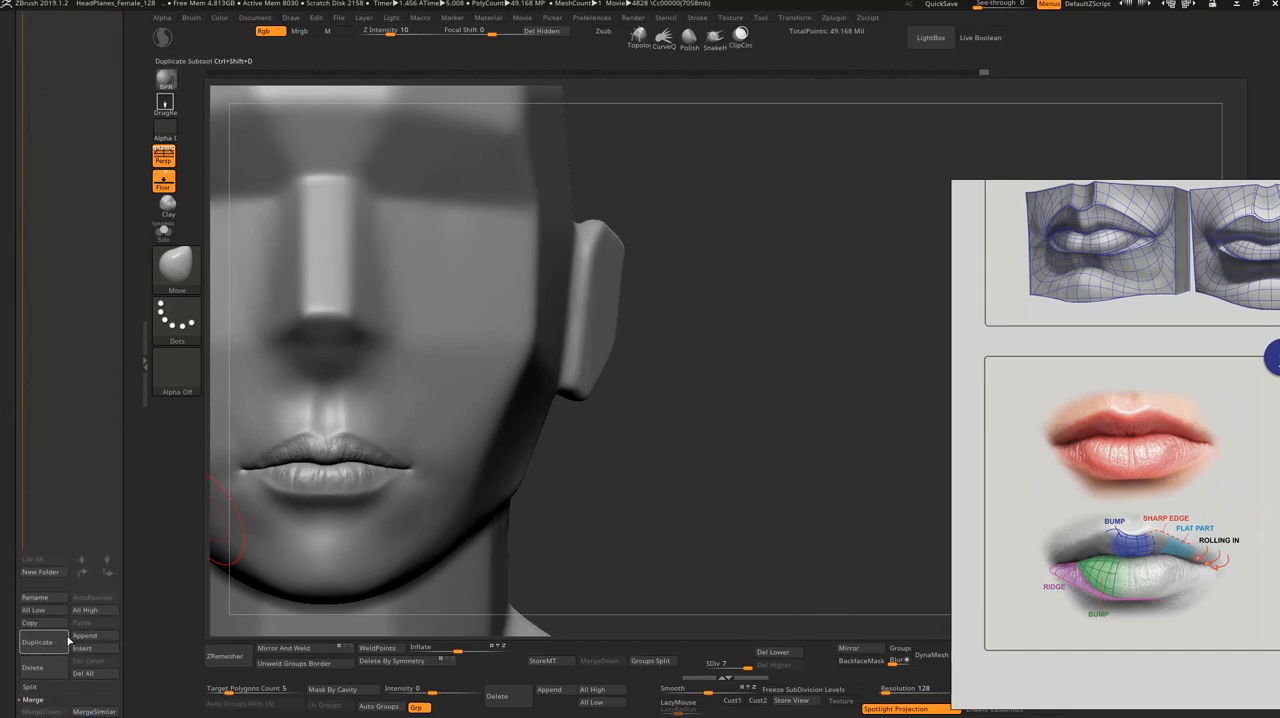
left_click(70, 639)
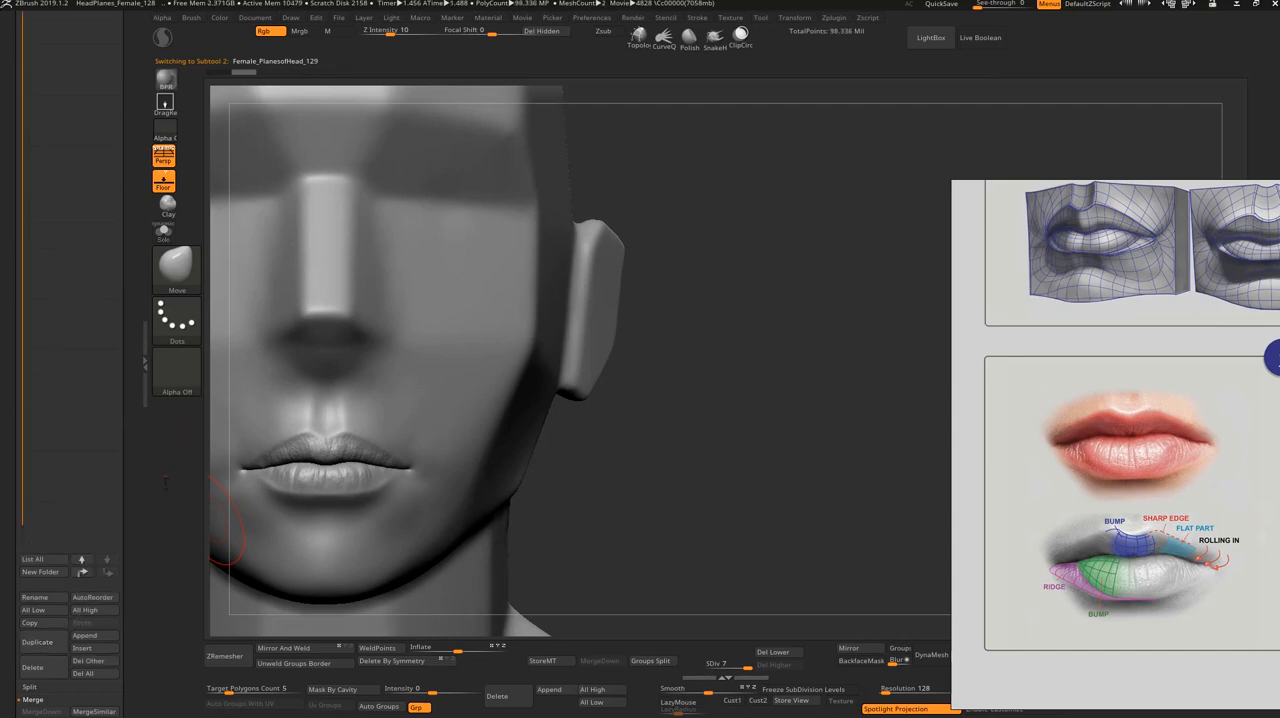
left_click(97, 641)
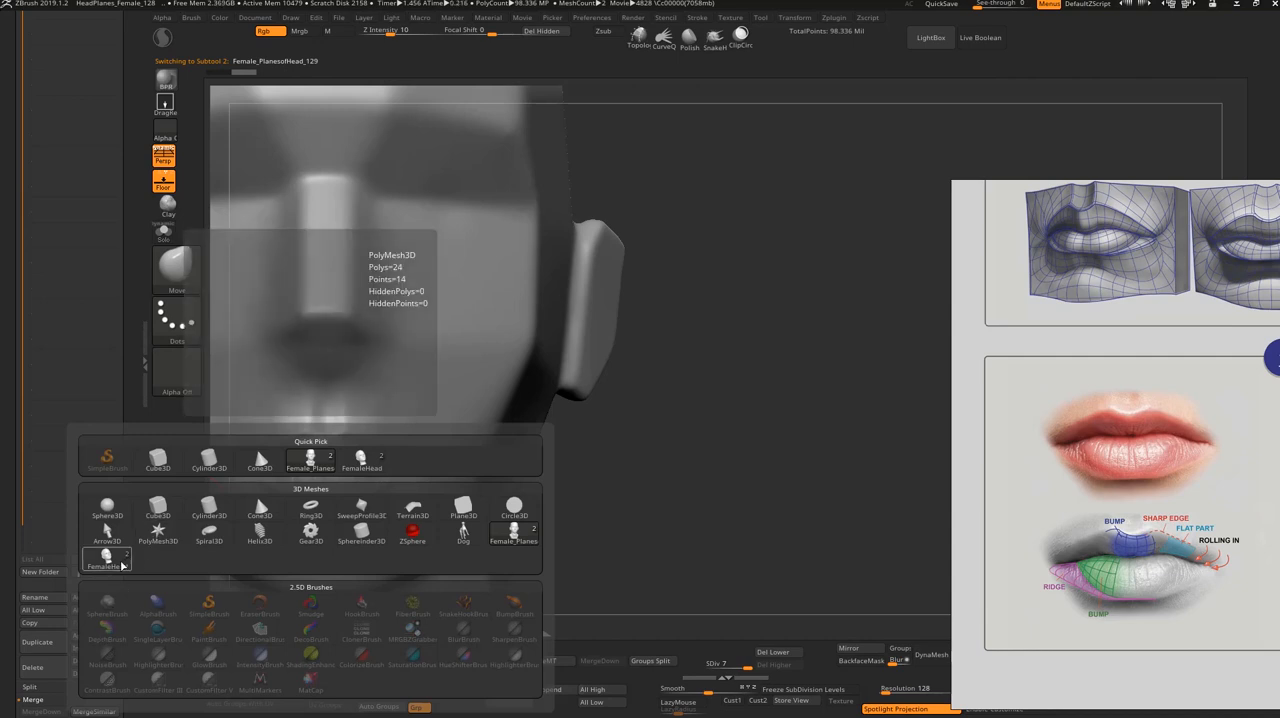
left_click(117, 566)
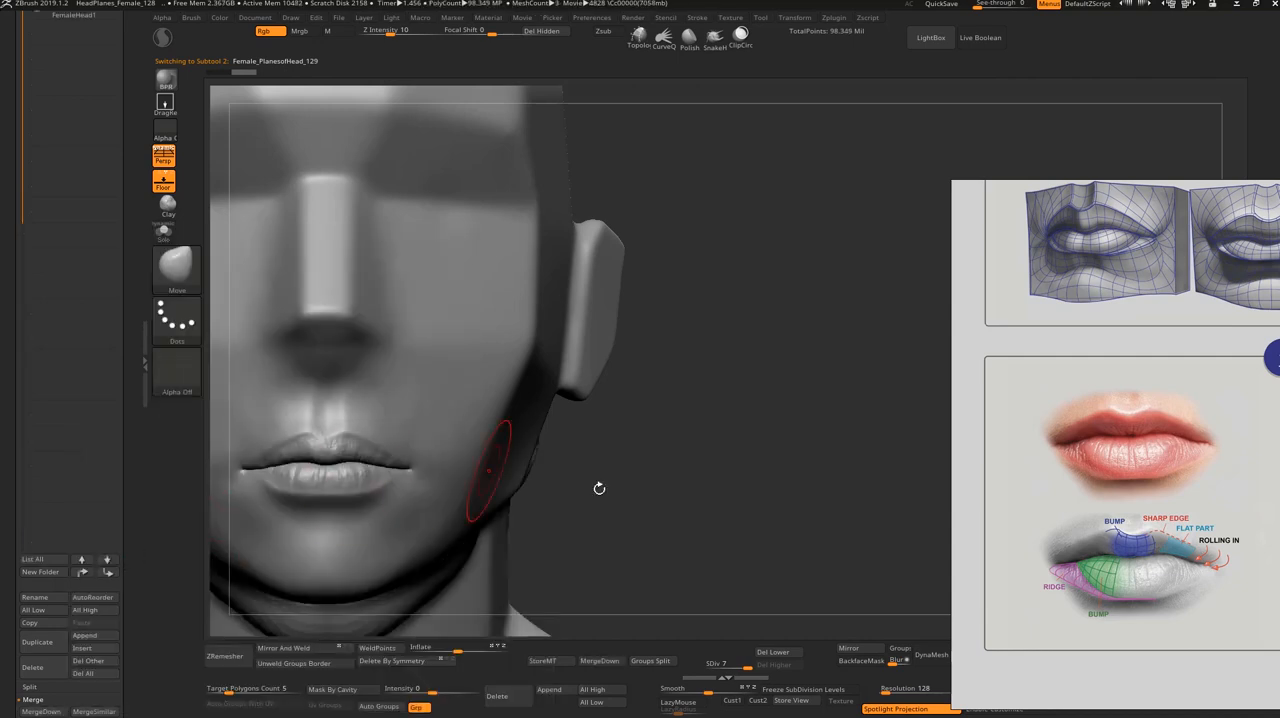
Step: Select the FemaleHead1 subtool inside the planar head and move it sideways along X until it stands clear beside it
left_click_drag(628, 467, 683, 463, "alt")
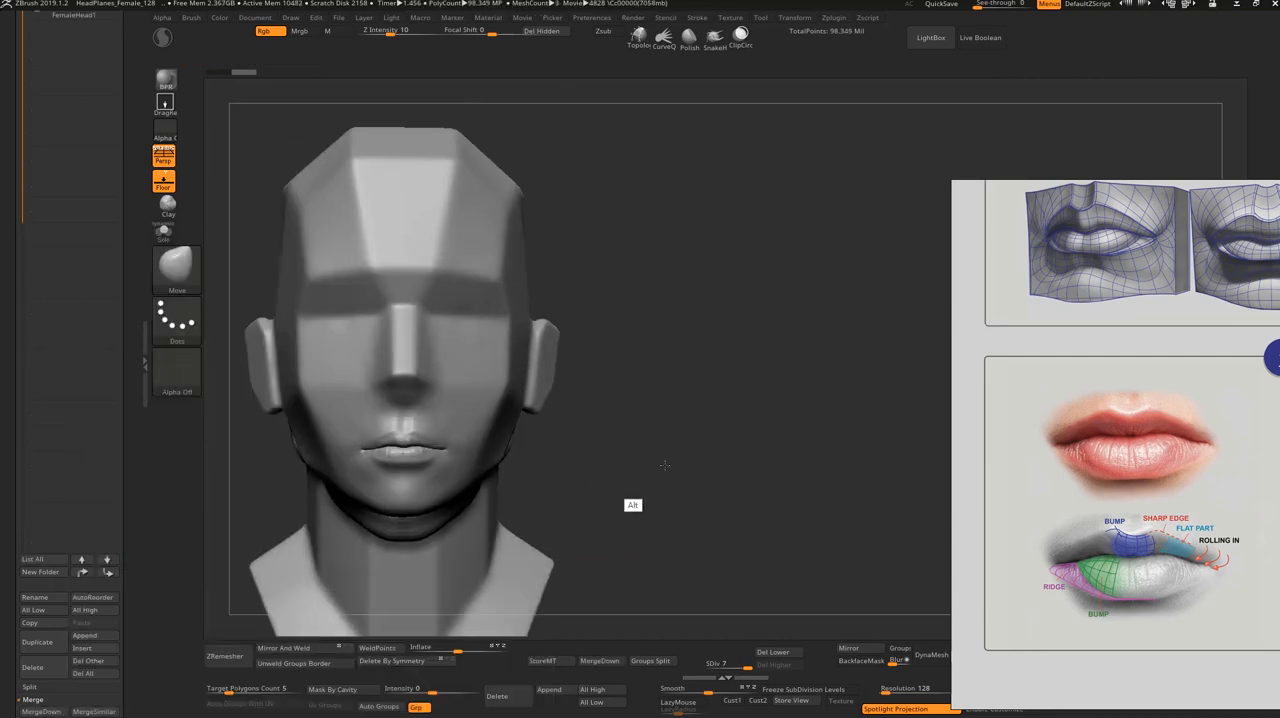
left_click(390, 528, "alt")
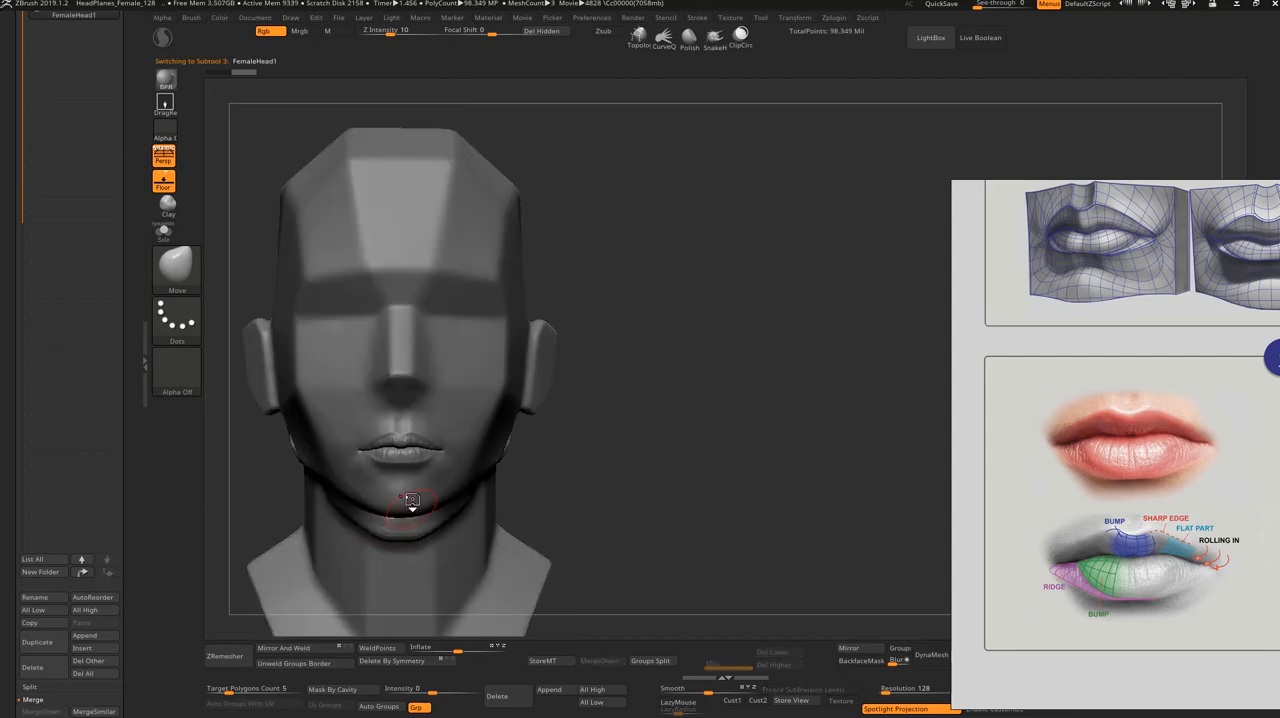
key("w")
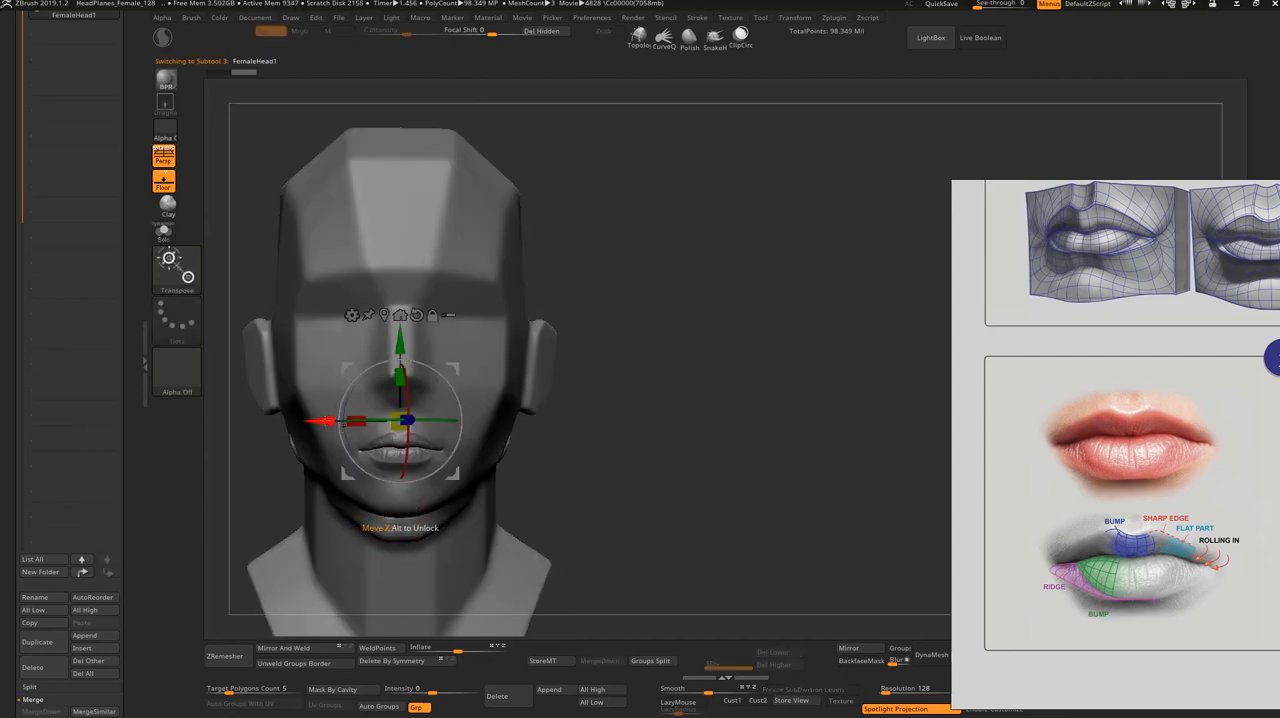
left_click_drag(322, 420, 606, 420)
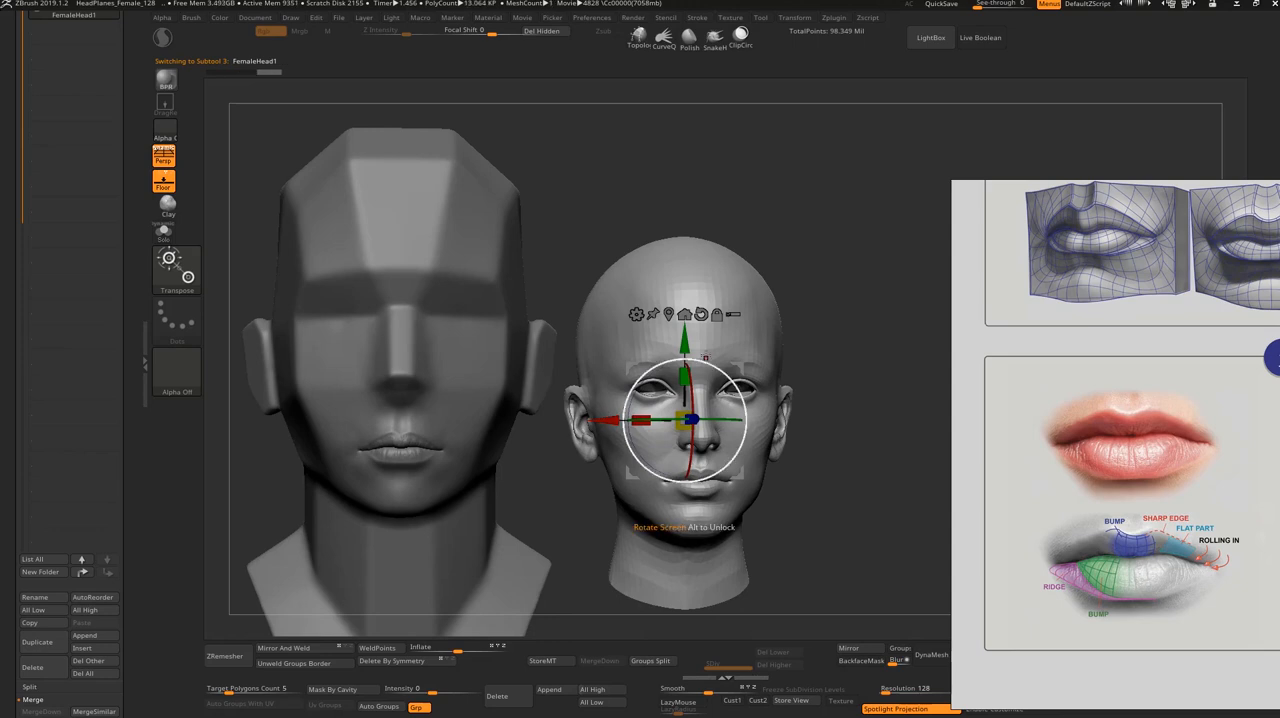
Step: Raise the female head and enlarge it beside the planar head to compare their faces from the front
left_click_drag(685, 342, 685, 269)
left_click_drag(835, 532, 796, 536)
mouse_move(686, 348)
left_mouse_down()
mouse_move(914, 504)
mouse_move(867, 545)
mouse_move(873, 559)
mouse_move(914, 517)
left_mouse_up()
key("q")
left_click_drag(538, 490, 612, 509, "alt")
mouse_move(320, 536)
left_mouse_down()
mouse_move(343, 540)
mouse_move(343, 571)
left_mouse_up()
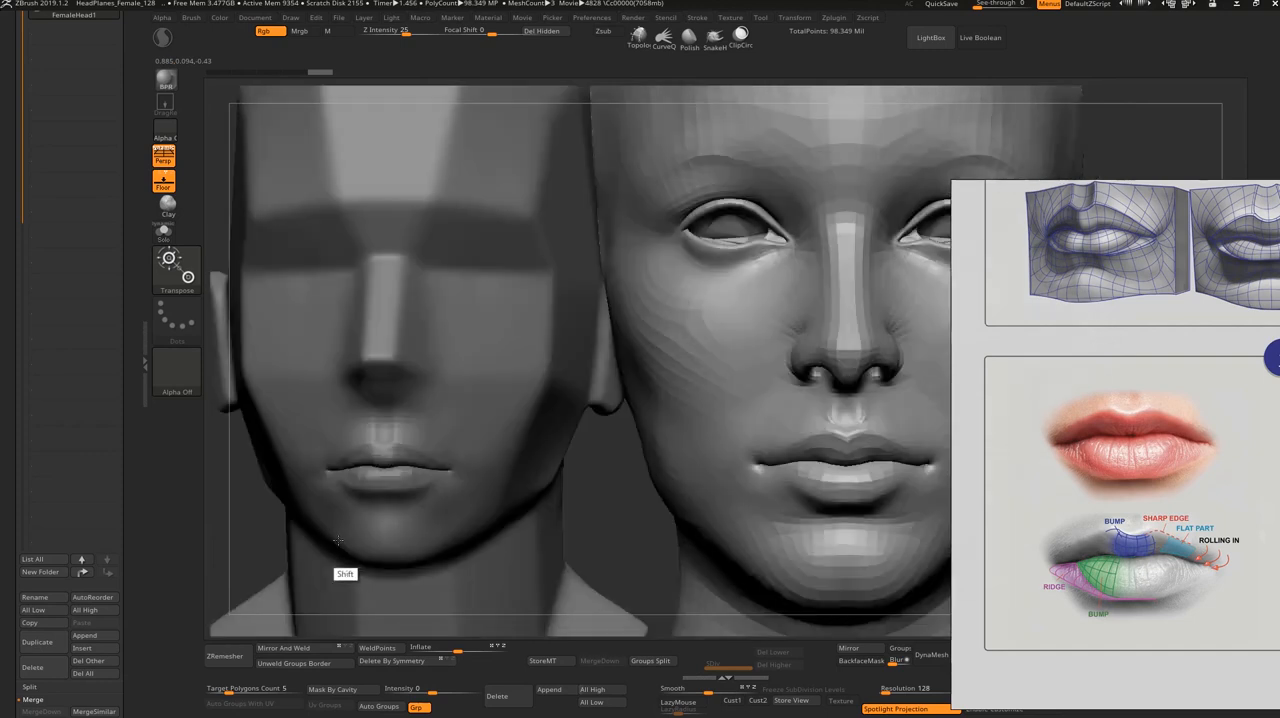
Step: Scale the female head down and reposition it next to the planar head at about nose height
key("w")
left_click_drag(838, 320, 697, 242)
left_click_drag(750, 315, 659, 338)
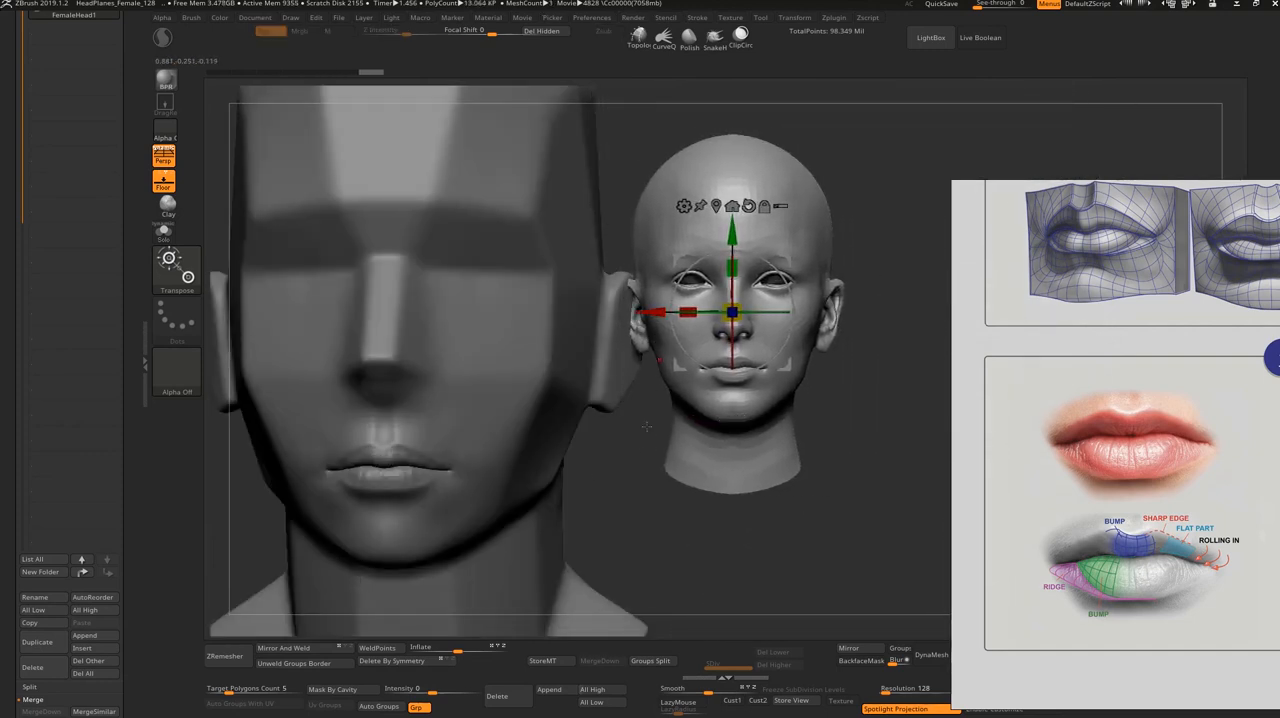
left_click_drag(680, 545, 781, 588)
left_click_drag(566, 541, 705, 566, "alt")
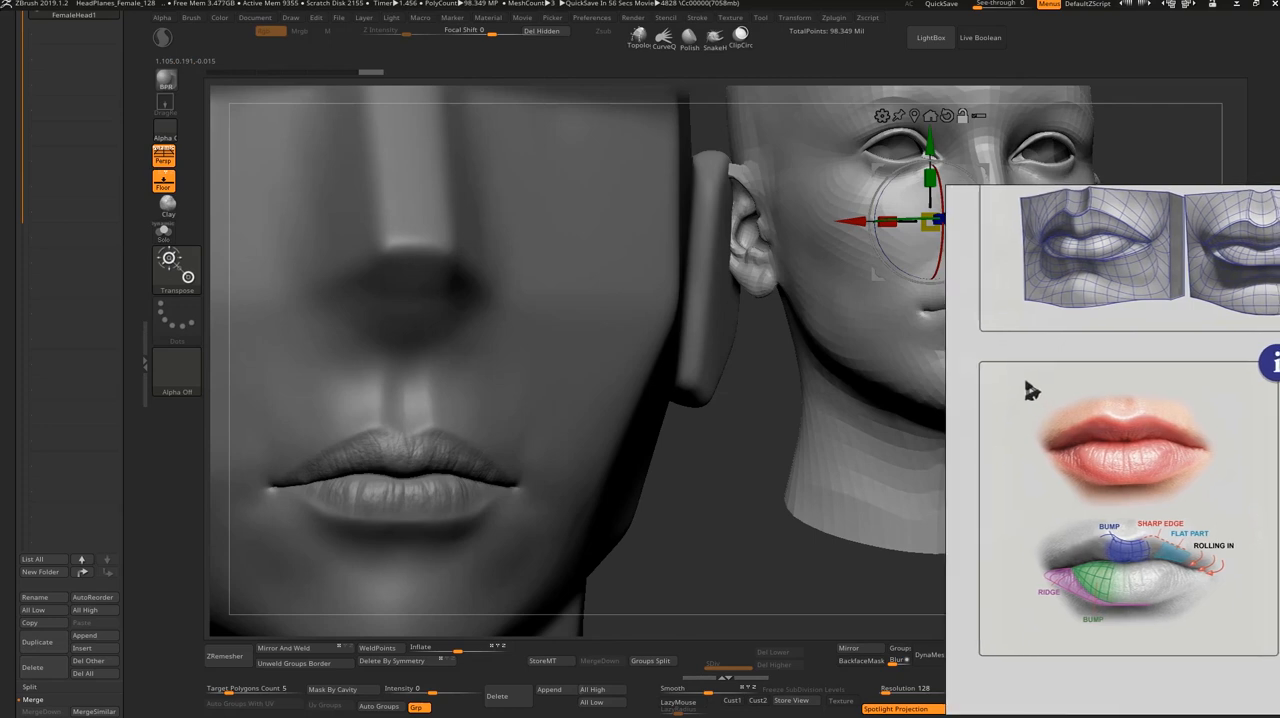
Step: Close the lip reference image board and inspect the sculpted lips from three-quarter, low and front angles
right_click(1112, 422)
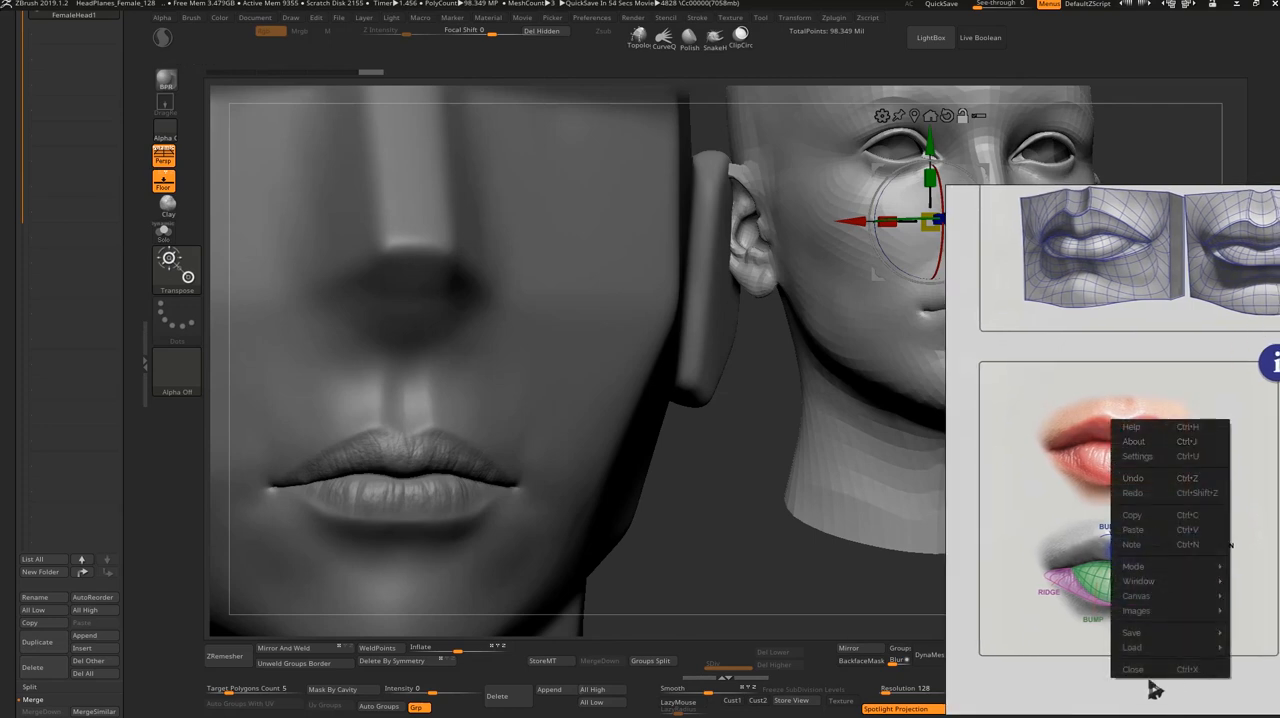
left_click(1153, 686)
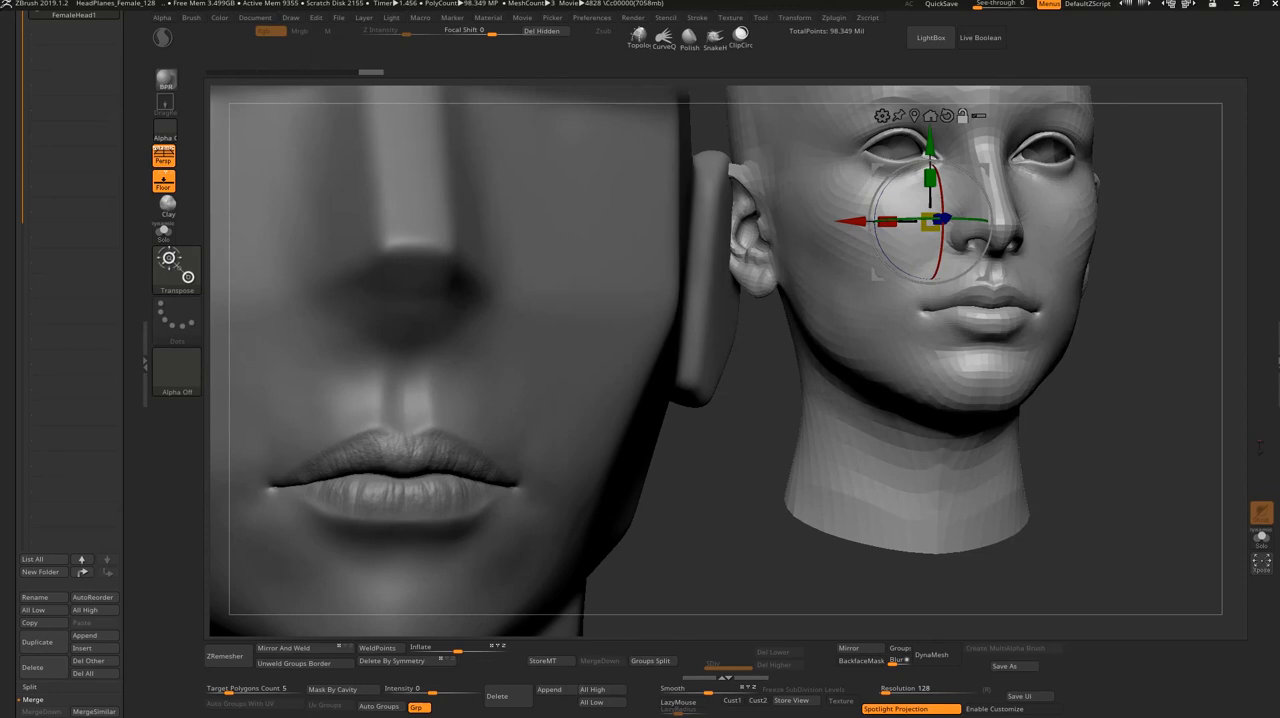
mouse_move(701, 510)
left_mouse_down()
mouse_move(689, 526)
mouse_move(698, 521)
left_mouse_up()
left_click_drag(968, 292, 911, 285)
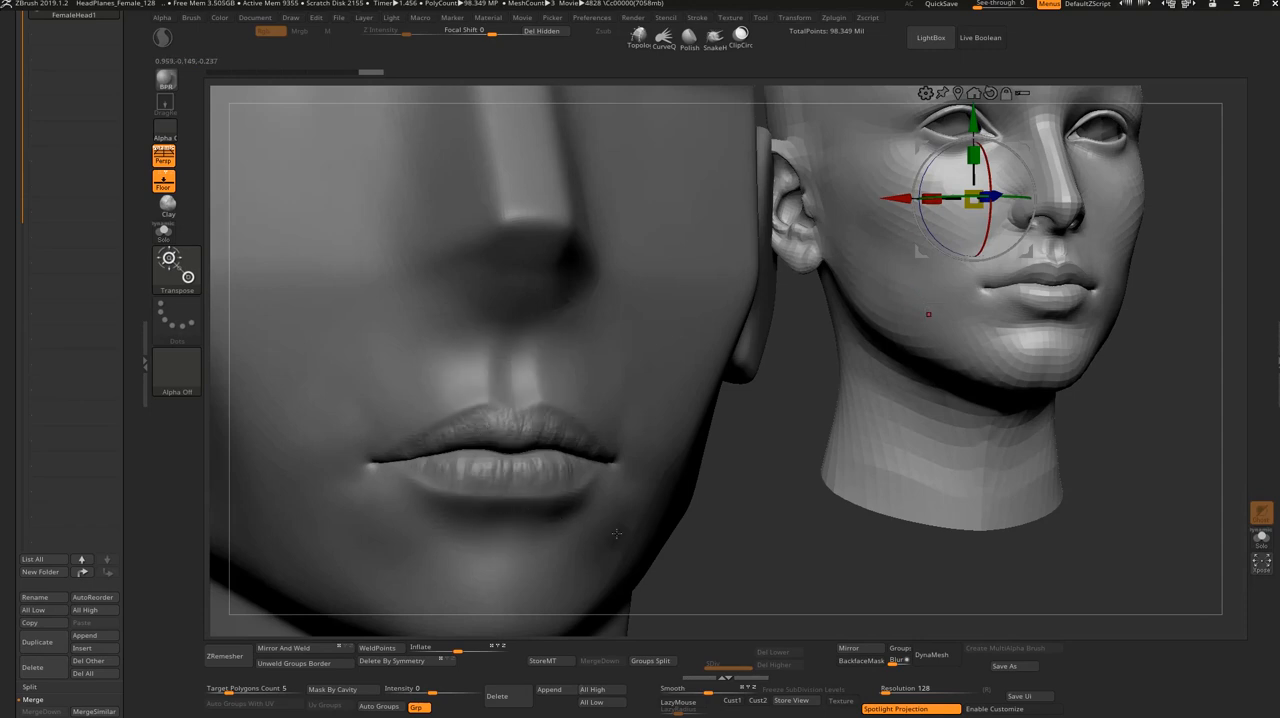
left_click_drag(713, 556, 868, 440)
left_click_drag(965, 151, 904, 211)
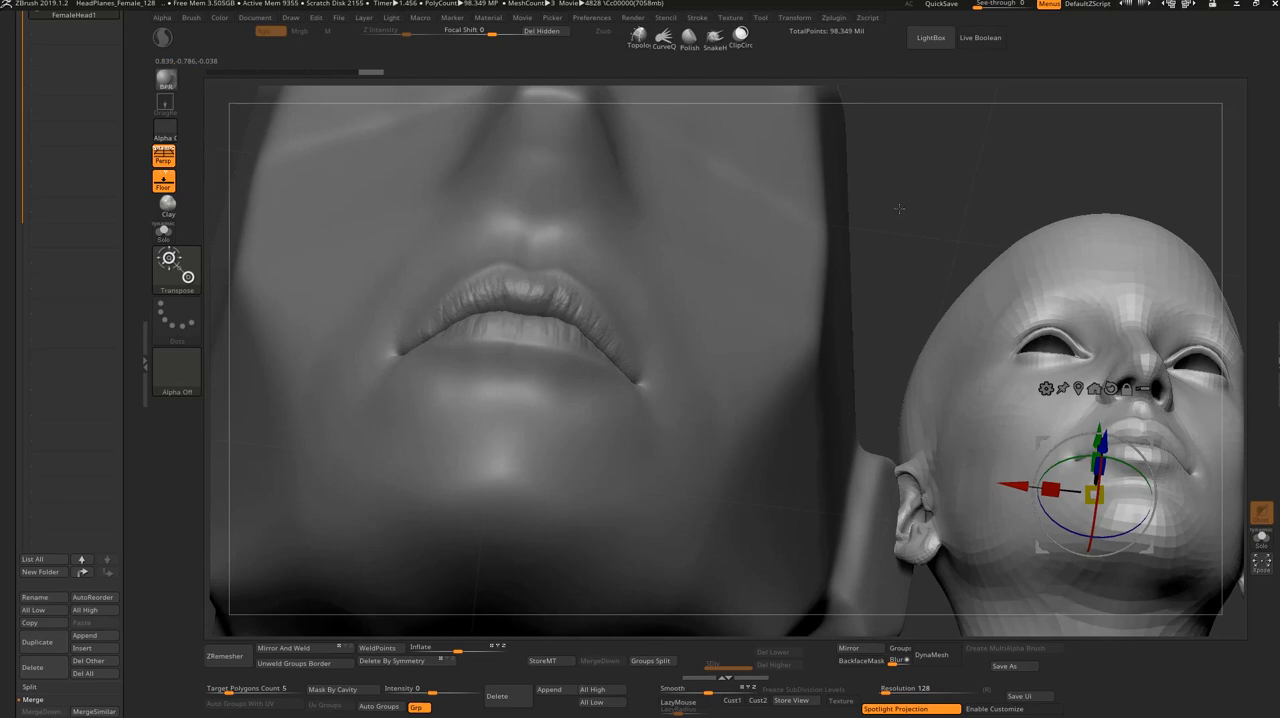
left_click_drag(908, 204, 830, 533)
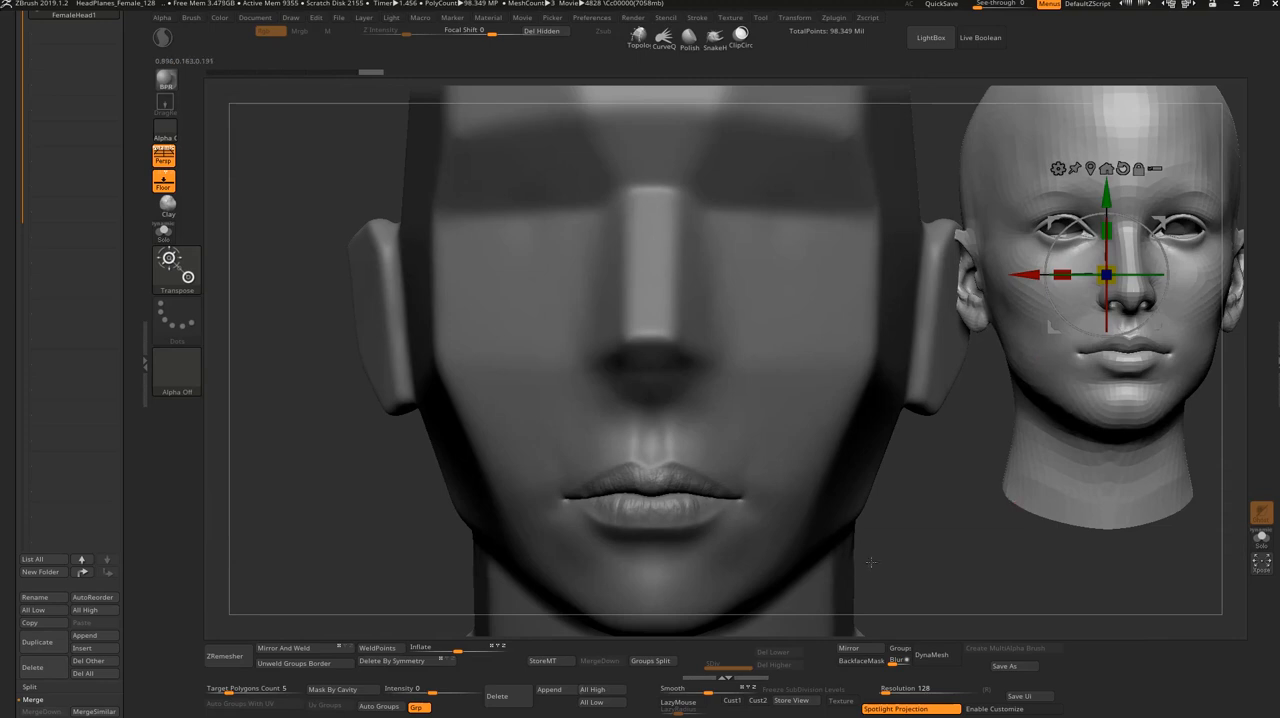
Step: Lower the female head along Y beside the planar face, leave the transform mode and compare both mouths
left_click_drag(870, 563, 848, 554, "alt")
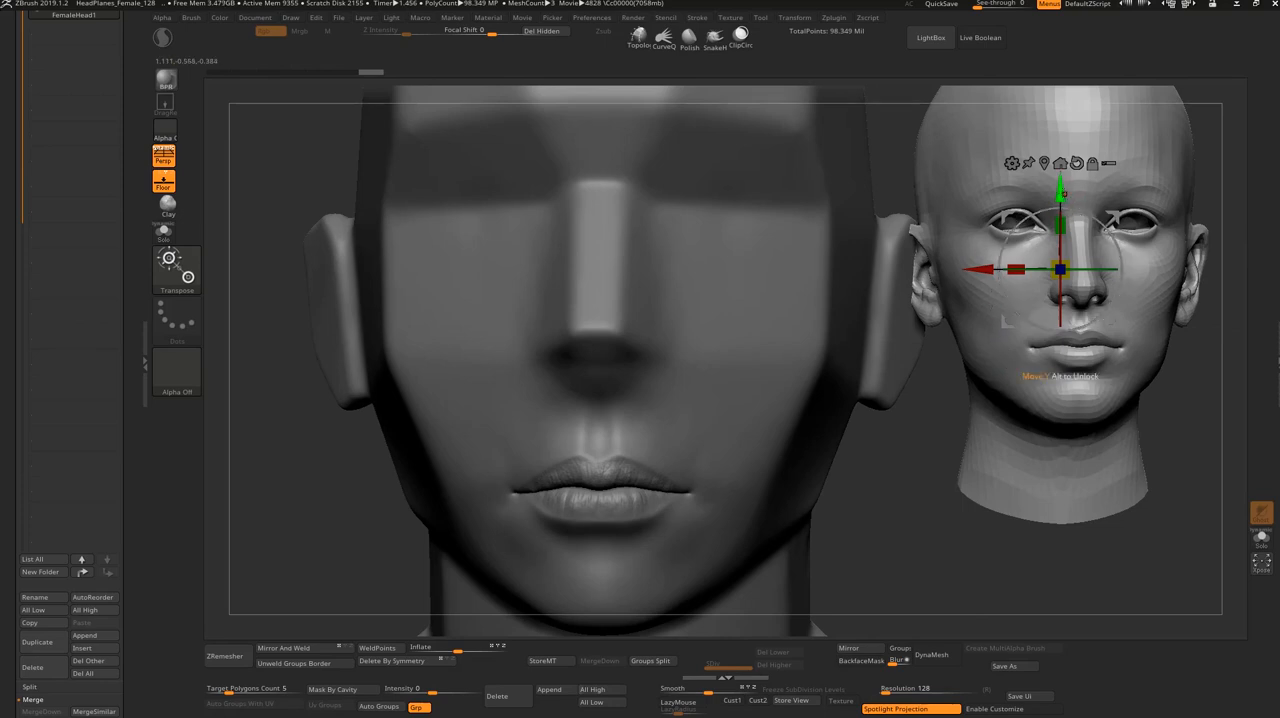
left_click_drag(1060, 190, 1060, 248)
left_click_drag(1060, 327, 1060, 357)
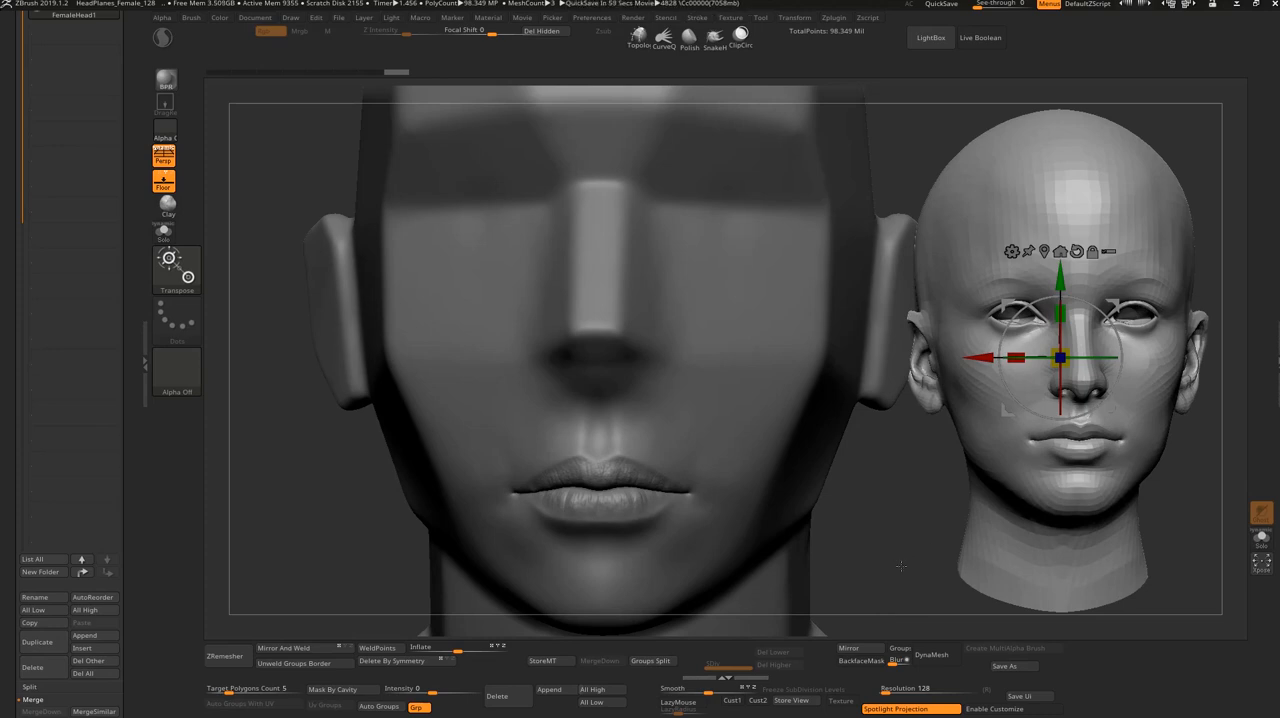
mouse_move(901, 566)
left_mouse_down("alt")
mouse_move(907, 594)
mouse_move(856, 568)
mouse_move(907, 528)
left_mouse_up("alt")
key("q")
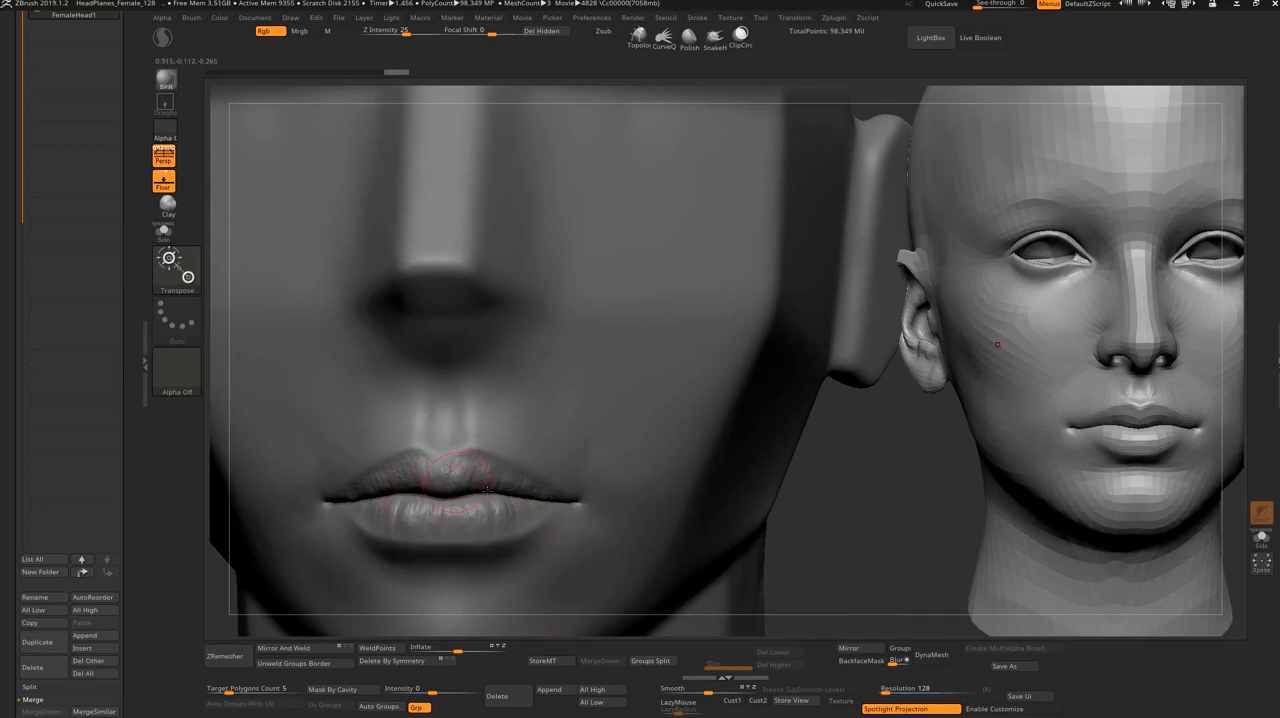
left_click_drag(867, 557, 782, 620, "alt")
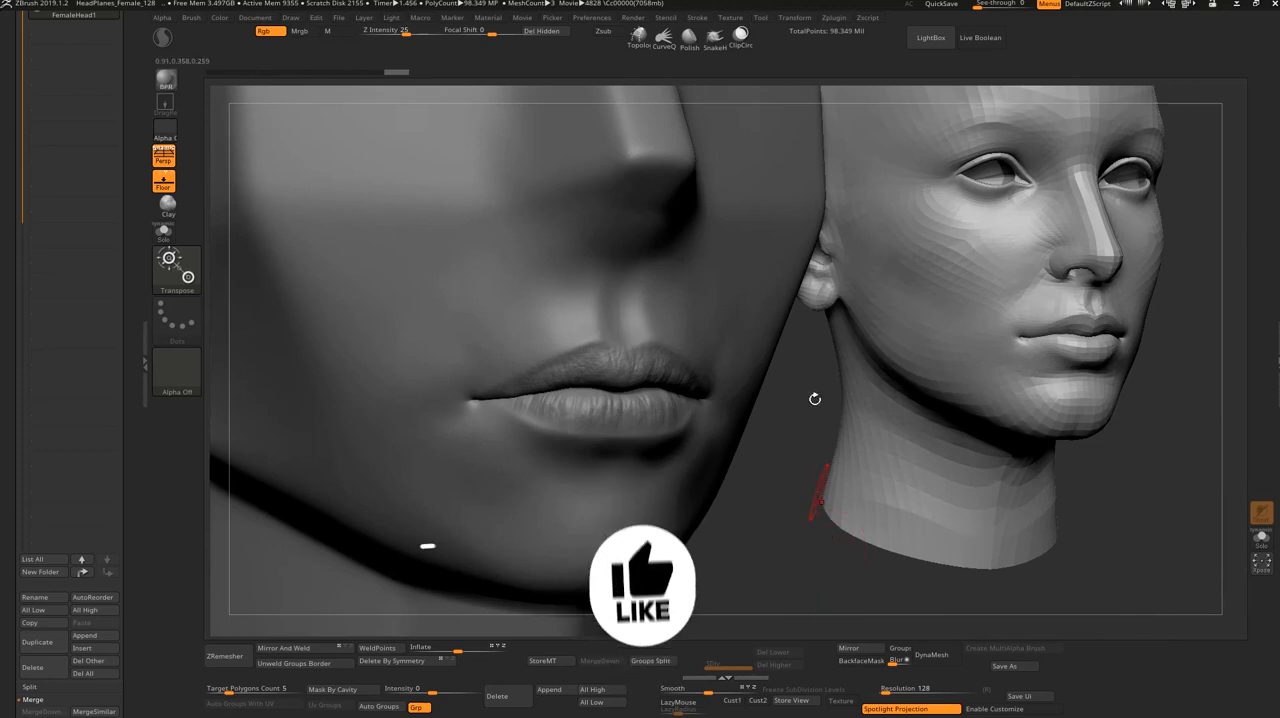